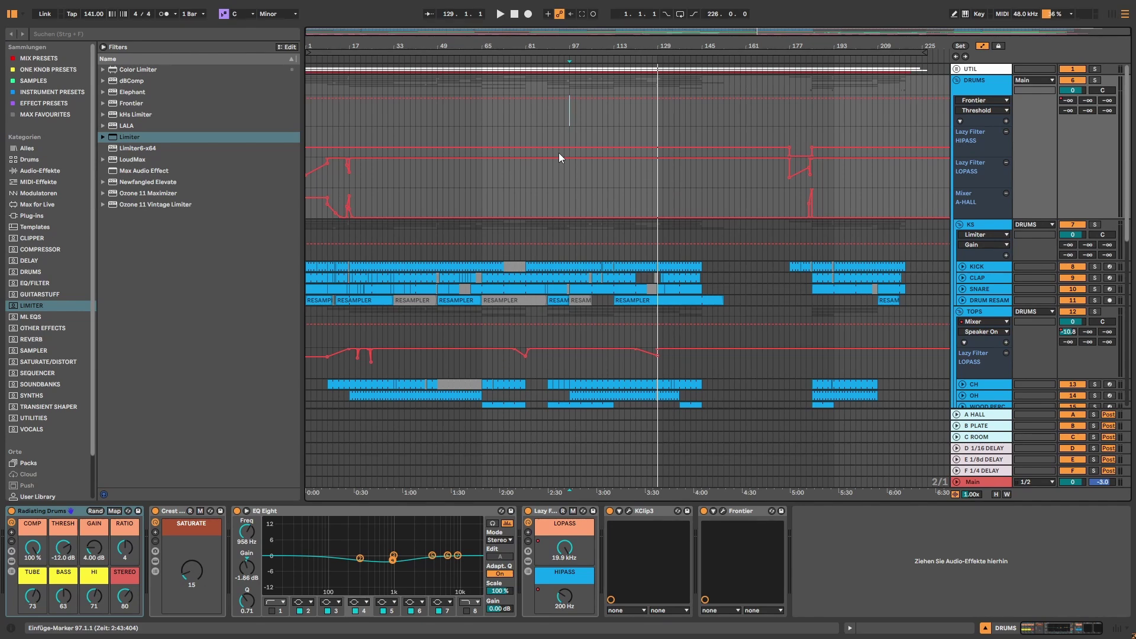
Set the insert marker at bar 97 in the DRUMS group and look over the DRUMS and KS effect chains.
click(568, 175)
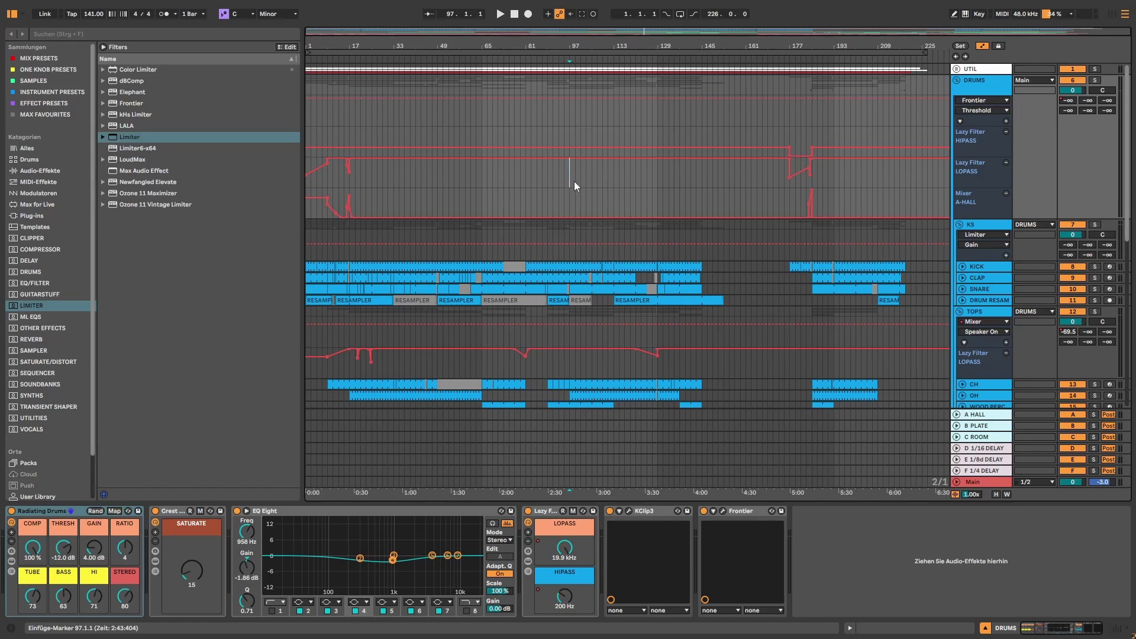
scroll(574, 184, down, 10)
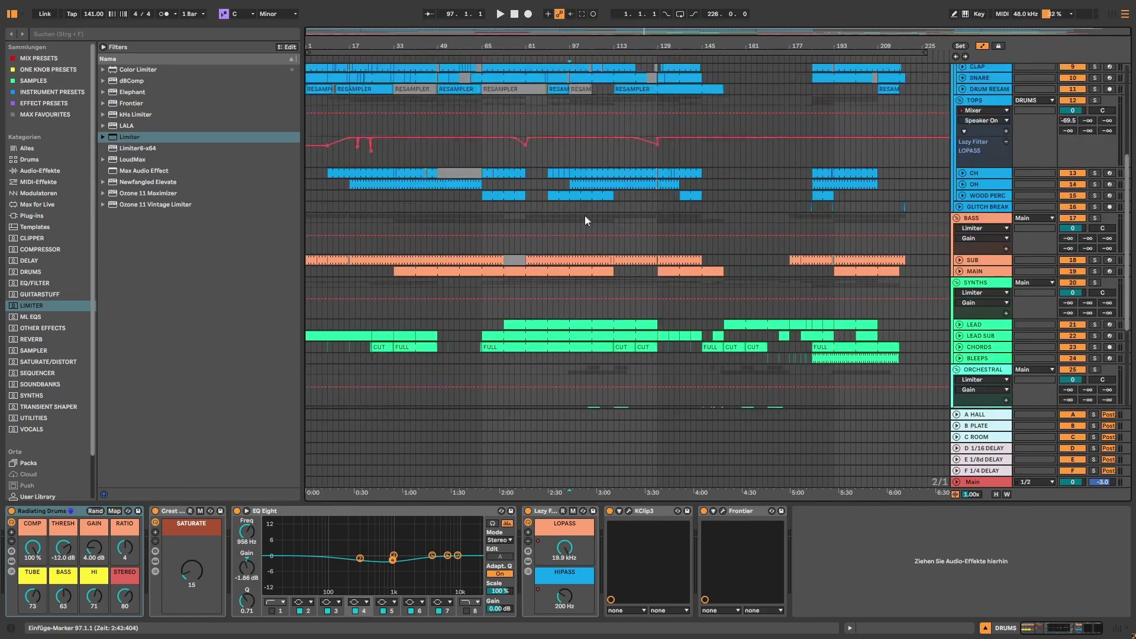
scroll(583, 214, up, 10)
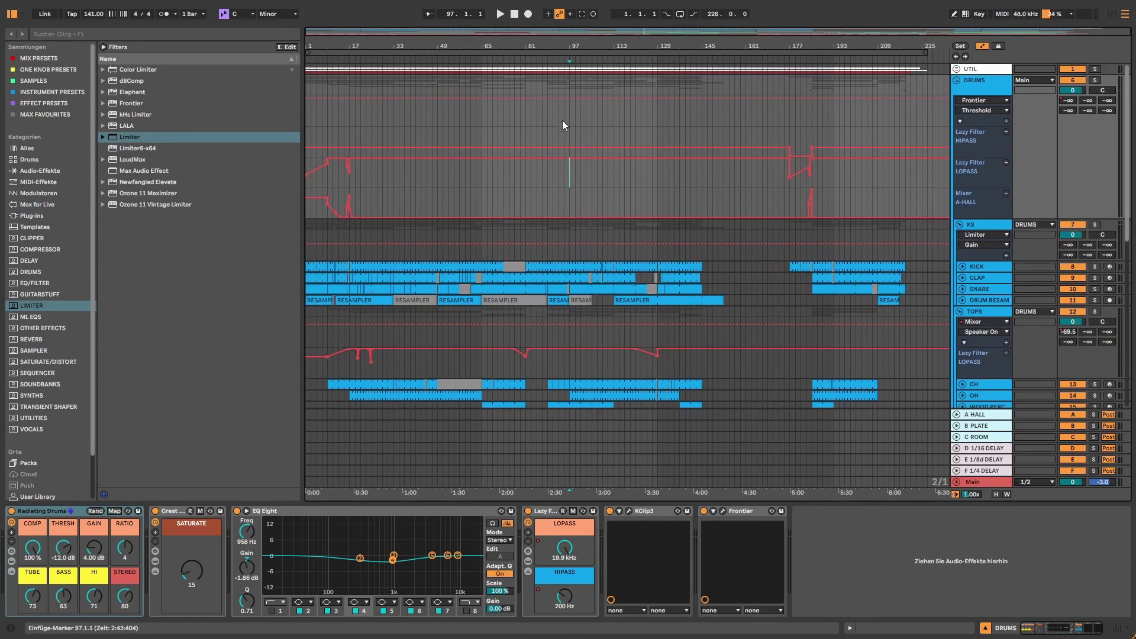
click(976, 482)
click(985, 96)
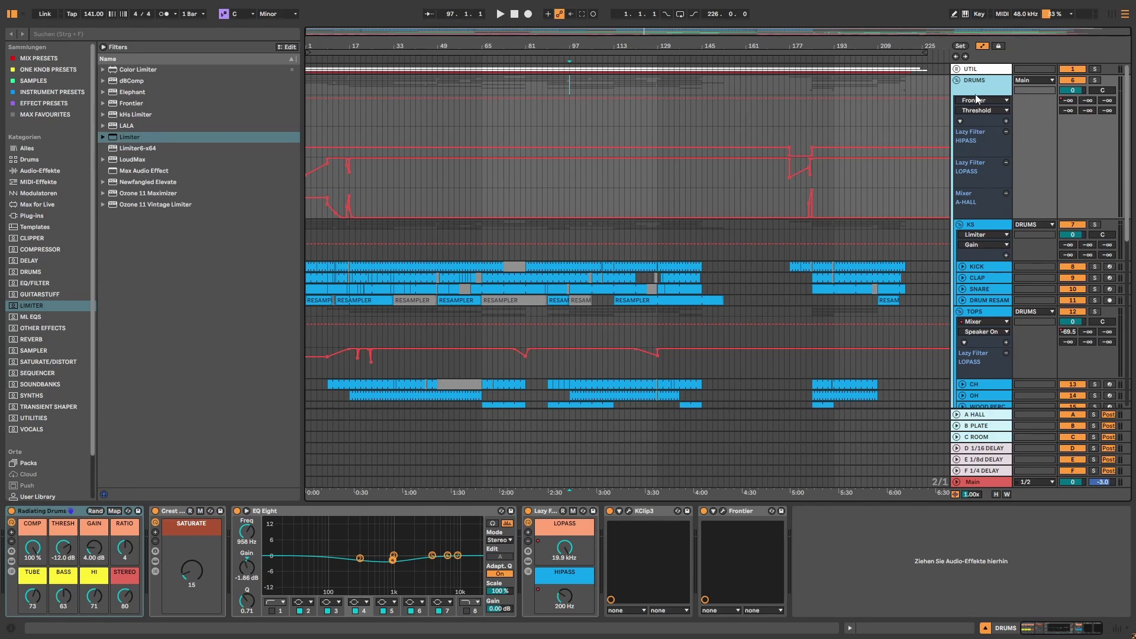
click(974, 225)
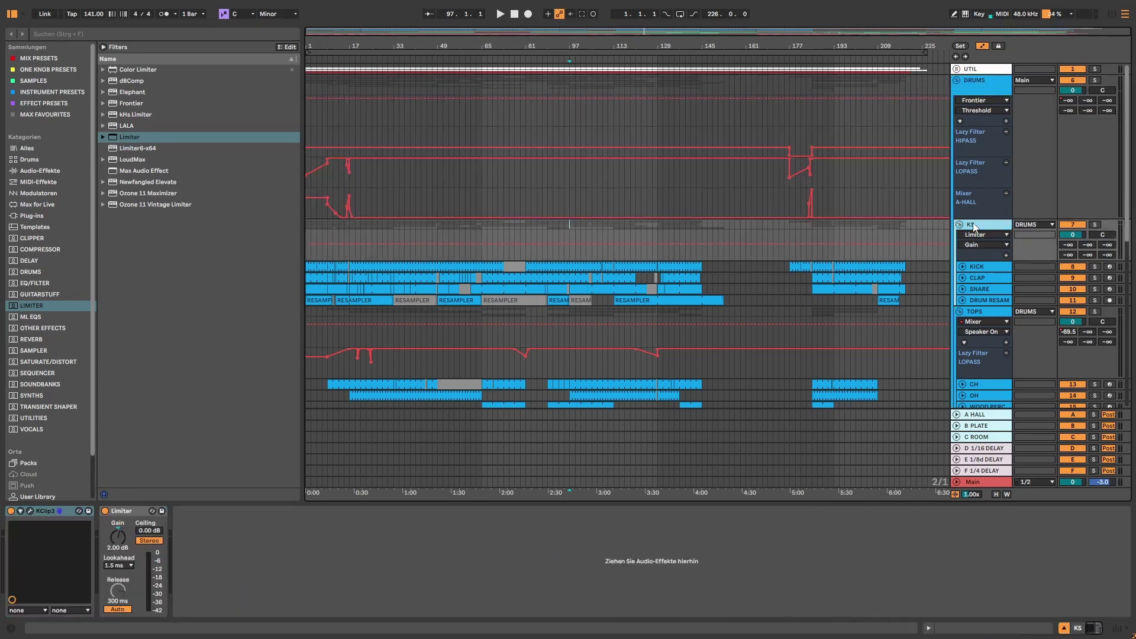
Audition the DRUMS group in solo over the eight-bar loop from bar 97, comparing it with the full mix.
click(982, 83)
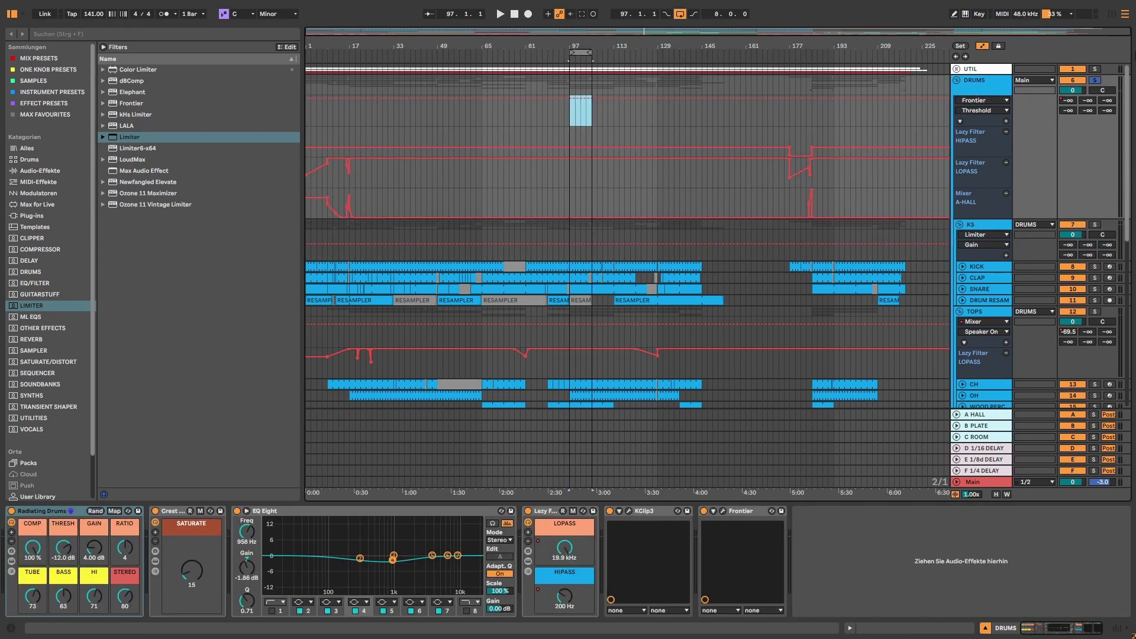
key(space)
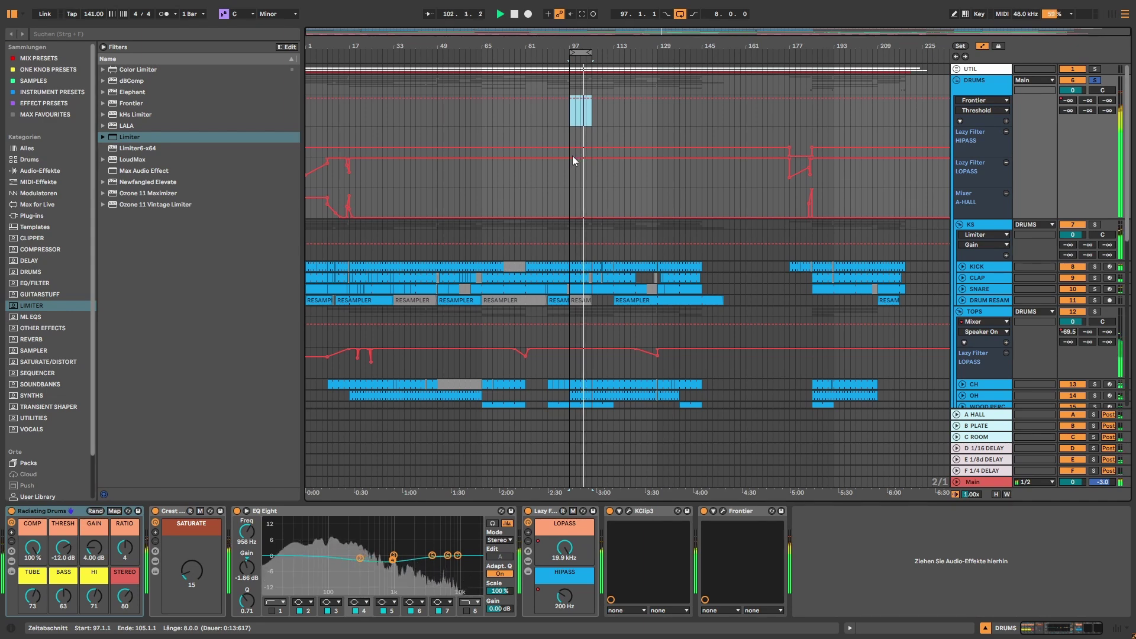
click(1096, 79)
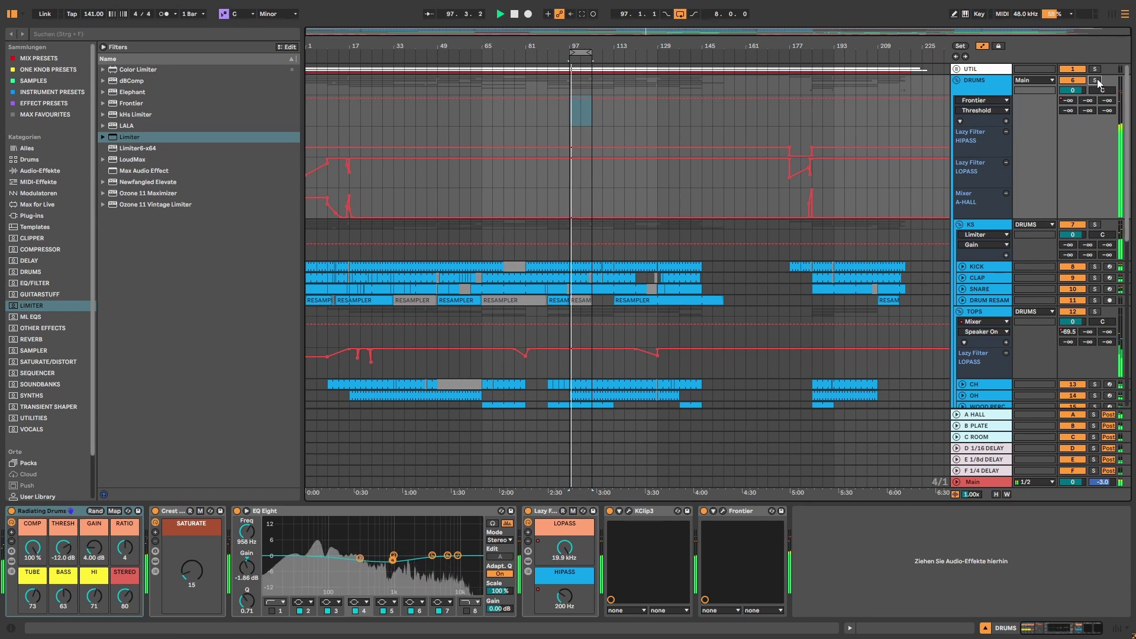
click(1096, 80)
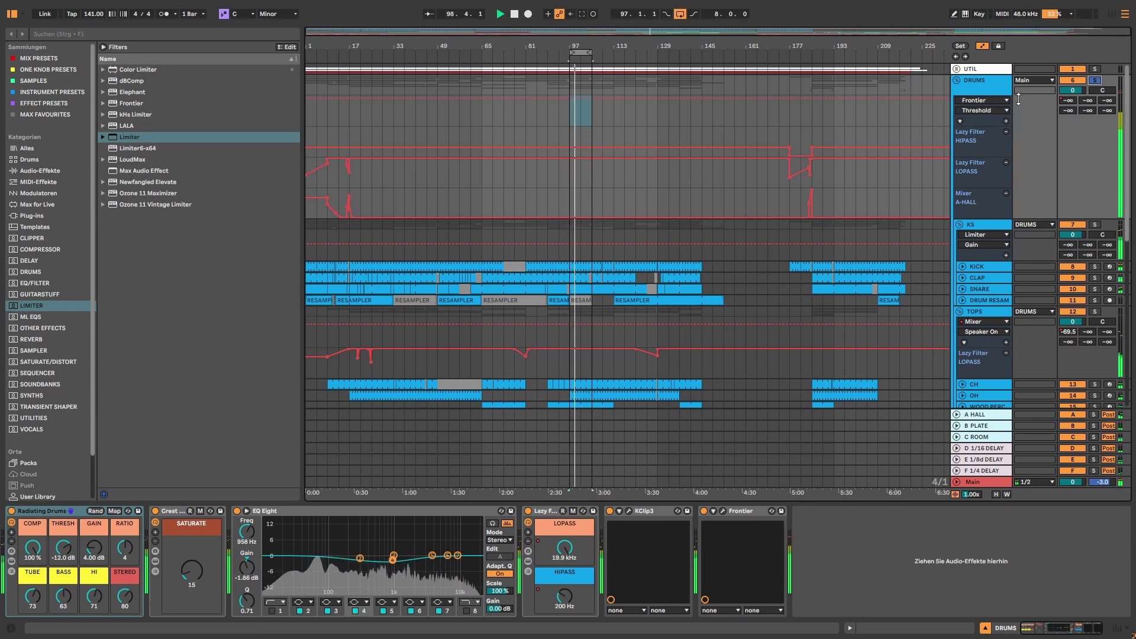
click(513, 16)
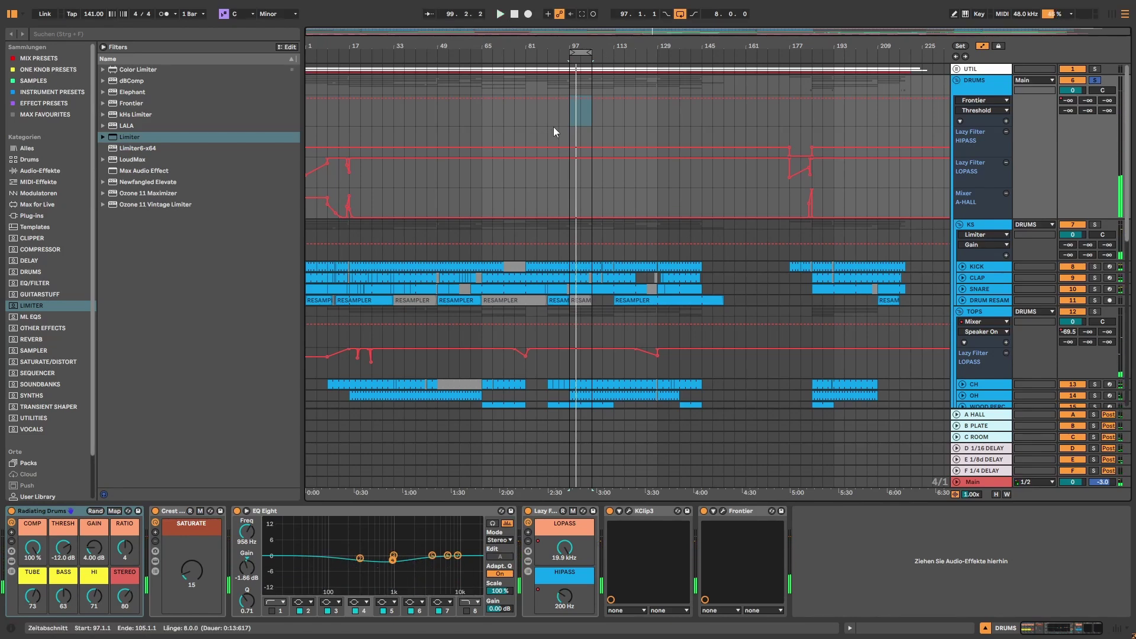
Compare the effect chains of the SUB track, the BASS group and the DRUMS group.
scroll(630, 189, down, 10)
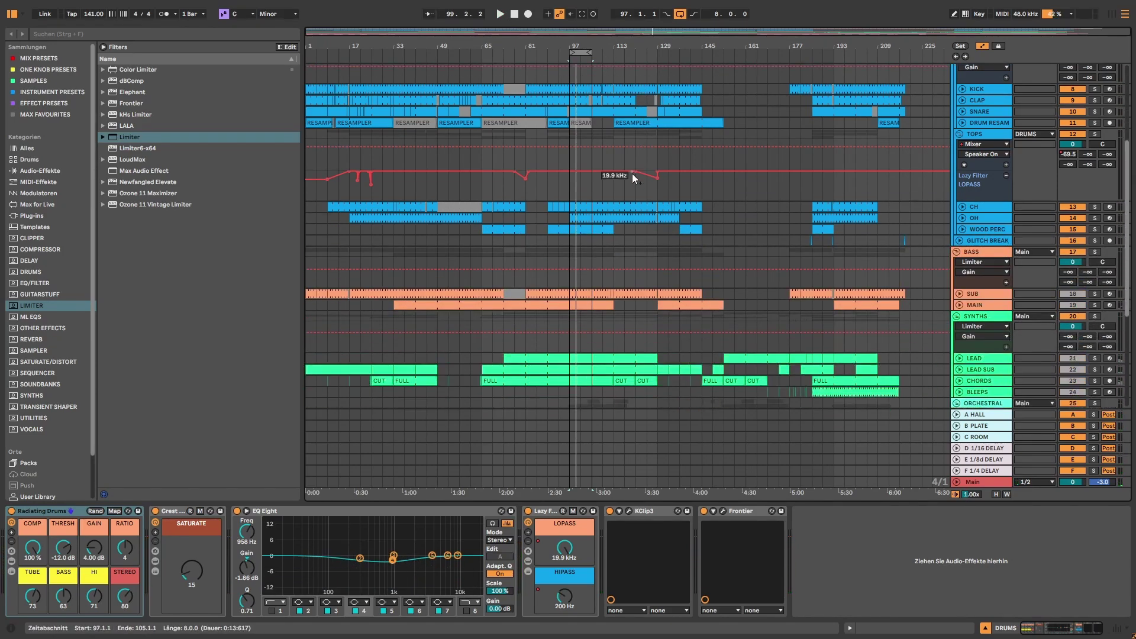
click(975, 237)
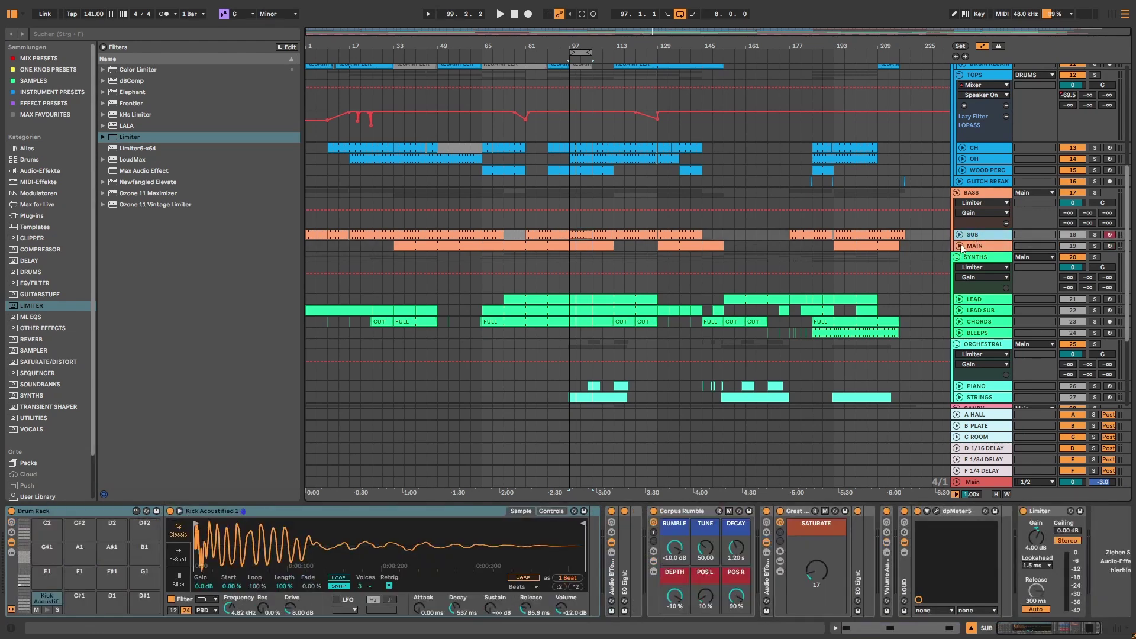
click(974, 193)
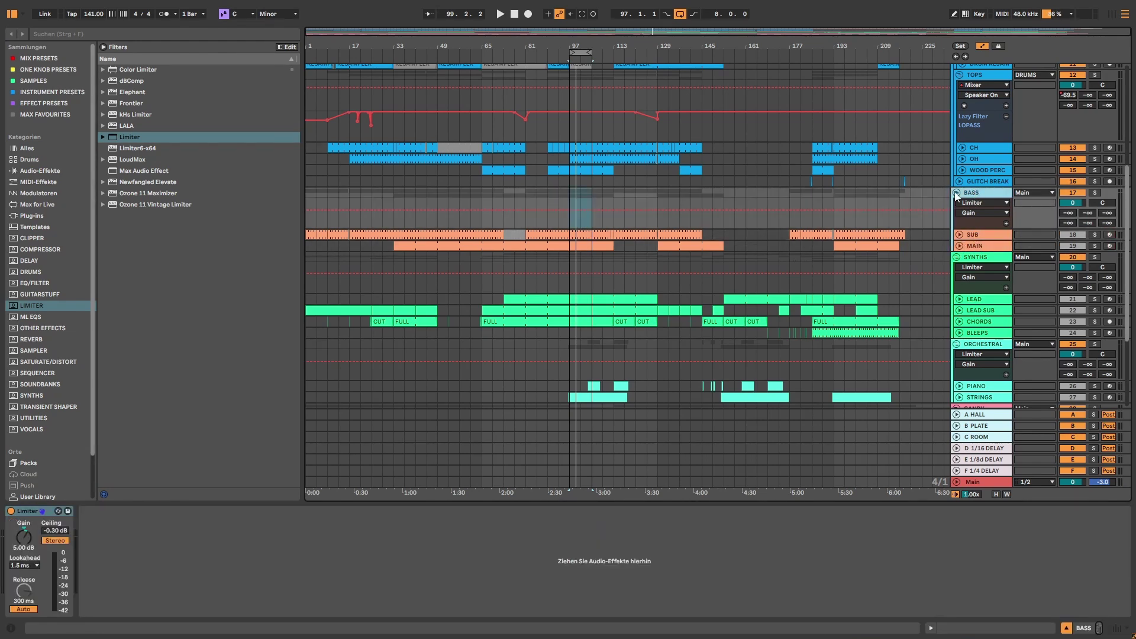
scroll(978, 200, up, 8)
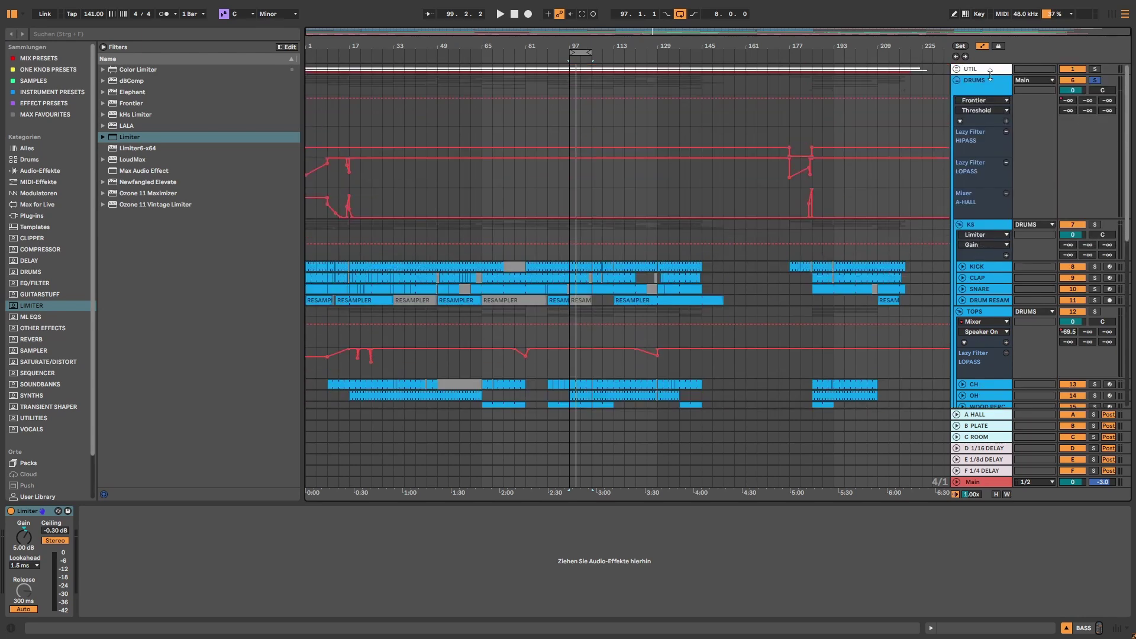
click(988, 79)
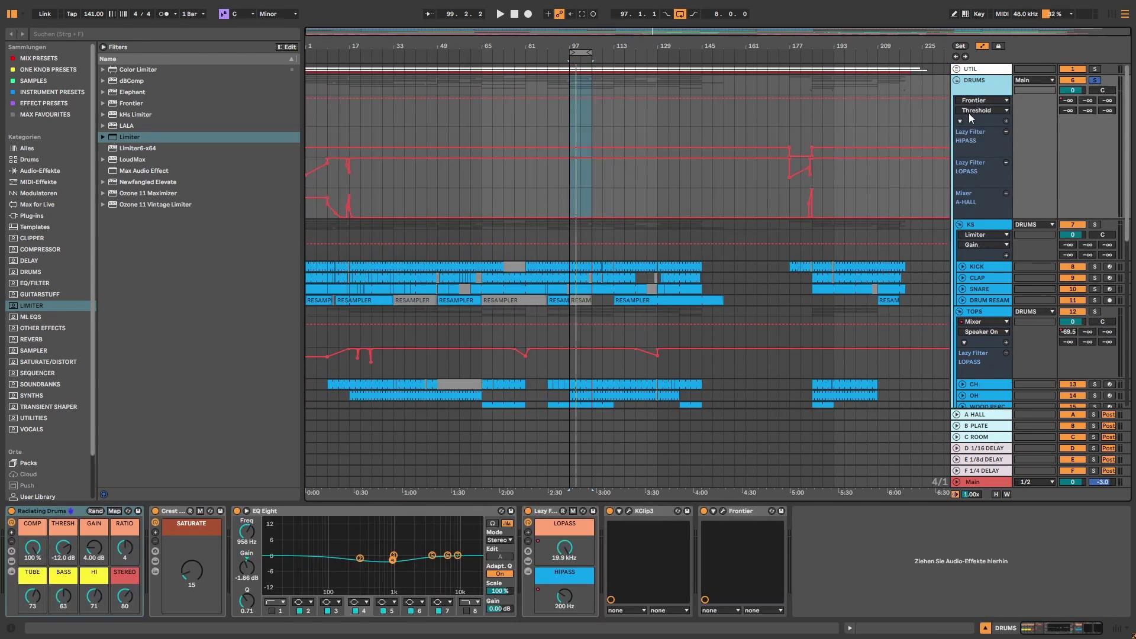
scroll(757, 219, down, 2)
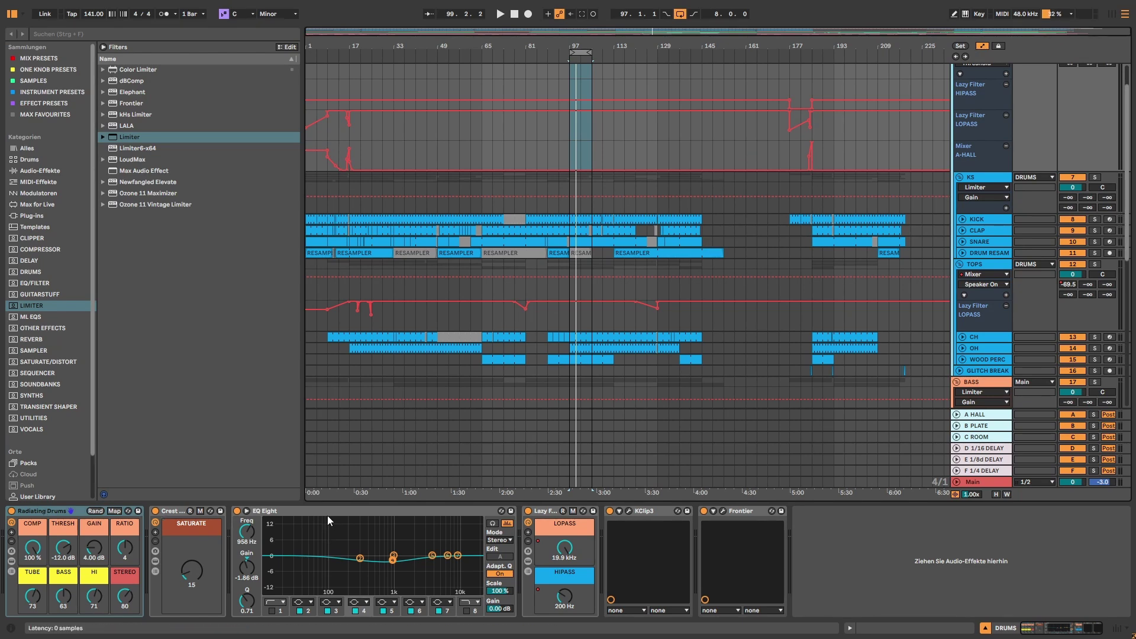
scroll(963, 351, down, 2)
scroll(963, 351, down, 2)
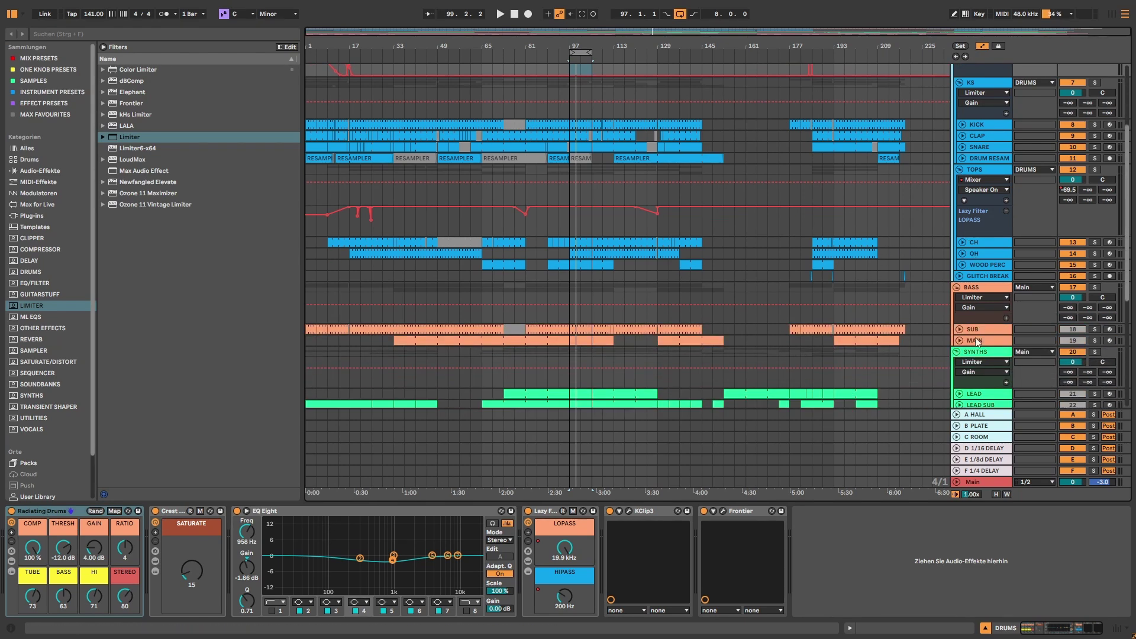
click(971, 328)
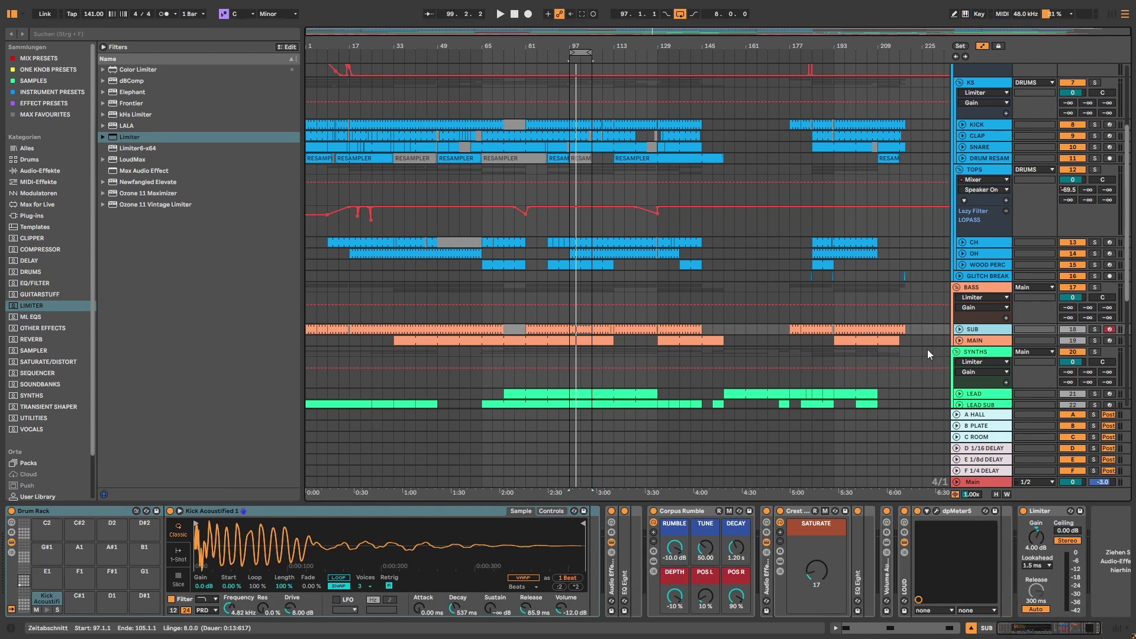
scroll(590, 322, up, 4)
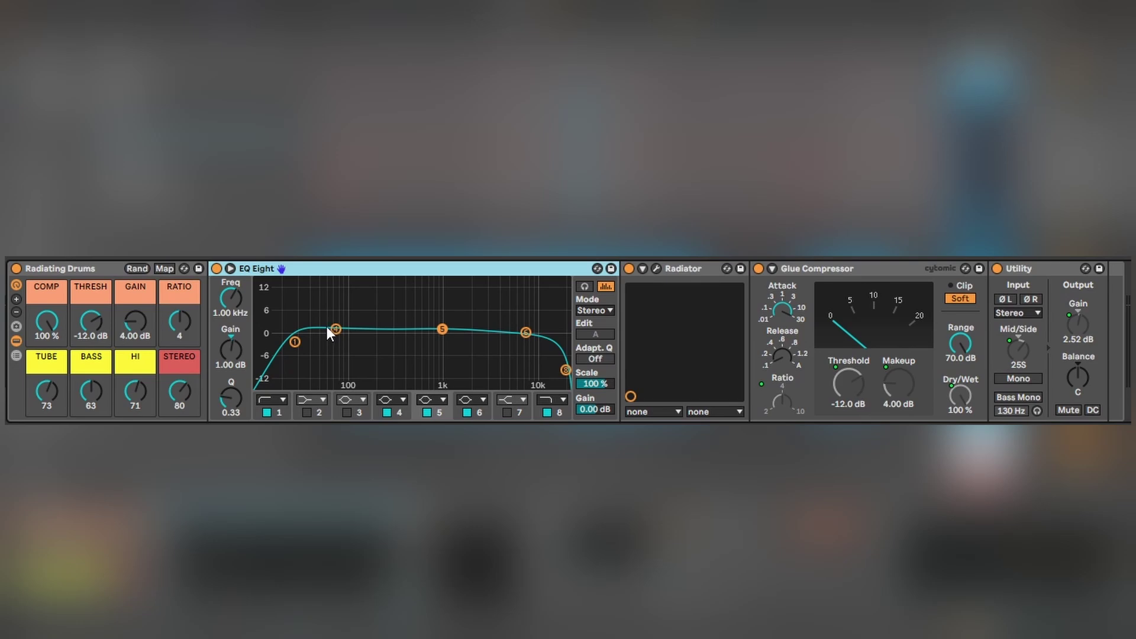
Open the Radiator plug-in inside the Radiating Drums rack, and examine it alongside the neighbouring Glue Compressor and EQ Eight.
click(685, 271)
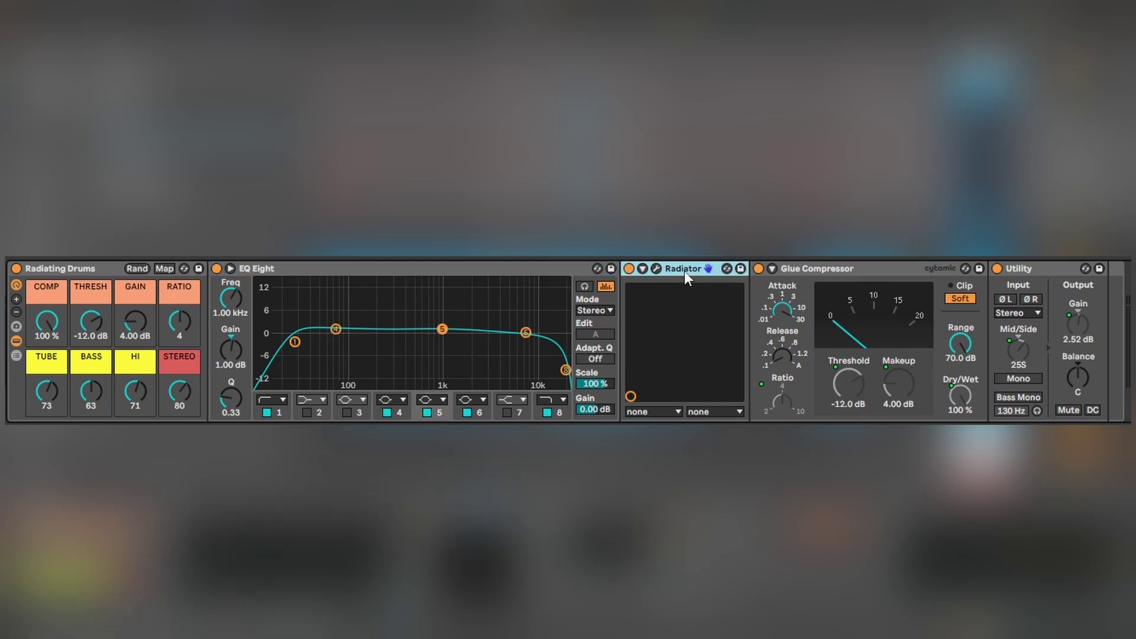
click(657, 268)
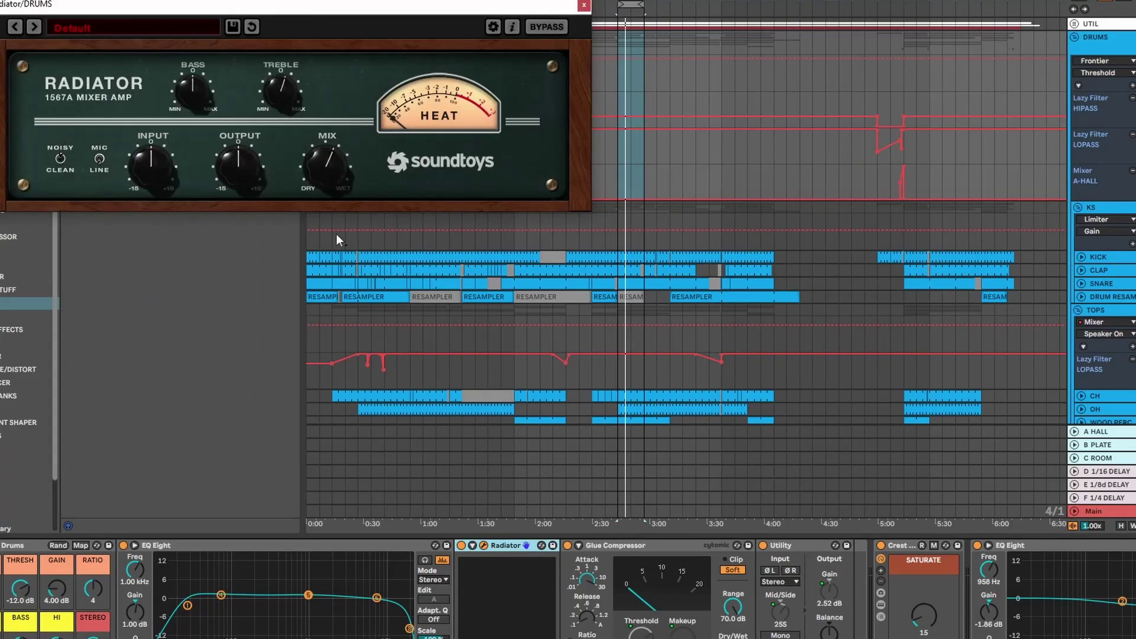
drag(308, 7, 878, 120)
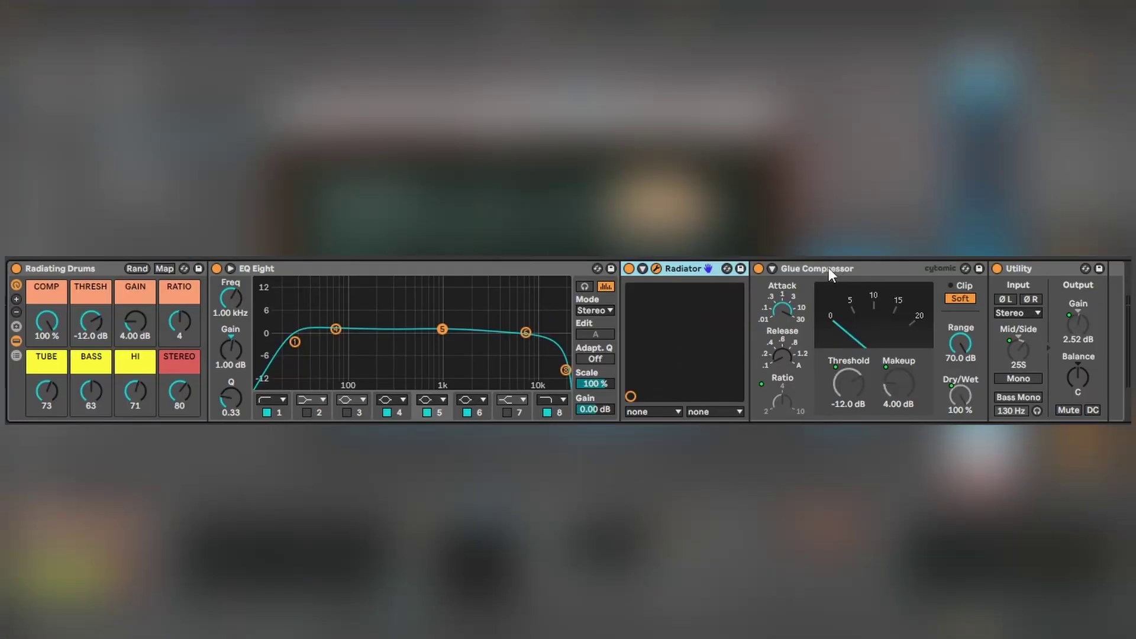
click(827, 268)
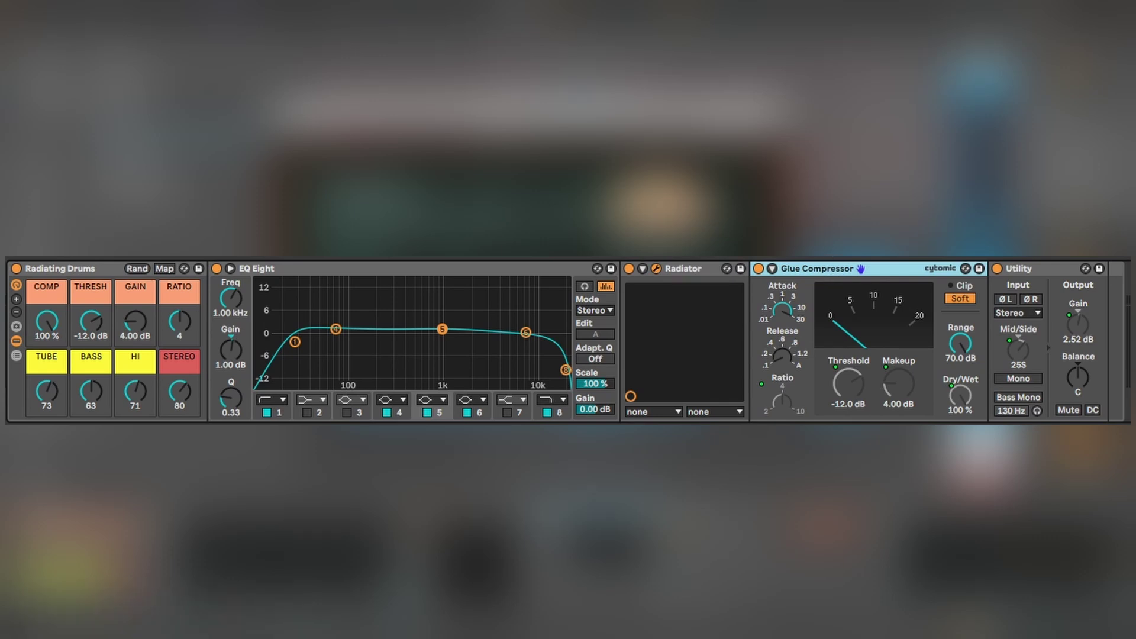
click(403, 270)
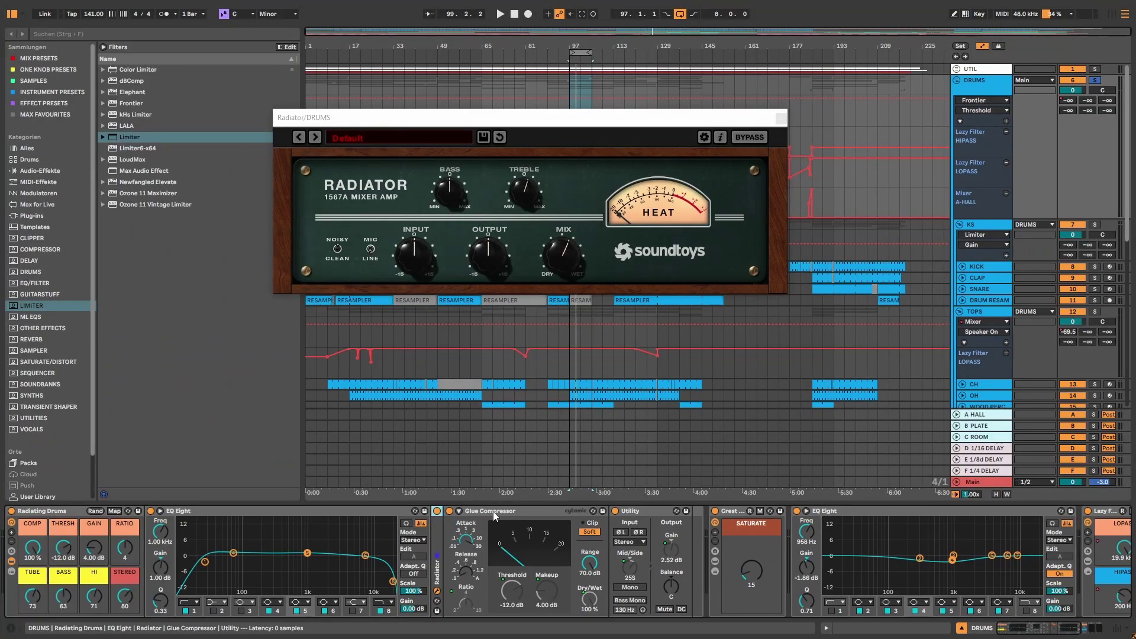
Group the devices from Radiating Drums to Lazy Filter into one Audio Effect Rack and audition the drums with the rack bypassed.
double_click(492, 511)
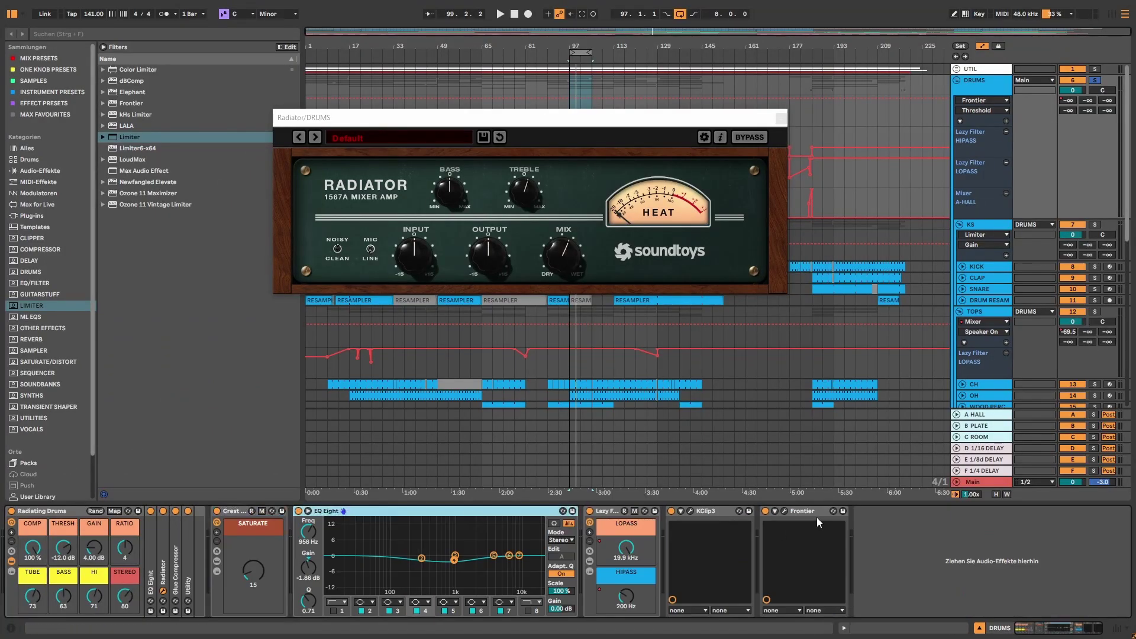
click(616, 515)
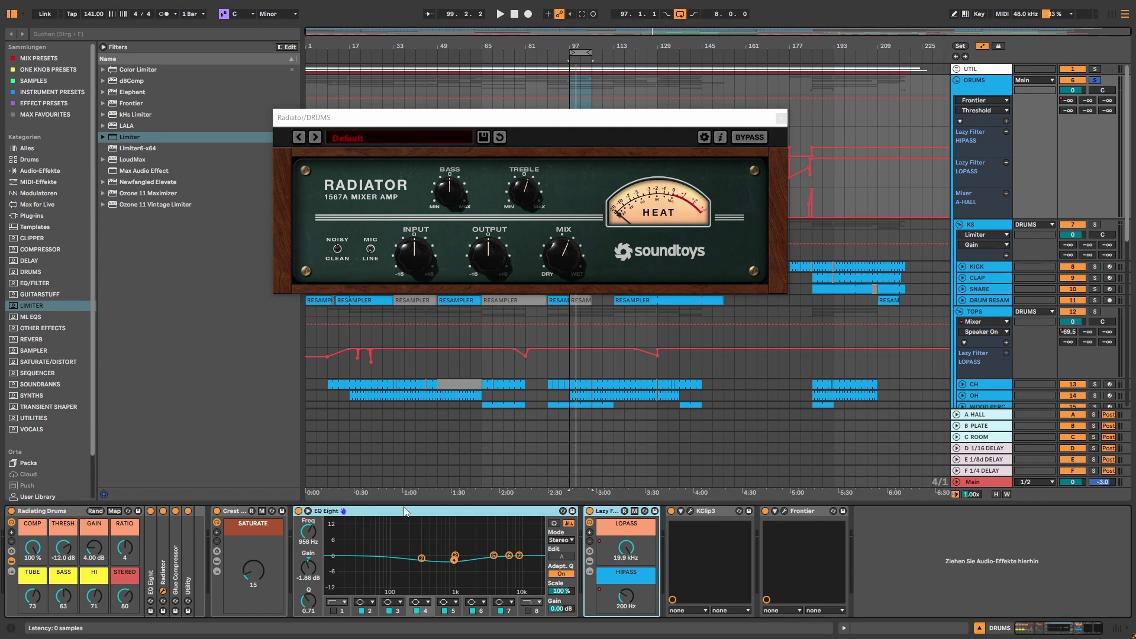
click(236, 518)
click(81, 531)
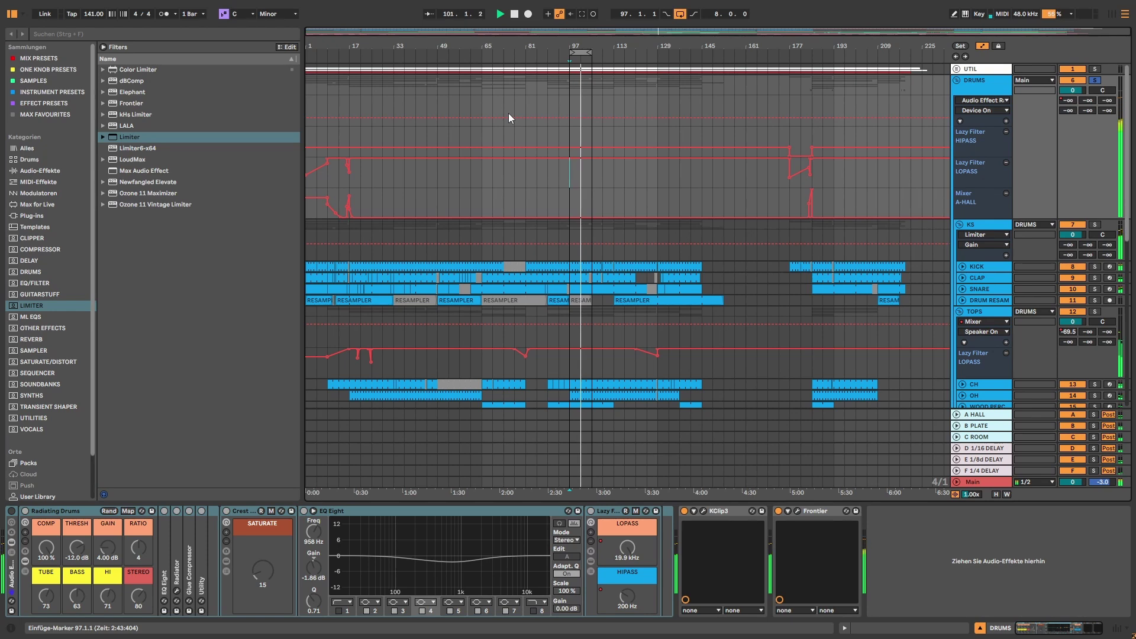
click(514, 13)
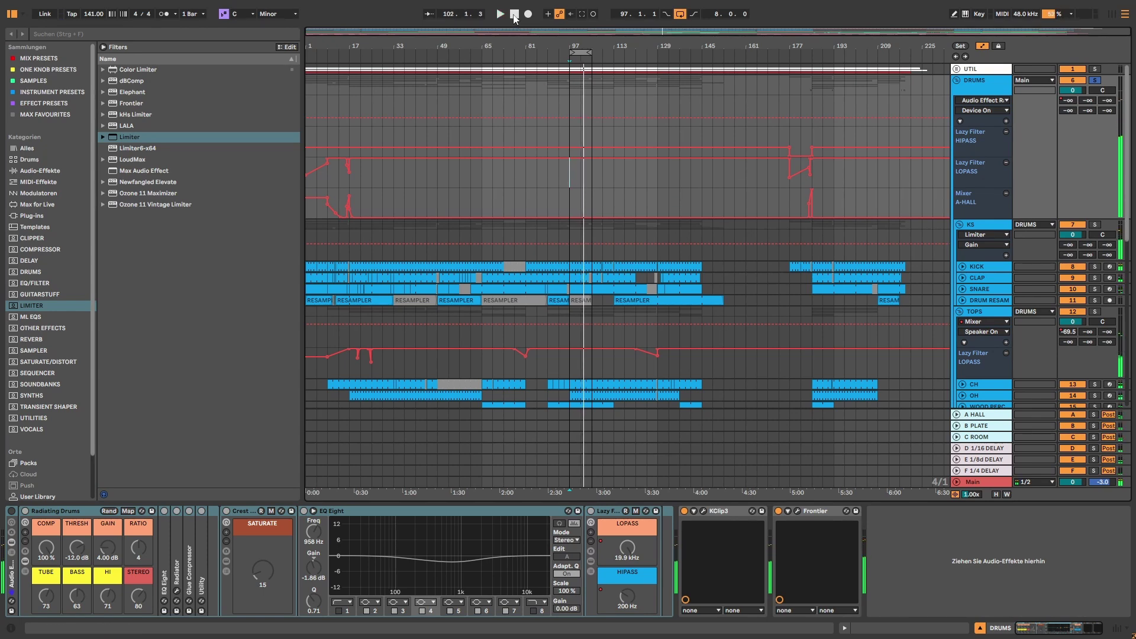
Bypass Crest Reducer, EQ Eight and Lazy Filter inside the new rack, keeping Radiating Drums active.
click(157, 516)
click(226, 511)
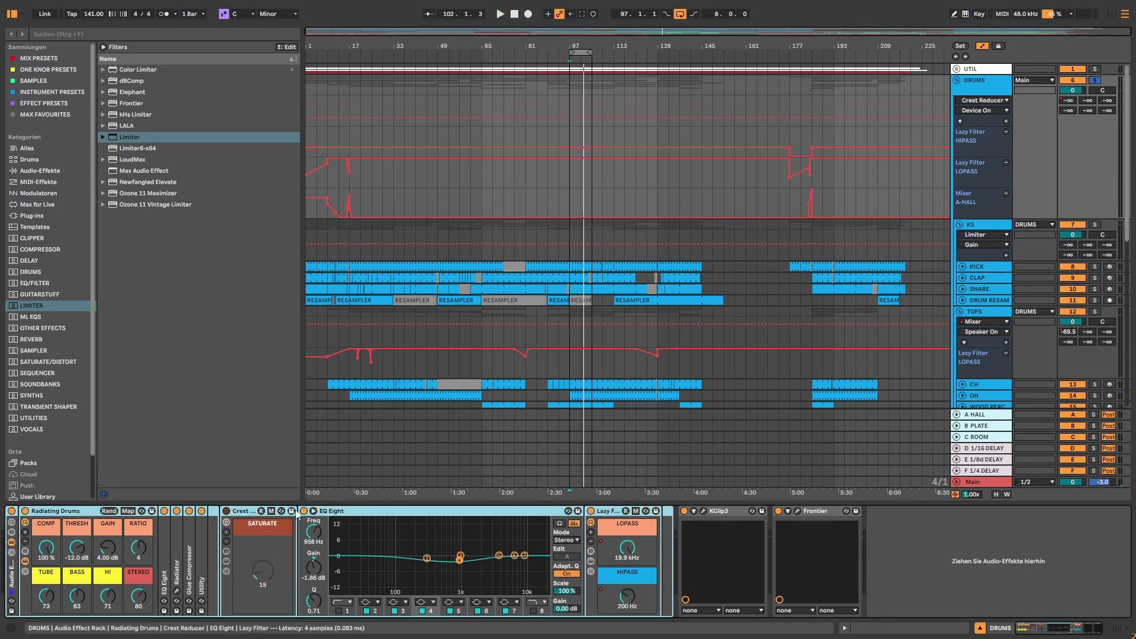
click(303, 512)
click(591, 511)
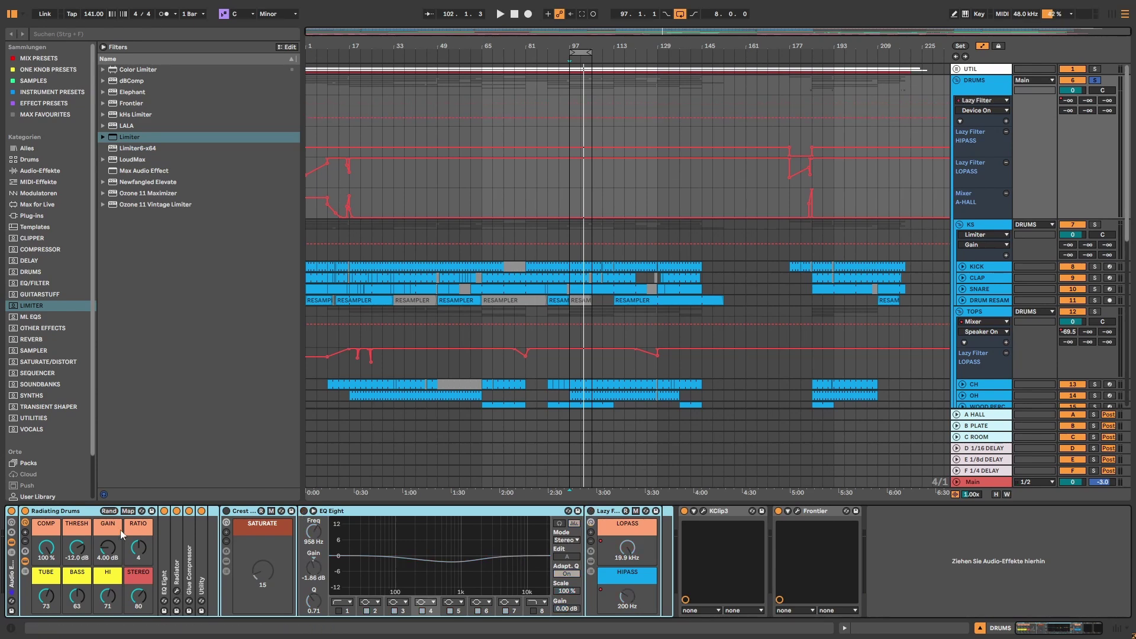
Play the drum loop to hear the Radiating Drums rack on its own, and stop playback.
click(68, 516)
key(space)
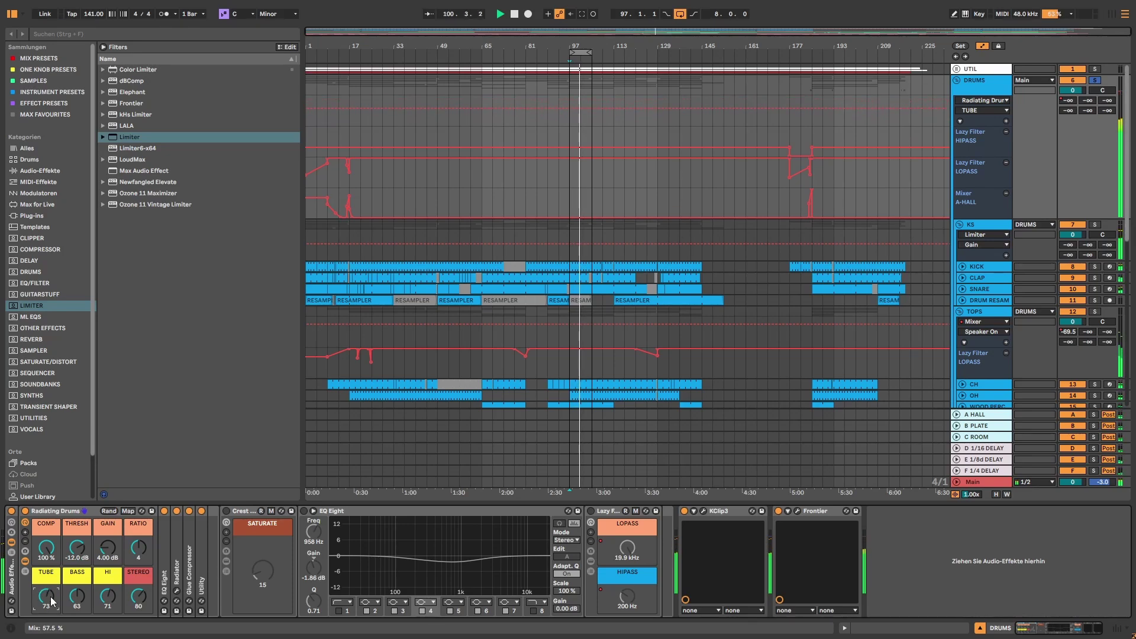
click(514, 13)
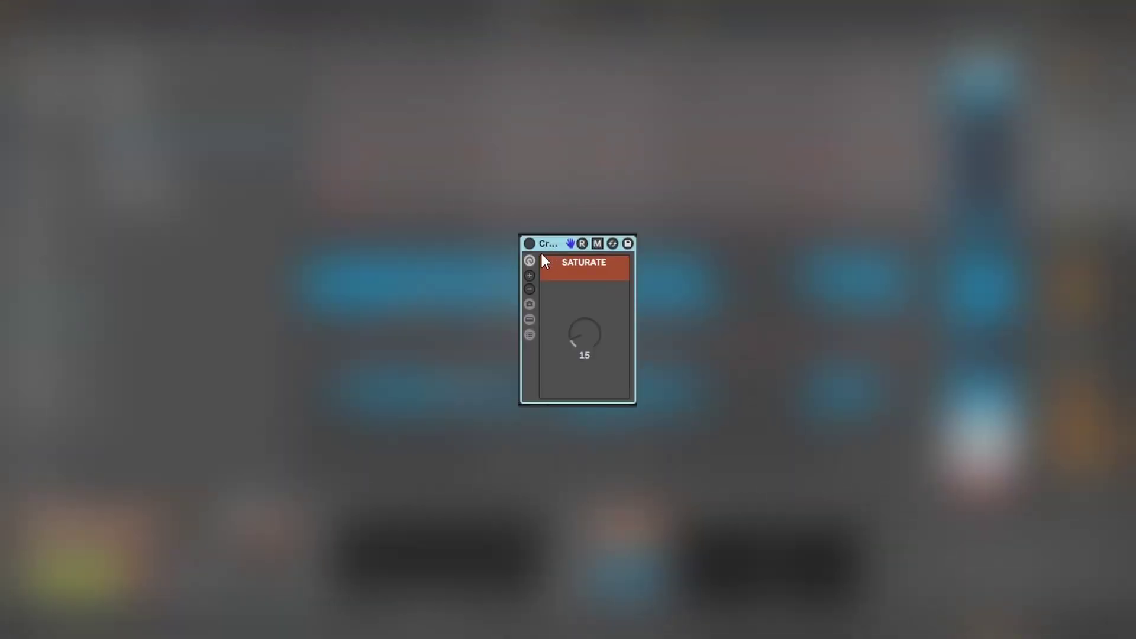
Turn on the Crest Reducer rack and examine the Saturator device inside it.
click(530, 245)
click(528, 319)
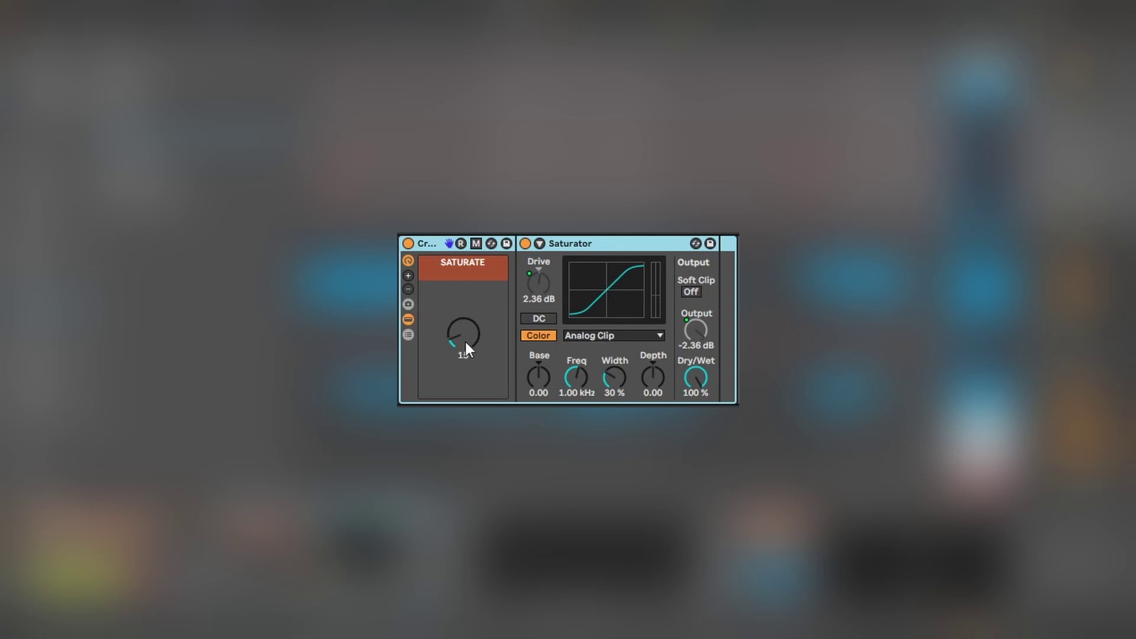
click(407, 318)
Try the Crest Reducer's Saturate macro at 16 and bypass the rack for comparison.
drag(464, 334, 464, 323)
drag(585, 334, 584, 331)
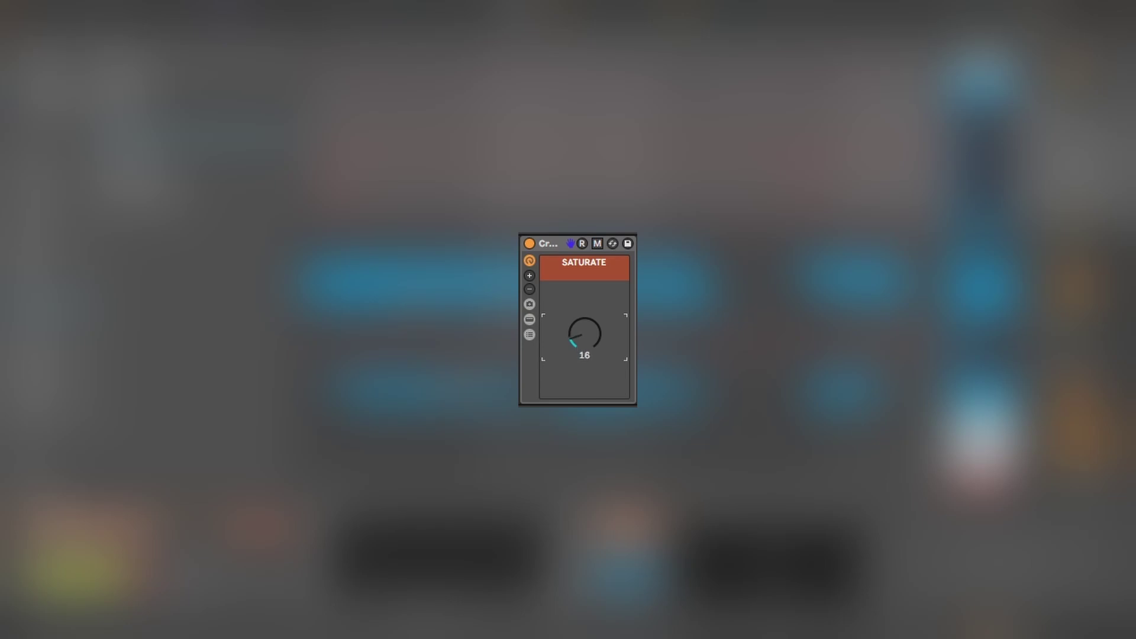
click(529, 243)
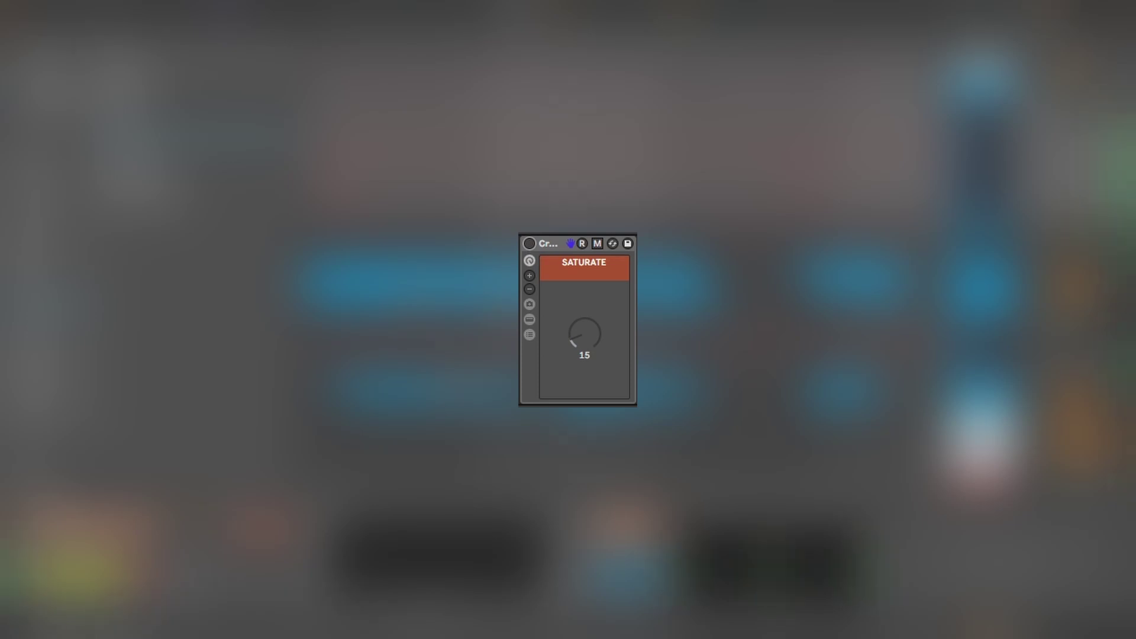
Turn the Crest Reducer rack back on and compare the drums with EQ Eight bypassed and active.
click(528, 243)
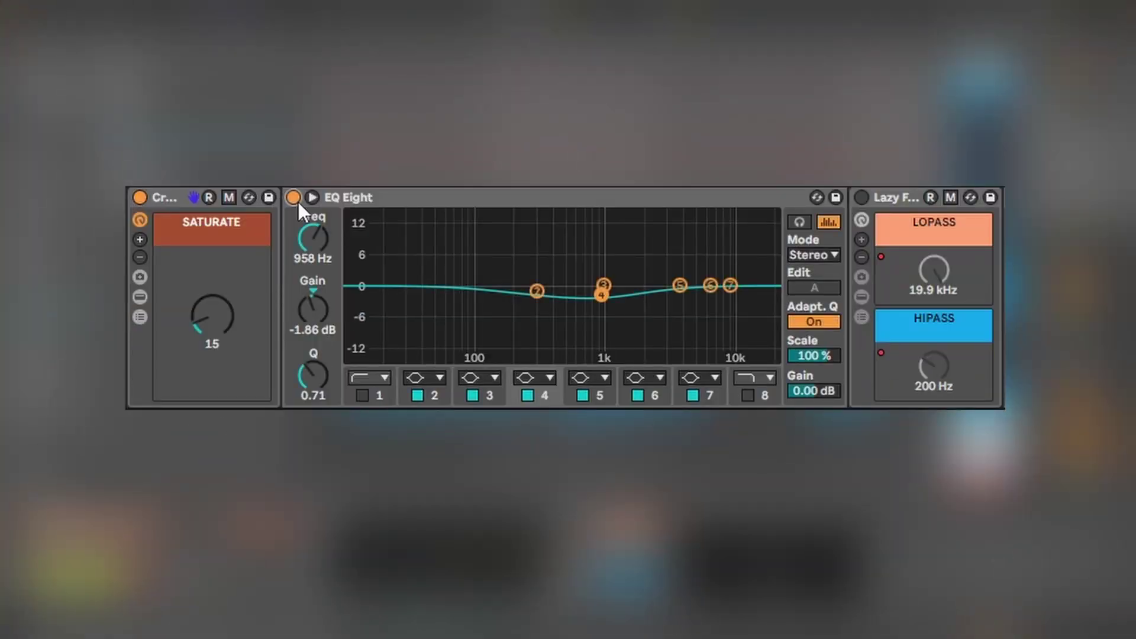
click(293, 198)
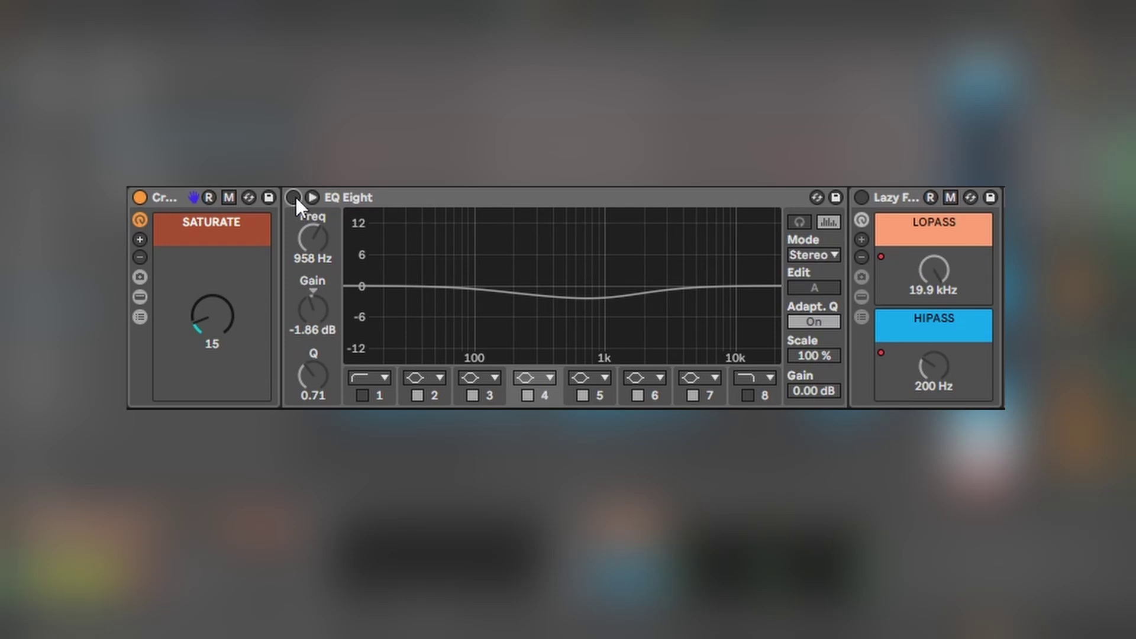
click(295, 198)
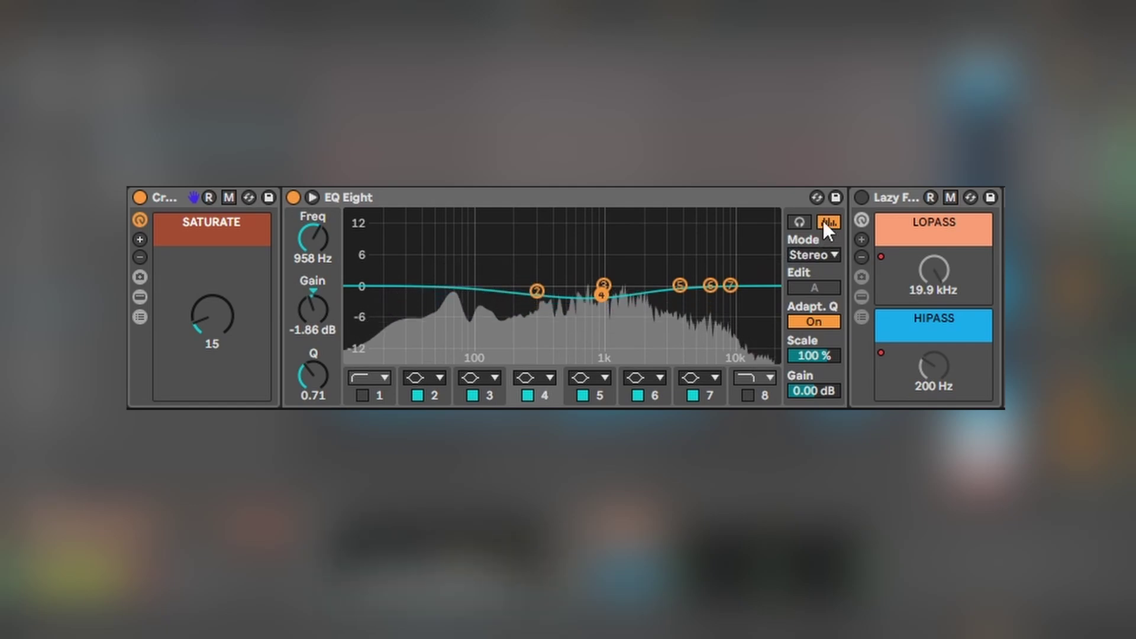
Audition EQ Eight's 958 Hz band in listen mode over the playing drum loop, and stop playback.
click(799, 222)
click(599, 294)
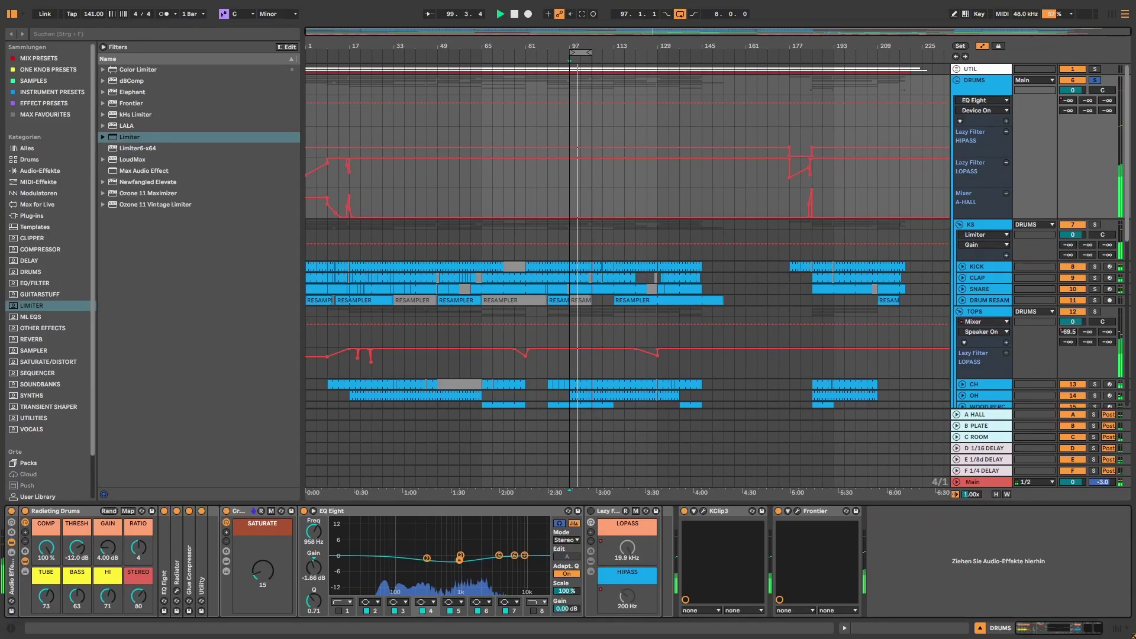
drag(459, 560, 573, 531)
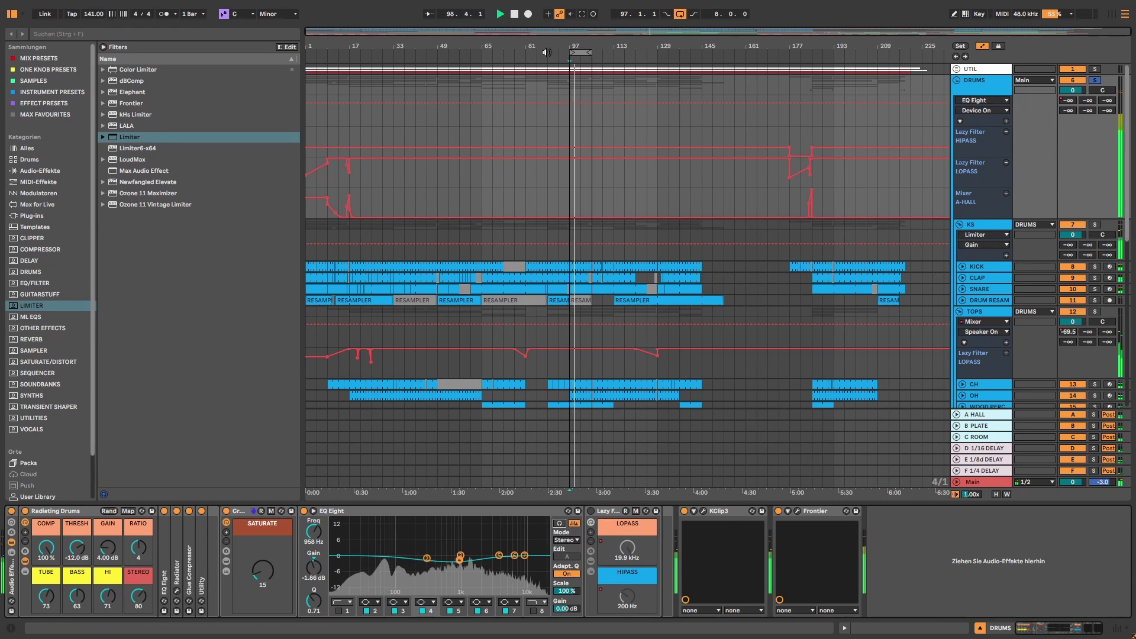
key(space)
Examine the device chains of the DRUMS and KS groups and the GLITCH BREAKS track.
click(969, 84)
scroll(978, 189, down, 1)
scroll(977, 187, up, 1)
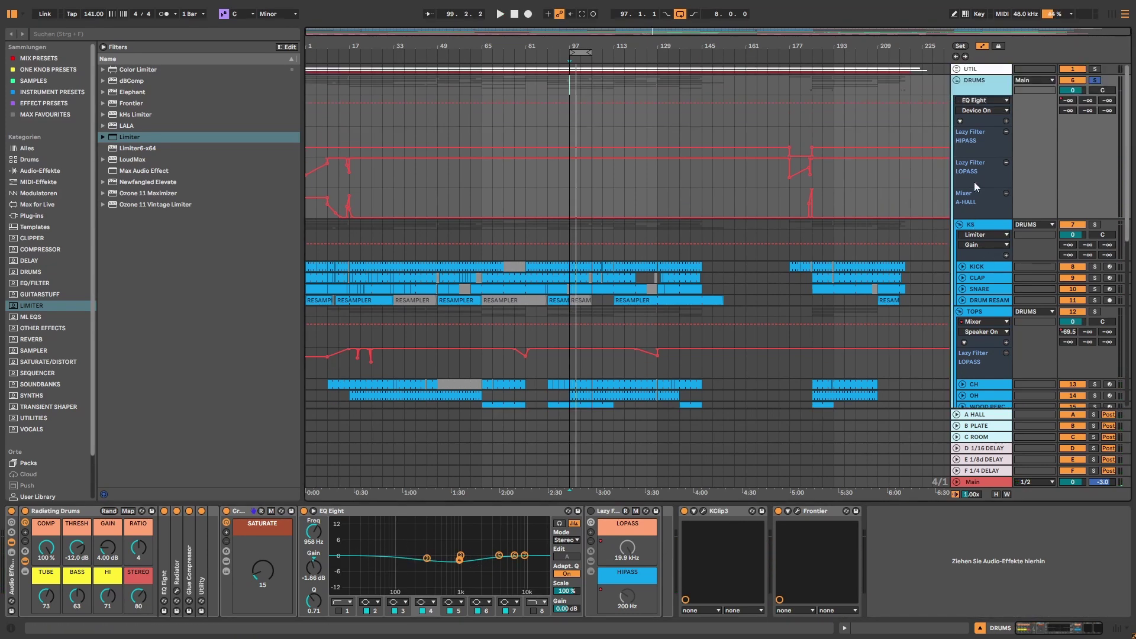
click(987, 231)
scroll(986, 243, down, 1)
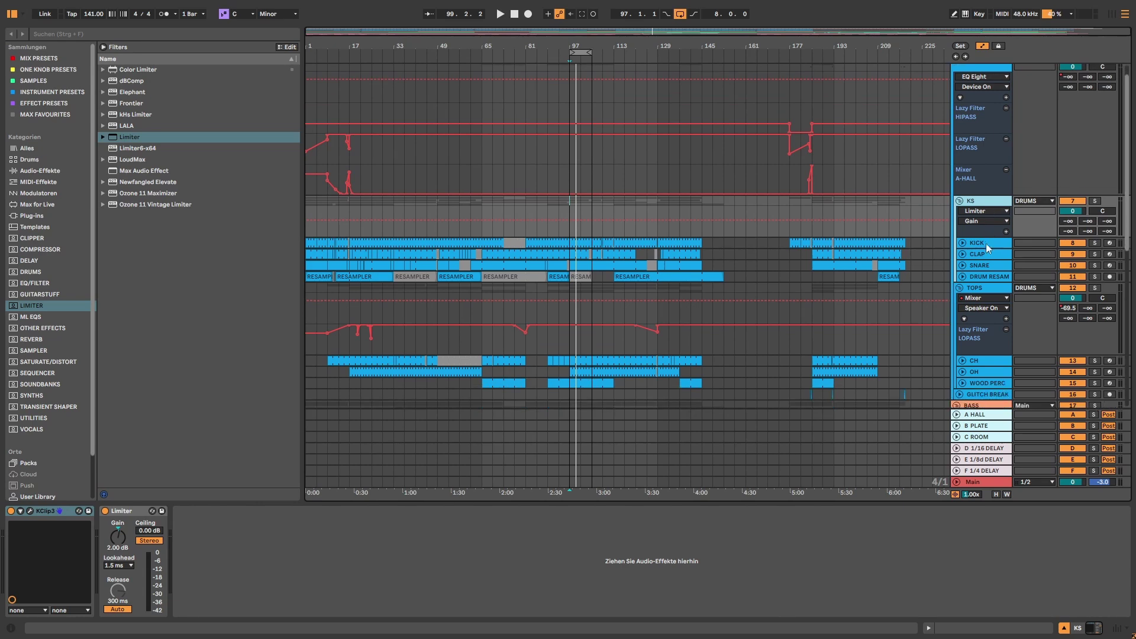
scroll(983, 287, down, 4)
click(984, 287)
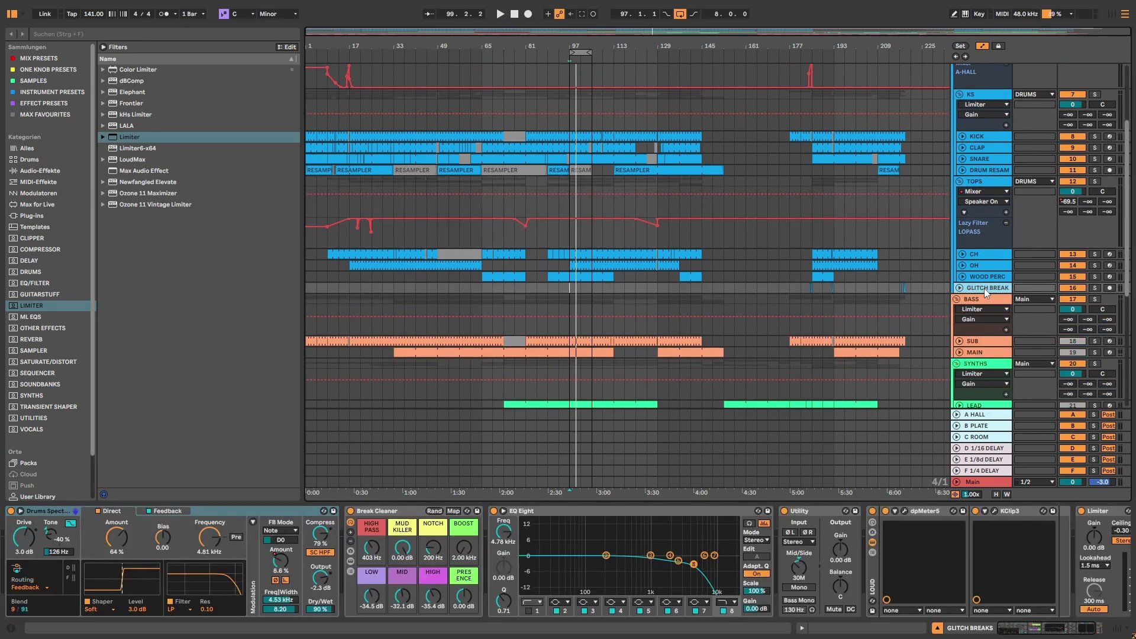
scroll(984, 278, up, 2)
click(984, 154)
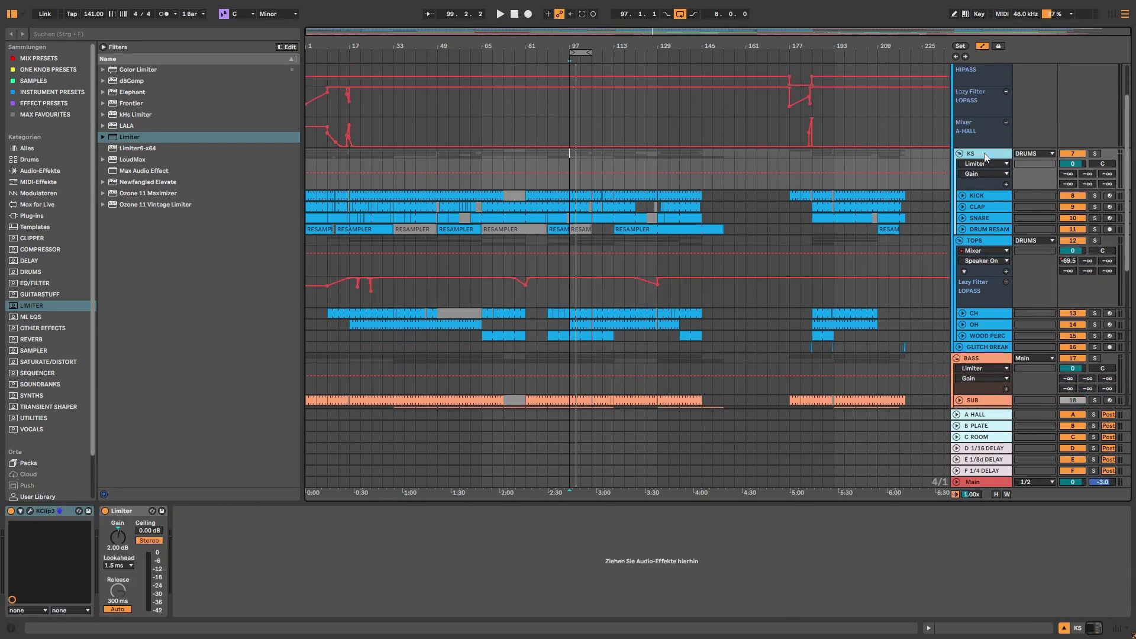
scroll(982, 159, up, 2)
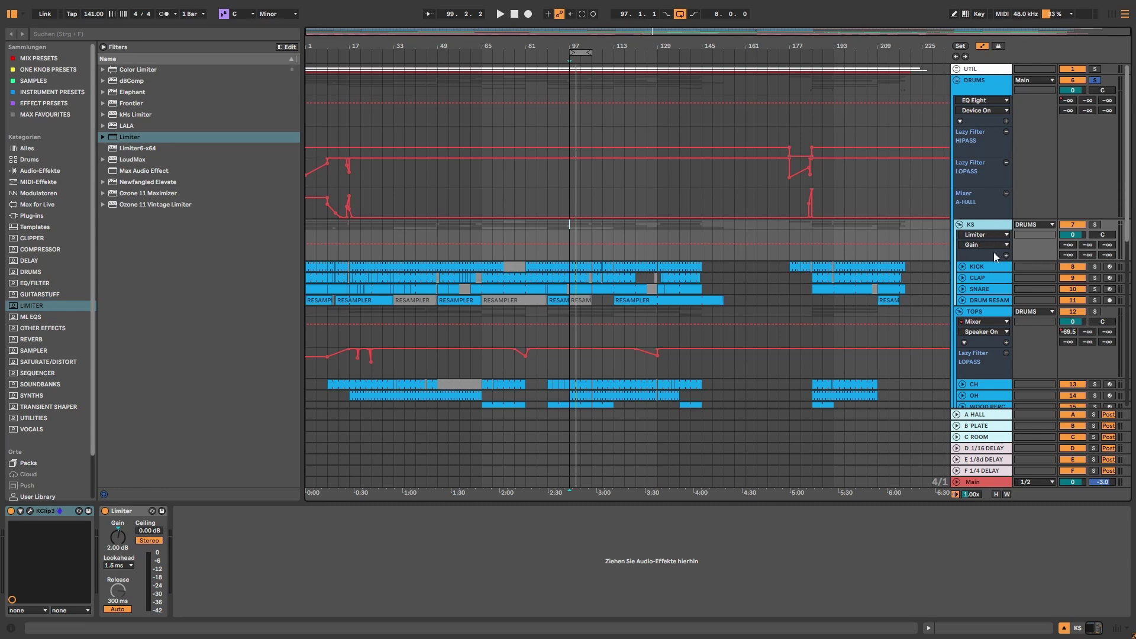
Unfold dpMeter5 and KClip3 in the KICK track's LOUD rack and select dpMeter5.
click(994, 267)
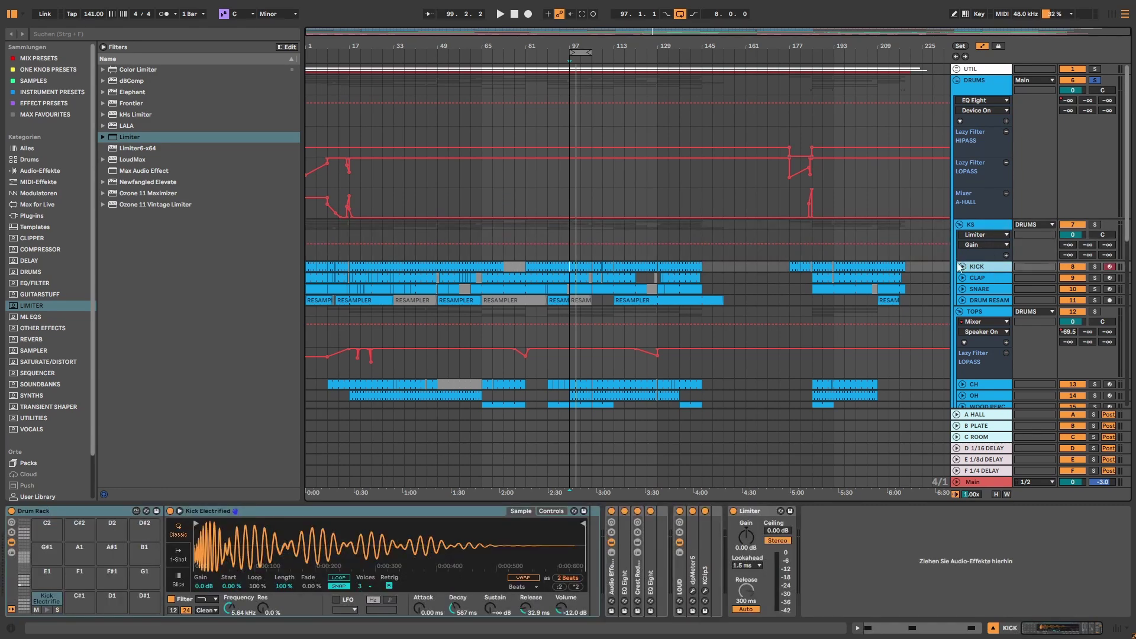
double_click(695, 538)
double_click(785, 534)
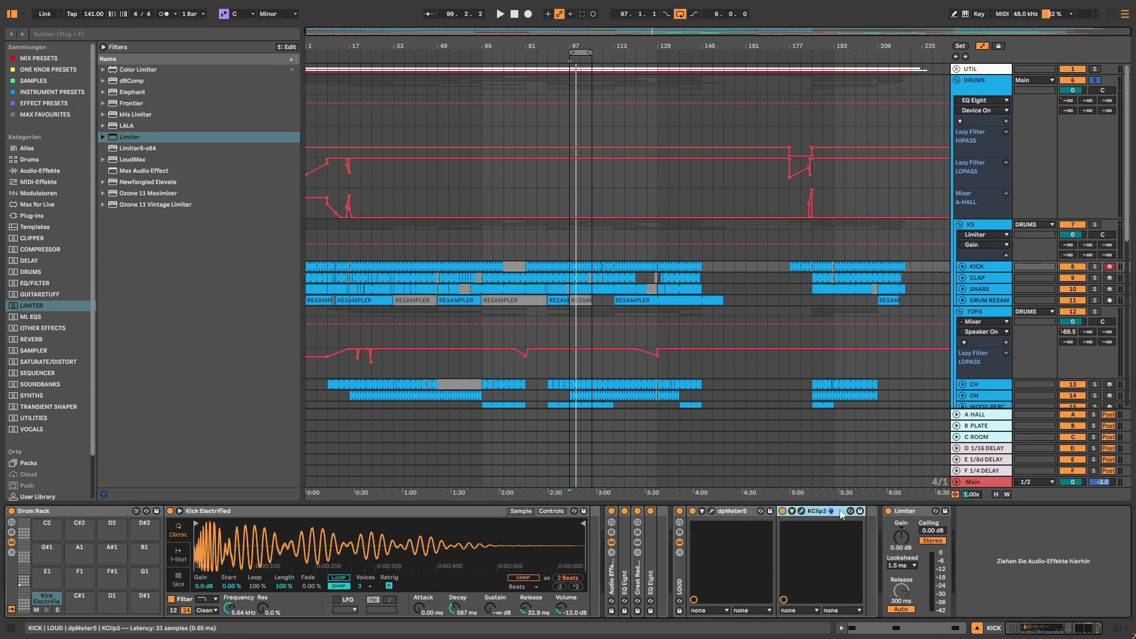
click(722, 512)
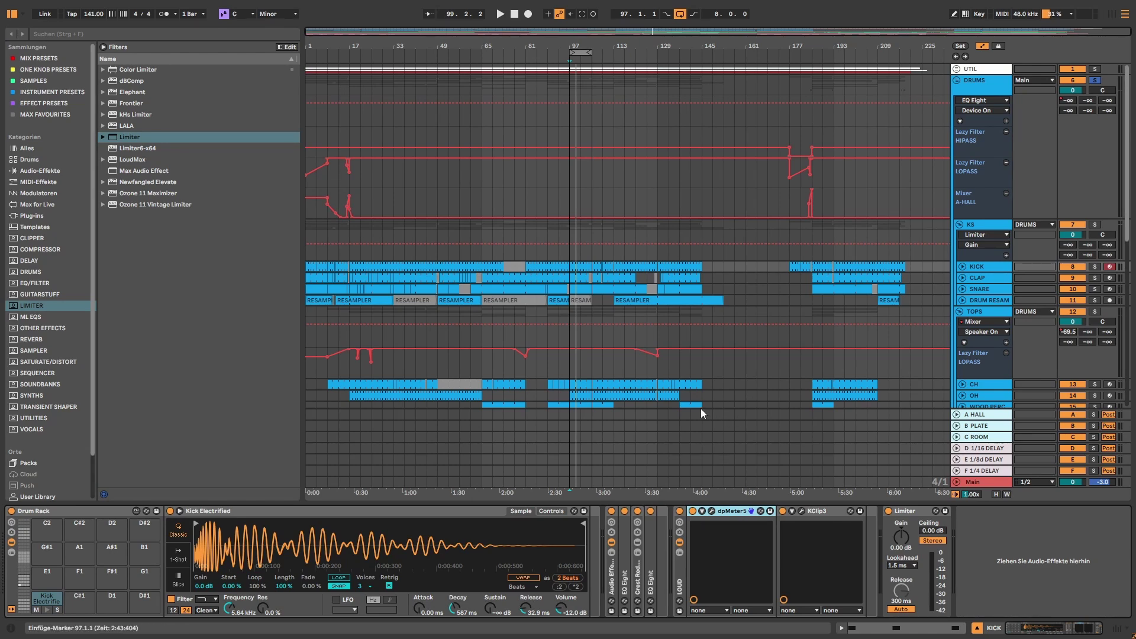
Set the insert marker at 97.1.1 and examine KClip3 and Limiter on the KS group against the KICK chain.
click(570, 361)
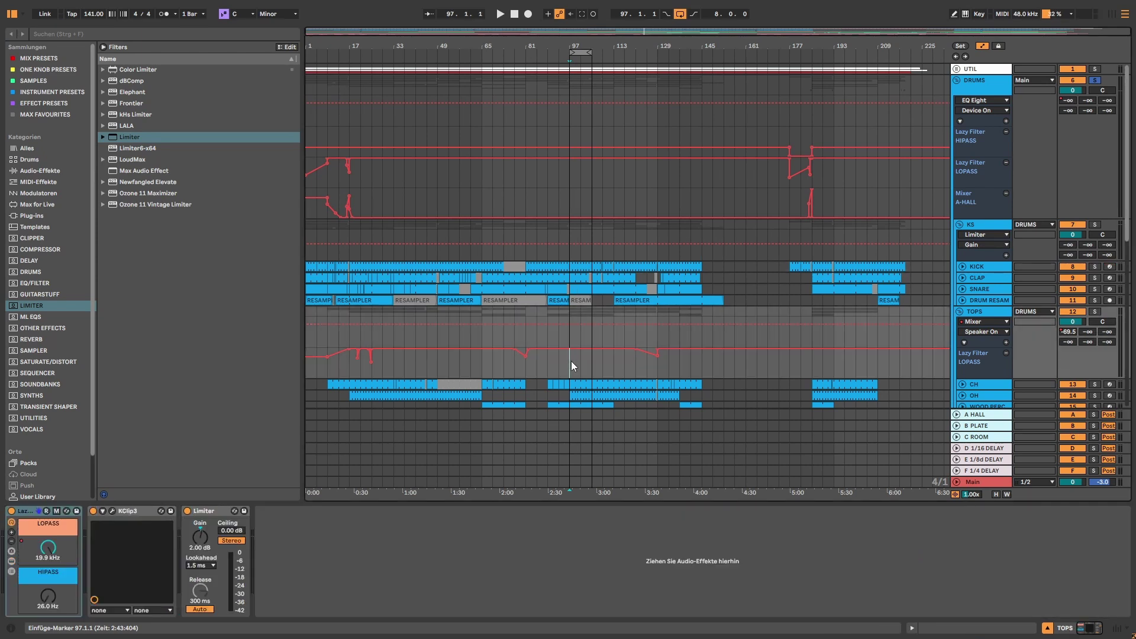
click(570, 243)
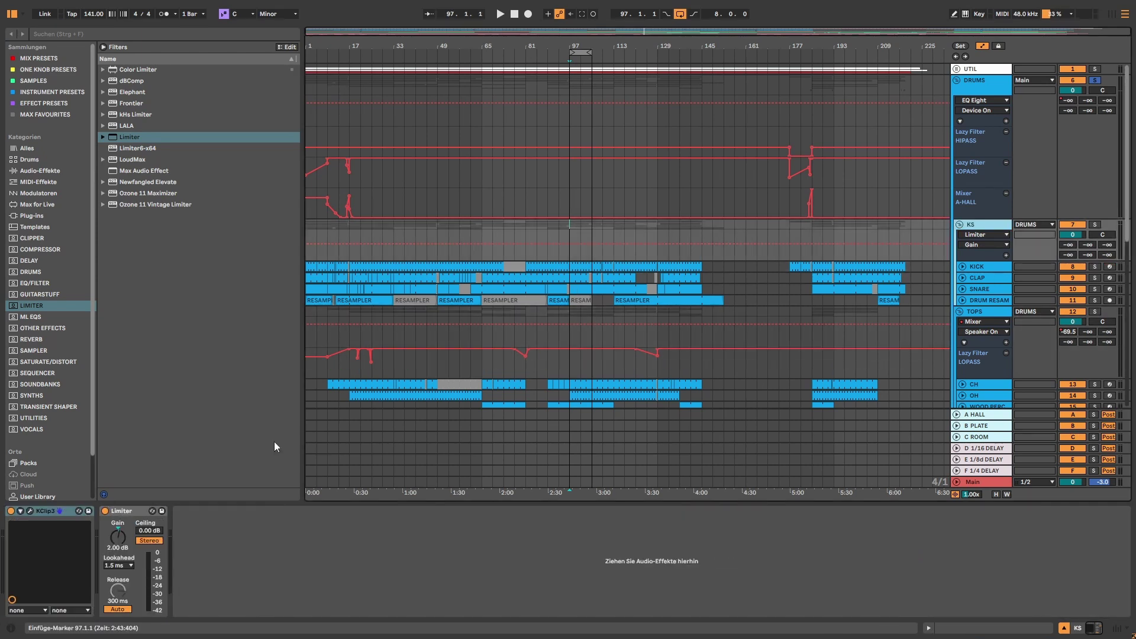
click(39, 512)
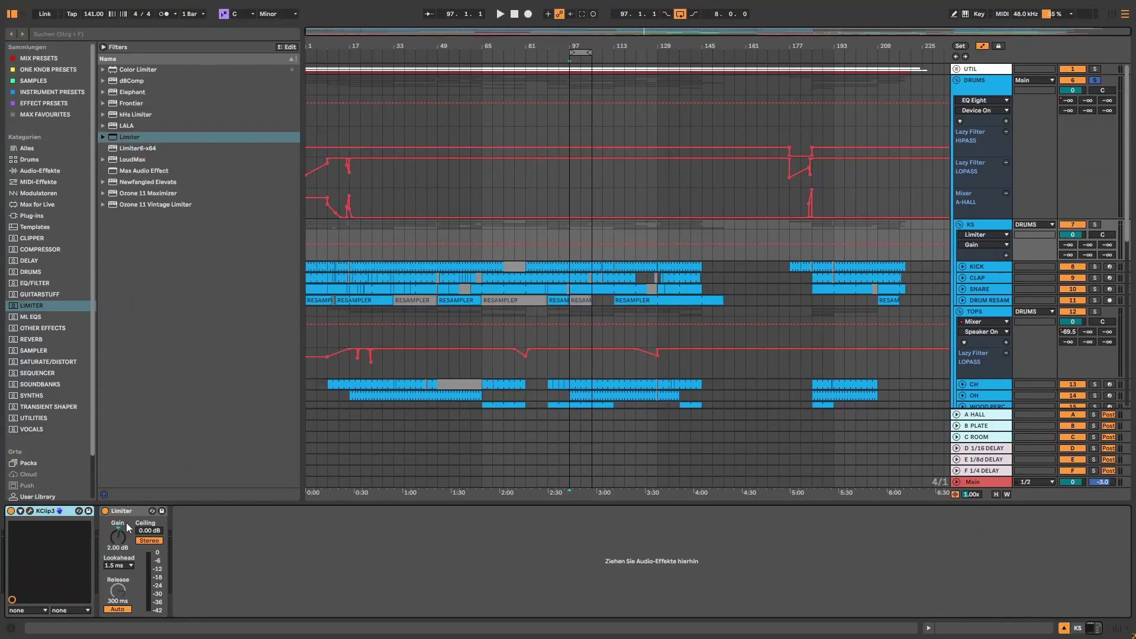
click(129, 510)
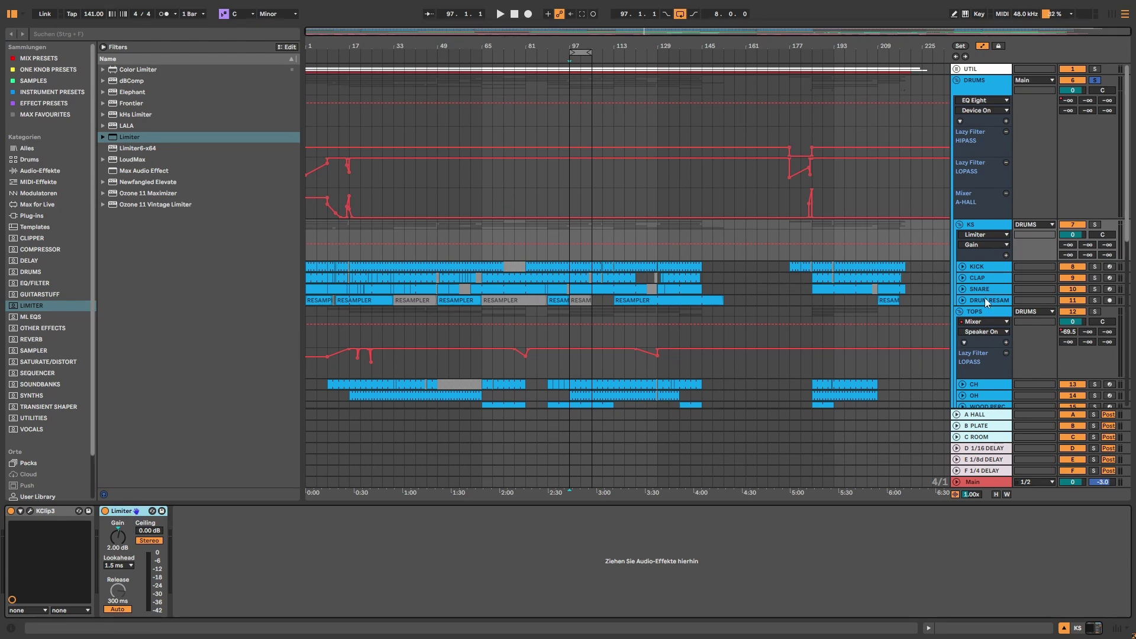
click(983, 265)
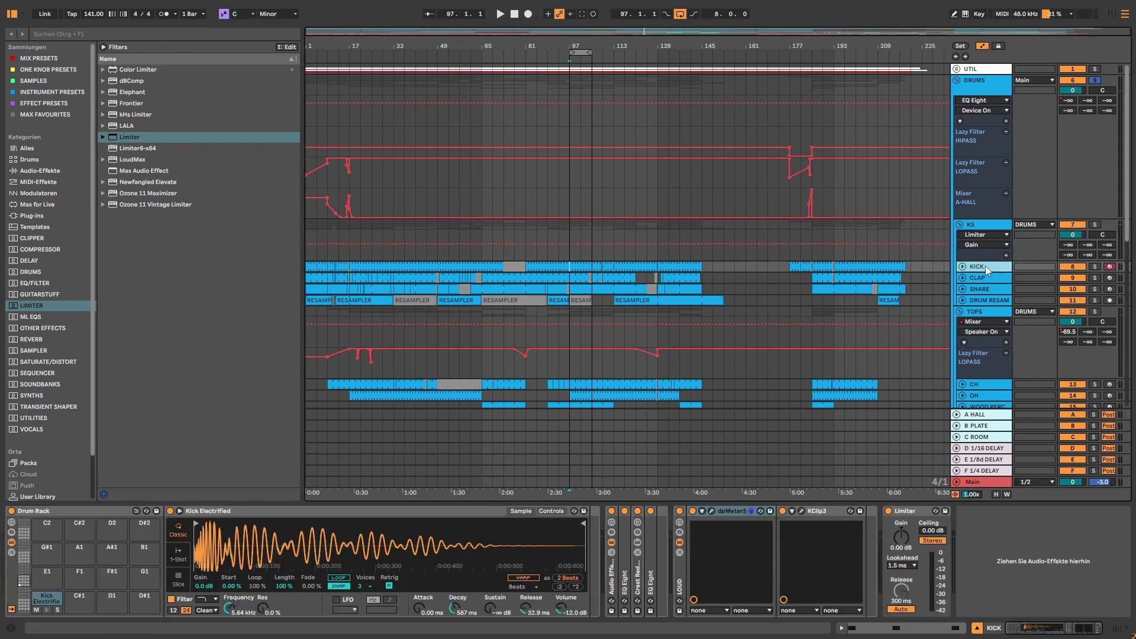
click(975, 223)
click(45, 510)
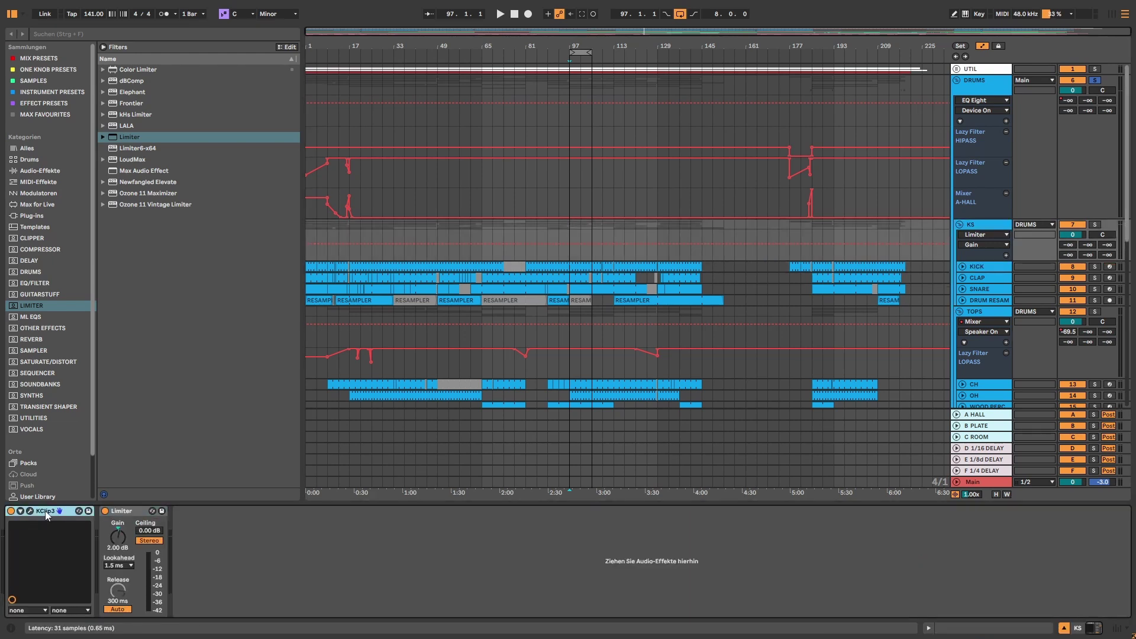
Select the DRUMS group's Lazy Filter rack, leave its macro mapping mode and re-enable the overridden automation.
click(990, 92)
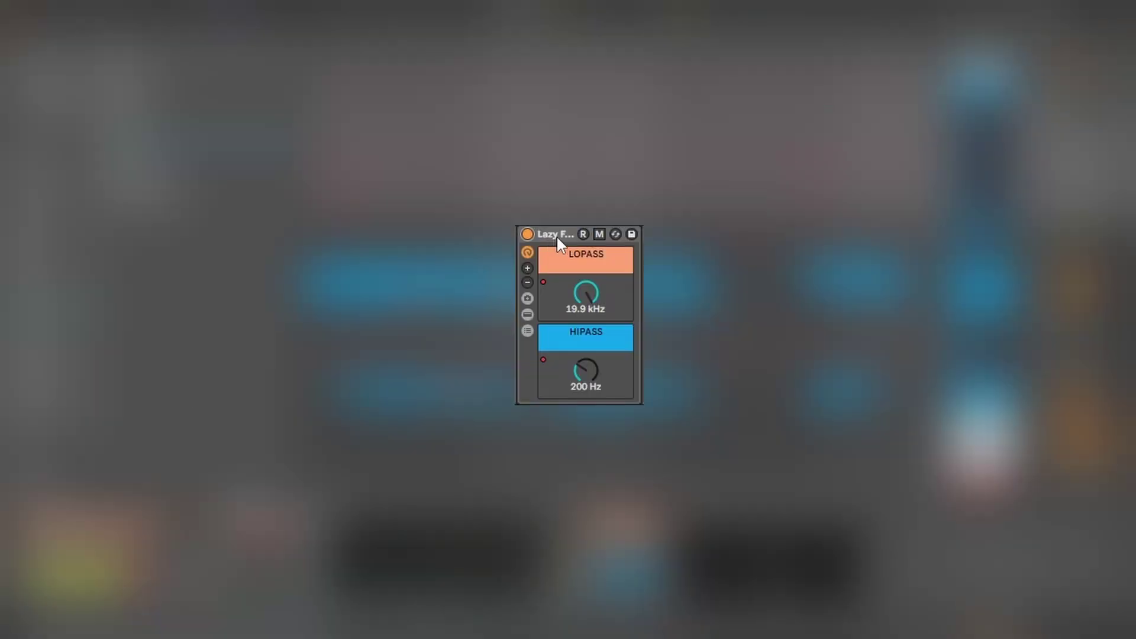
click(559, 234)
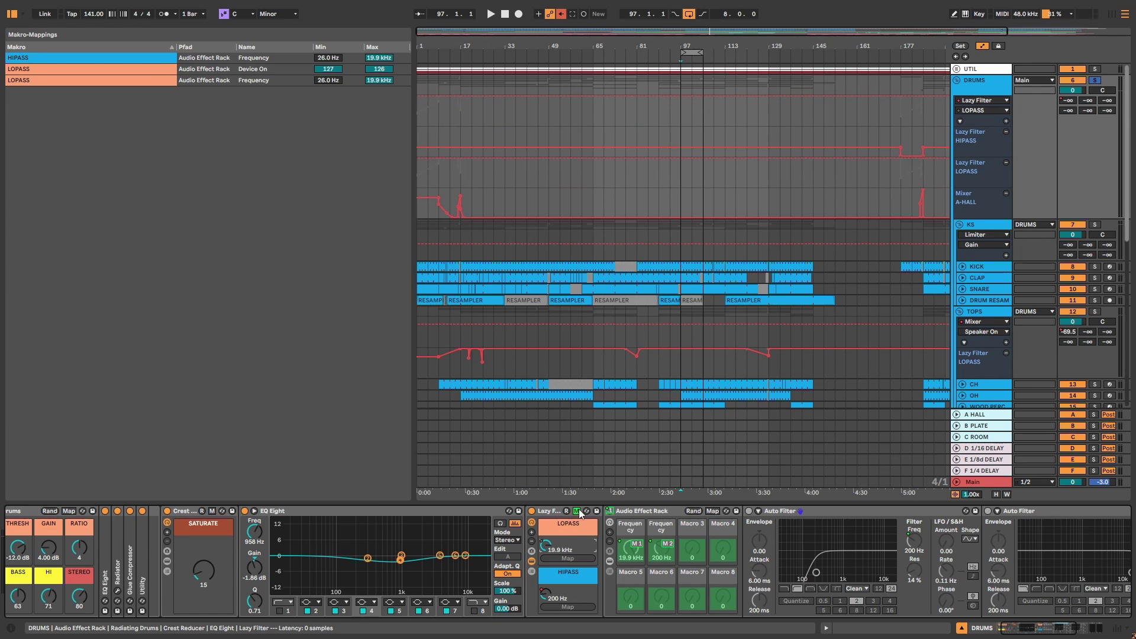
click(577, 511)
click(559, 15)
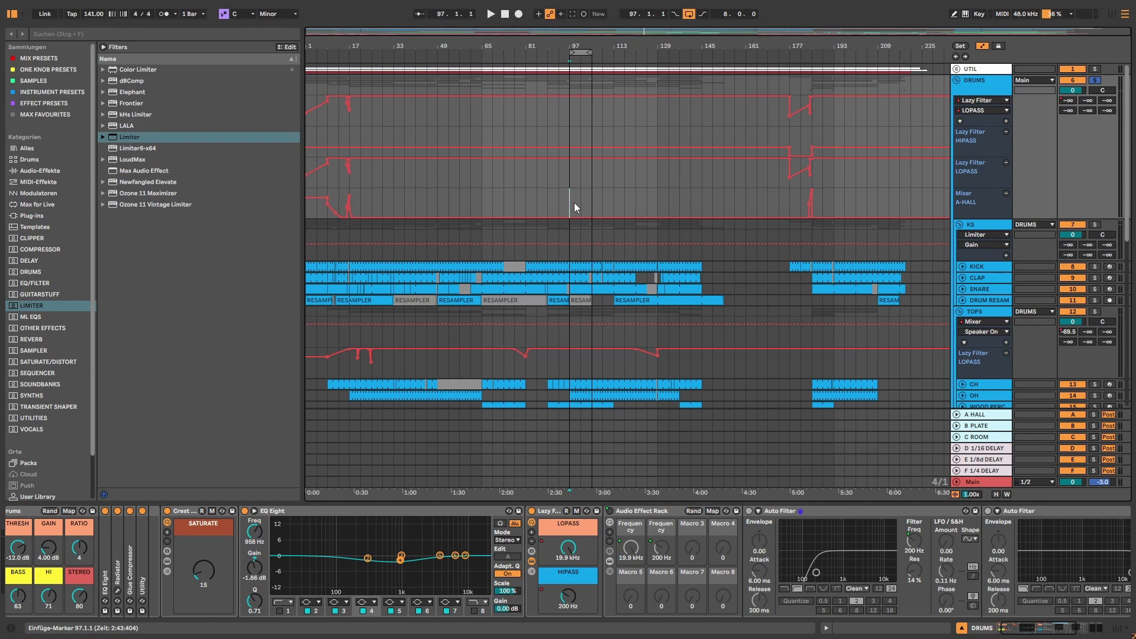
Play the drums from bar 9 and from the song's start to hear the Lazy Filter automation, and stop playback.
click(327, 223)
key(space)
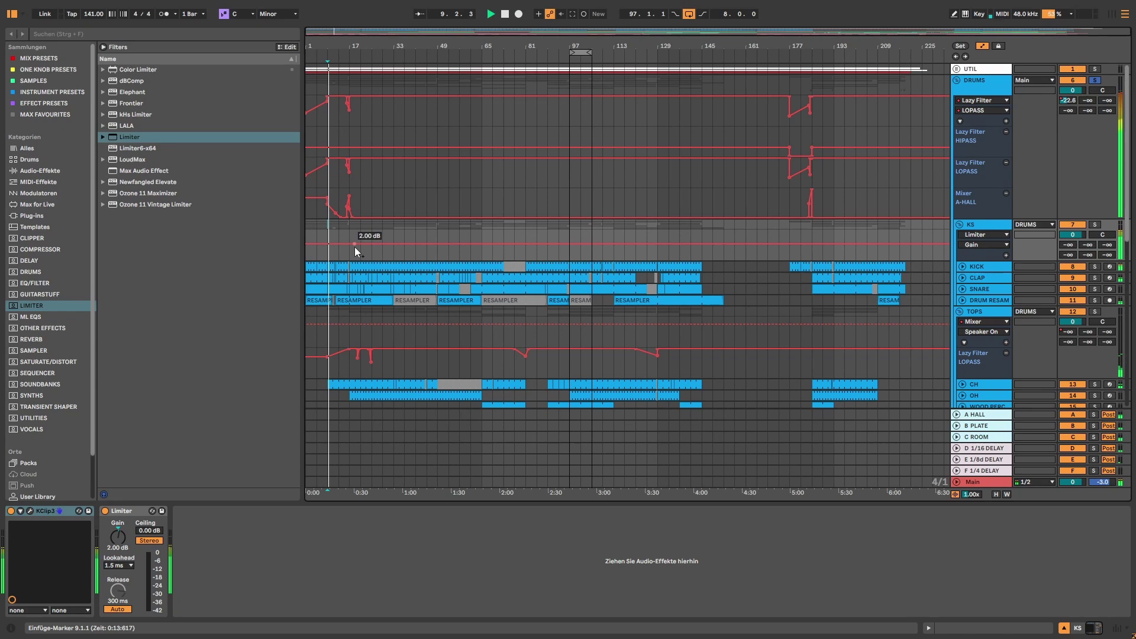
click(308, 210)
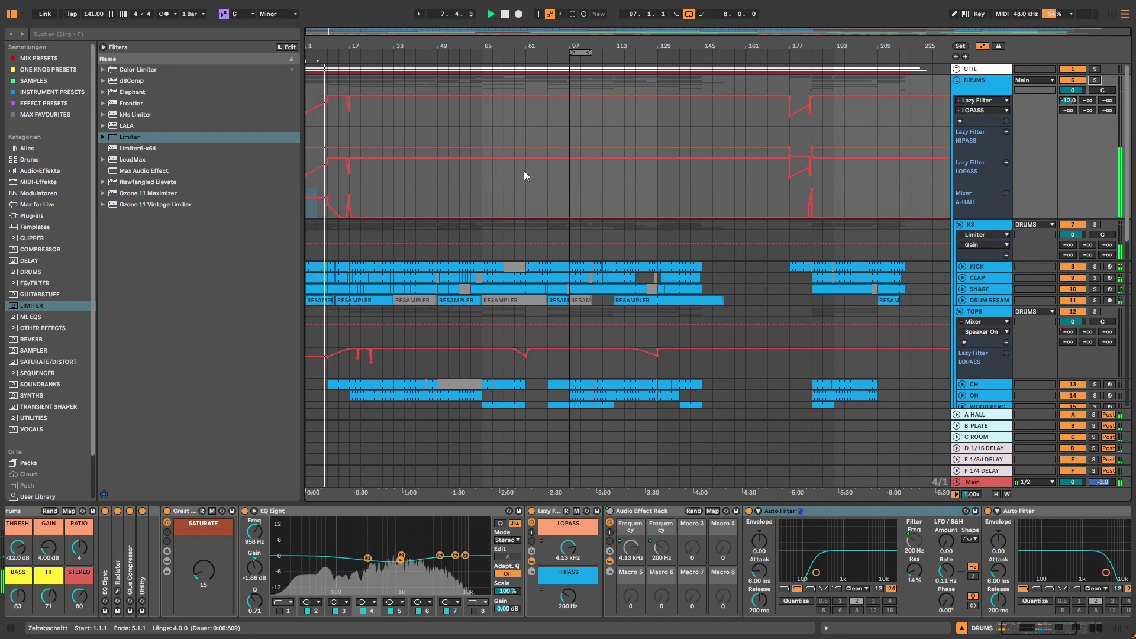
click(505, 13)
Solo the KS group and start playback from 97.1.1.
scroll(985, 236, down, 3)
click(985, 171)
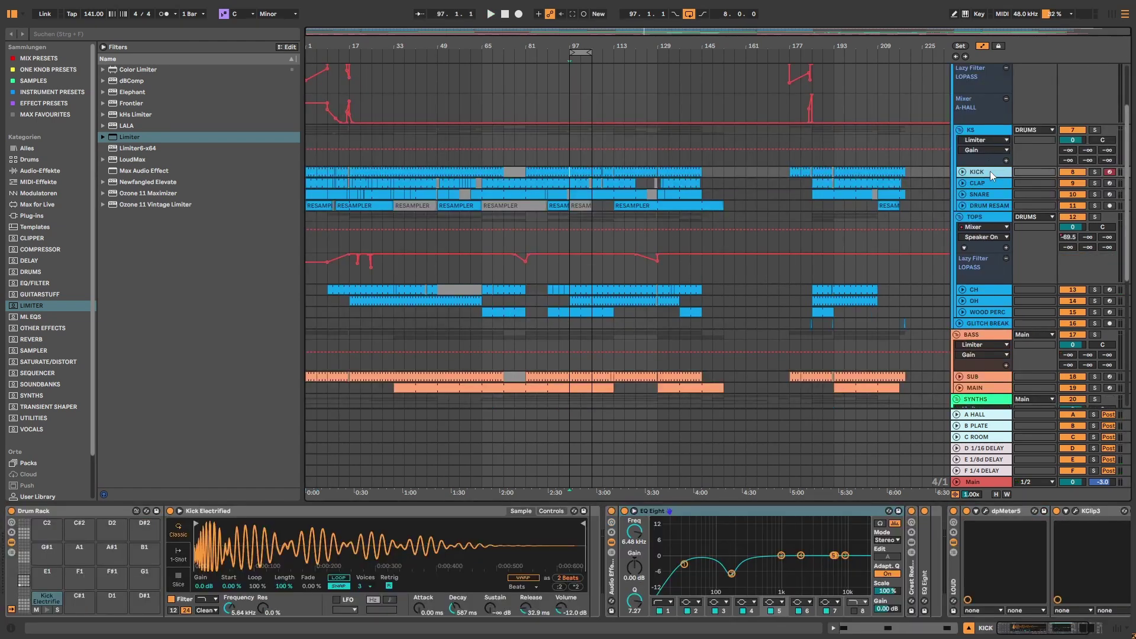
click(1095, 130)
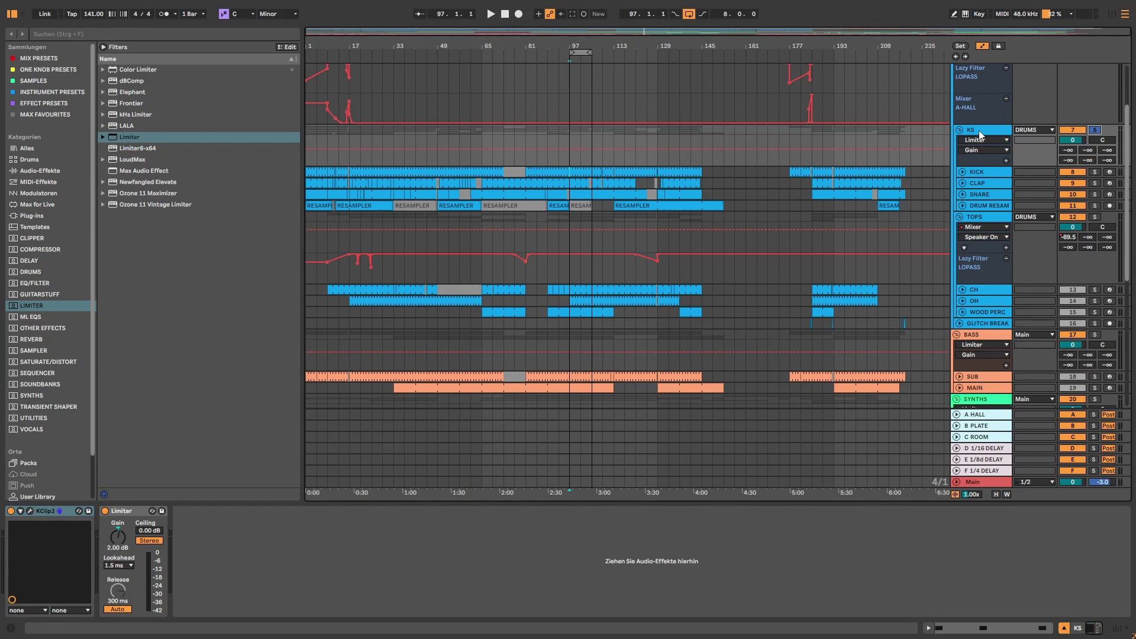
click(569, 214)
key(space)
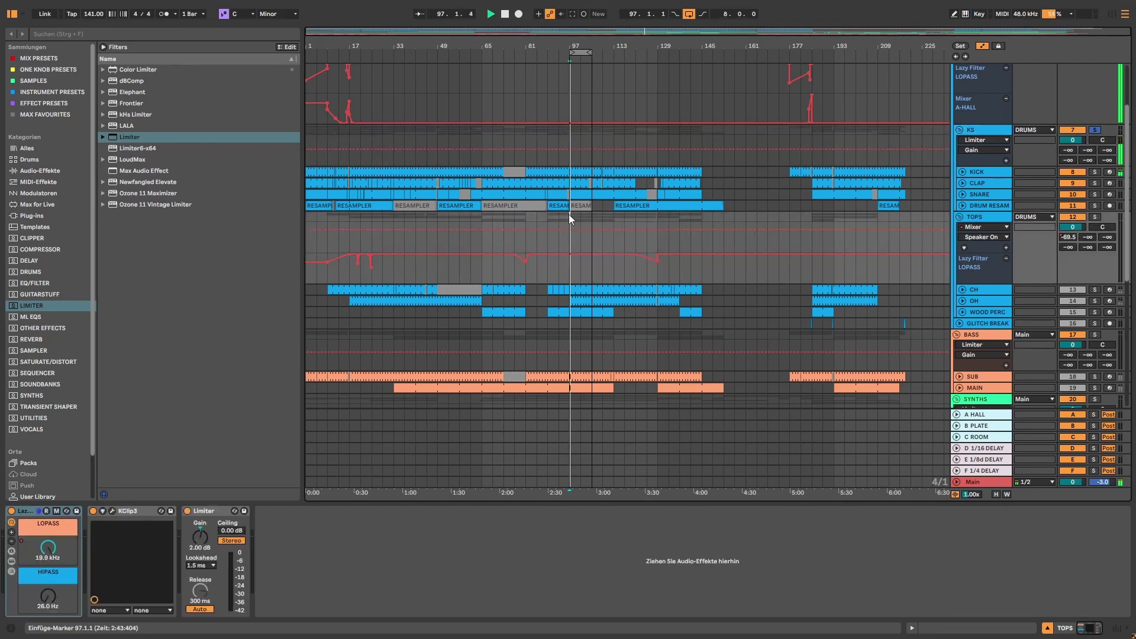
Inspect the device chains of the KICK, SNARE and DRUM RESAMPLE tracks during playback.
click(983, 173)
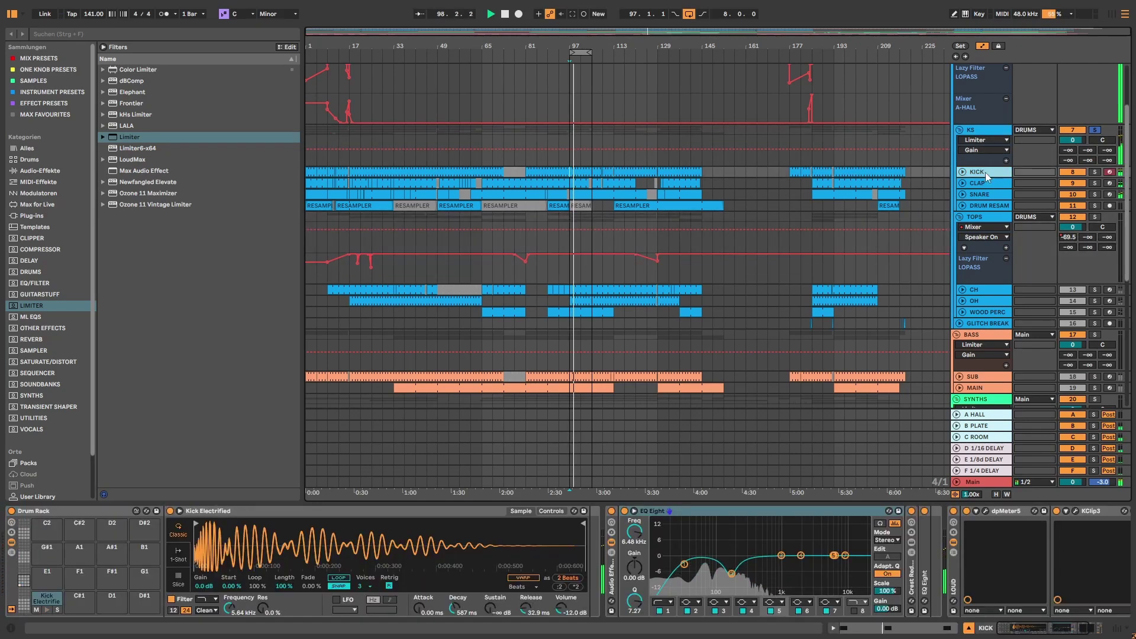
click(985, 194)
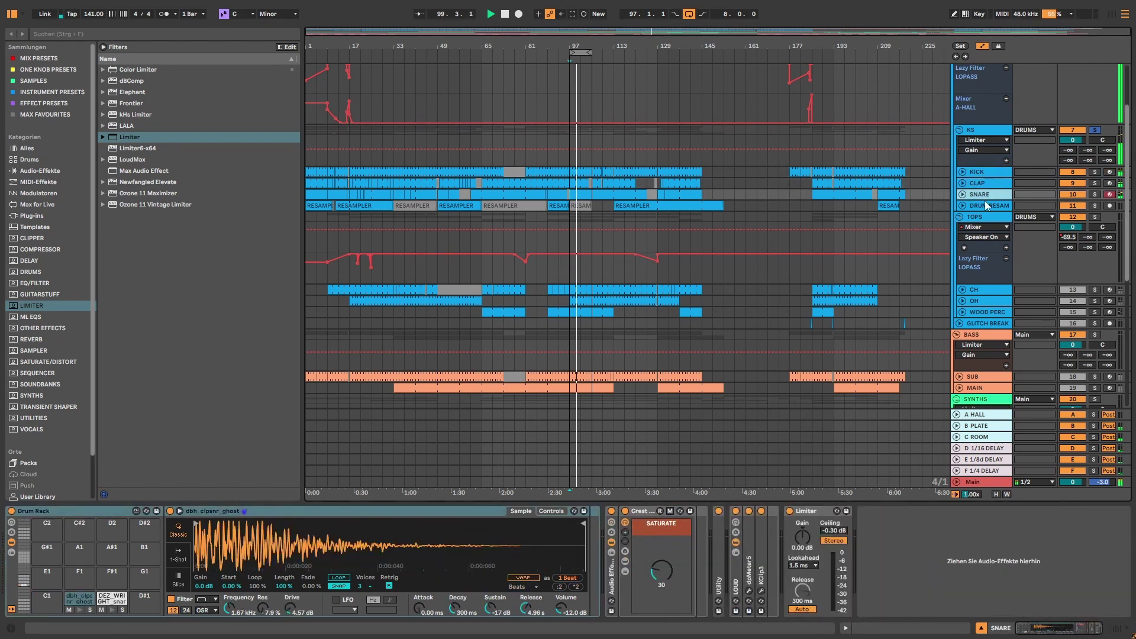
click(984, 204)
Play the soloed KS group from 89.1.1 while viewing the DRUM RESAMPLE chain, and stop playback.
click(548, 139)
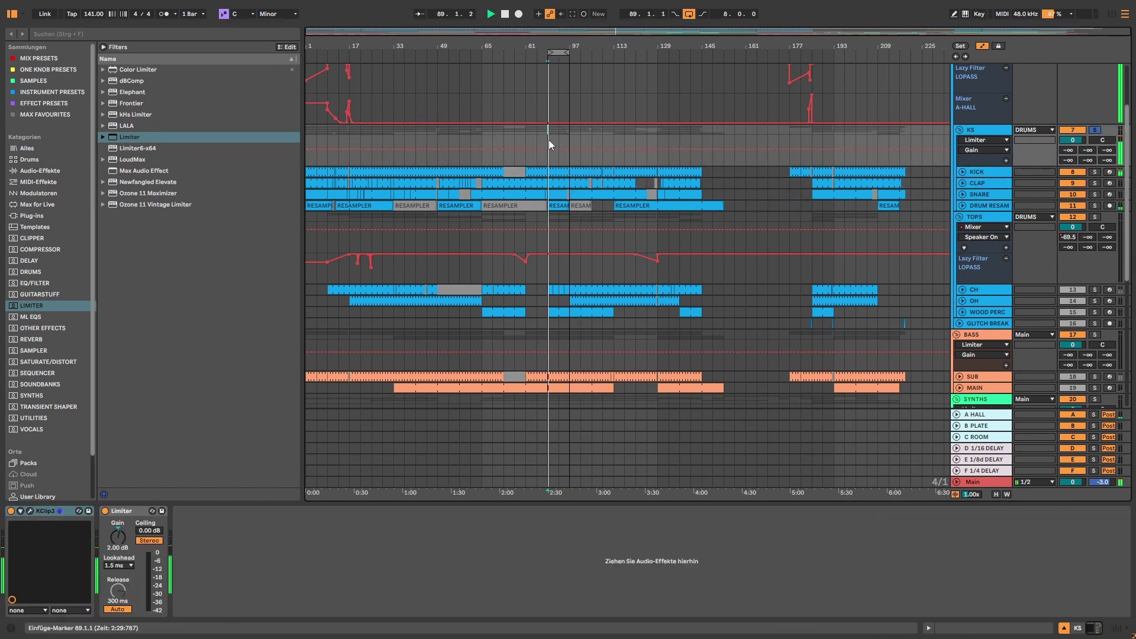
click(973, 205)
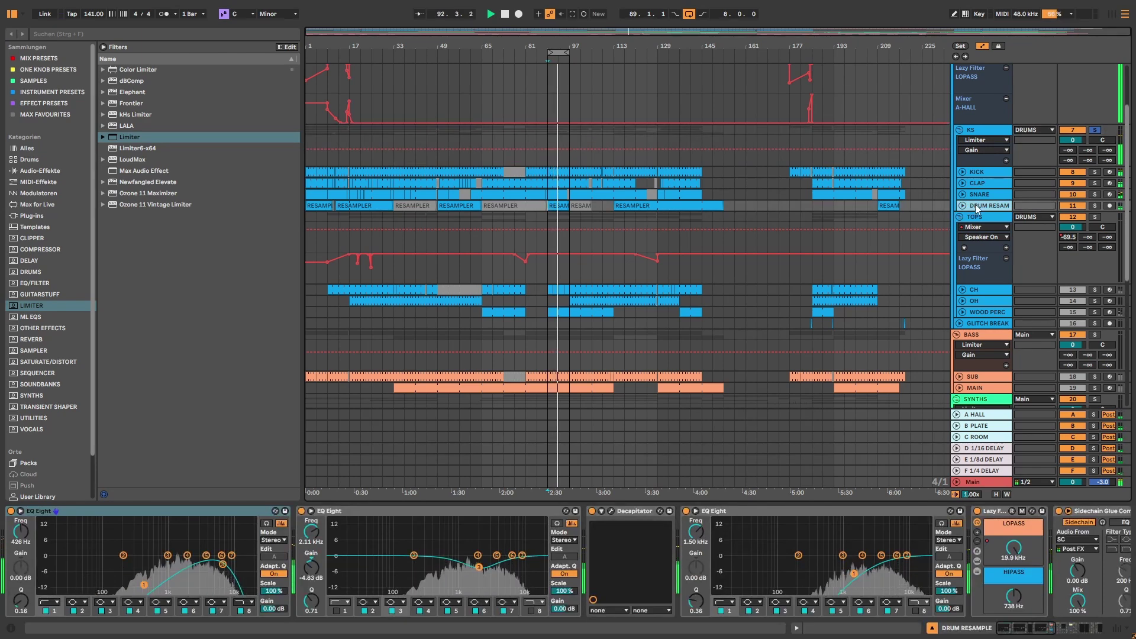
key(space)
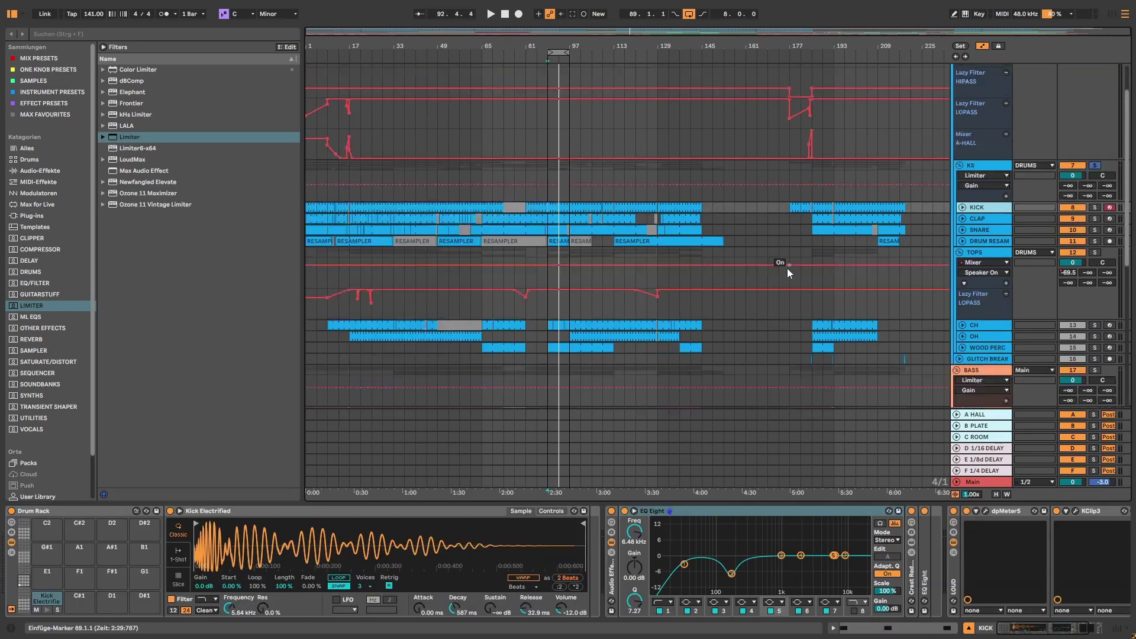
Look over the synth, orchestral and candy tracks, and return to the DRUM RESAMPLE track's effects.
scroll(787, 268, down, 6)
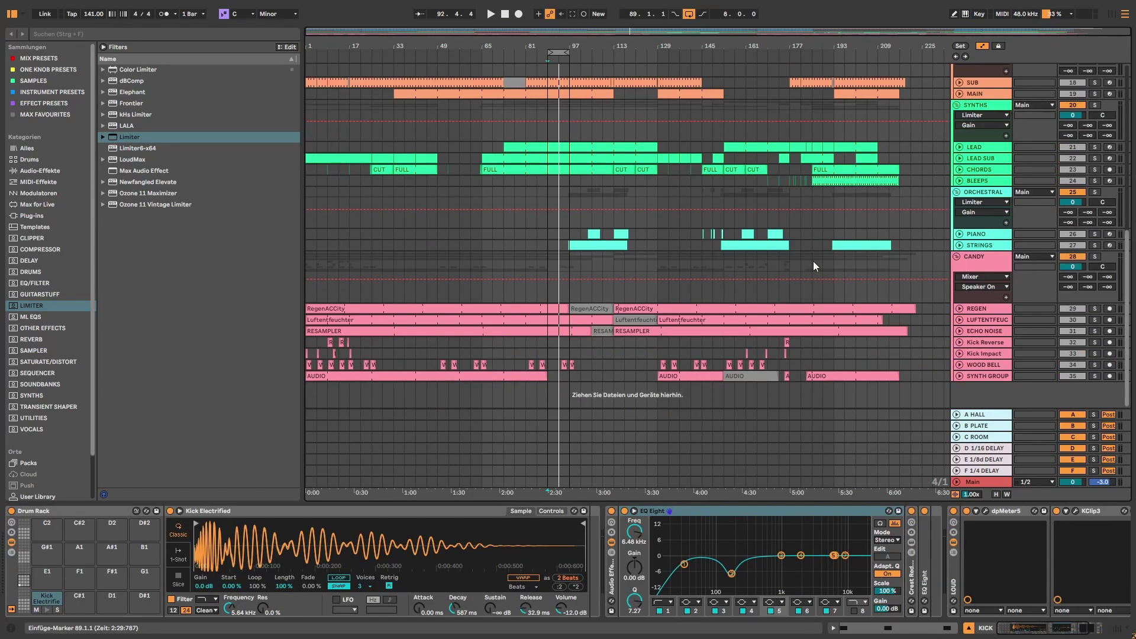
scroll(794, 261, up, 6)
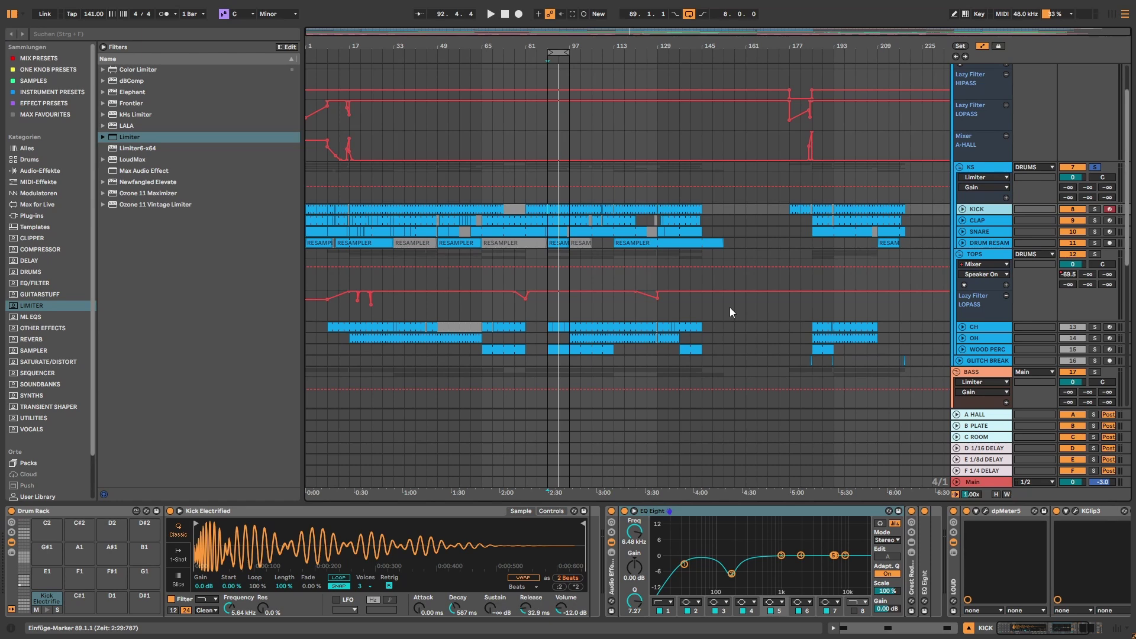
click(730, 307)
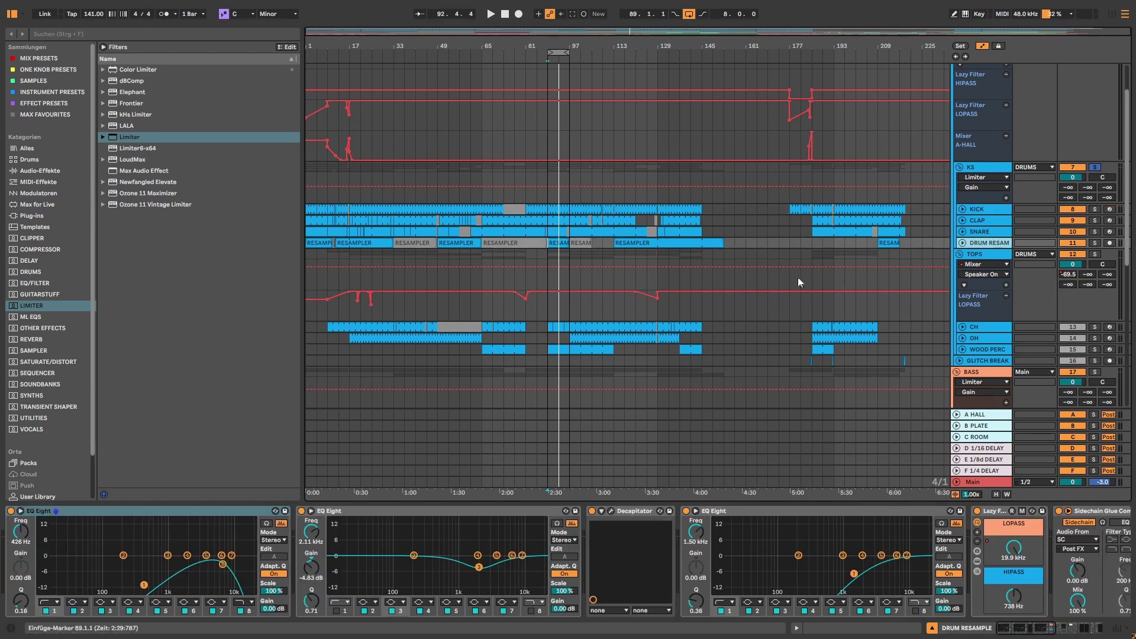
Select the DRUM RESAMPLE clip from 89.1.1 to 97.1.1, view its waveform, play it and bypass the track's audio effect rack.
click(551, 254)
click(553, 243)
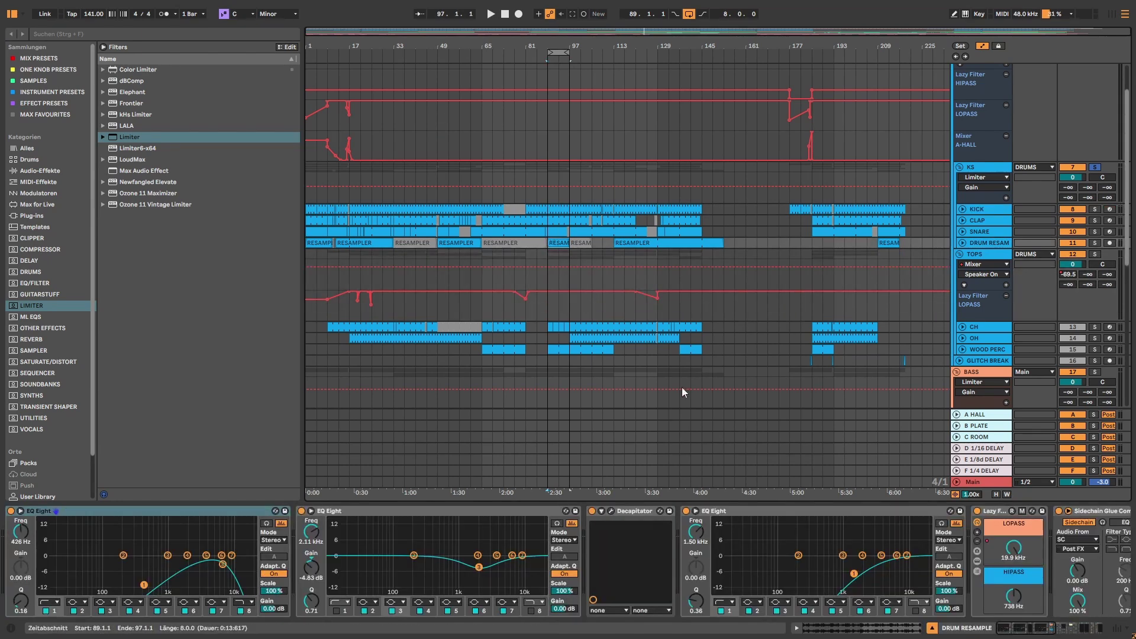
click(867, 633)
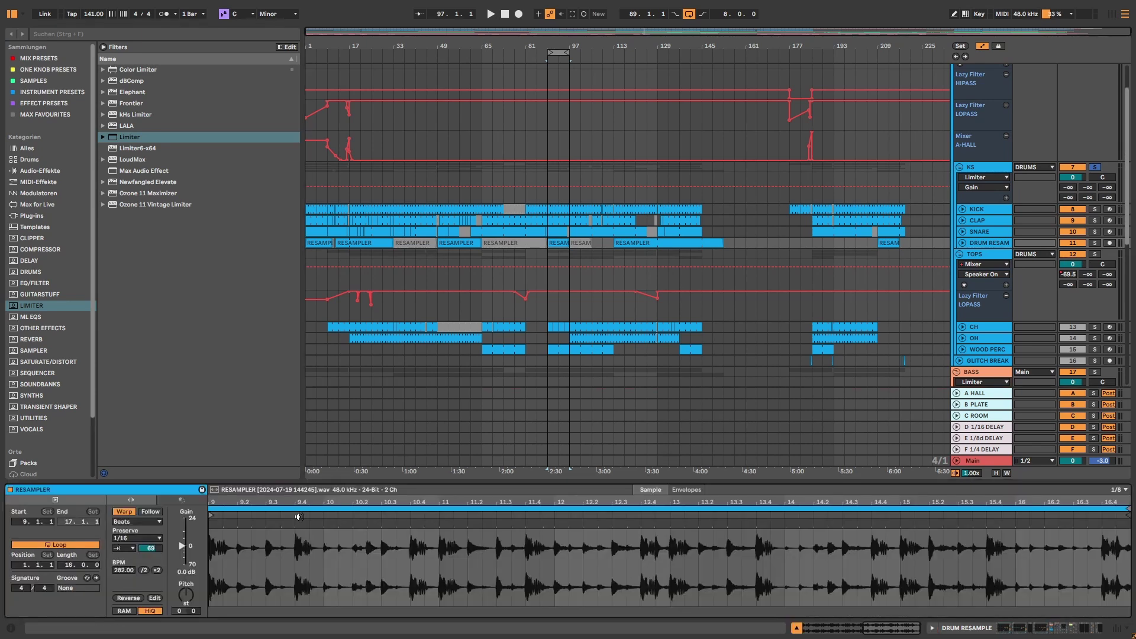
key(shift+Tab)
key(space)
click(12, 513)
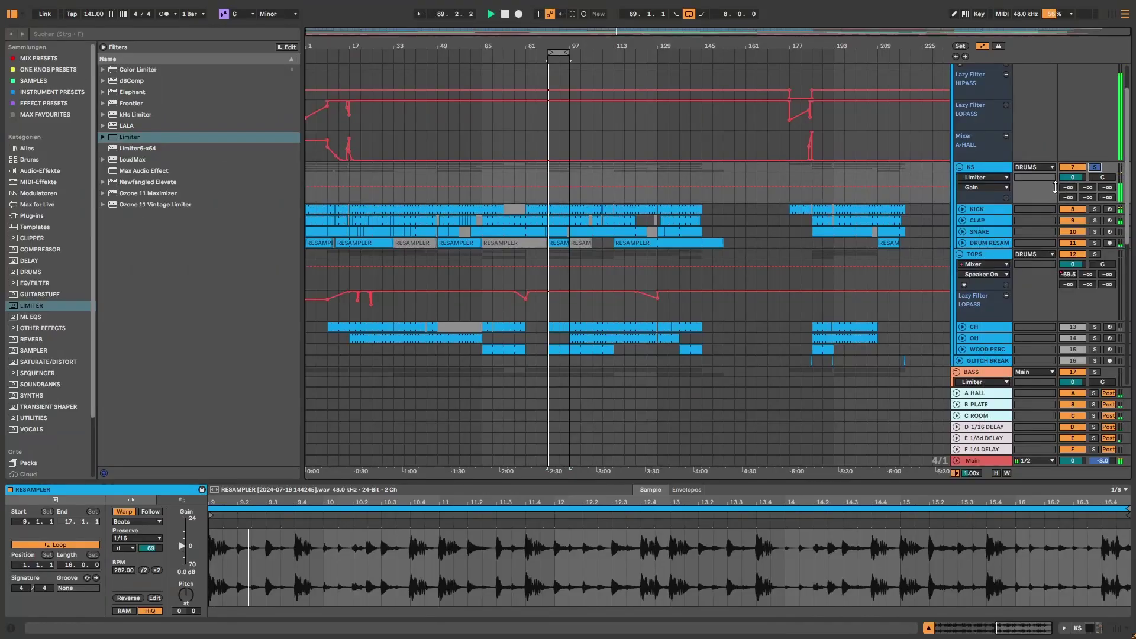
Mute and reactivate DRUM RESAMPLE during playback to compare it within the KS group and the full DRUMS group, and stop playback.
click(1072, 243)
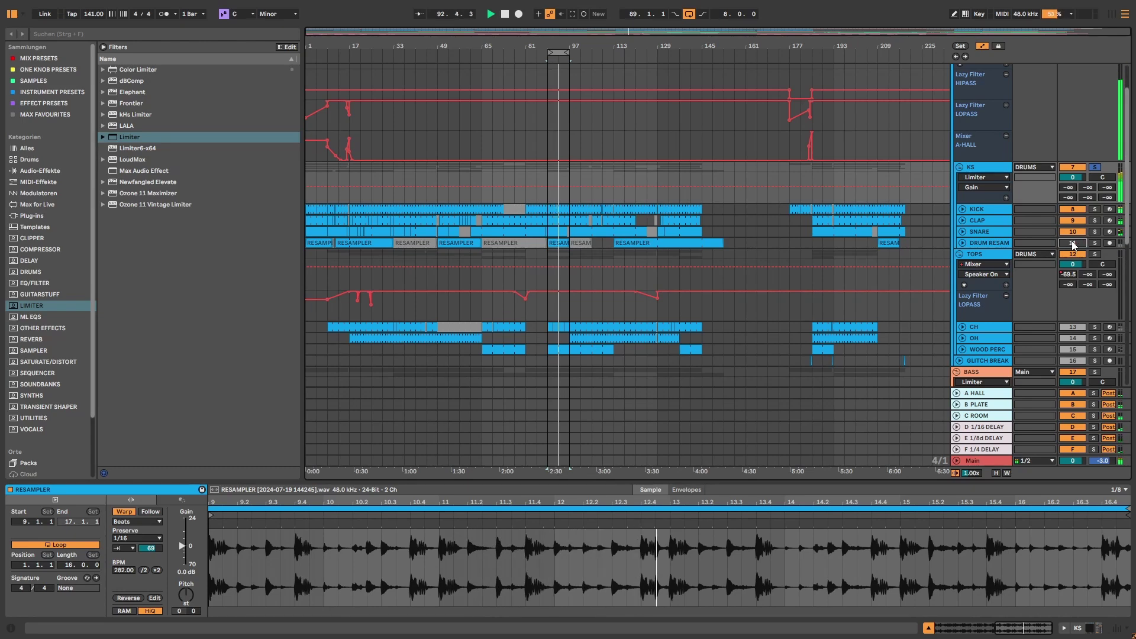
click(1072, 243)
scroll(1094, 90, up, 2)
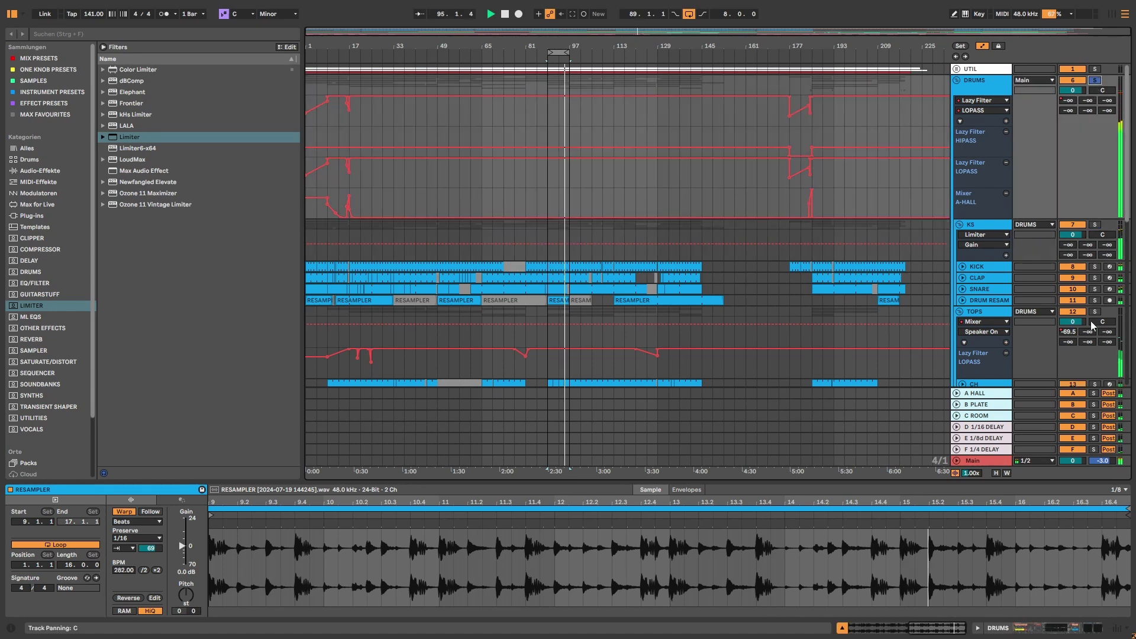
scroll(1097, 236, down, 1)
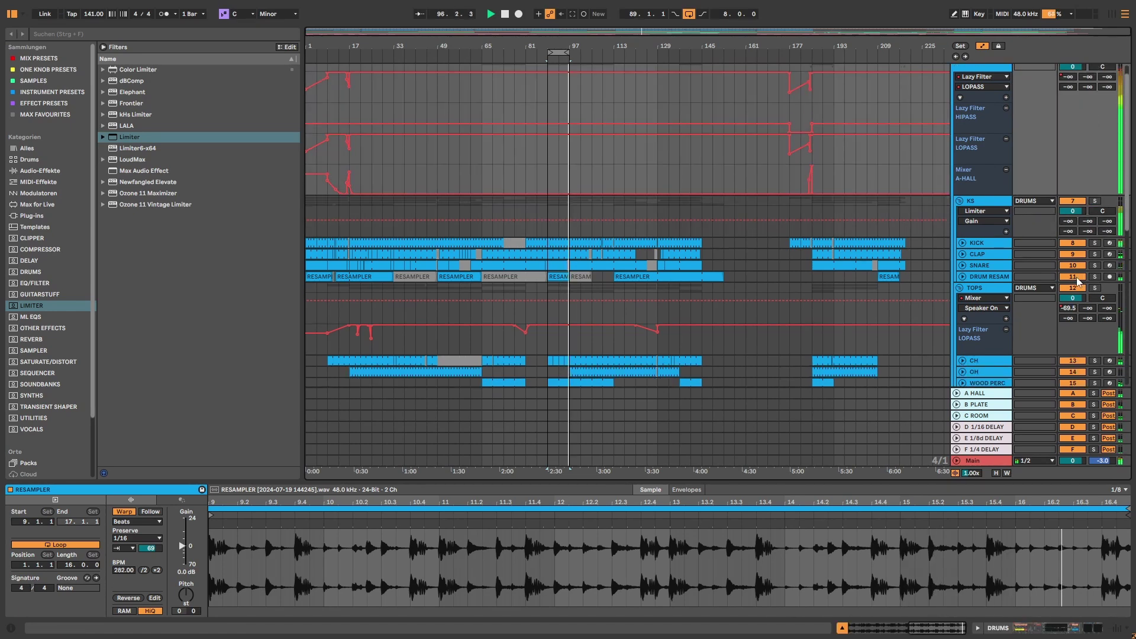
click(1076, 278)
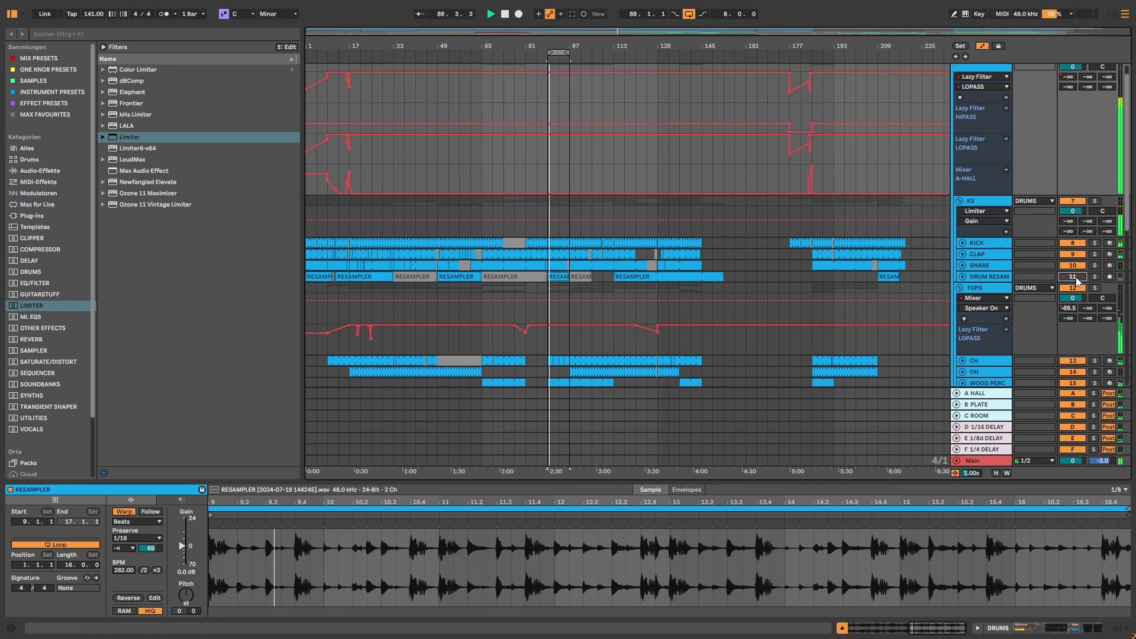
click(1076, 278)
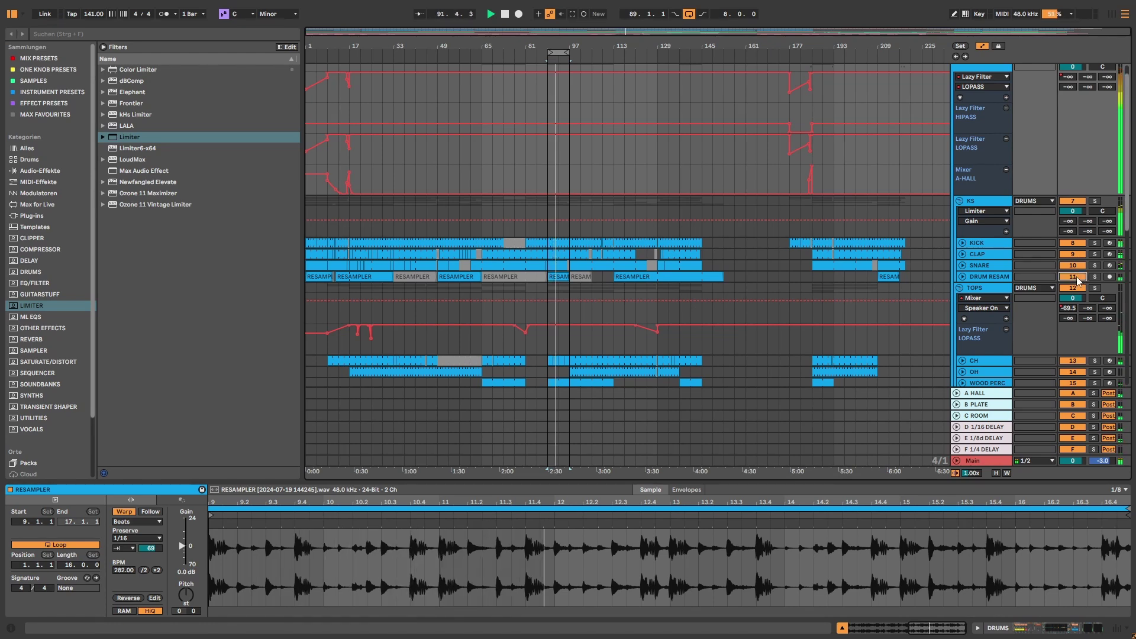
key(space)
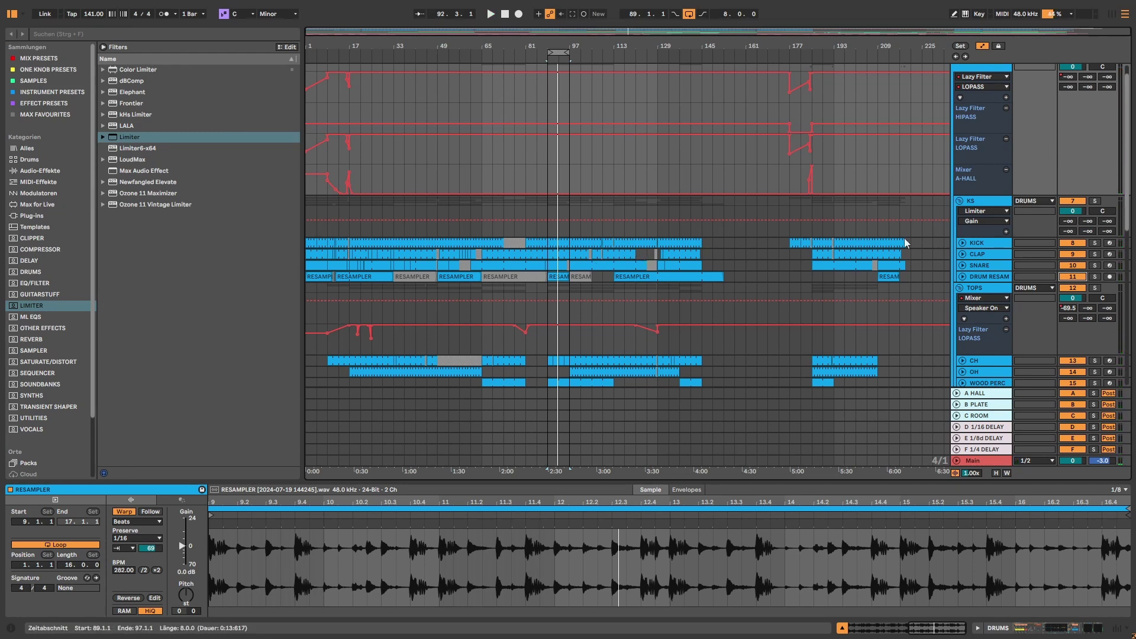
Return to the DRUM RESAMPLE track's device chain and switch its audio effect rack back on.
click(976, 244)
click(1044, 628)
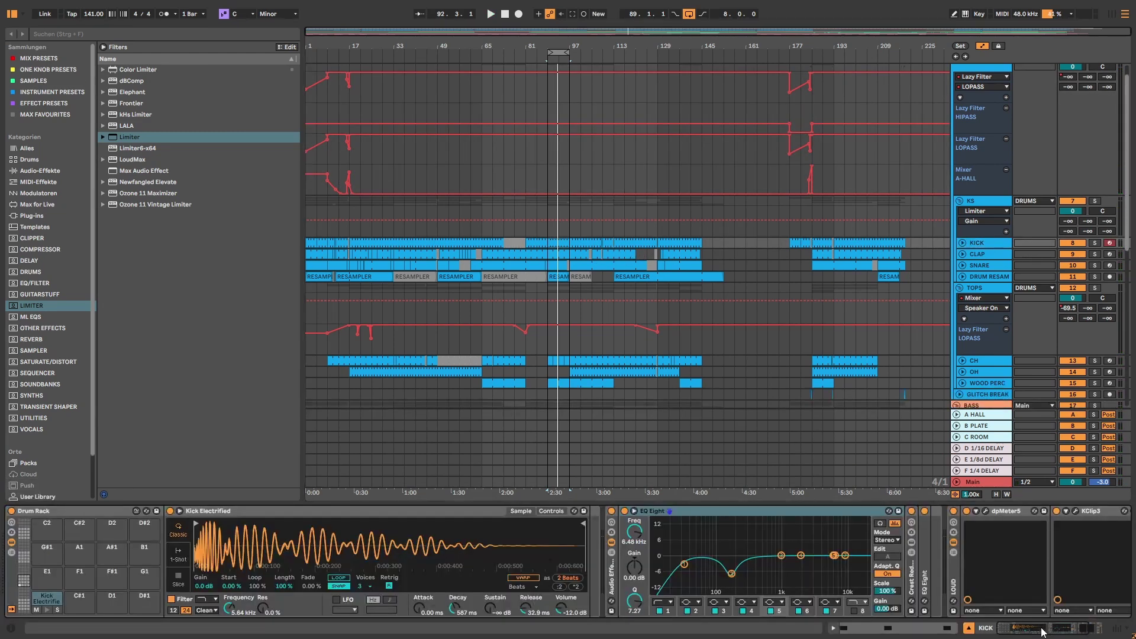
click(980, 275)
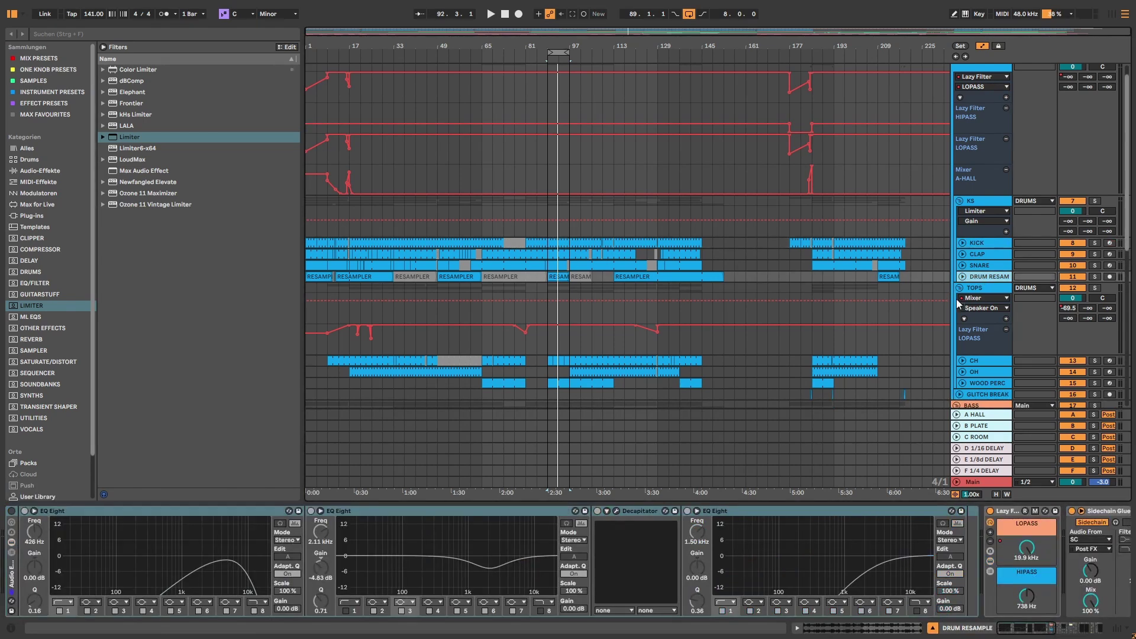
click(11, 510)
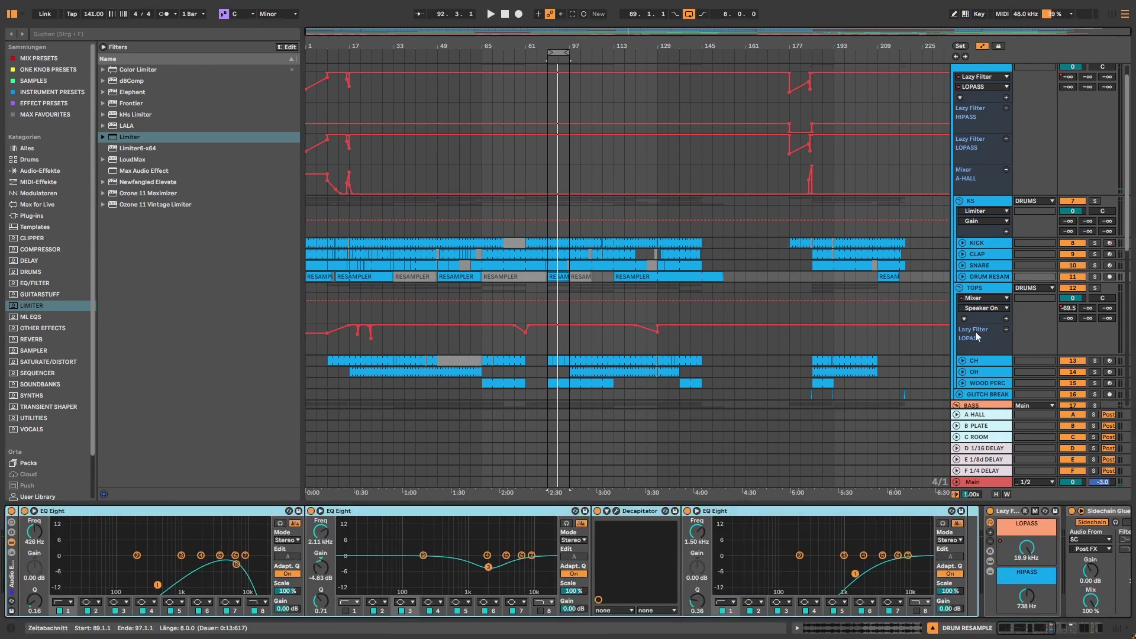
Find the KICK track's Kick Electrified sample in the browser with "kick elect", fold the EQ Eight and unfold the Crest Reducer.
click(979, 245)
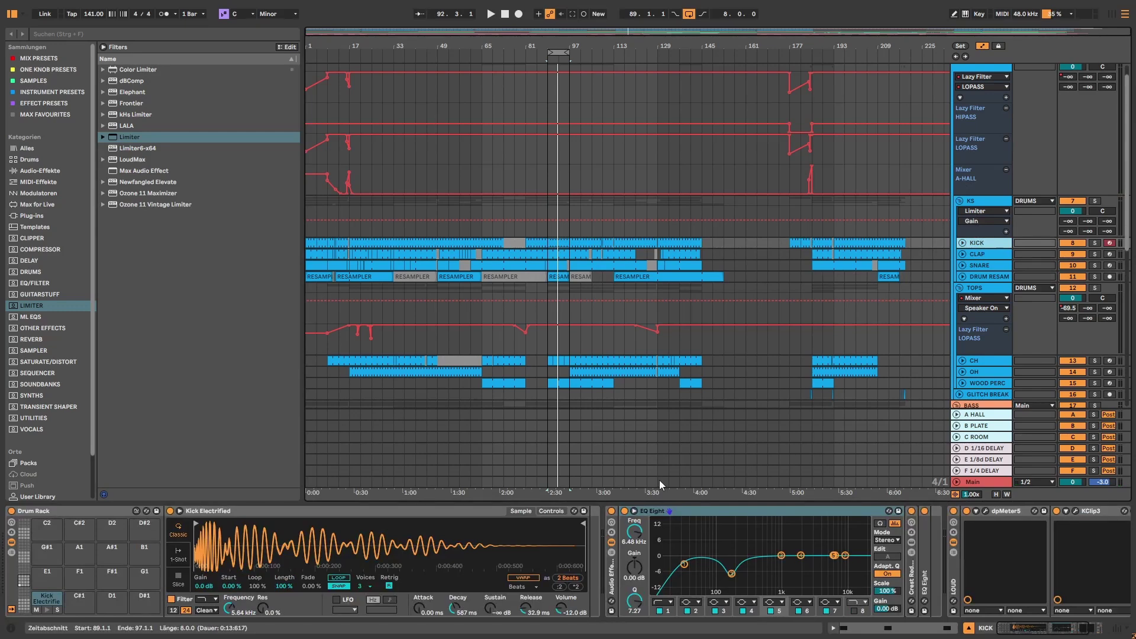
double_click(673, 509)
double_click(130, 137)
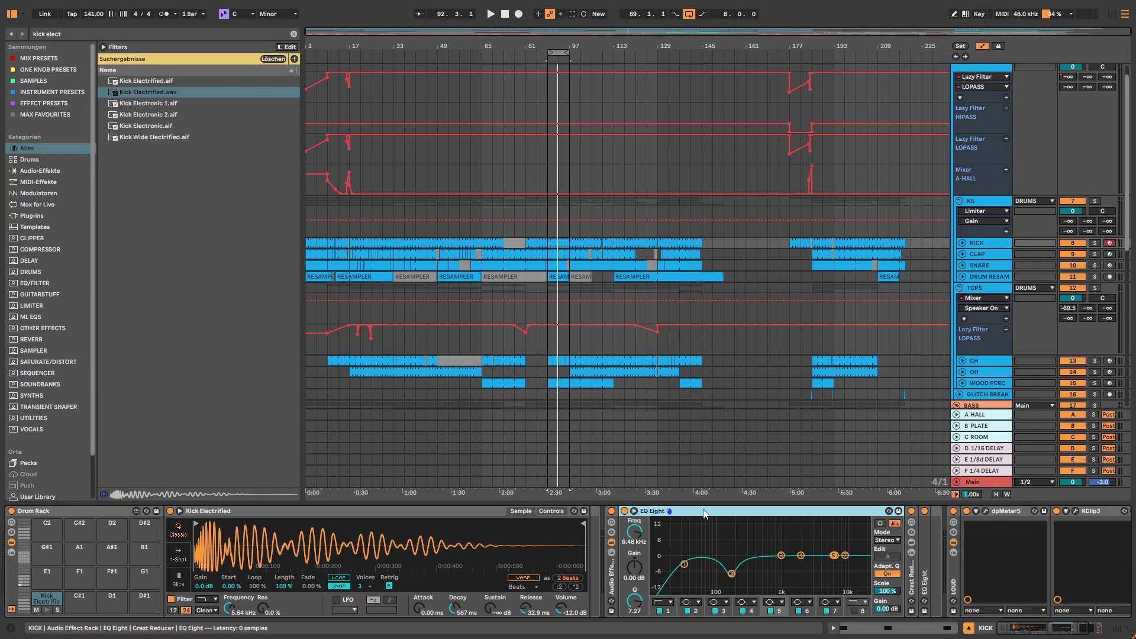
double_click(704, 513)
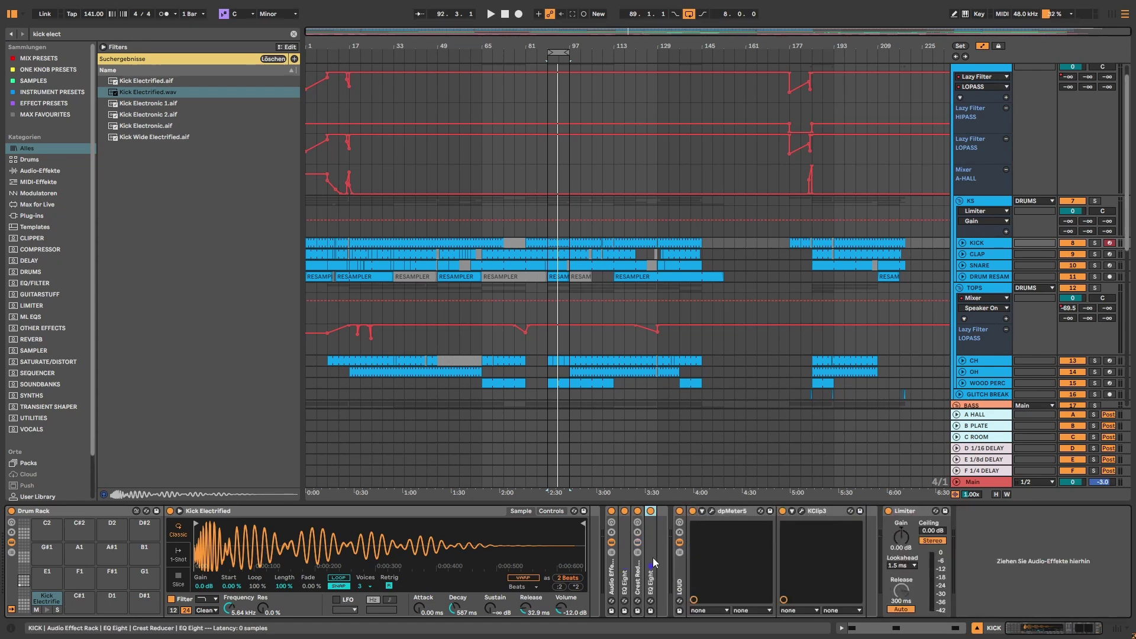
double_click(637, 526)
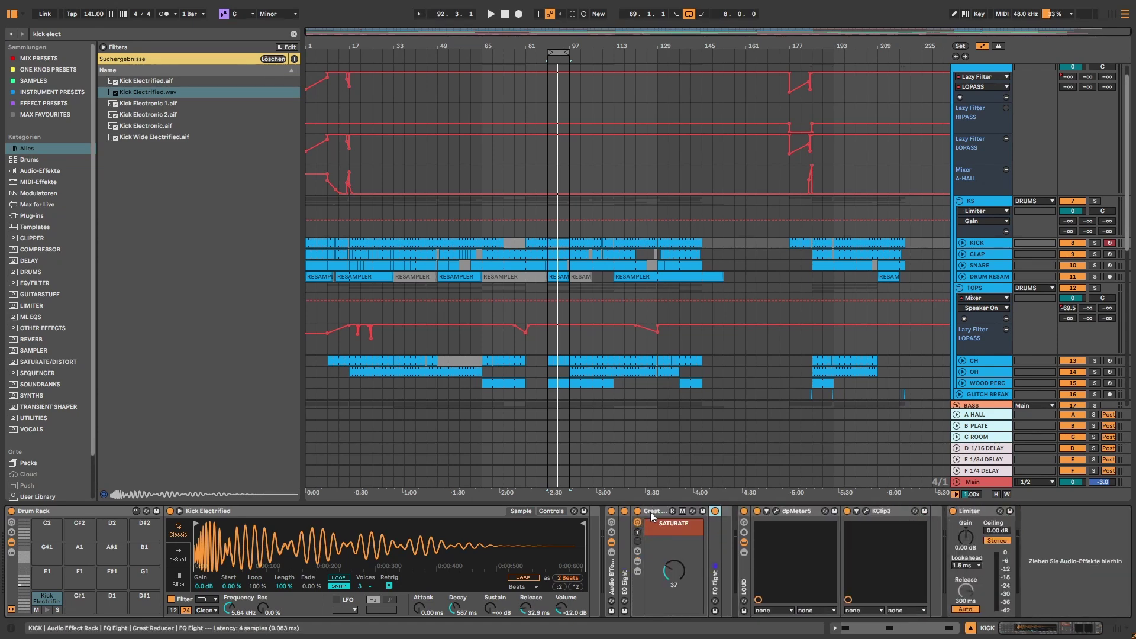
Solo the KICK track, play it from 89.1.1 and bypass its audio effect rack for comparison.
click(1094, 243)
key(space)
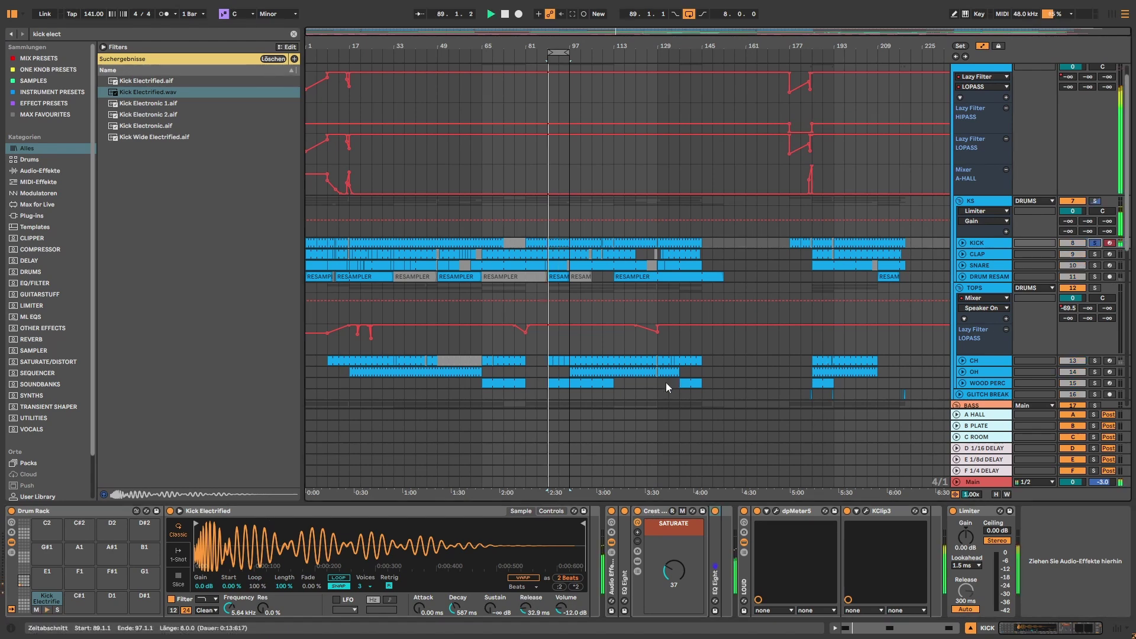
click(612, 511)
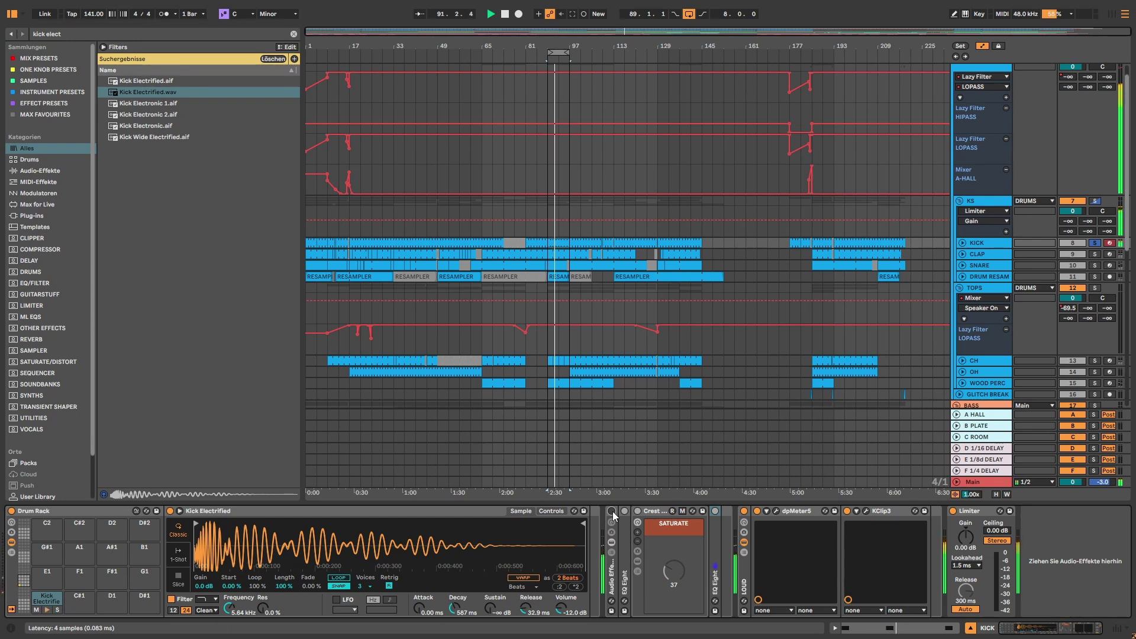
Open the KICK's dpMeter5, bypass and re-enable the LOUD rack, reset the meter, close it and stop playback.
click(779, 512)
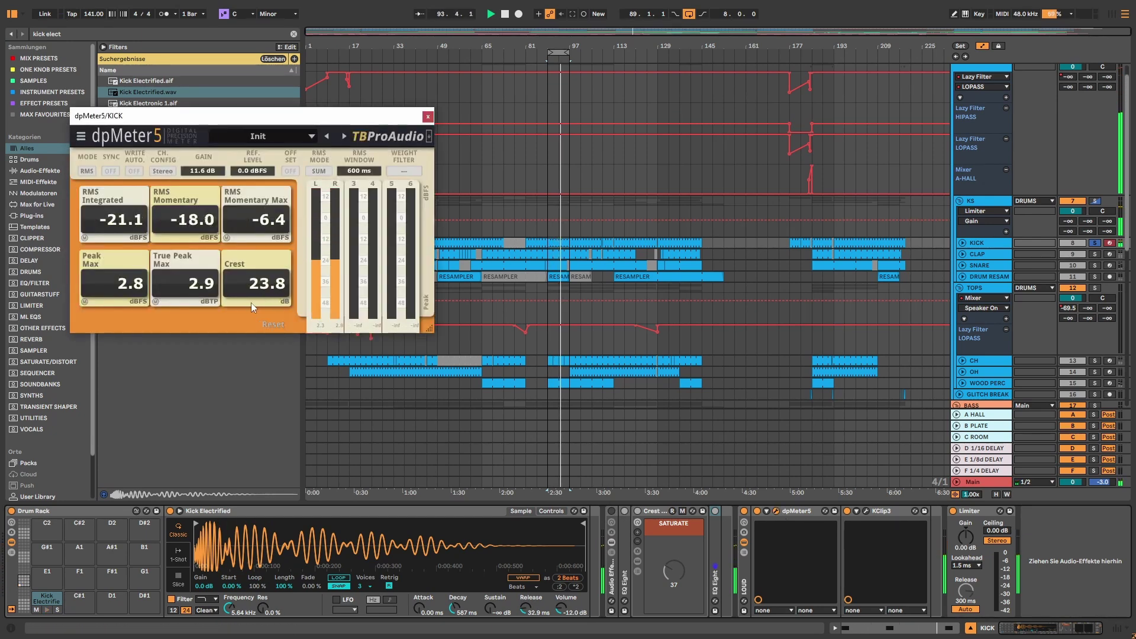
click(745, 512)
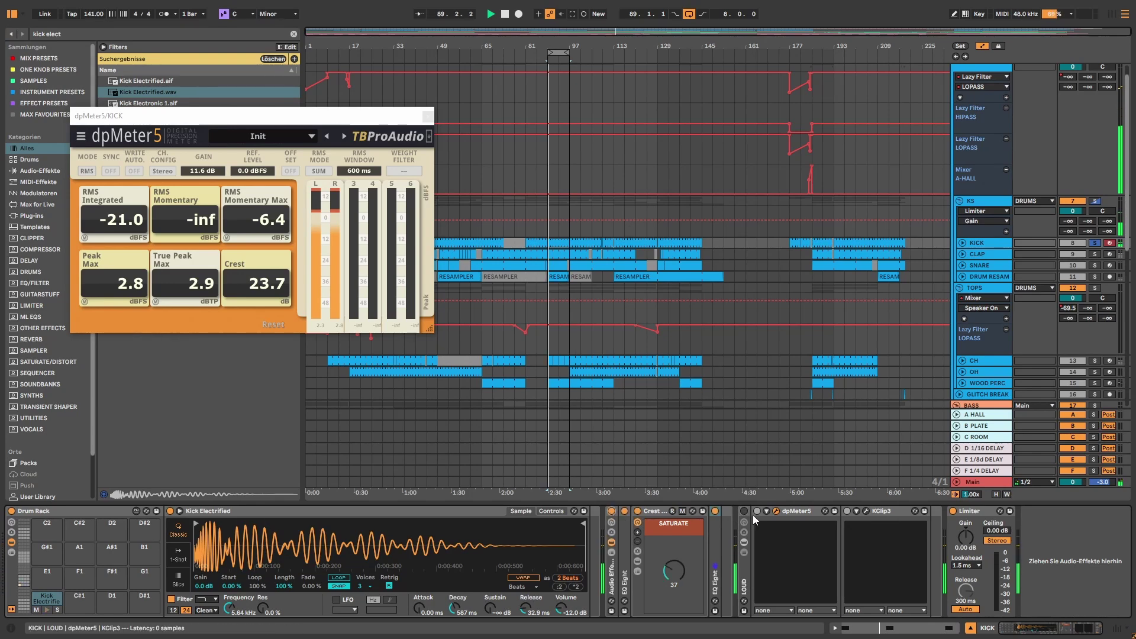
click(747, 512)
click(273, 325)
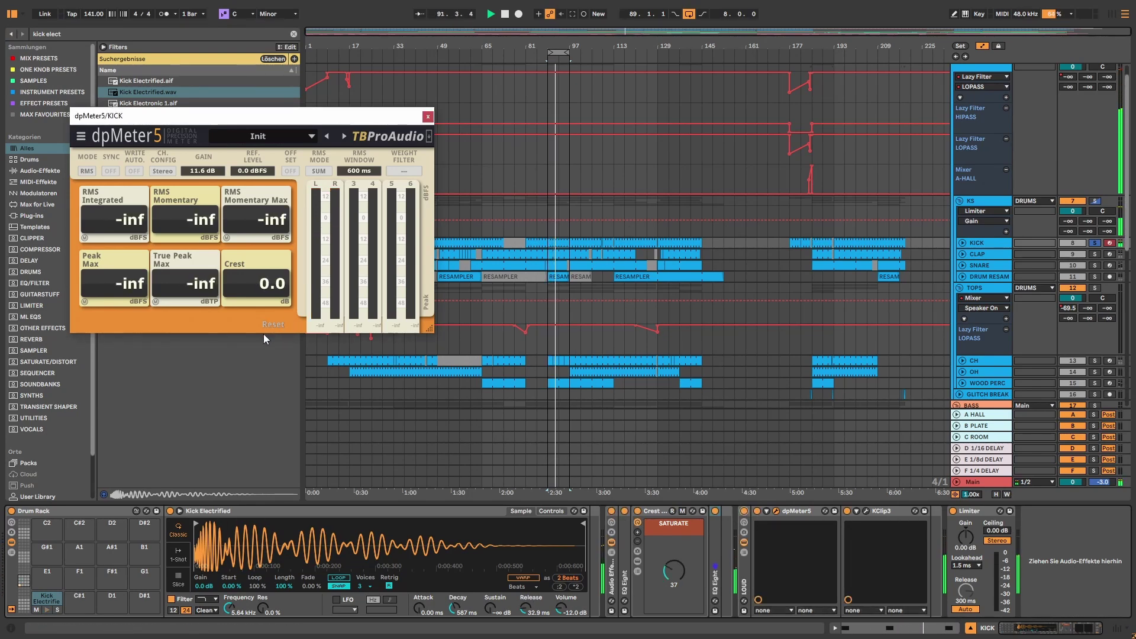
click(427, 116)
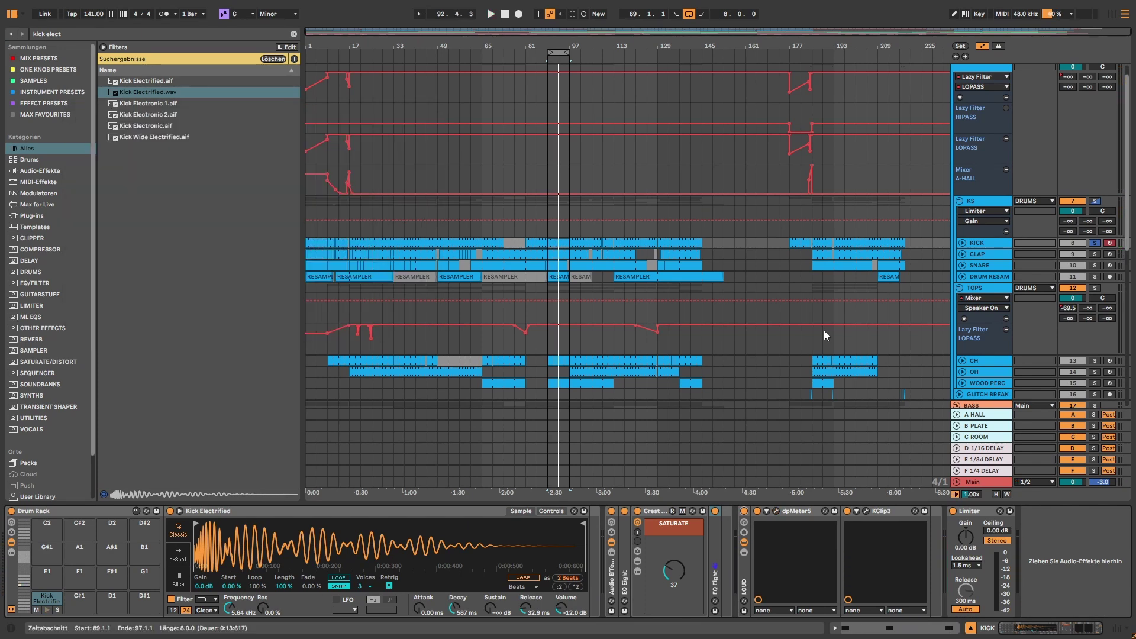
key(space)
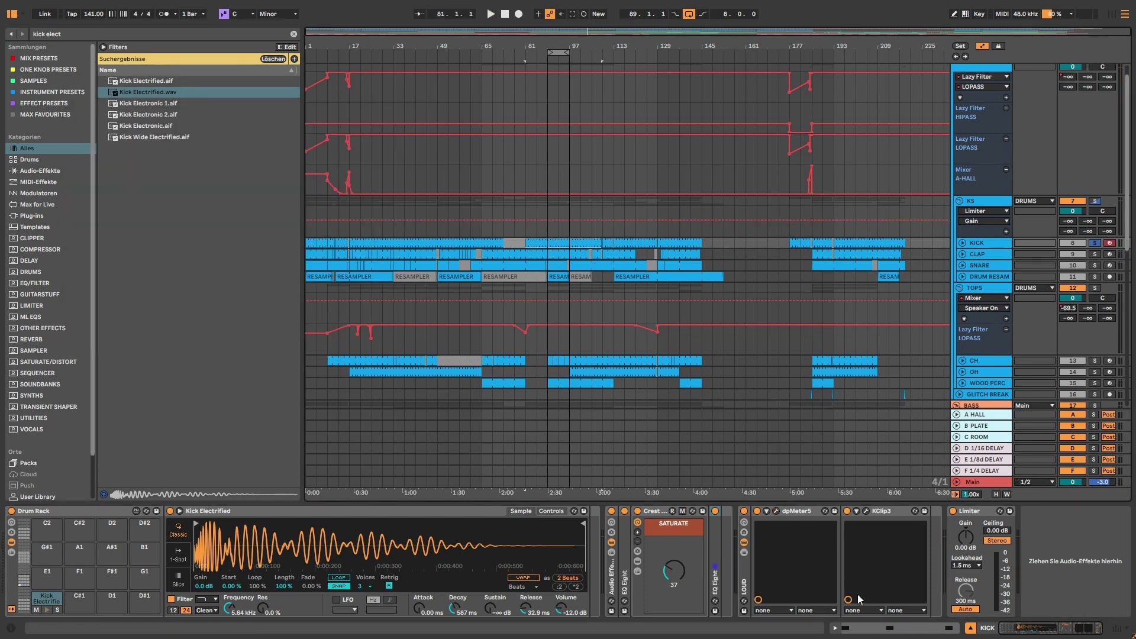
View the KICK clip's notes, solo the CLAP track instead and display its device chain.
click(896, 631)
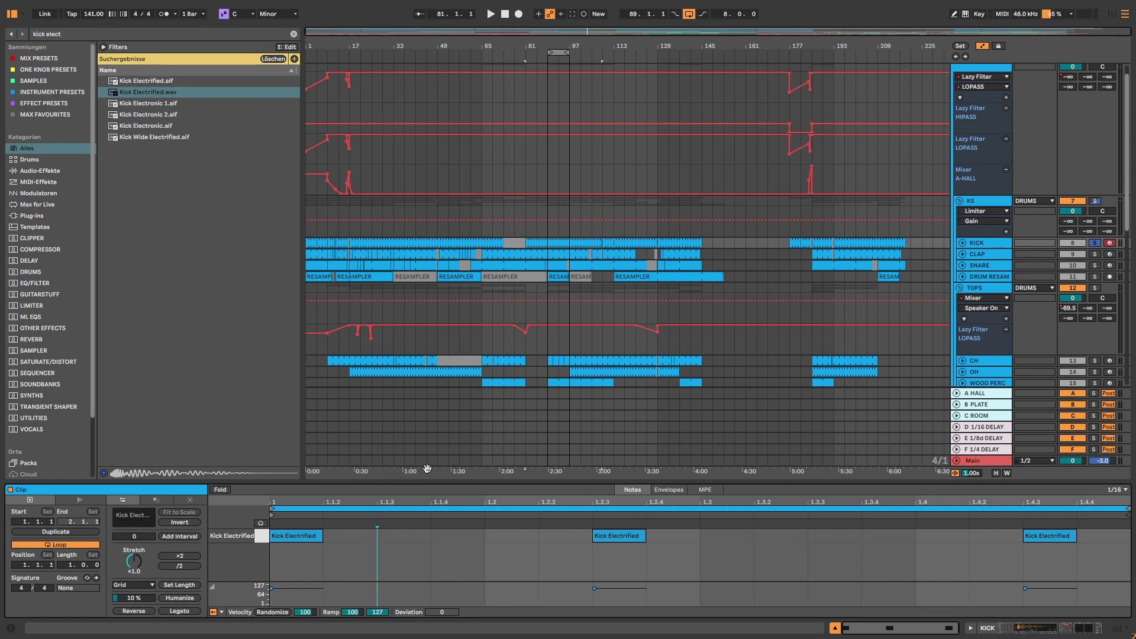
click(1099, 248)
click(1095, 254)
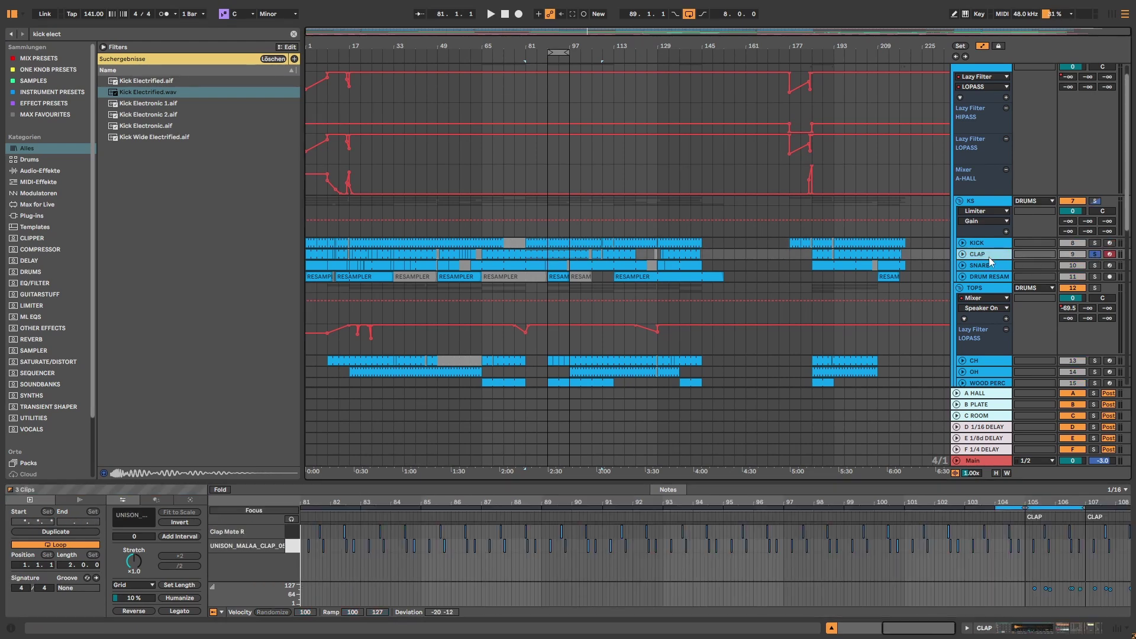
click(1056, 629)
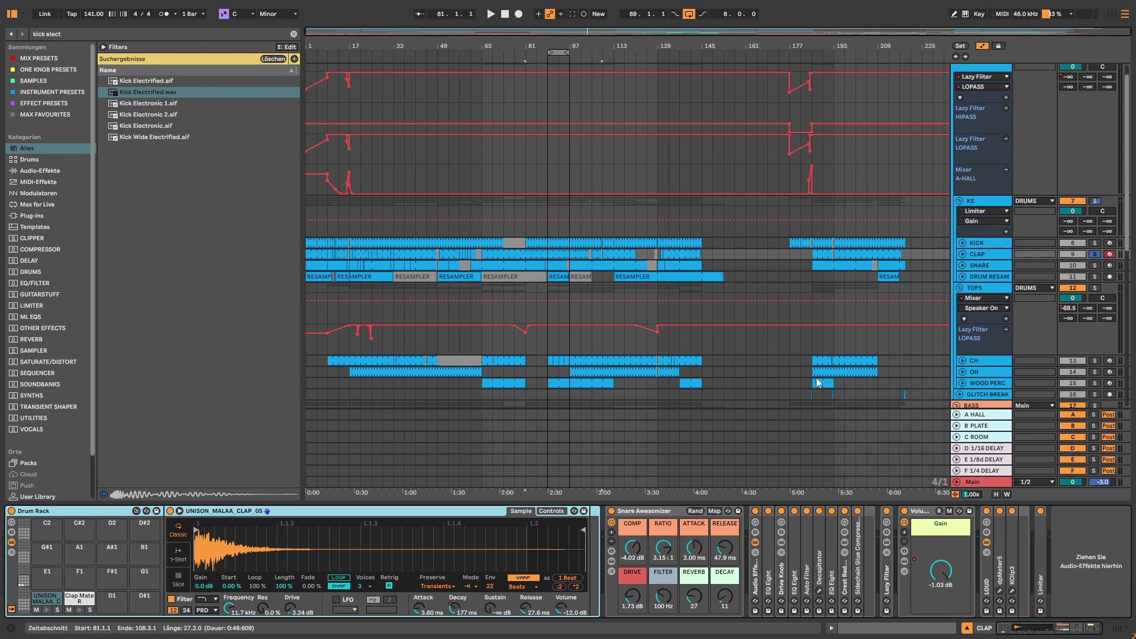
Play the soloed CLAP track from 89.1.1 with its devices shown, and stop playback.
click(545, 284)
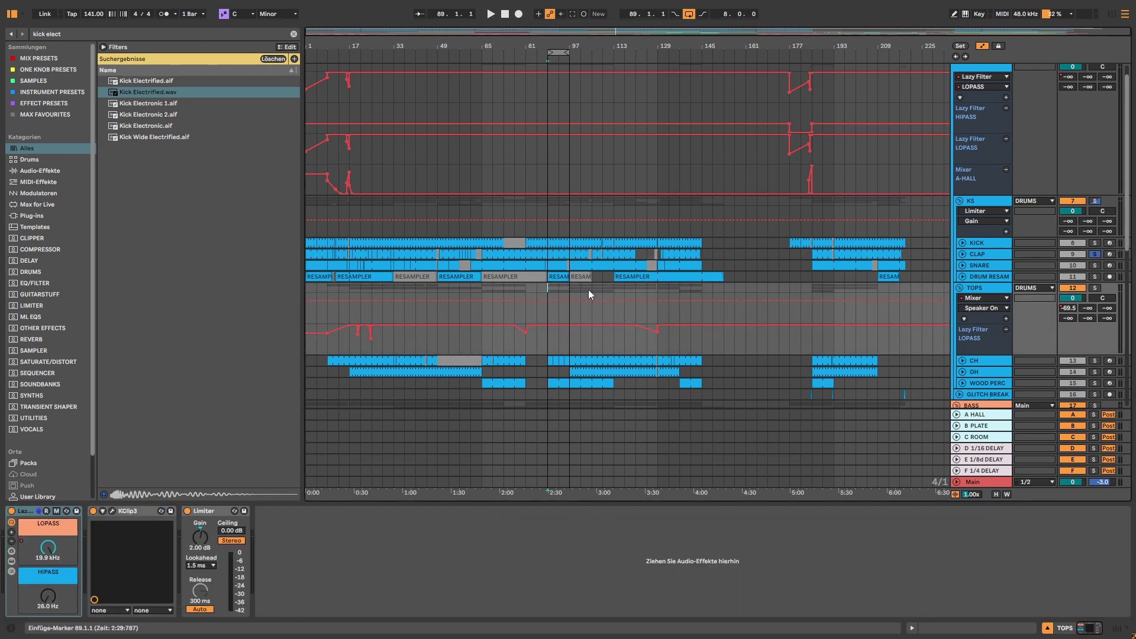
click(996, 254)
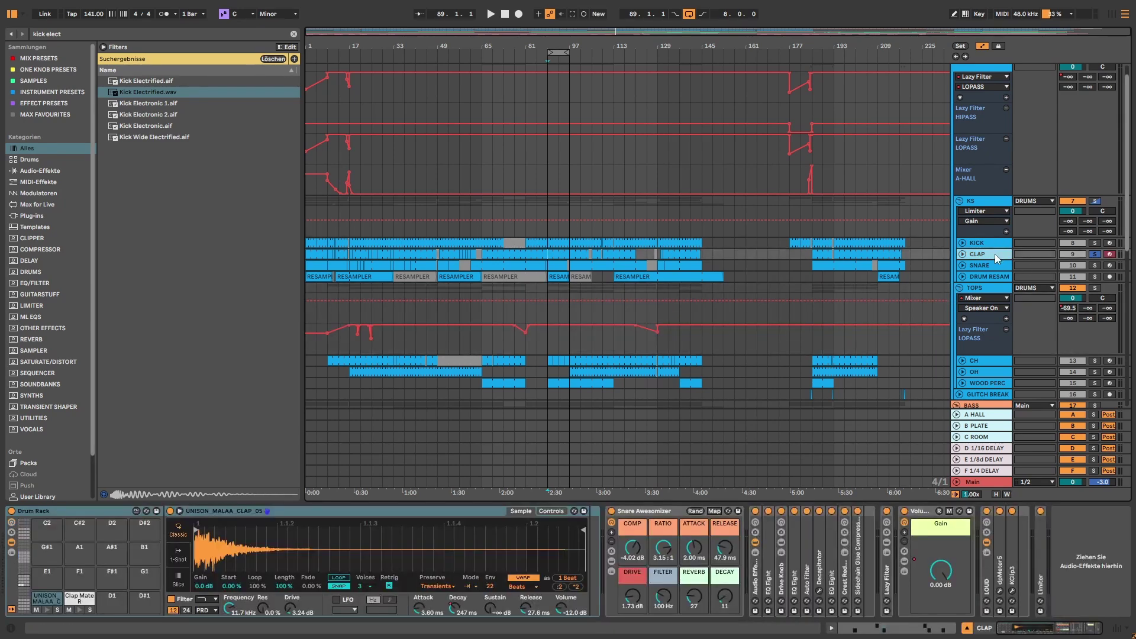
key(space)
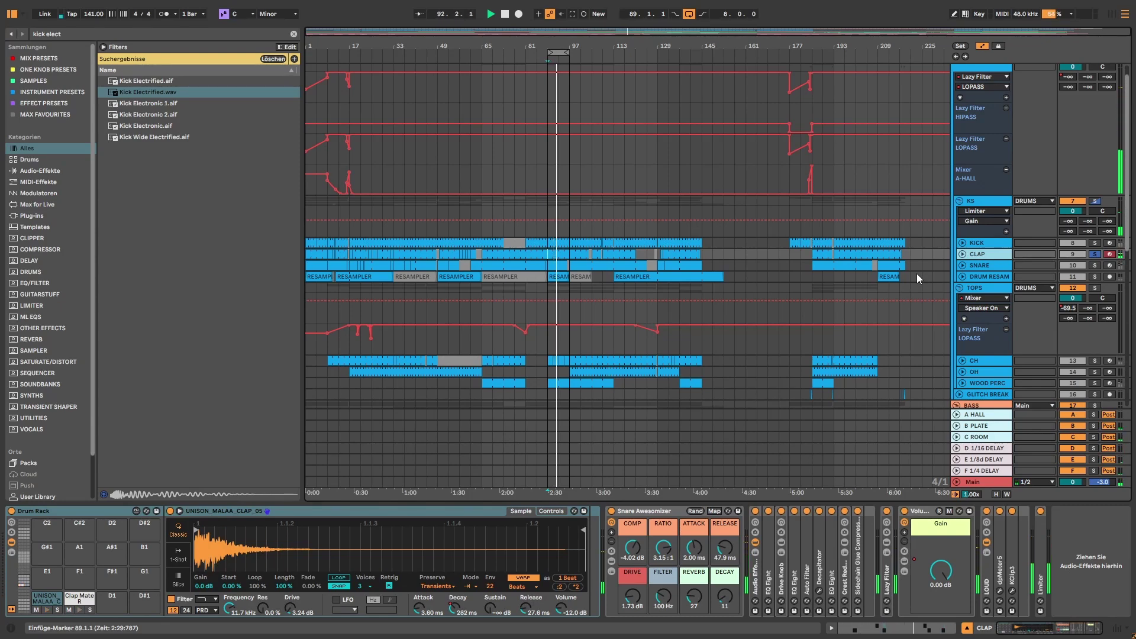
key(space)
Bypass the CLAP track's effects and audition the UNISON_MALAA_CLAP_05 and Clap Mate R pads in the Drum Rack.
click(644, 511)
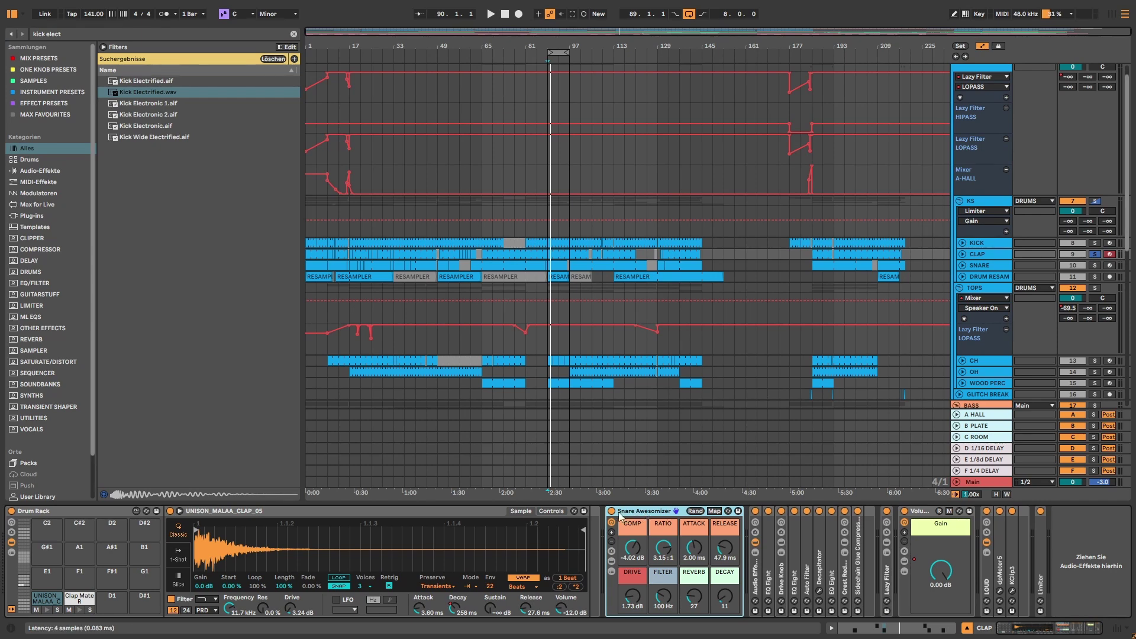
click(756, 513)
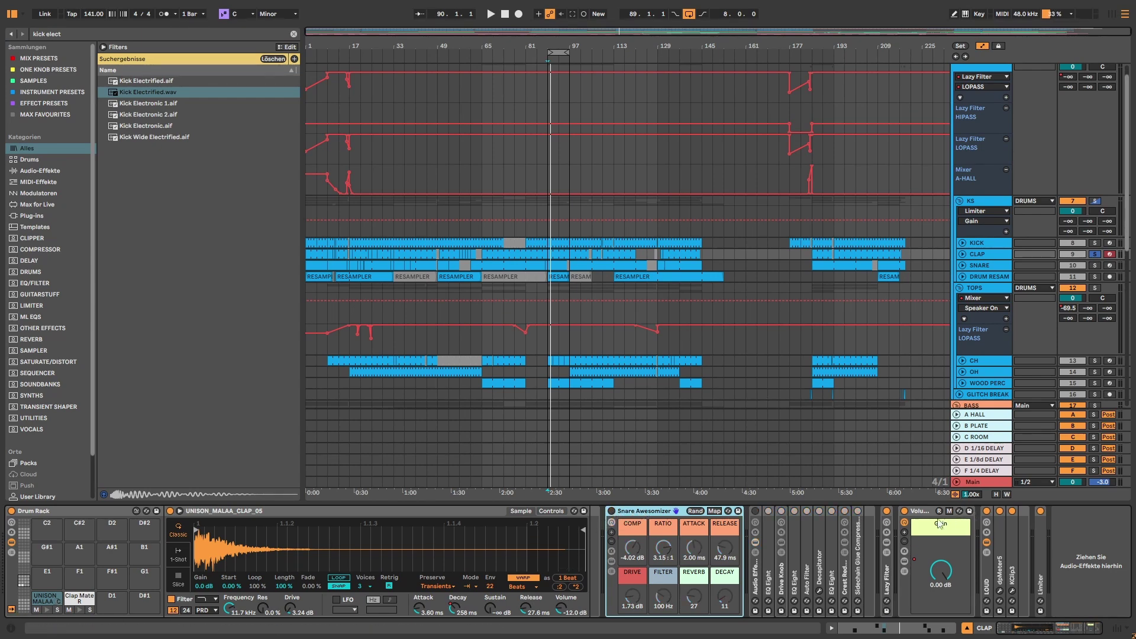
click(48, 608)
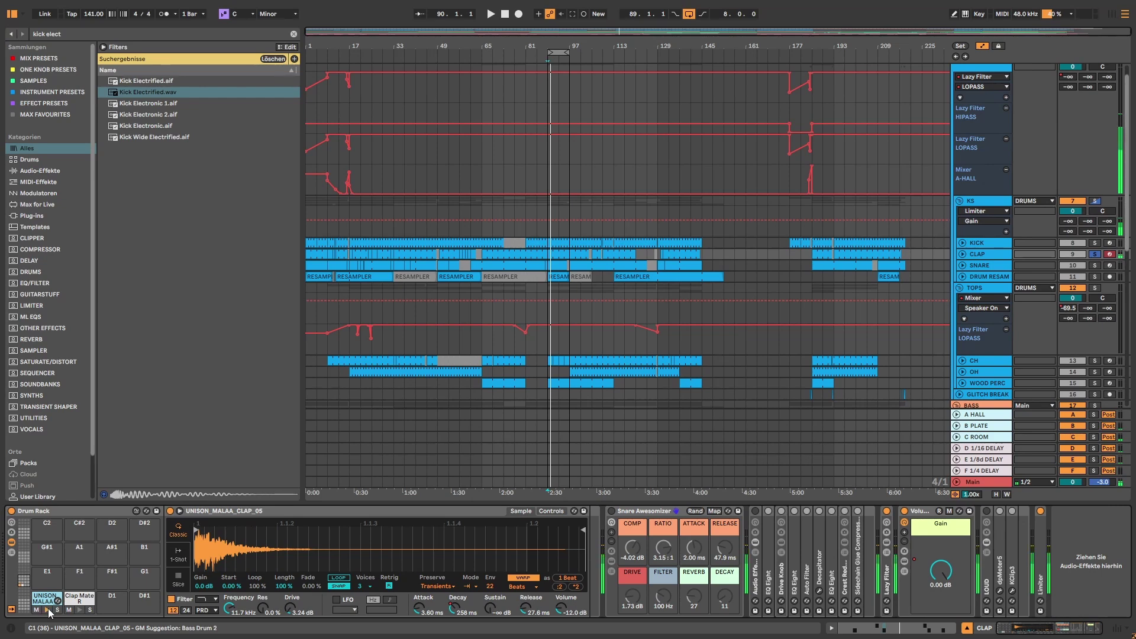
click(76, 605)
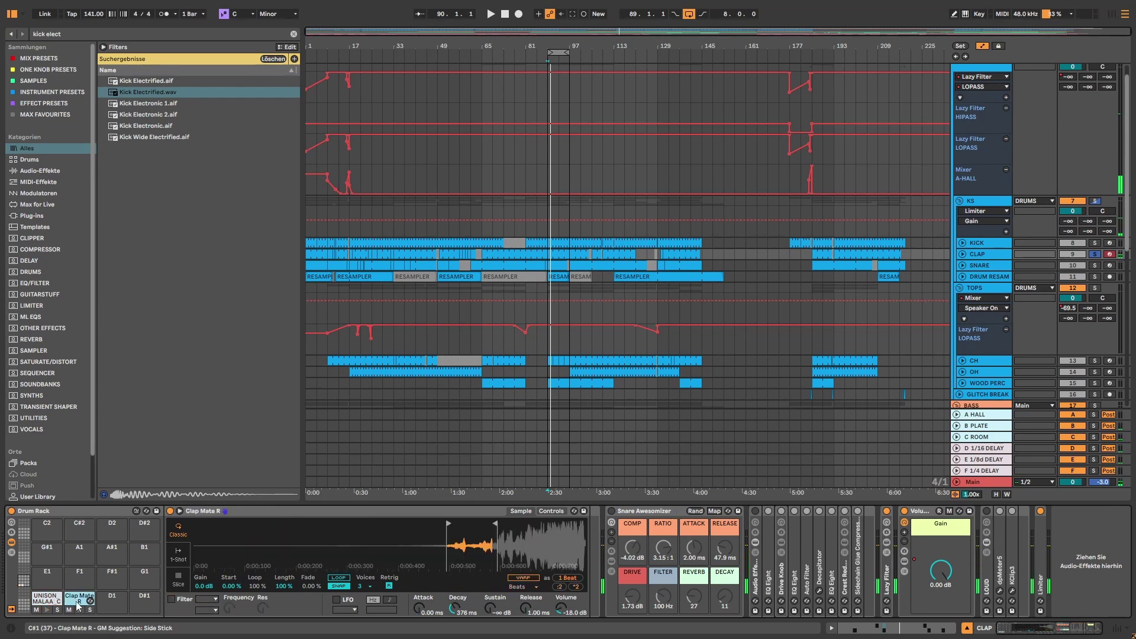
click(76, 609)
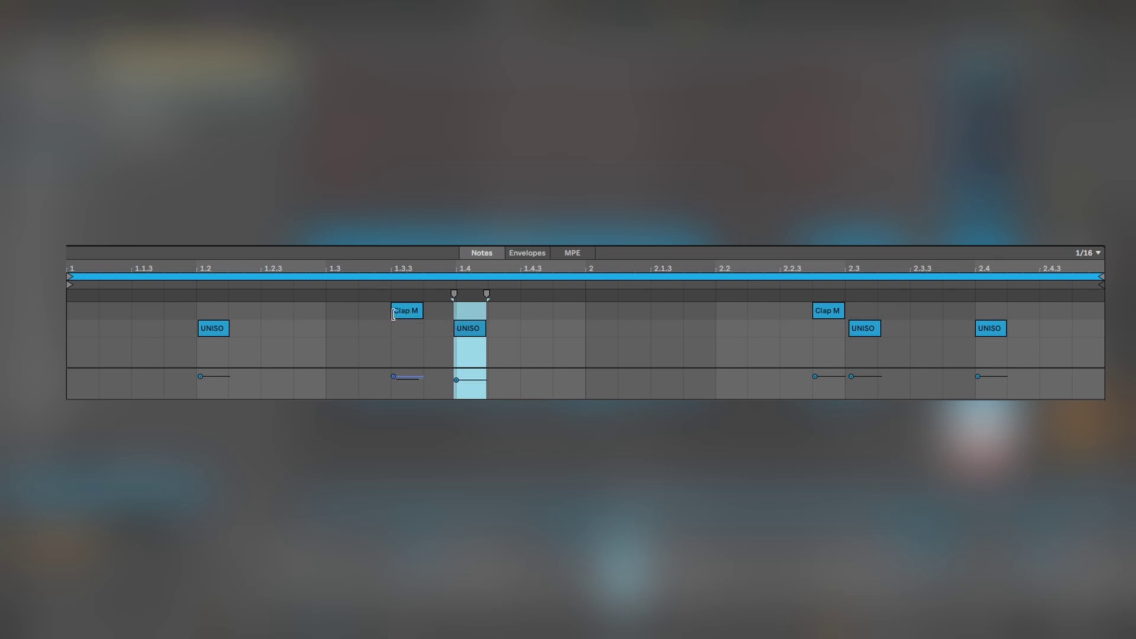
Play the CLAP pattern while viewing its clip notes, and place the insert marker at 65.2.3.
key(space)
click(578, 339)
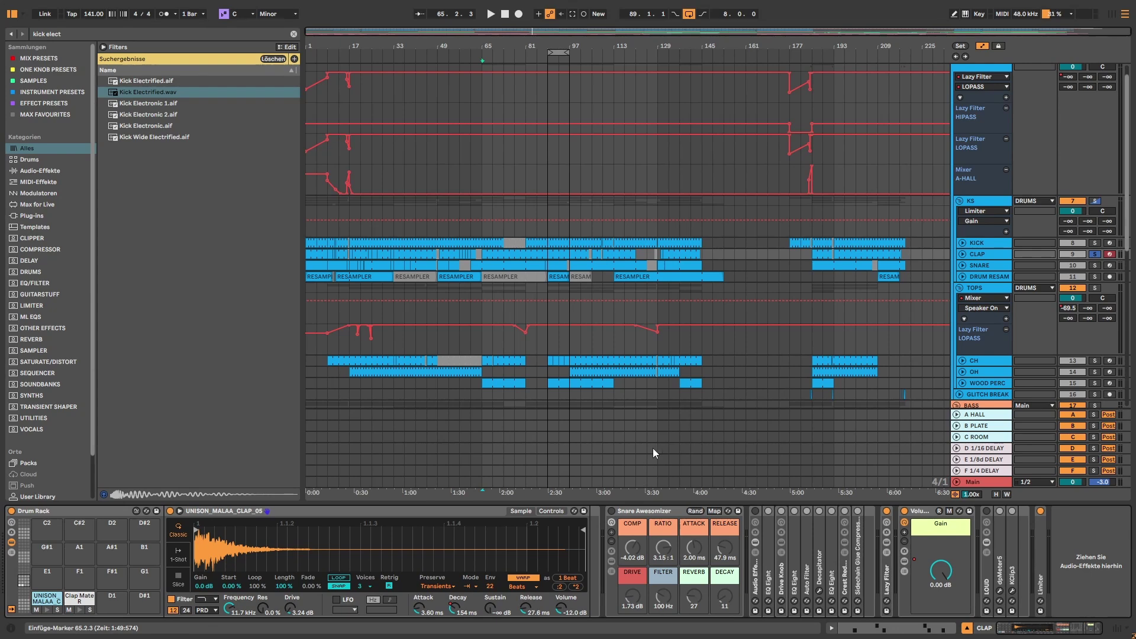
Switch on the CLAP track's Snare Awesomizer rack and reveal the devices inside it.
click(625, 512)
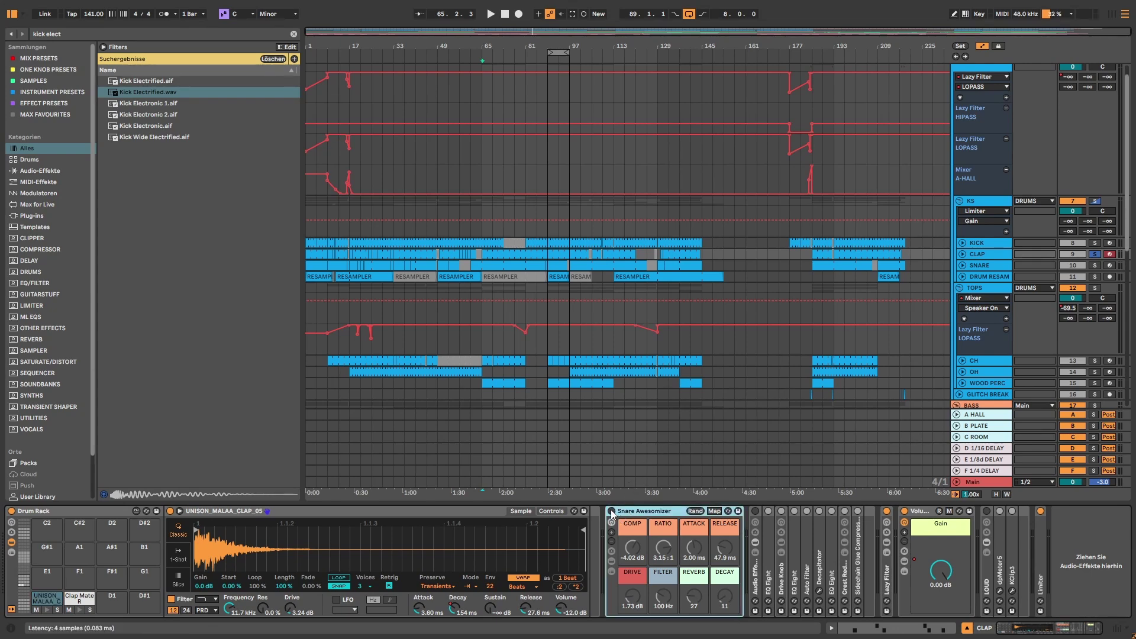
click(612, 512)
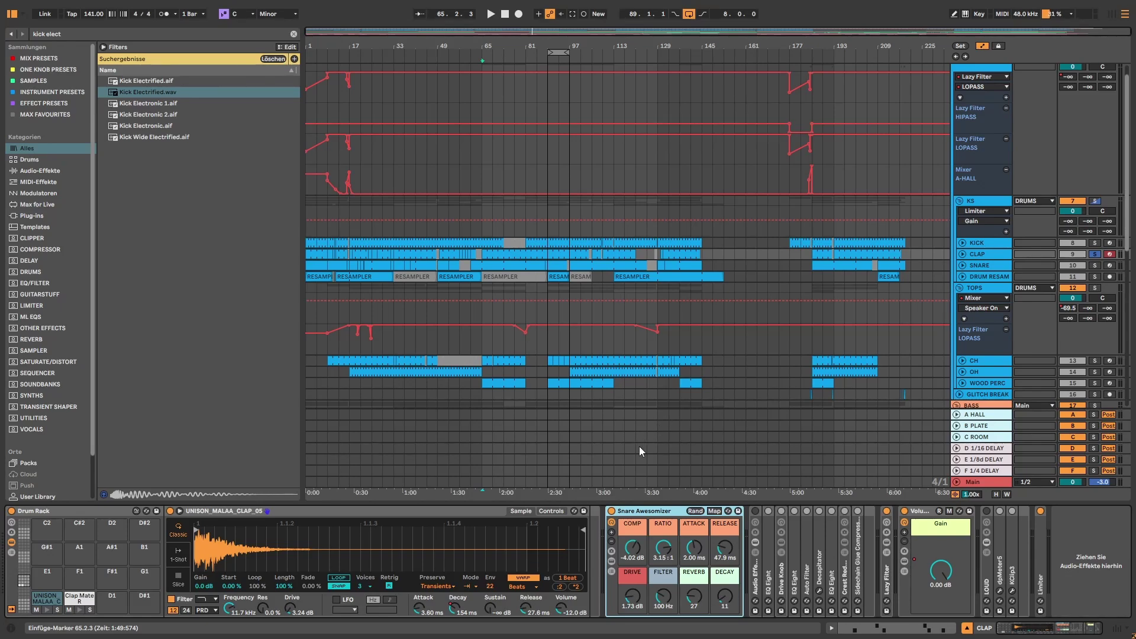
click(616, 563)
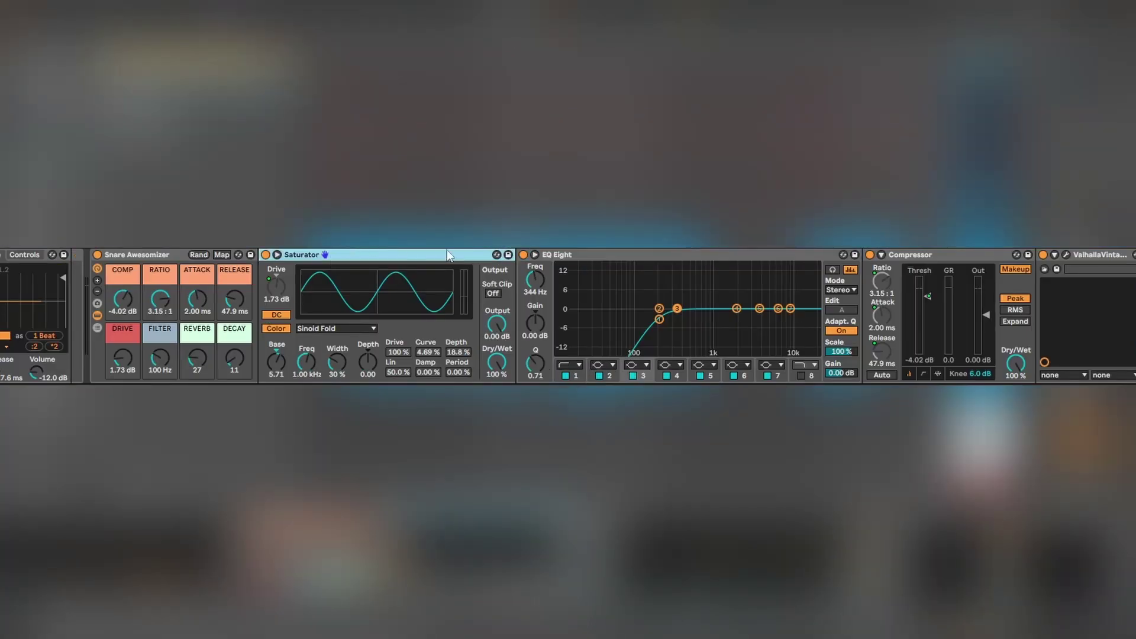
Inspect the Snare Awesomizer's EQ Eight, try its FILTER macro at 61.6 Hz, and undo that change.
click(590, 258)
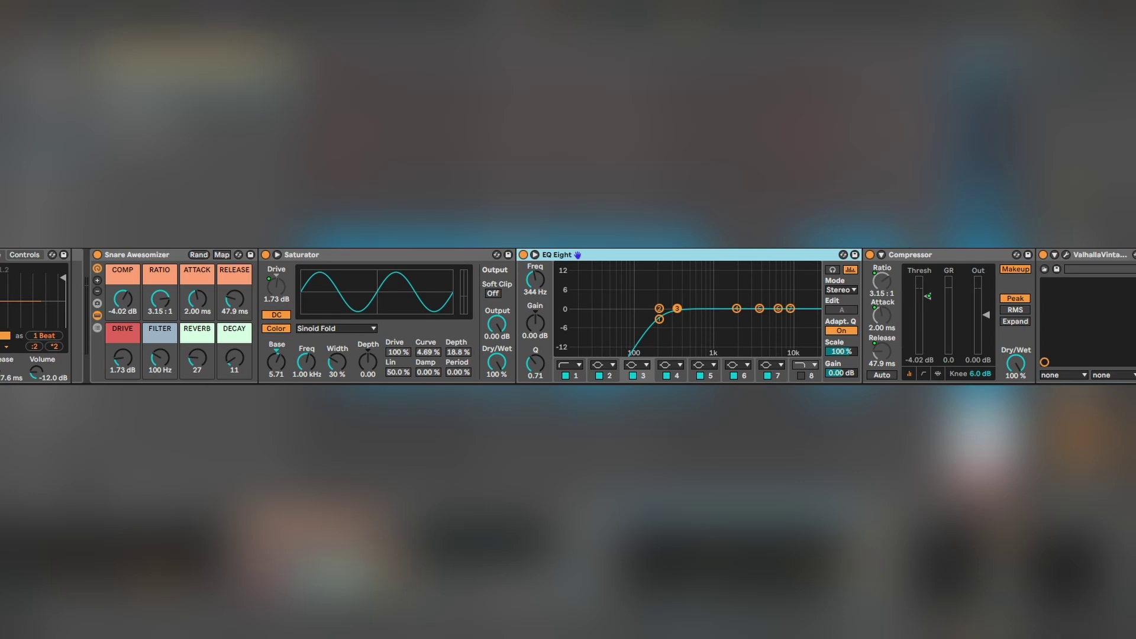
scroll(568, 316, right, 3)
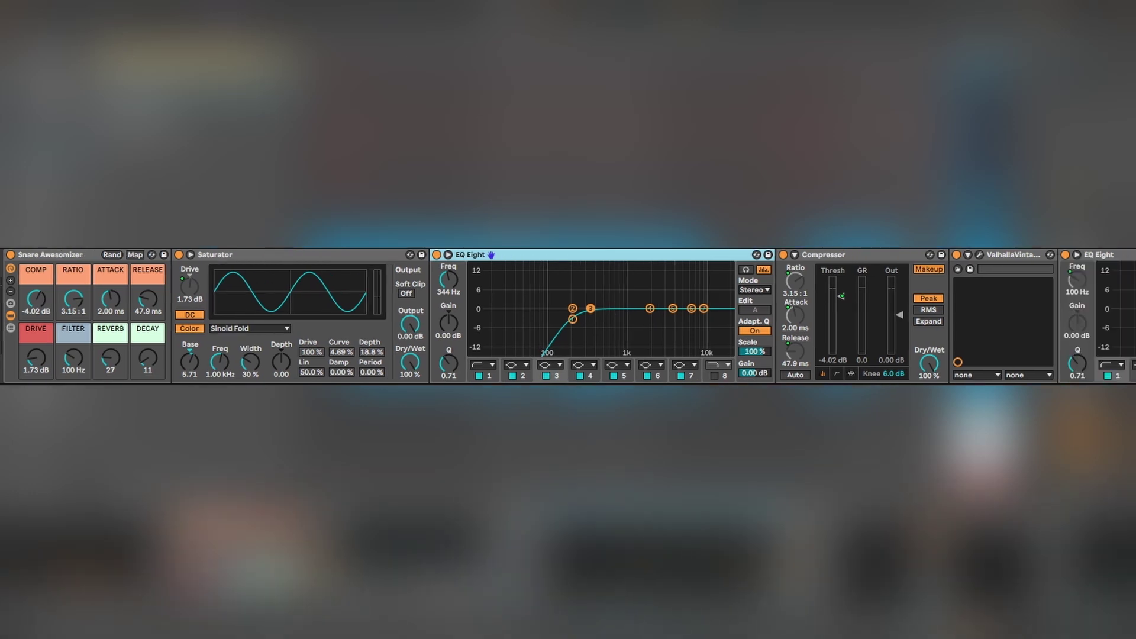
drag(73, 358, 73, 378)
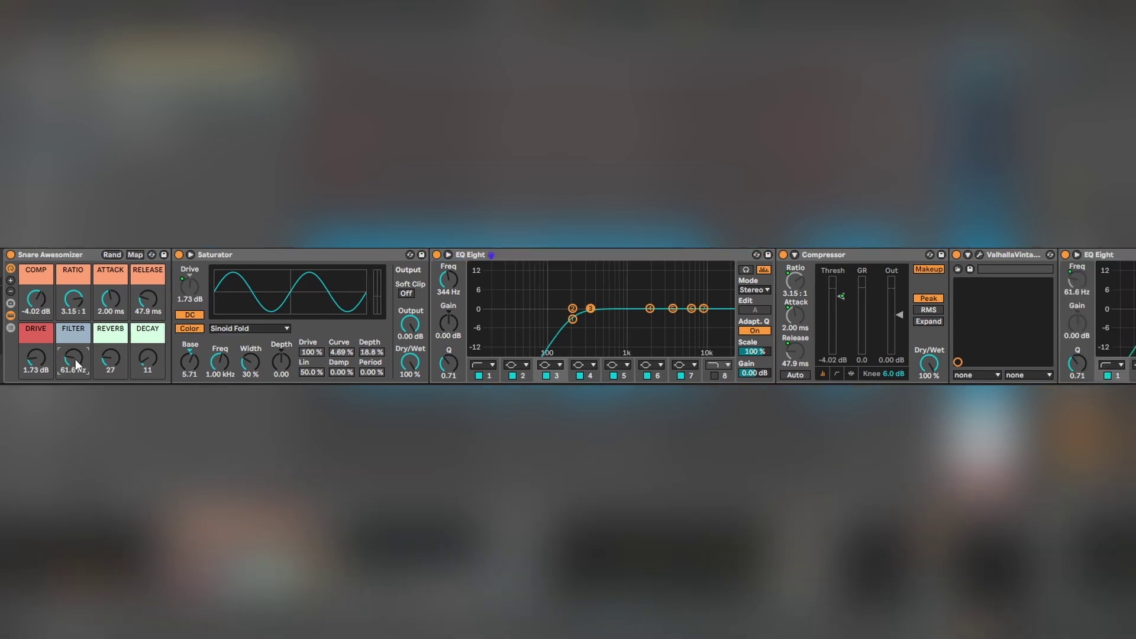
key(super+z)
Inspect the Snare Awesomizer's Compressor and view the ValhallaVintageVerb reverb settings in its plug-in window.
click(537, 253)
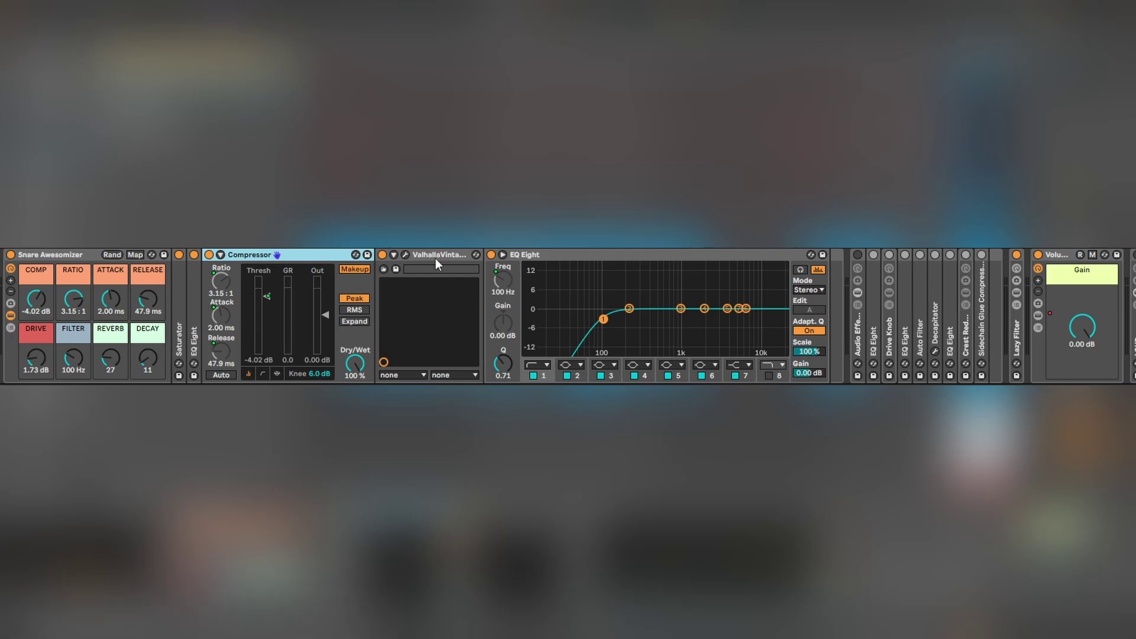
click(405, 255)
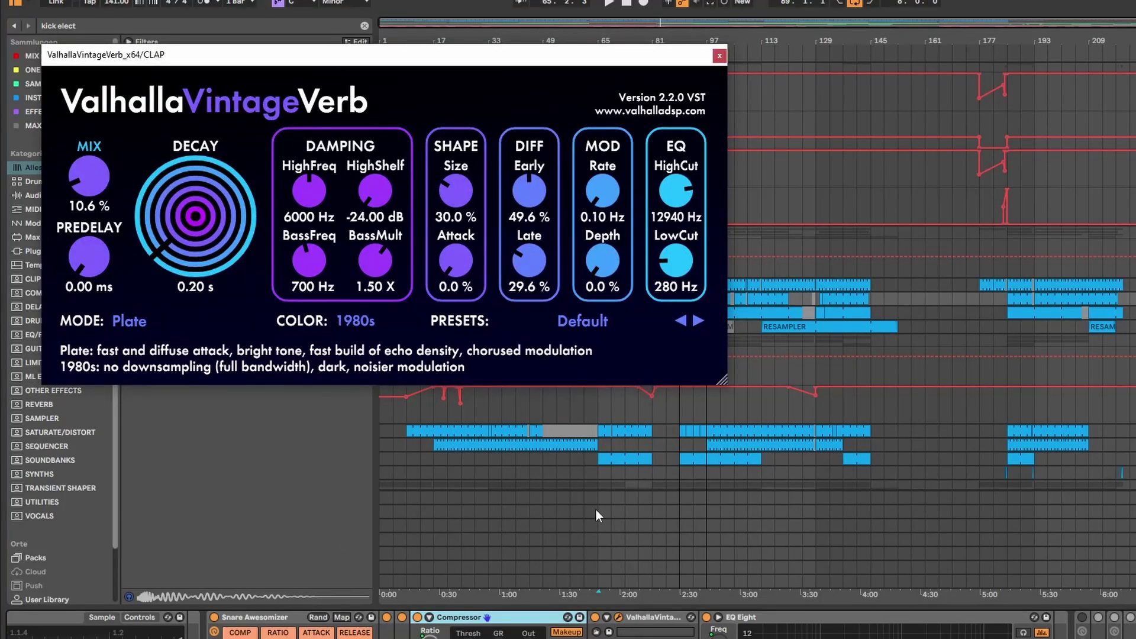
drag(380, 56, 533, 100)
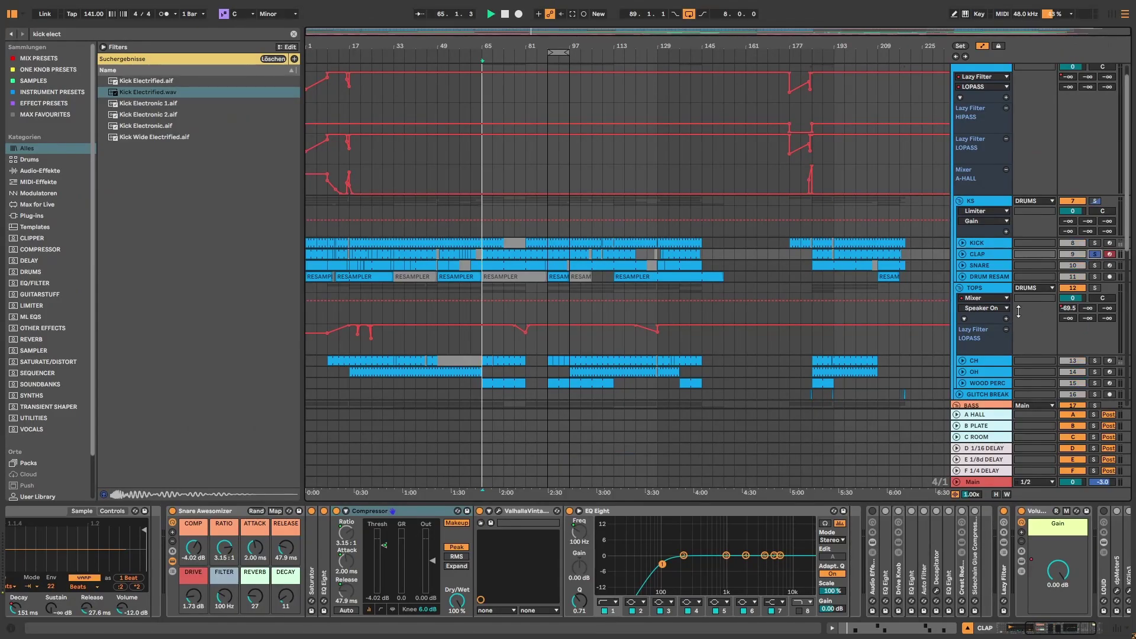
Play the soloed CLAP track from 89.1.1 and compare its sound with the Snare Awesomizer rack bypassed and active.
click(549, 293)
key(space)
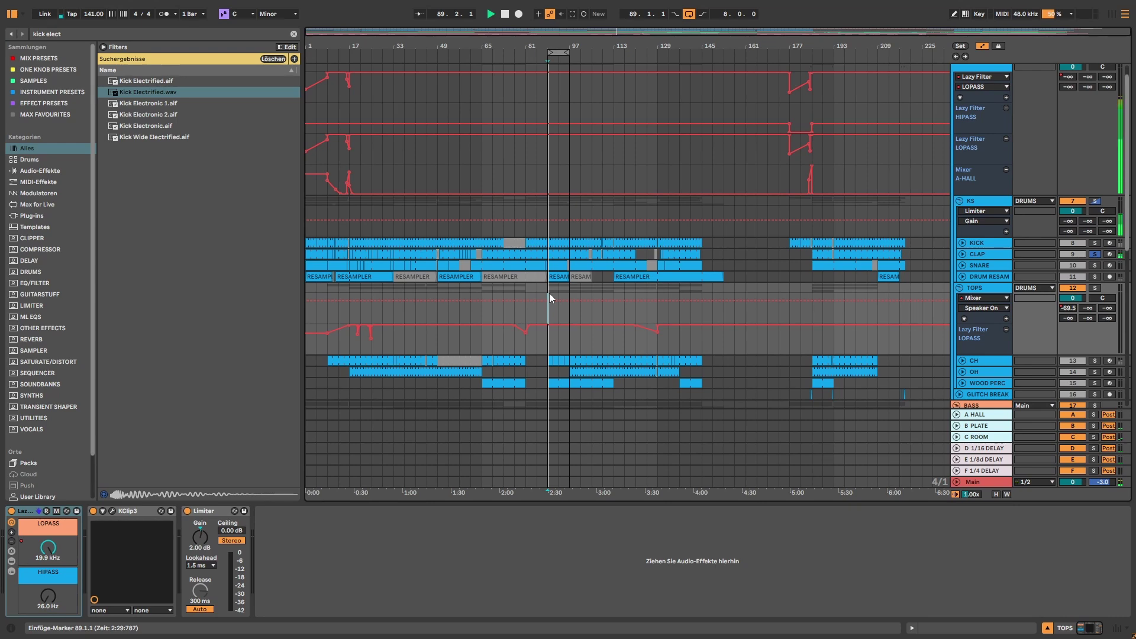
click(981, 253)
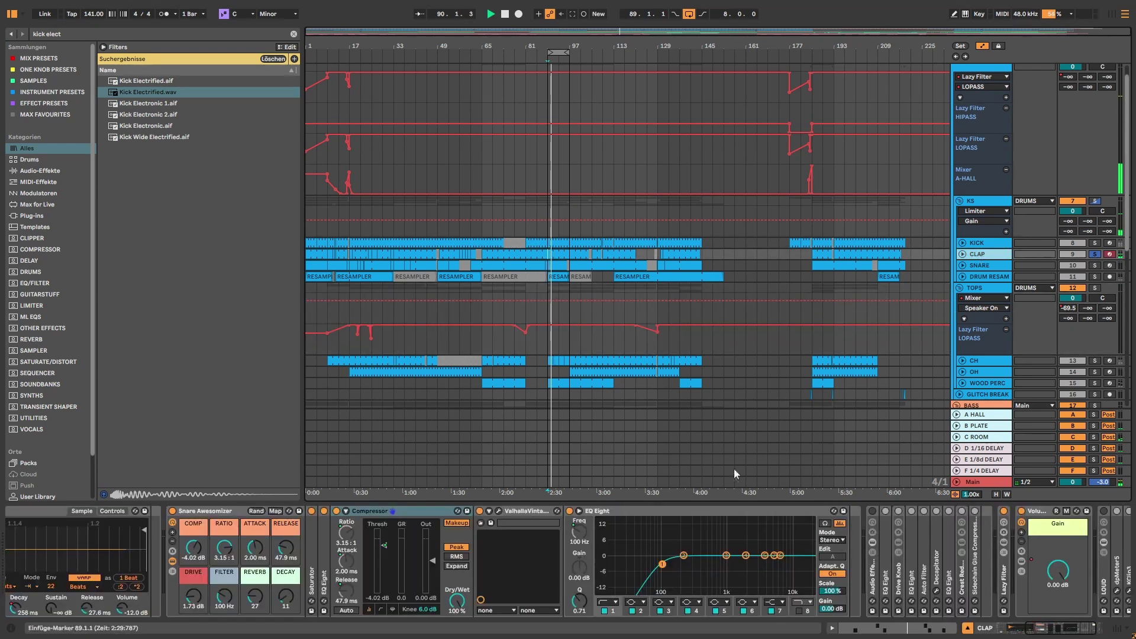
click(172, 512)
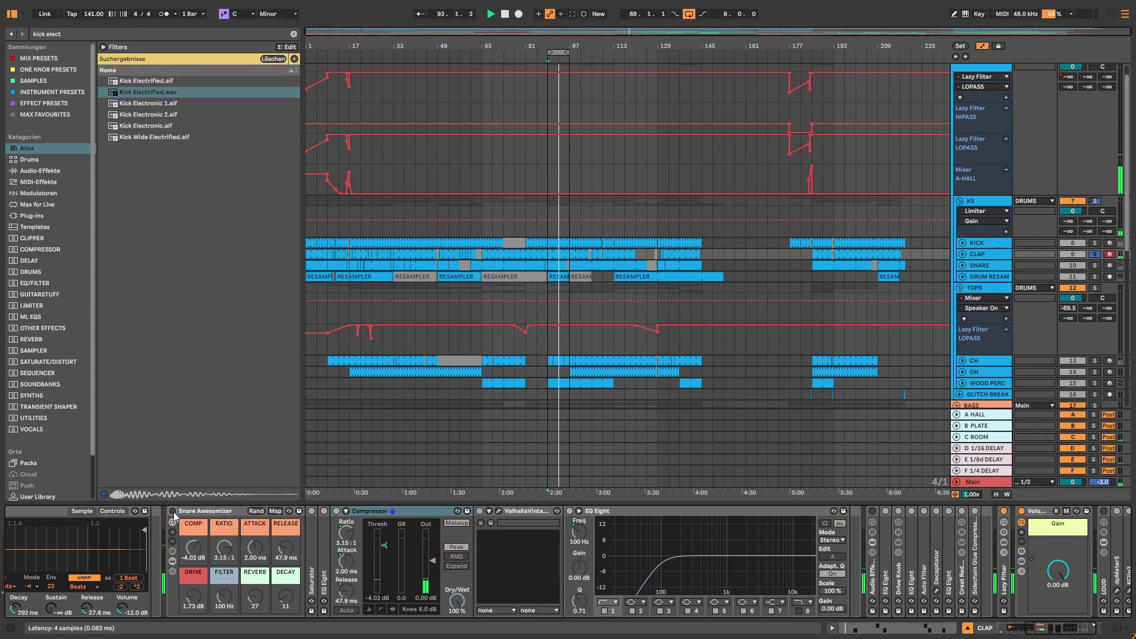
click(173, 512)
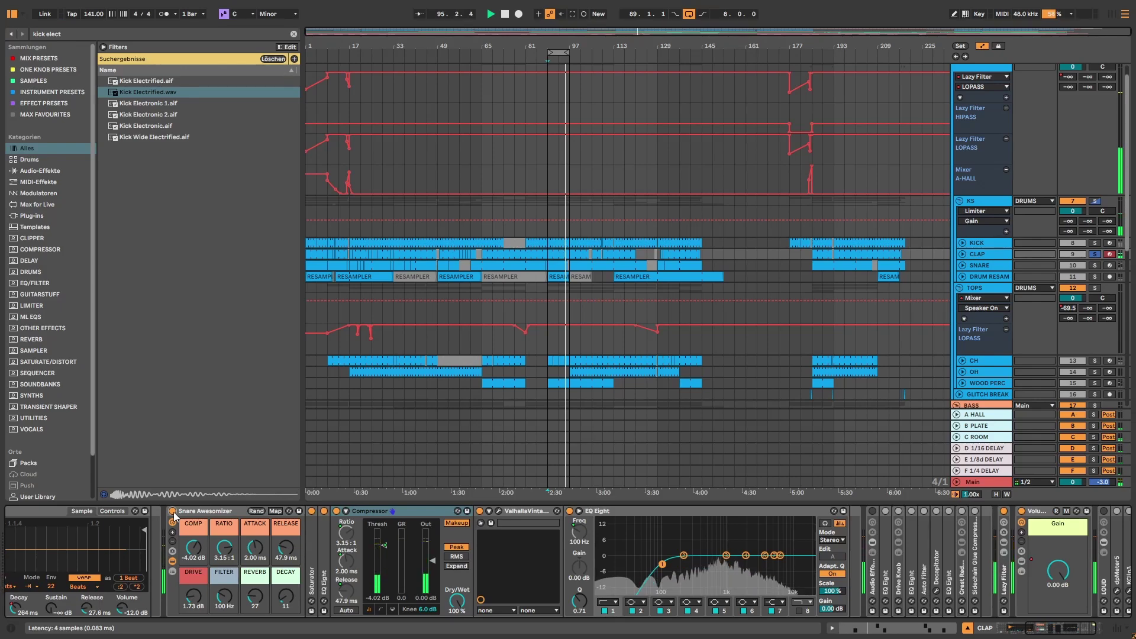
click(172, 512)
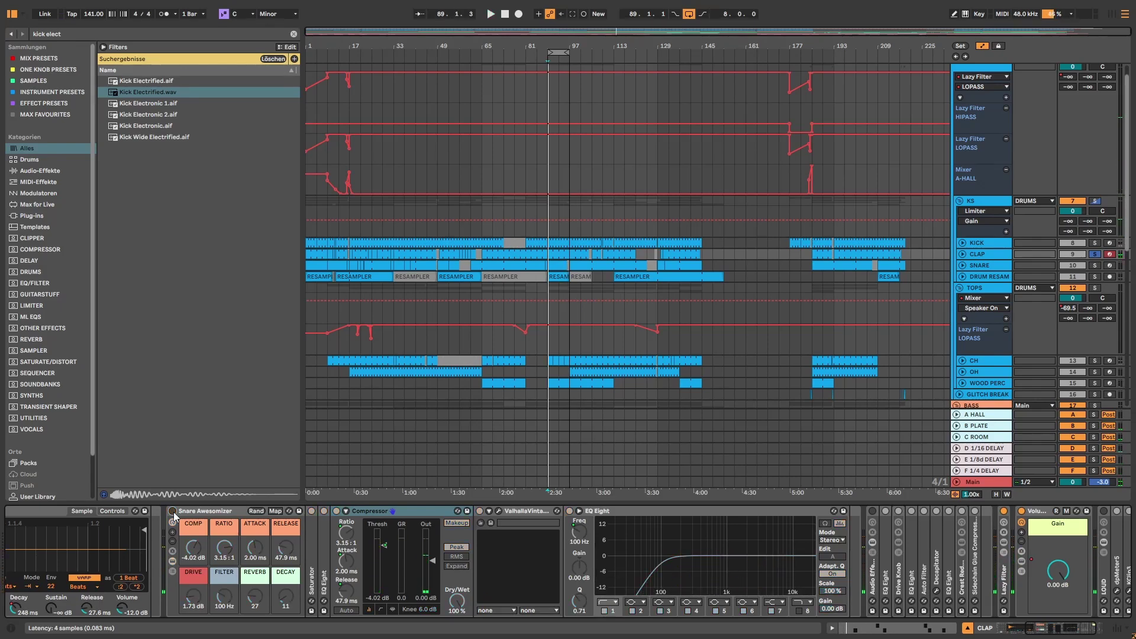
click(173, 512)
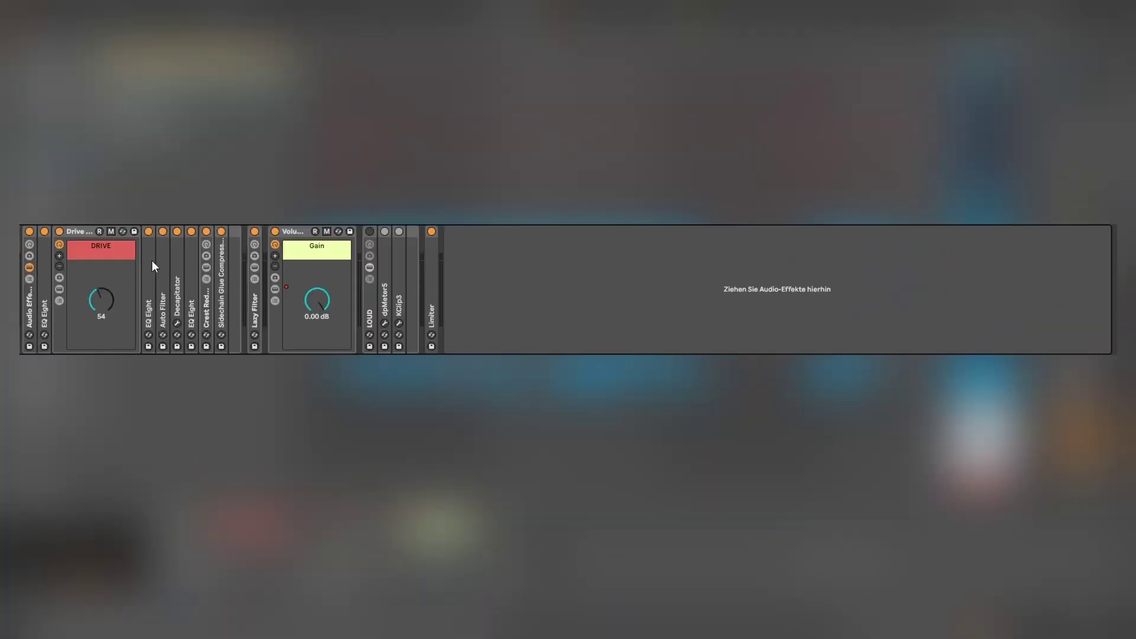
Unfold the EQ Eight devices, Auto Filter and Decapitator in the CLAP track's Audio Effect Rack to examine their settings.
double_click(152, 261)
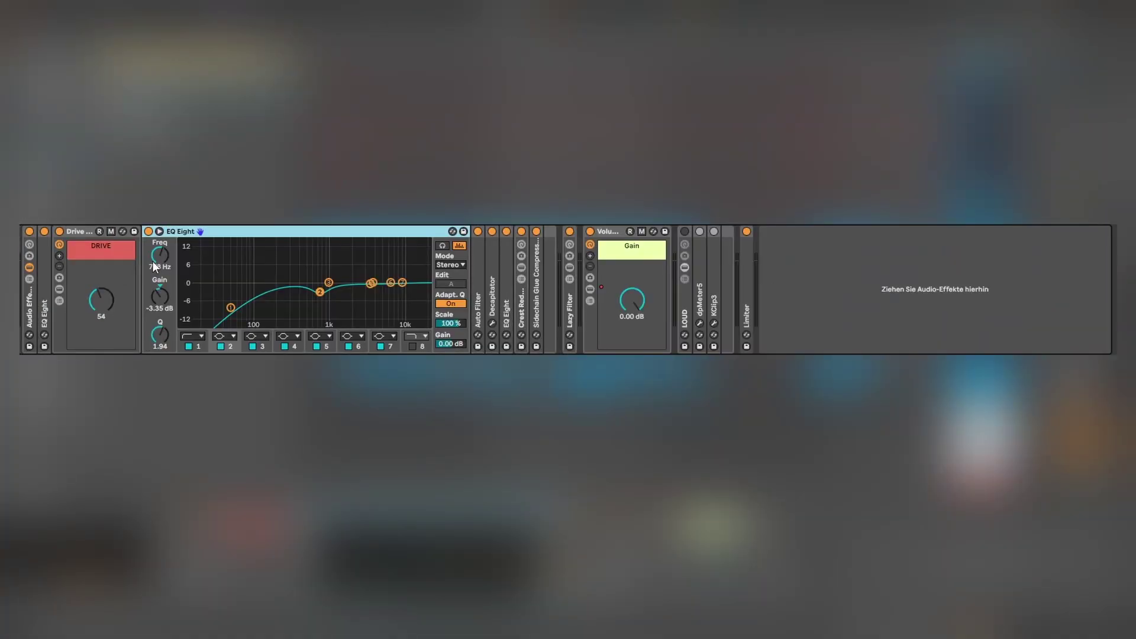
double_click(479, 270)
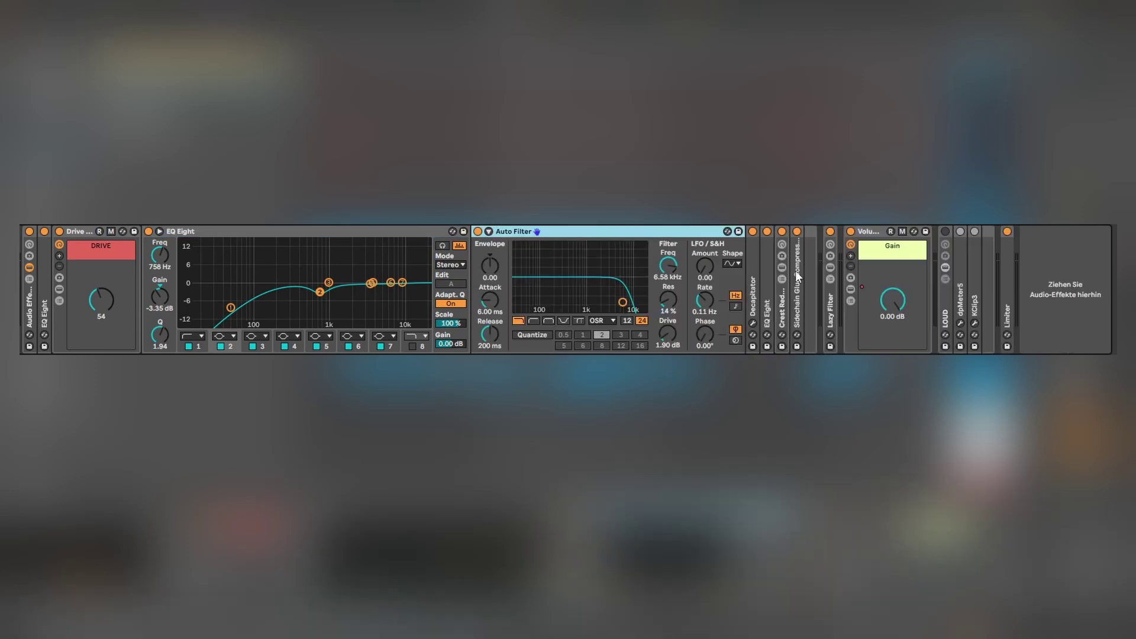
double_click(758, 266)
double_click(857, 266)
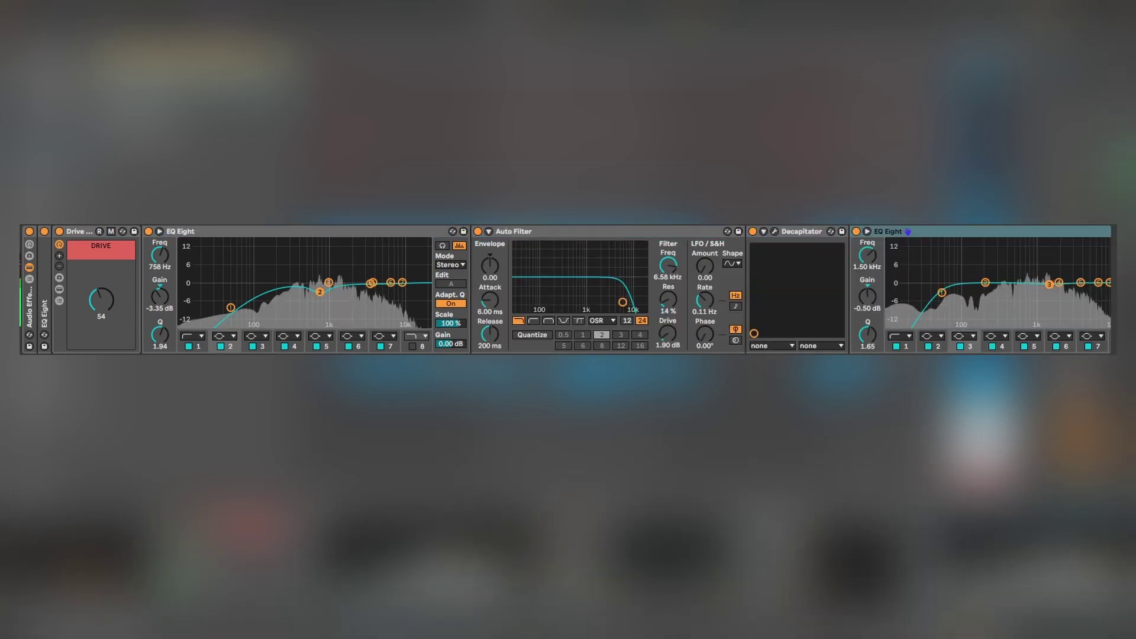
drag(887, 231, 44, 278)
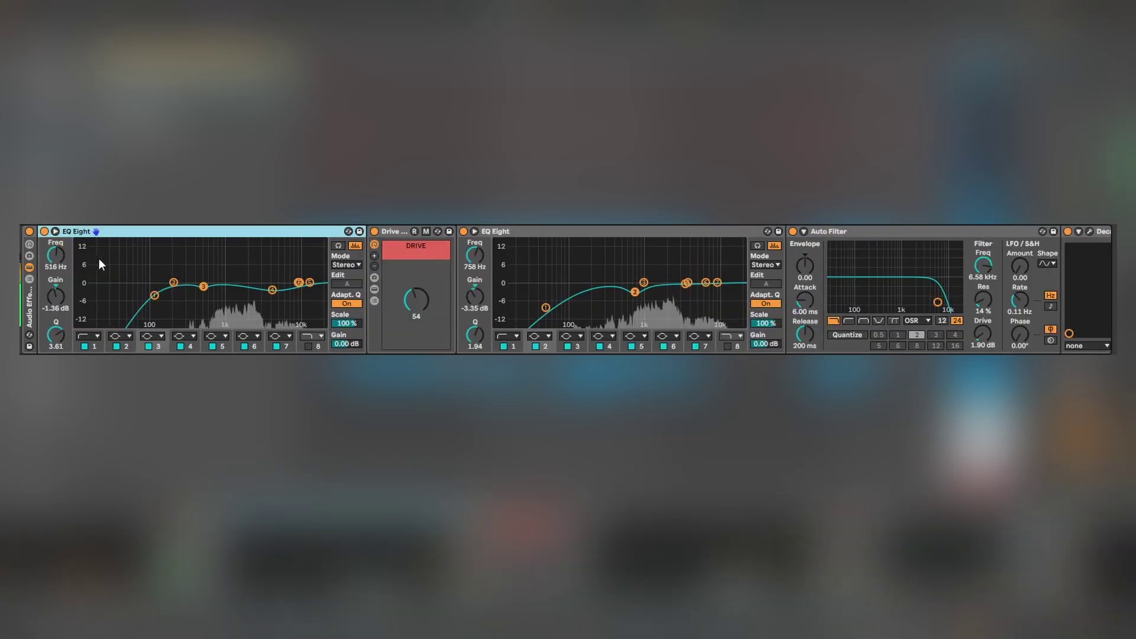
click(569, 231)
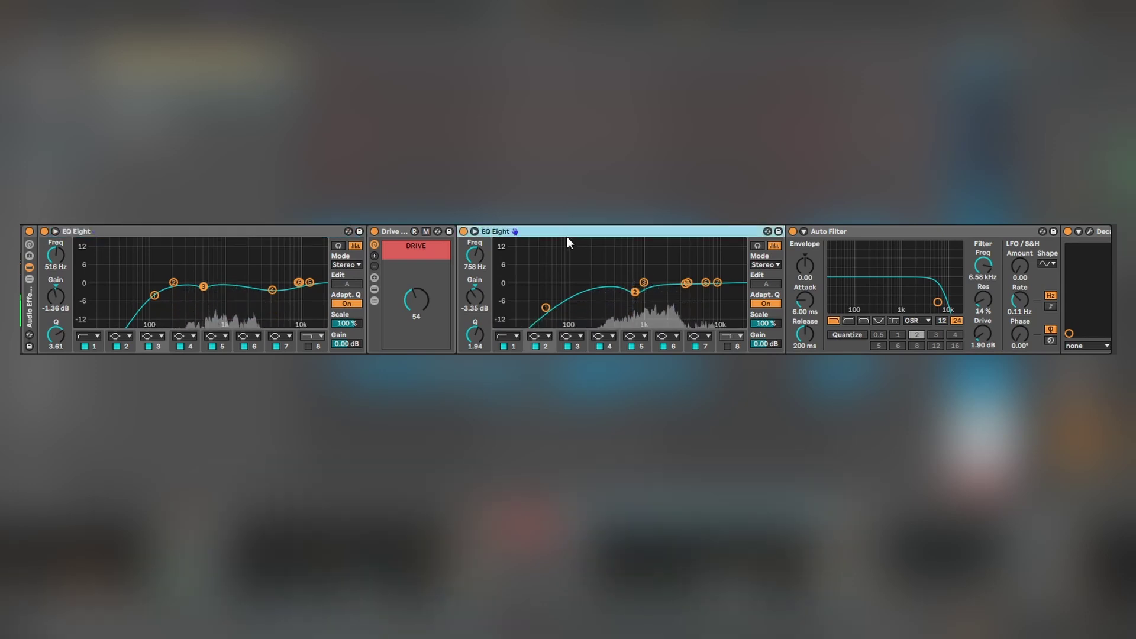
Reveal the Drive Knob rack's contents and go through its Dynamic Tube, Saturator, Overdrive and Drum Buss.
click(375, 289)
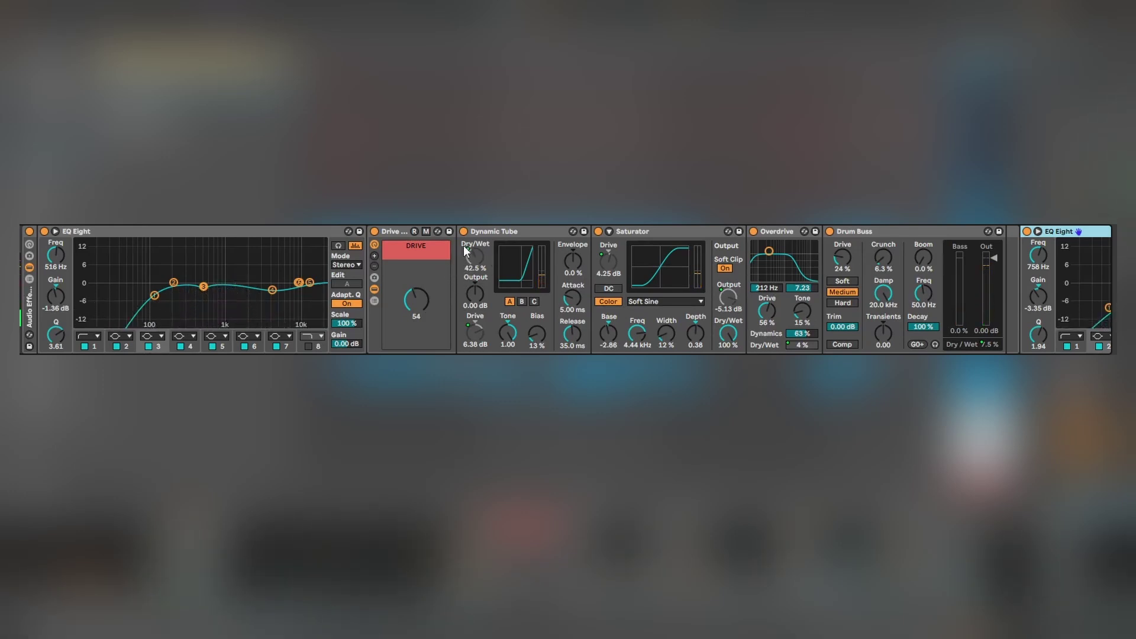
click(497, 231)
click(650, 230)
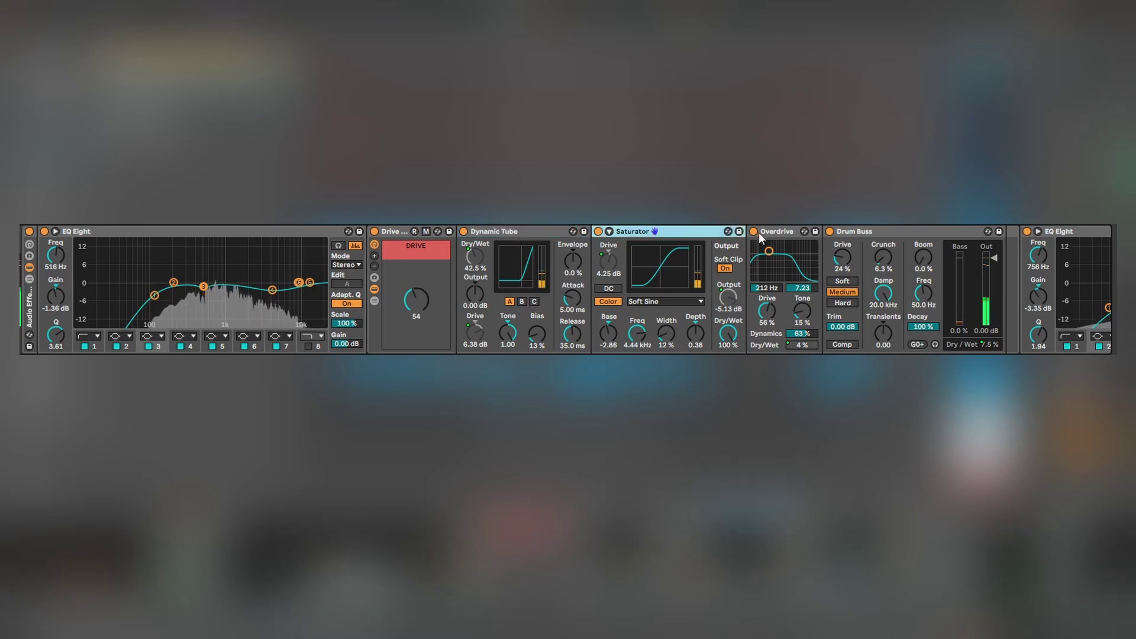
click(769, 231)
click(886, 231)
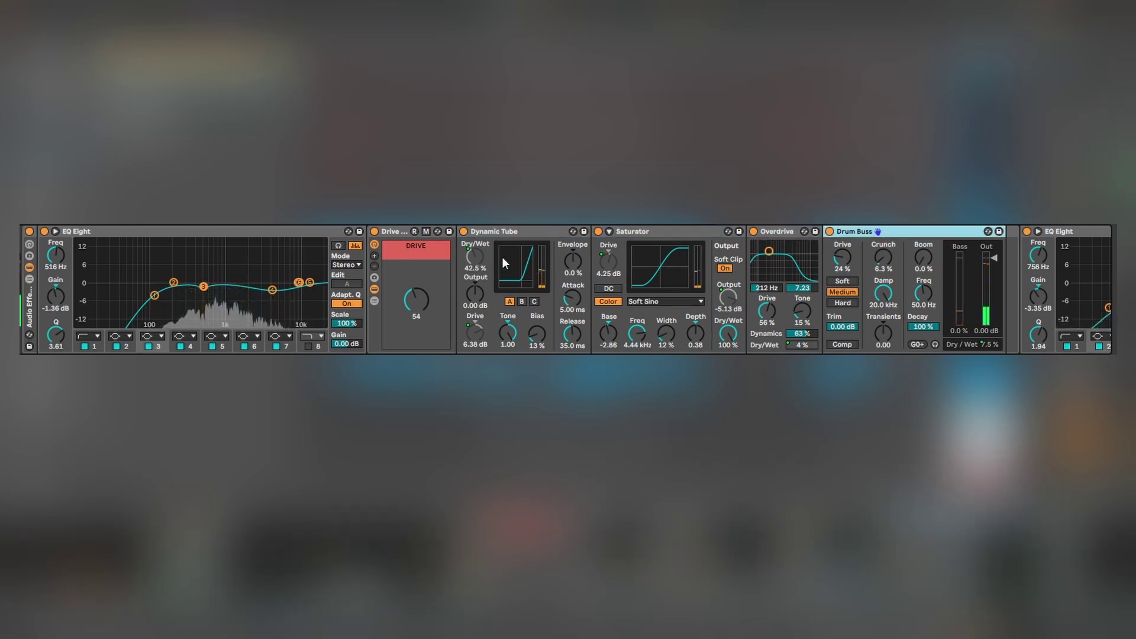
click(503, 231)
click(639, 230)
click(776, 230)
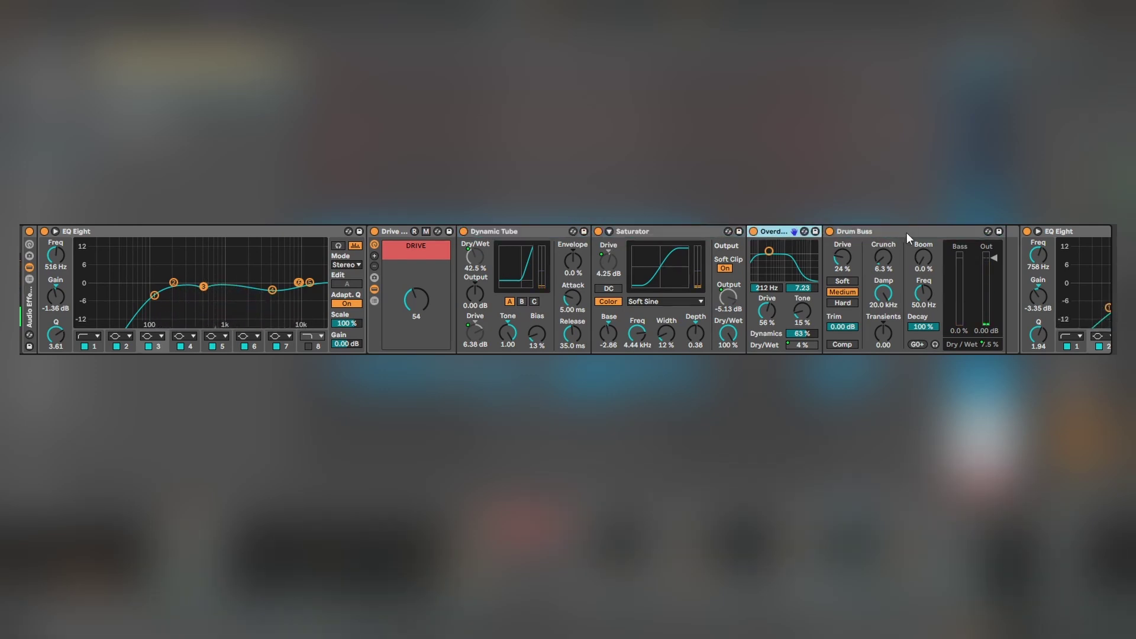
click(906, 233)
click(426, 231)
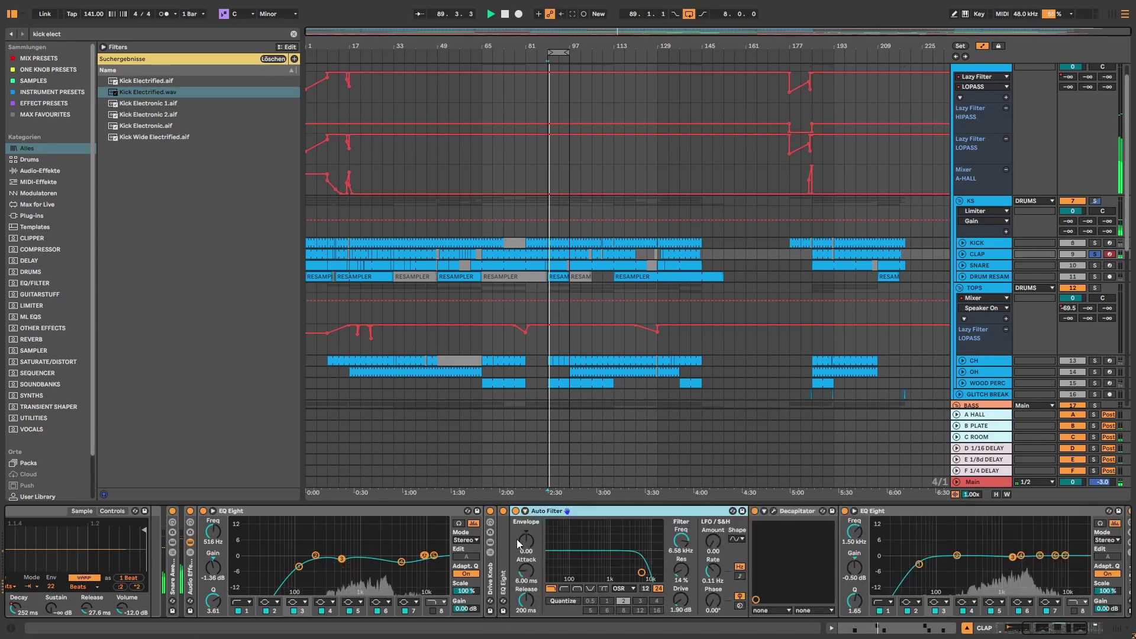
Compare the playing CLAP sound with the EQ Eight before the Drive Knob rack bypassed and active.
click(204, 510)
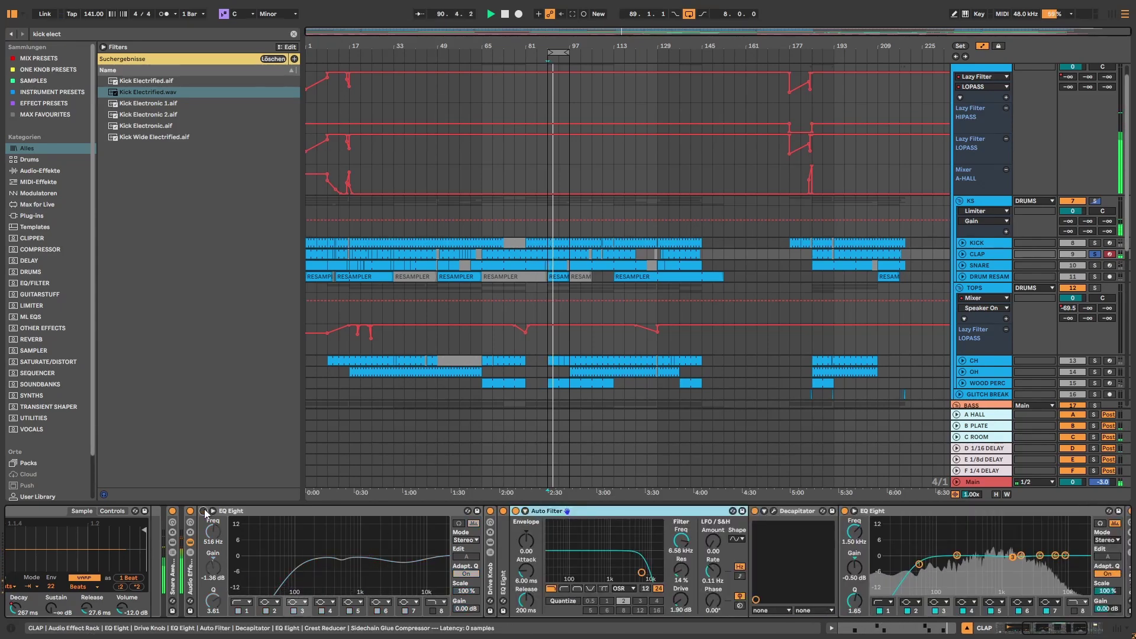
click(204, 510)
click(503, 511)
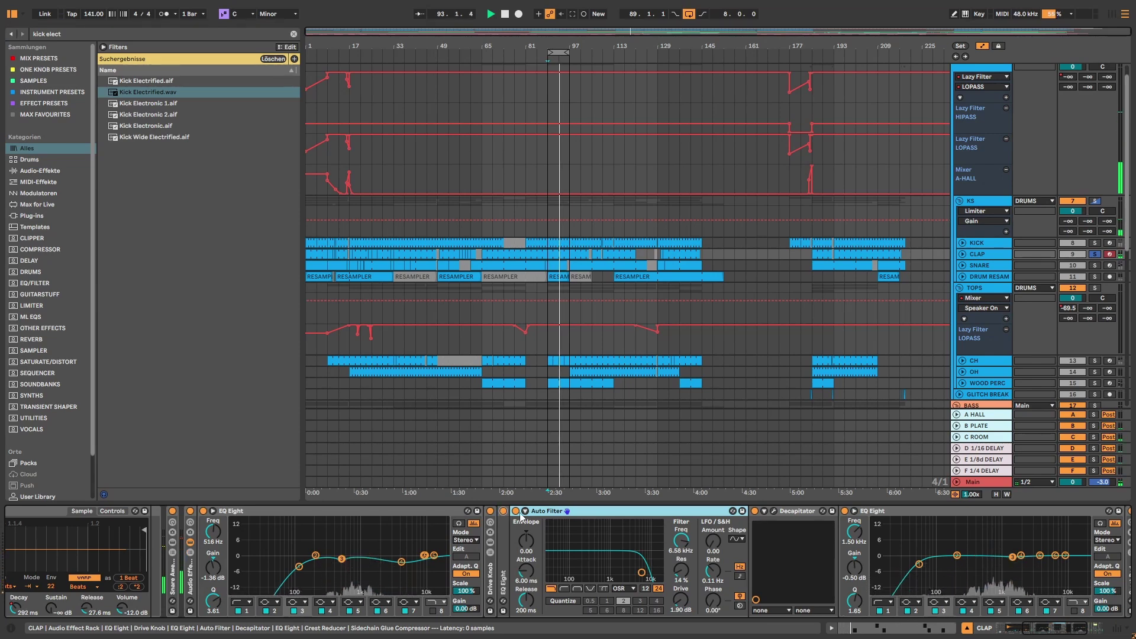
View the CLAP track's Decapitator settings in its plug-in window and close the window.
click(778, 510)
click(774, 513)
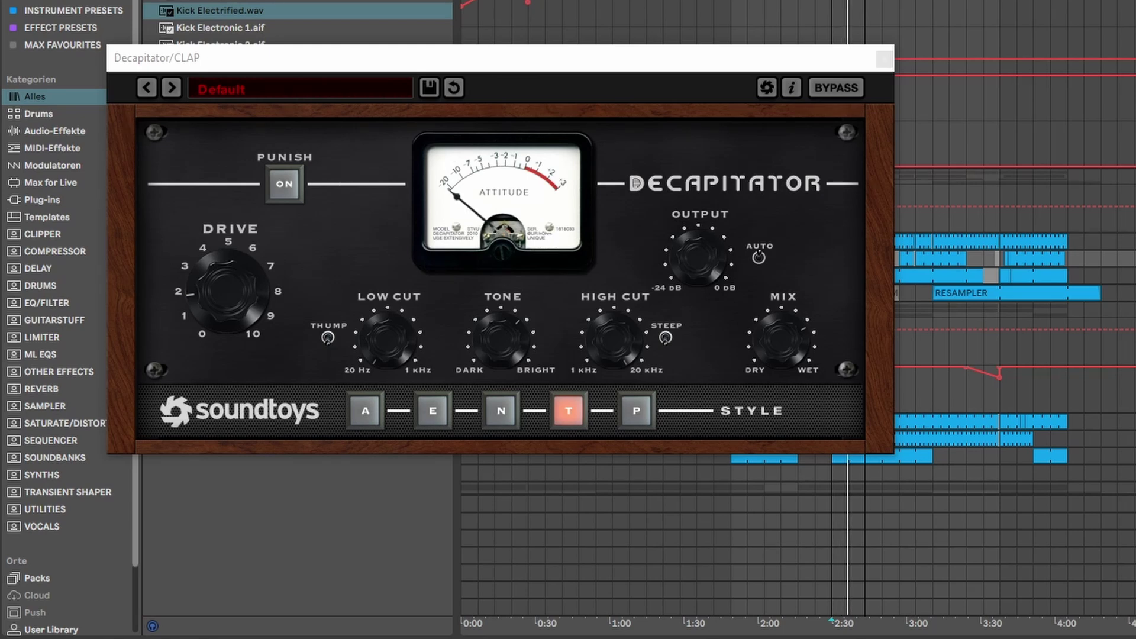
click(887, 70)
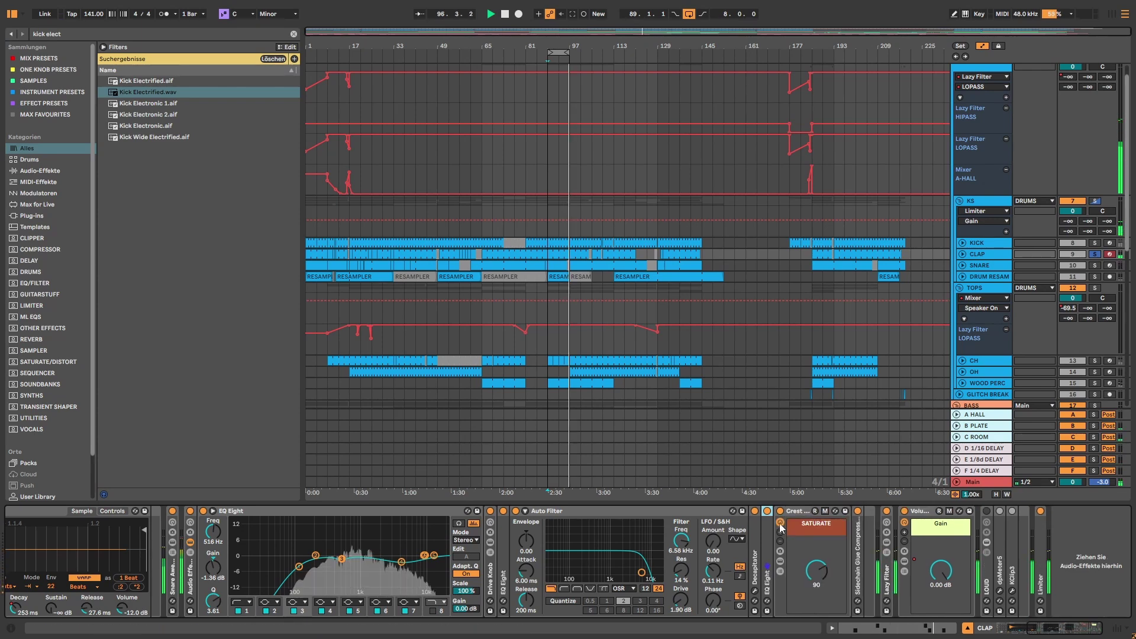
Unfold the Sidechain Glue Compressor and locate its SC source track inside the UTIL group.
double_click(793, 534)
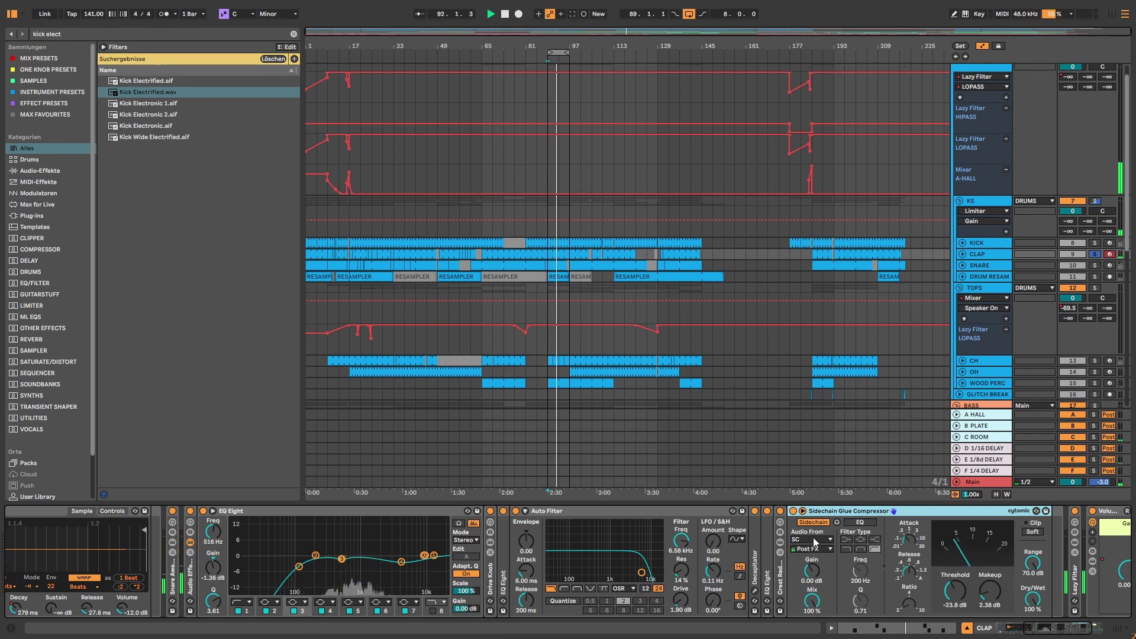
scroll(764, 392, up, 2)
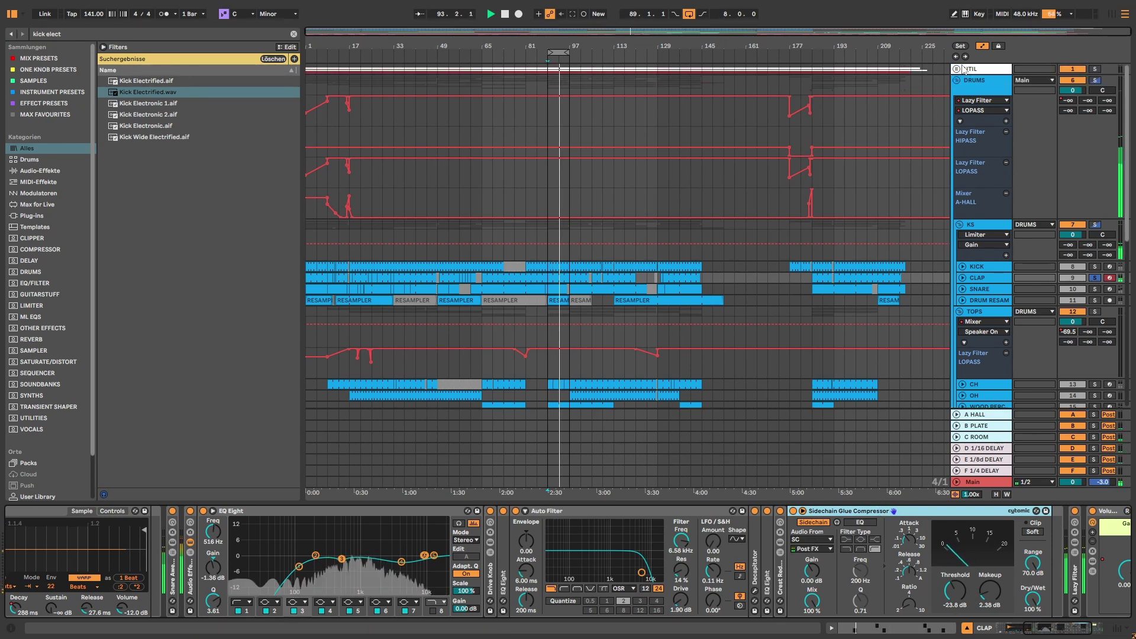
scroll(971, 147, up, 3)
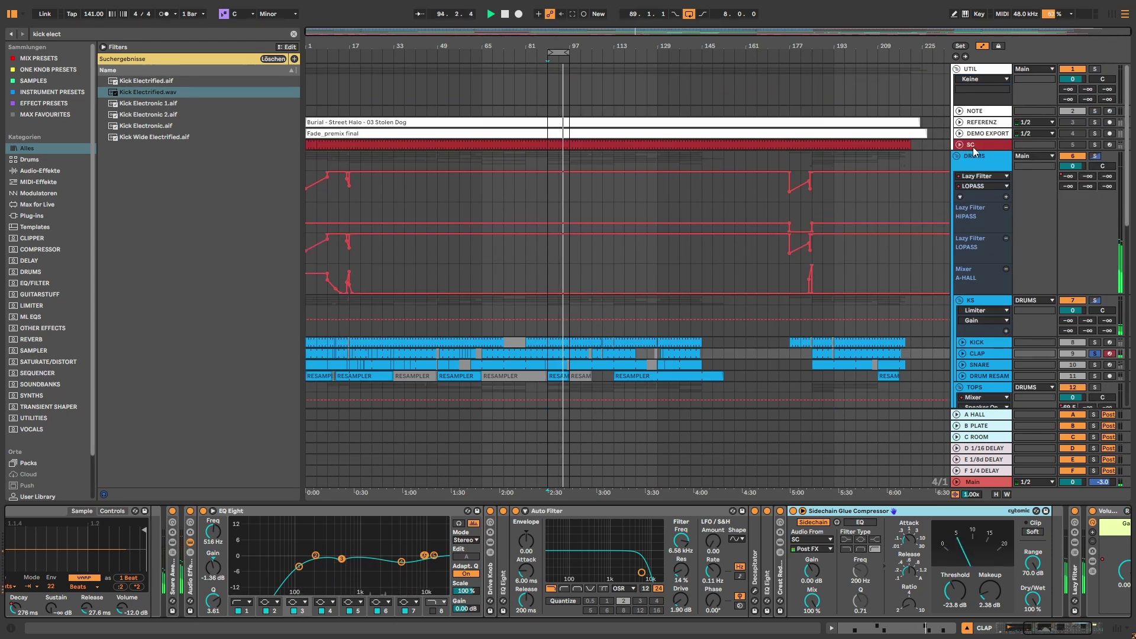
click(970, 70)
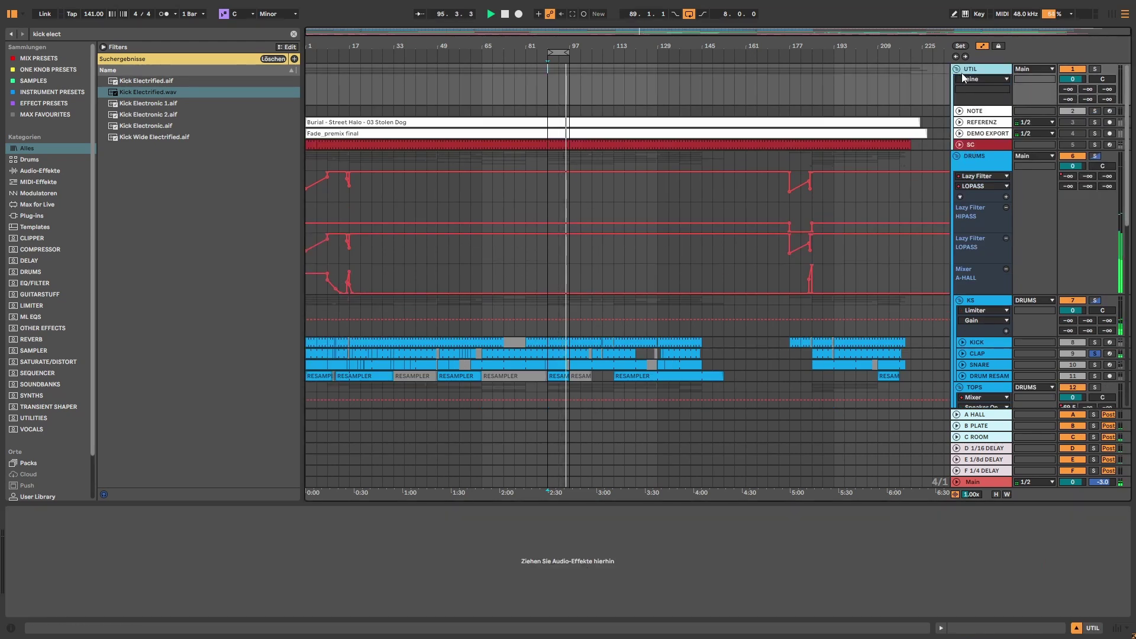
click(958, 68)
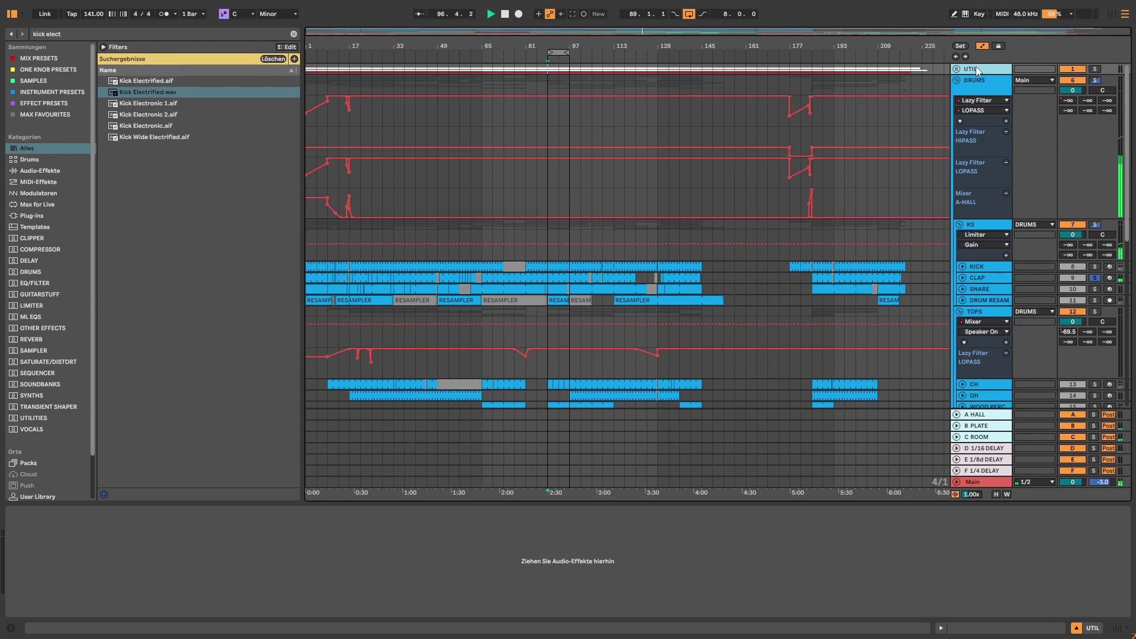
click(957, 69)
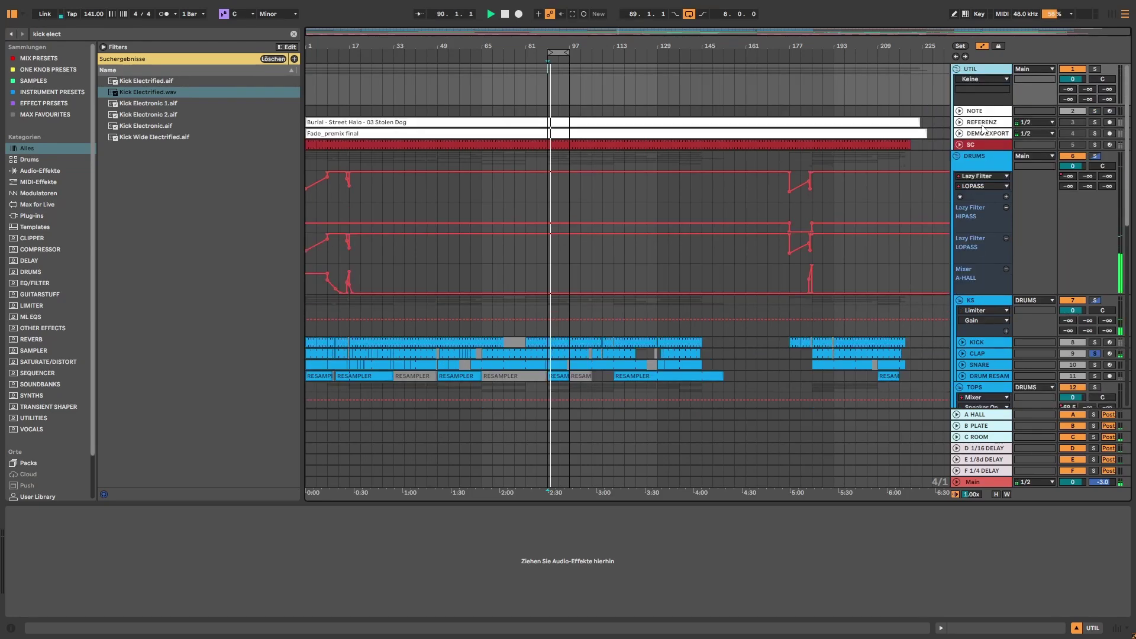
View the device chains of the SC and DEMO EXPORT tracks and fold the UTIL group.
click(982, 123)
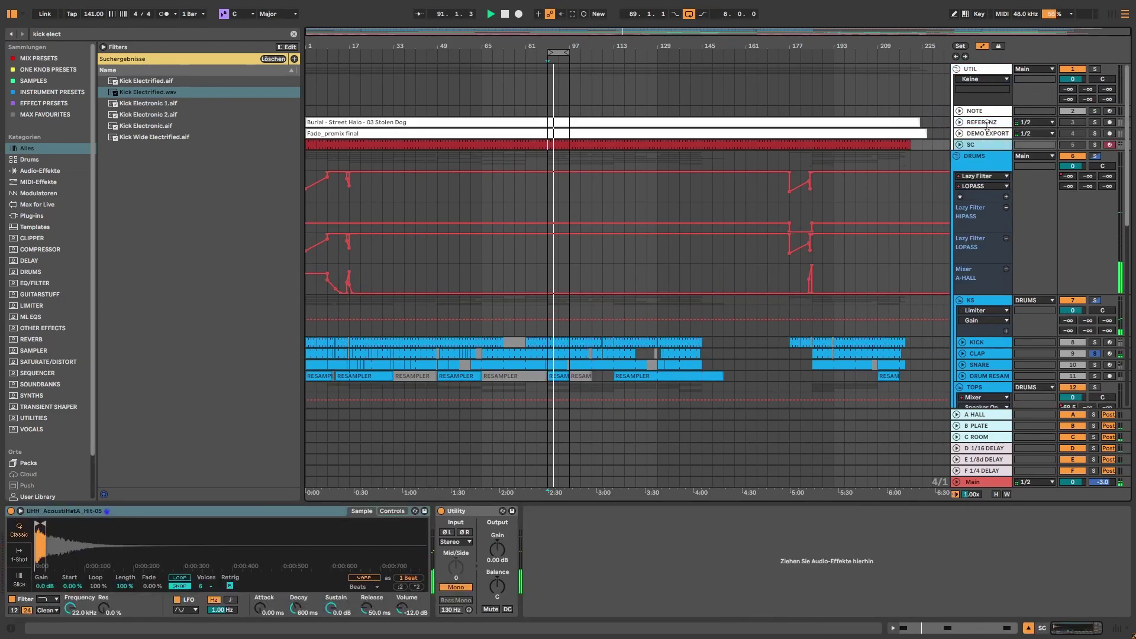
click(986, 135)
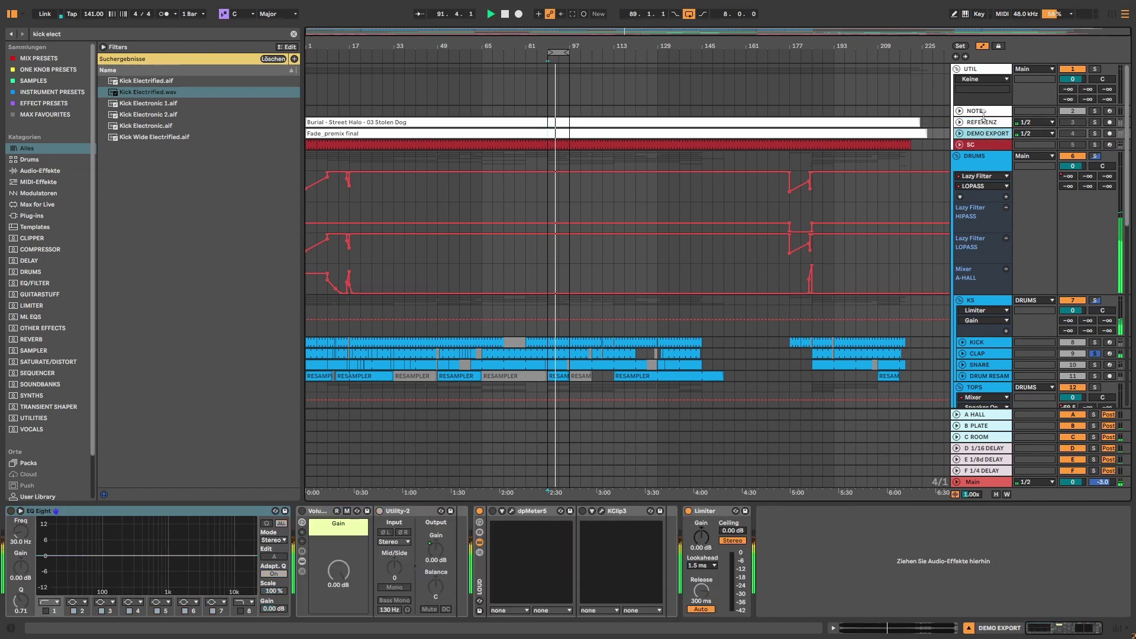
click(956, 69)
View the device chains of the KS and TOPS groups and stop playback.
click(981, 223)
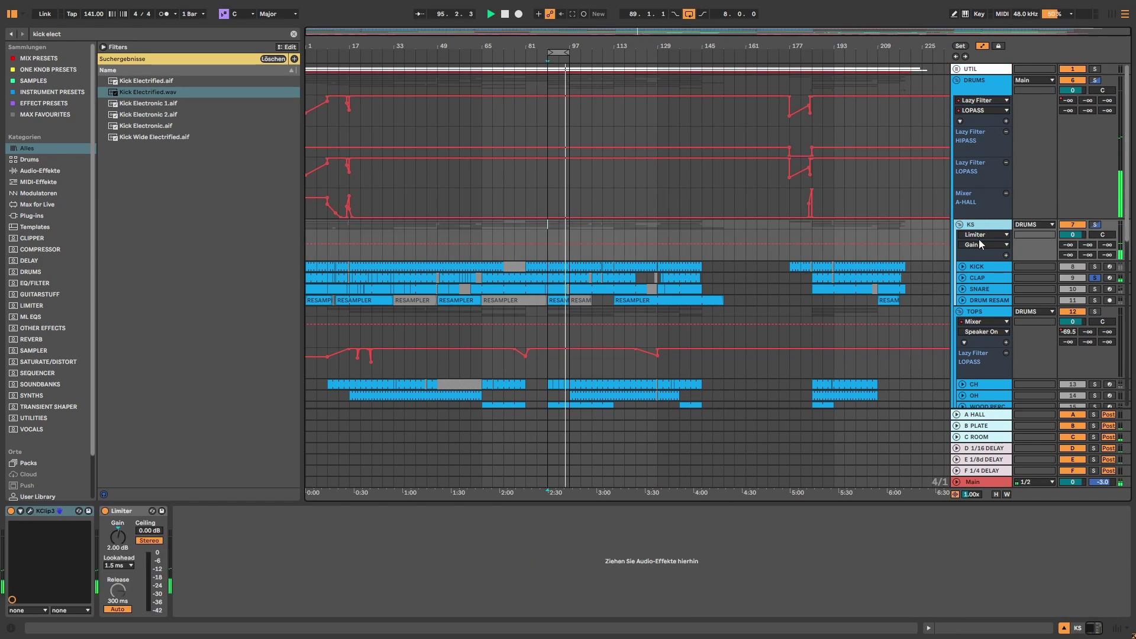
click(986, 311)
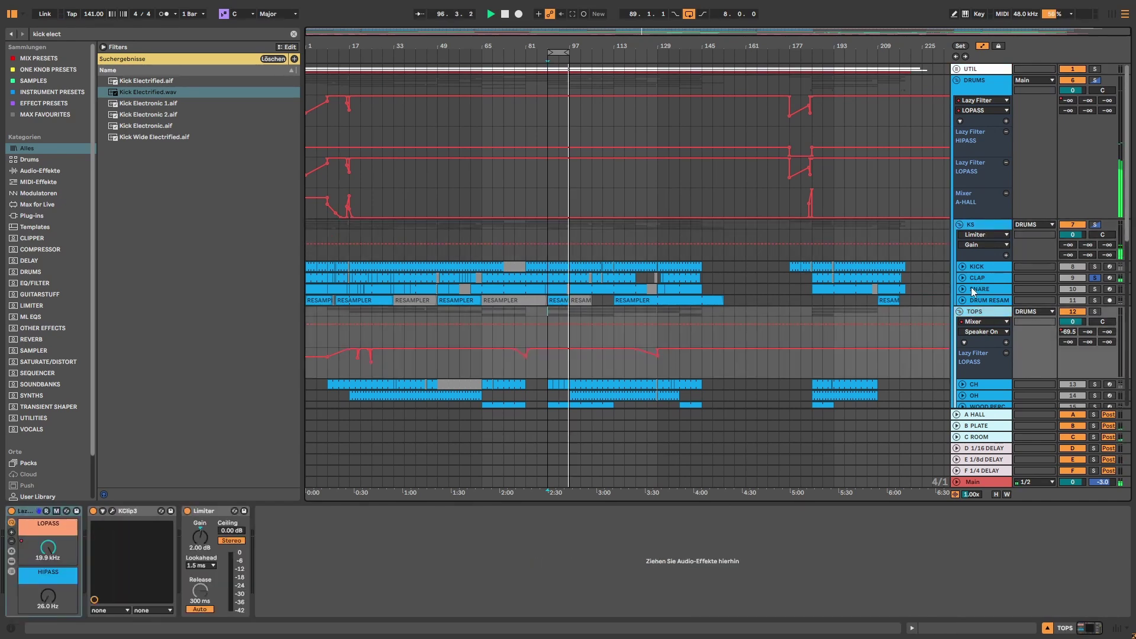
key(space)
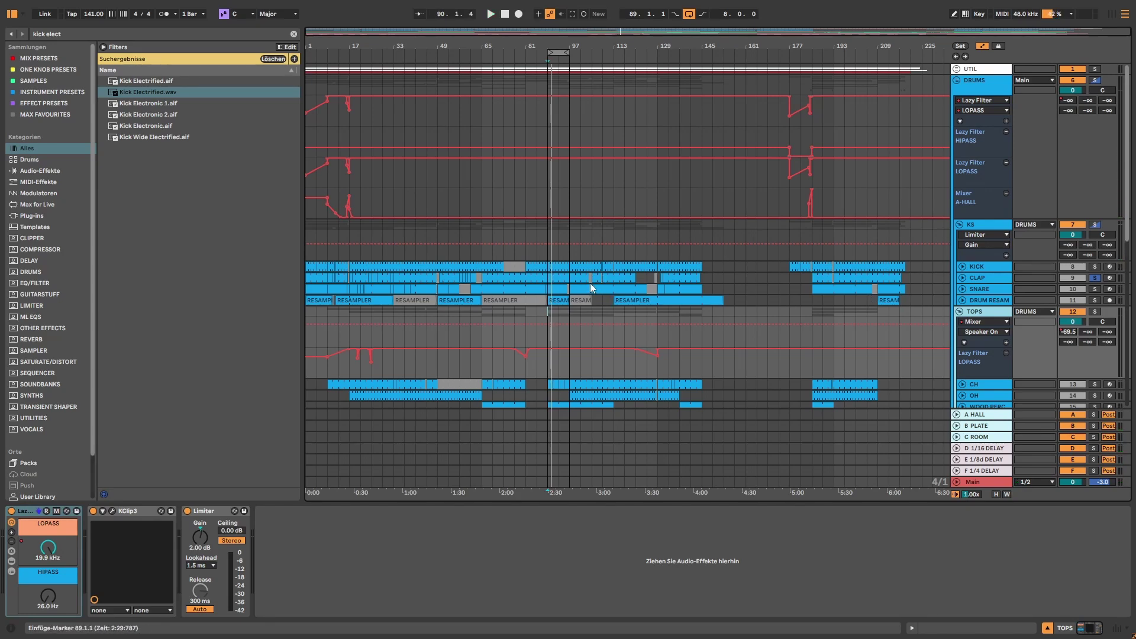
Solo the SNARE track, place the insert marker at bar 89, and view its Drum Rack's snare_timeless and clpsnr_ghost samples.
click(677, 287)
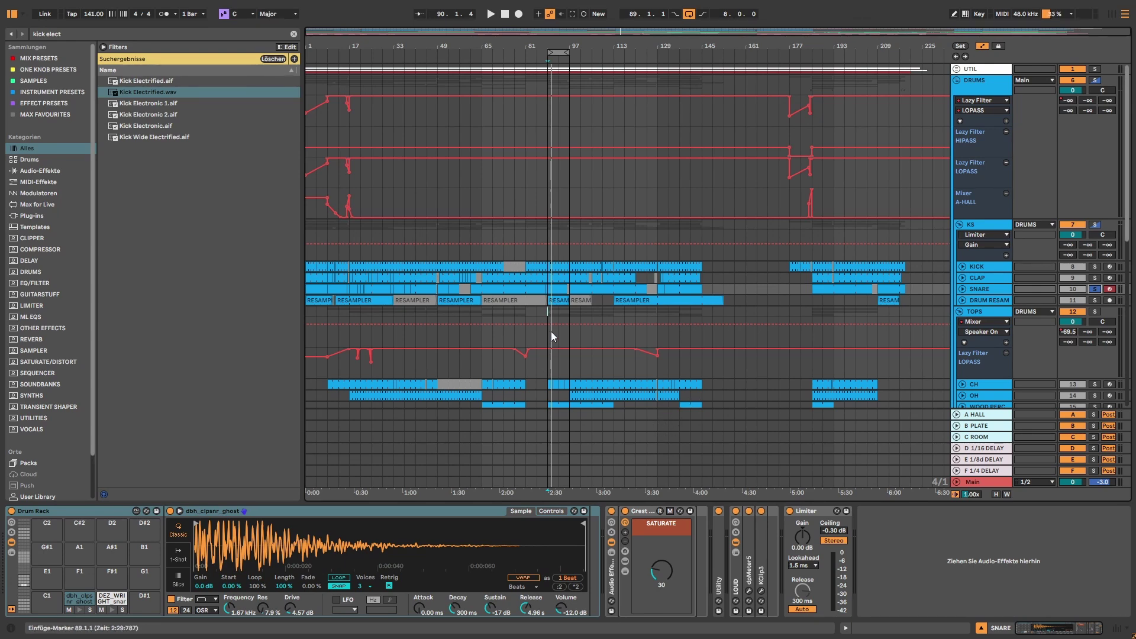
click(547, 313)
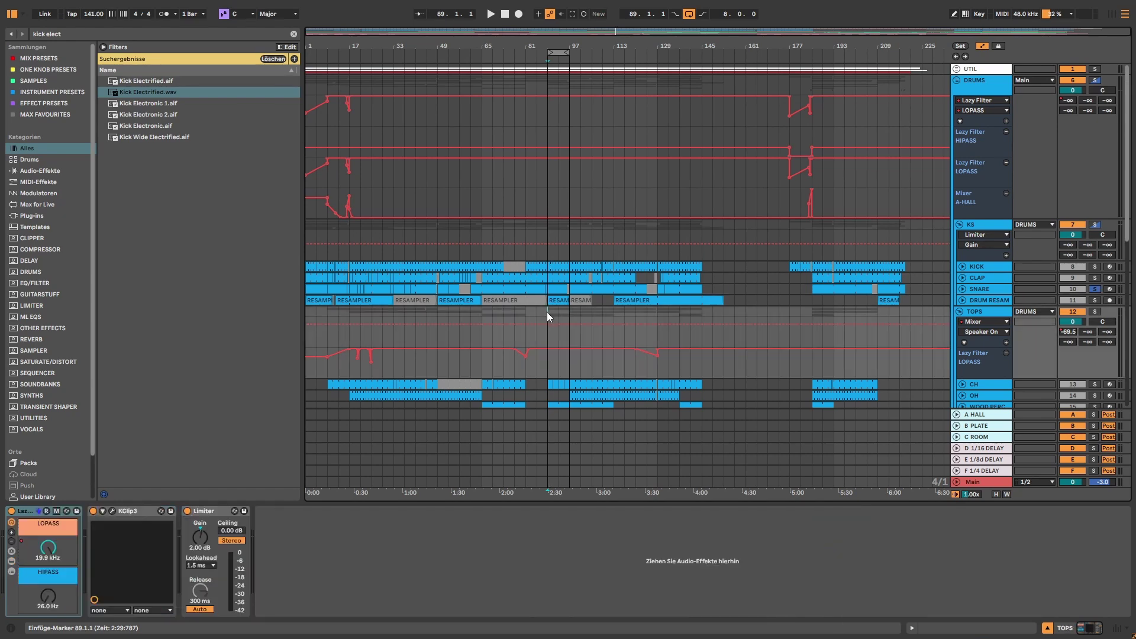
key(Up)
key(Up)
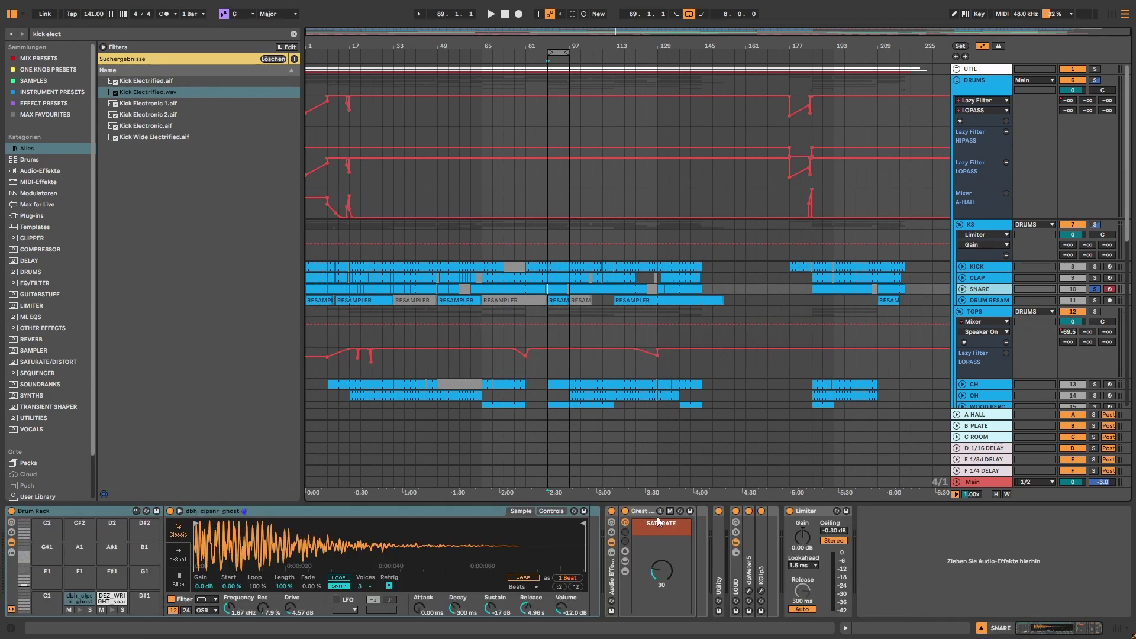
click(112, 599)
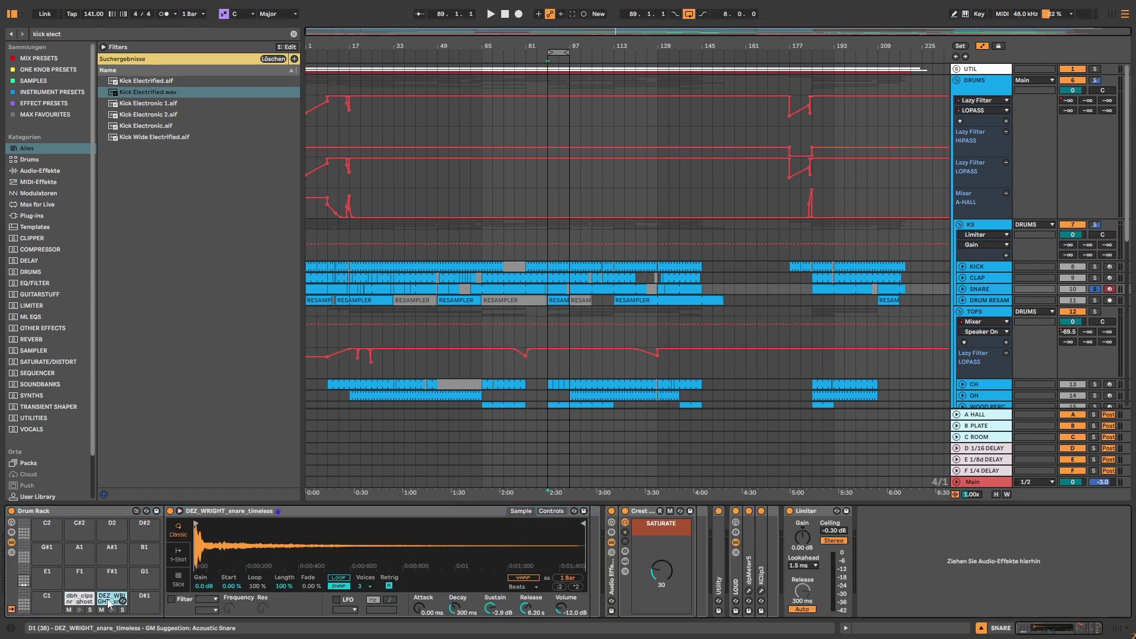
click(69, 602)
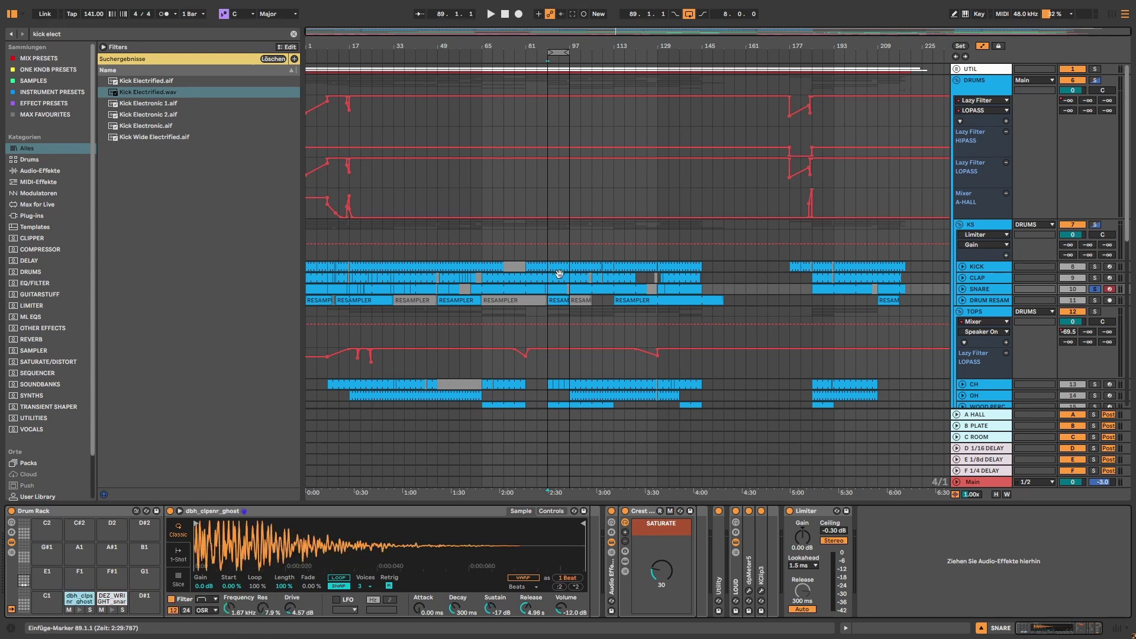
Open the SNARE clip's notes after bar 89 and audition the snare soloed and within the soloed KS group.
click(562, 289)
key(shift+Tab)
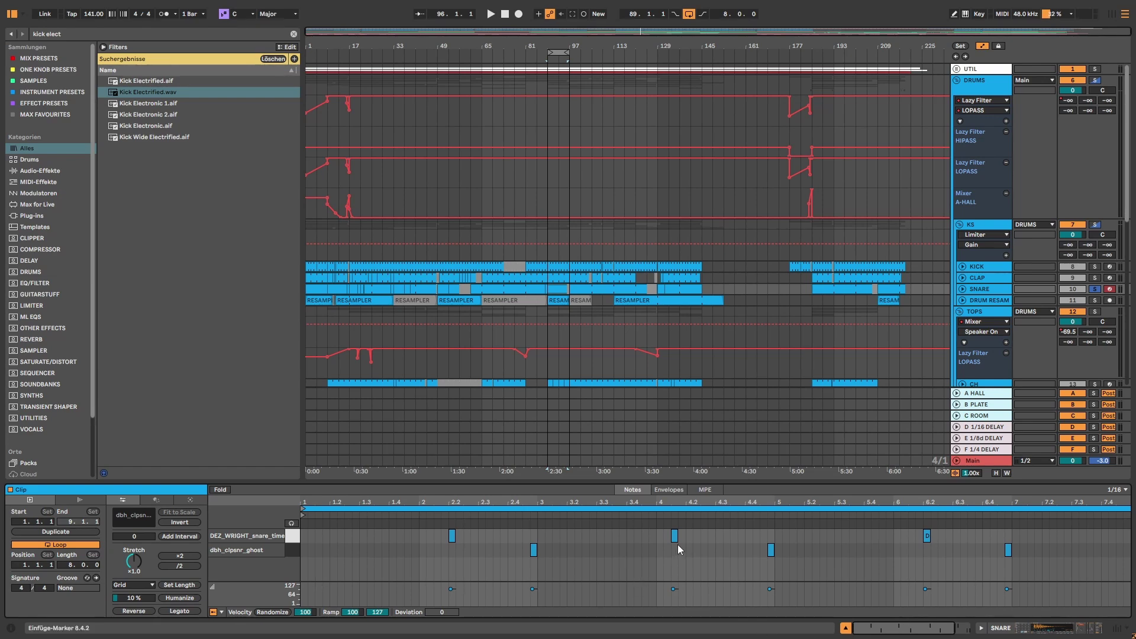
key(space)
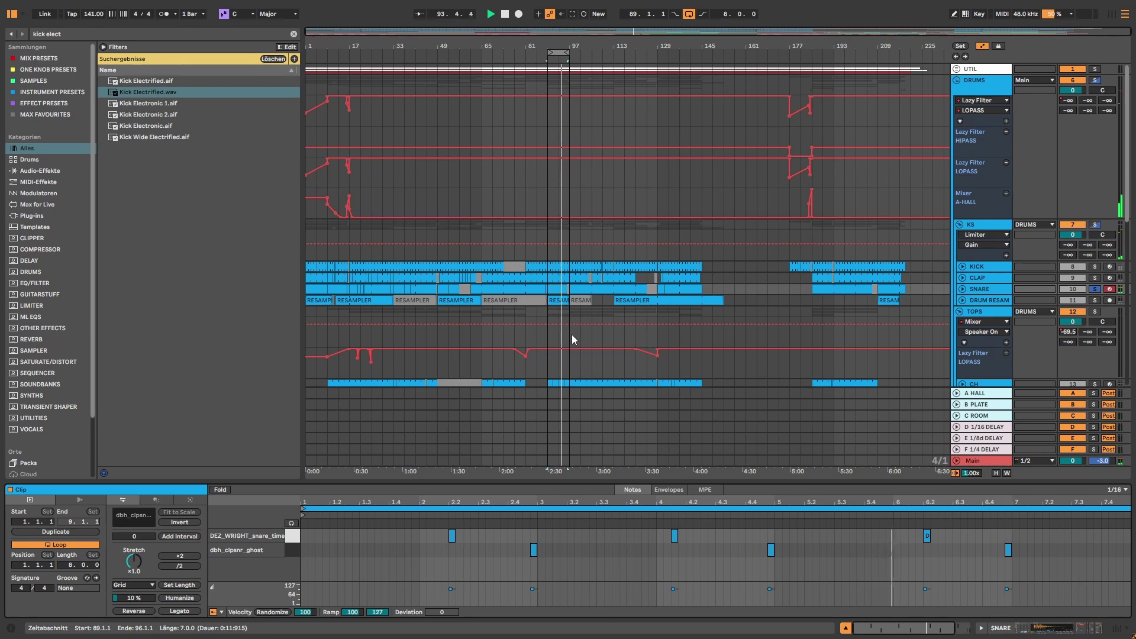
click(1095, 226)
key(space)
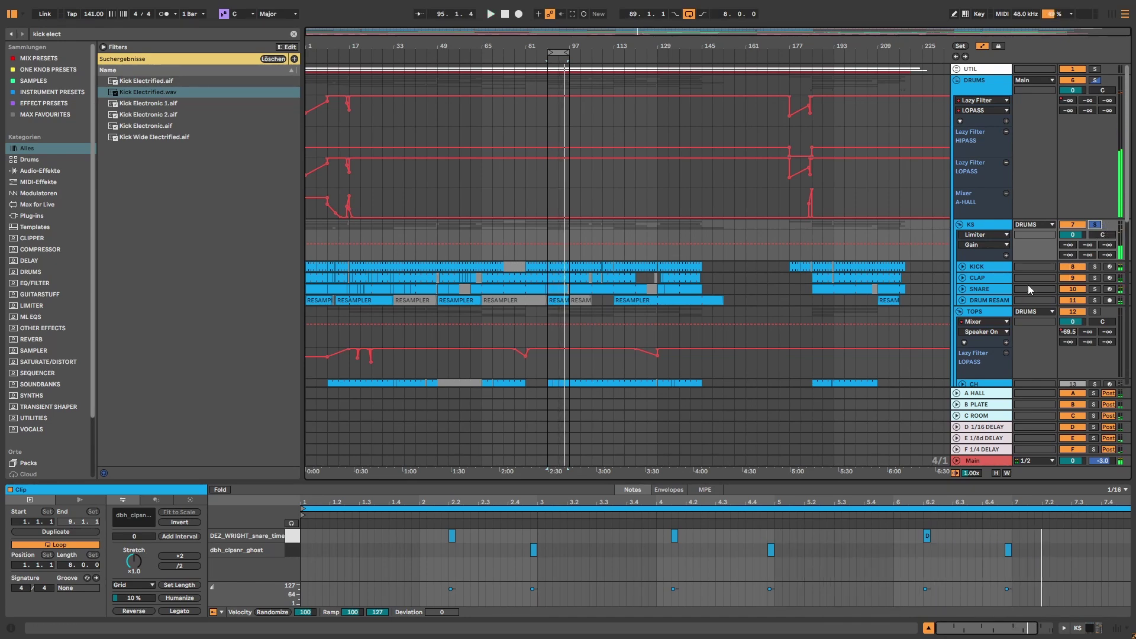
Unfold the SNARE, CLAP and KICK tracks to examine their levels and automation, and fold CLAP again.
click(962, 289)
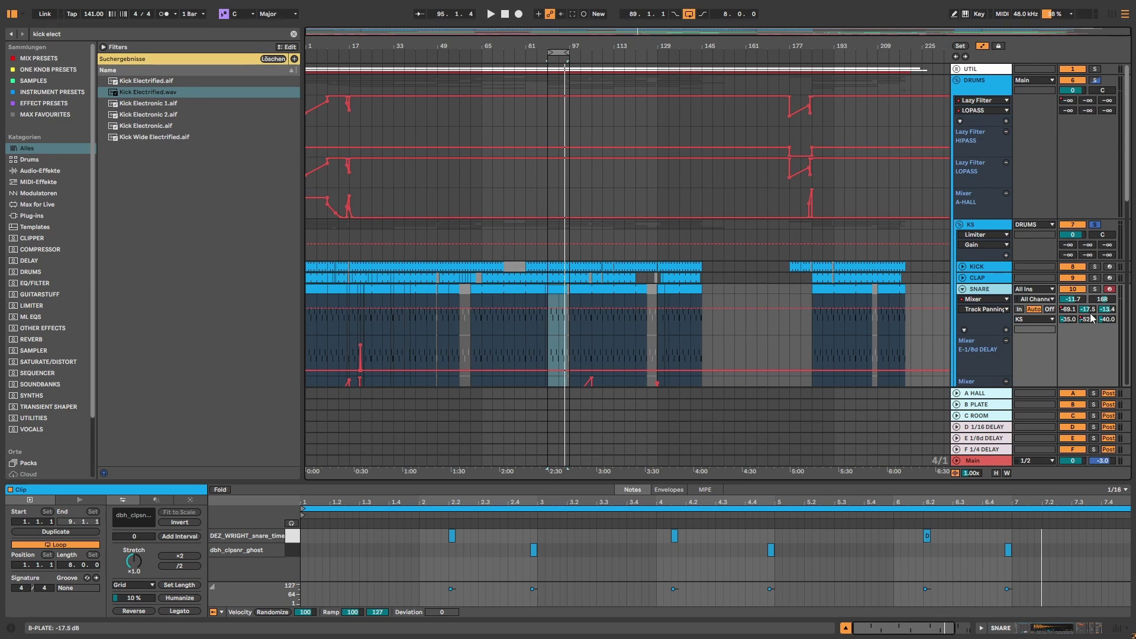
scroll(1027, 332, down, 5)
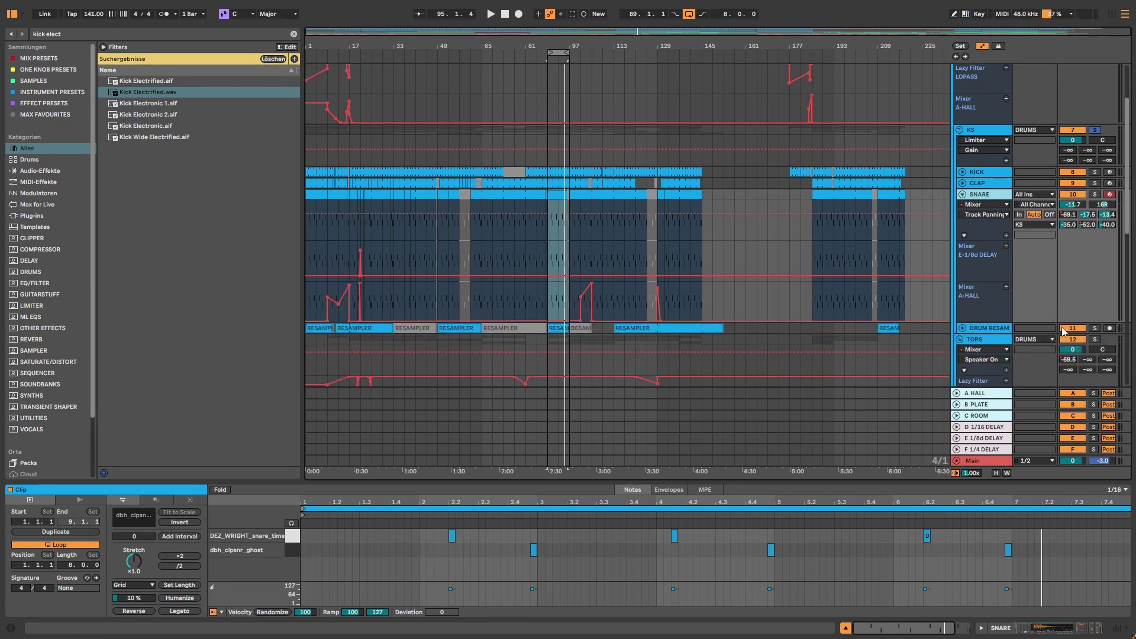
click(961, 184)
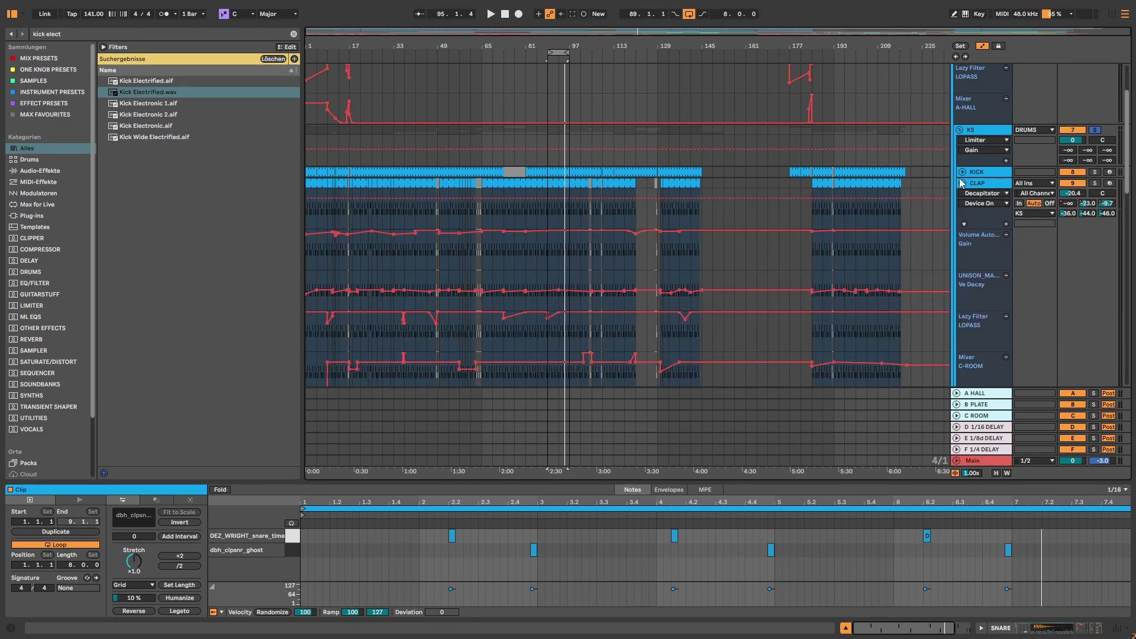
click(962, 173)
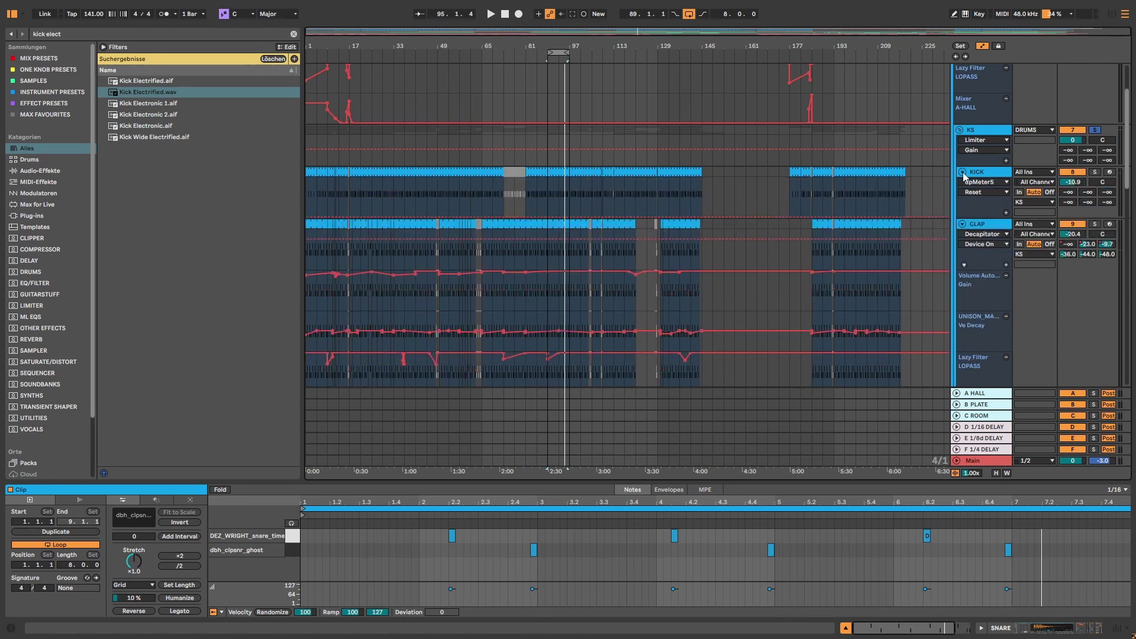
click(962, 224)
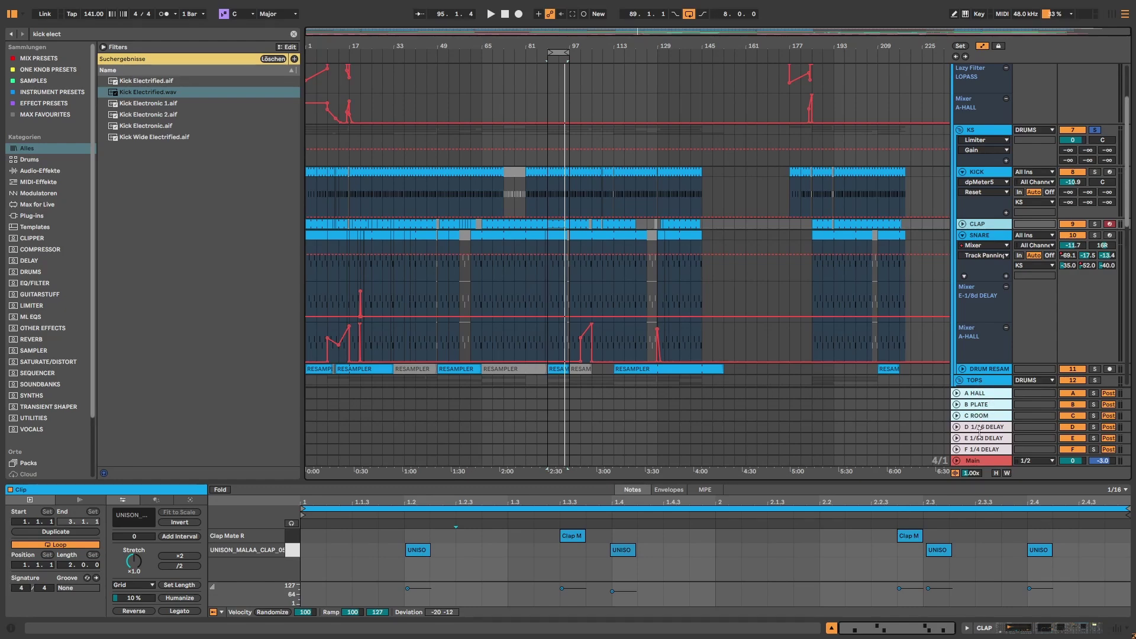
Go through the SNARE track's device chain, covering the Crest Reducer rack and unfolding the Utility.
click(979, 237)
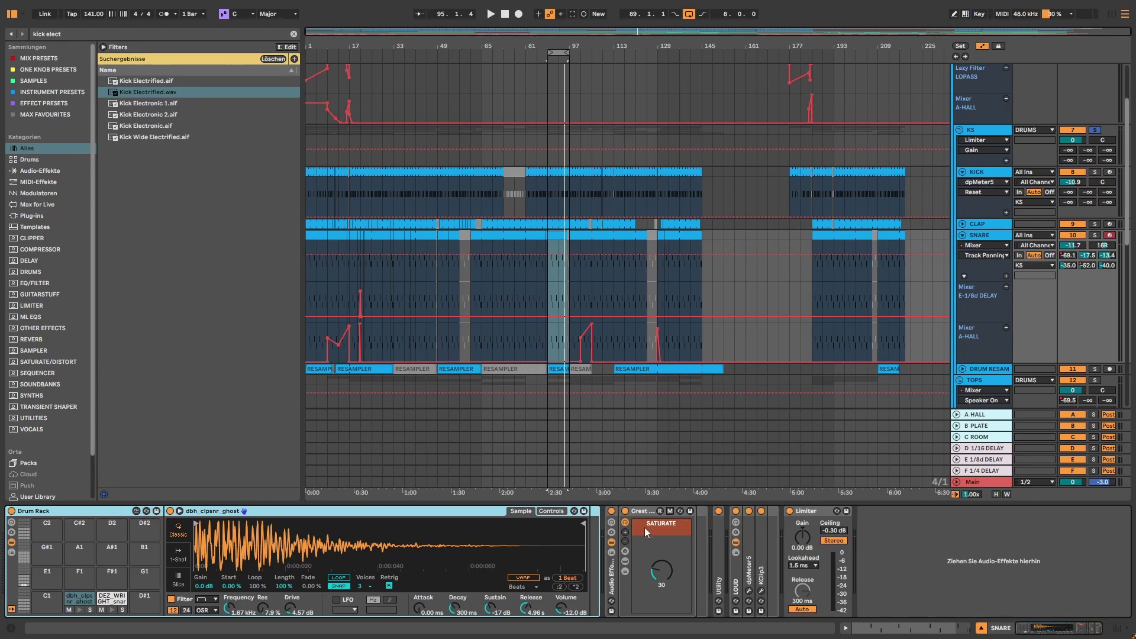
click(641, 511)
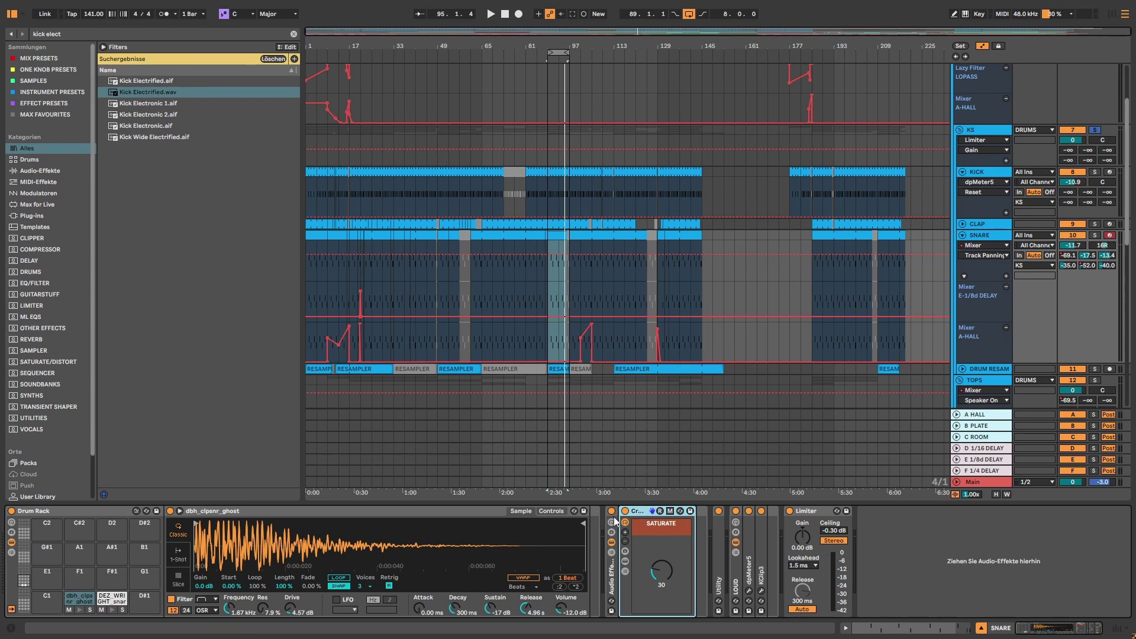
click(624, 522)
click(624, 522)
double_click(719, 534)
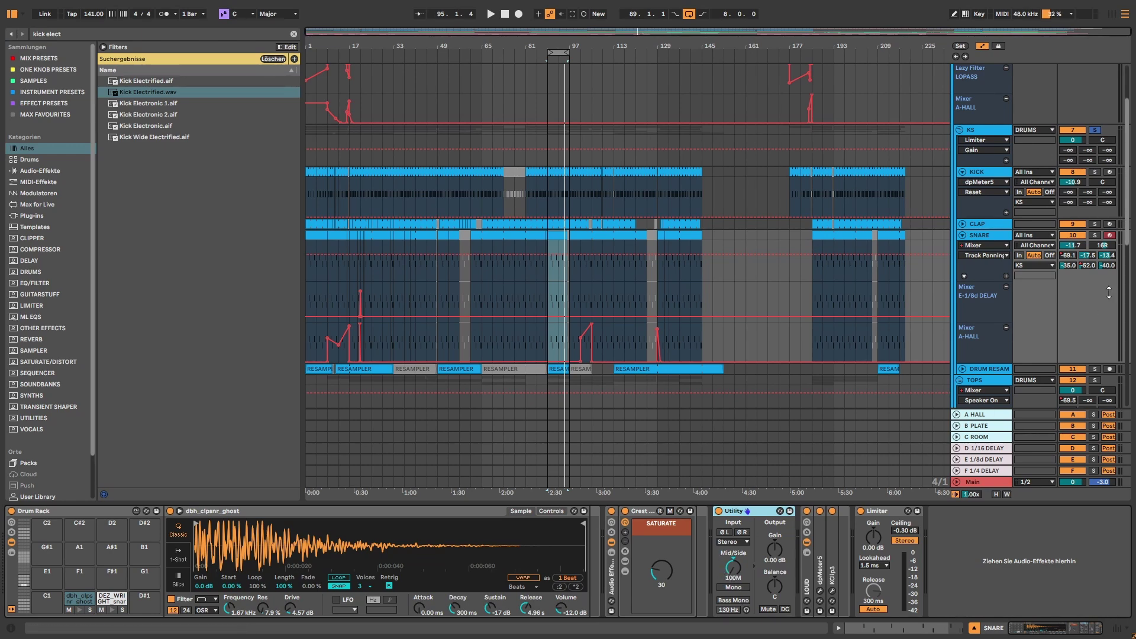
Solo the SNARE track and compare its sound with the Utility's Mid/Side balance at 0 and at 100M.
click(1095, 235)
key(space)
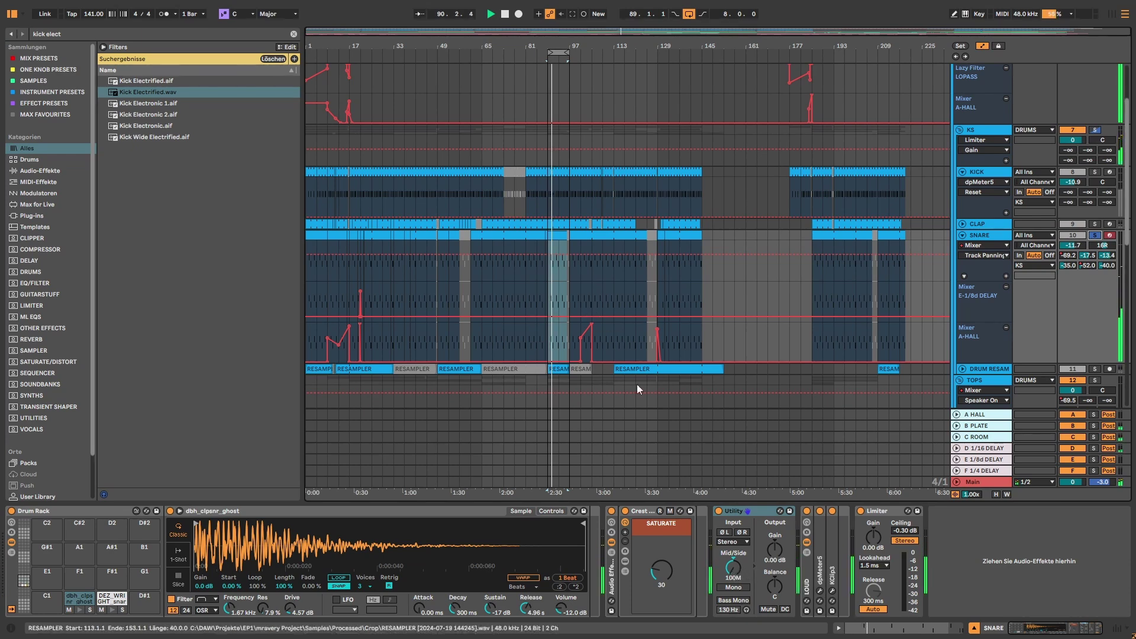
click(735, 569)
key(space)
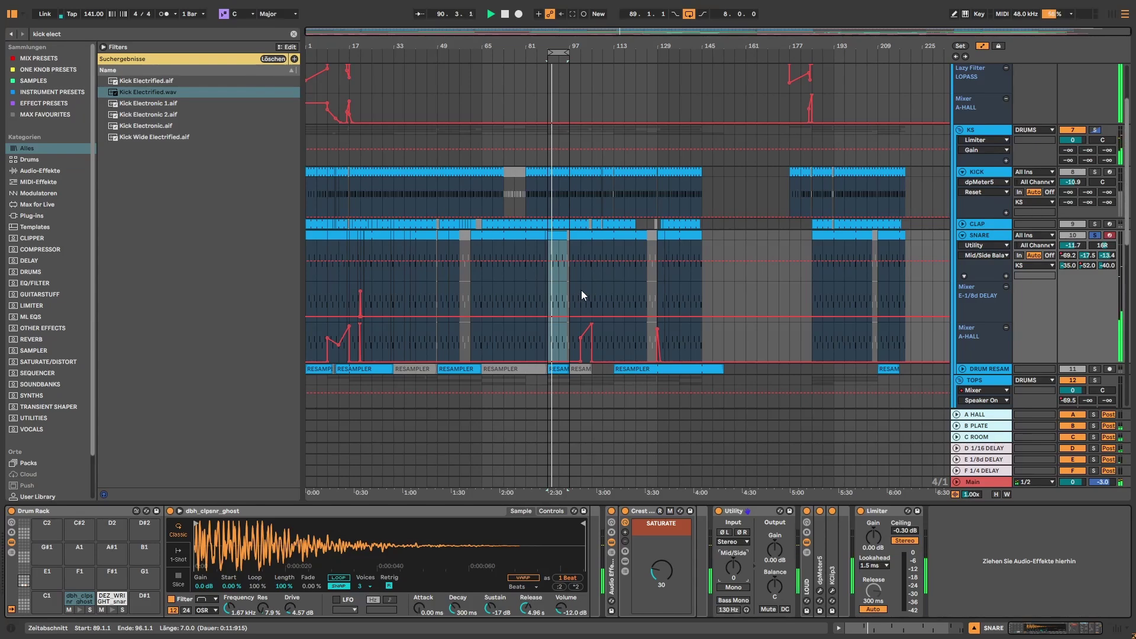
drag(733, 568, 733, 550)
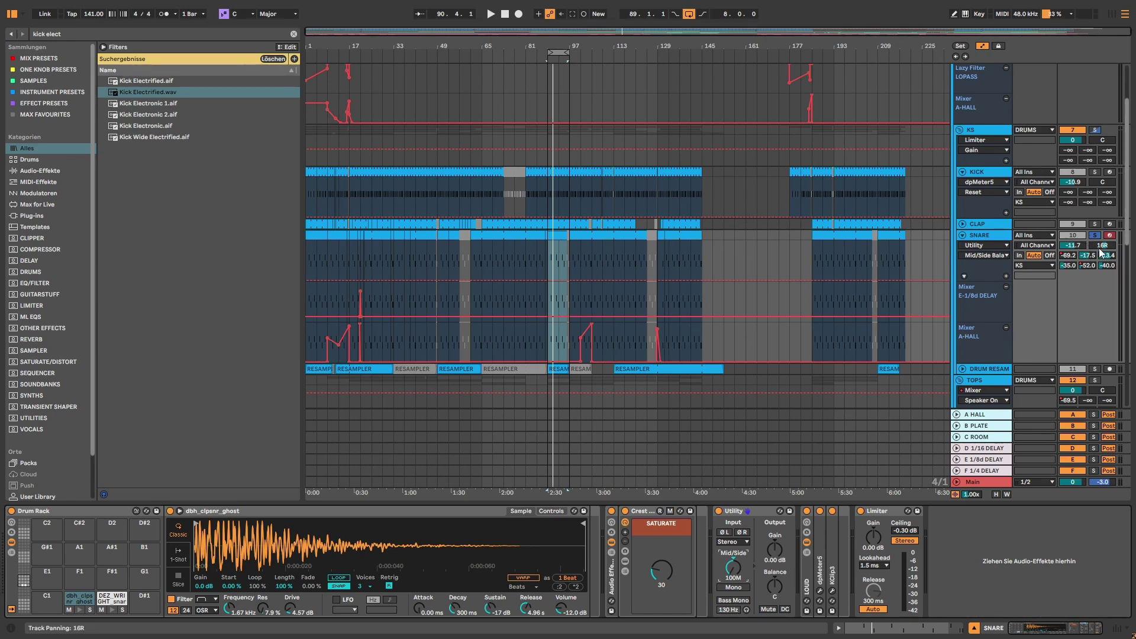
View the snare_timeless sample, compare the soloed SNARE with the Crest Reducer rack bypassed and active, and save the set.
click(112, 598)
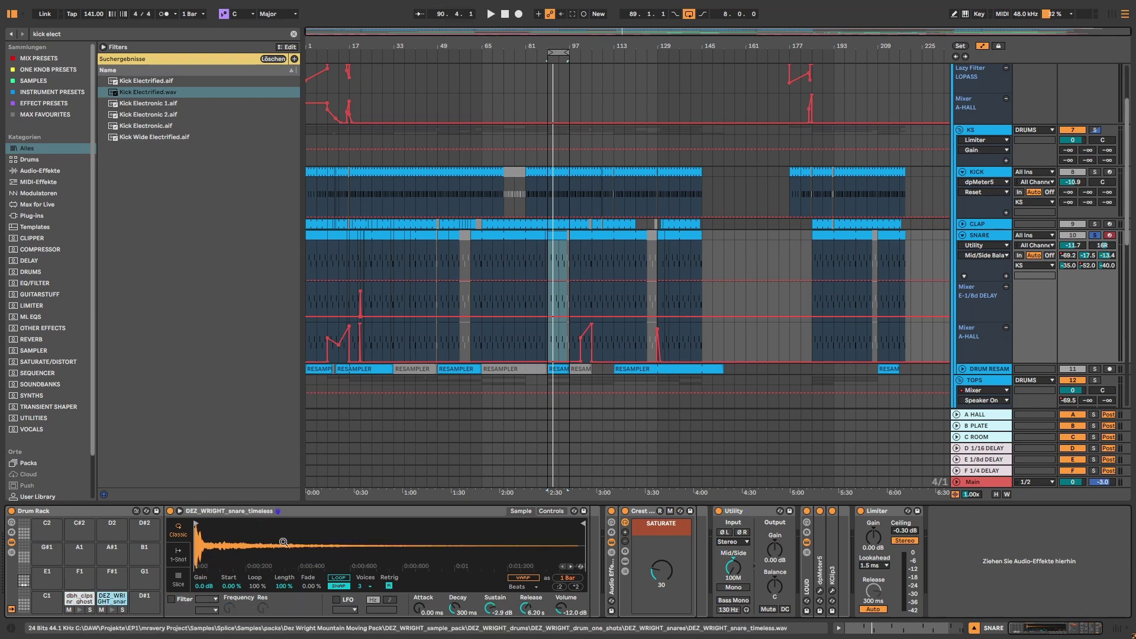
click(641, 513)
scroll(571, 219, down, 5)
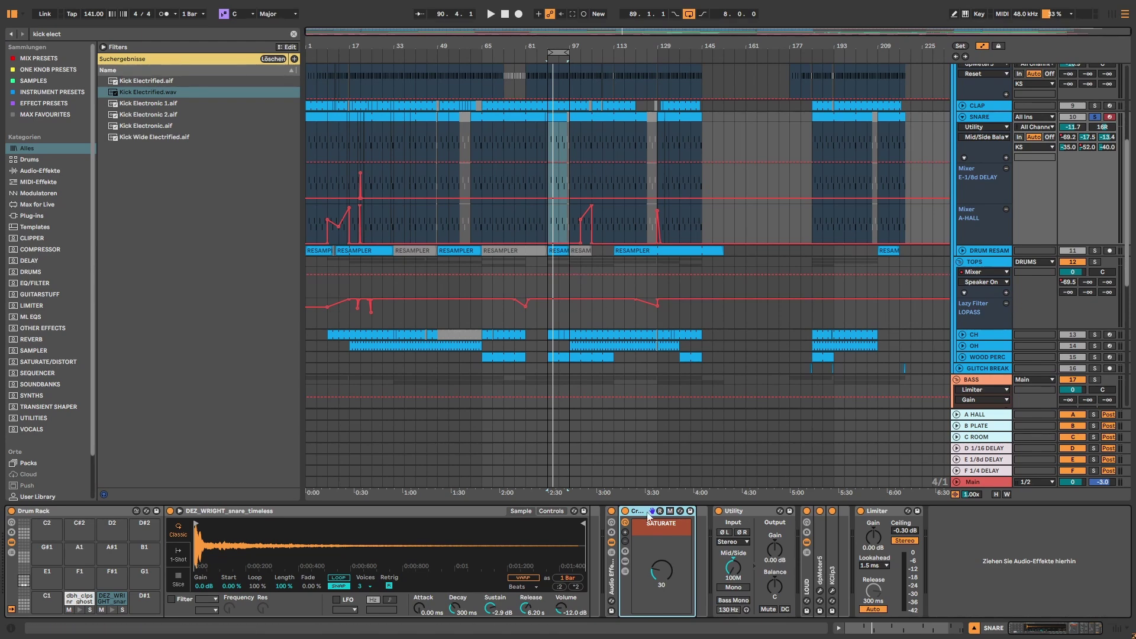
click(625, 510)
key(space)
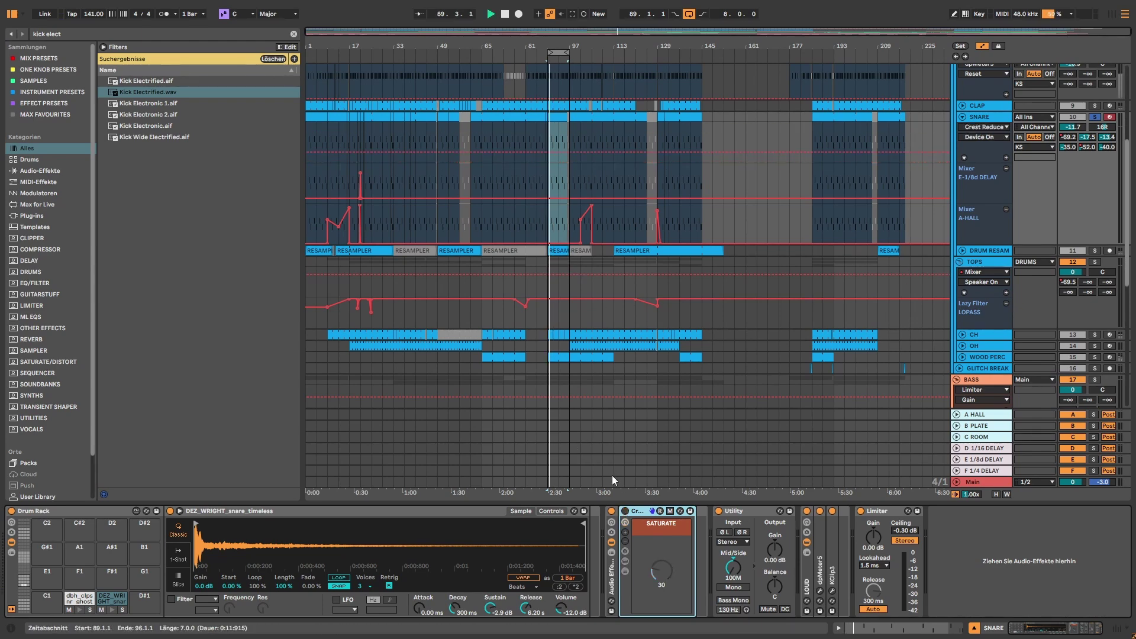
click(626, 511)
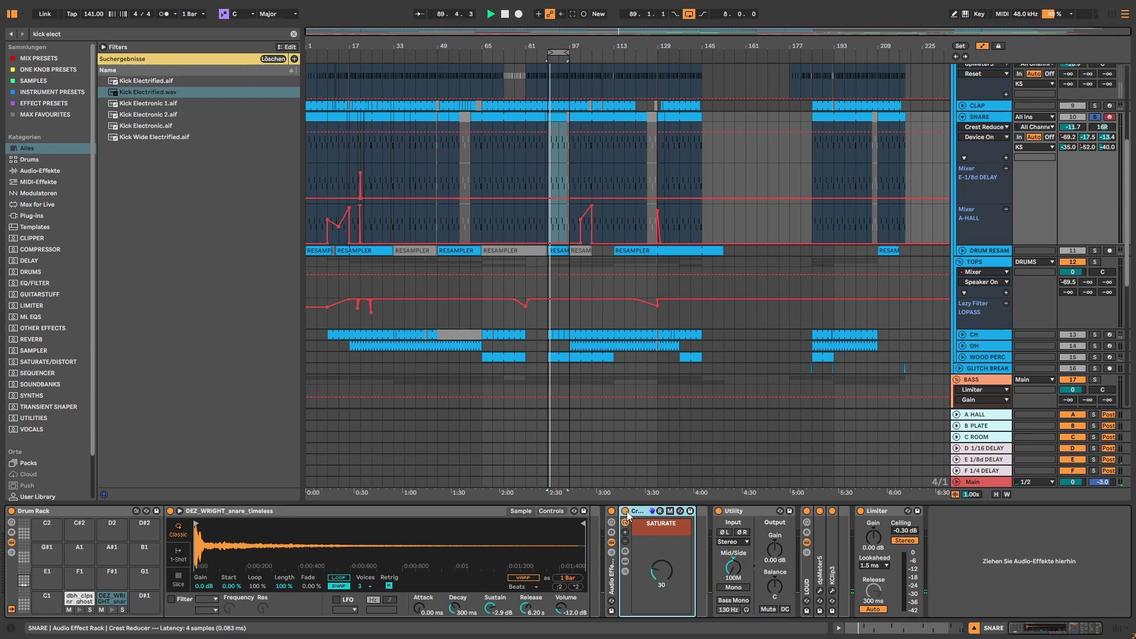
key(space)
key(ctrl+s)
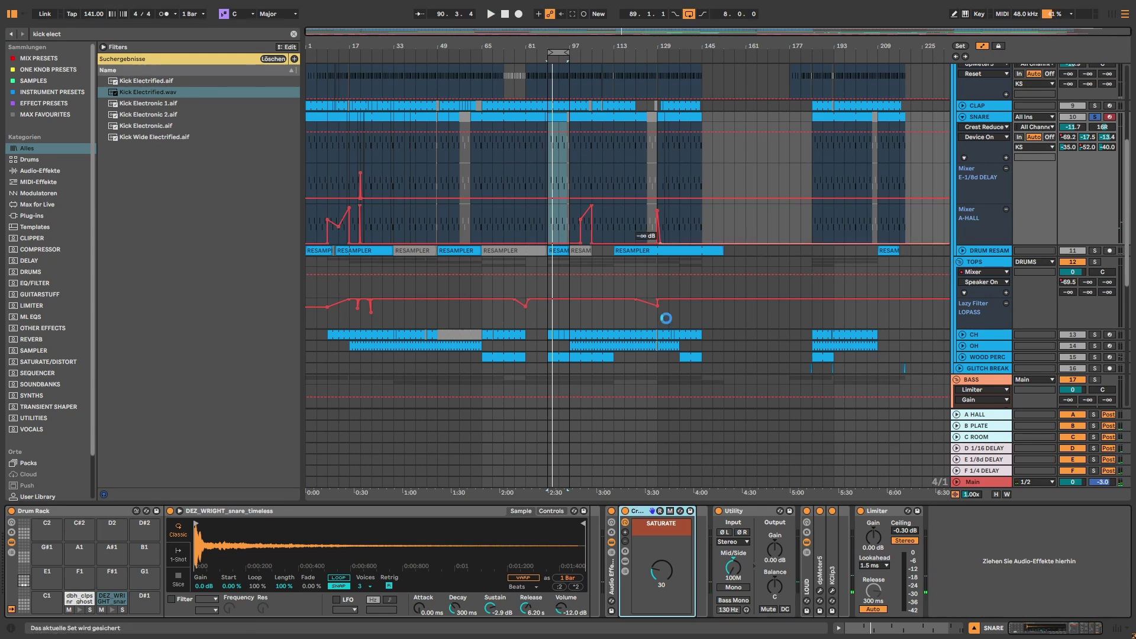
Unfold and solo the DRUM RESAMPLE track and place the insert marker at bar 89.
click(991, 254)
click(1094, 251)
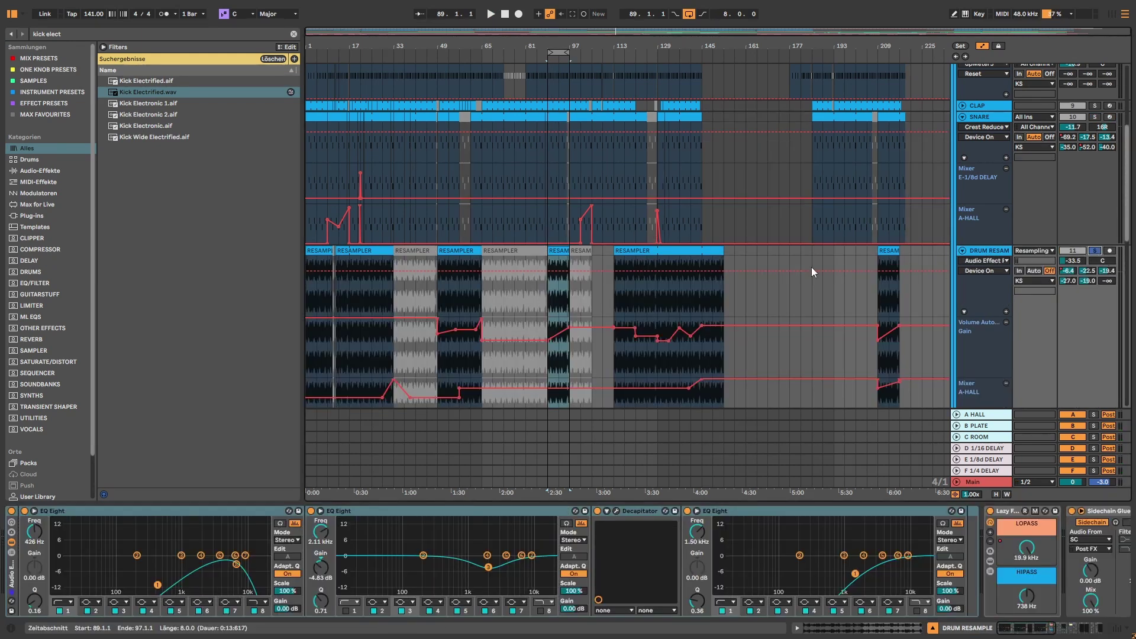
click(549, 267)
Play the DRUM RESAMPLE track and compare it with its first Audio Effect Rack bypassed and active.
key(space)
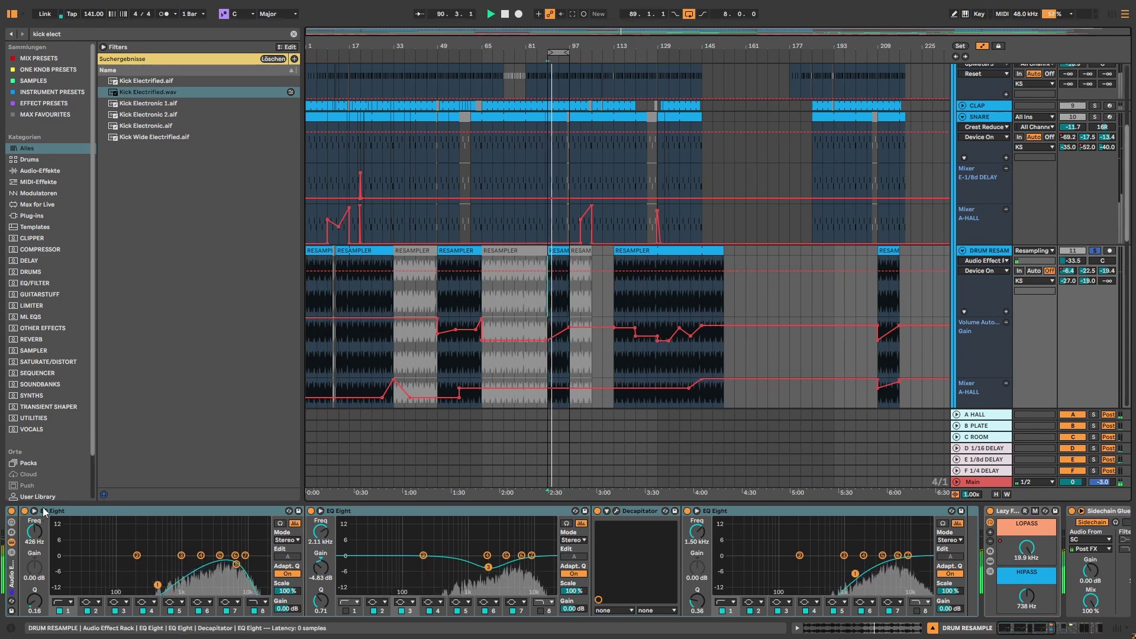
click(11, 512)
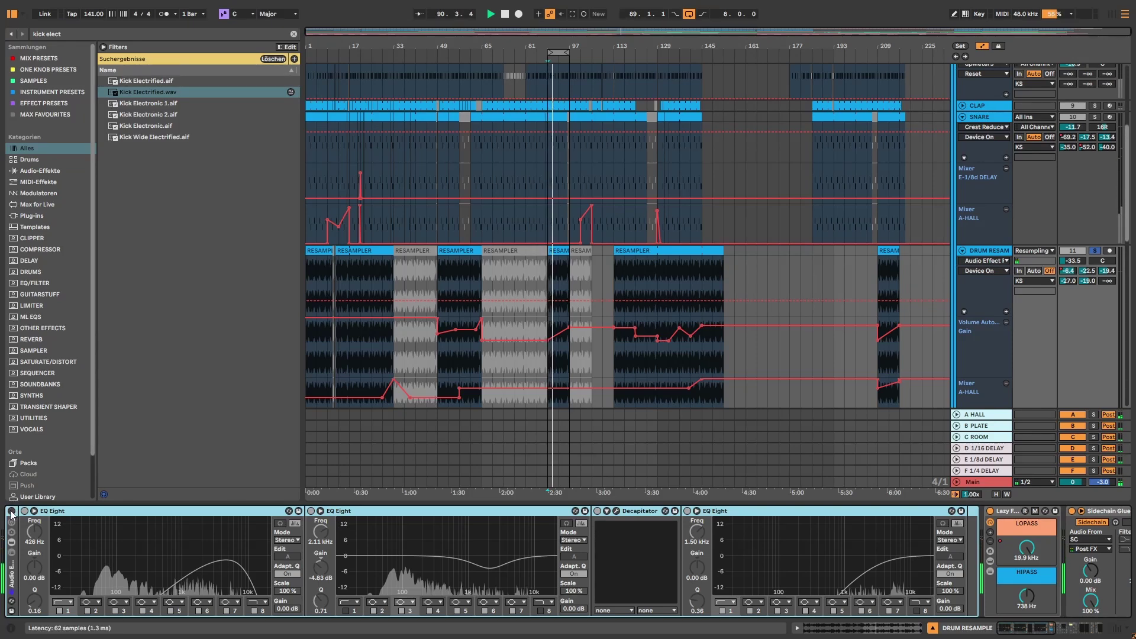
click(11, 511)
Open the DRUM RESAMPLE track's Decapitator window and compare the playing sound with the plug-in bypassed and active.
click(616, 511)
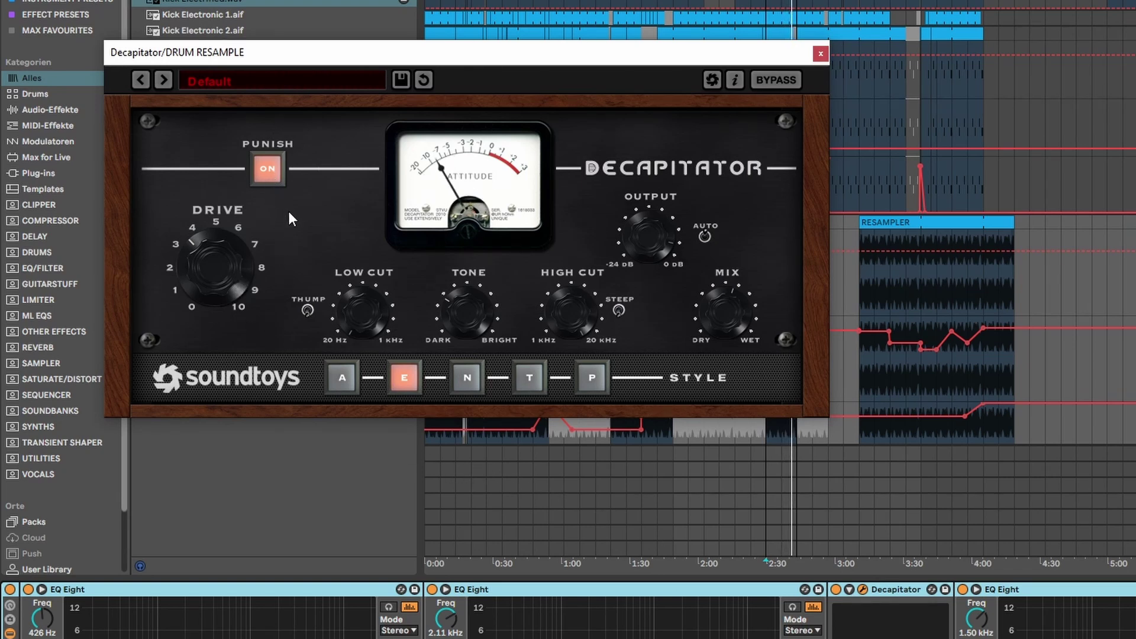
click(836, 590)
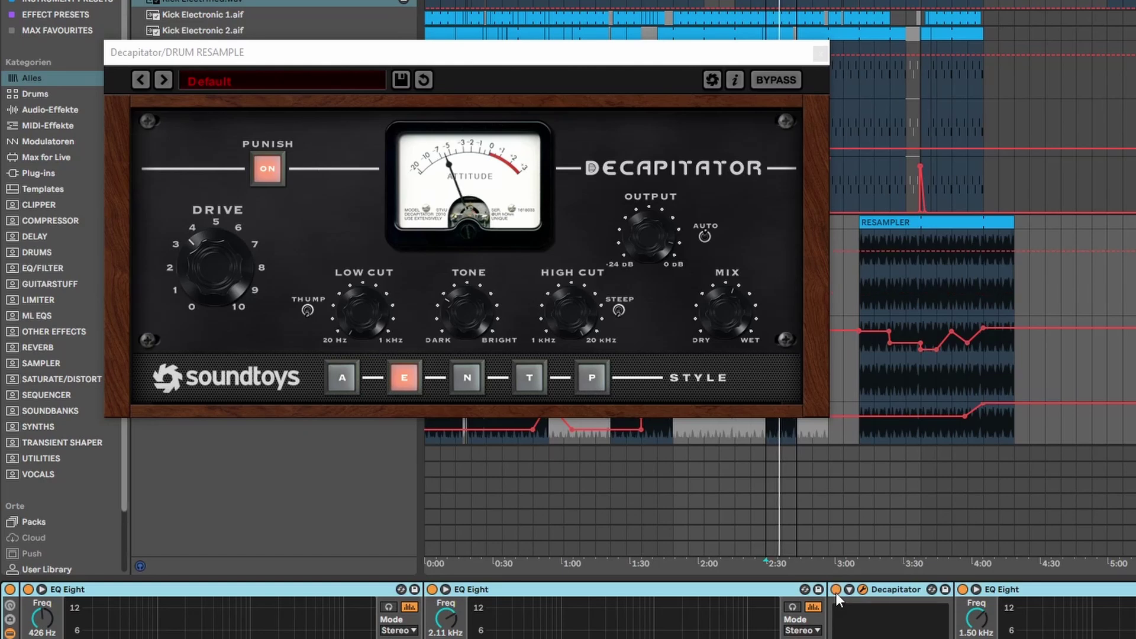
click(836, 589)
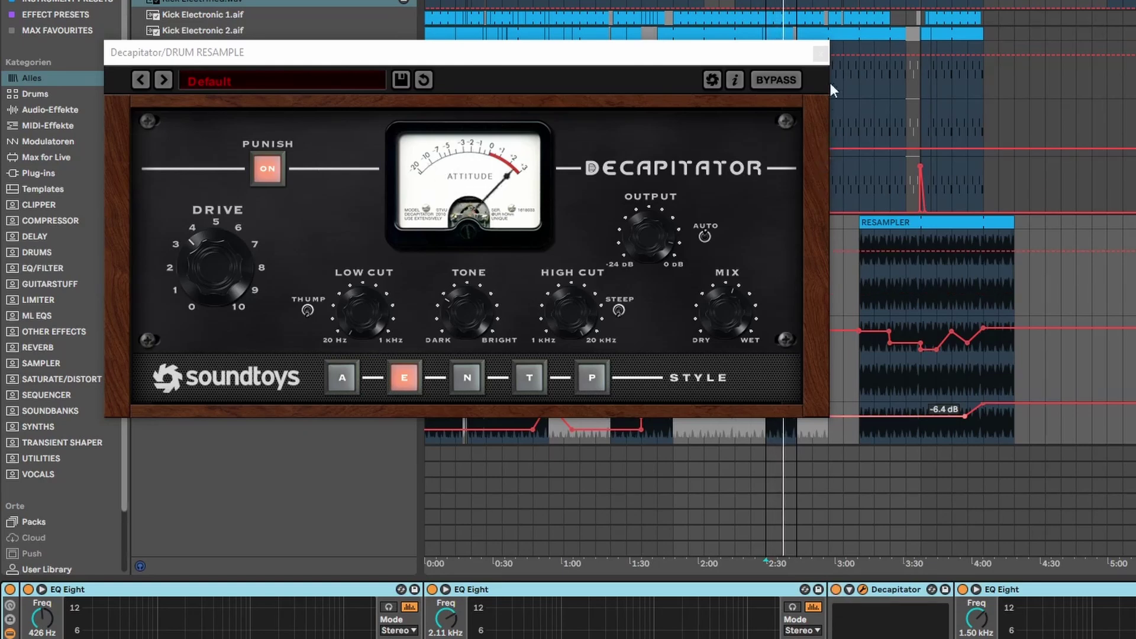
Close the Decapitator window, fold the DRUM RESAMPLE track's Sidechain Glue Compressor and EQ Eight, and unsolo the track.
click(822, 52)
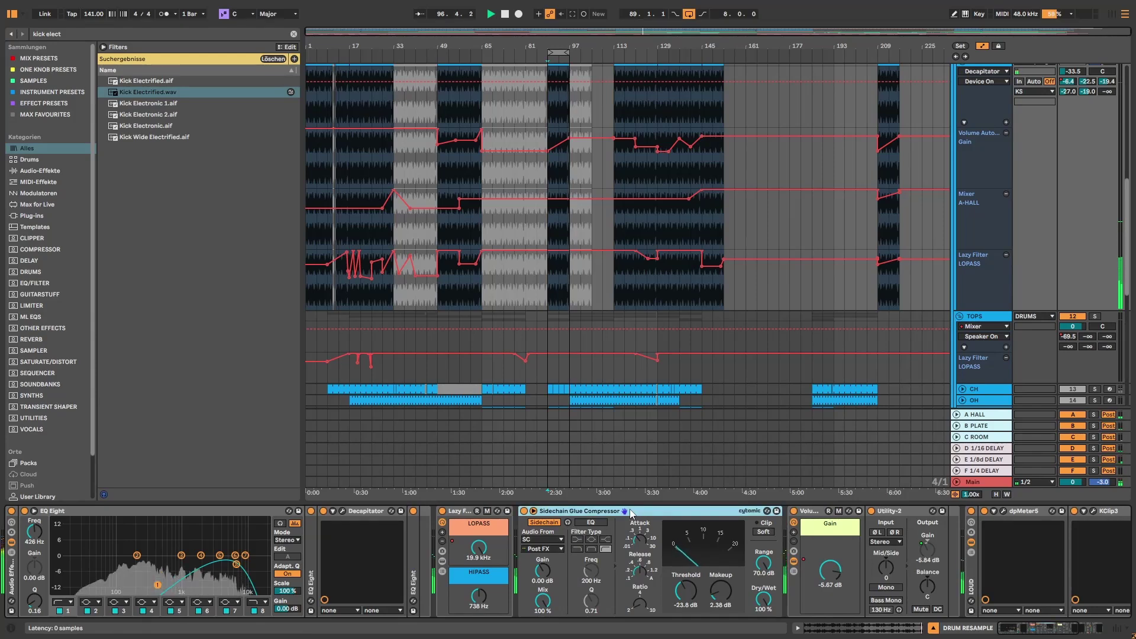
double_click(630, 510)
double_click(138, 516)
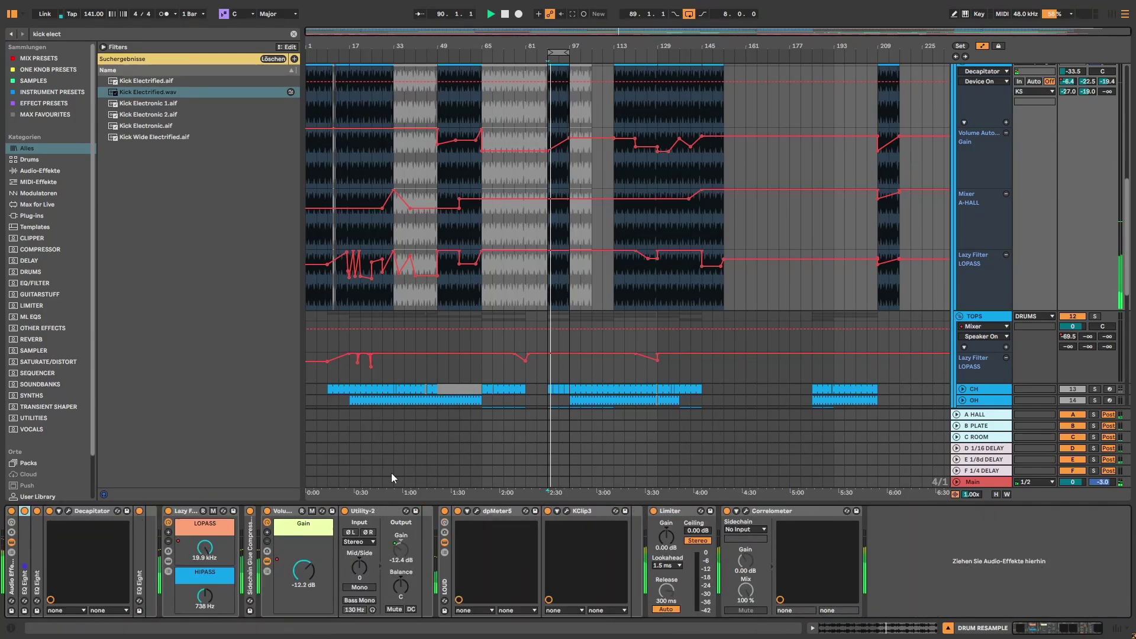
scroll(984, 211, up, 3)
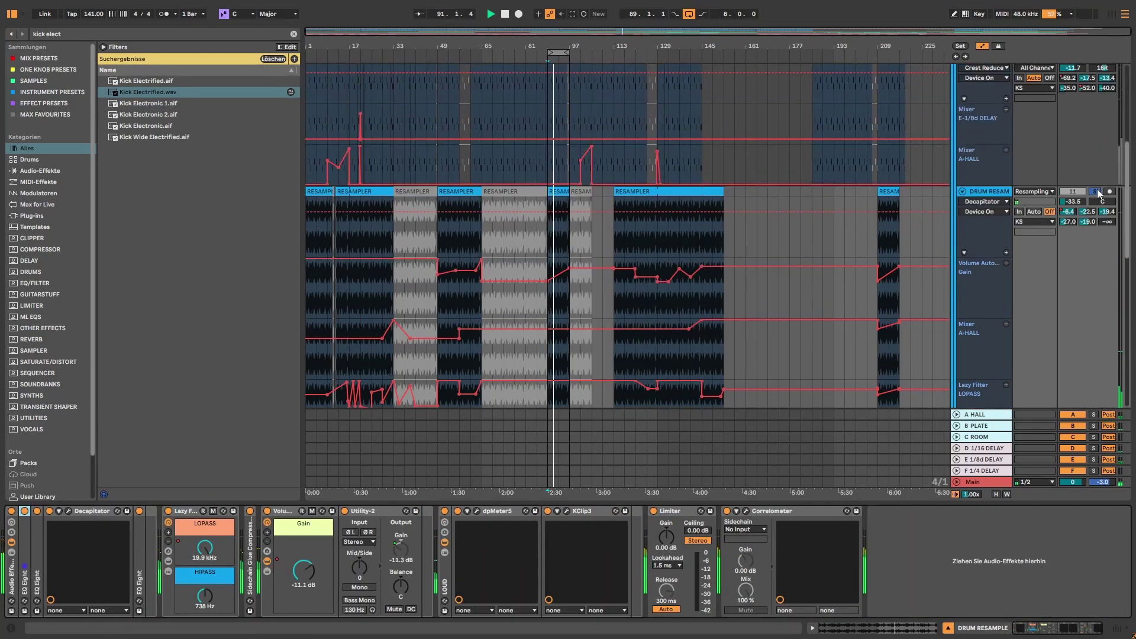
Select the CH track, solo the TOPS group and play the looped section from bar 97.
scroll(605, 271, down, 5)
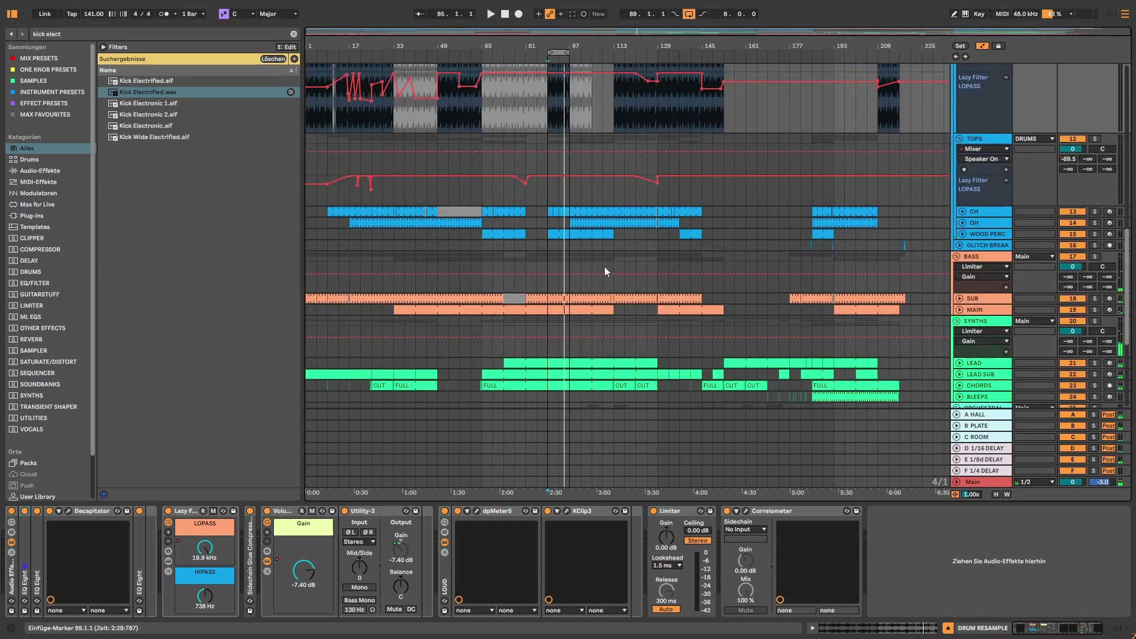
scroll(981, 278, up, 3)
click(981, 281)
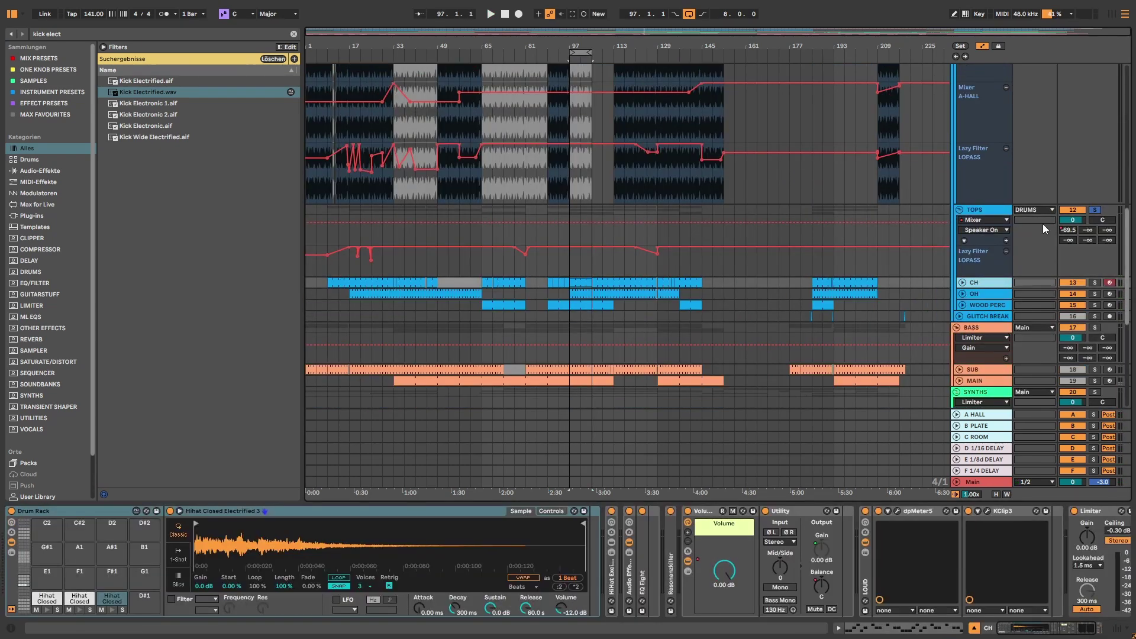
key(space)
mouse_move(657, 254)
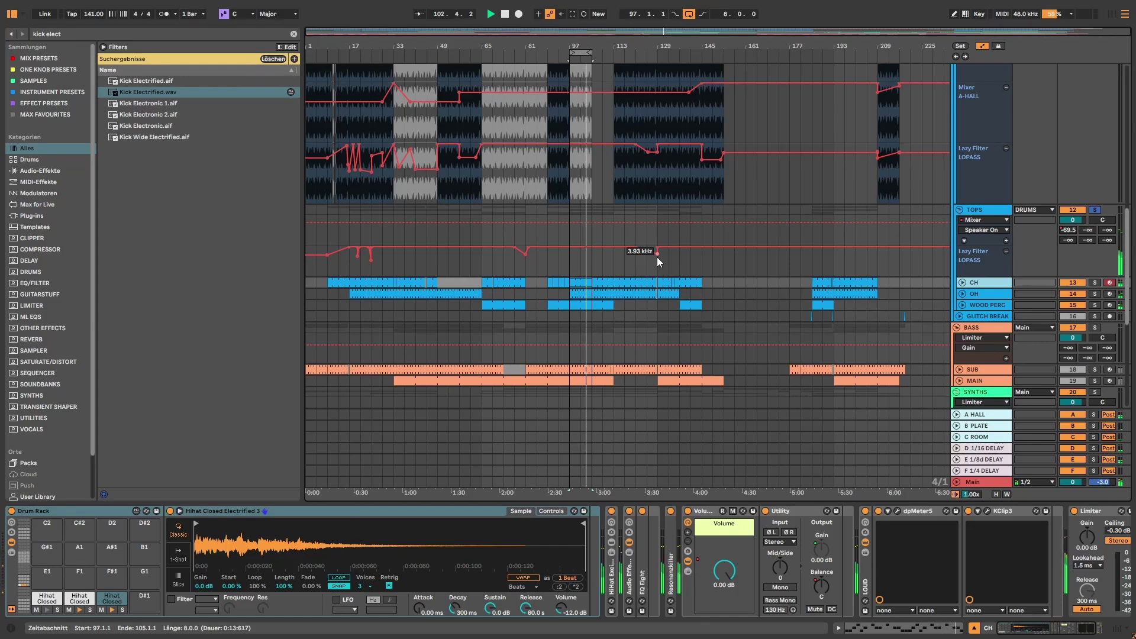
key(space)
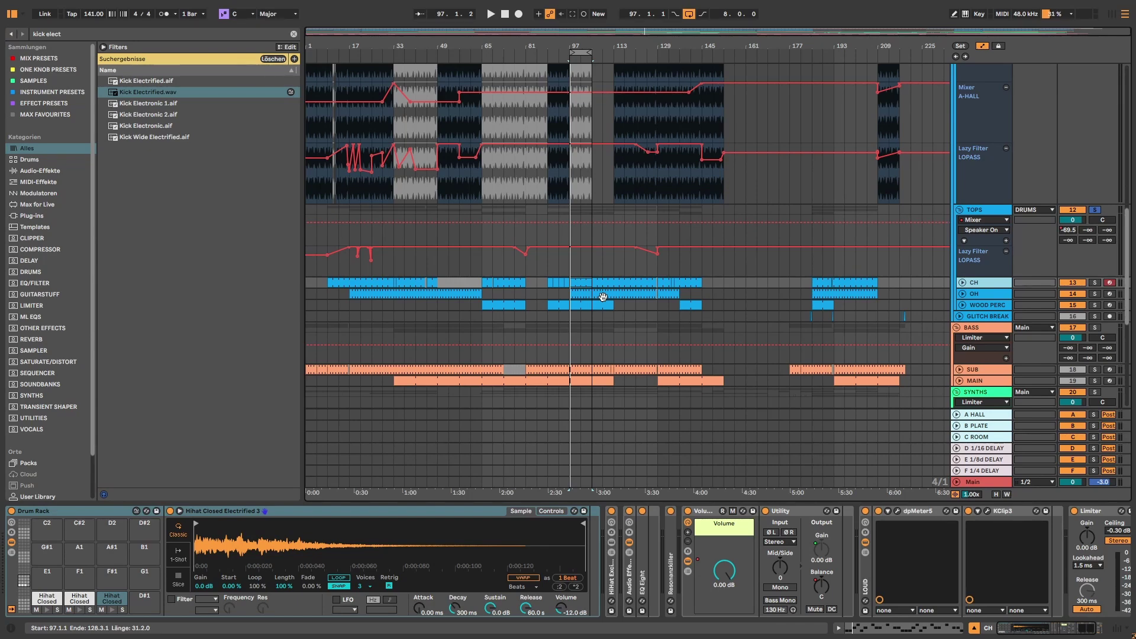
Place the insert marker at bar 97 and play the song from there, toggling the TOPS group's solo.
scroll(603, 297, down, 10)
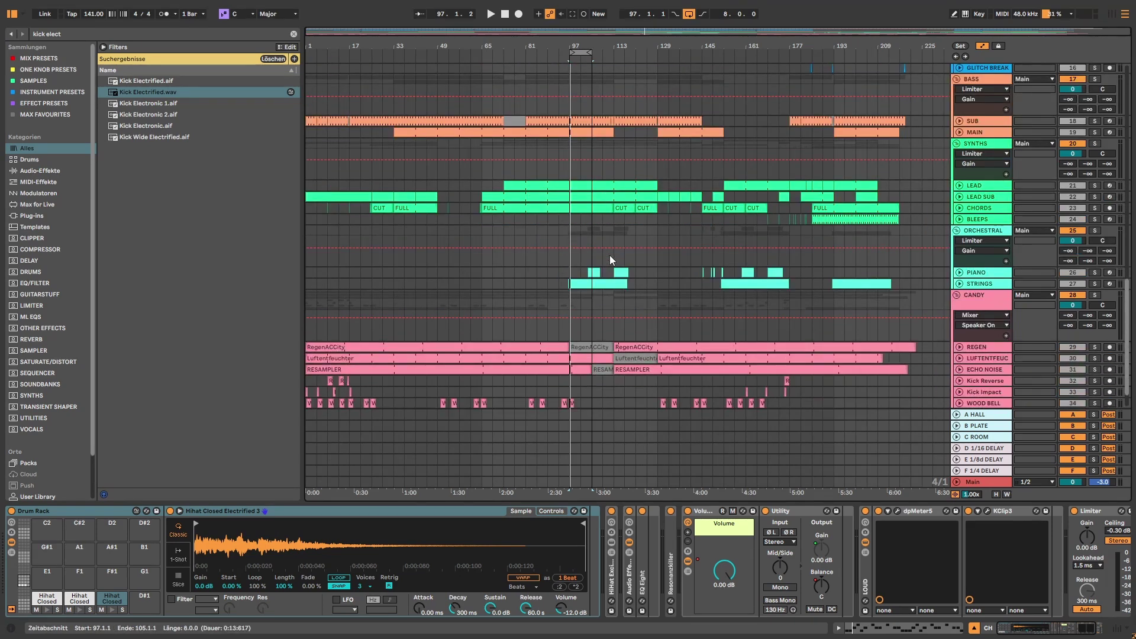
scroll(612, 254, up, 5)
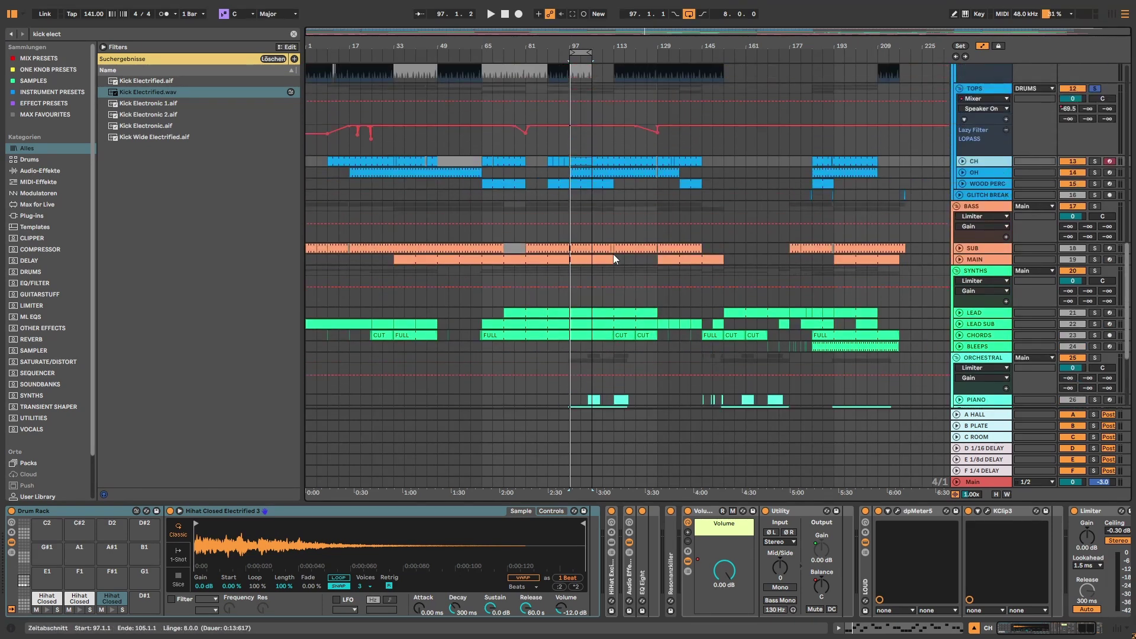
click(574, 277)
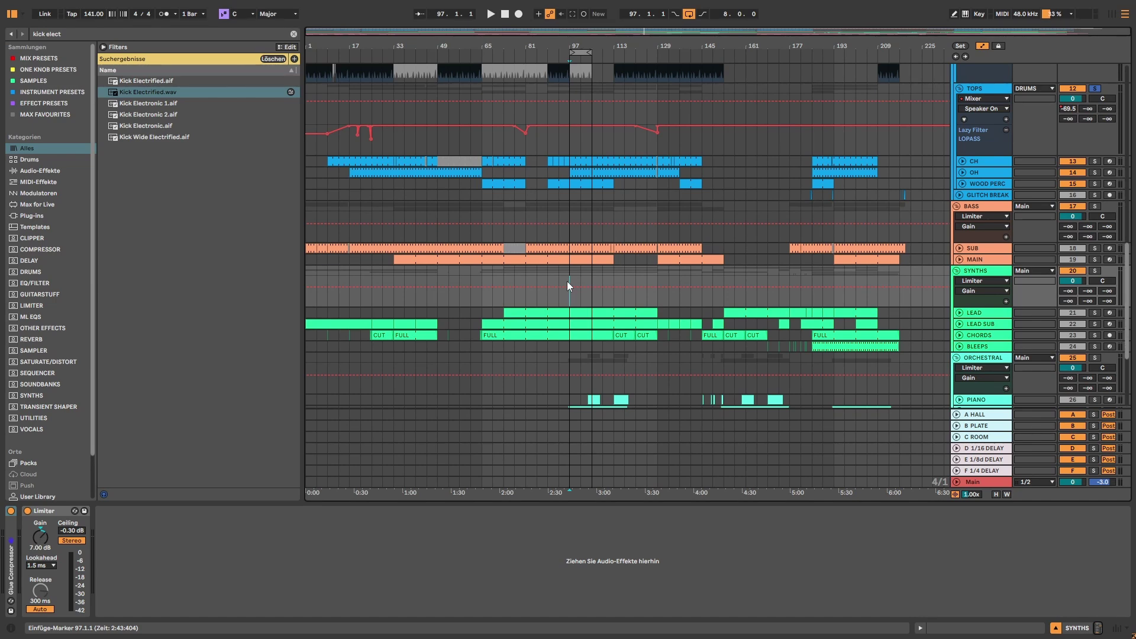
scroll(1095, 140, up, 2)
click(1094, 136)
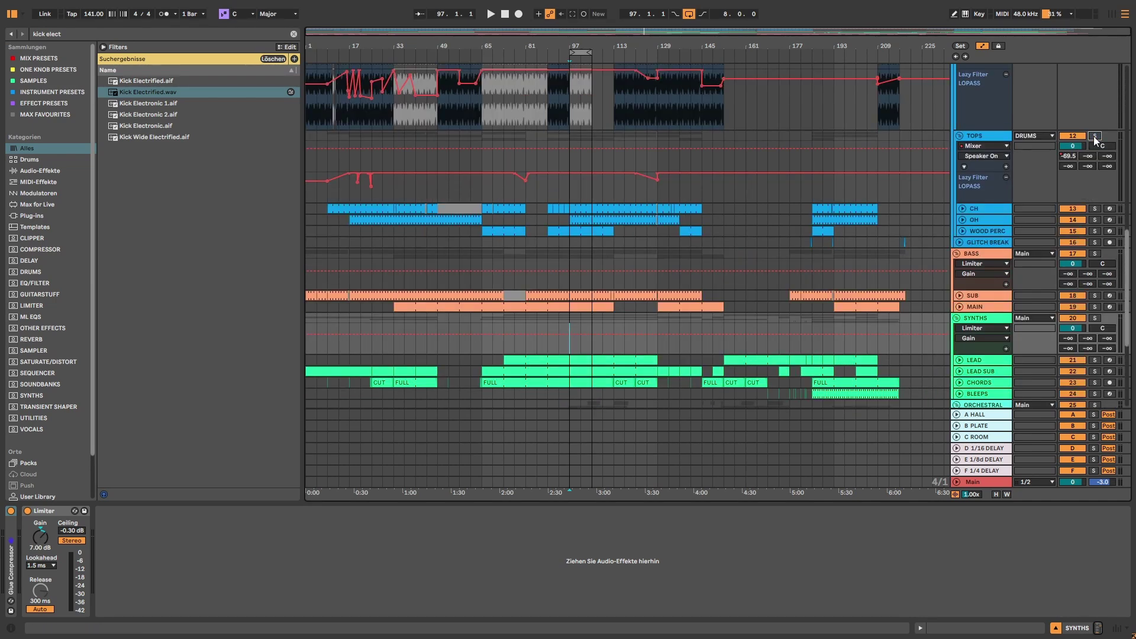
key(space)
View the samples and device chains of the CH, OH and WOOD PERC tracks during playback.
click(981, 211)
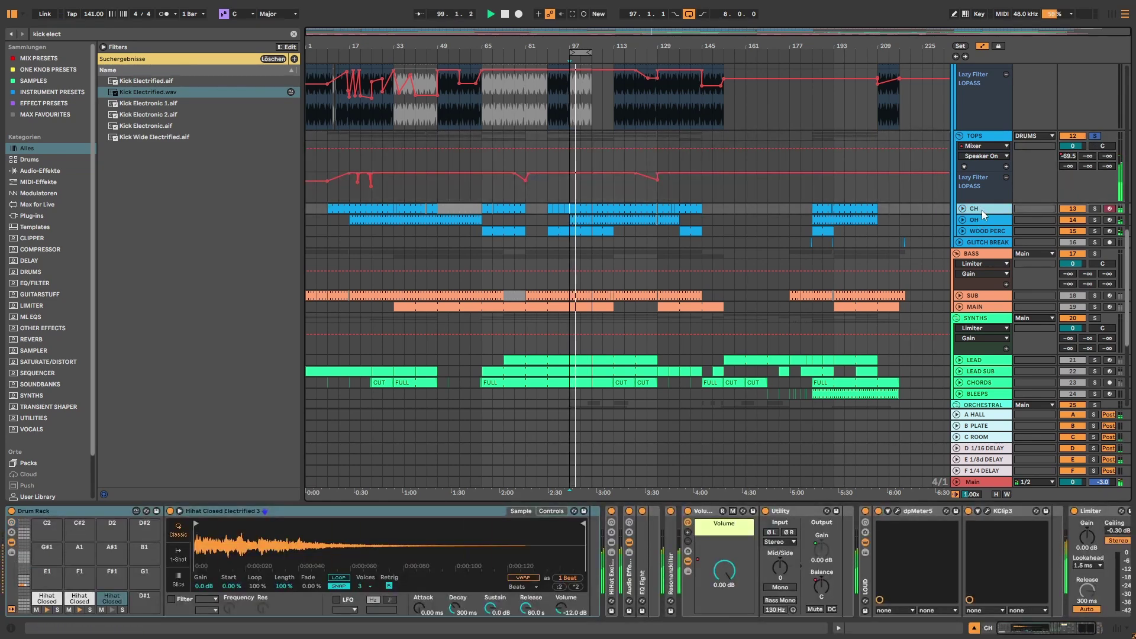
click(976, 219)
click(981, 231)
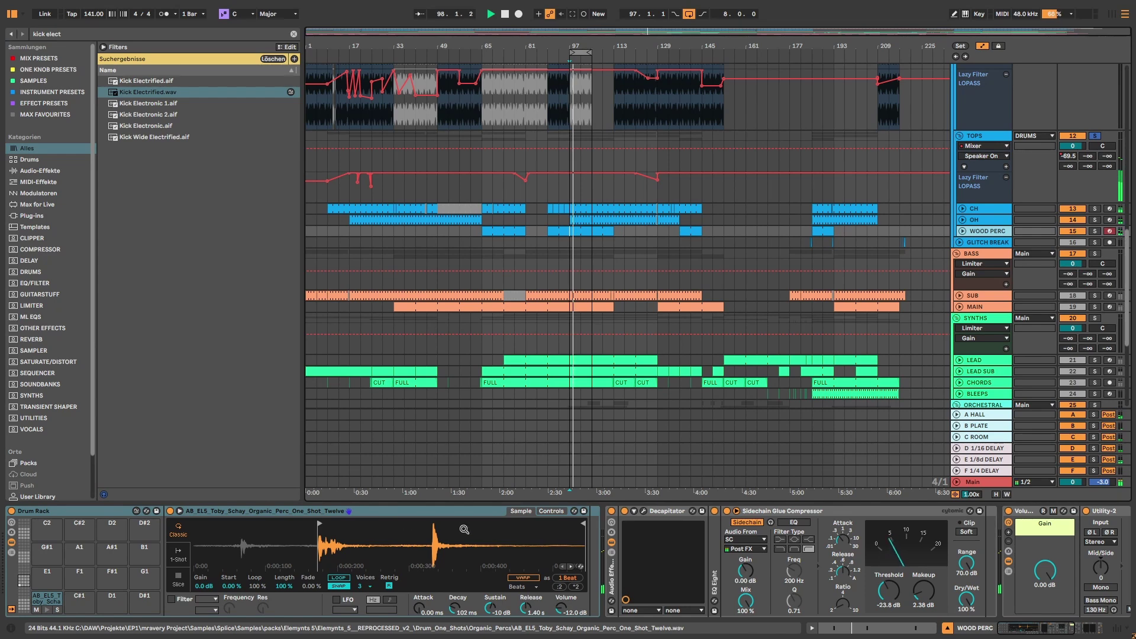
click(286, 510)
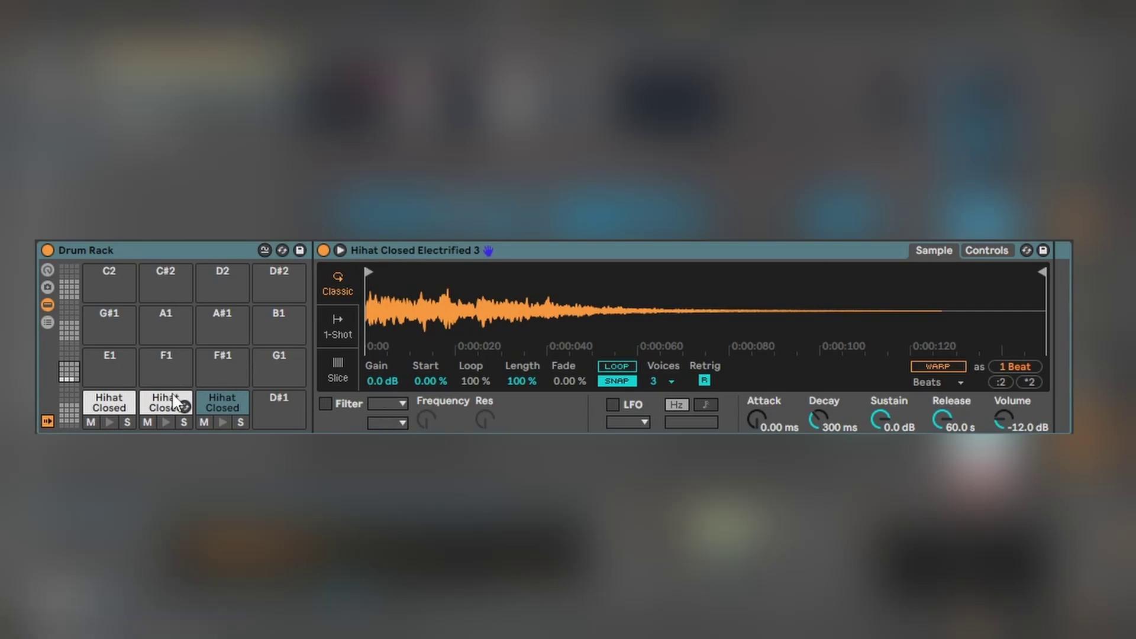
Show the samples on the closed hi-hat pads of the CH track's Drum Rack, including Hihat Closed Casual Phase.
click(155, 400)
click(117, 399)
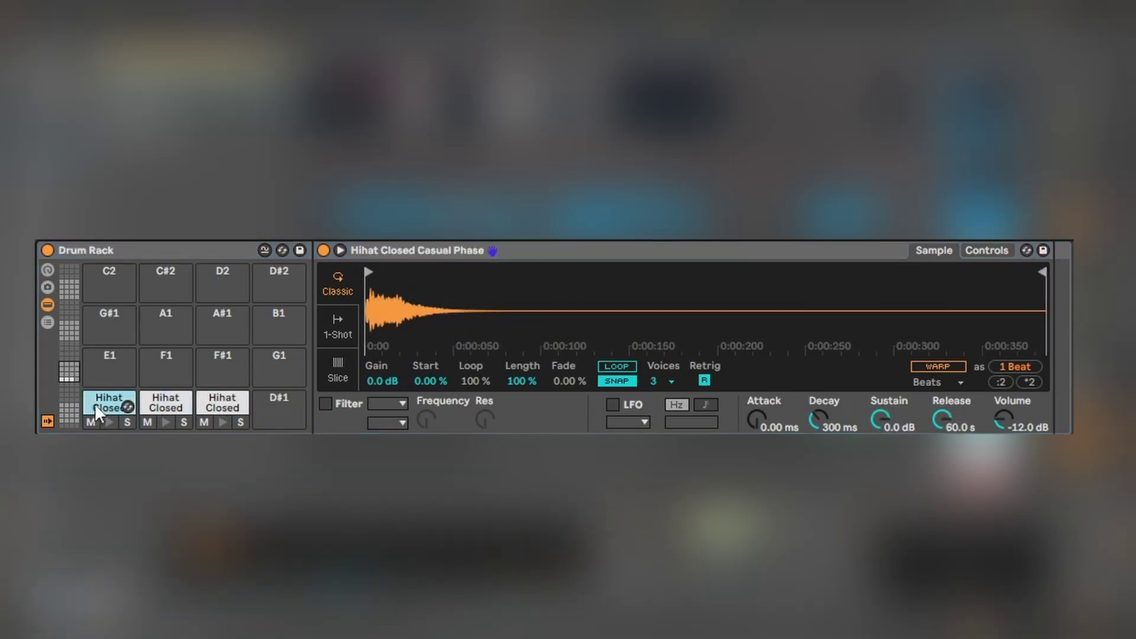
click(176, 402)
click(121, 402)
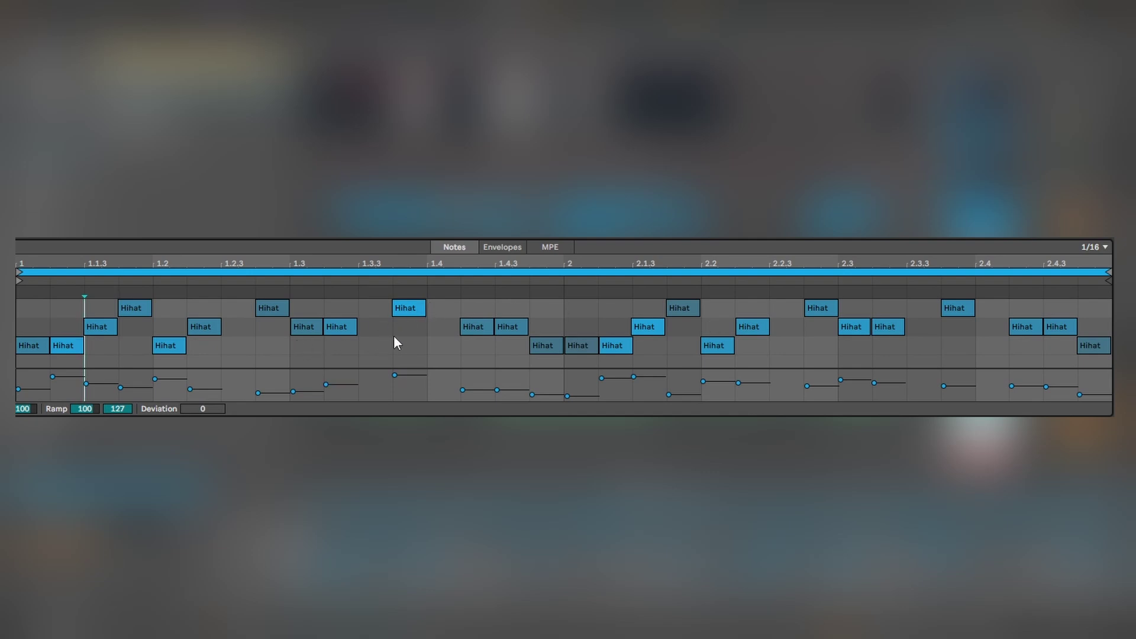
Examine the timing of the CH clip's hi-hat notes around 1.4.2 against the grid, return to the full clip and stop playback.
drag(496, 264, 496, 338)
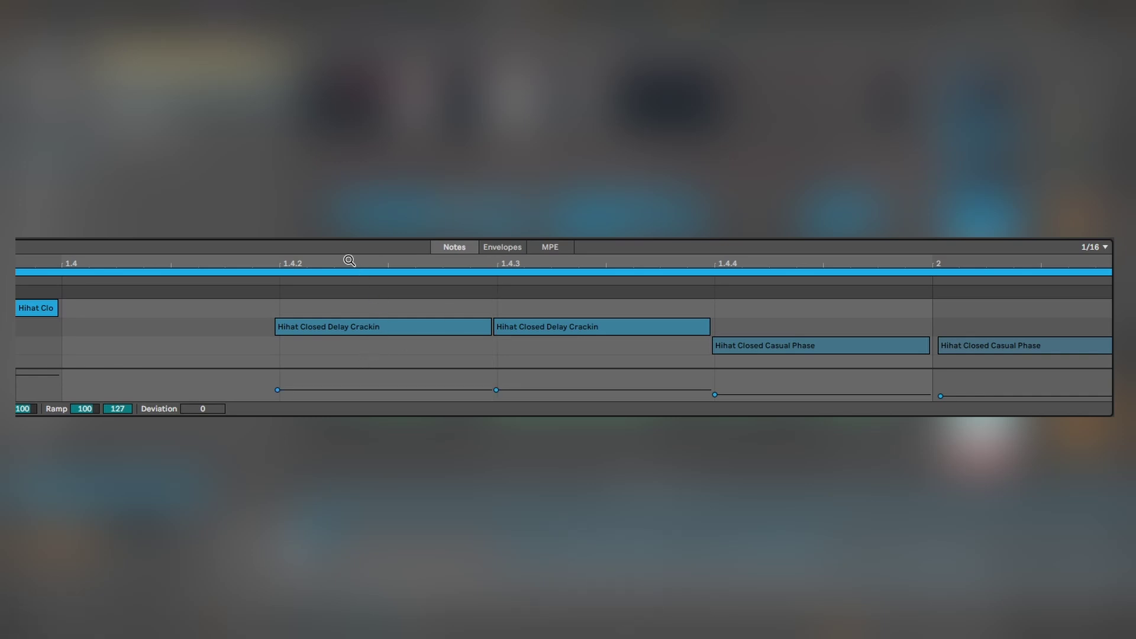
drag(282, 265, 282, 189)
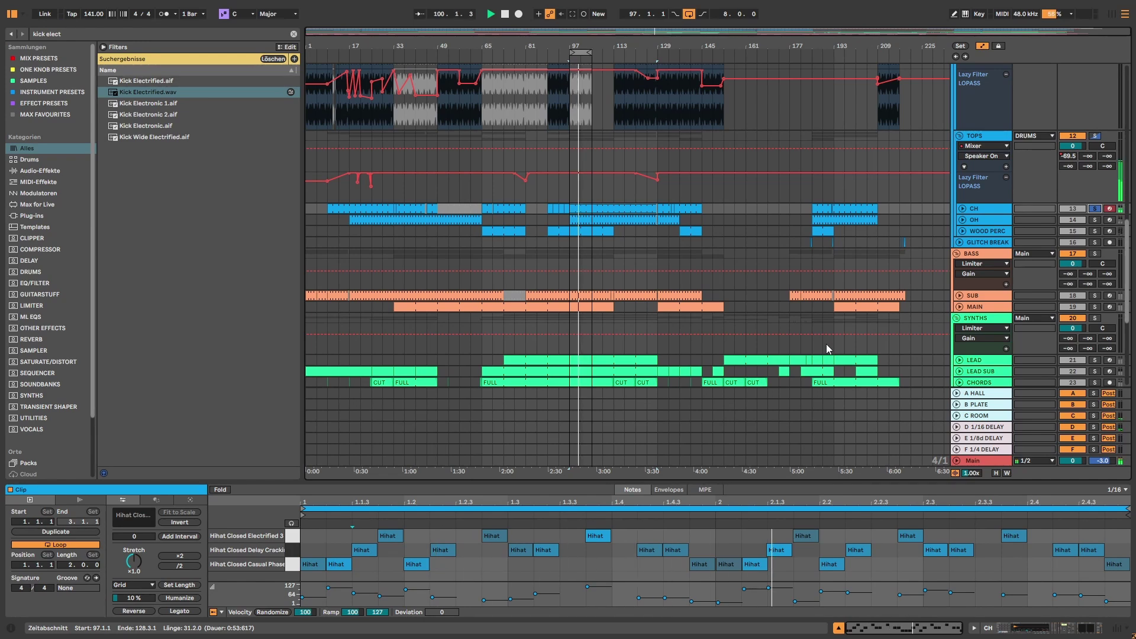
key(space)
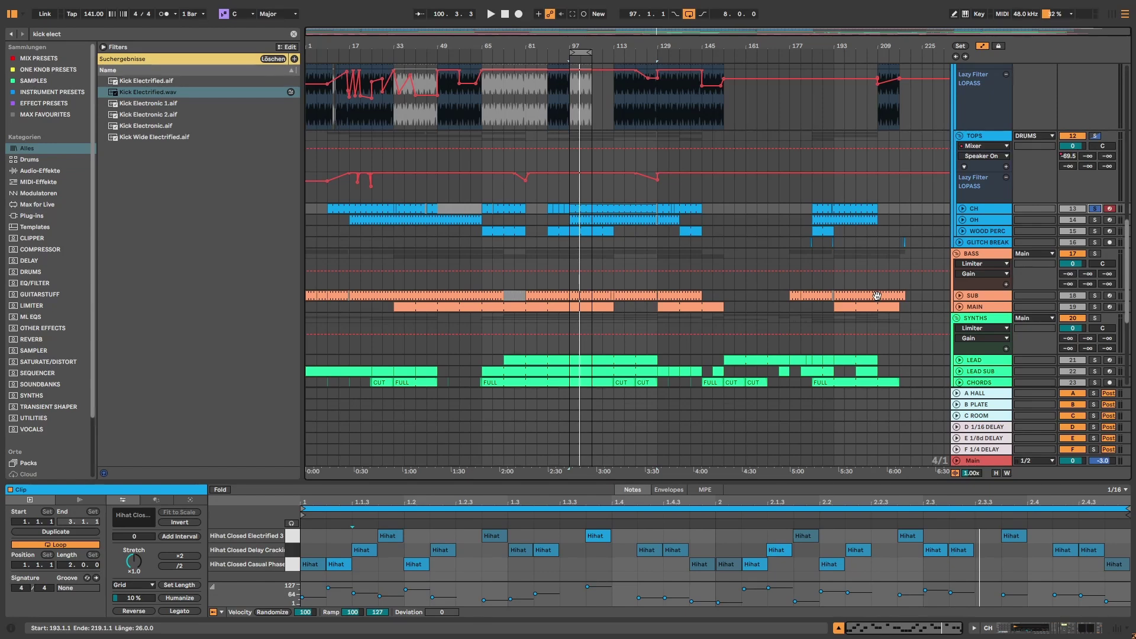
Unfold the CH track's HiHat Exciter rack with its internal devices, inspect the Saturator and Vocoder, and check the separate EQ Eight behind the rack.
key(shift+Tab)
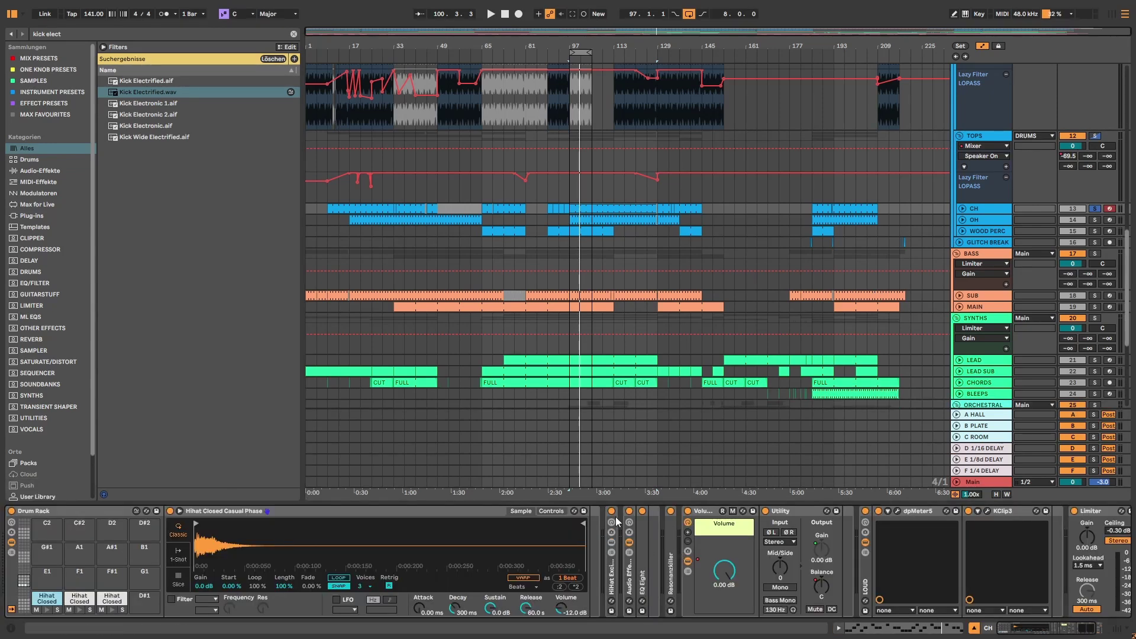
double_click(615, 520)
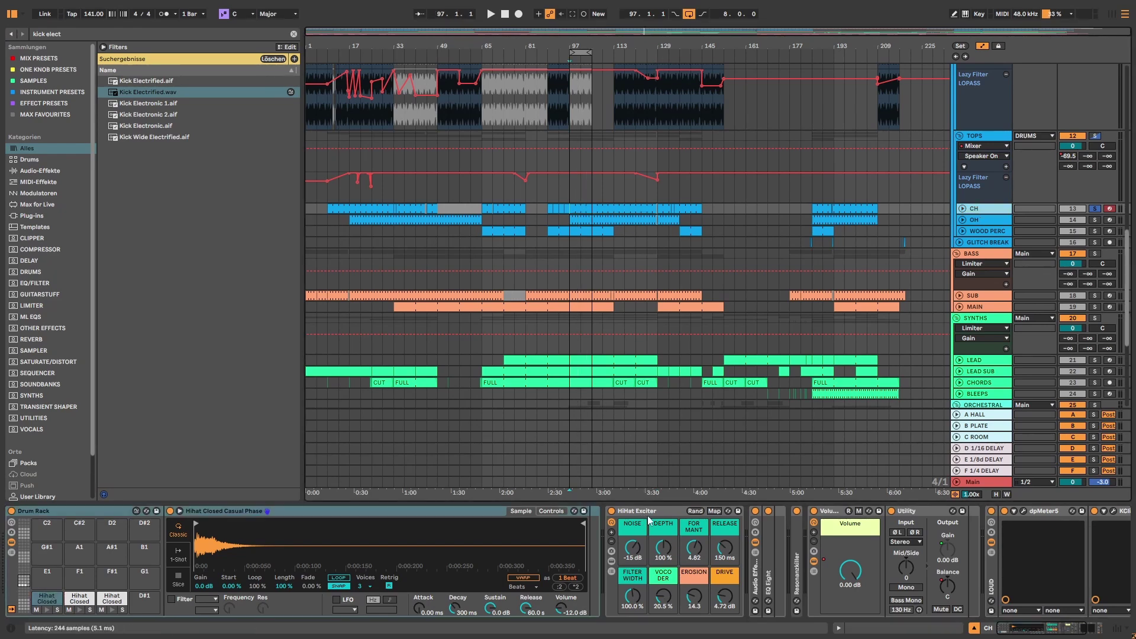
click(643, 511)
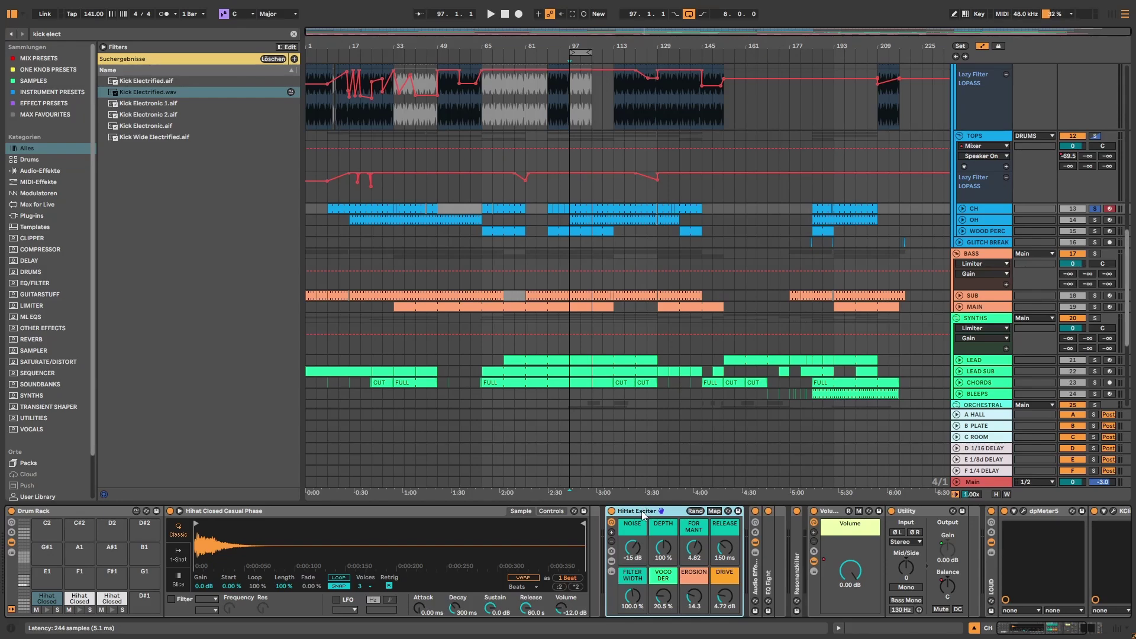
click(612, 561)
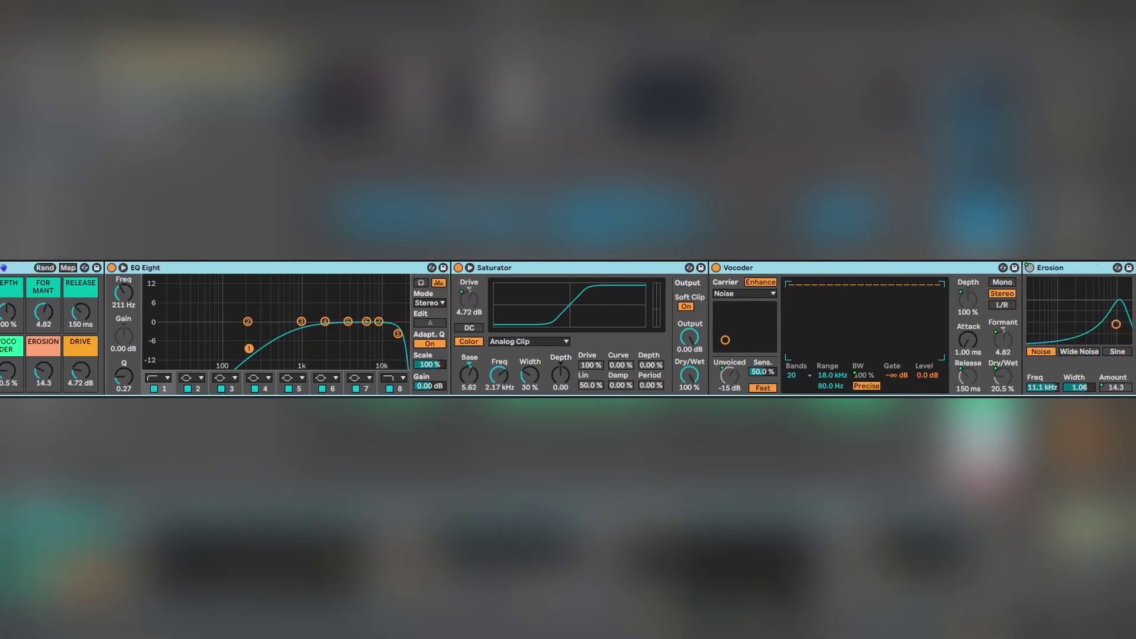
click(515, 269)
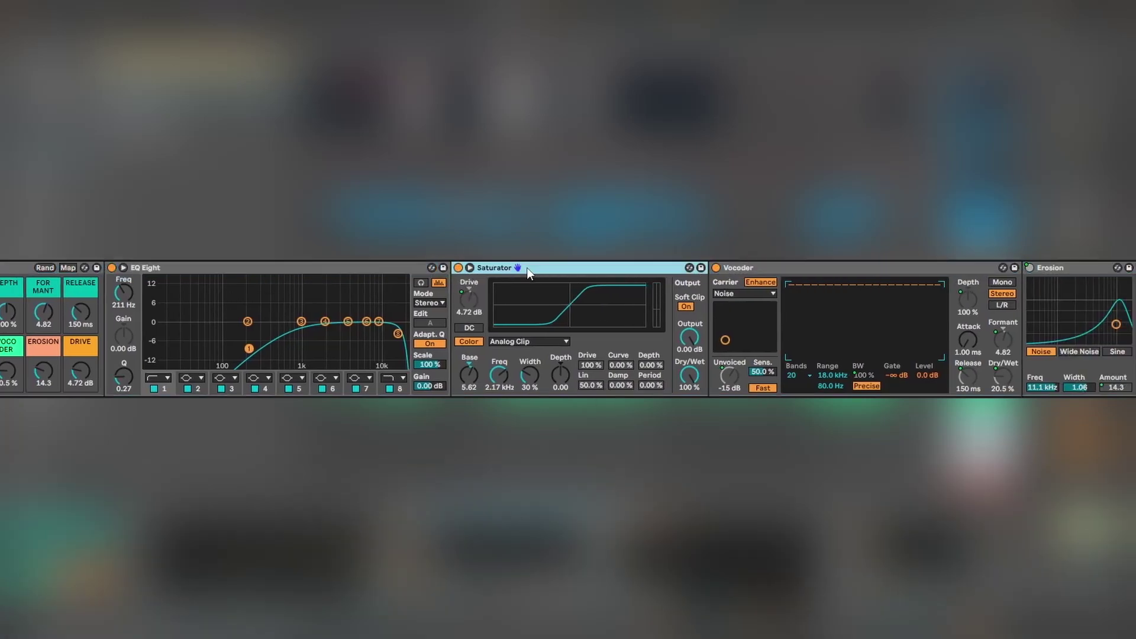
click(747, 270)
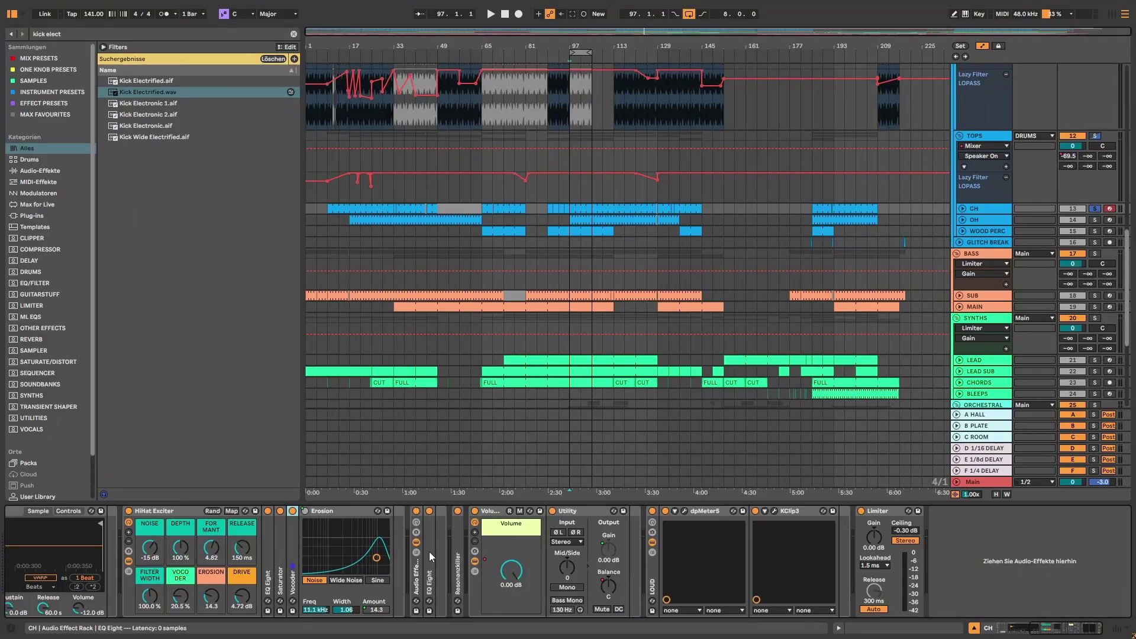
click(428, 551)
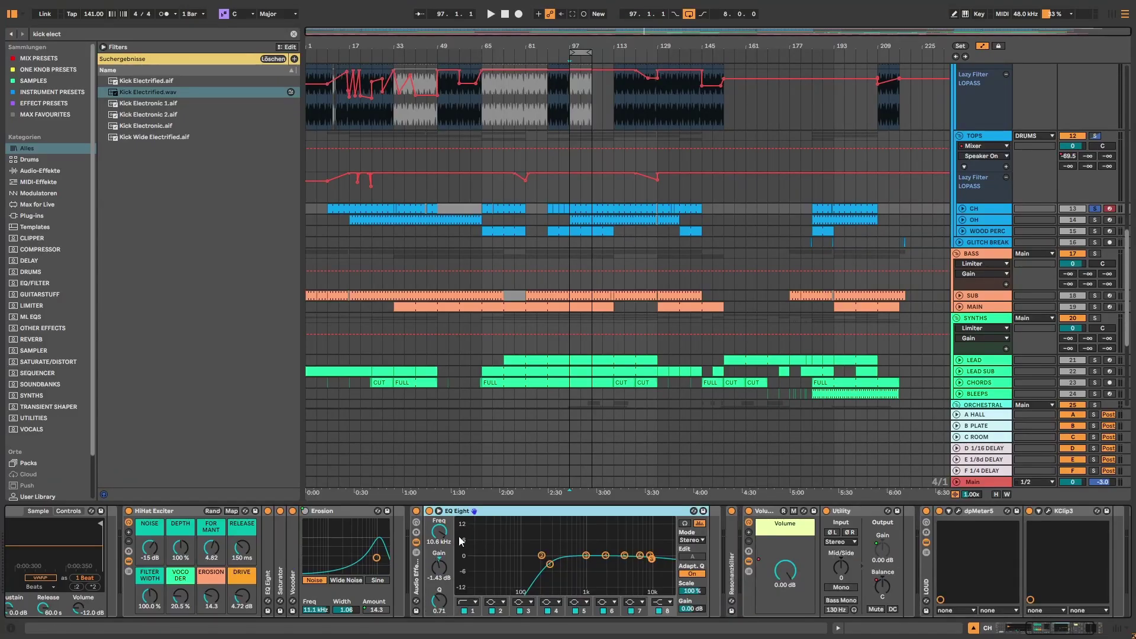
double_click(487, 512)
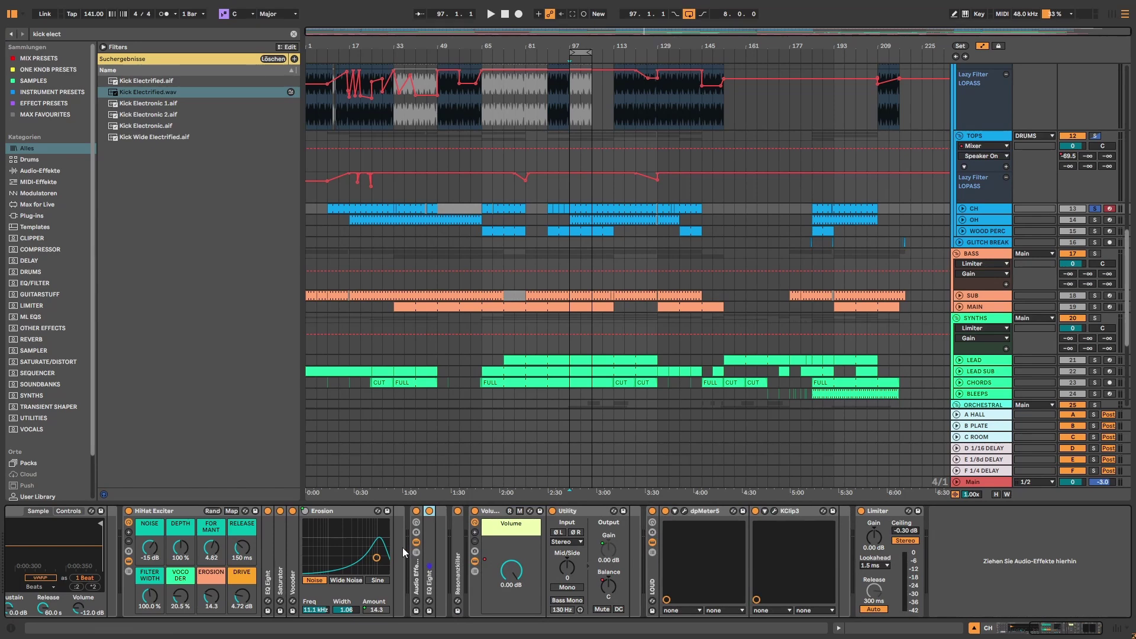
Play the soloed CH track from bar 97 and compare it with the HiHat Exciter rack bypassed and active.
drag(1080, 626, 1041, 627)
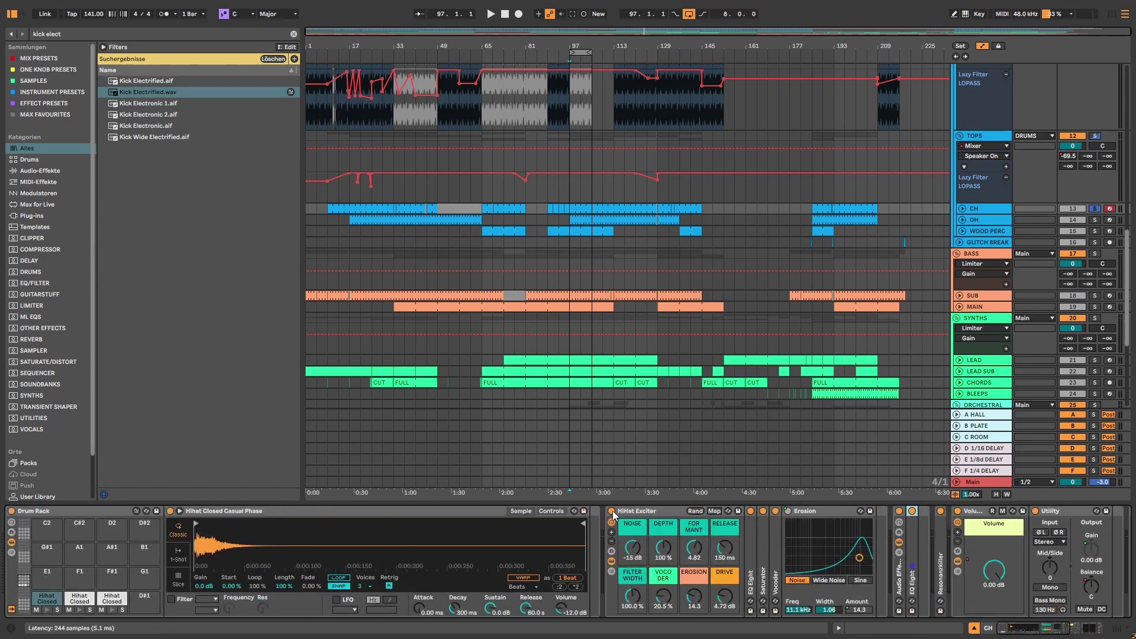
click(573, 241)
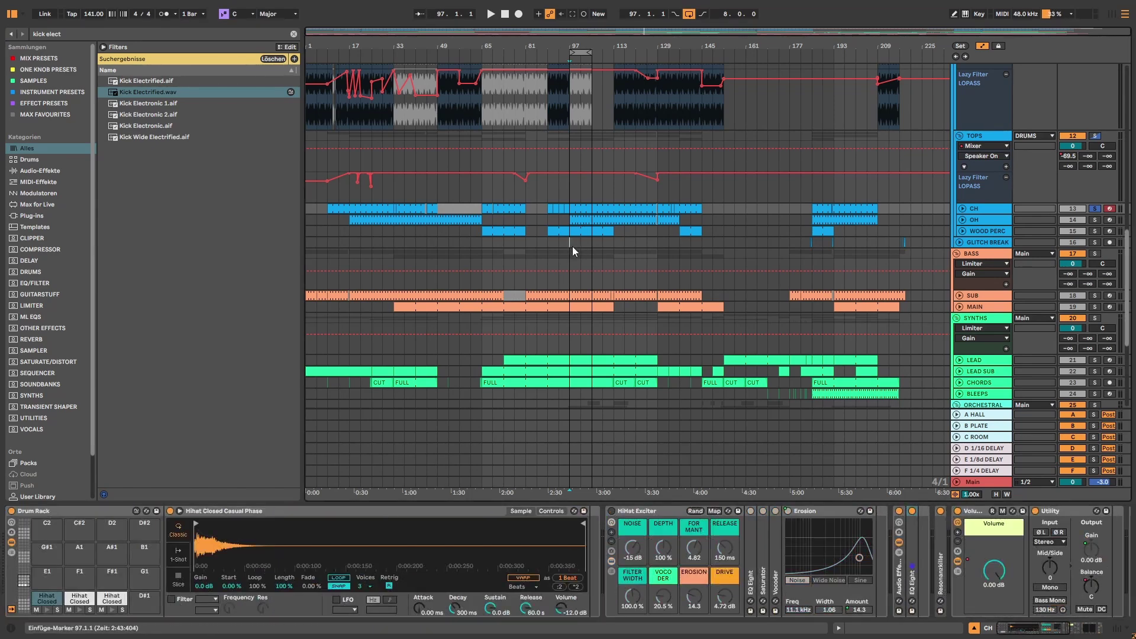
key(space)
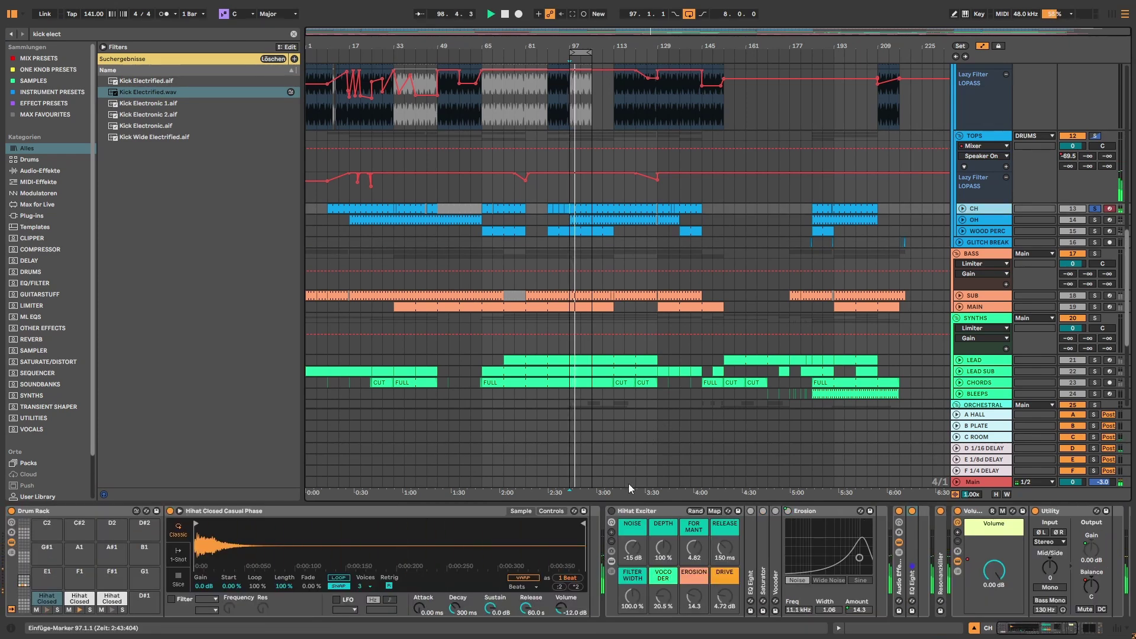
click(611, 511)
key(space)
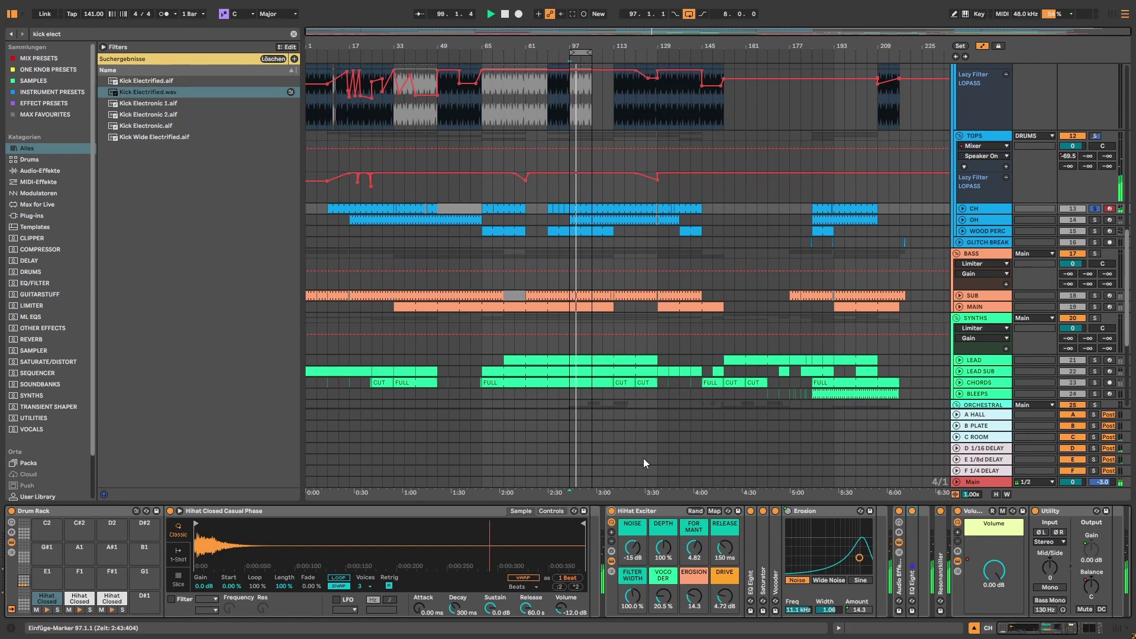
key(space)
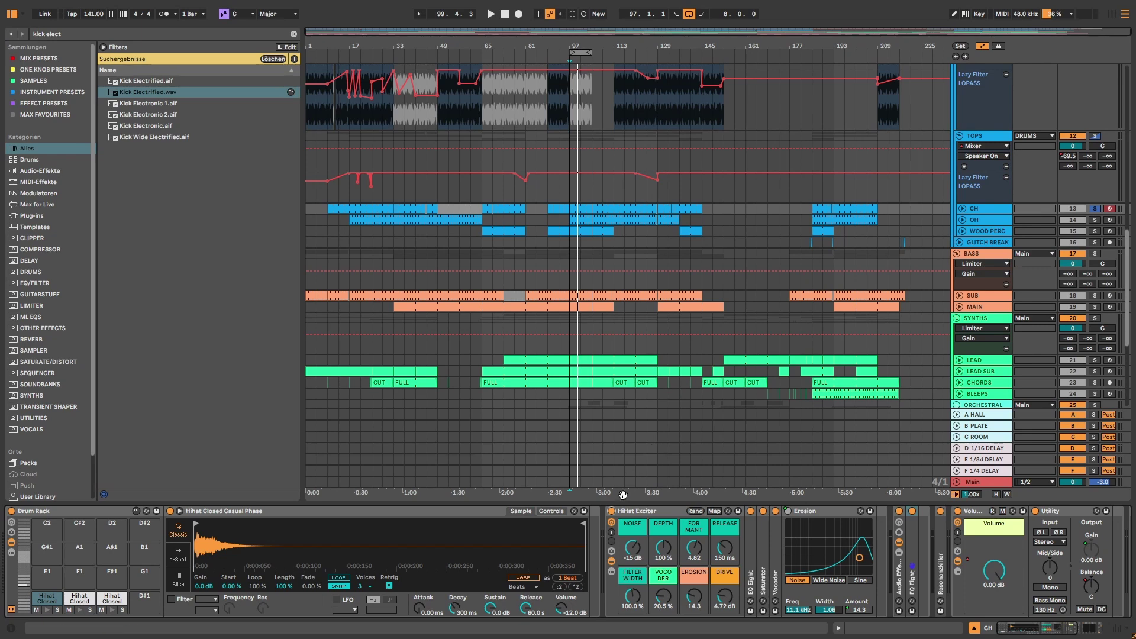
Unfold the Vocoder inside the HiHat Exciter rack and compare the playing hi-hats with it bypassed and active.
double_click(773, 553)
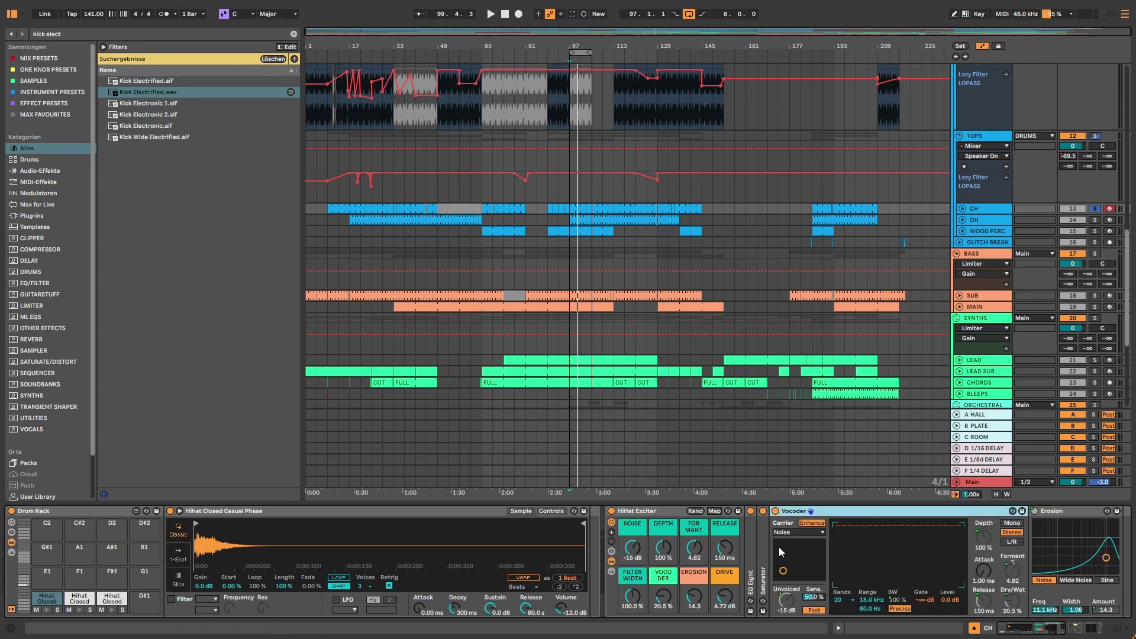
click(775, 511)
key(space)
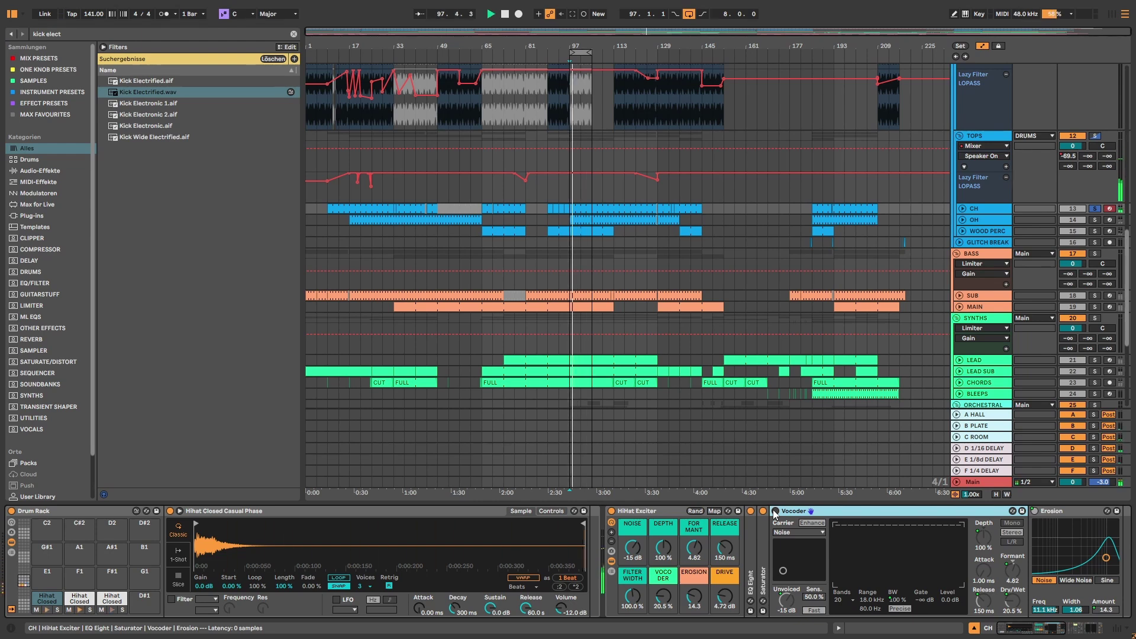
click(775, 511)
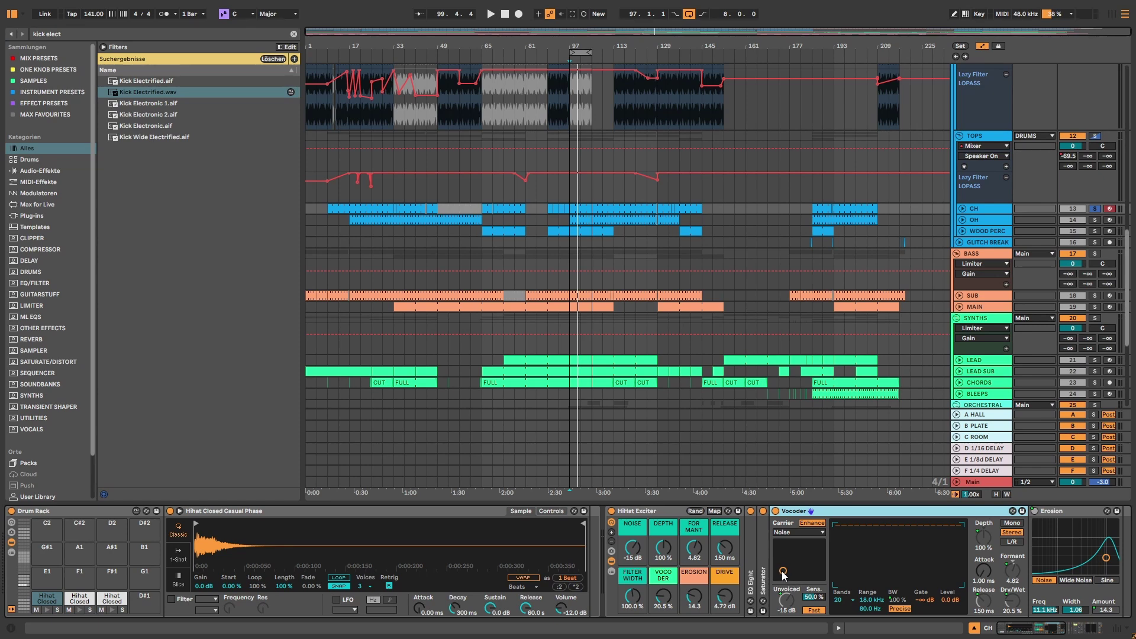
Play the hi-hats through the Vocoder's Noise carrier, stop playback and fold the HiHat Exciter rack's internal devices.
mouse_move(782, 574)
mouse_down()
mouse_move(821, 547)
mouse_move(776, 577)
mouse_move(782, 570)
mouse_up()
key(space)
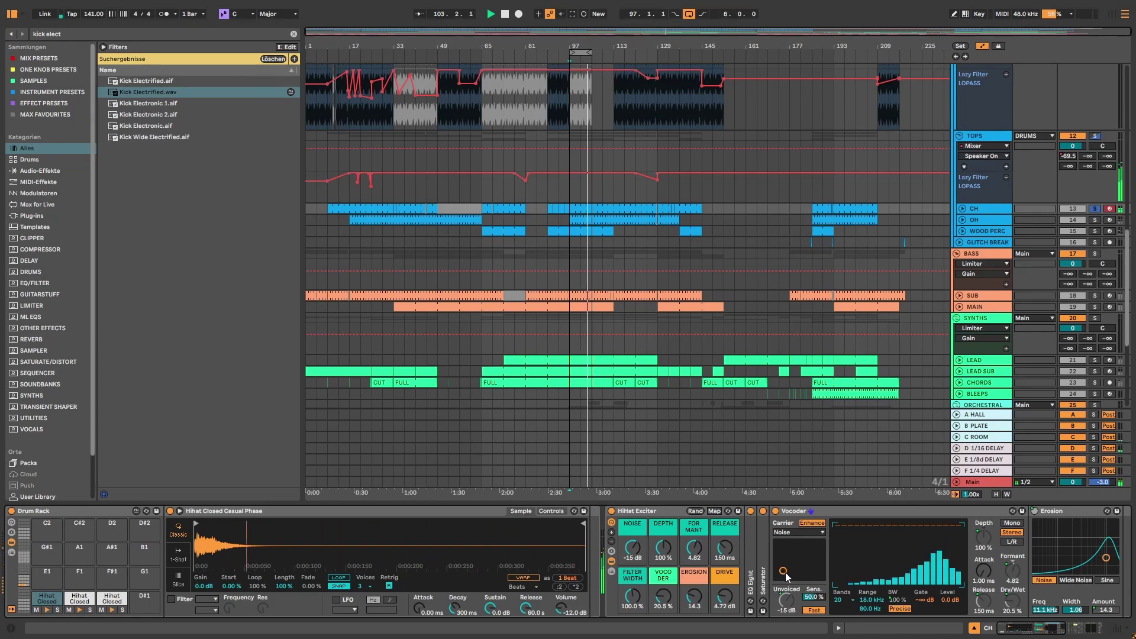
key(space)
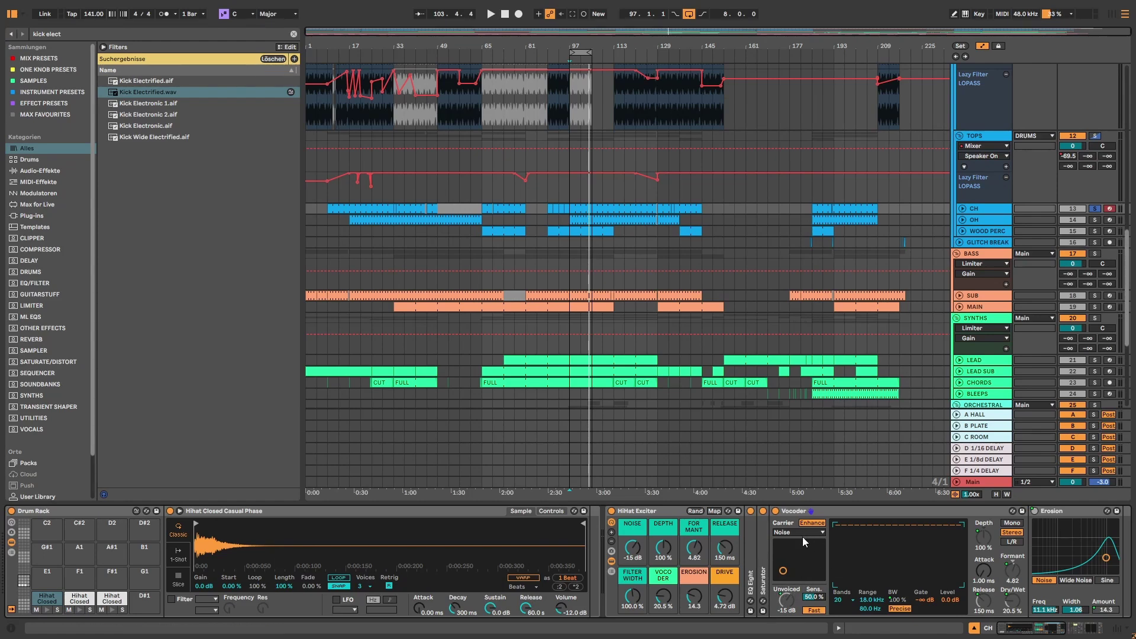
click(658, 509)
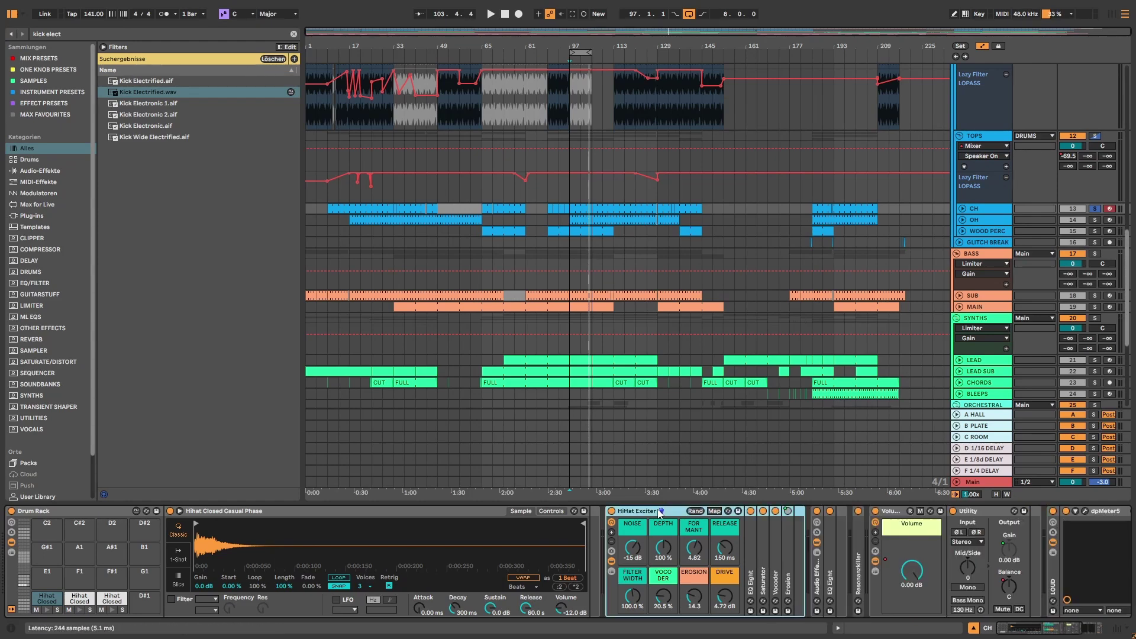
Inspect the second and third closed hi-hat samples in the CH Drum Rack and clear the browser search.
click(121, 601)
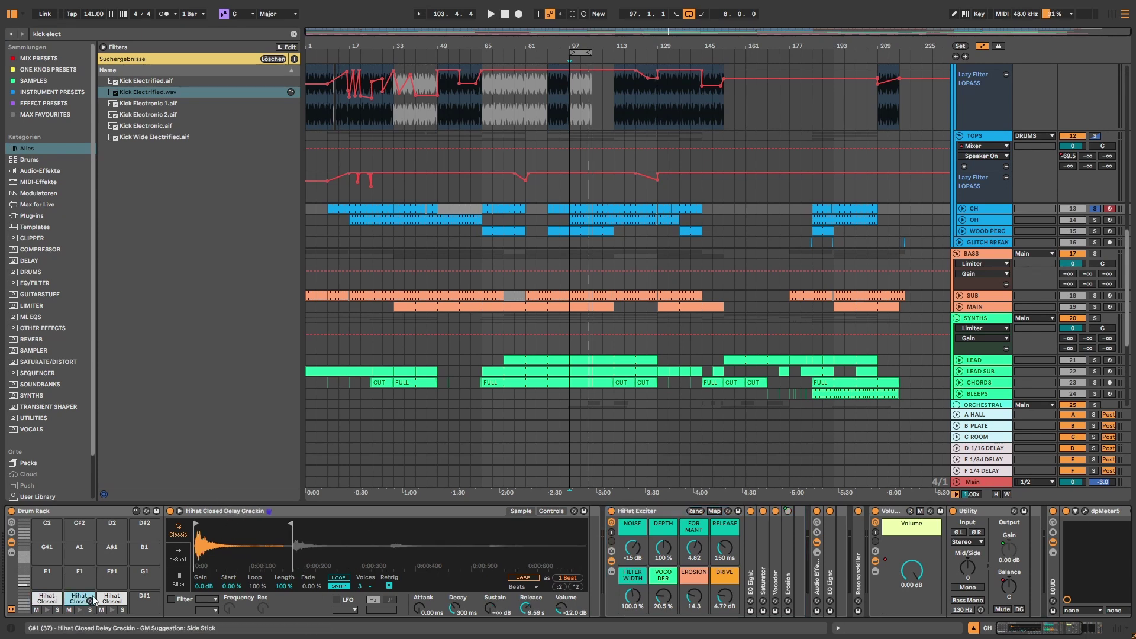
click(122, 602)
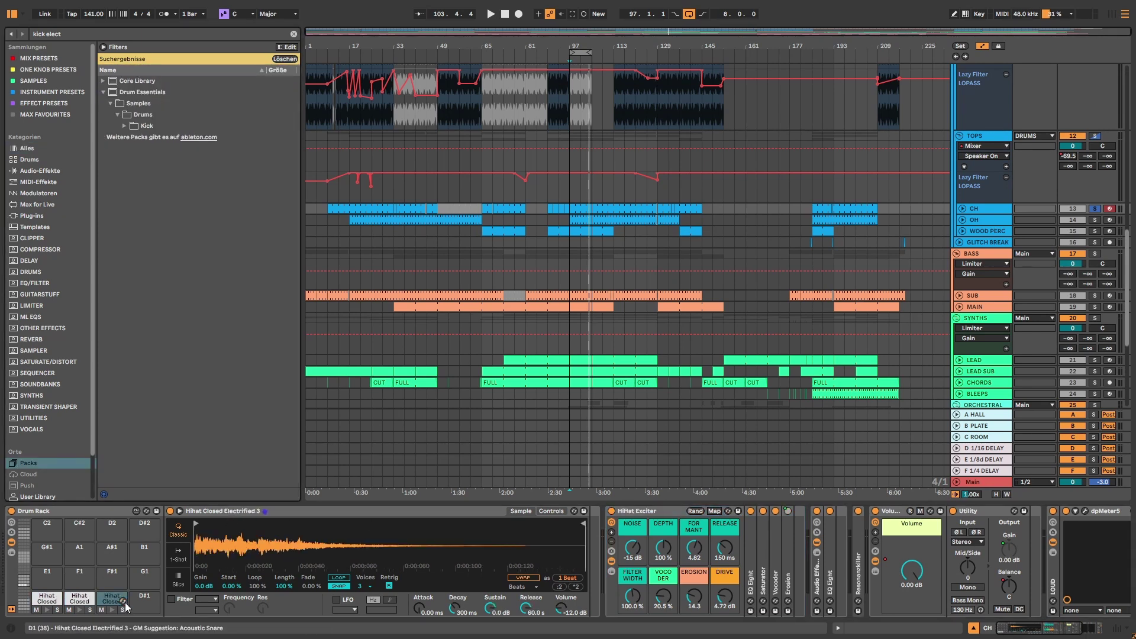
click(256, 509)
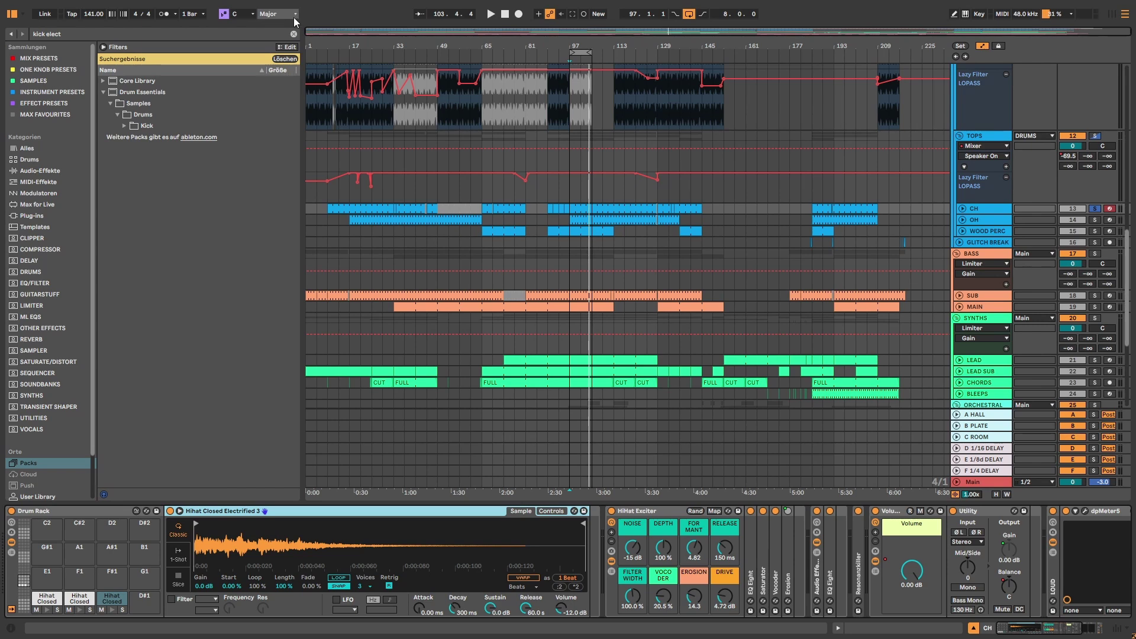
click(294, 33)
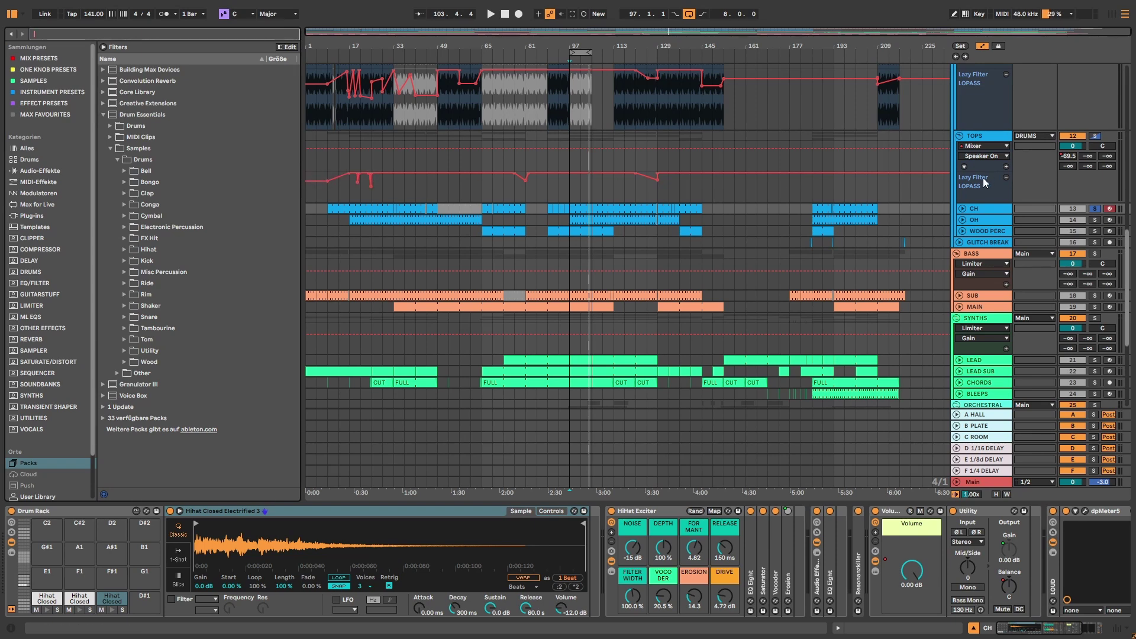
Inspect the samples on the OH track's three open hi-hat pads, ending on the Hihat Open Hi pad.
click(999, 219)
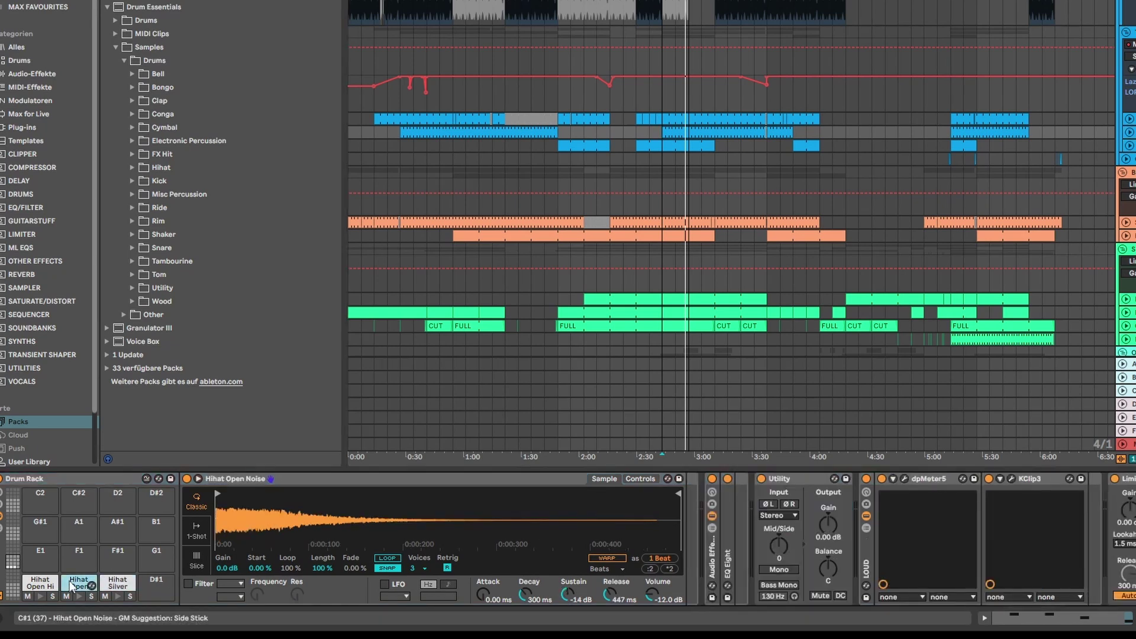
click(37, 585)
click(117, 581)
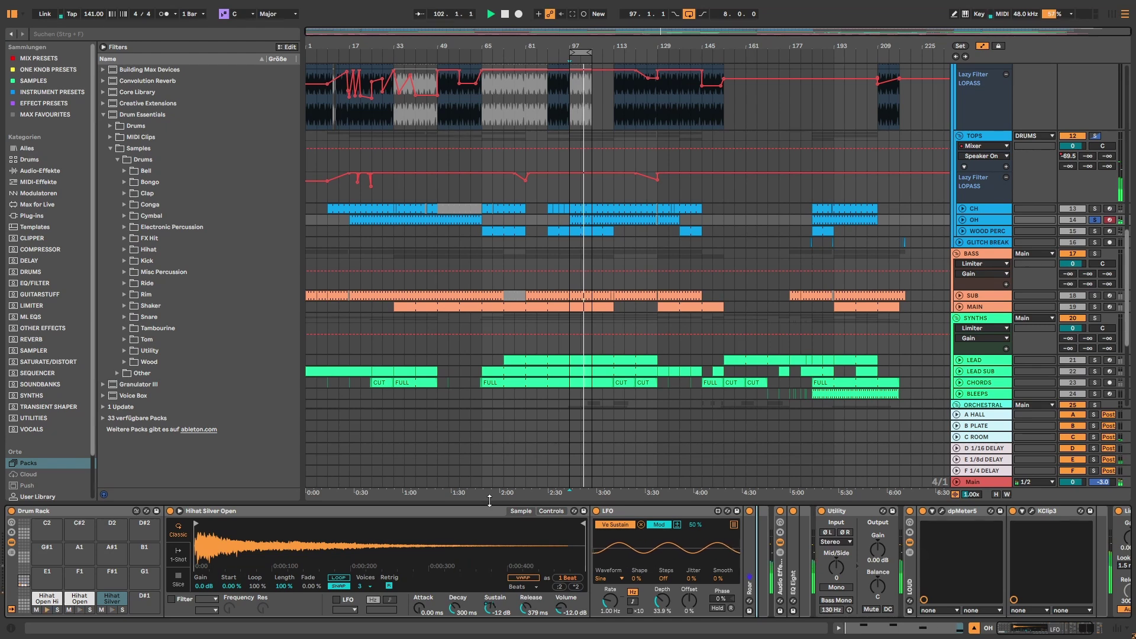
click(77, 599)
click(46, 599)
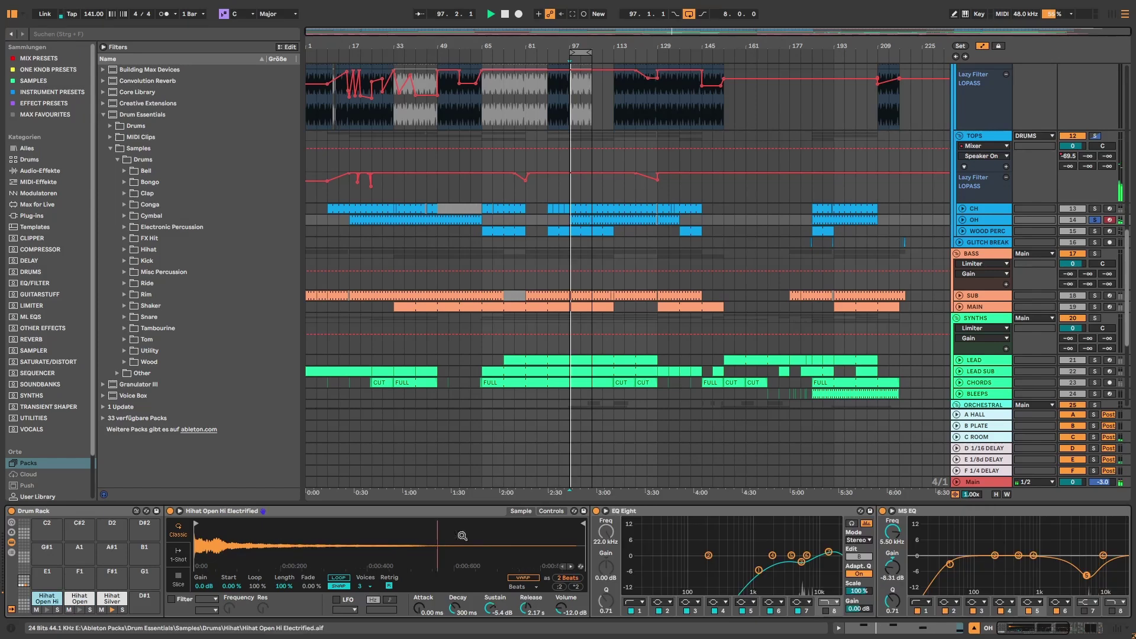
Compare the playing open hi-hat with its EQ Eight and MS EQ bypassed and active.
click(699, 512)
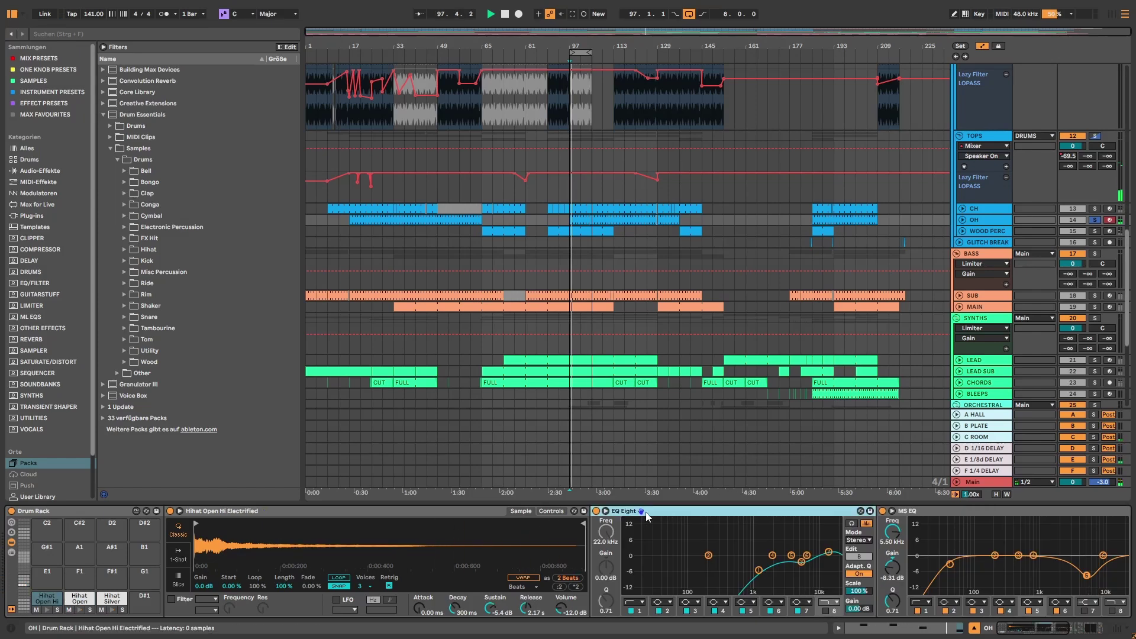
click(947, 510)
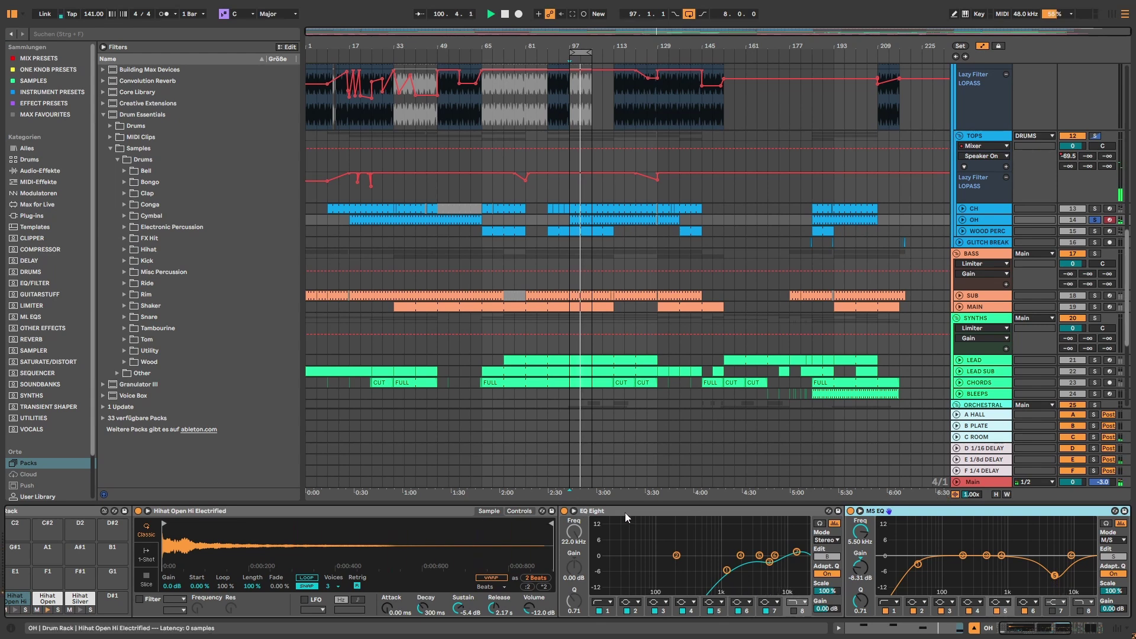
click(564, 511)
click(851, 511)
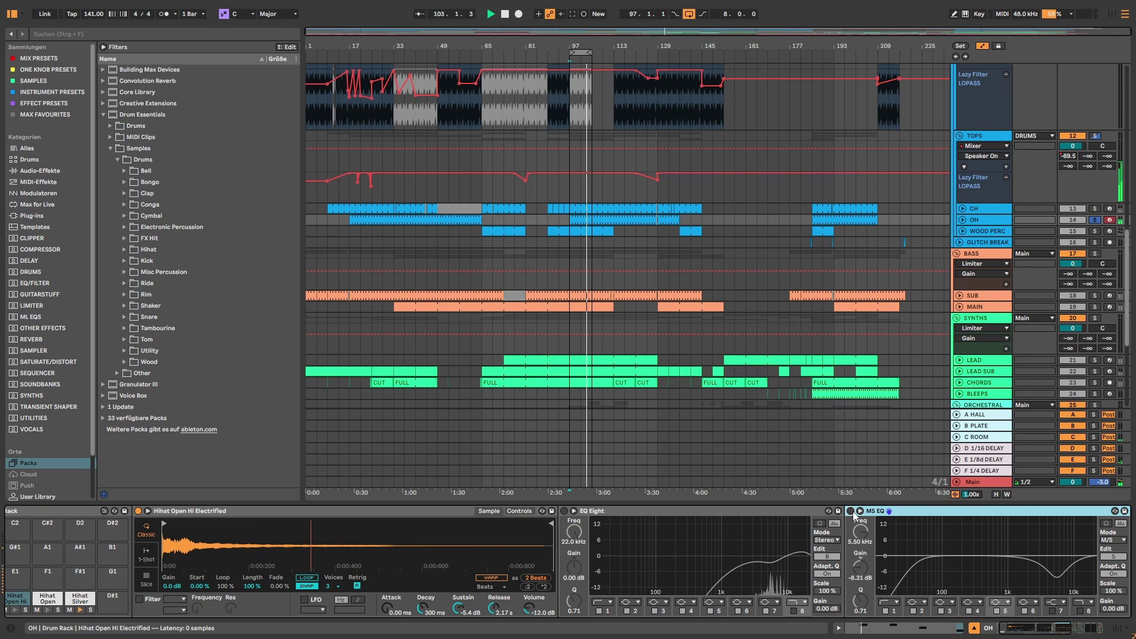
click(850, 512)
click(563, 511)
Fold the pad's EQ Eight and MS EQ, and inspect the EQ Eight after the OH track's Audio Effect Rack.
double_click(602, 511)
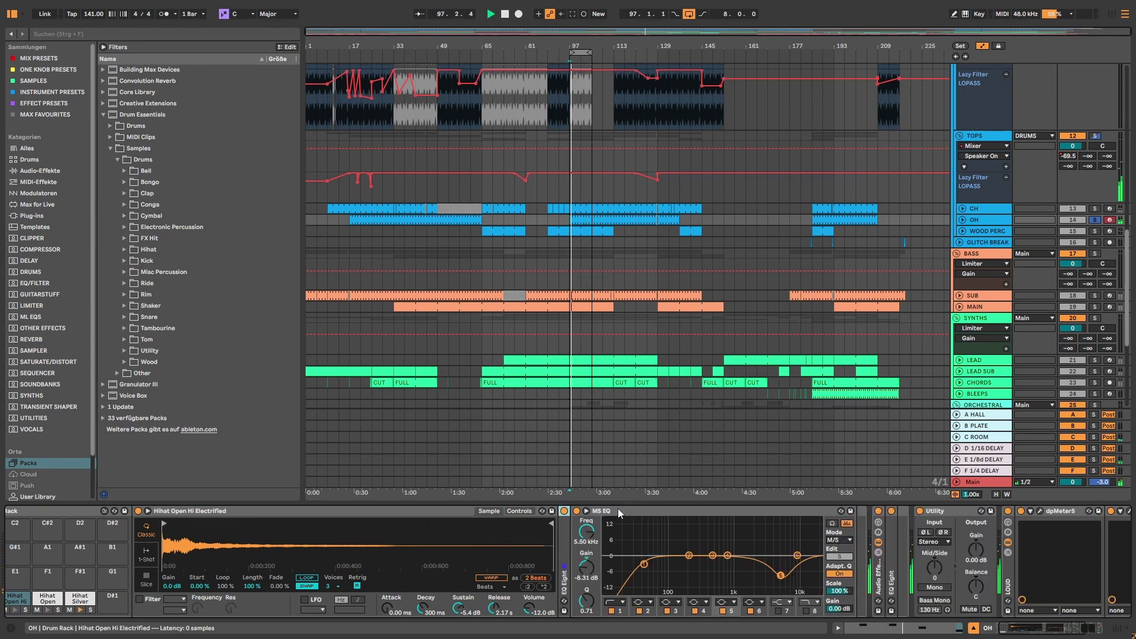
double_click(612, 509)
double_click(619, 548)
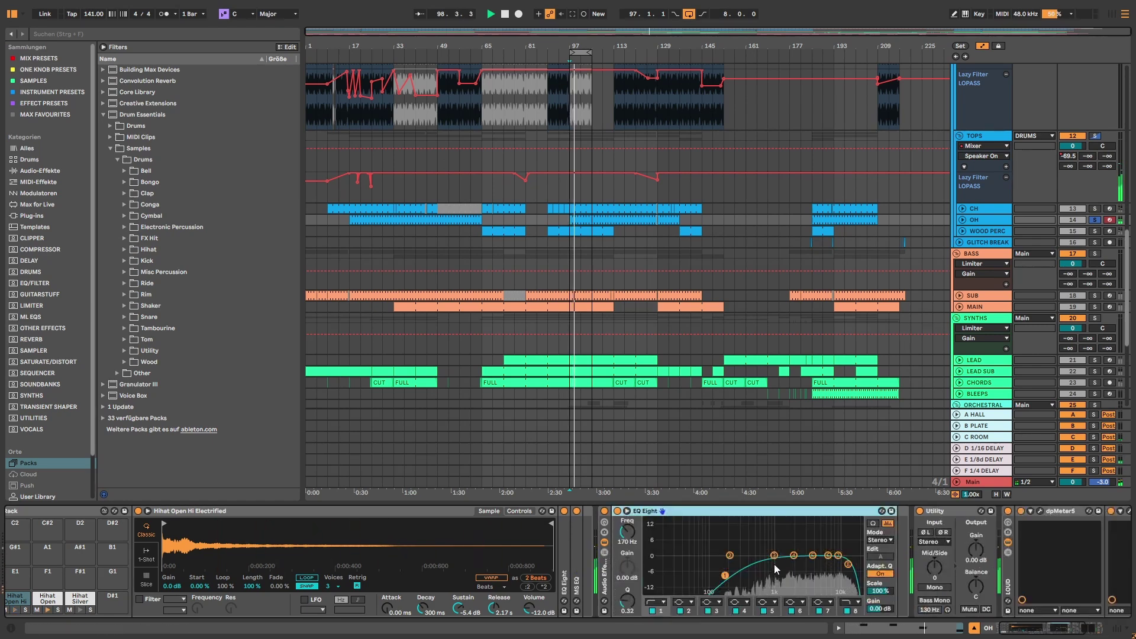
double_click(648, 510)
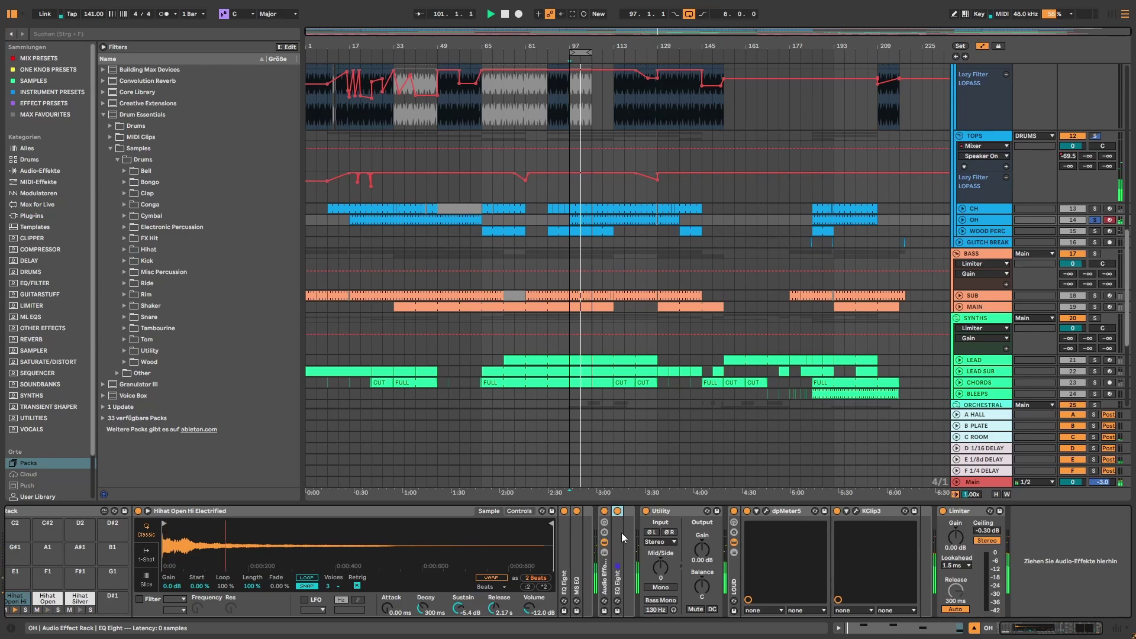
Switch to the WOOD PERC track and play it soloed from bar 97.
click(992, 229)
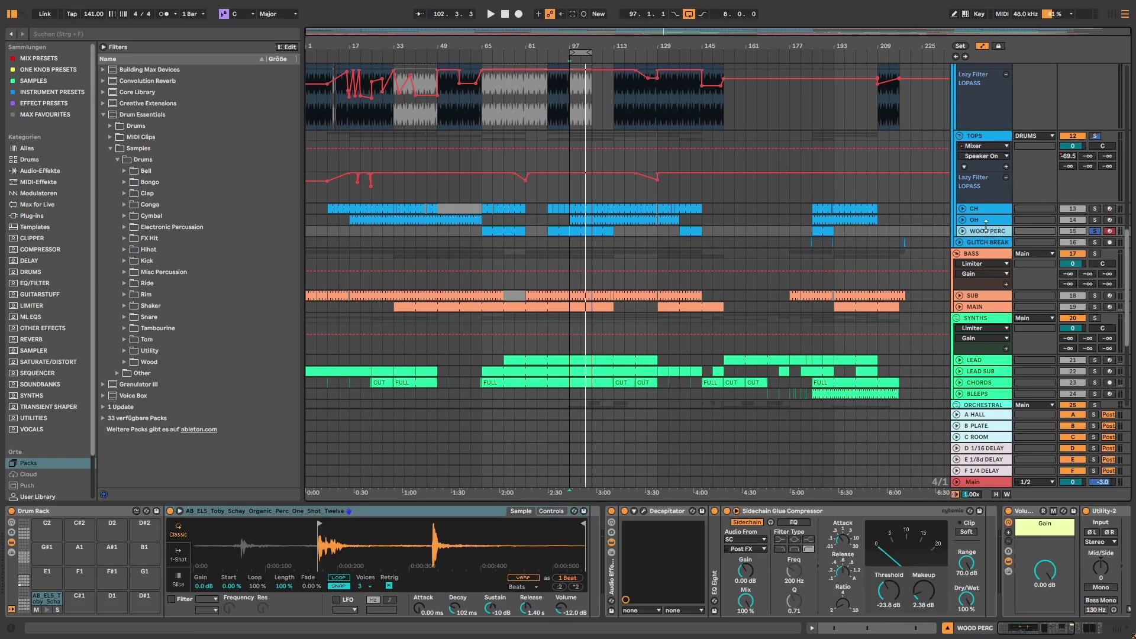
key(space)
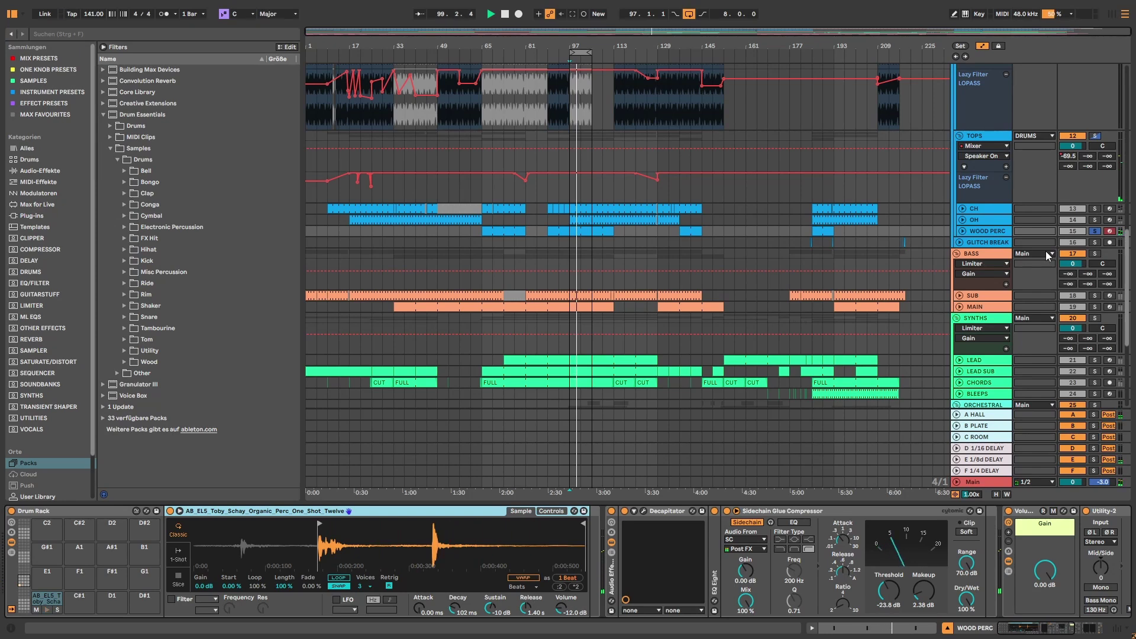
key(space)
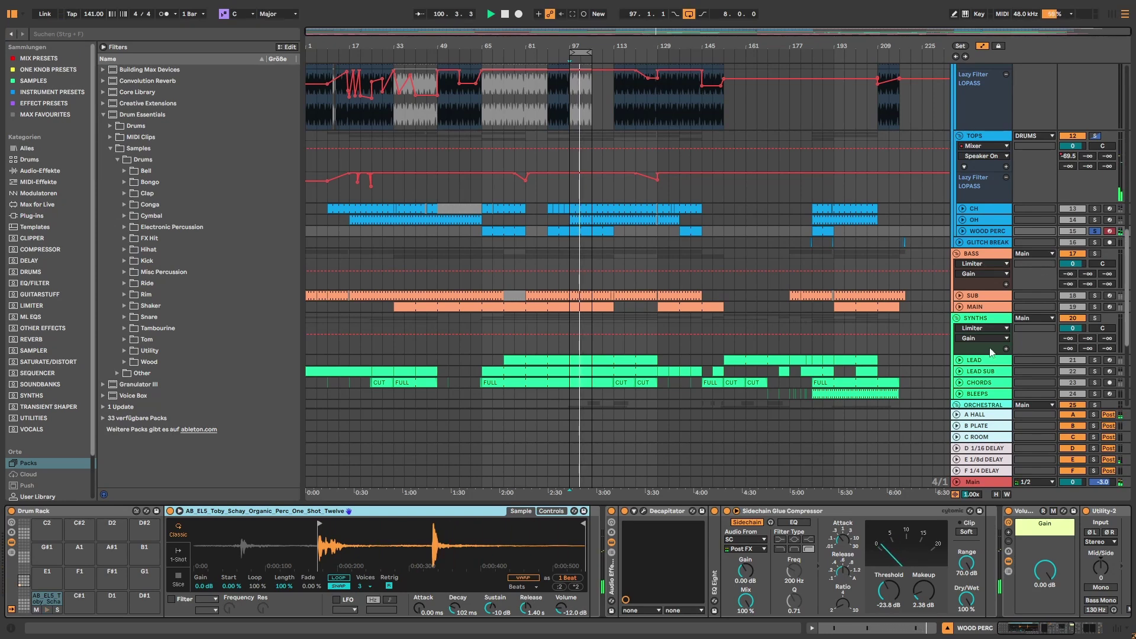
Examine the WOOD PERC track's Decapitator settings in the plug-in window, stop playback and close the window.
click(645, 511)
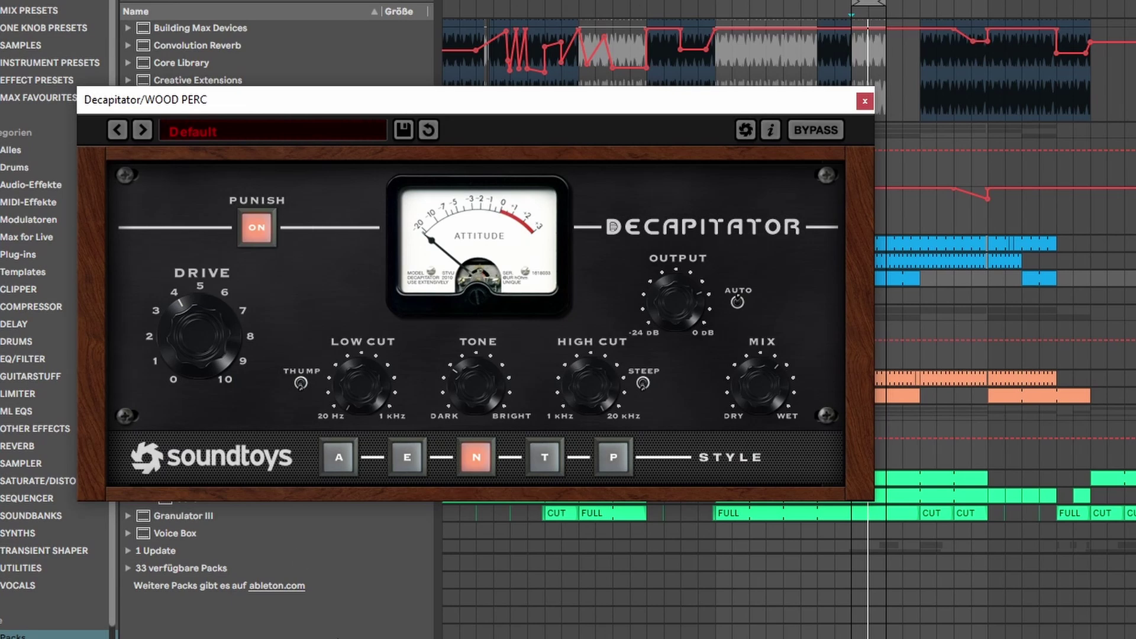
key(space)
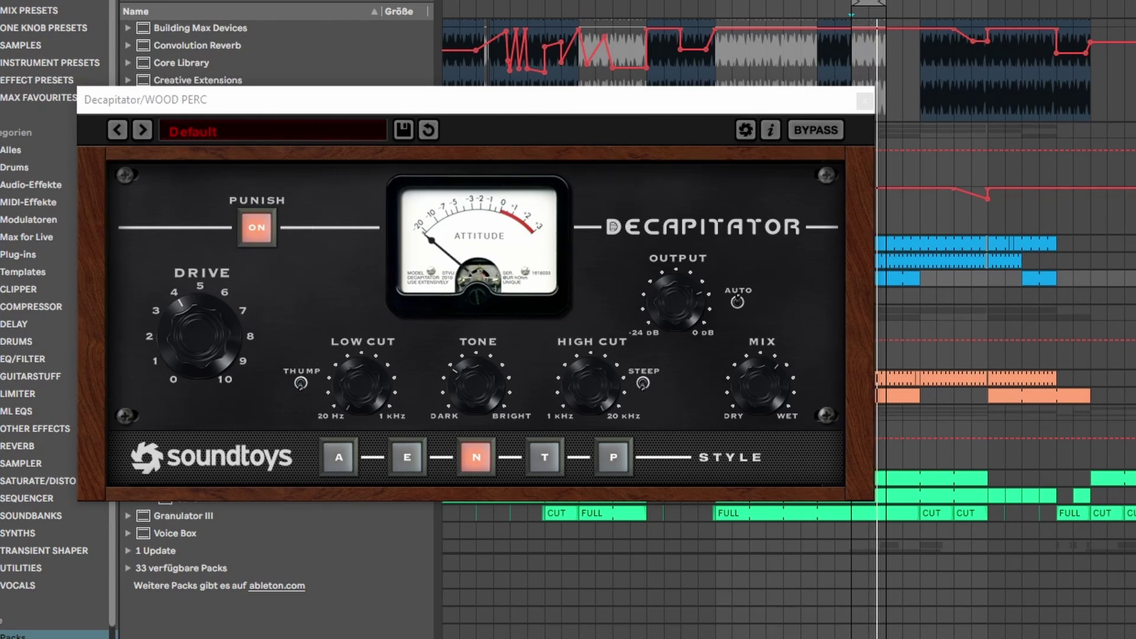
click(865, 101)
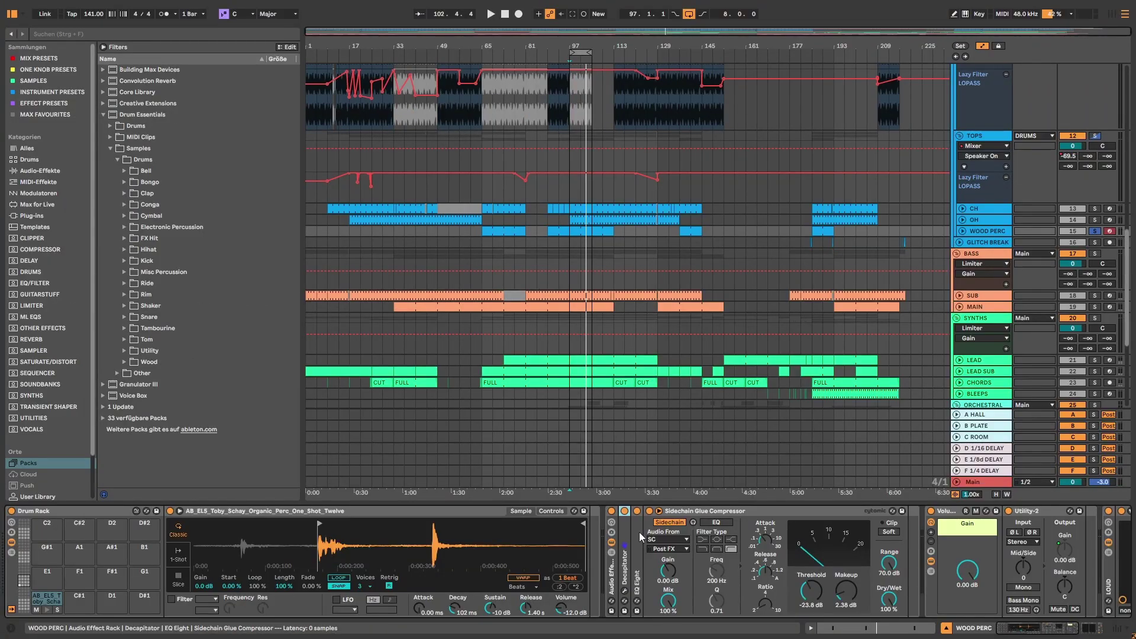
Inspect the WOOD PERC track's EQ Eight and Sidechain Glue Compressor, folding the devices after viewing.
double_click(639, 530)
double_click(727, 507)
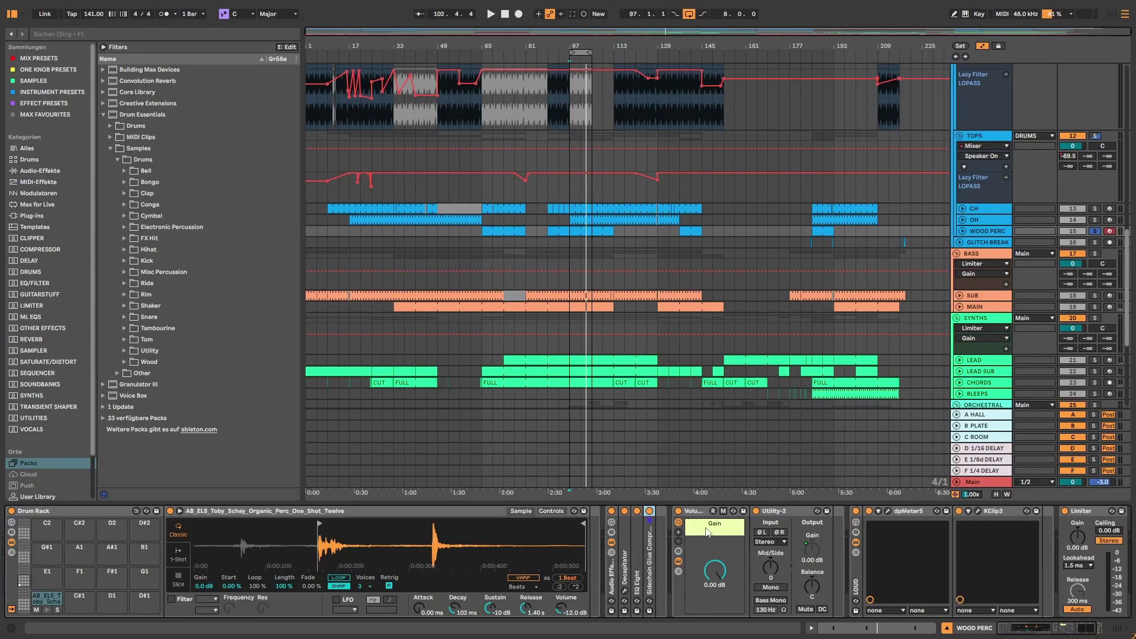
click(651, 544)
double_click(704, 511)
double_click(739, 511)
double_click(756, 512)
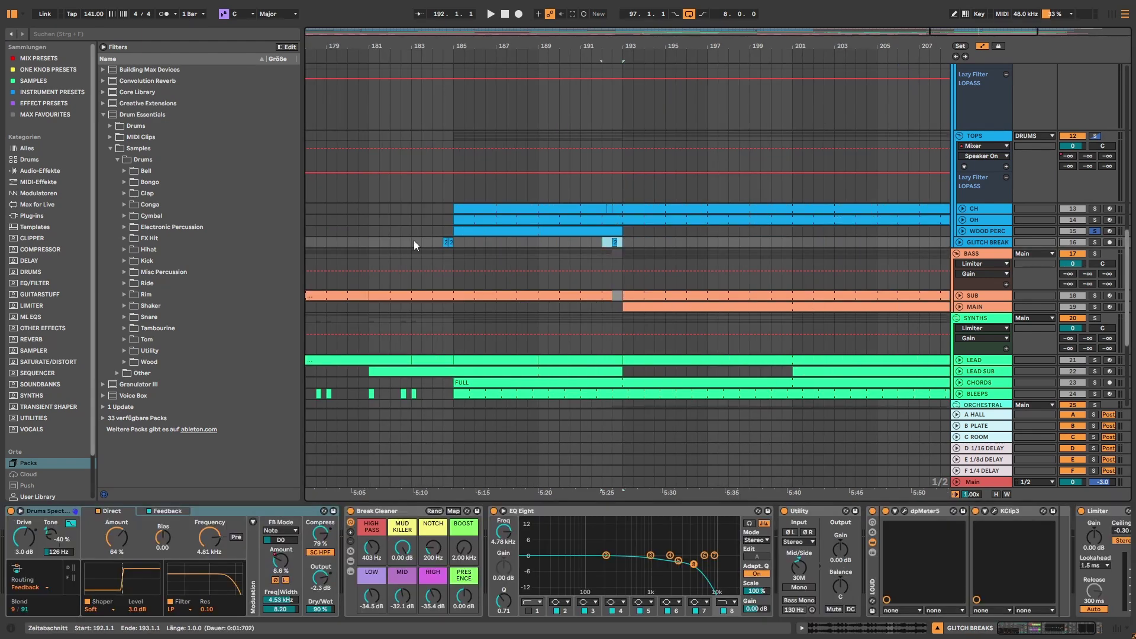
Loop bar 184 around the first GLITCH BREAKS clips and examine the waveform and settings of the amen break clip.
drag(456, 247, 432, 245)
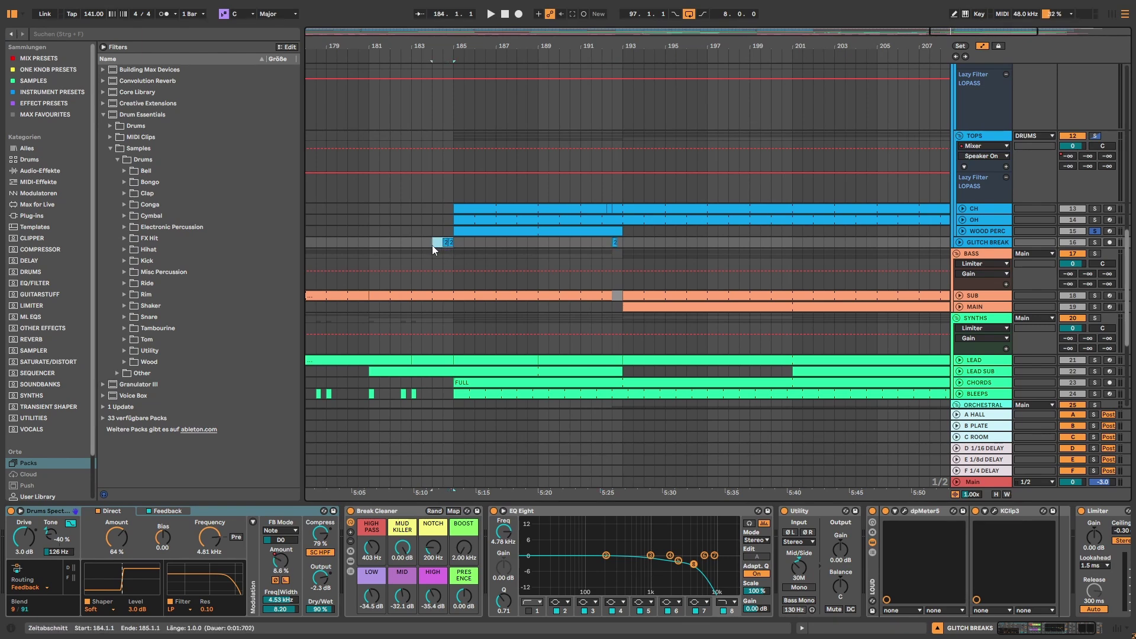
key(ctrl+l)
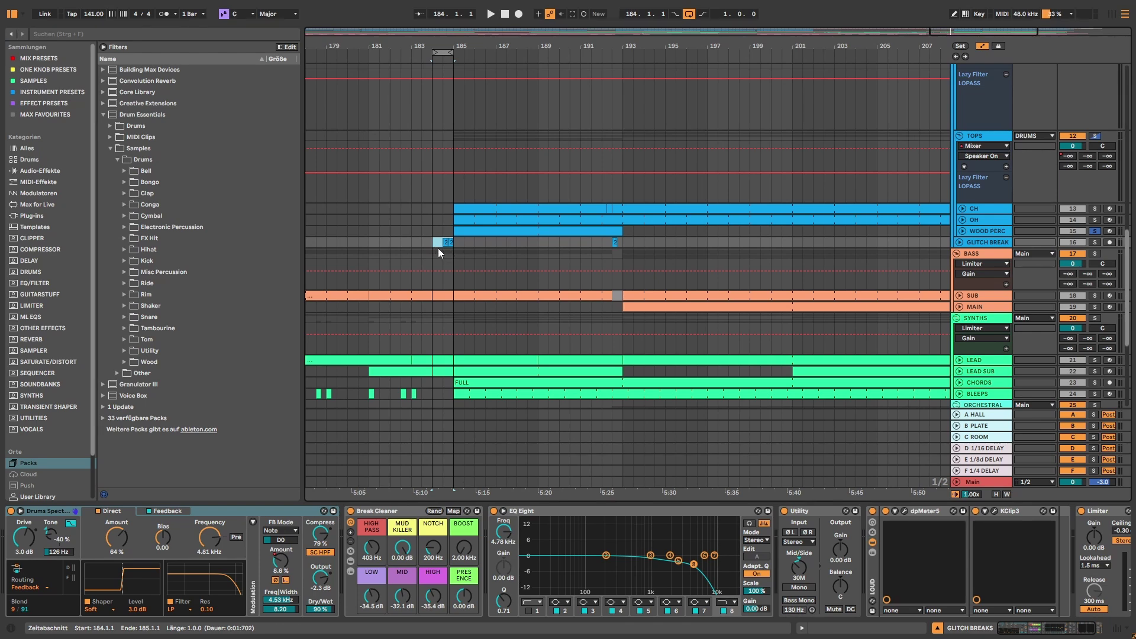
click(443, 242)
click(883, 631)
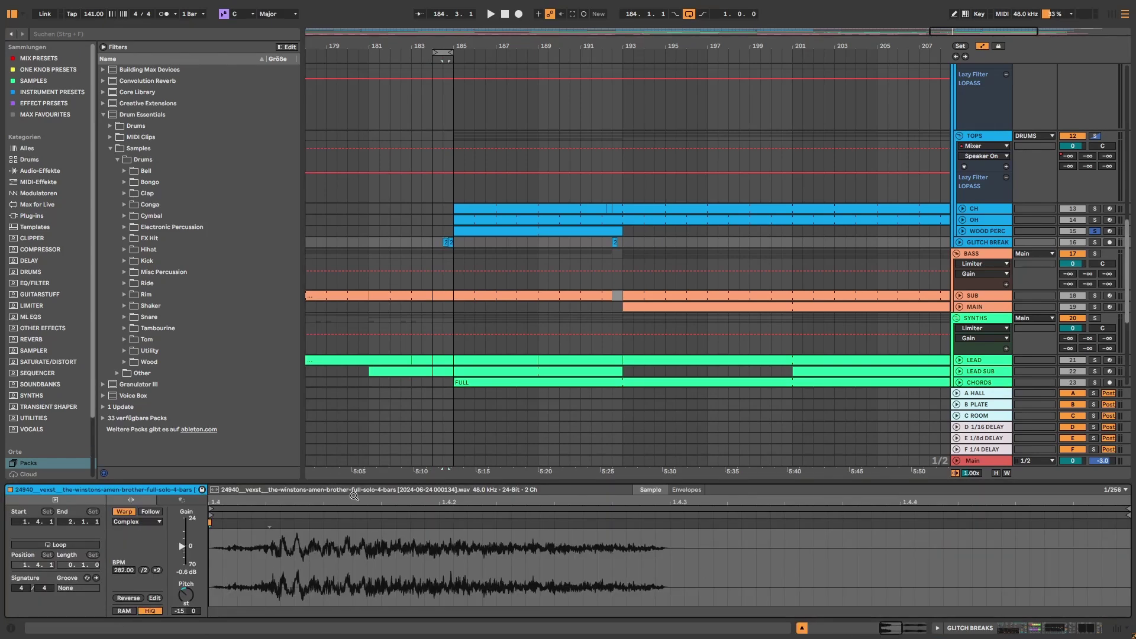
drag(360, 498, 360, 449)
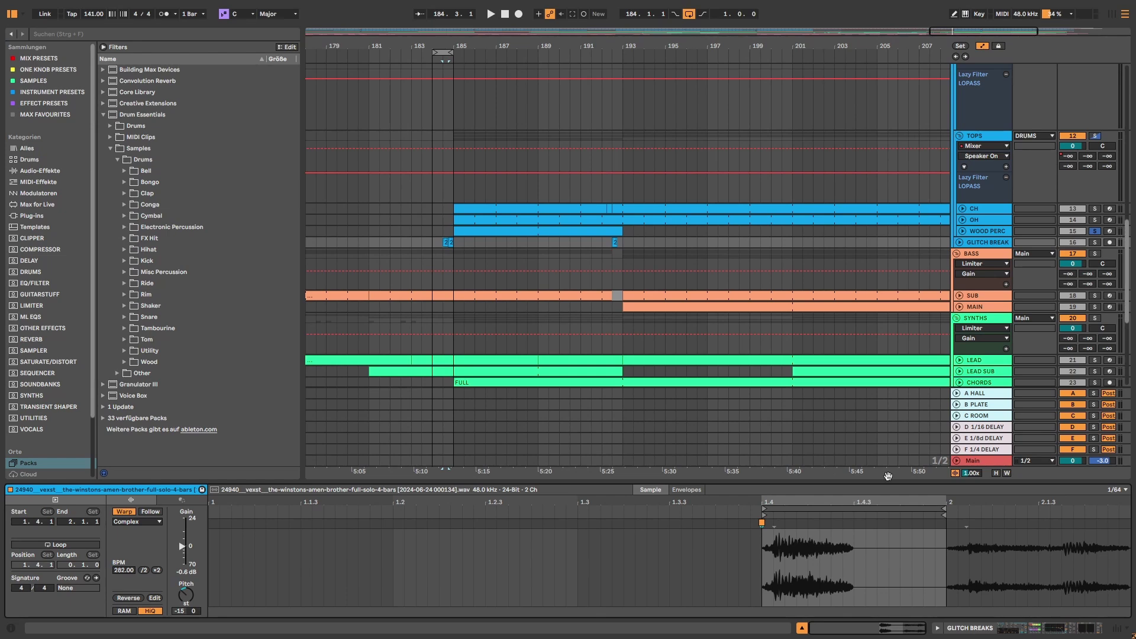
click(1101, 634)
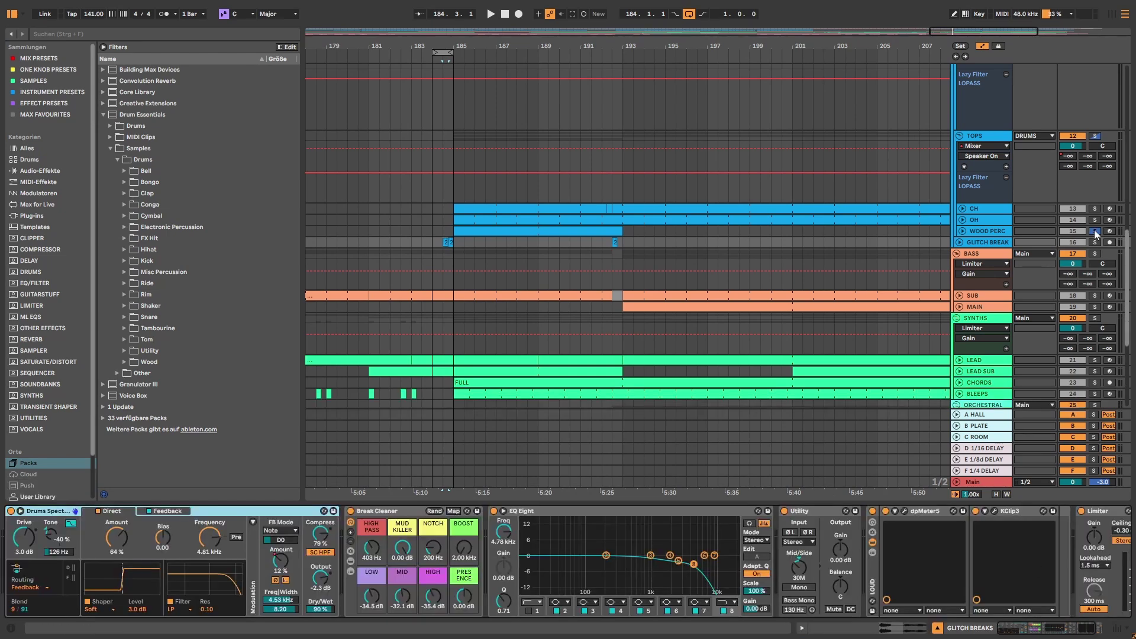
Play the soloed GLITCH BREAKS track from bar 184 and examine the settings of its Drums Spect... device.
click(433, 248)
key(space)
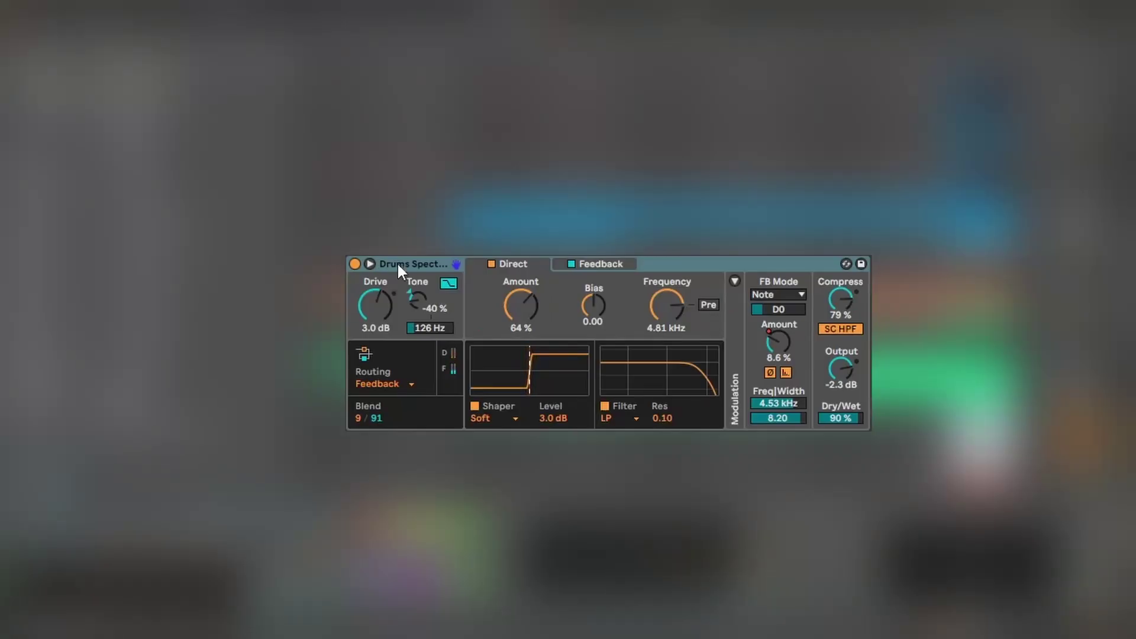
click(400, 267)
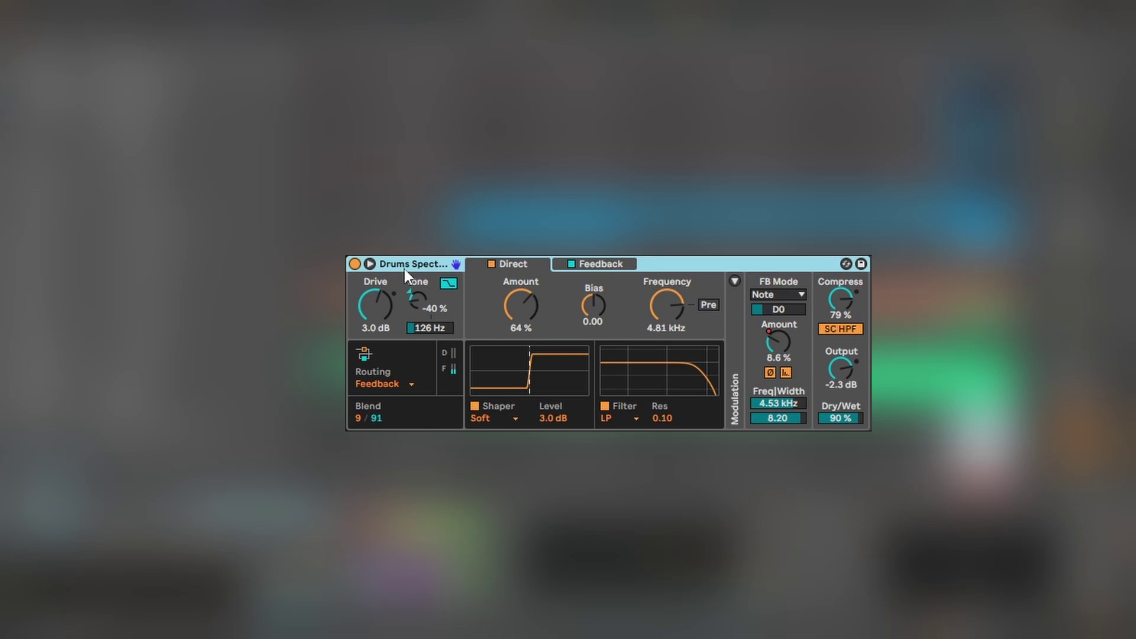
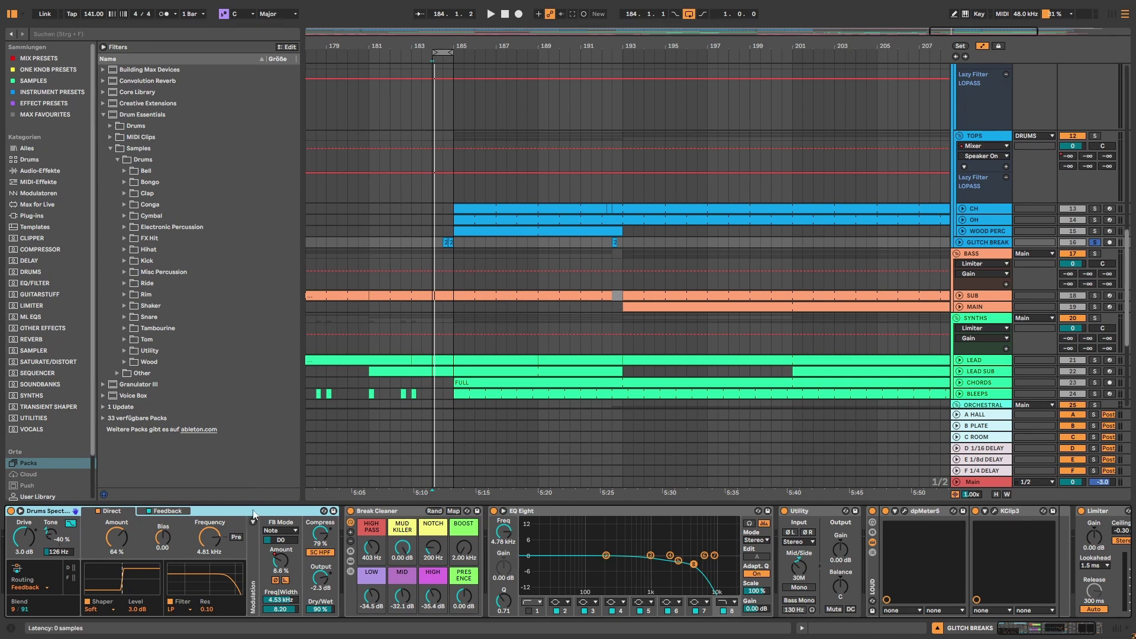
Bypass the Drums Spect... device and audition the looped glitch break without it.
click(11, 512)
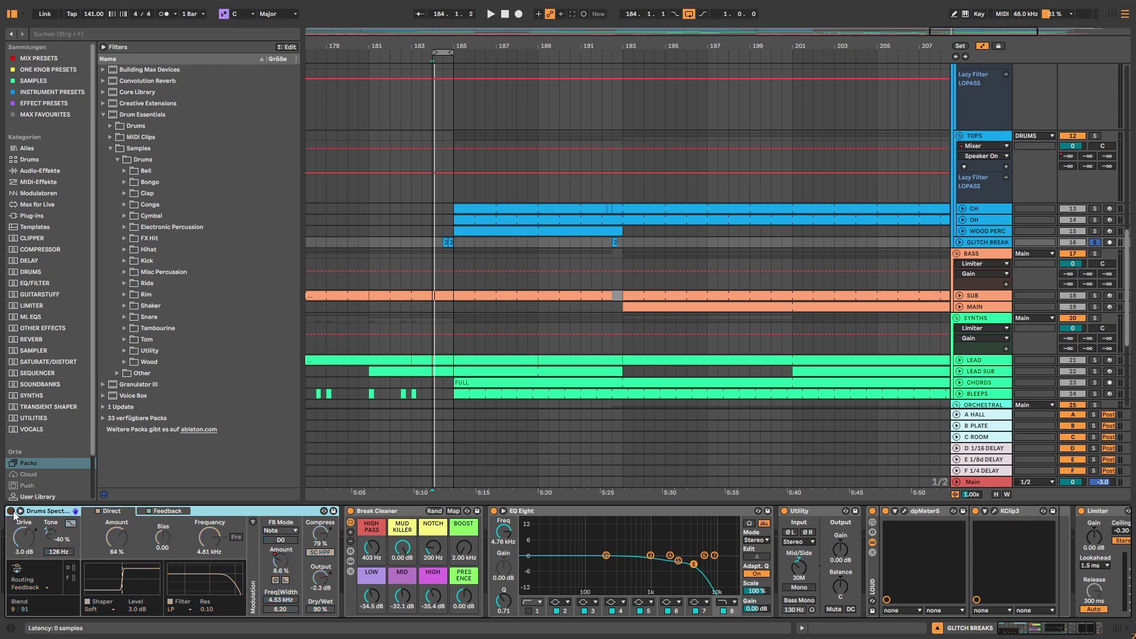
key(space)
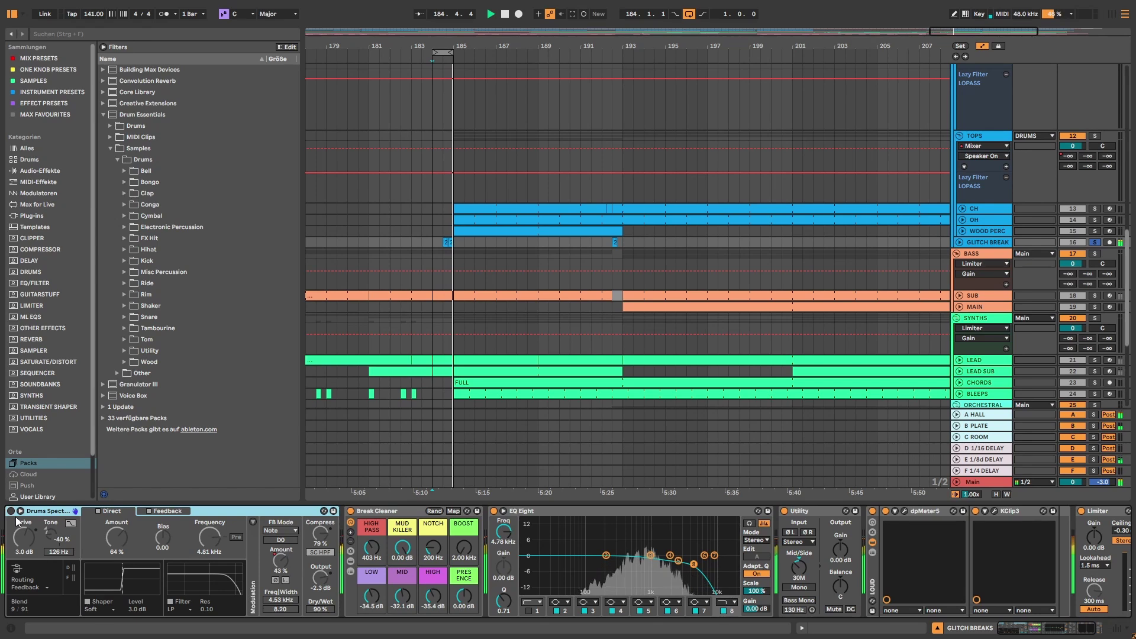
key(space)
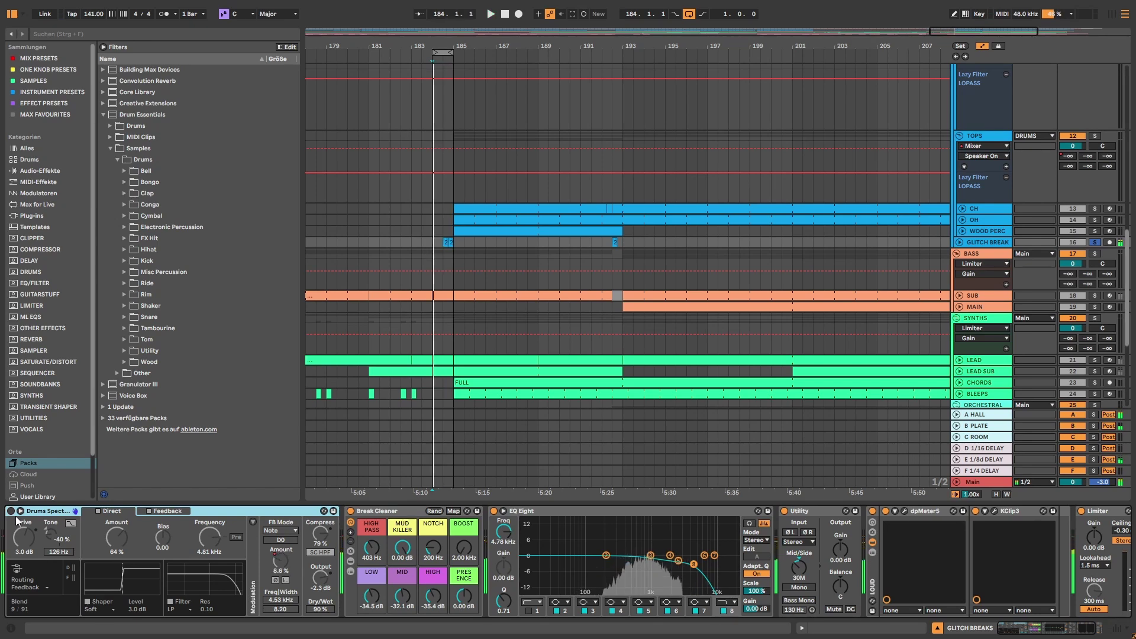
Switch the Drums Spect... device back on and audition the looped glitch break with it.
click(12, 512)
key(space)
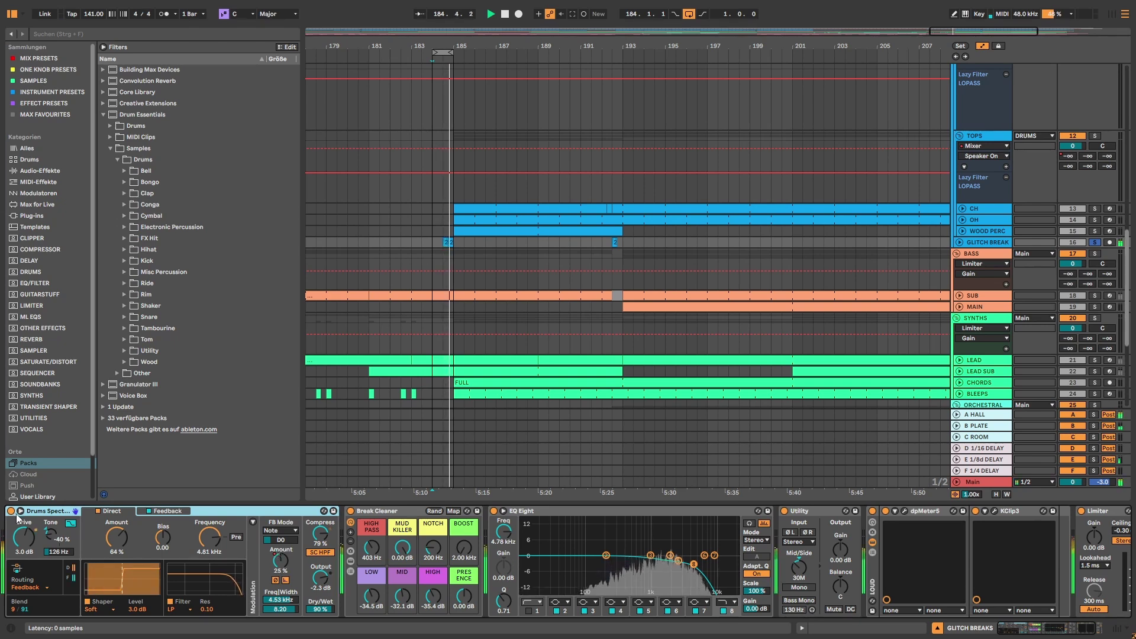
key(space)
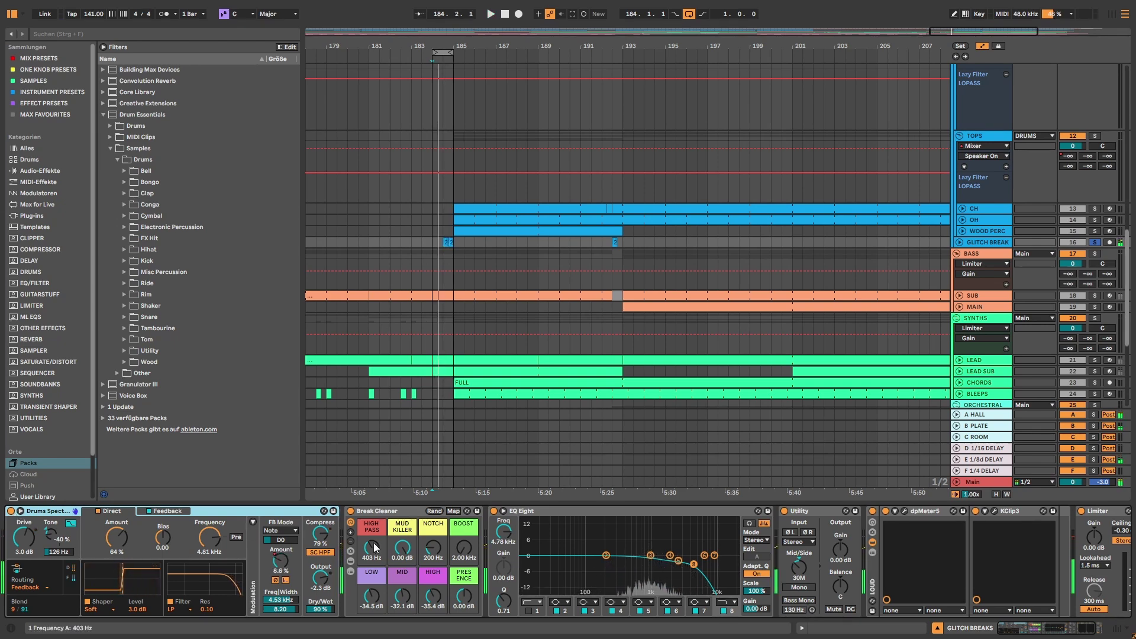
Show the devices inside the Break Cleaner rack and examine its EQ Eight and Break Dynamics, including the sidechain section.
click(359, 514)
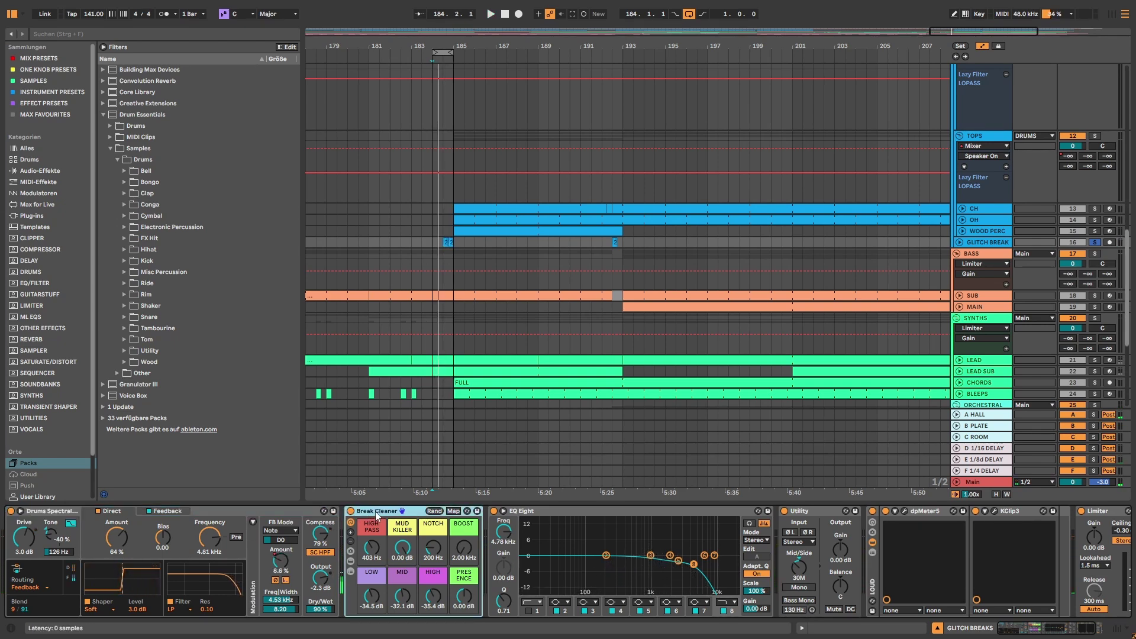
click(353, 562)
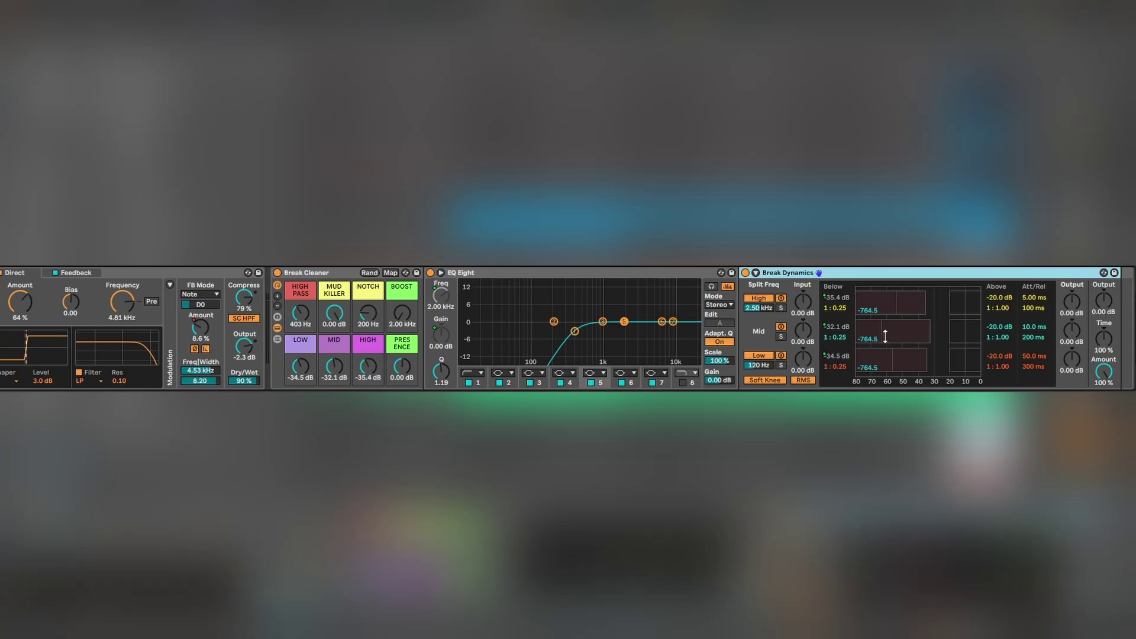
scroll(568, 328, right, 10)
scroll(567, 328, left, 10)
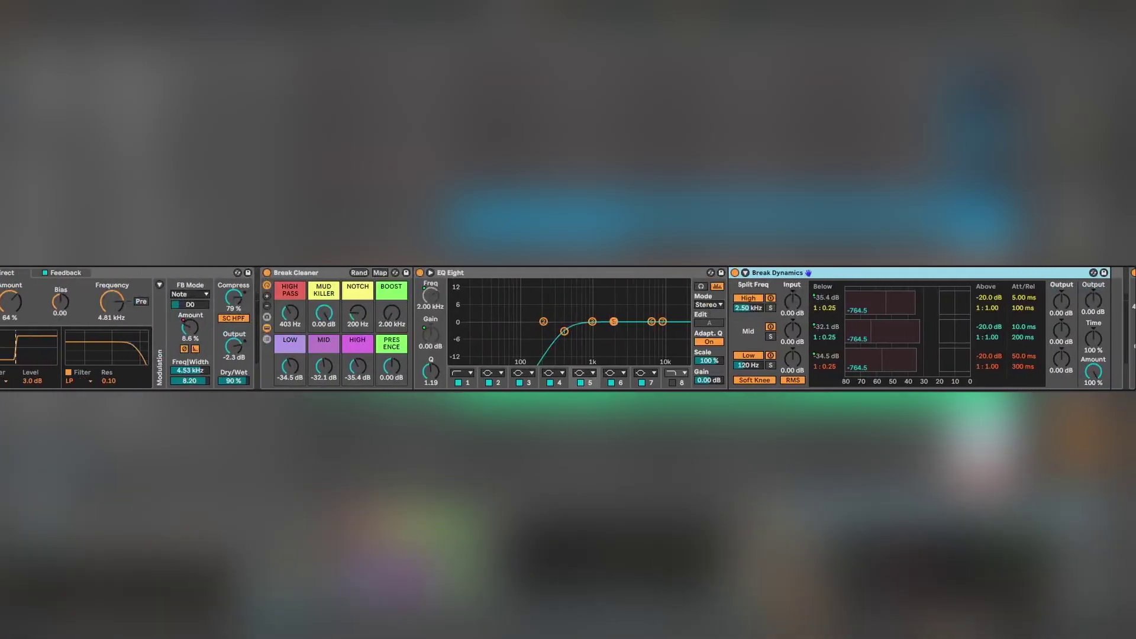
scroll(567, 329, right, 2)
scroll(568, 329, right, 1)
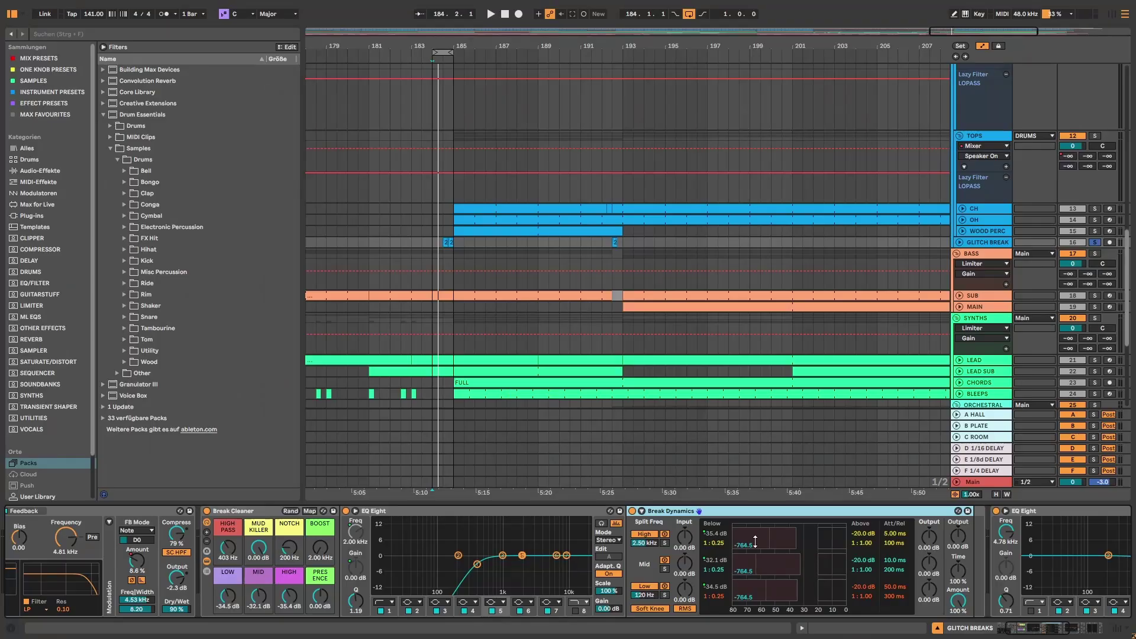
click(641, 511)
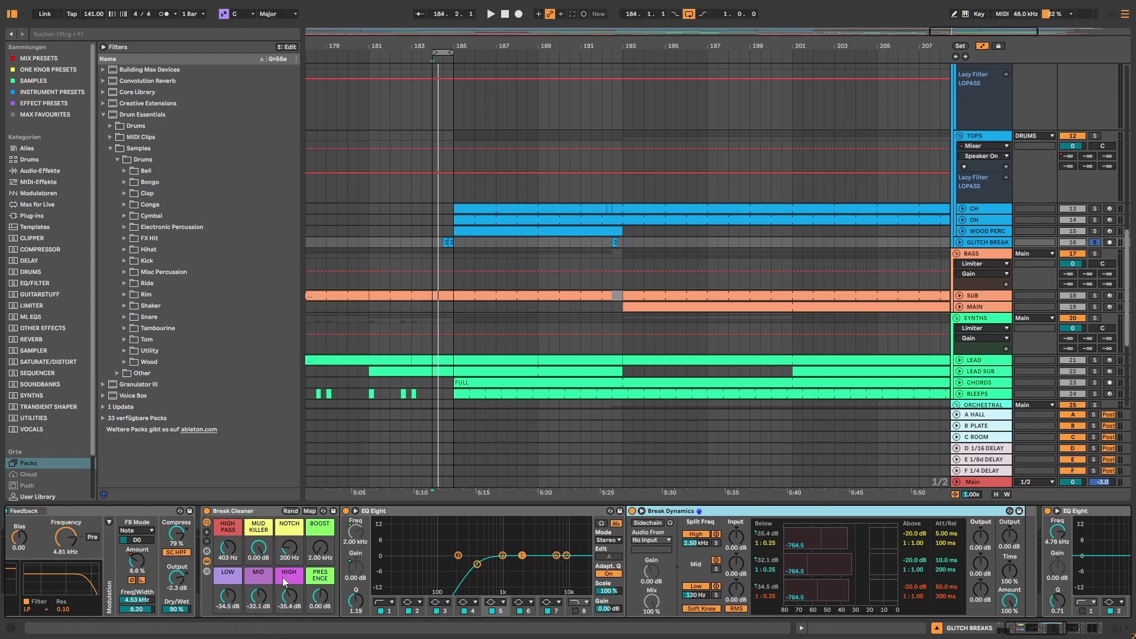
Create a new audio track below the SYNTH GROUP track at the end of the track list.
scroll(850, 311, down, 9)
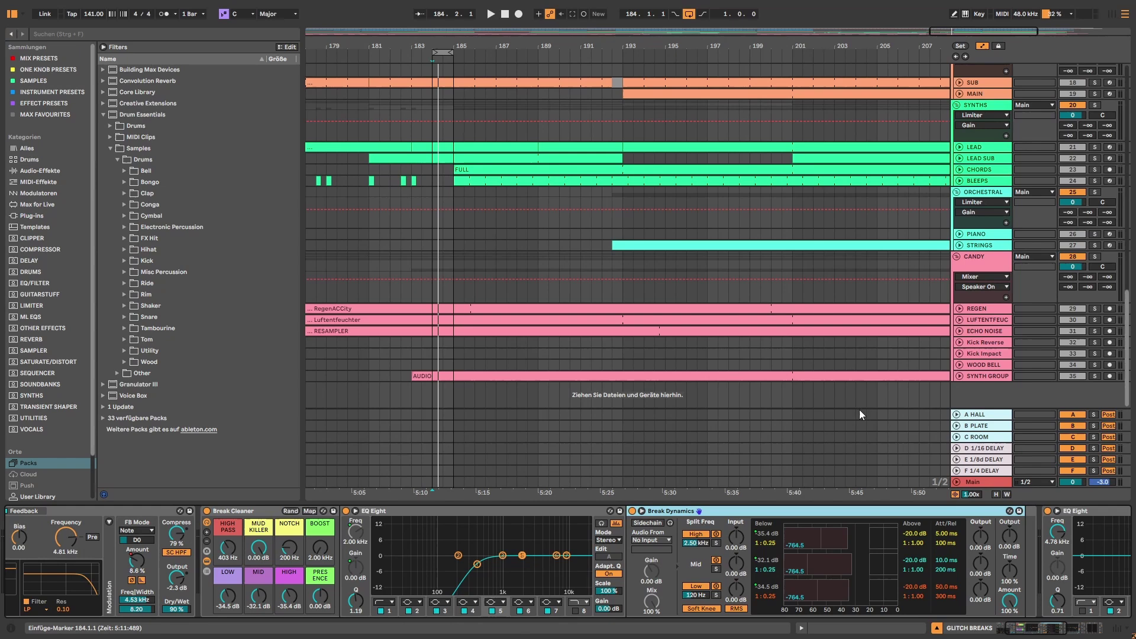
right_click(971, 393)
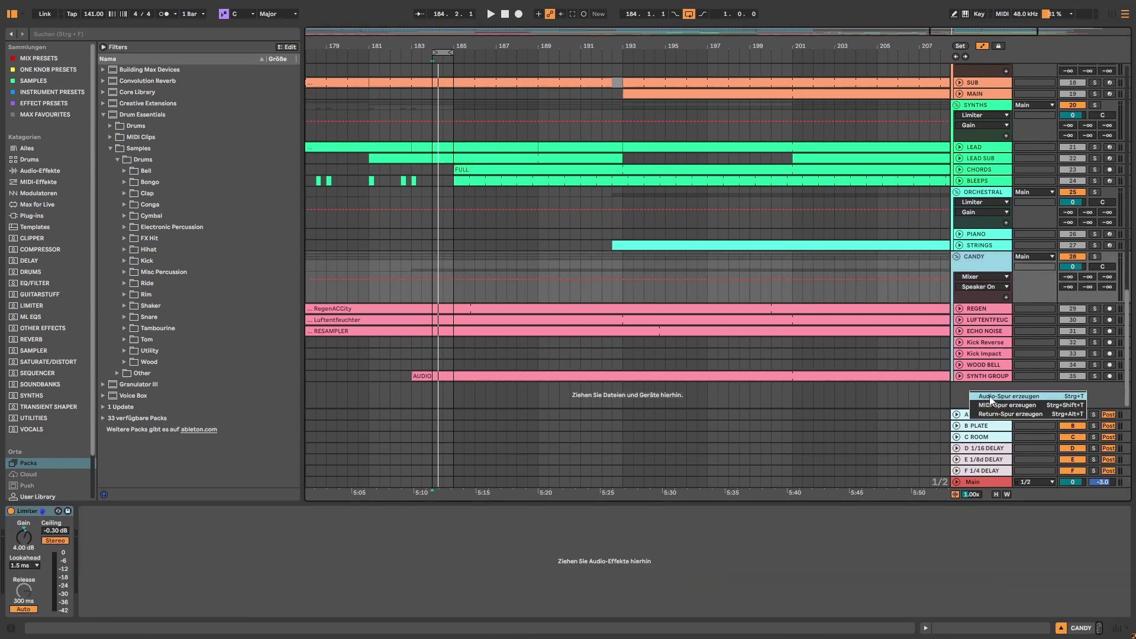
click(990, 398)
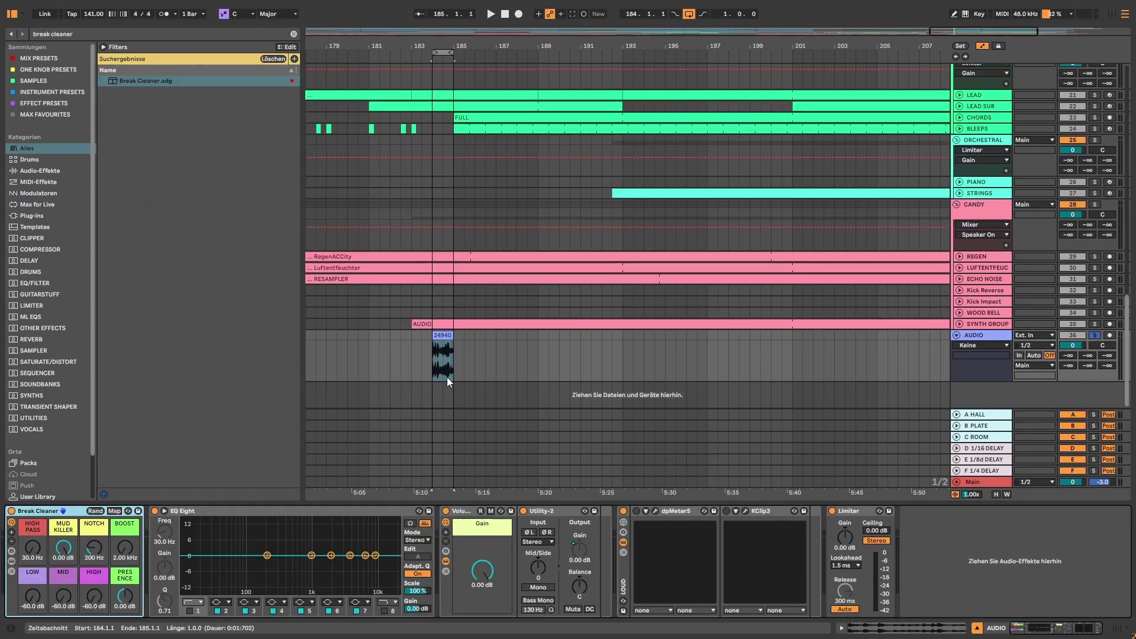
Audition the break clip on the new AUDIO track from the start of bar 184.
click(432, 385)
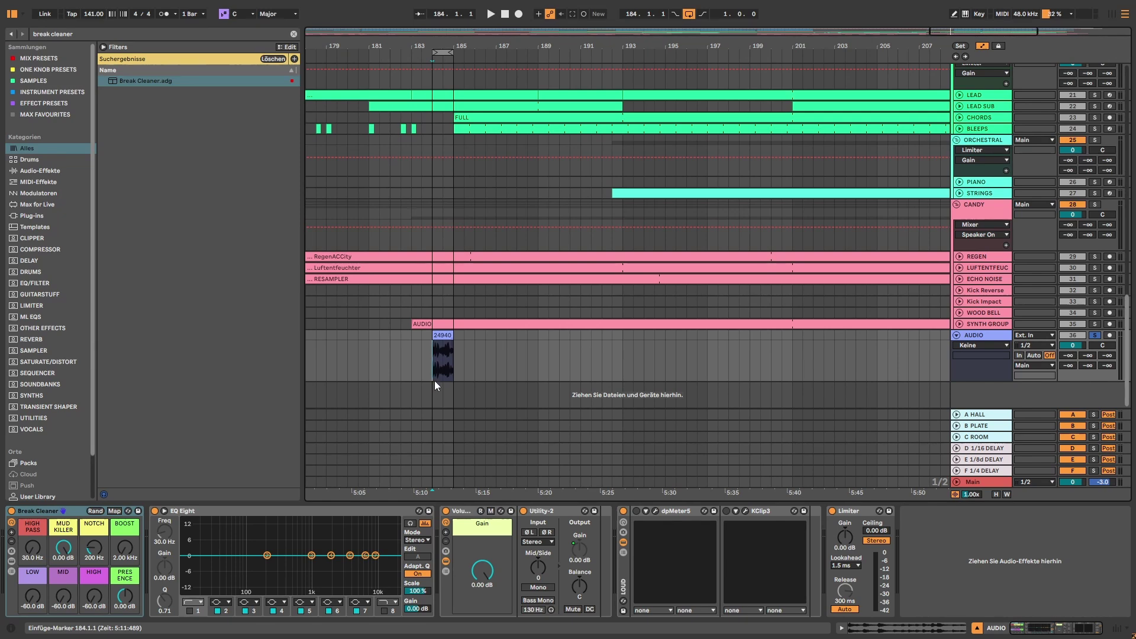
key(space)
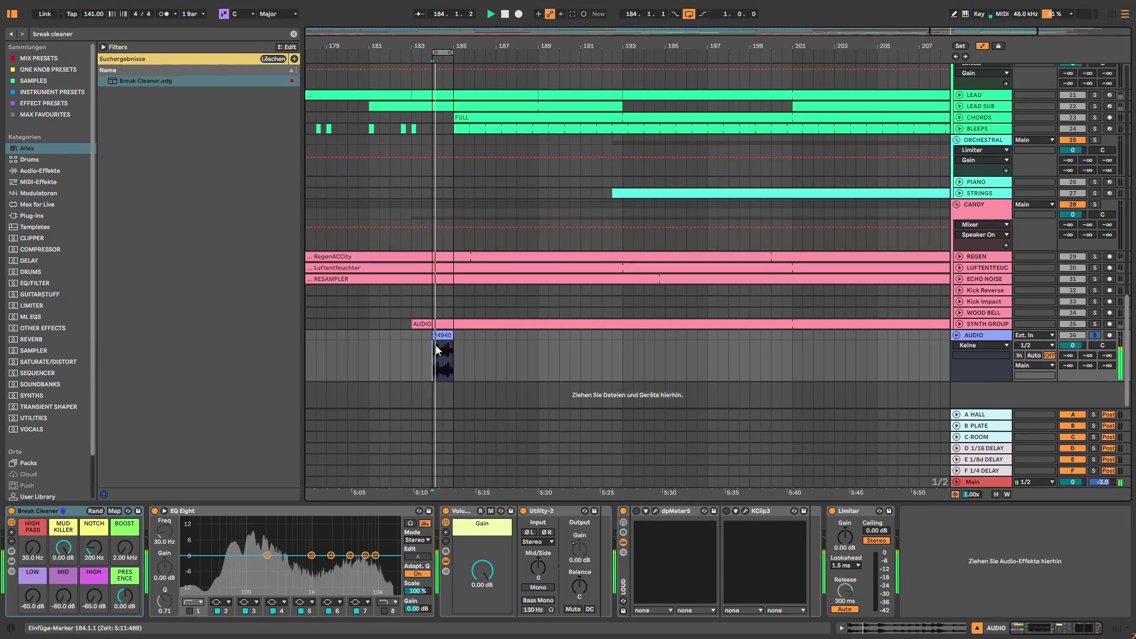
key(space)
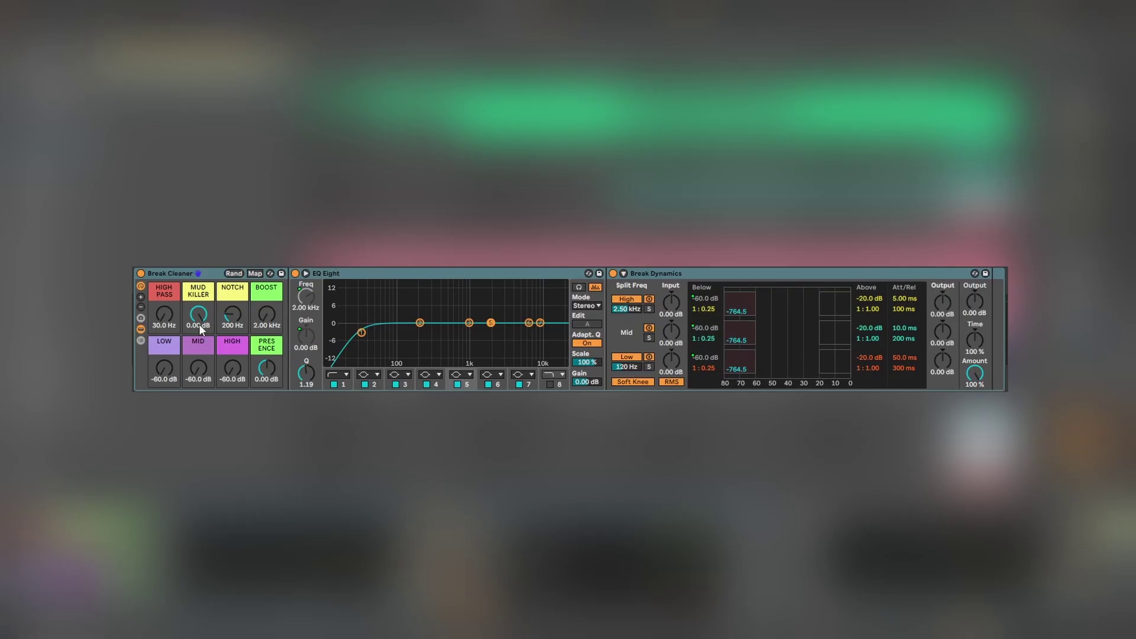
With the break playing, set Break Cleaner's LOW to -40.6 dB, MID to -32.6 dB and HIGH to -25.0 dB.
click(166, 377)
drag(167, 377, 166, 314)
key(space)
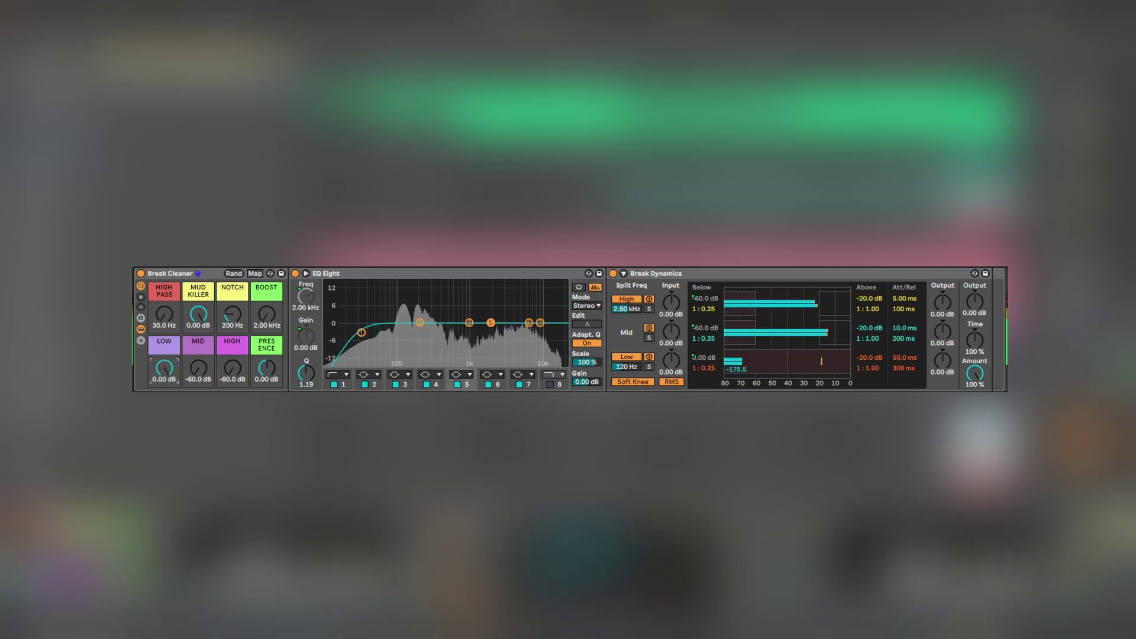
drag(167, 313, 232, 340)
drag(191, 373, 165, 359)
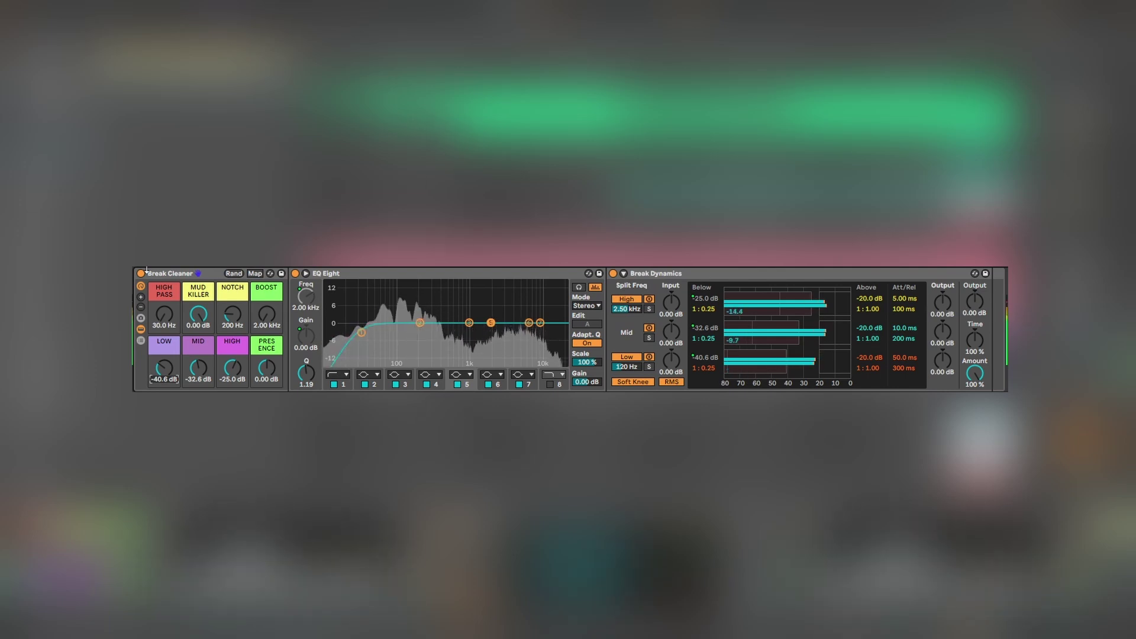
Compare the playing break with Break Cleaner bypassed and active, toggling the rack off and on twice.
click(142, 273)
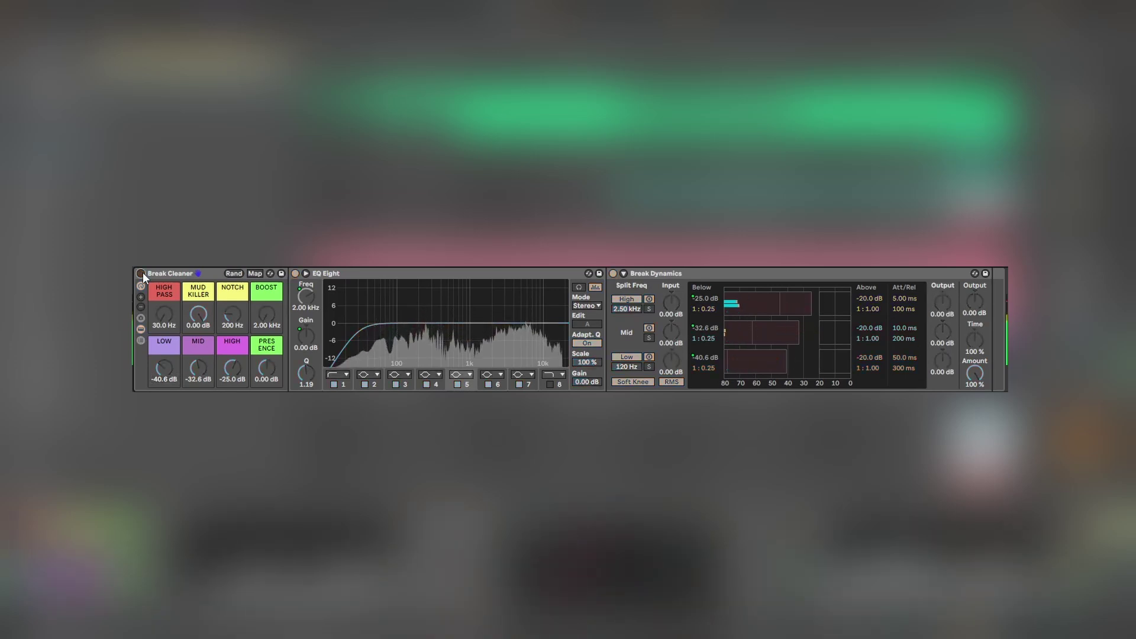
click(141, 273)
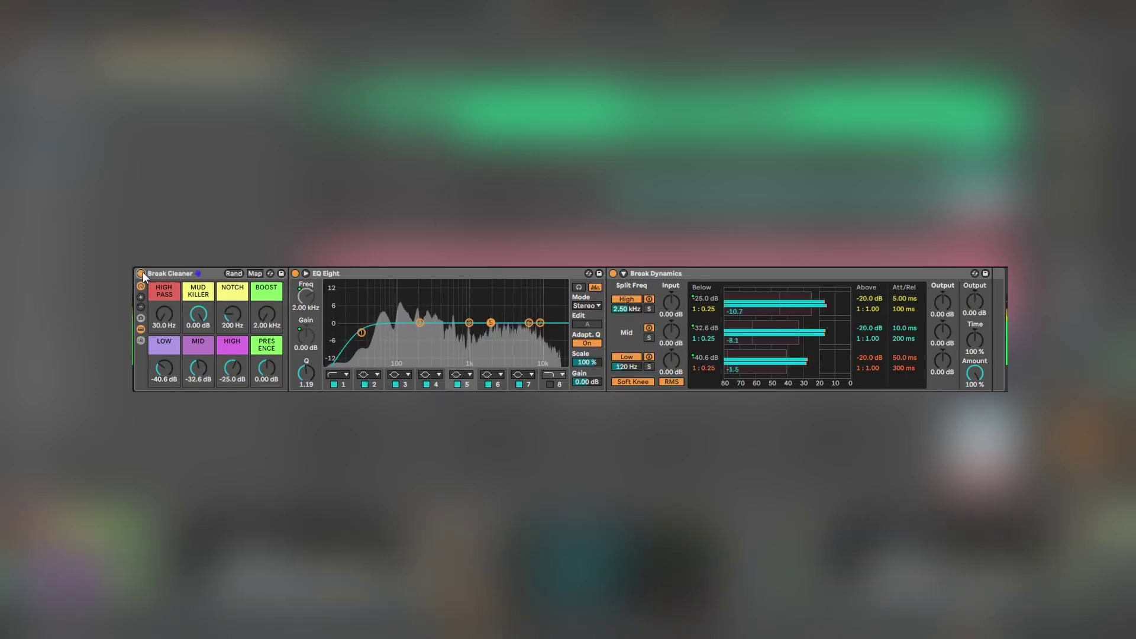
click(143, 272)
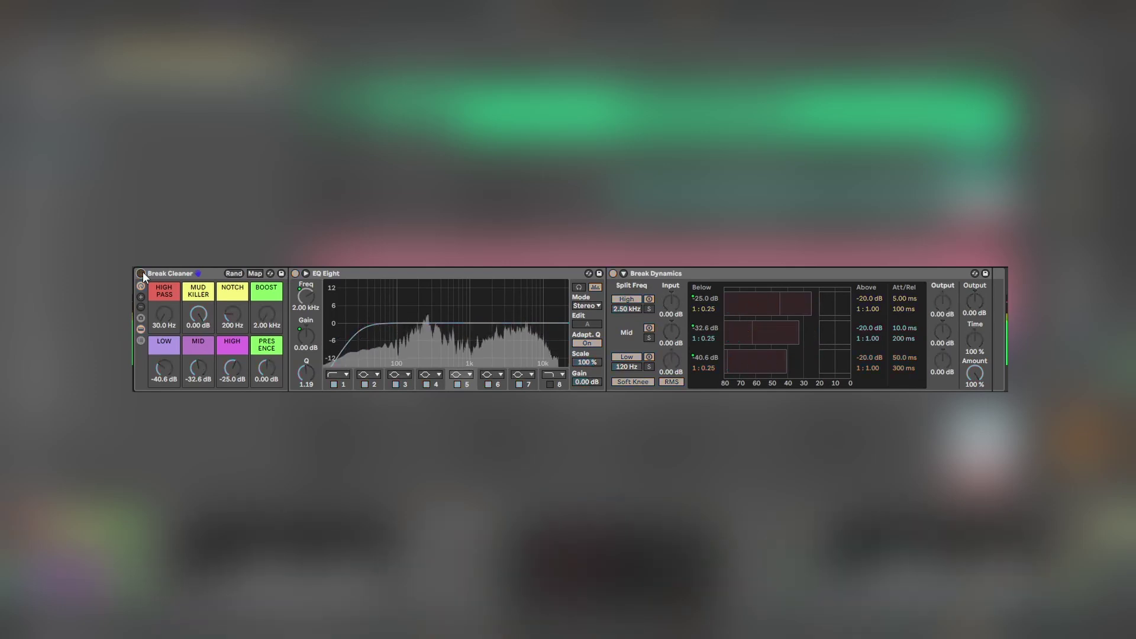
click(143, 271)
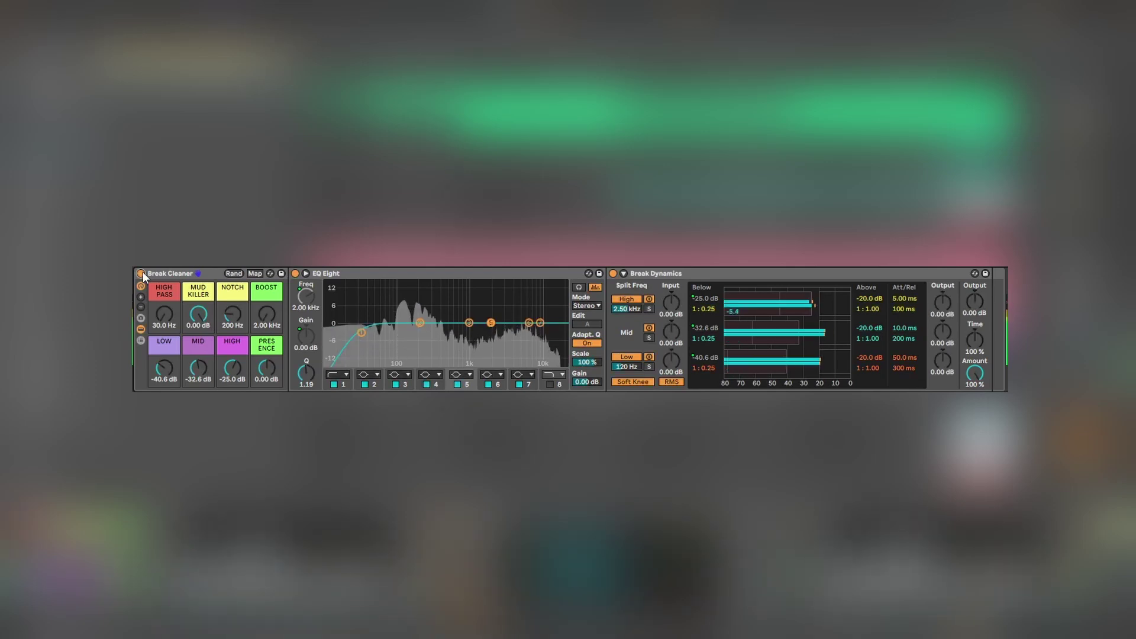
click(257, 275)
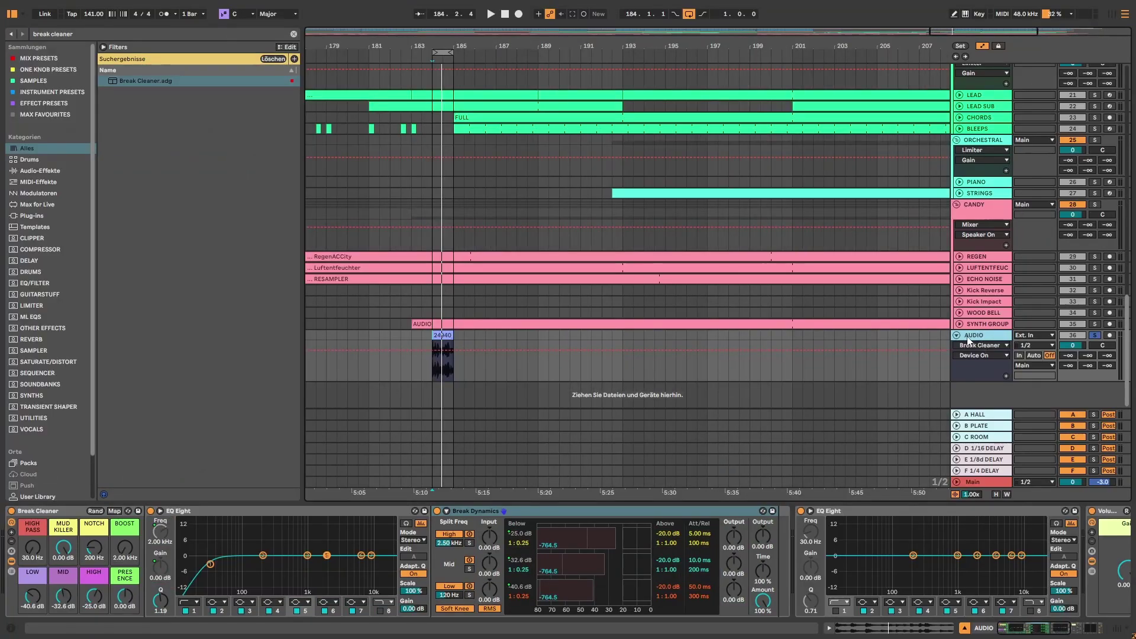
Return to the DRUMS group's tracks and view the device chains of the TOPS group and the DRUM RESAMPLE track.
click(973, 346)
scroll(994, 389, up, 5)
scroll(994, 389, up, 8)
click(982, 230)
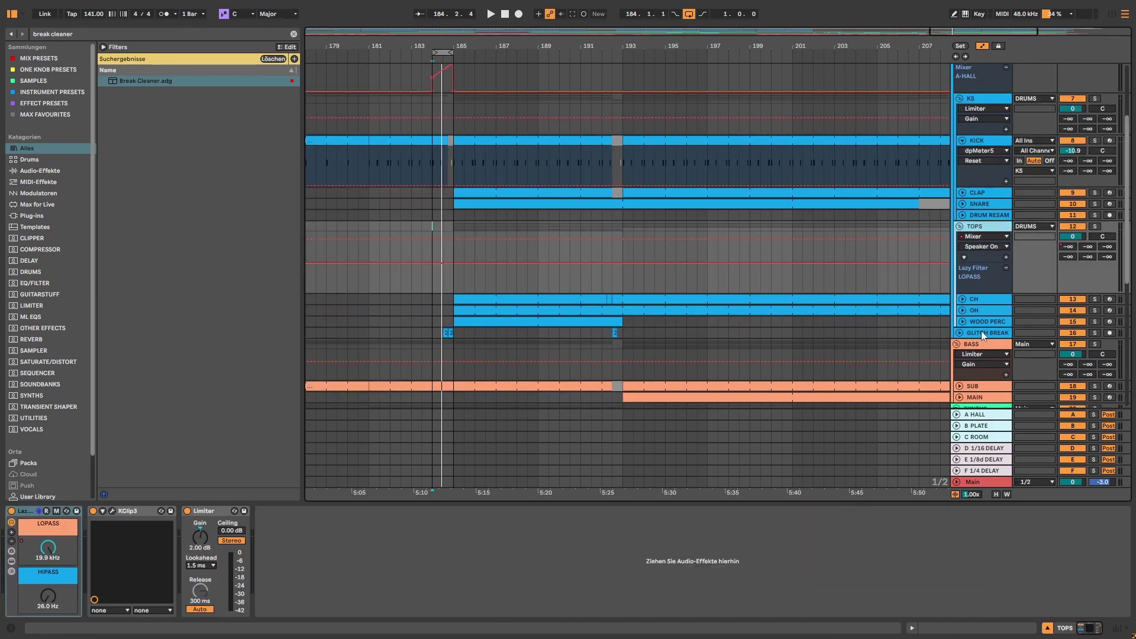
scroll(981, 331, up, 4)
click(981, 334)
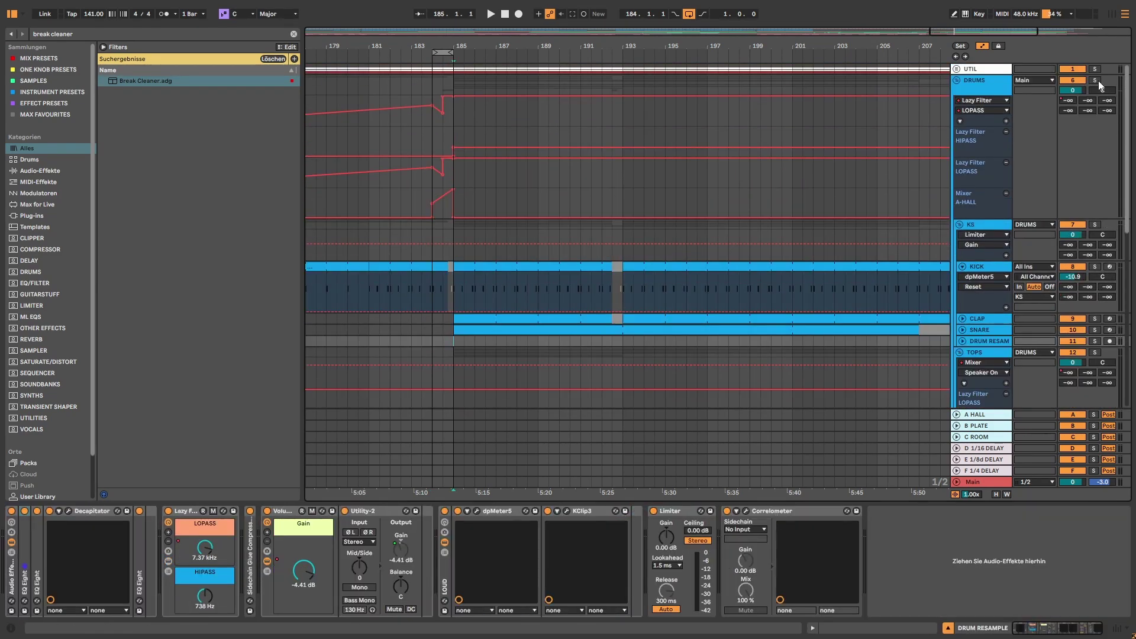
Solo the DRUMS group and play it from bar 185, then from just before the GLITCH BREAKS clip near bar 193.
click(1098, 81)
key(space)
scroll(727, 239, down, 5)
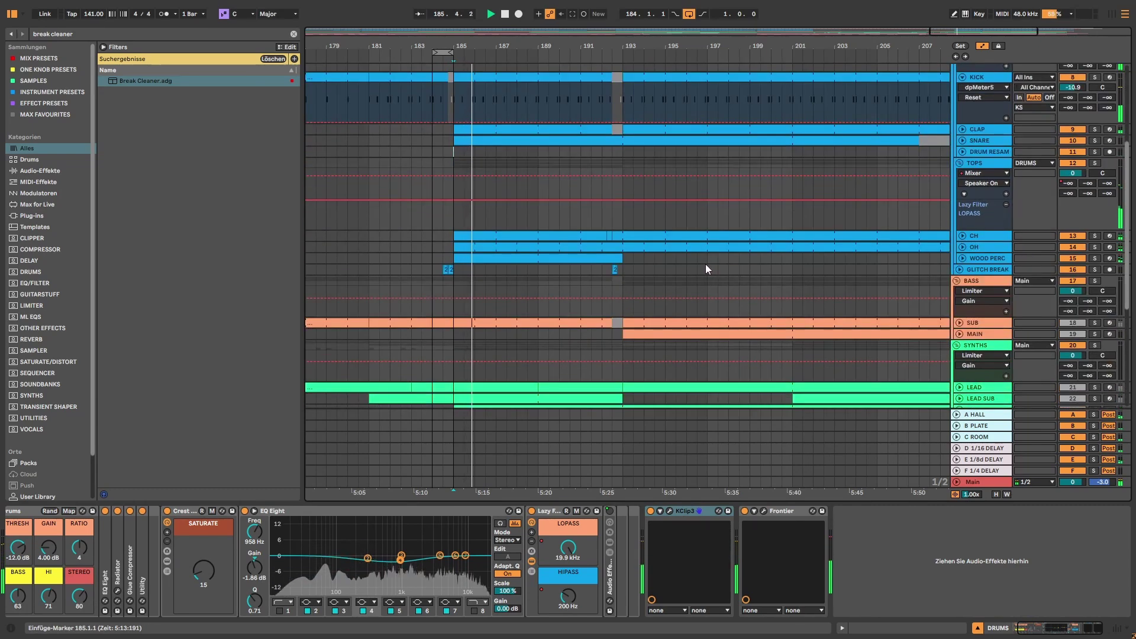
scroll(705, 264, up, 2)
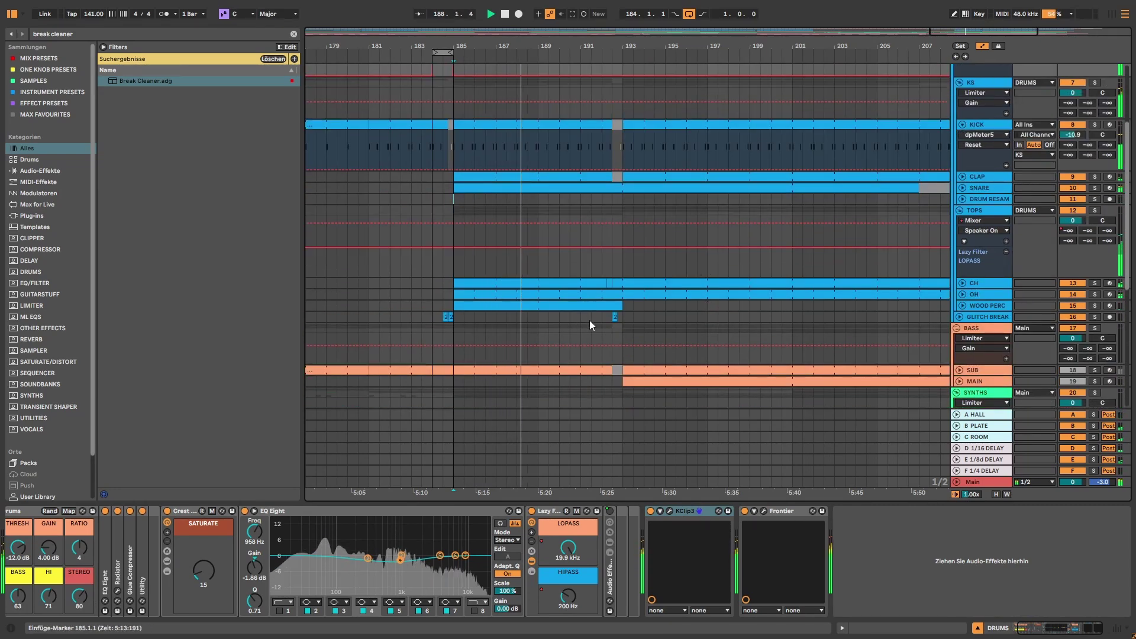
click(605, 314)
key(space)
key(space)
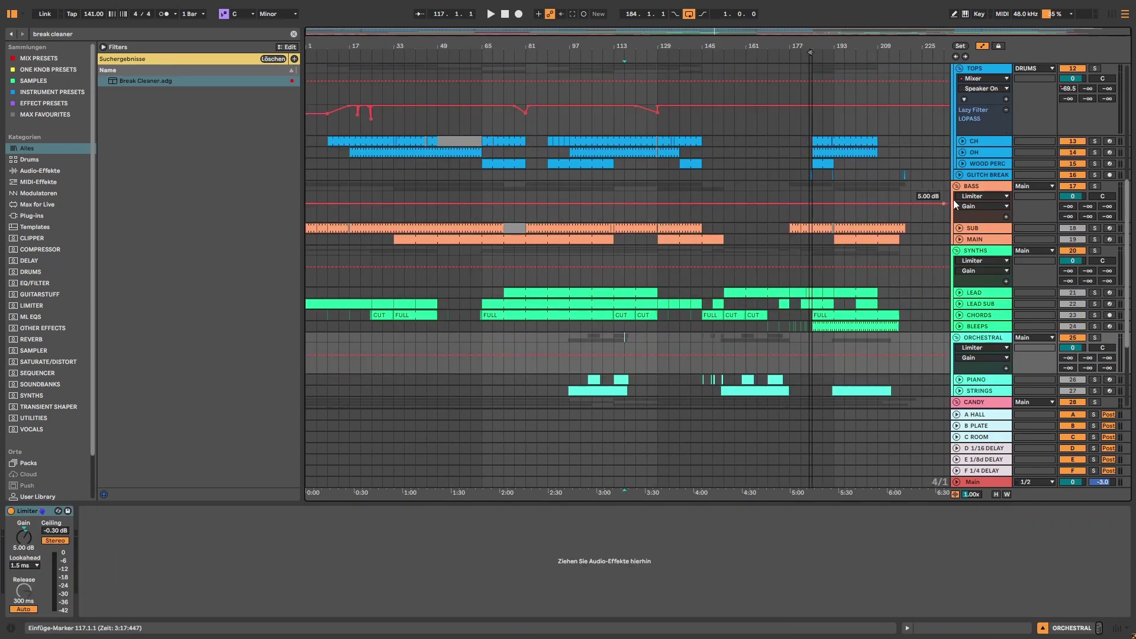
Select the BASS group and view its Limiter.
click(984, 187)
scroll(1045, 211, up, 3)
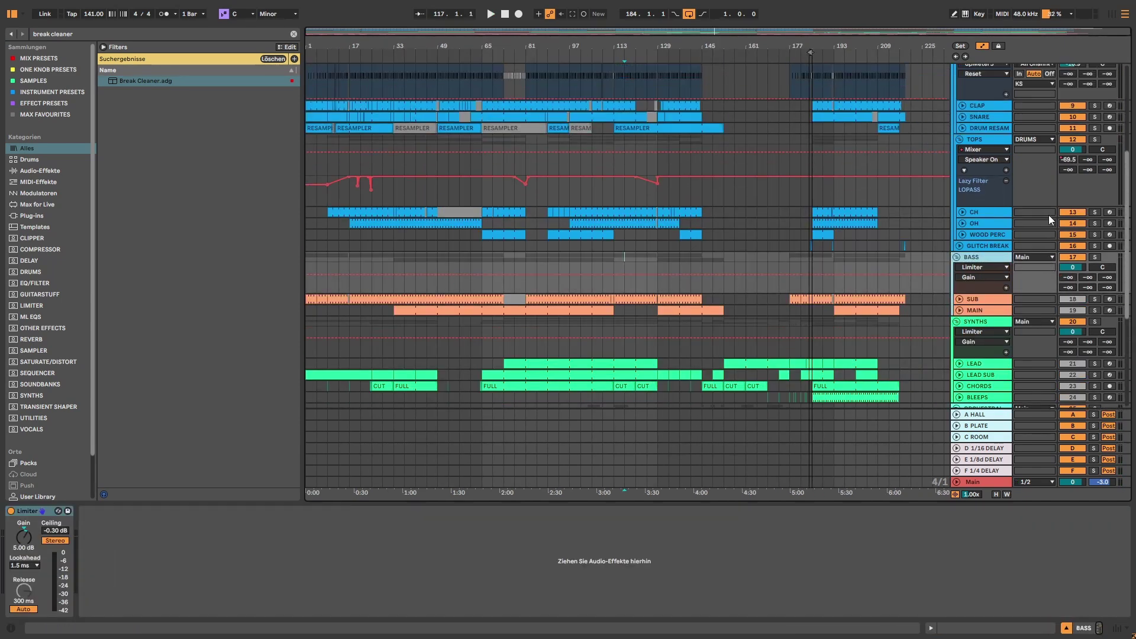
Solo the BASS group, set the loop to bars 105–113 and start playback.
click(1095, 258)
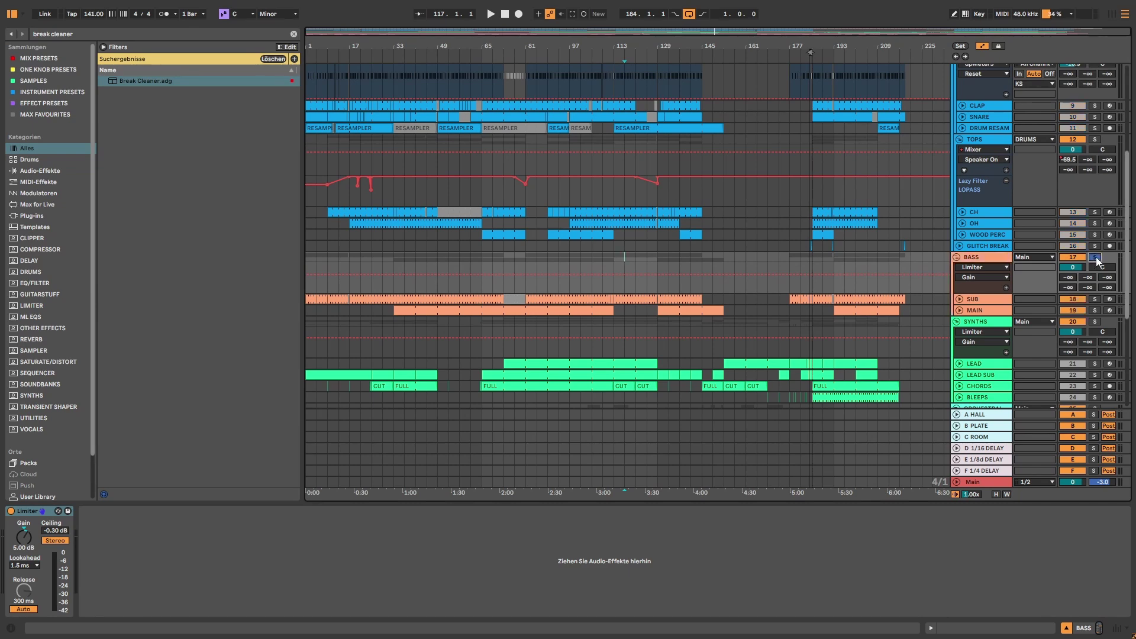
click(976, 298)
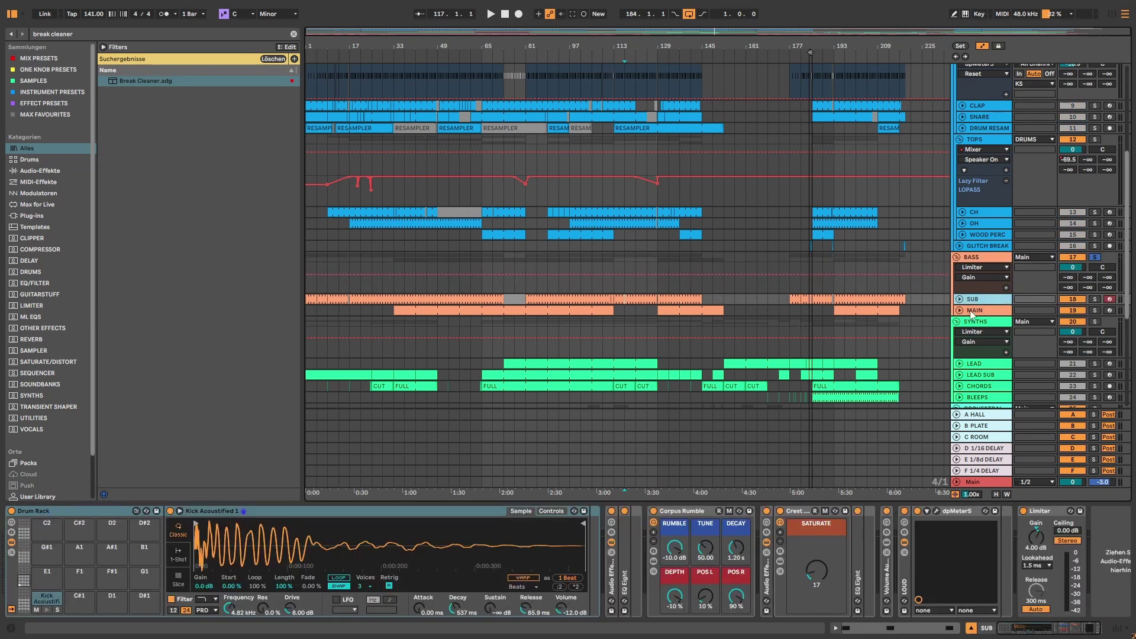
click(976, 312)
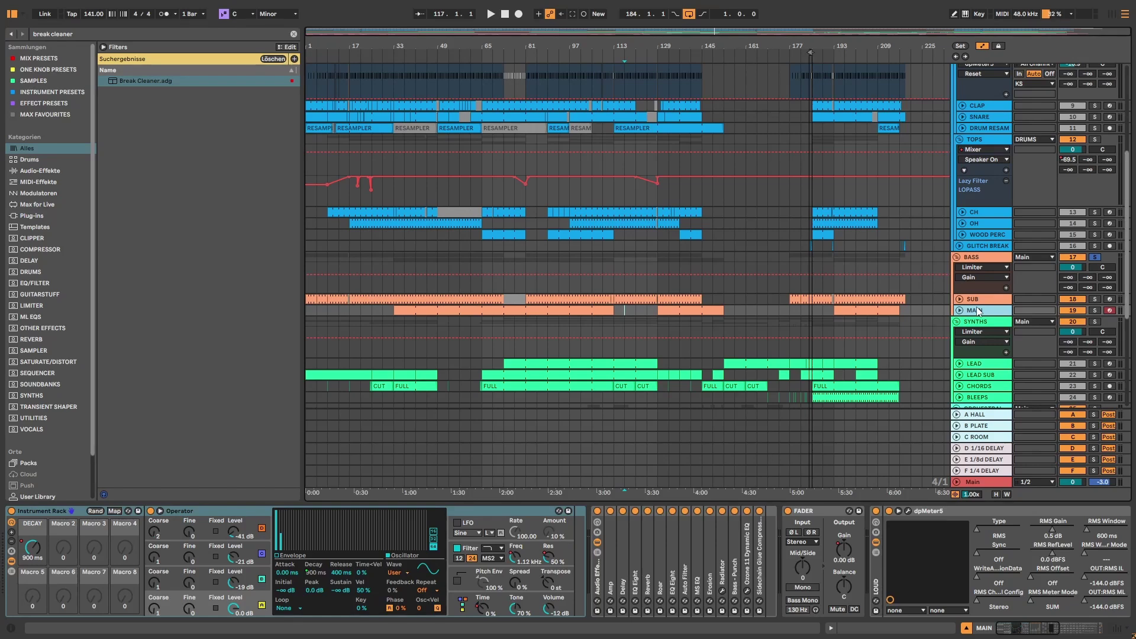
drag(593, 364, 612, 331)
key(ctrl+l)
key(space)
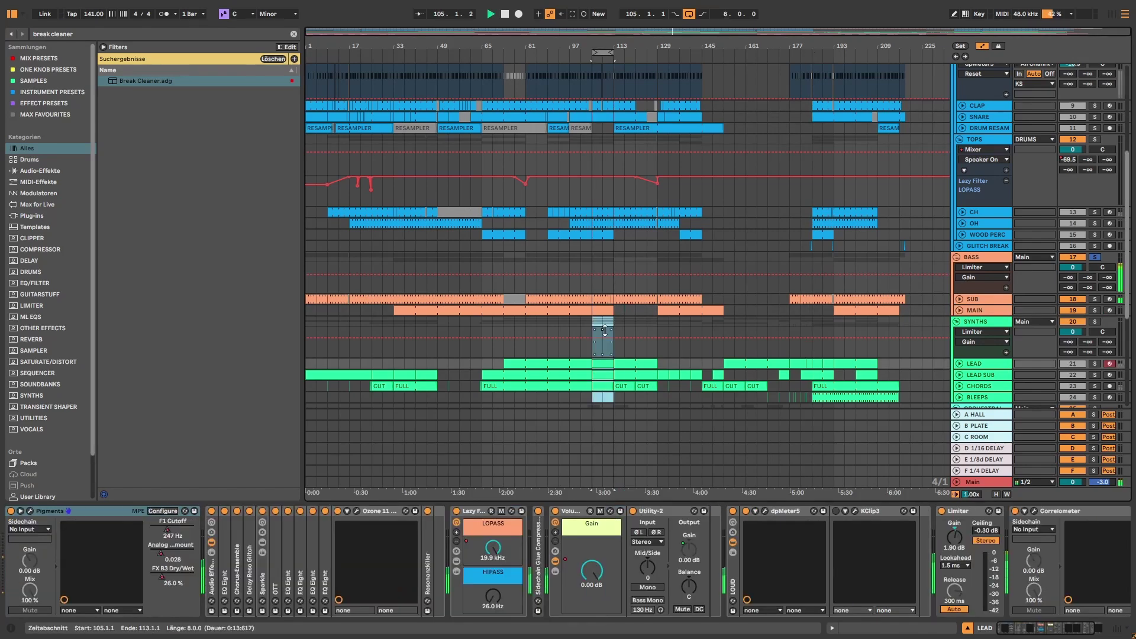
Show the SUB track's device chain while the loop plays and stop playback.
click(970, 280)
click(975, 301)
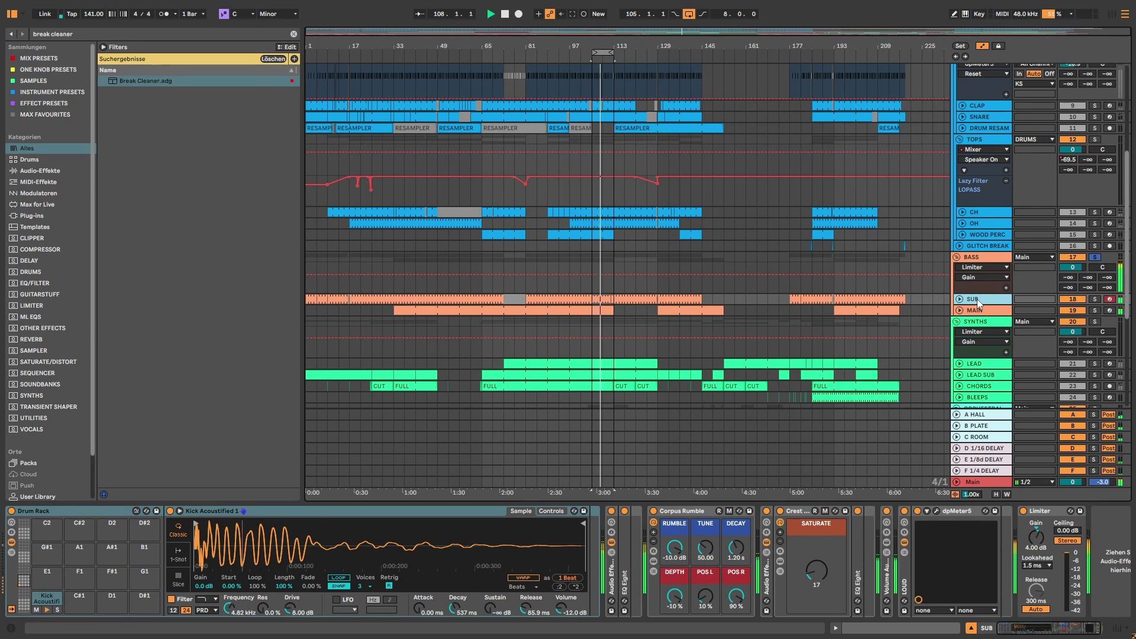
key(space)
Solo the KICK track and play the loop, toggling the SUB track's solo to compare the kick with and without it.
scroll(1095, 284, up, 5)
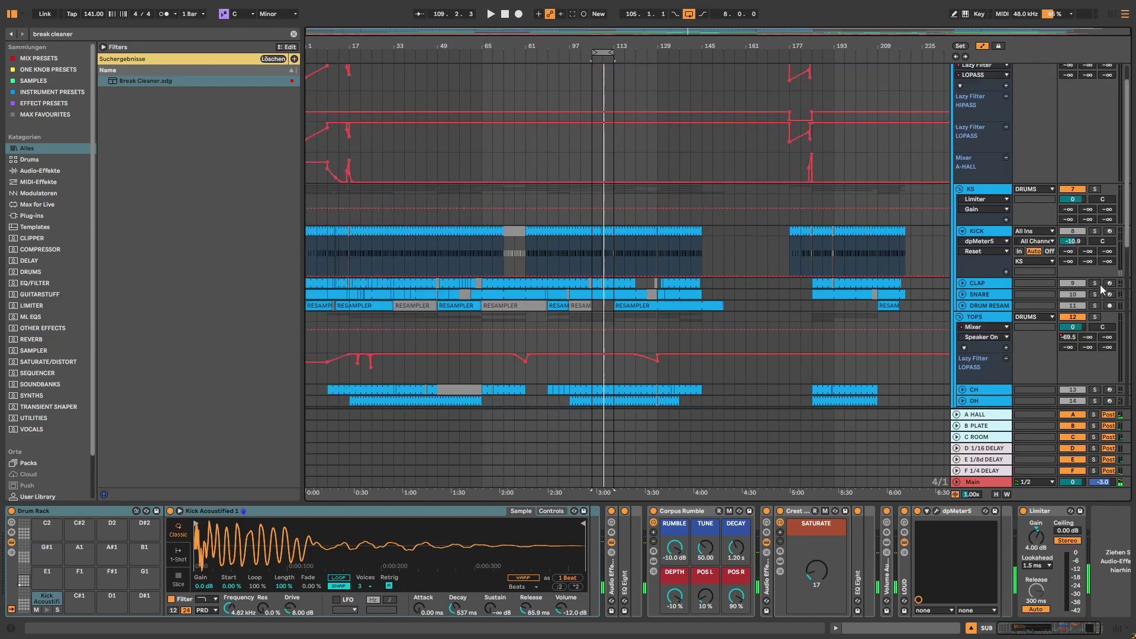
click(1095, 233)
key(space)
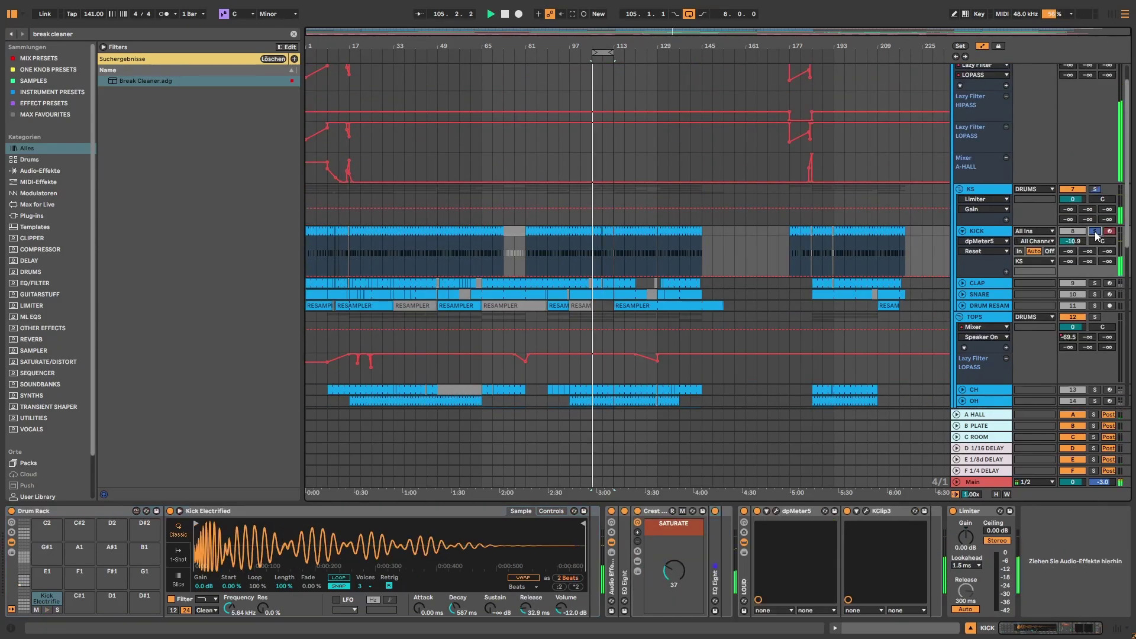
scroll(1097, 278, down, 5)
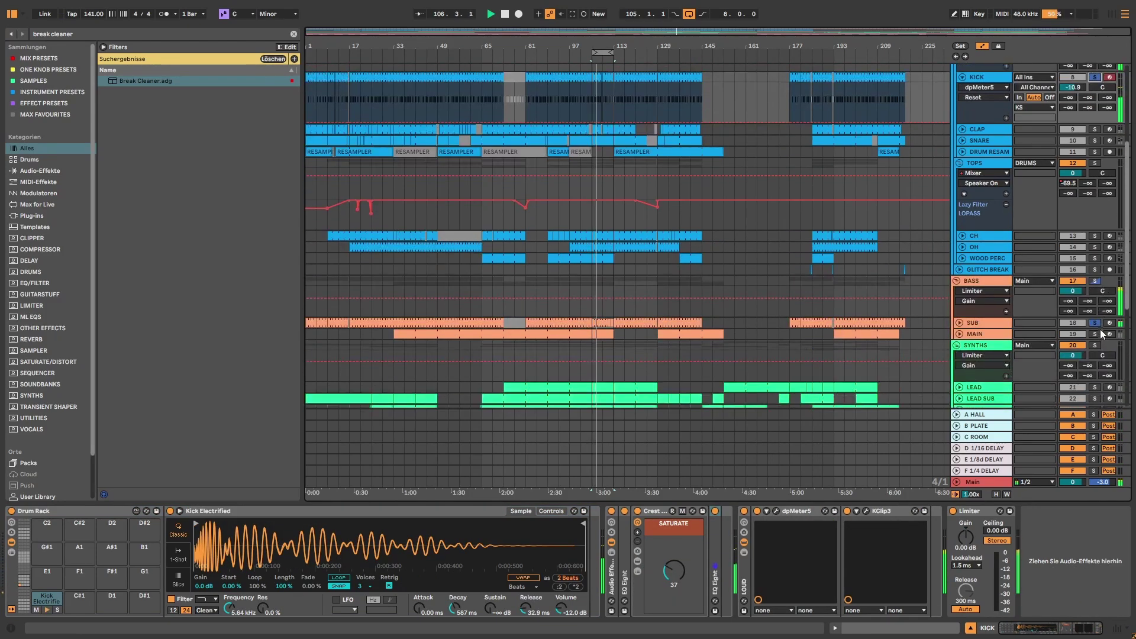
click(1095, 323)
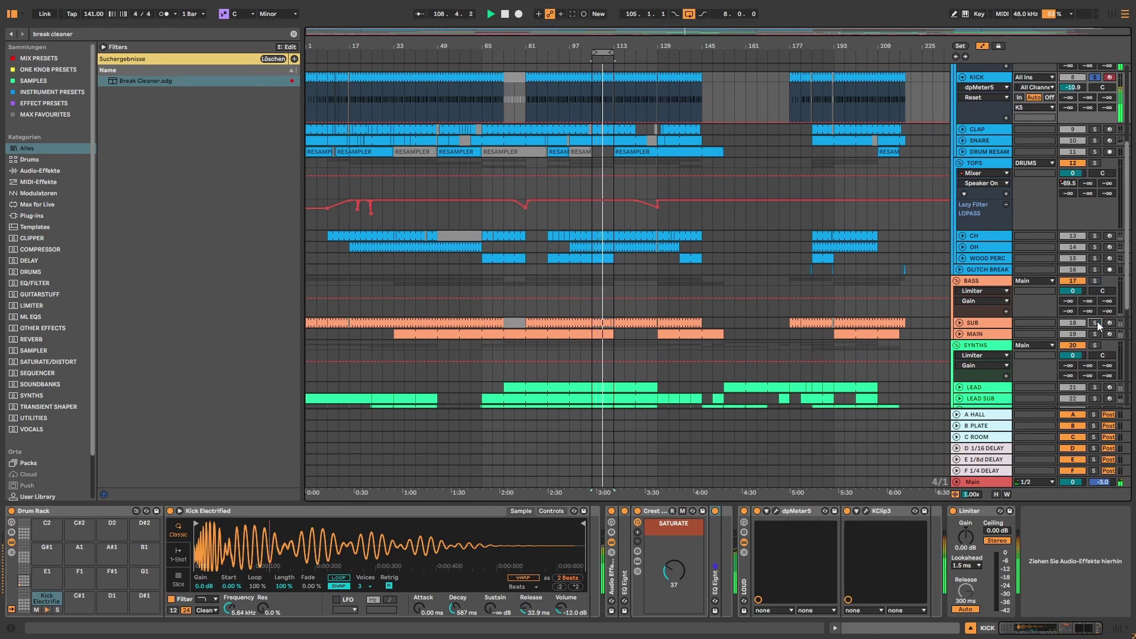
click(1095, 322)
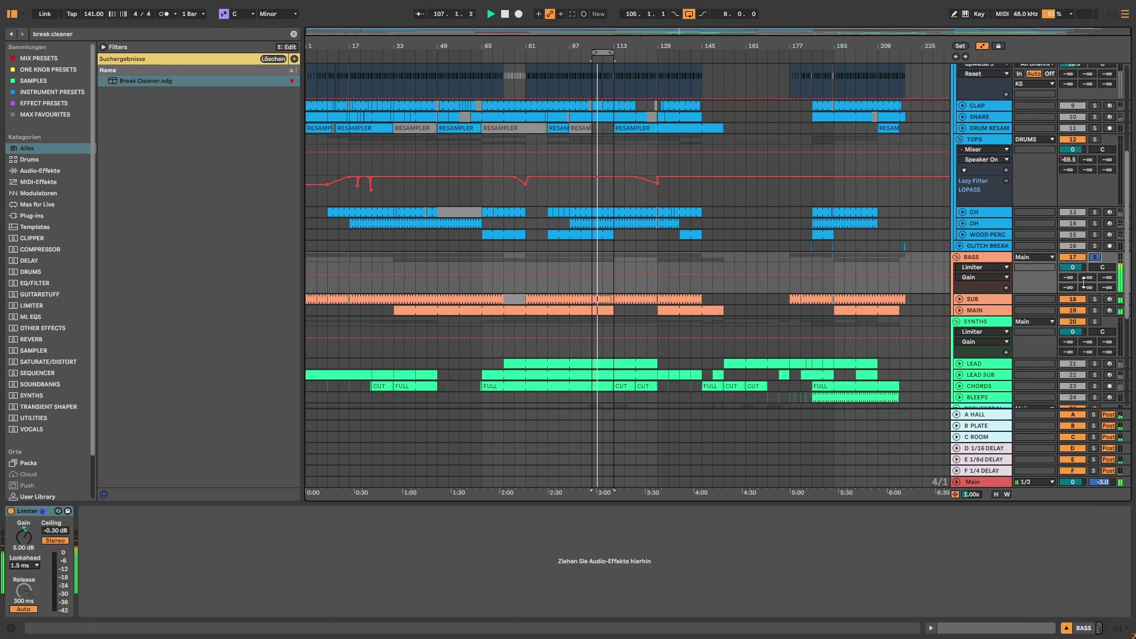
Stop playback, solo the SUB track and inspect its EQ Eight and Corpus Rumble devices.
click(977, 297)
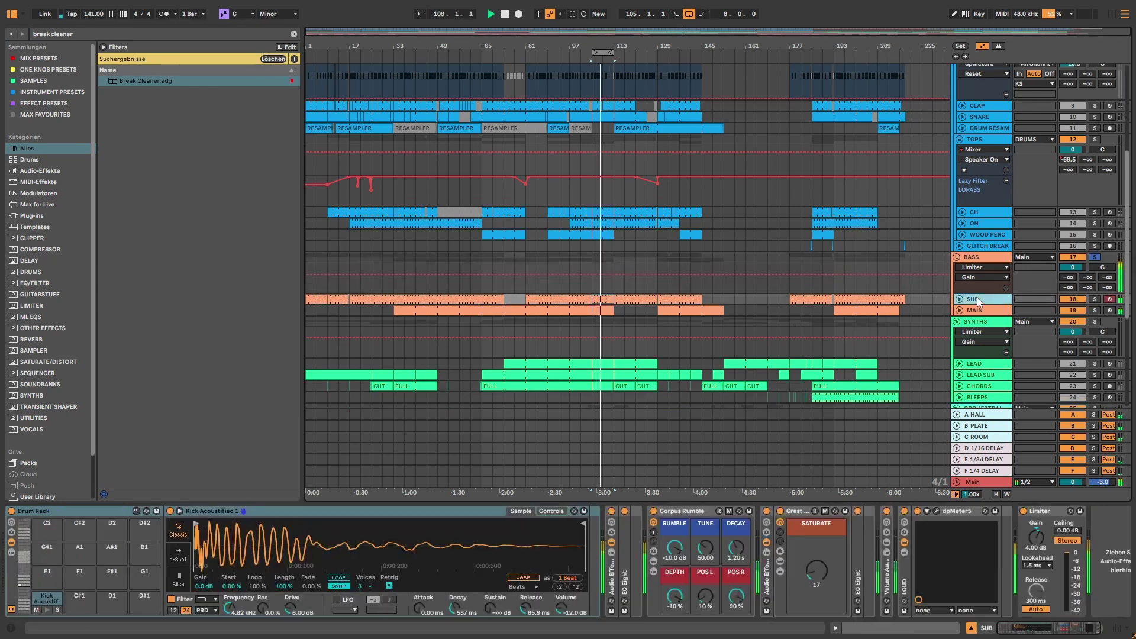
scroll(978, 297, down, 5)
key(space)
click(1095, 181)
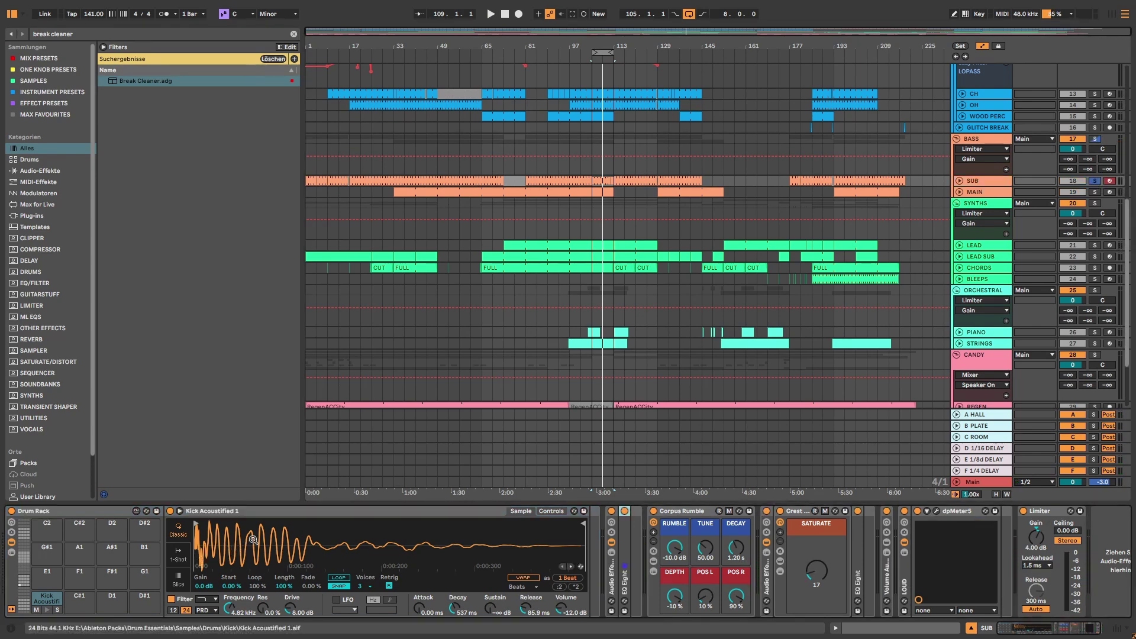
double_click(624, 535)
double_click(678, 512)
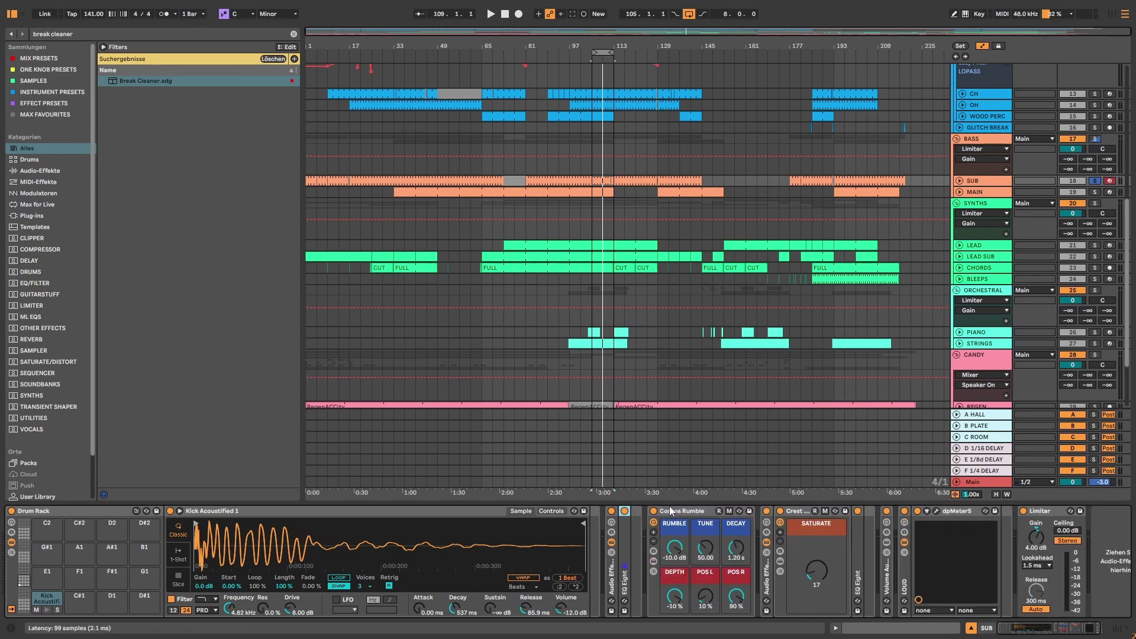
Clear the browser search and select the Kick Acoustified 1 sampler on the SUB track.
click(294, 33)
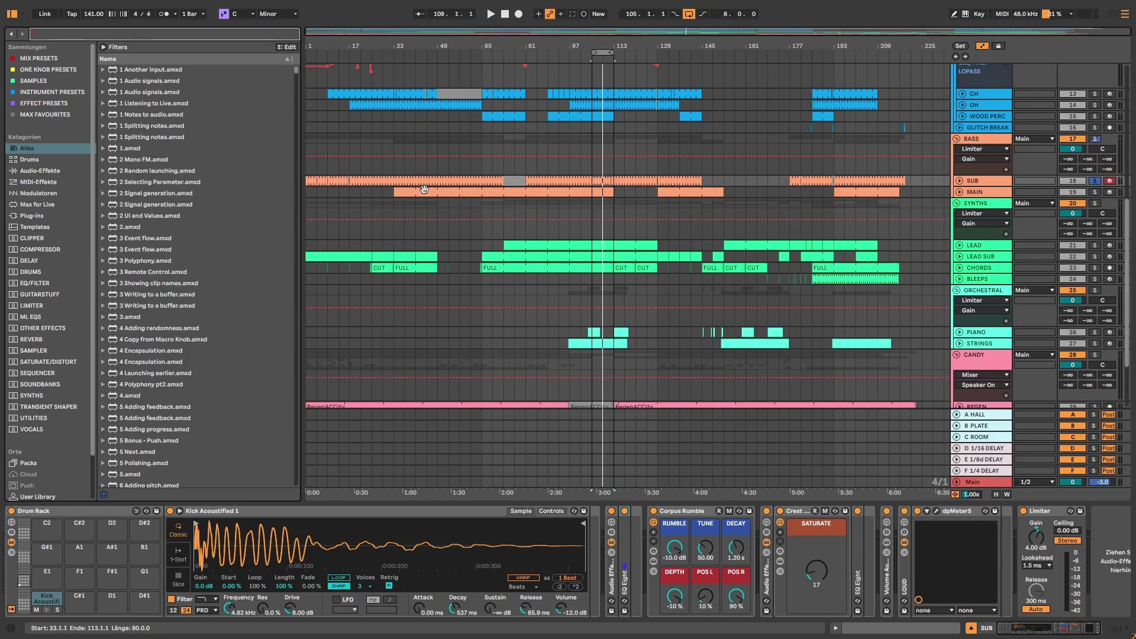
click(264, 554)
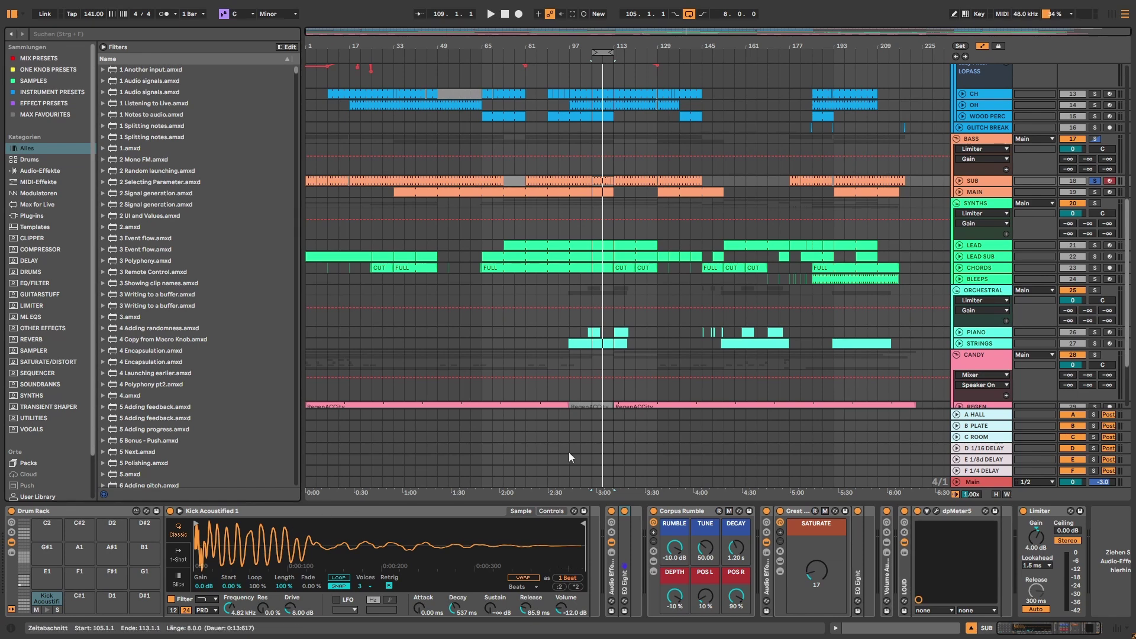
scroll(747, 335, up, 5)
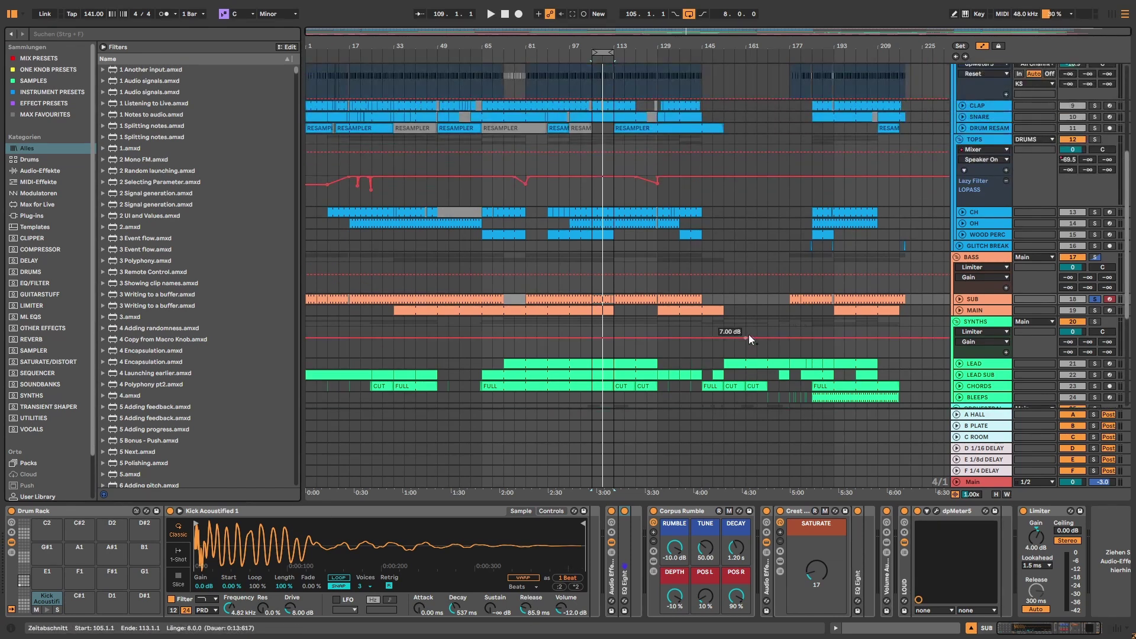
click(223, 512)
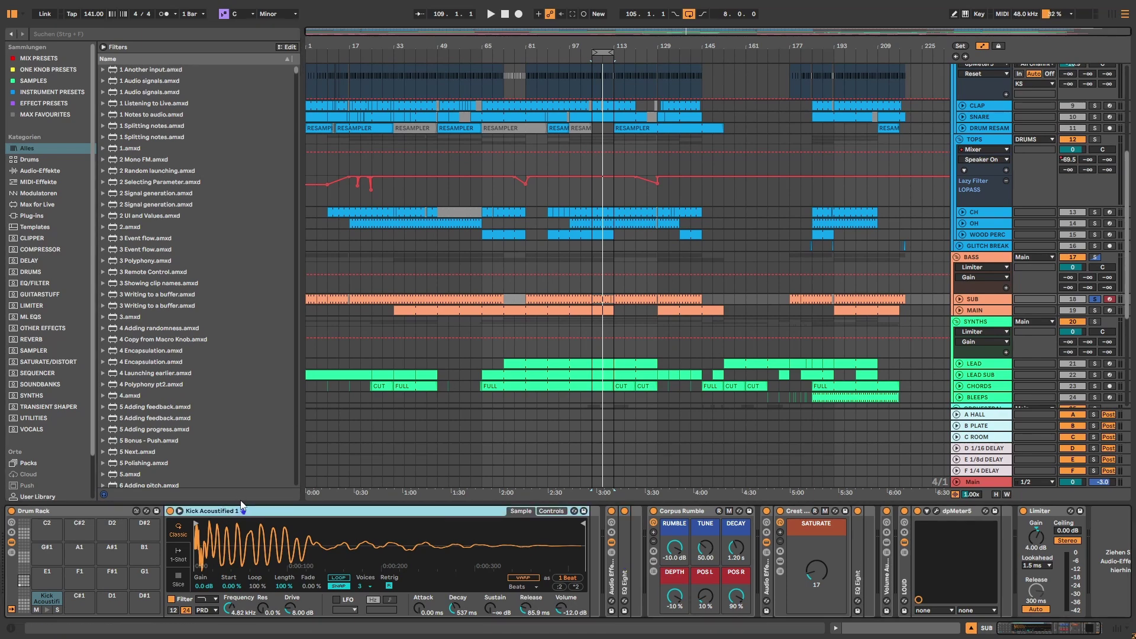
scroll(647, 329, up, 7)
scroll(637, 408, down, 6)
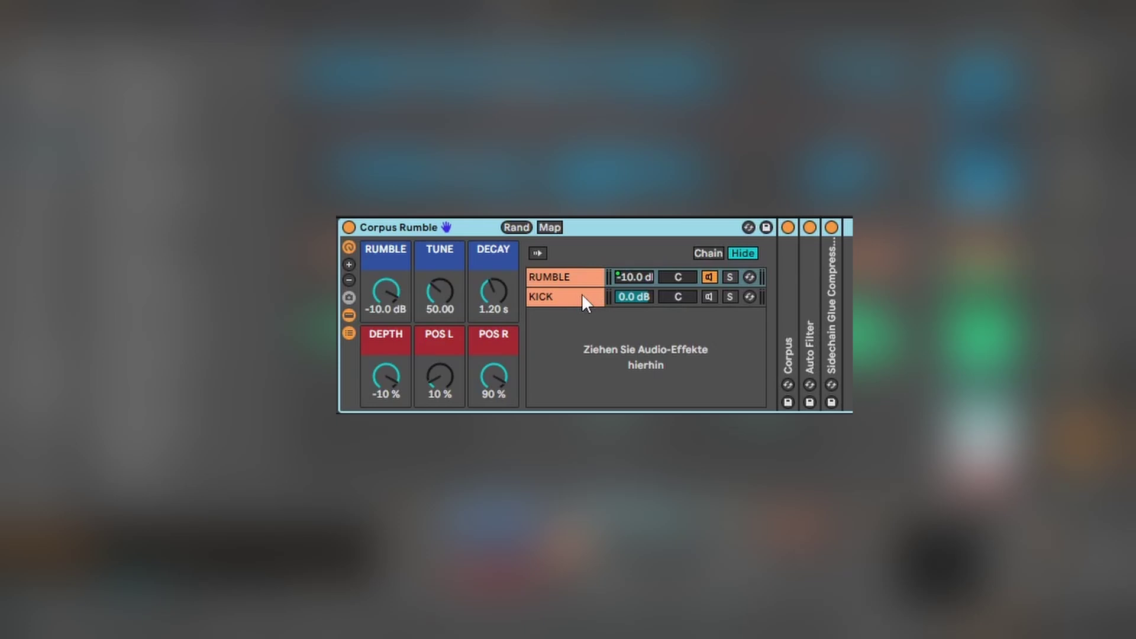
Compare the KICK and RUMBLE chains of the Corpus Rumble rack, then unfold Corpus and view its resonator types.
click(582, 295)
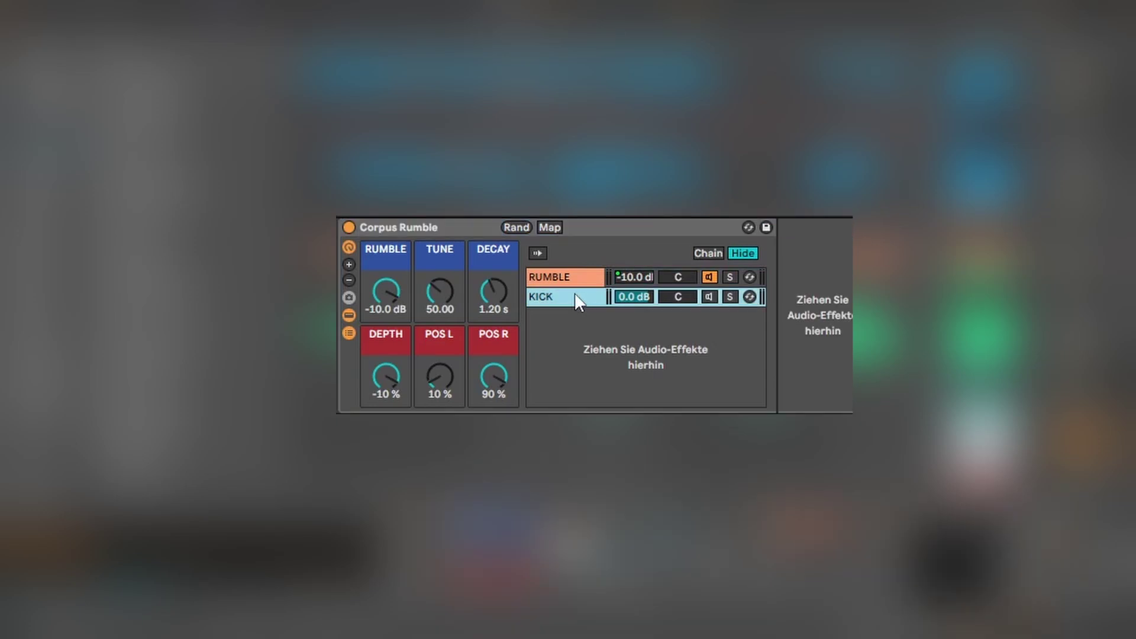
click(559, 274)
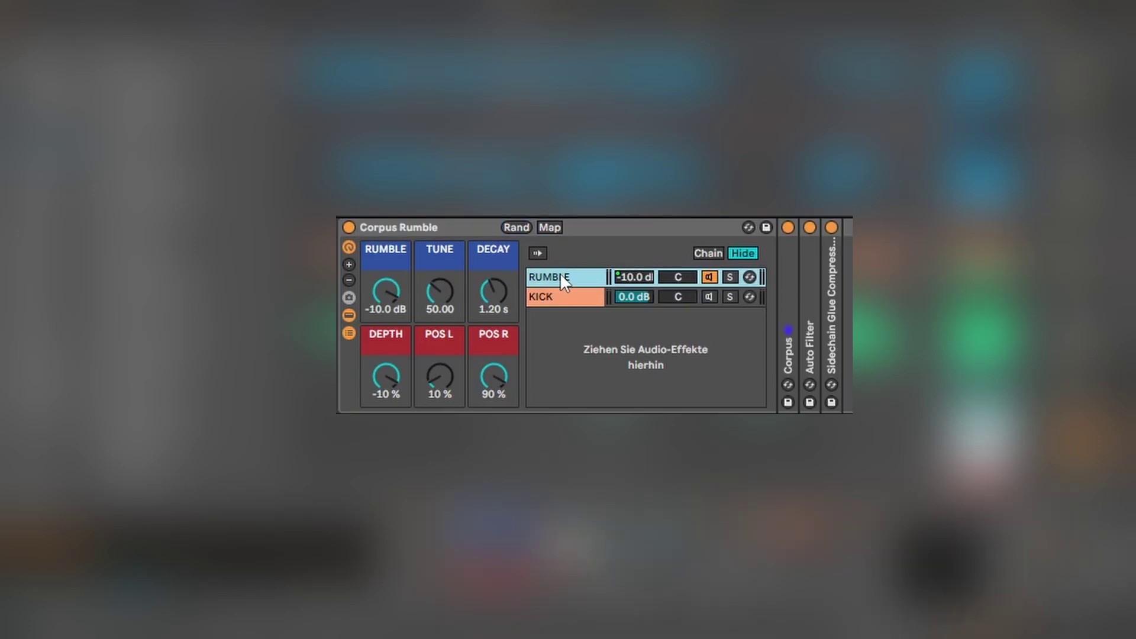
double_click(785, 286)
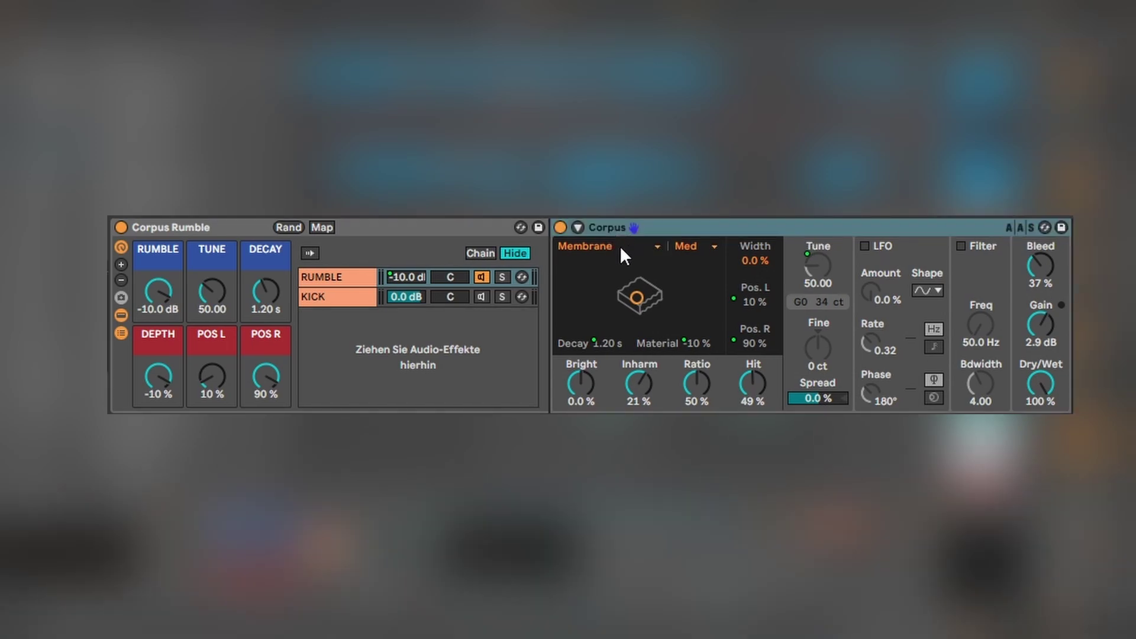
click(619, 246)
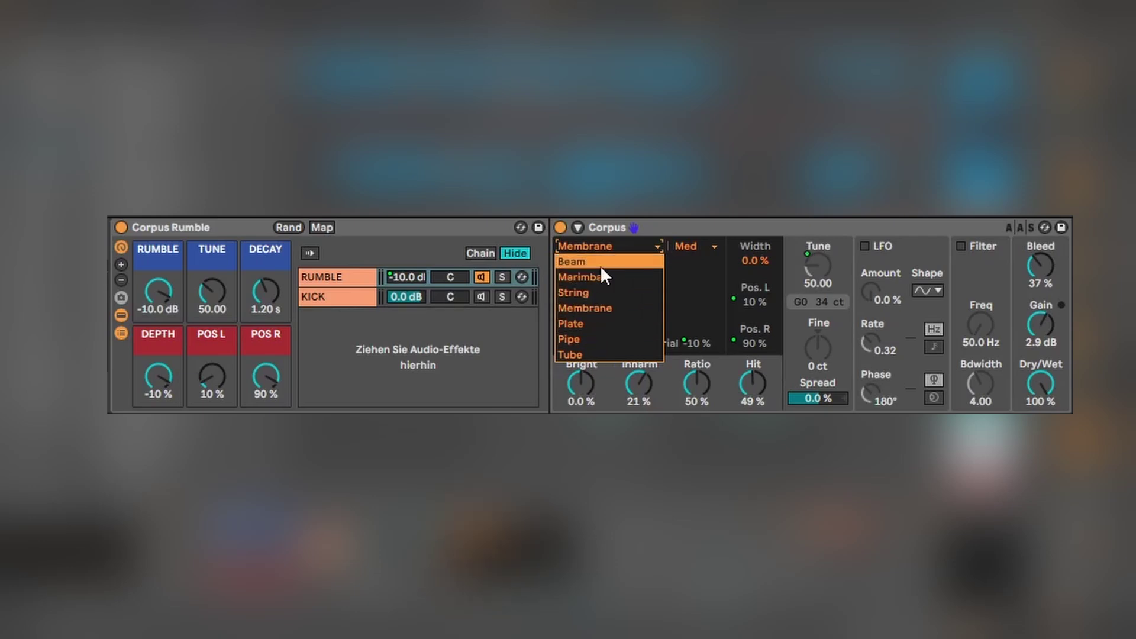
click(599, 263)
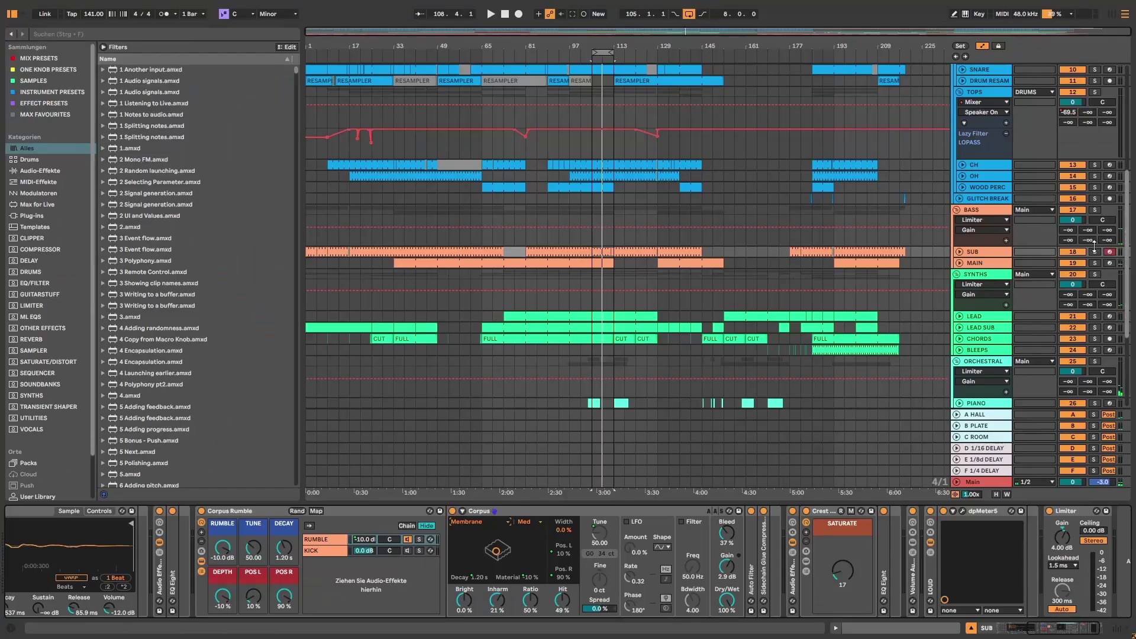
Solo the SUB track again to audition the rumble, and stop playback.
click(1092, 240)
click(1094, 251)
key(space)
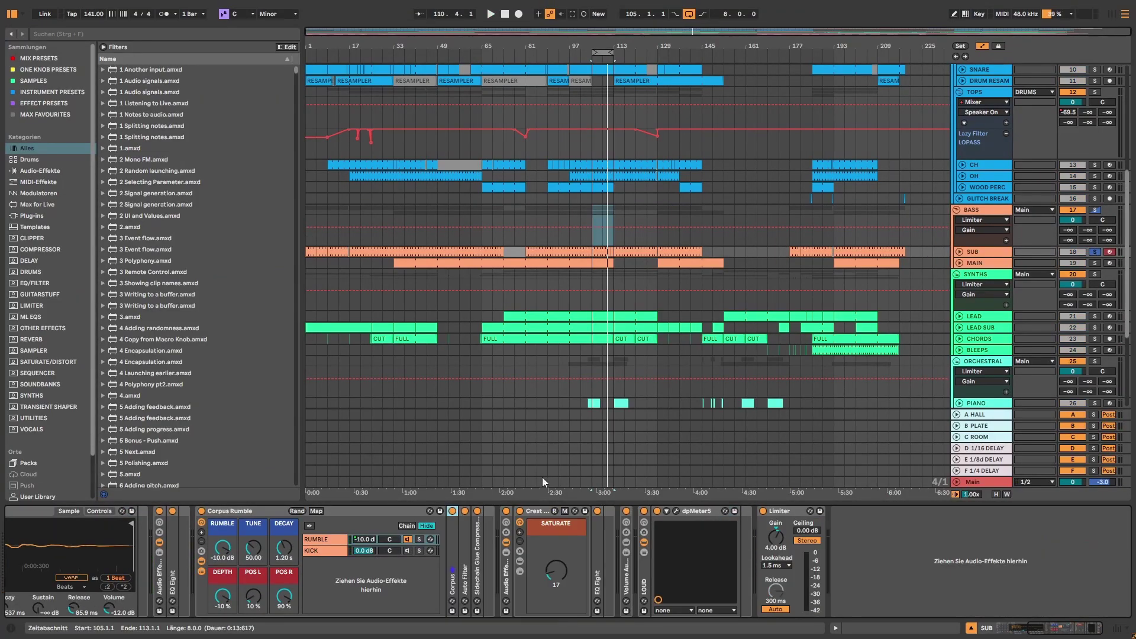
Unfold the Auto Filter and Sidechain Glue Compressor in the RUMBLE chain to examine their settings.
click(466, 539)
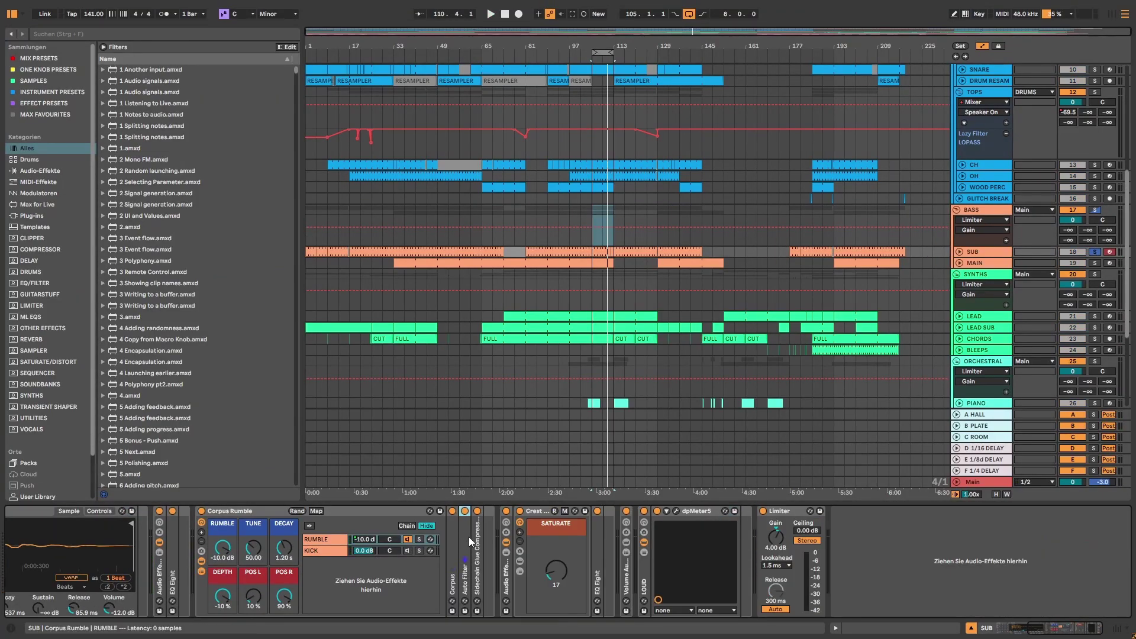
double_click(466, 537)
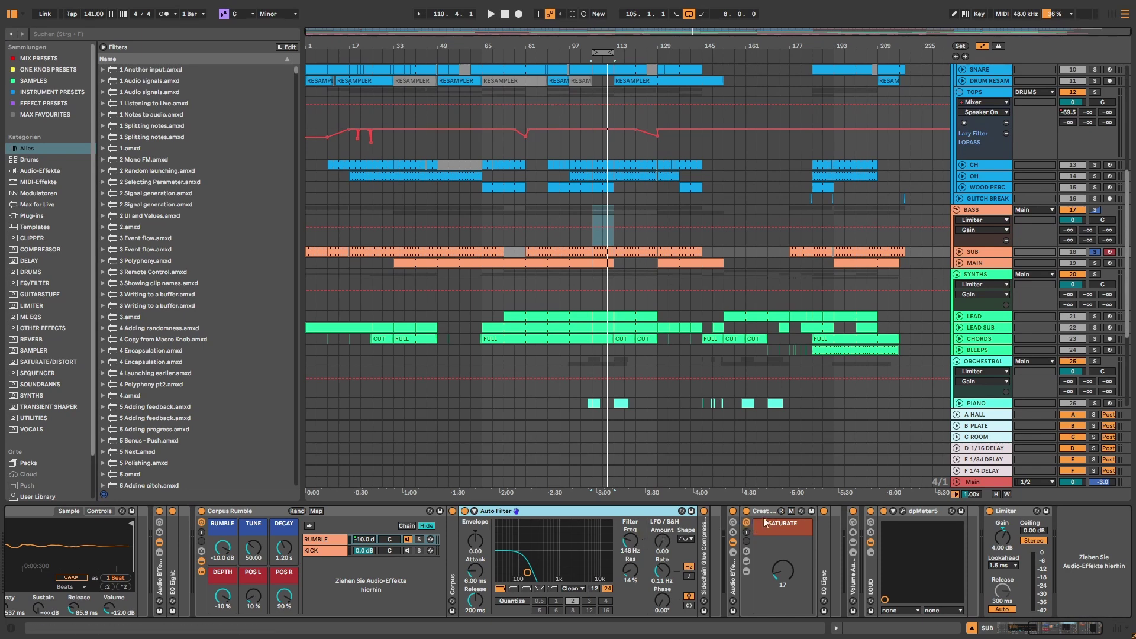
double_click(702, 545)
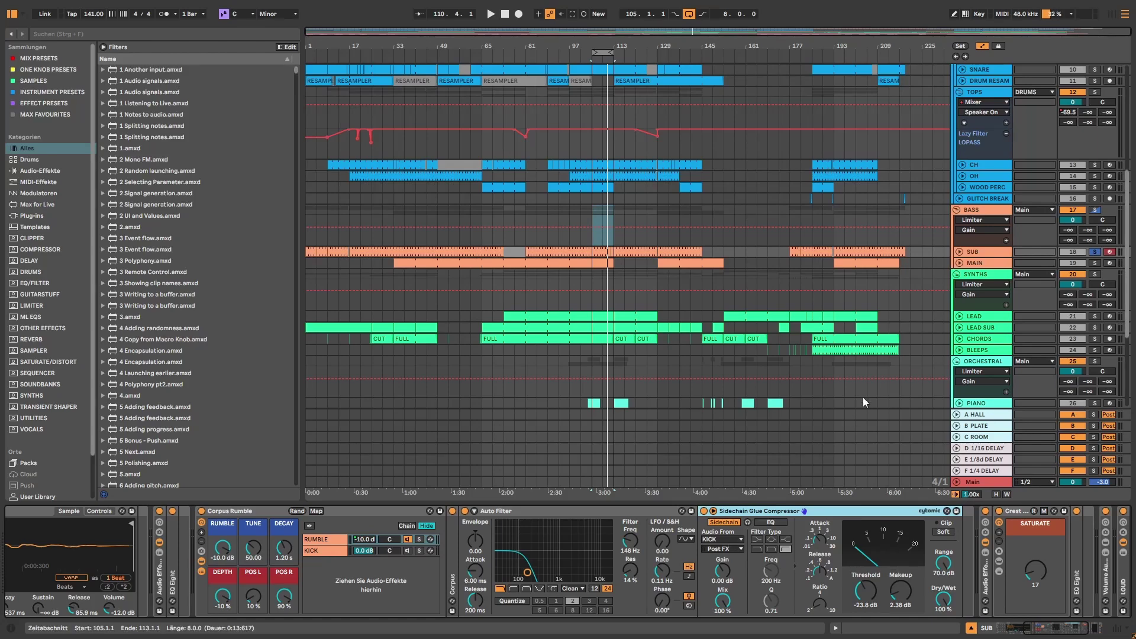
Unfold the UTIL group and show the SC track's hi-hat sampler used as the sidechain trigger.
scroll(906, 372, up, 10)
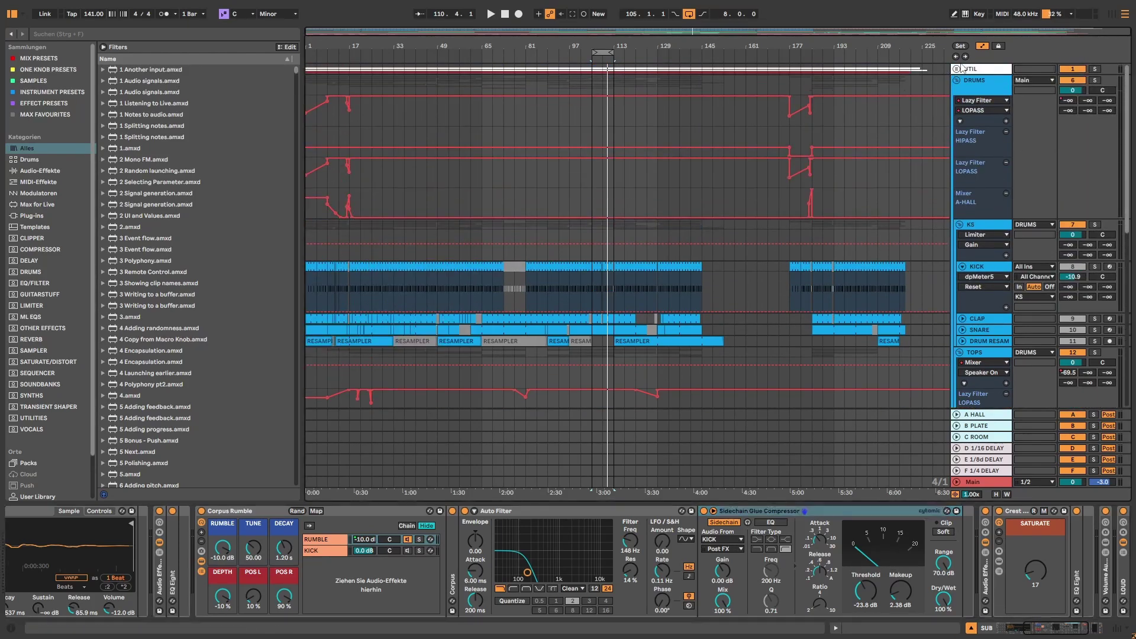
click(956, 68)
click(974, 144)
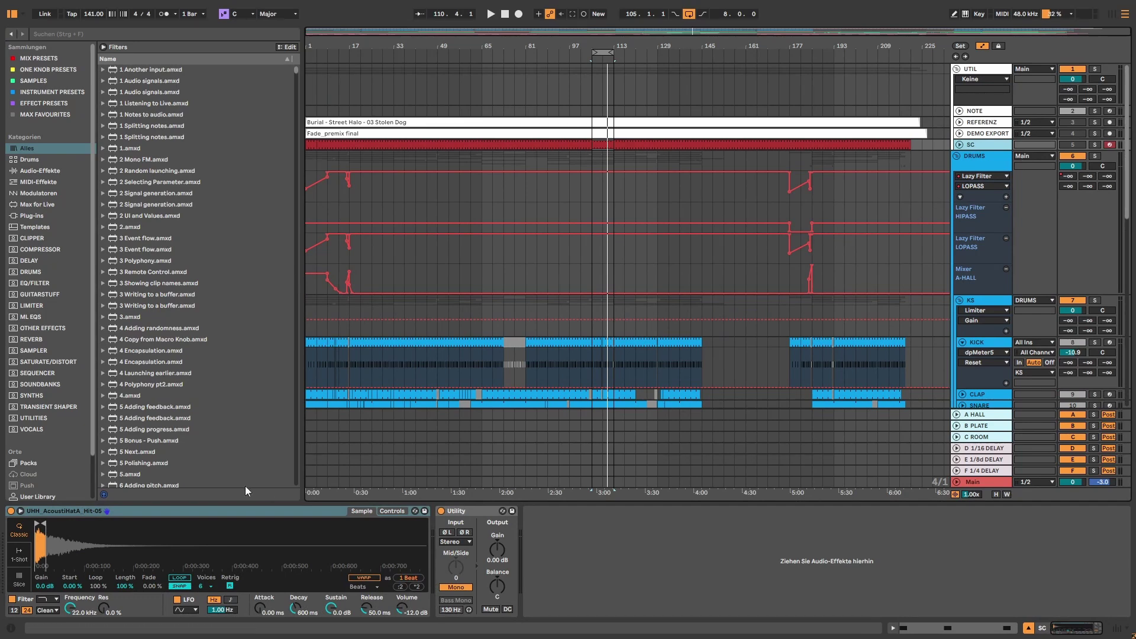
click(91, 510)
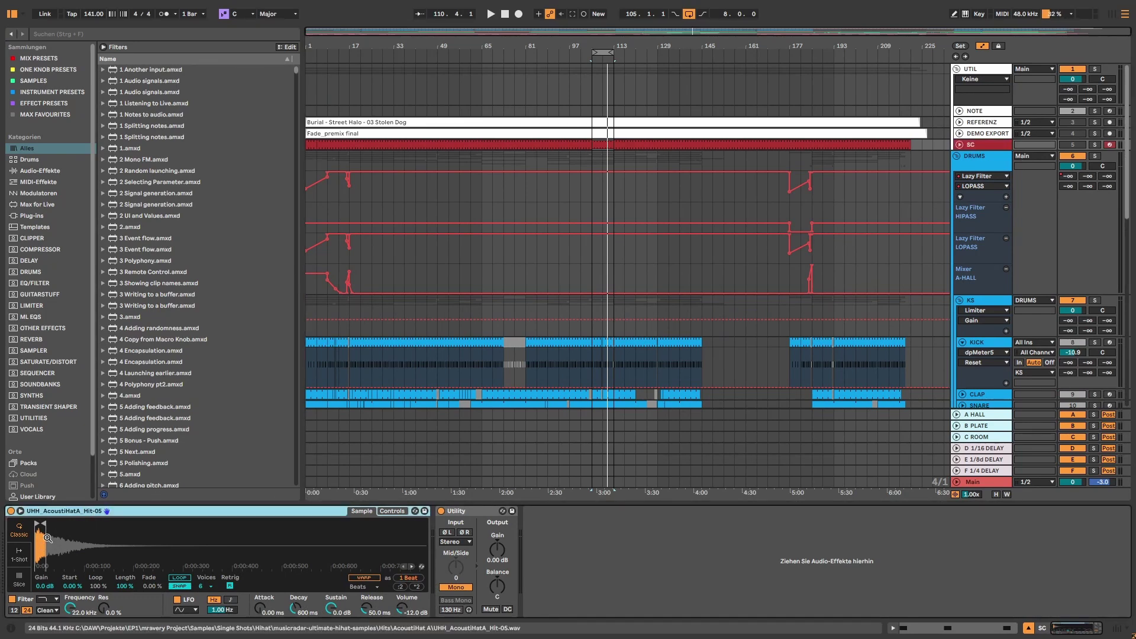
Return to the BASS group and show the MAIN track's device chain.
scroll(737, 318, down, 5)
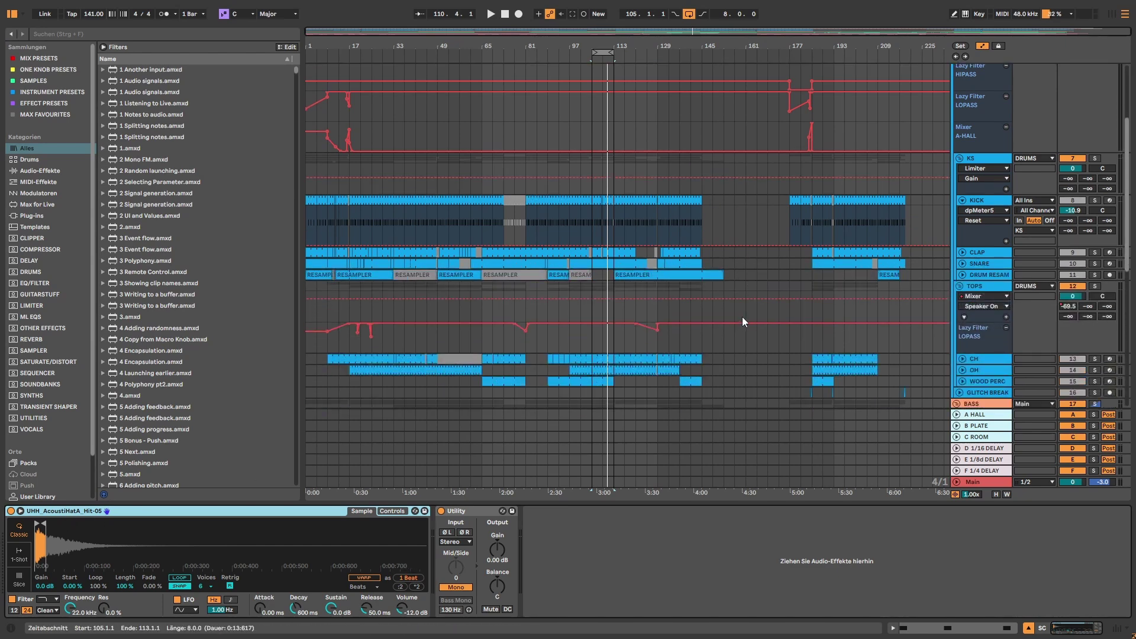
scroll(739, 326, down, 6)
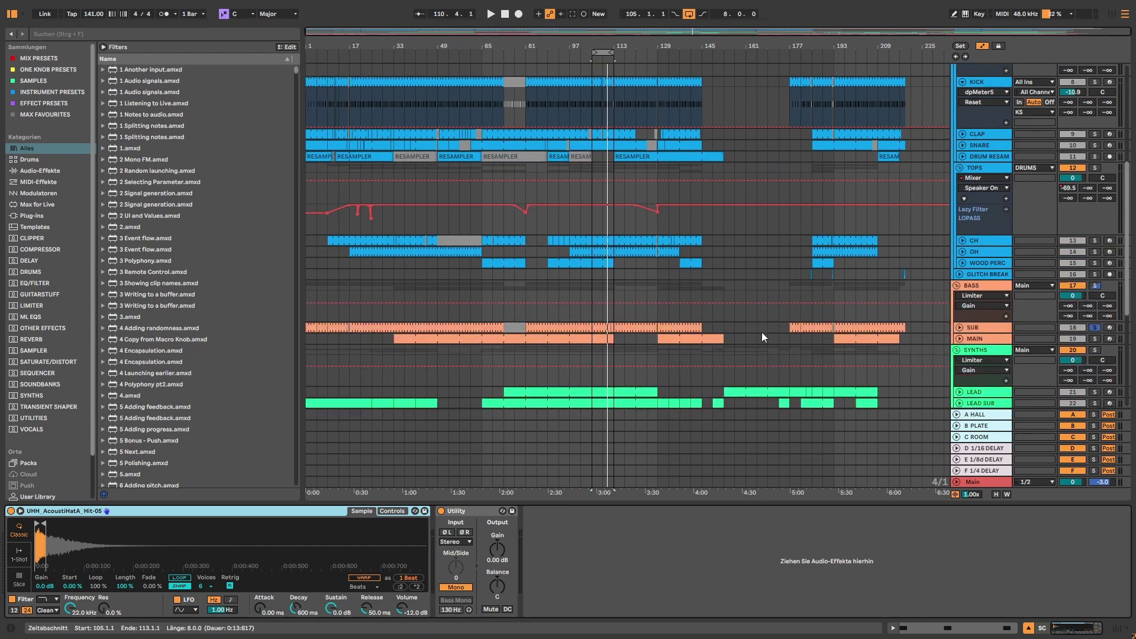
scroll(760, 332, down, 4)
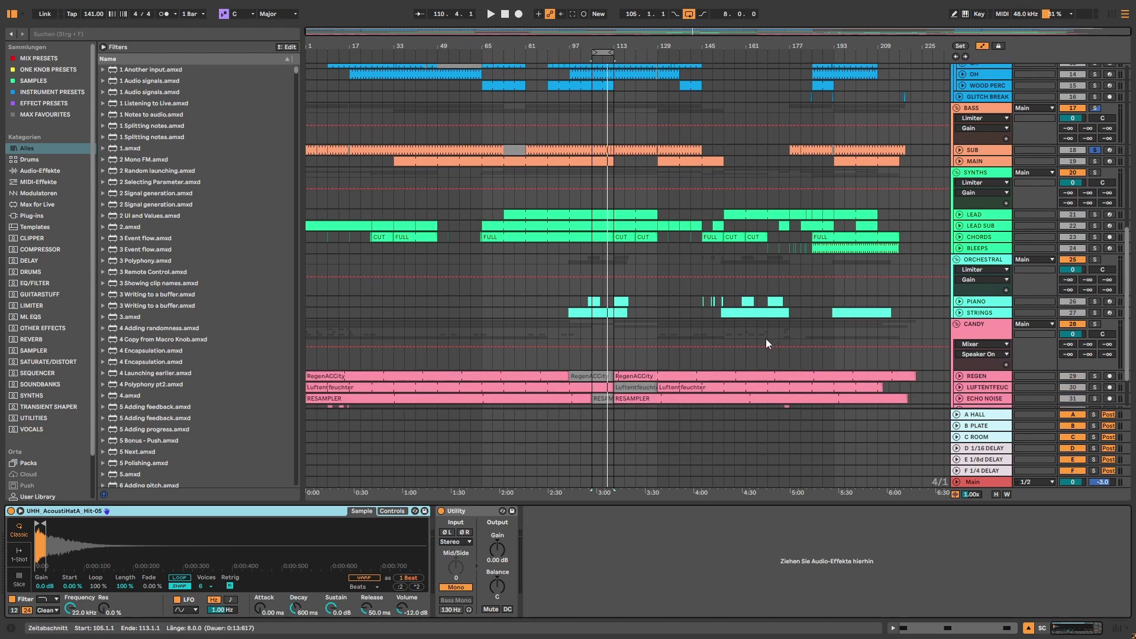
scroll(765, 338, up, 2)
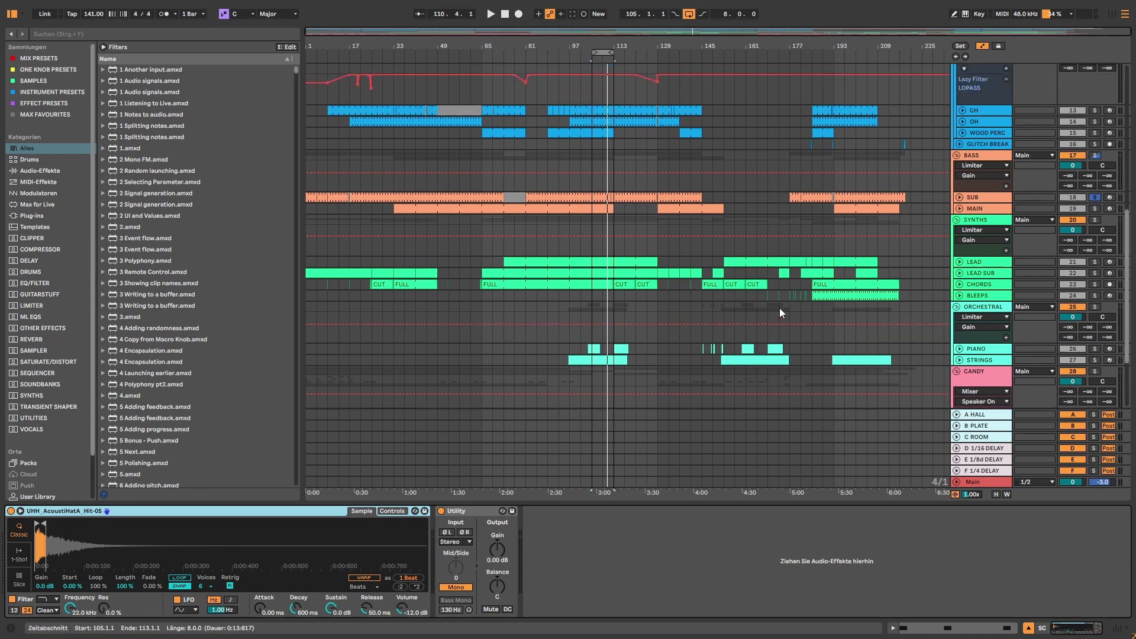
click(976, 208)
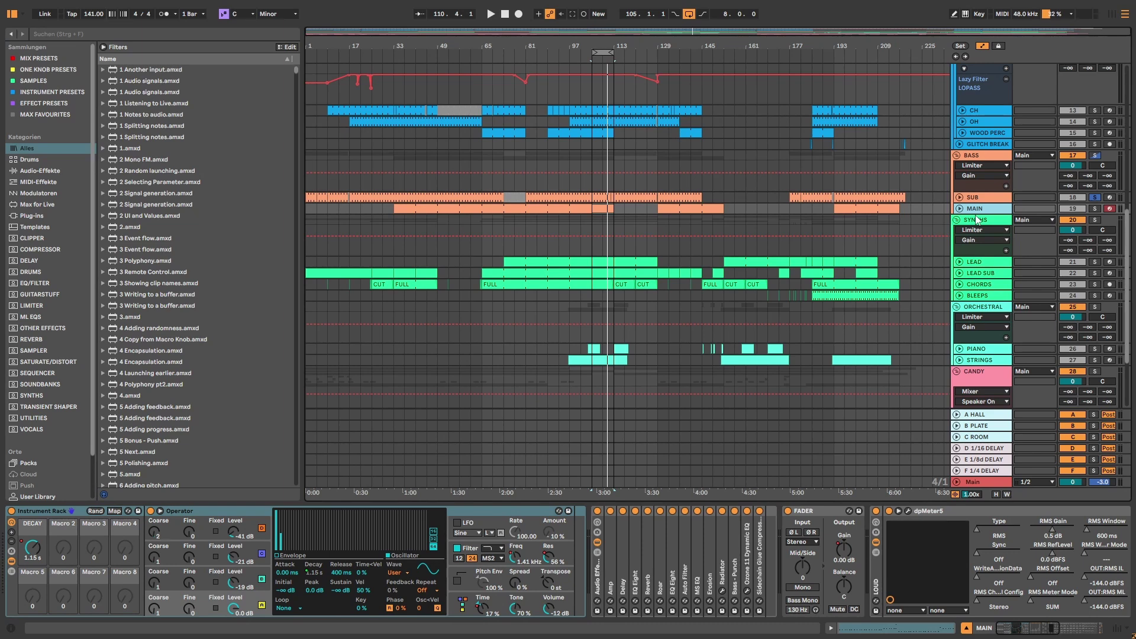
Return to the SUB track's device chain and briefly unfold the EQ Eight and the volume automation device after the saturator.
click(976, 197)
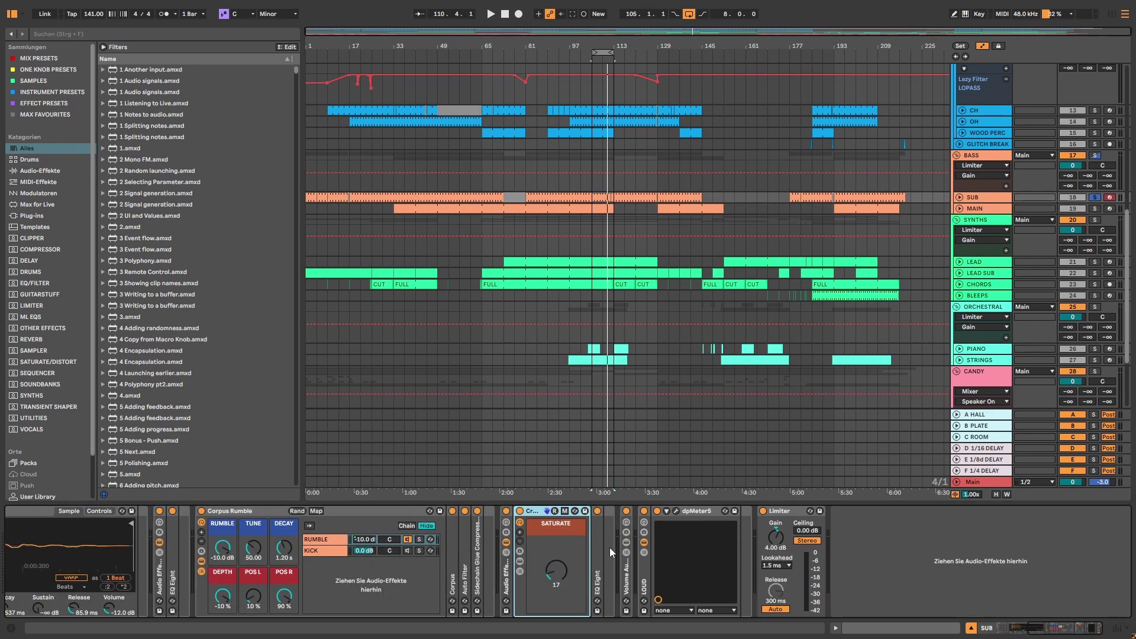
double_click(596, 545)
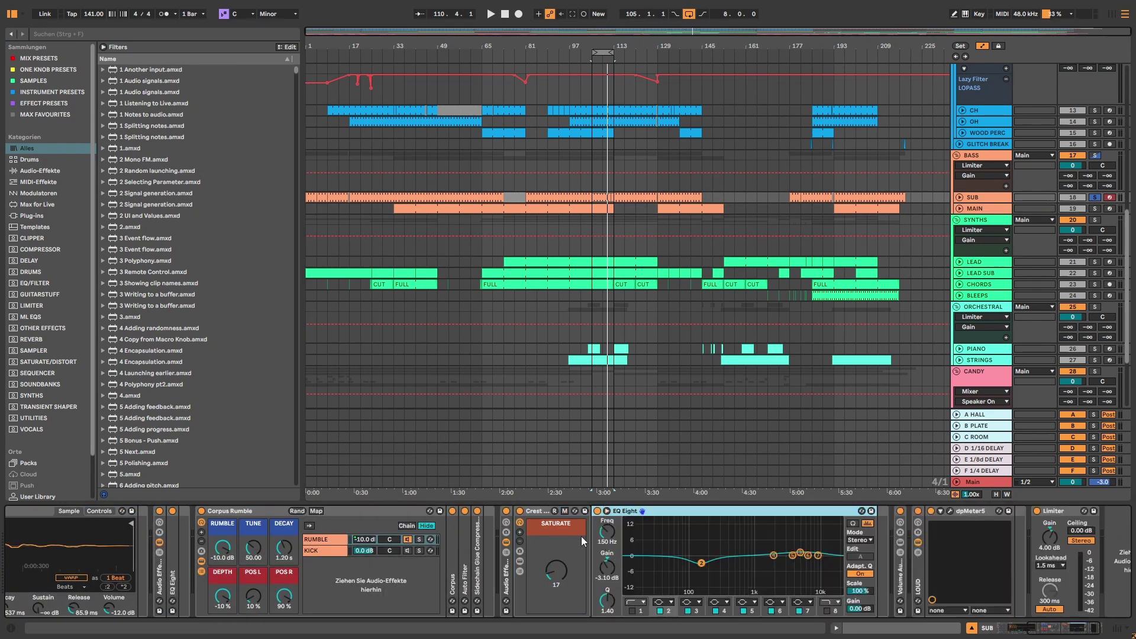
double_click(661, 509)
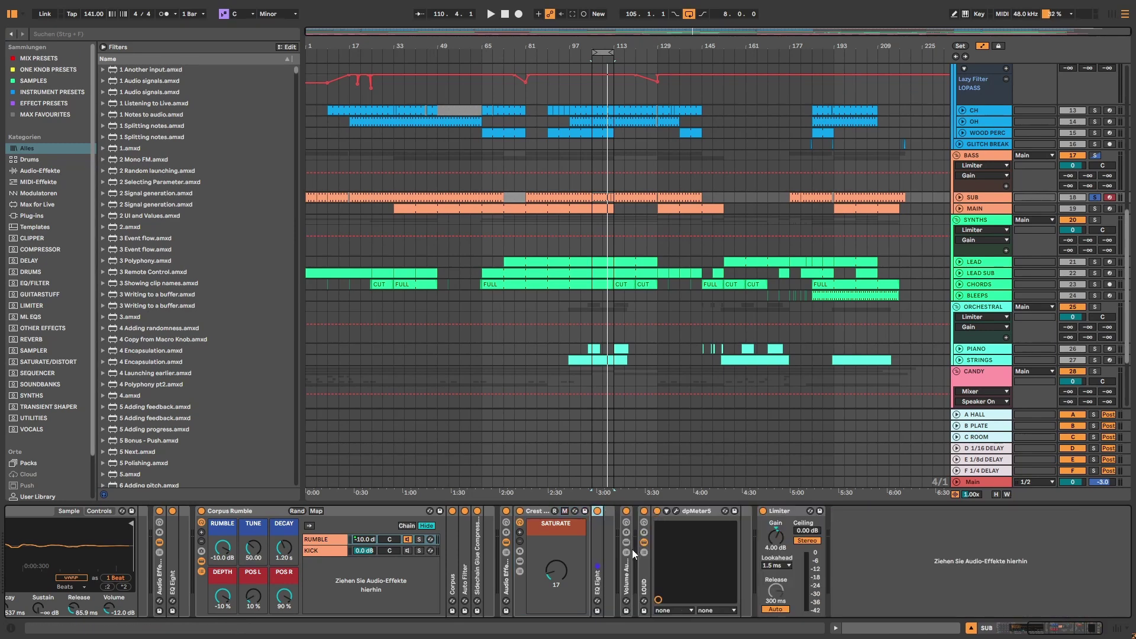
double_click(625, 519)
double_click(673, 511)
drag(1084, 629, 1024, 629)
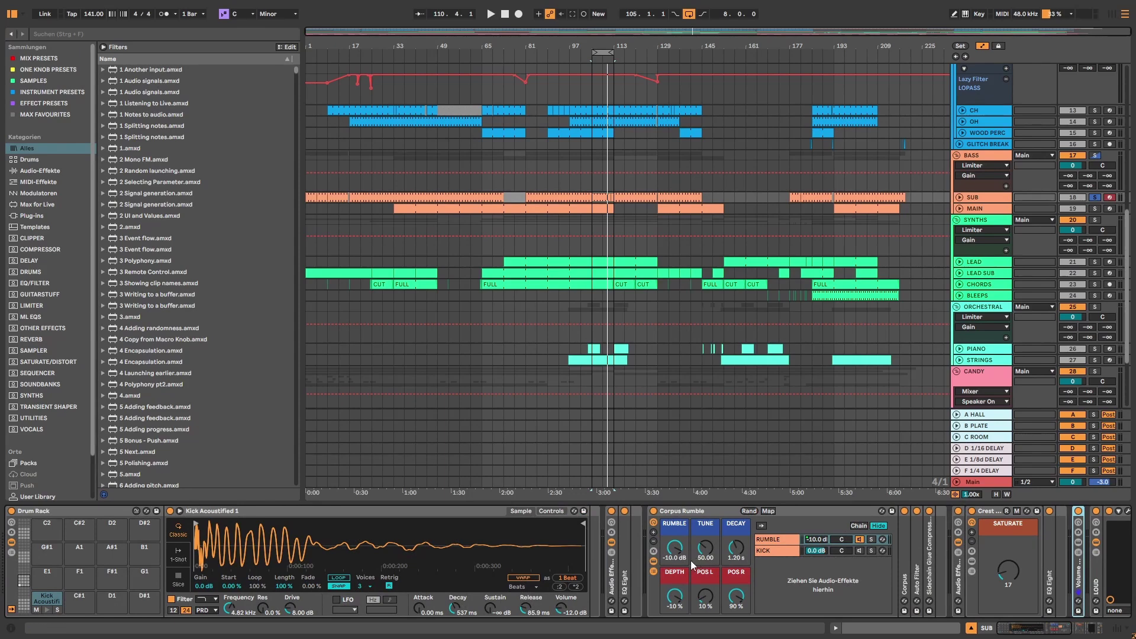
Play the soloed SUB track and bypass and re-enable the Corpus Rumble rack to compare the sound.
click(1094, 198)
click(1095, 198)
key(space)
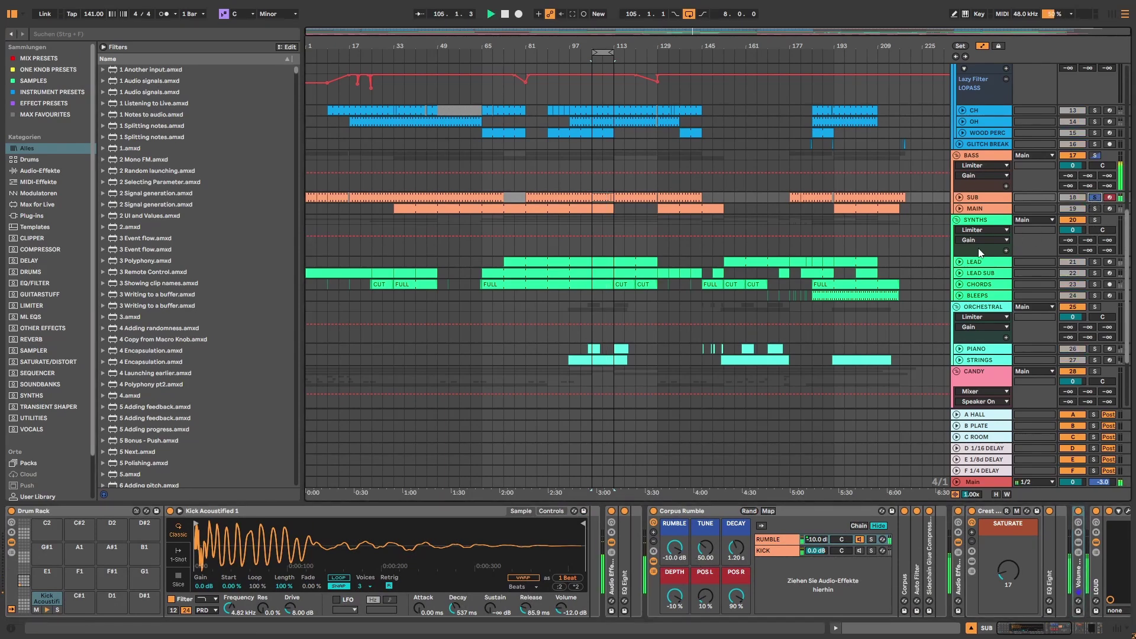
click(653, 511)
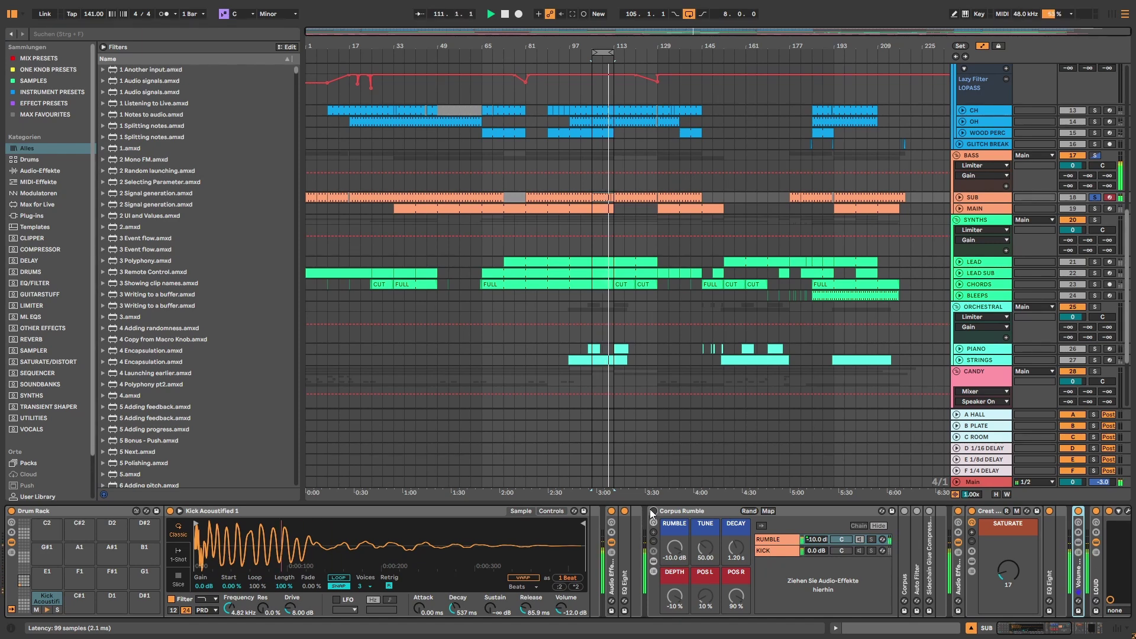
click(653, 511)
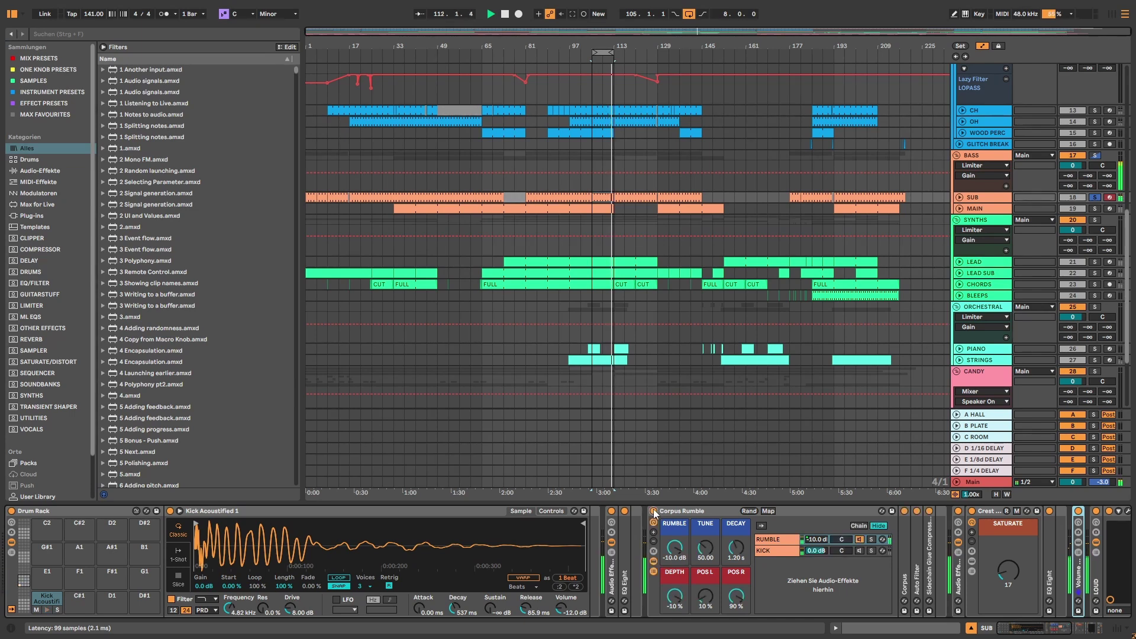
key(space)
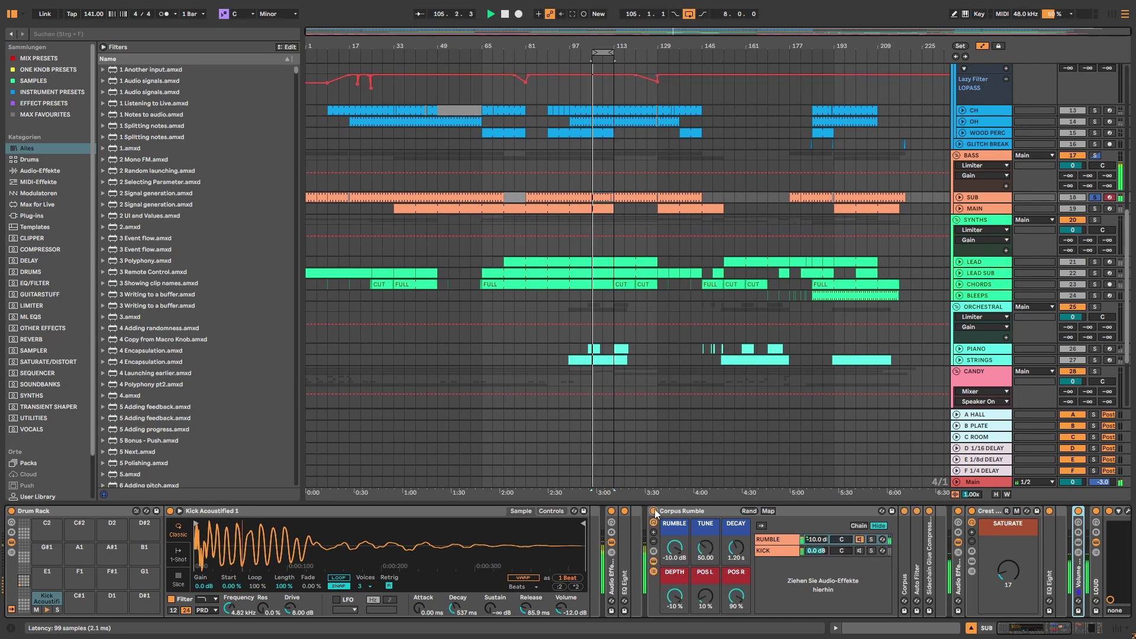
Solo the MAIN bass track and unfold it in the arrangement to show its MIDI clips and automation lanes.
click(1099, 211)
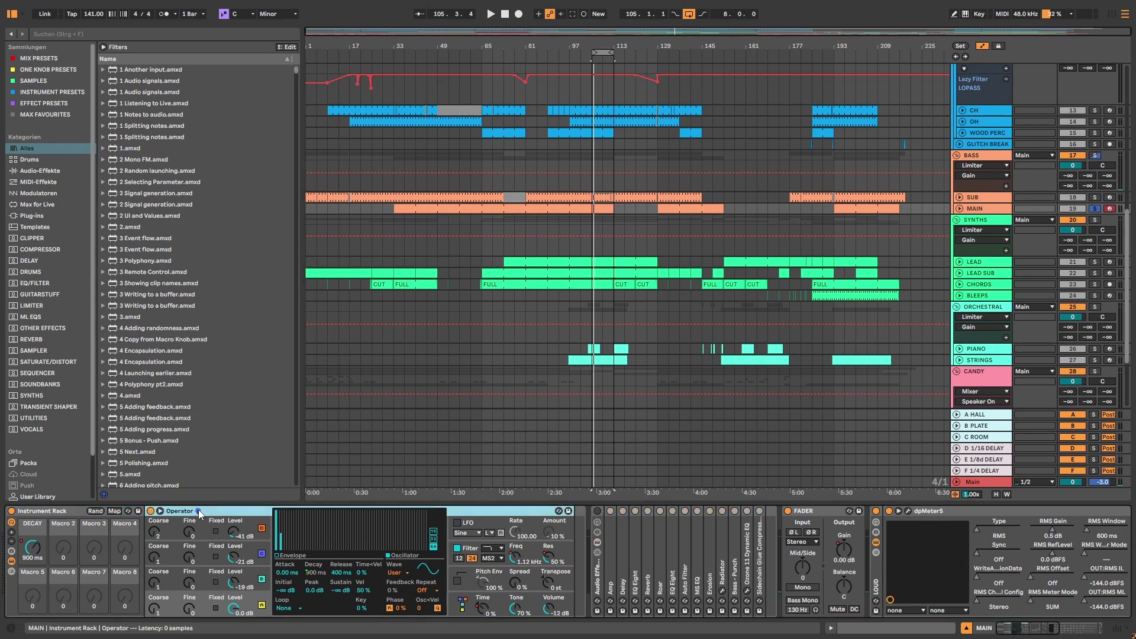
click(604, 210)
click(959, 209)
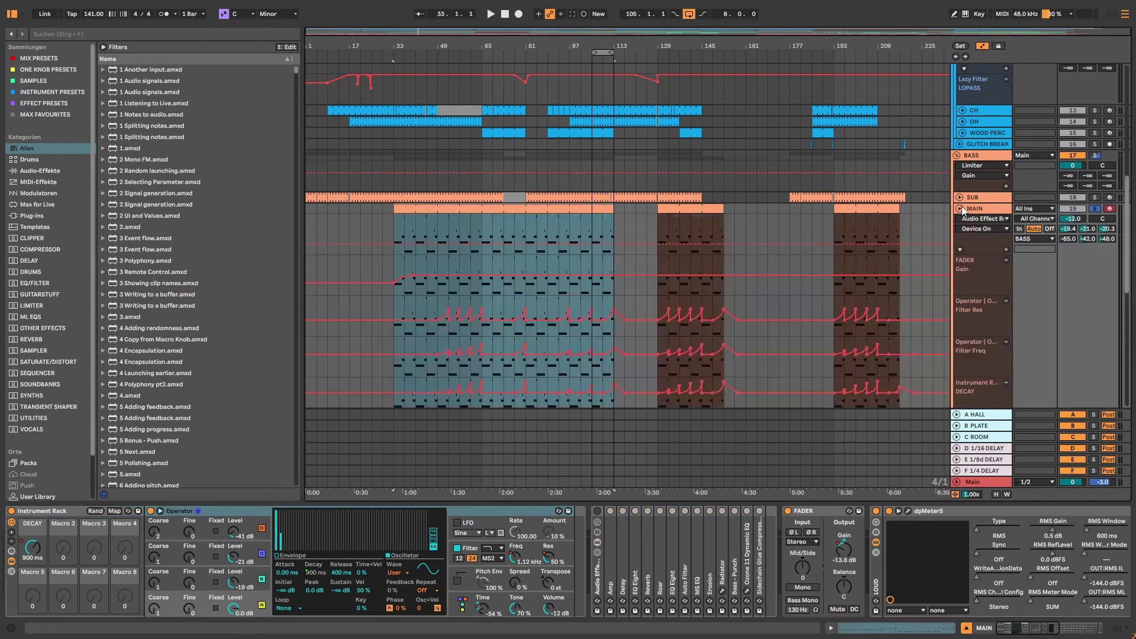
scroll(662, 311, down, 3)
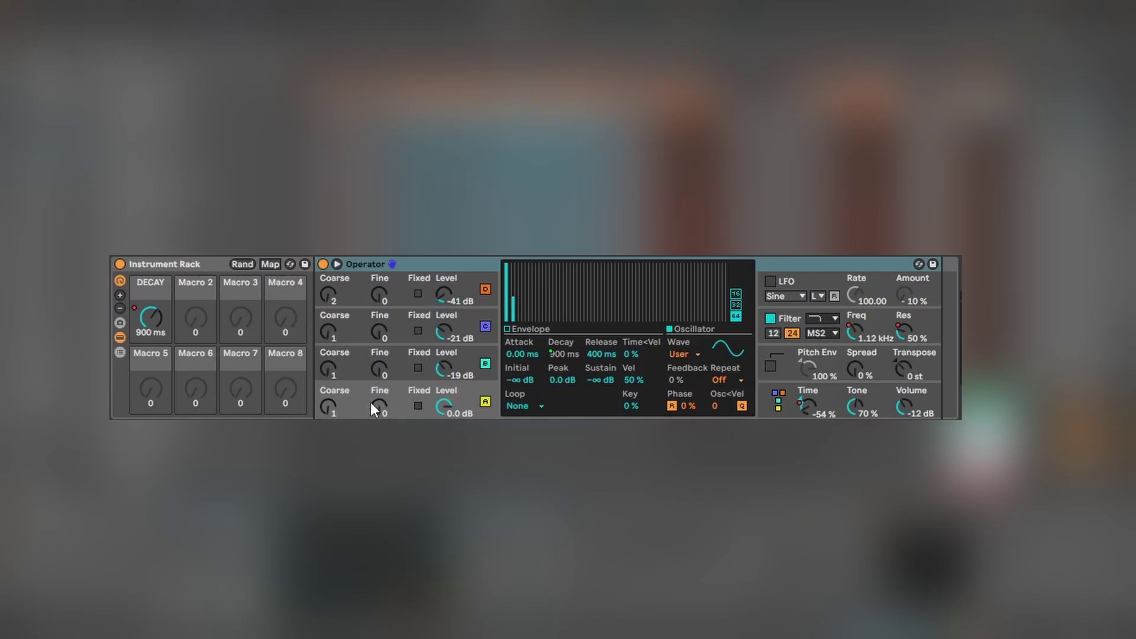
Compare the waveforms of oscillators A and B in the MAIN track's Operator.
click(356, 408)
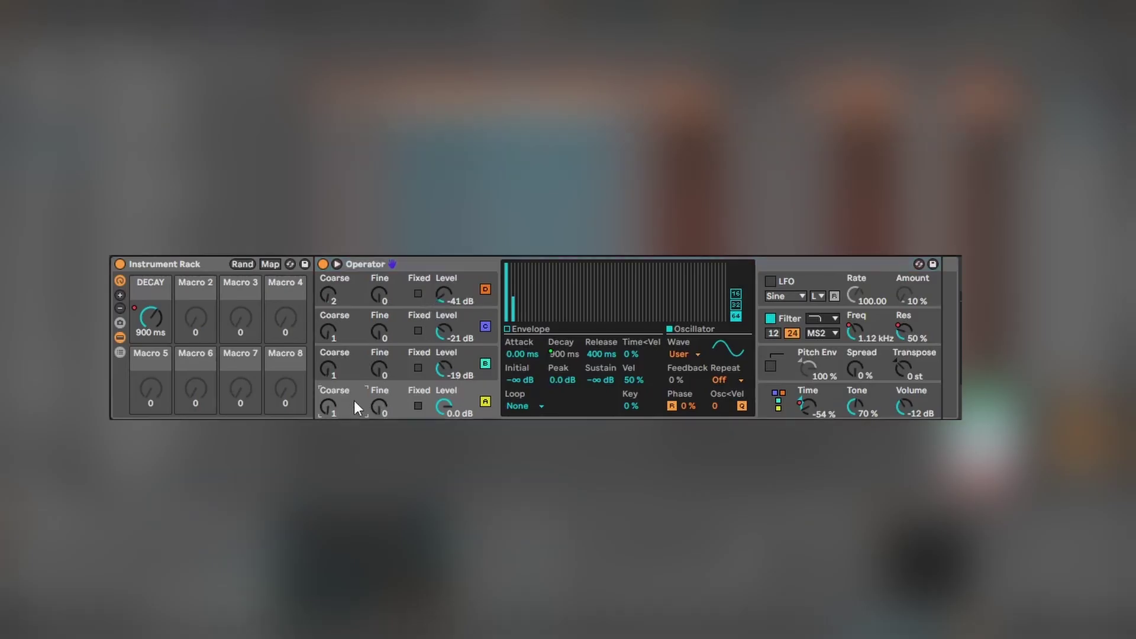
click(412, 362)
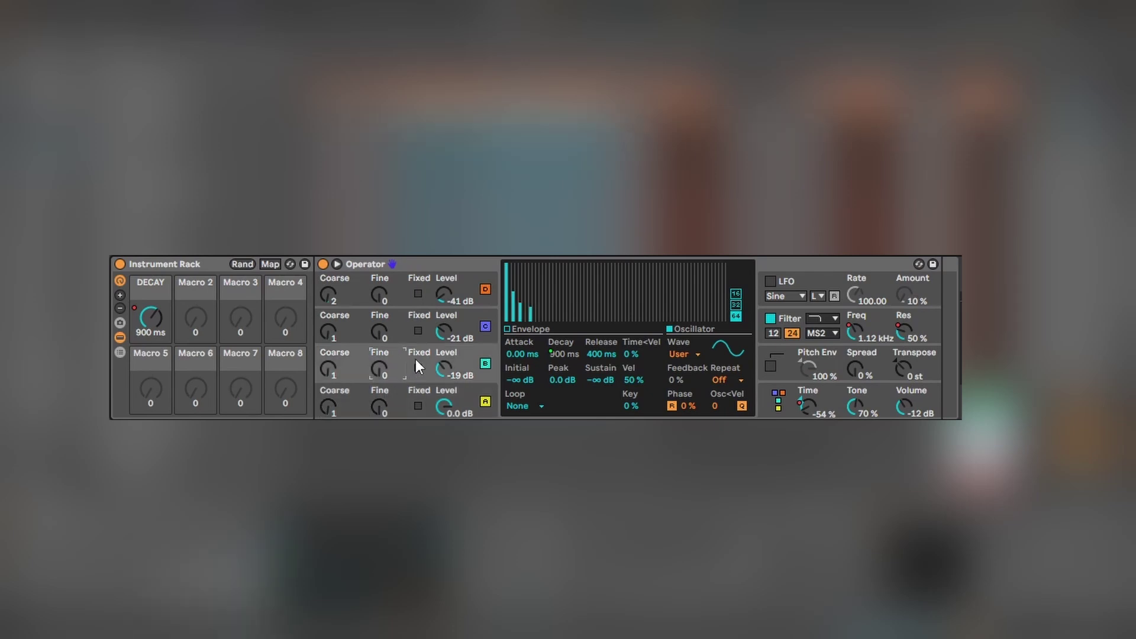
click(407, 387)
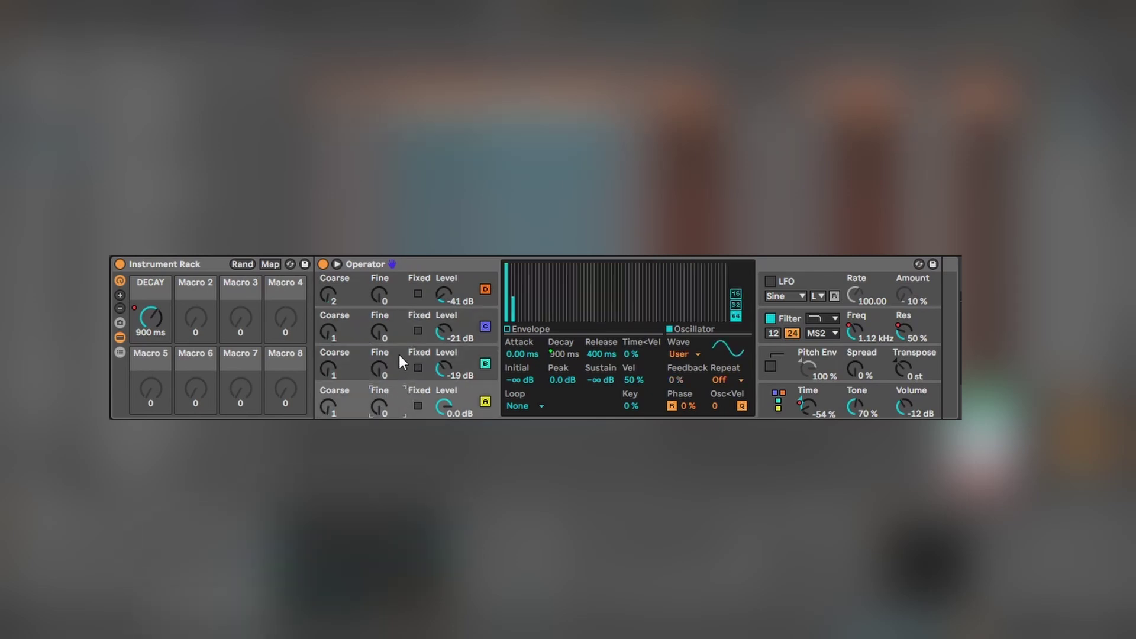
click(403, 350)
click(400, 399)
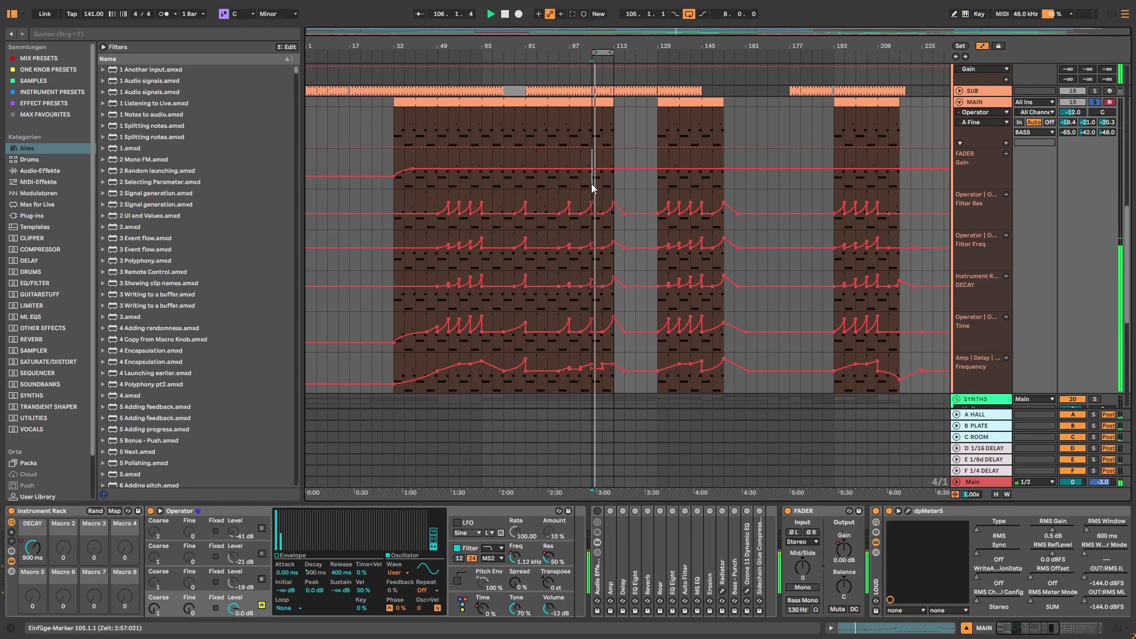
Audition the MAIN bass with only oscillator A active, and show Operator's filter settings.
key(space)
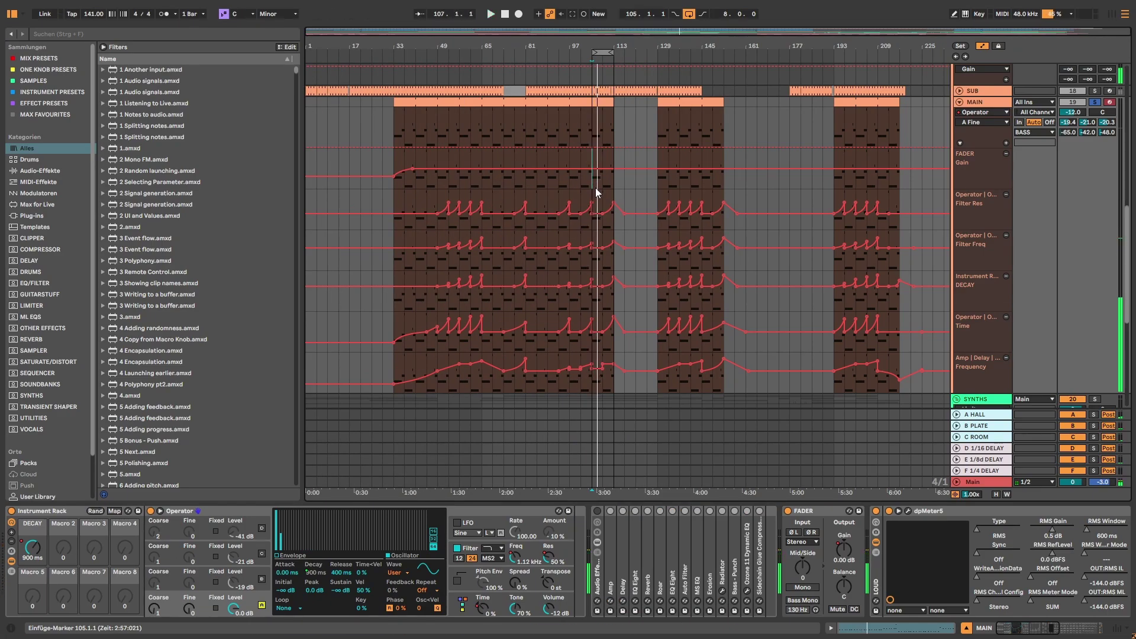
mouse_move(580, 291)
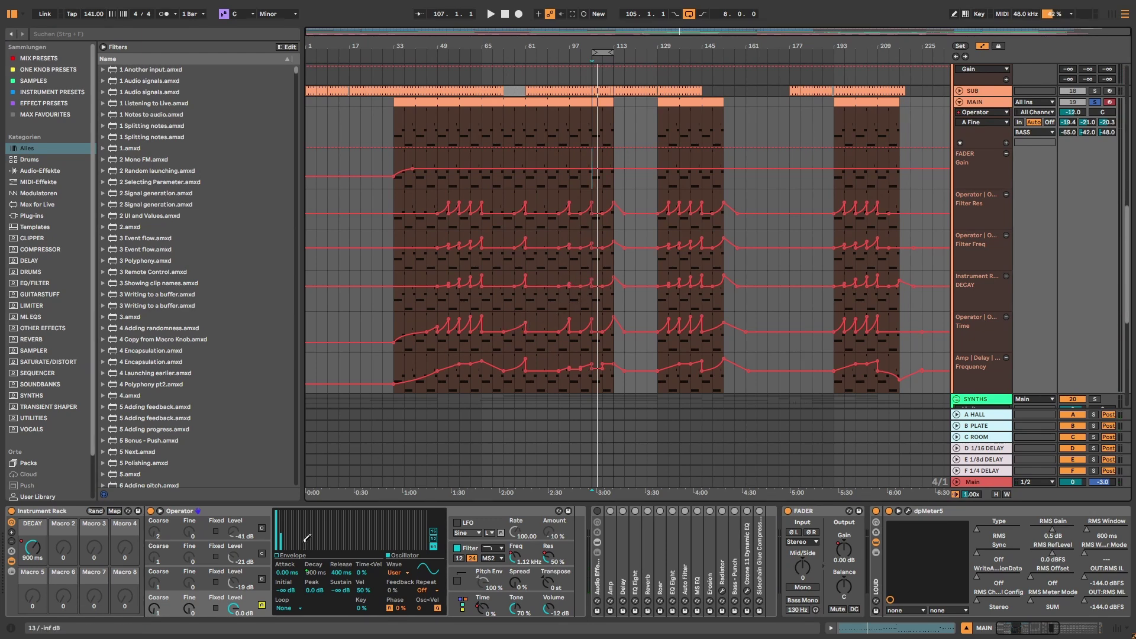
key(space)
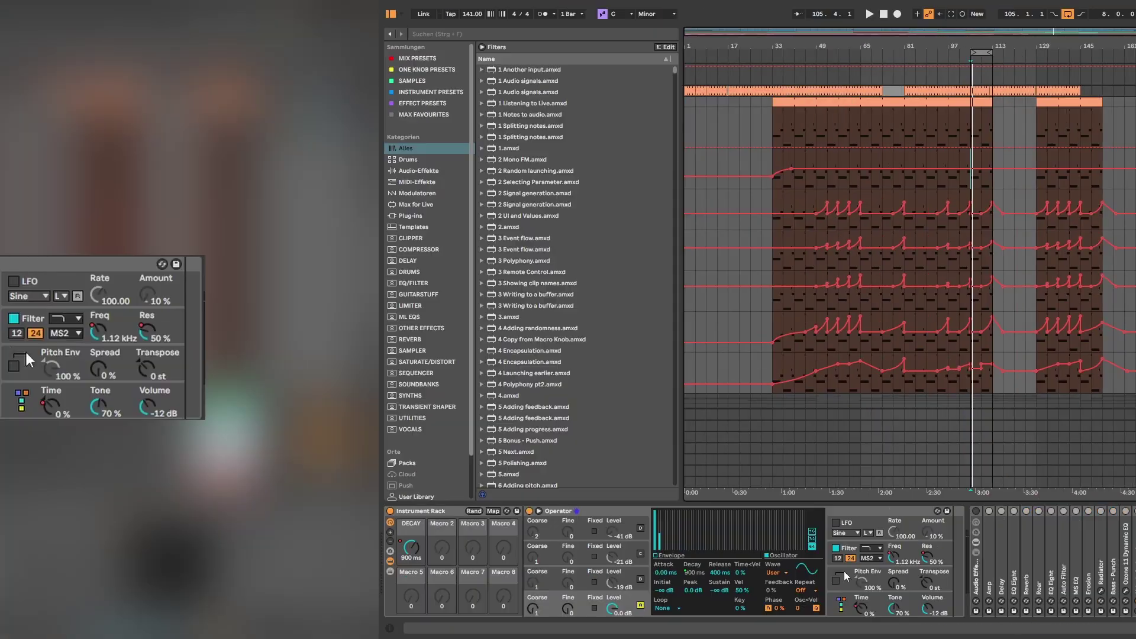
click(465, 573)
click(791, 319)
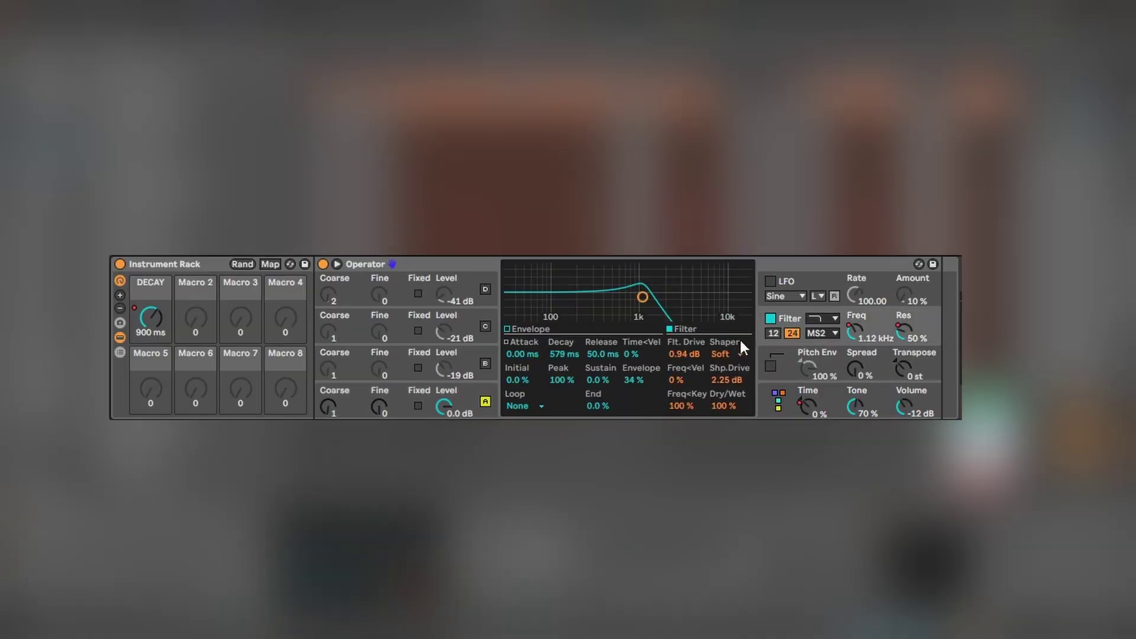
Switch on Operator's oscillator B, and examine the algorithm routing and the waveforms of oscillators A and B.
click(485, 363)
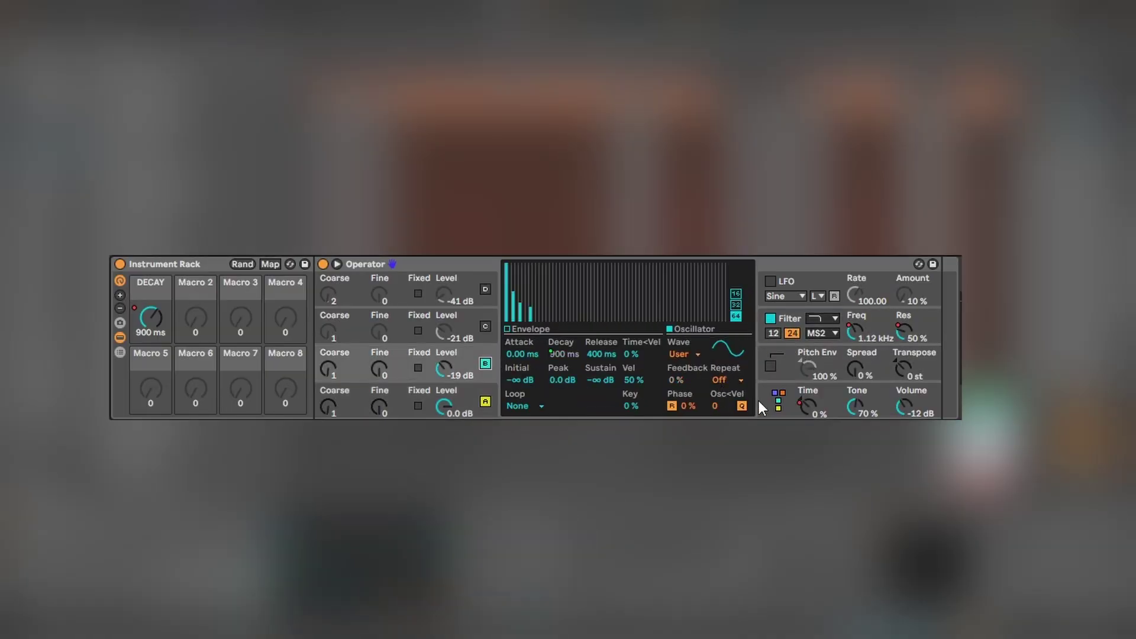
click(777, 400)
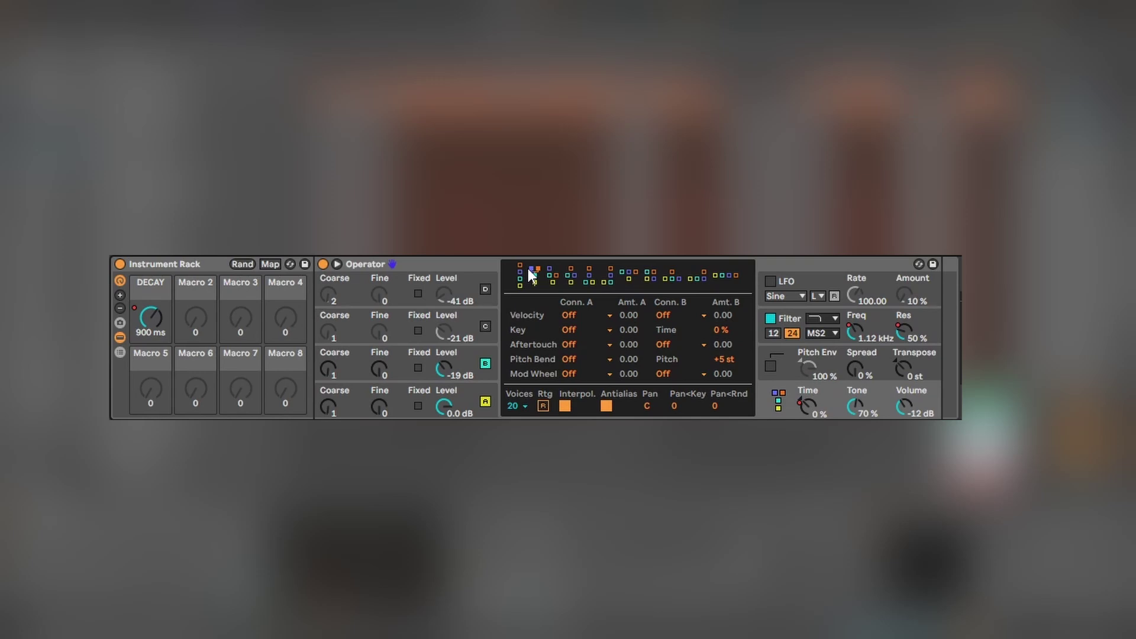
click(402, 359)
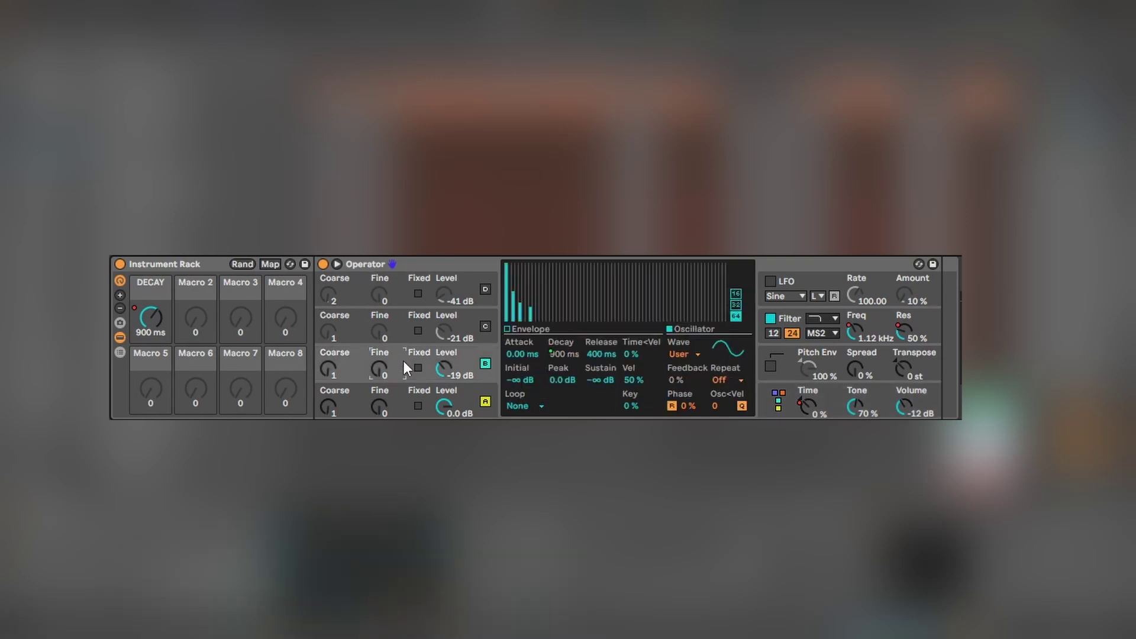
click(409, 396)
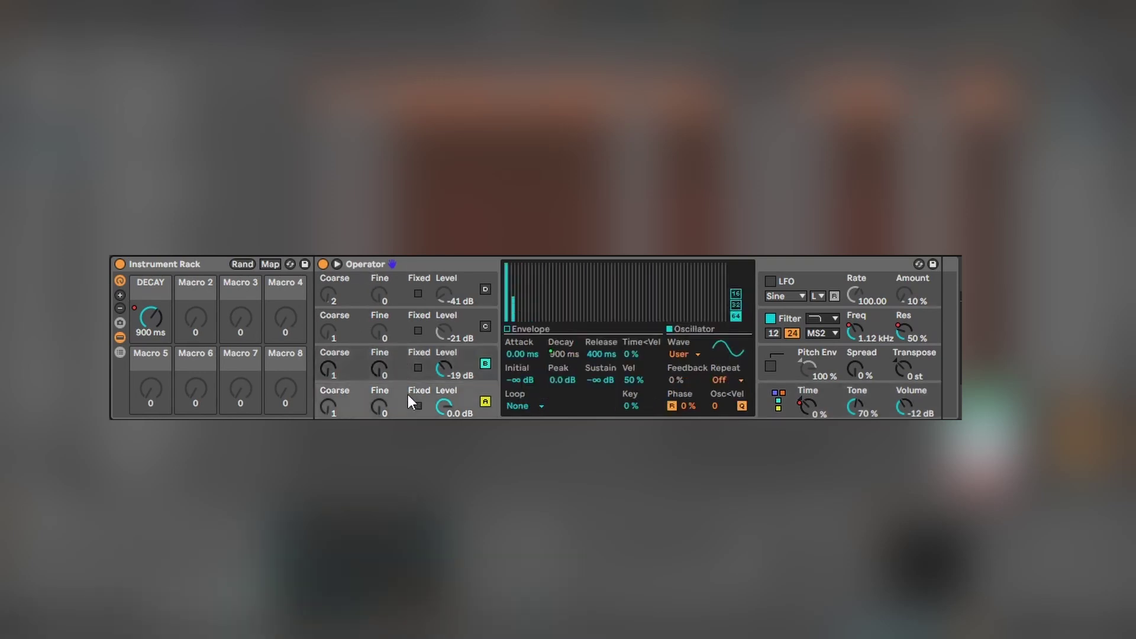
click(403, 365)
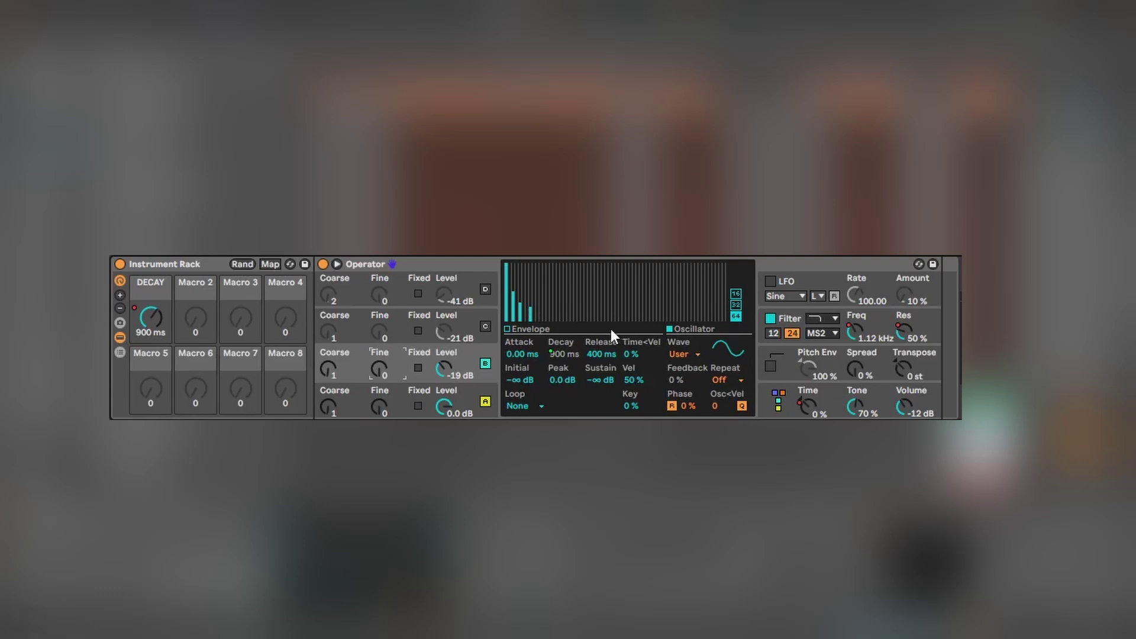
Switch on Operator's oscillators C and D and show their SwD waveform settings.
click(456, 333)
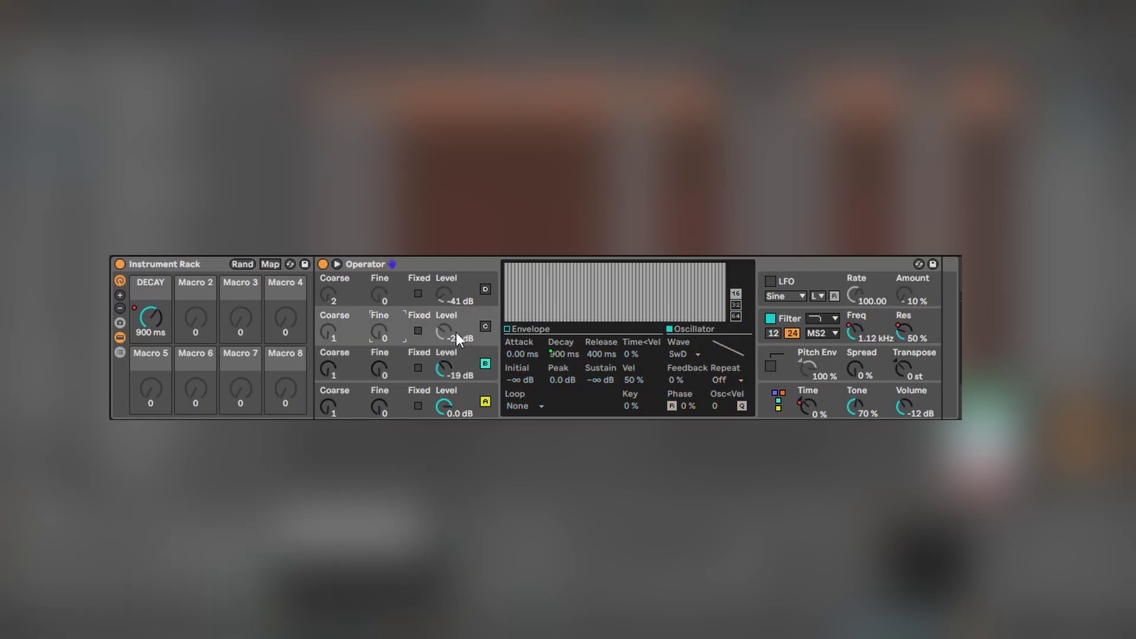
click(485, 326)
click(410, 280)
click(485, 288)
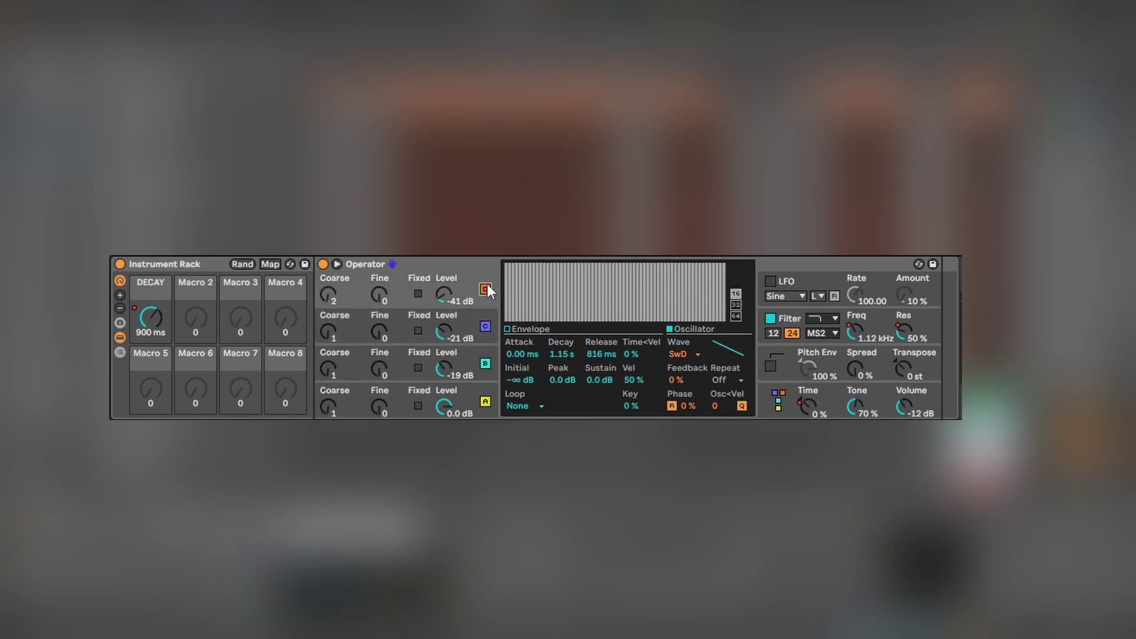
click(326, 294)
Turn off oscillators C and D, and re-enable them one after another during playback to compare their effect.
click(485, 327)
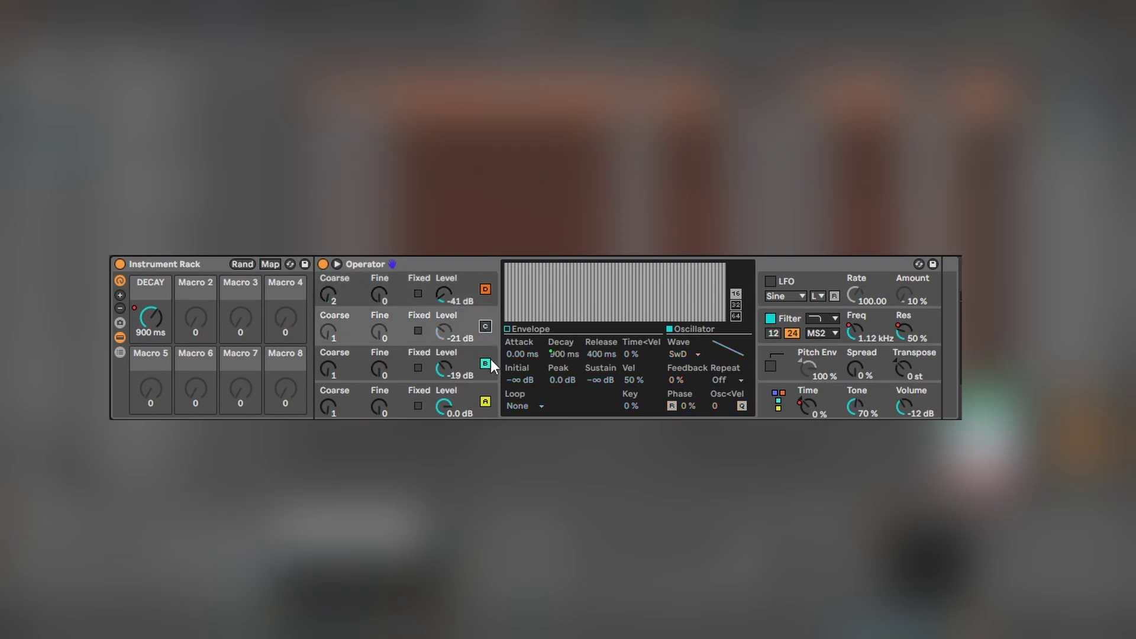
click(485, 290)
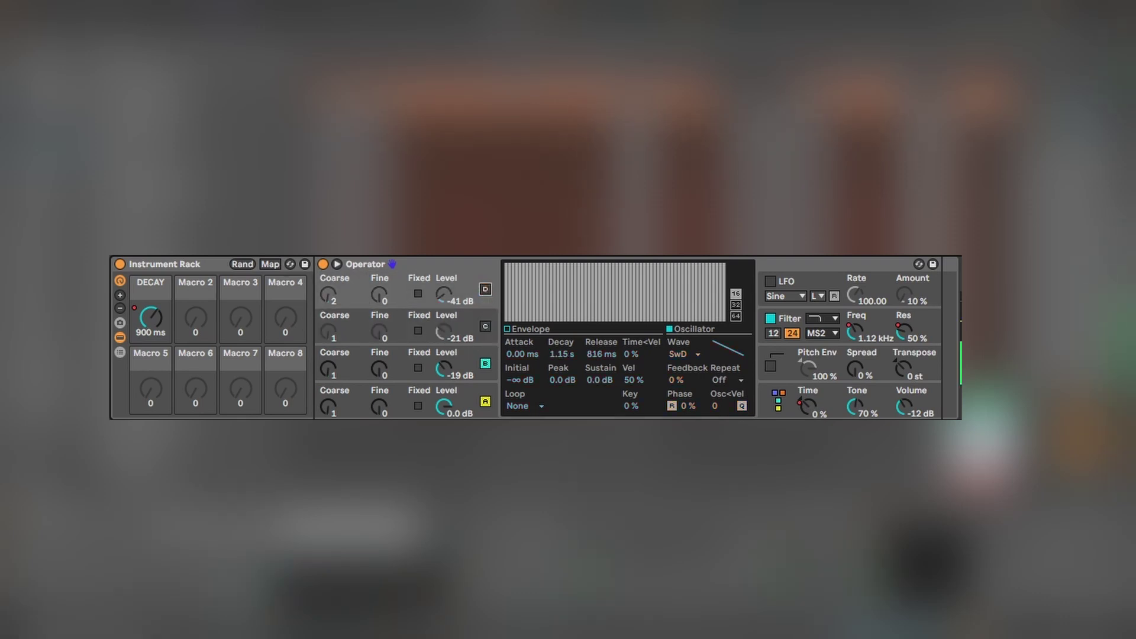
click(485, 327)
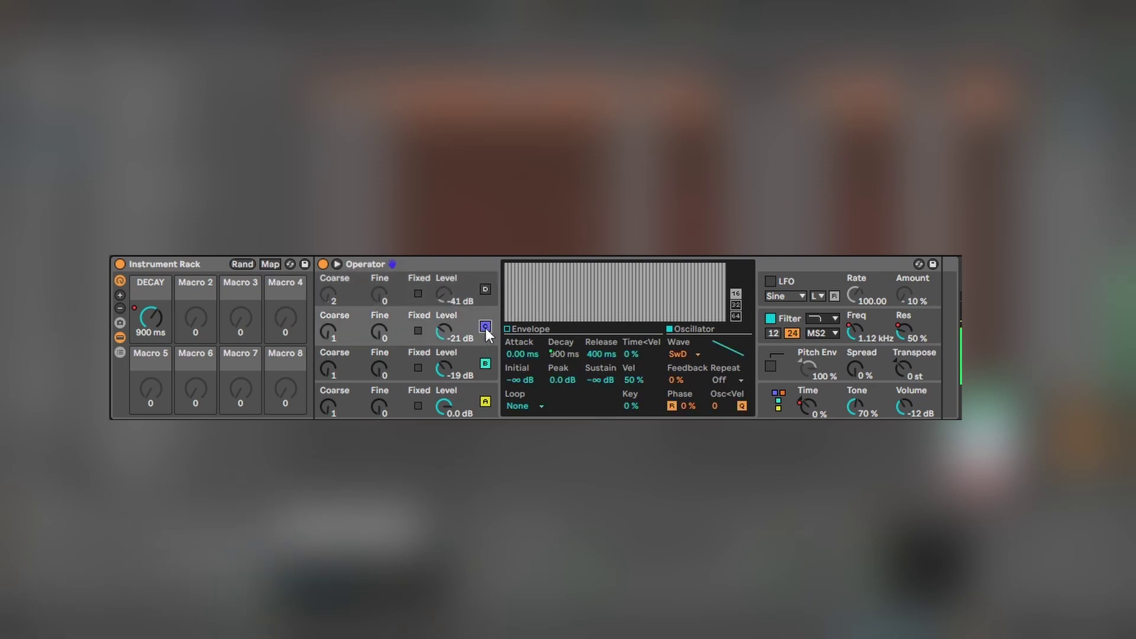
click(485, 289)
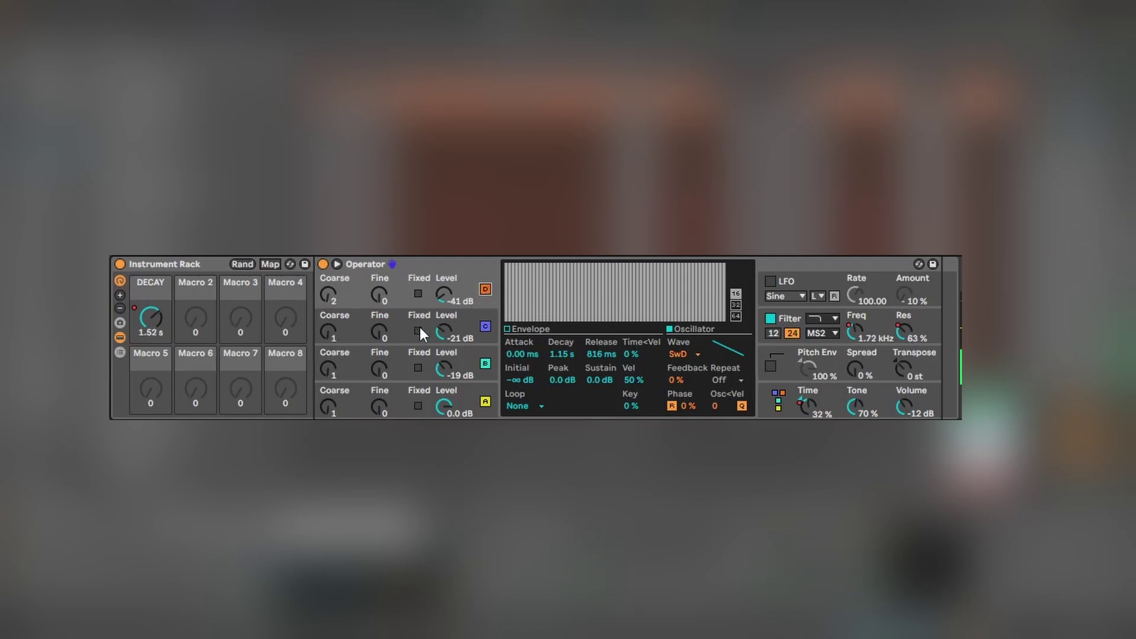
click(395, 327)
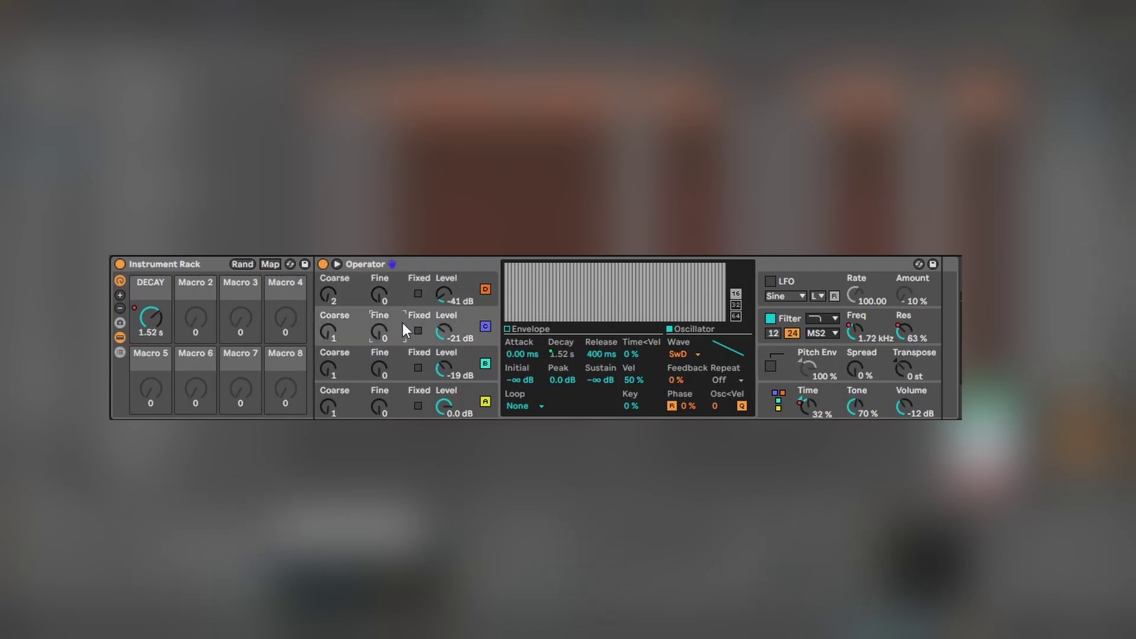
Show the envelope of Operator's oscillator A, and examine the filter settings and the available filter circuit types.
click(505, 330)
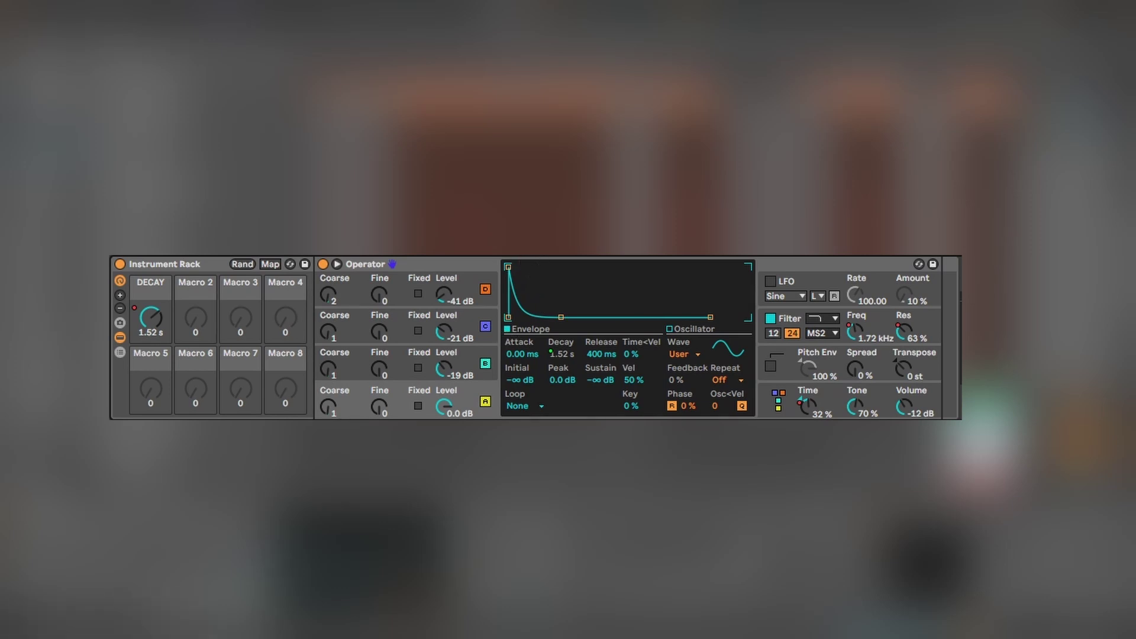
click(801, 318)
click(824, 334)
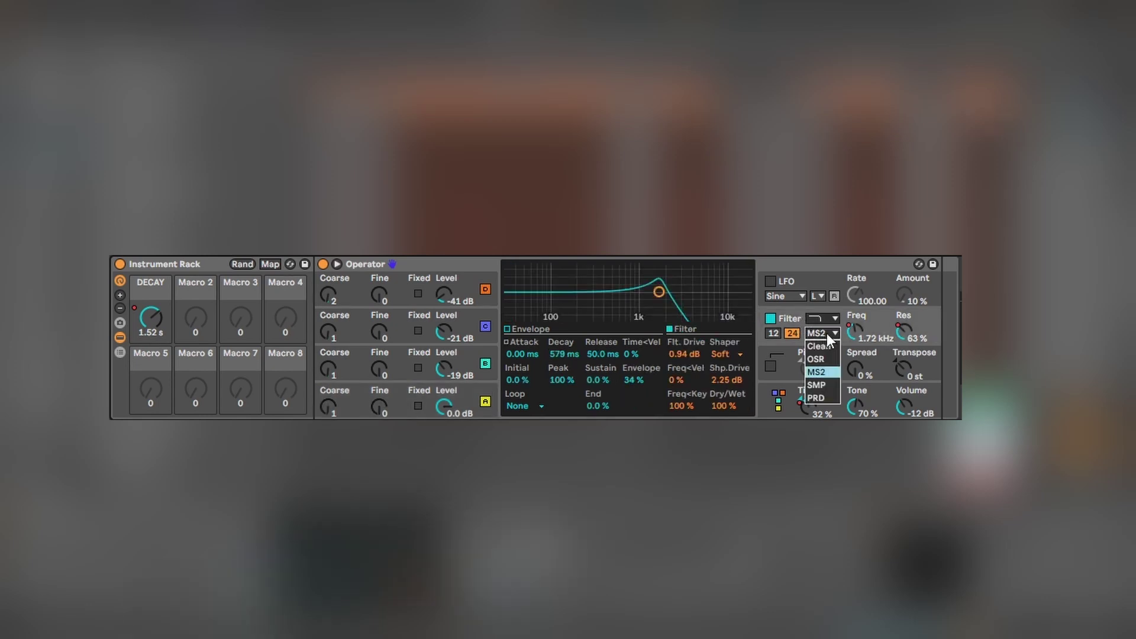
click(826, 332)
click(825, 331)
click(821, 333)
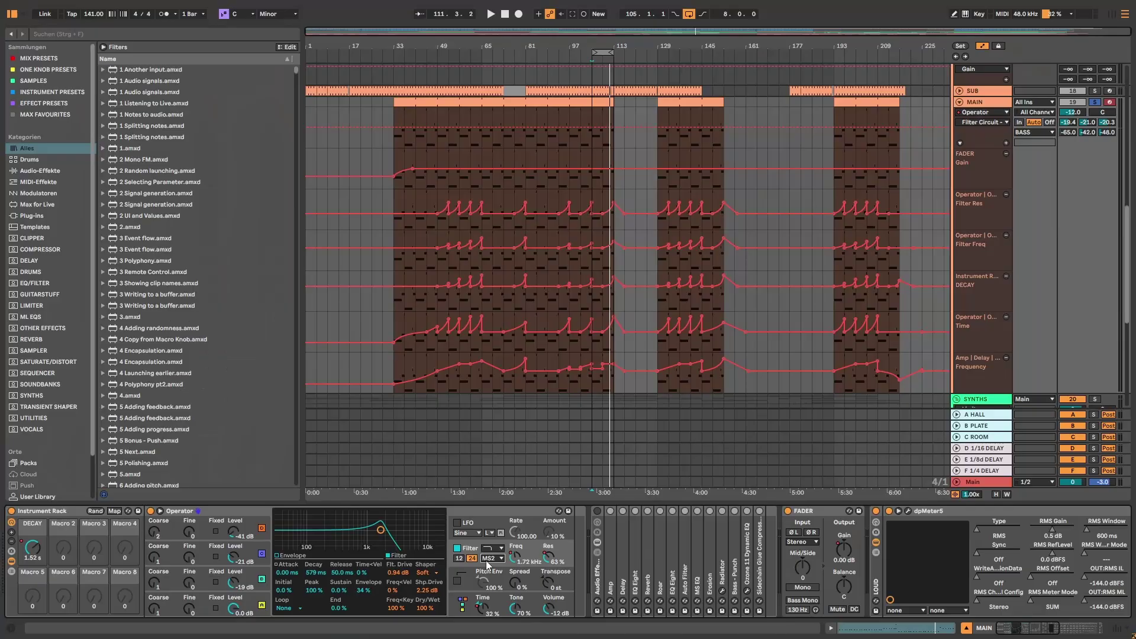
Set Operator's filter circuit to Clean, play the bass loop, and return the circuit to MS2 to compare both.
click(822, 333)
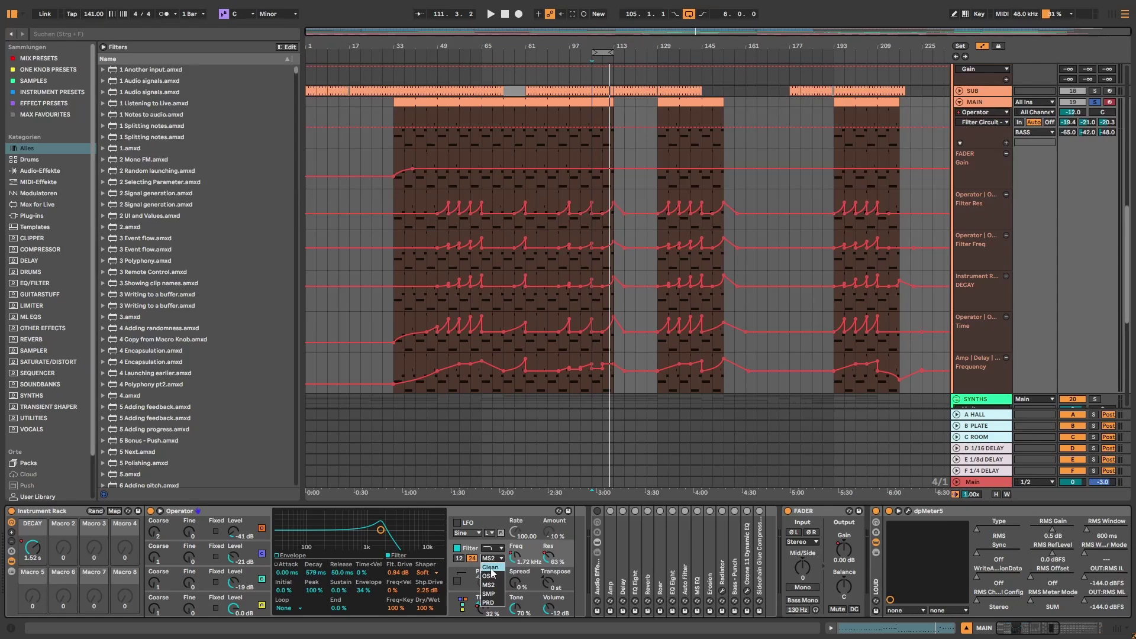
click(491, 568)
key(space)
click(487, 560)
click(489, 585)
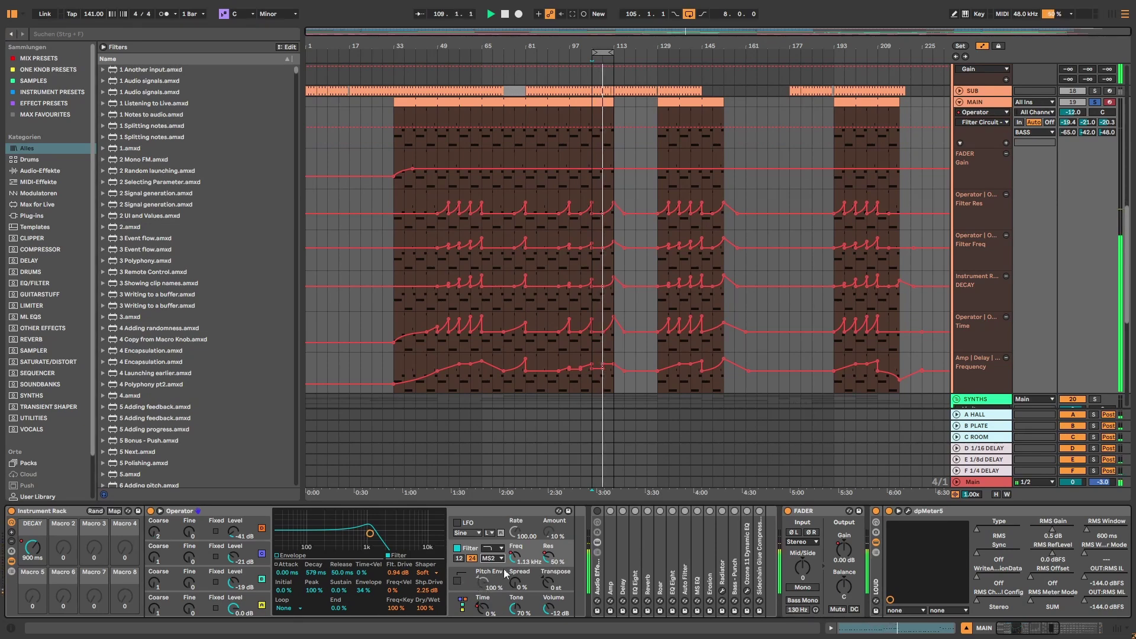
Unfold and switch on the Amp, the Delay and the first EQ Eight in the MAIN bass effect rack.
click(597, 513)
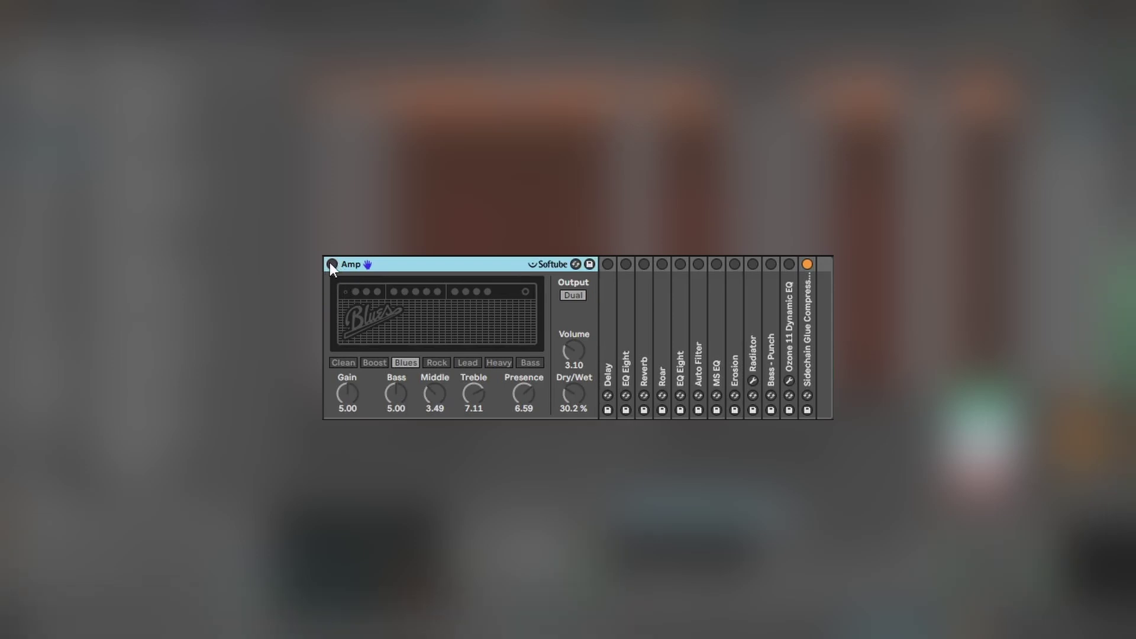
click(331, 264)
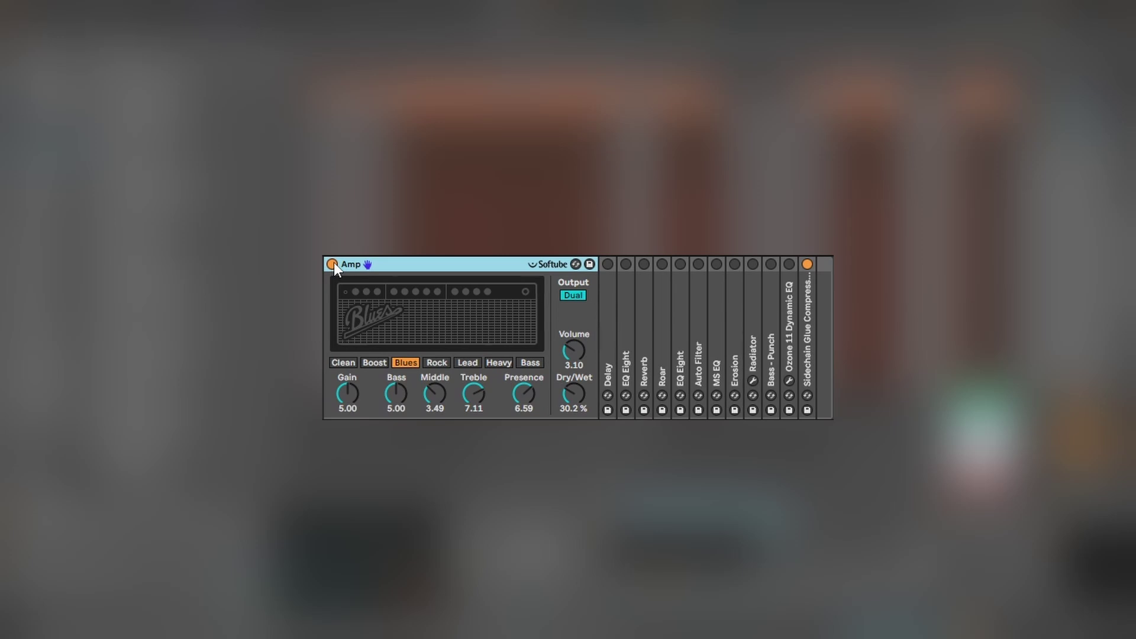
key(Delete)
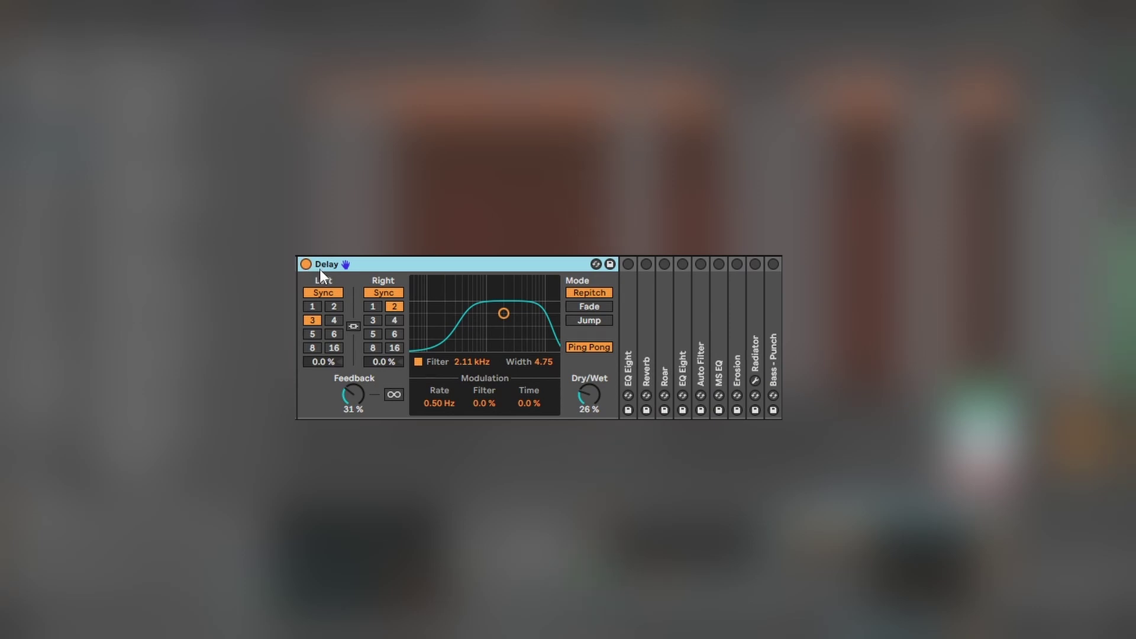
key(Delete)
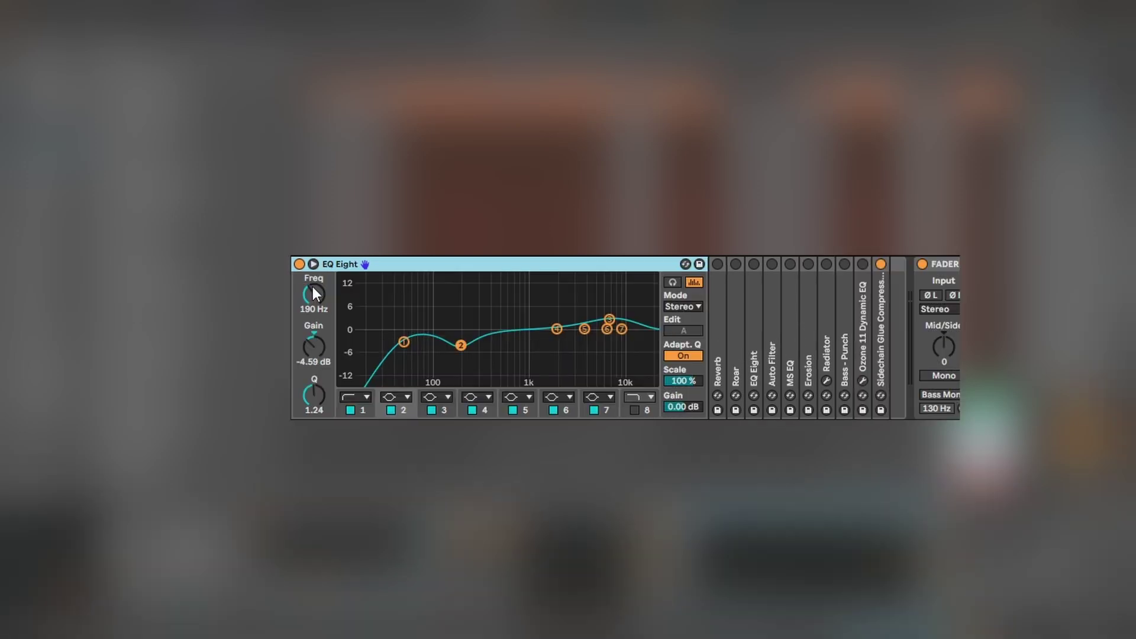
Play the bass and audition band 2 of the first EQ Eight in isolation, and fold the device.
key(space)
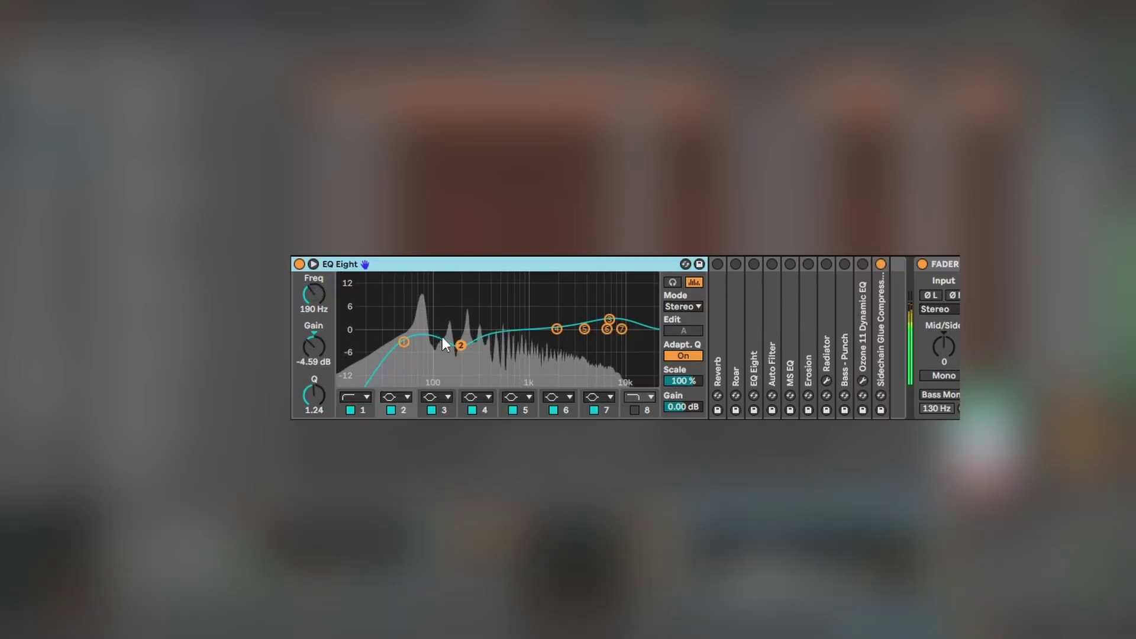
click(461, 345)
click(675, 282)
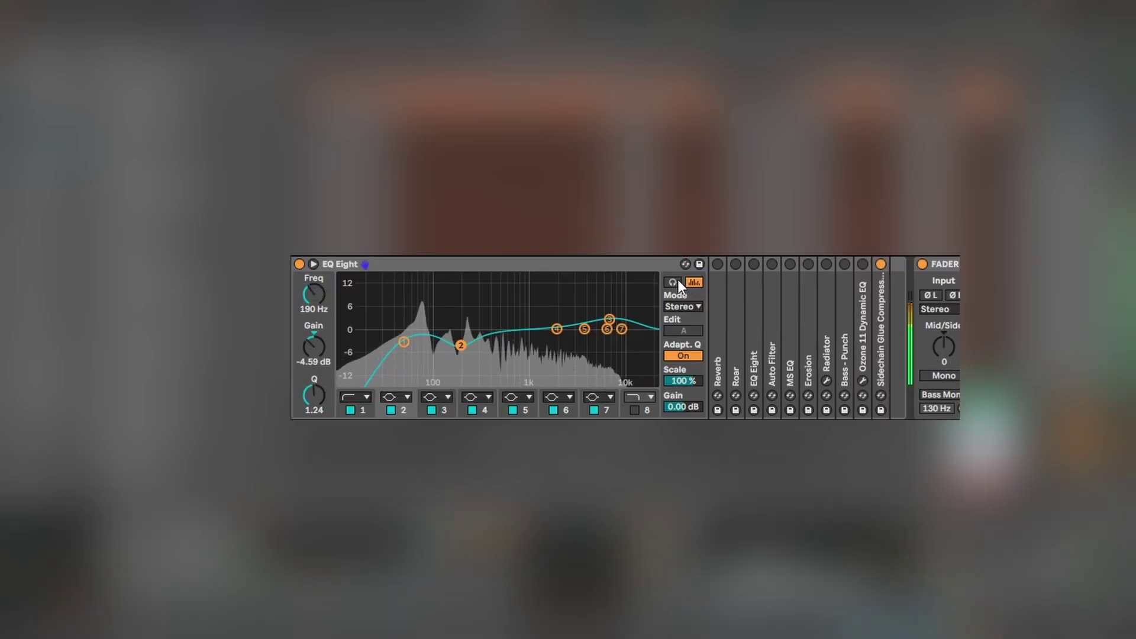
drag(460, 345, 461, 345)
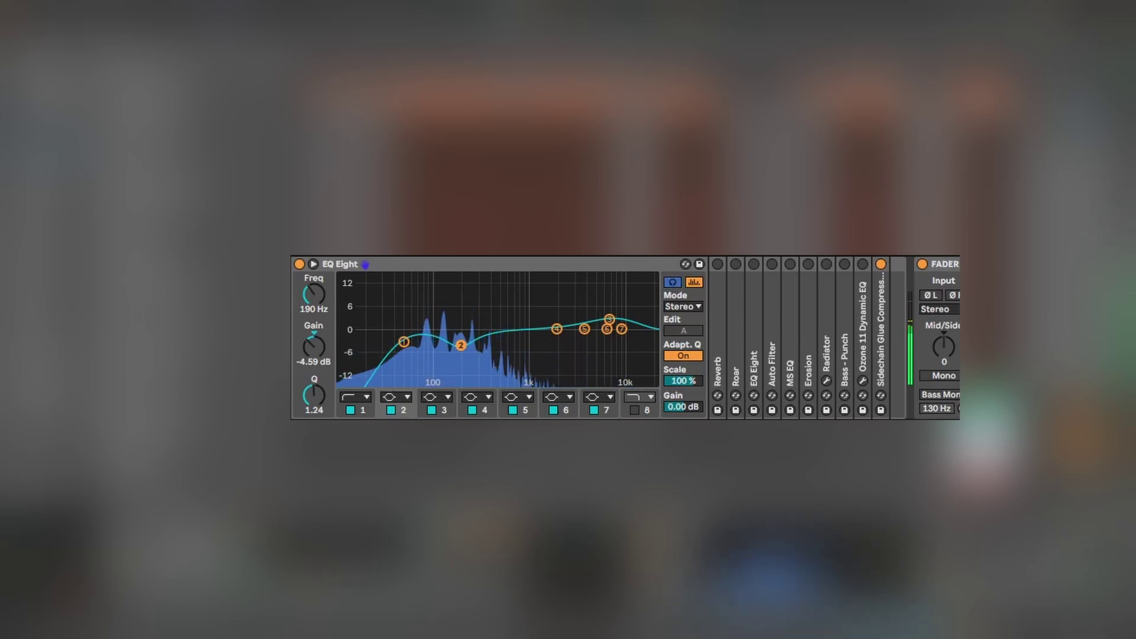
drag(461, 346, 461, 346)
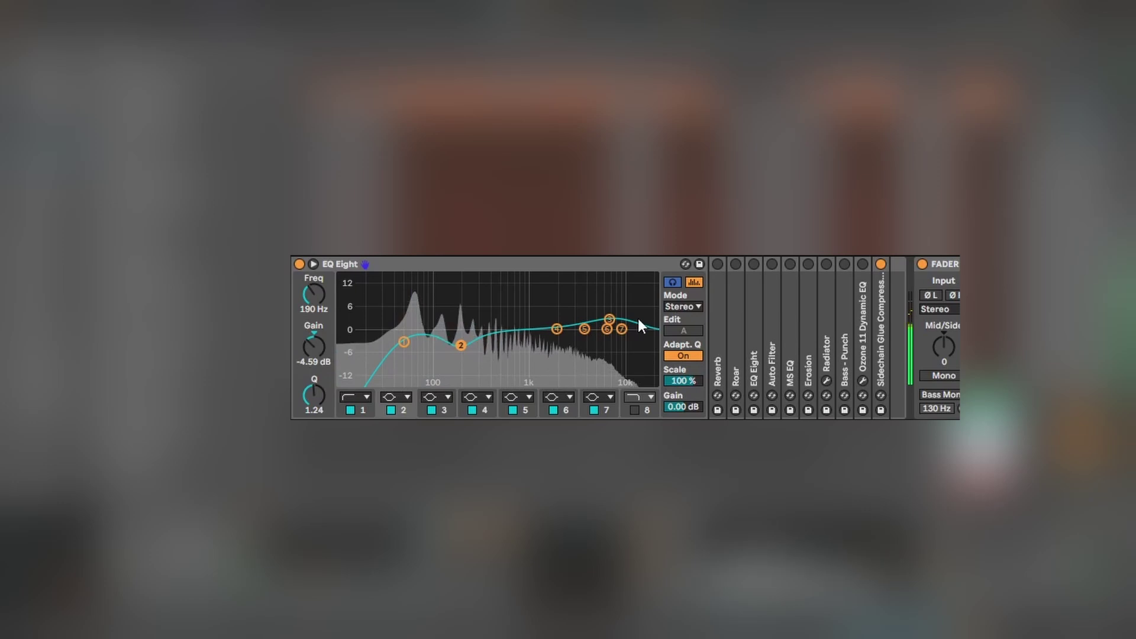
click(674, 283)
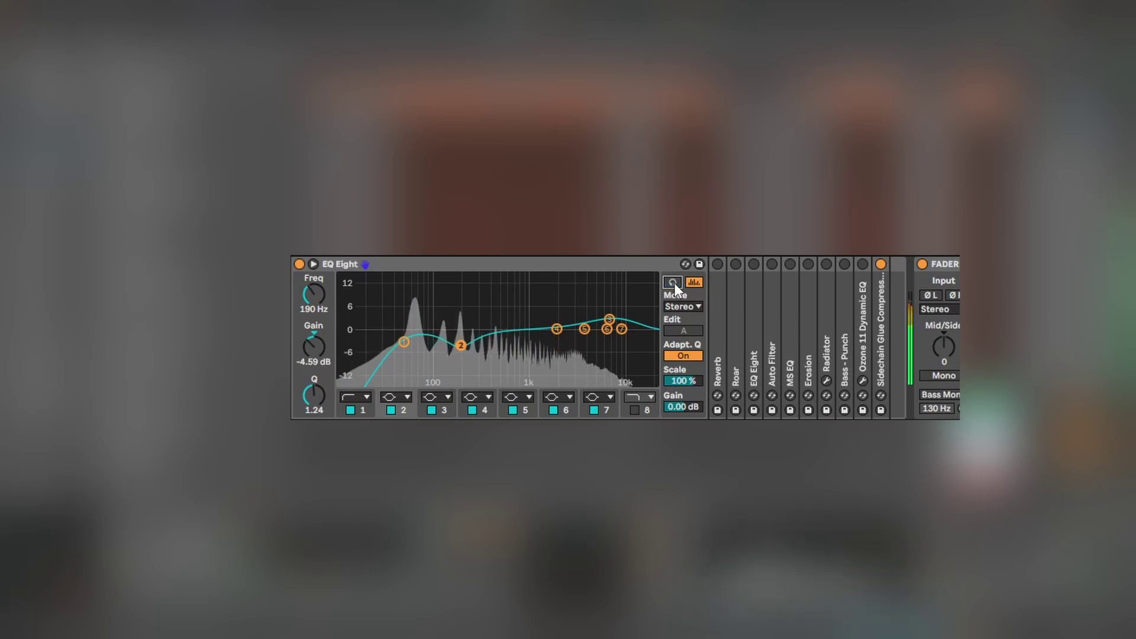
double_click(433, 267)
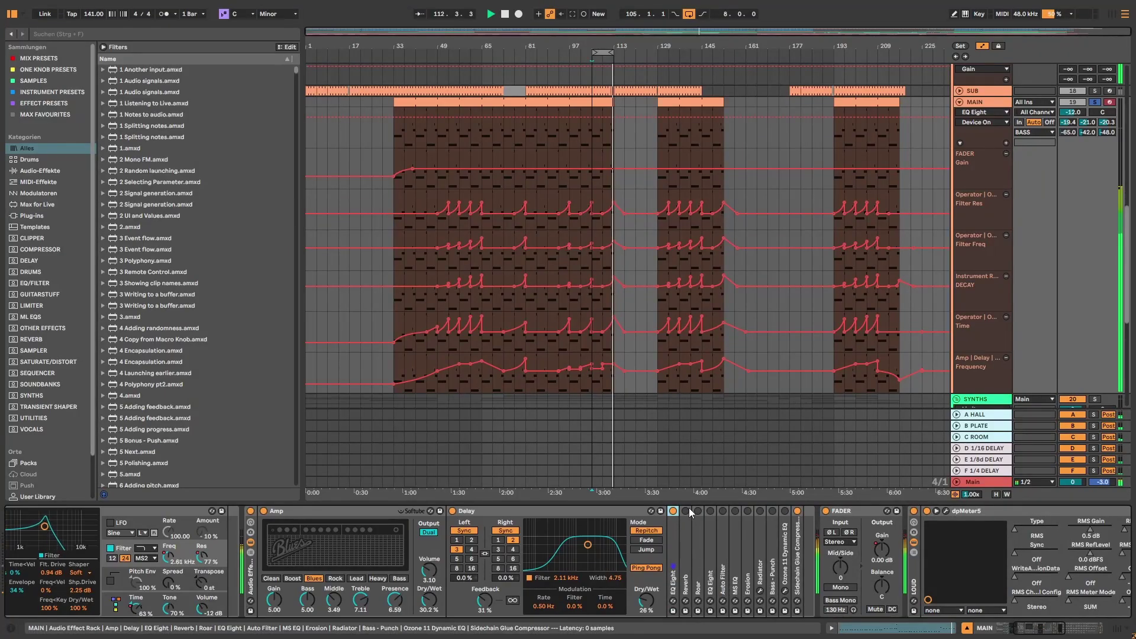
Unfold and switch on the Reverb, compare it with the bypassed sound during playback, and check its density options.
double_click(687, 527)
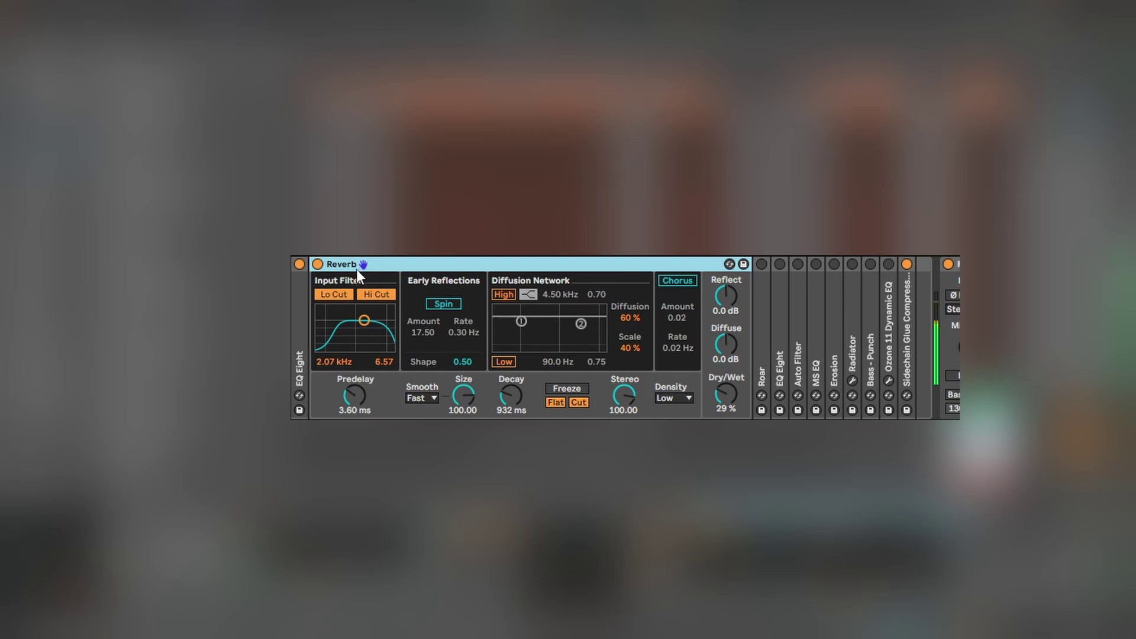
click(317, 264)
click(316, 265)
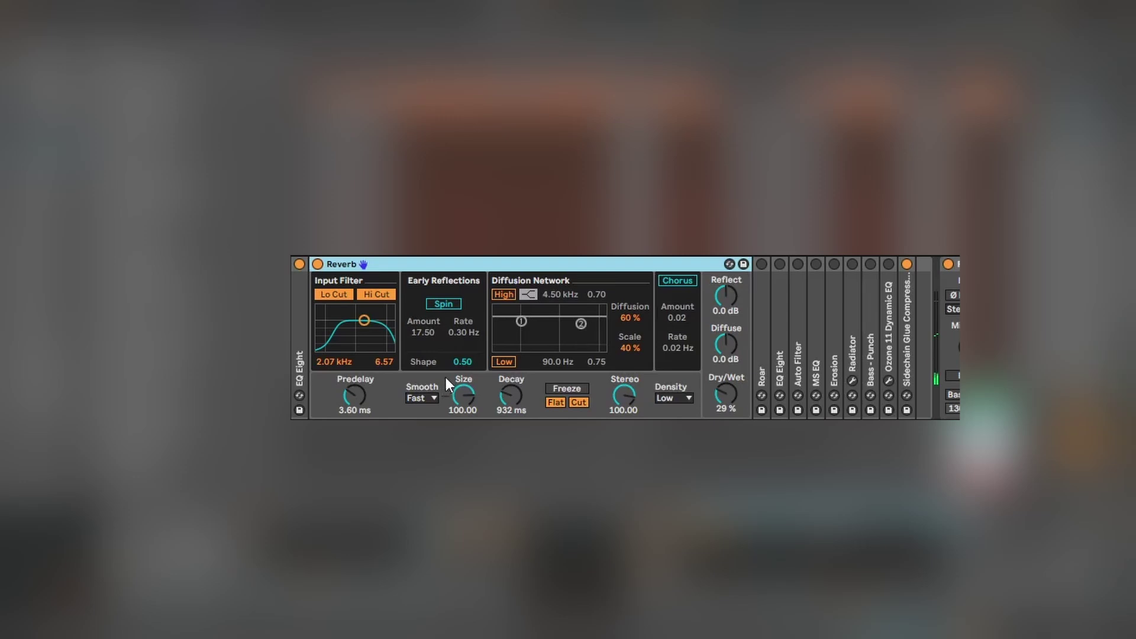
click(687, 398)
click(687, 398)
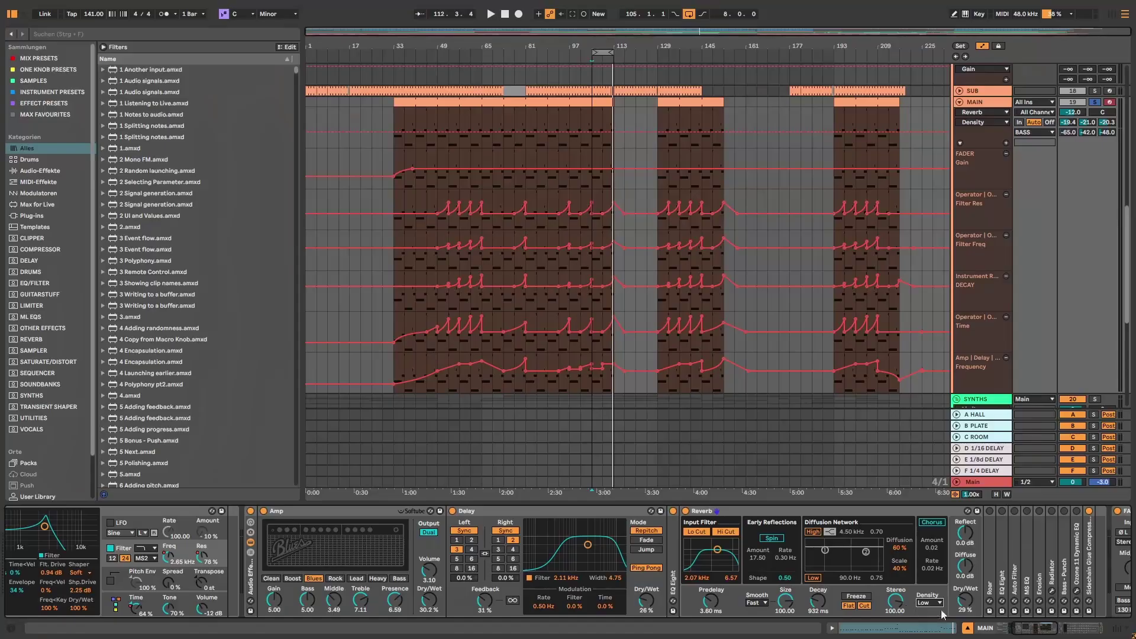
Unfold and switch on the Roar after the Reverb, and bypass it briefly during playback to compare.
drag(1047, 628, 1065, 629)
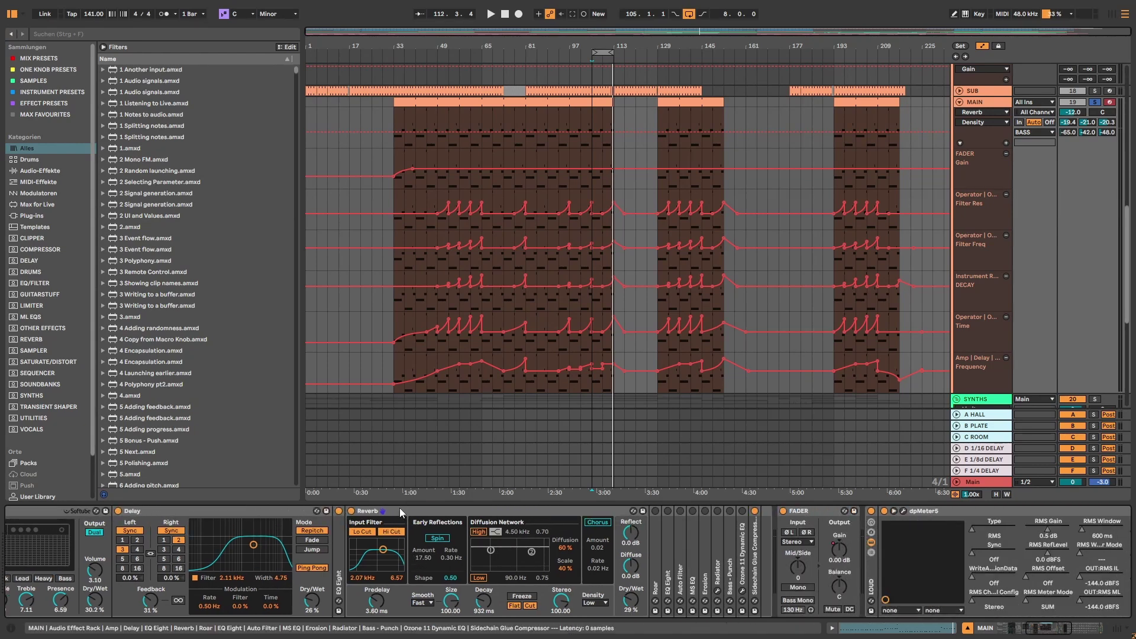
double_click(657, 520)
click(656, 511)
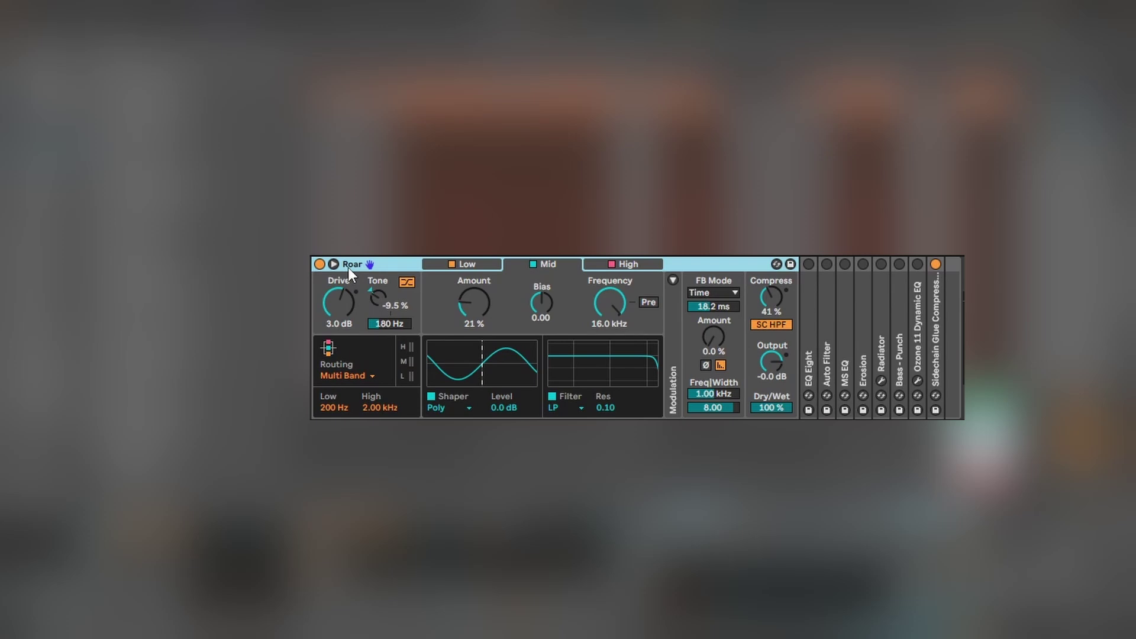
key(space)
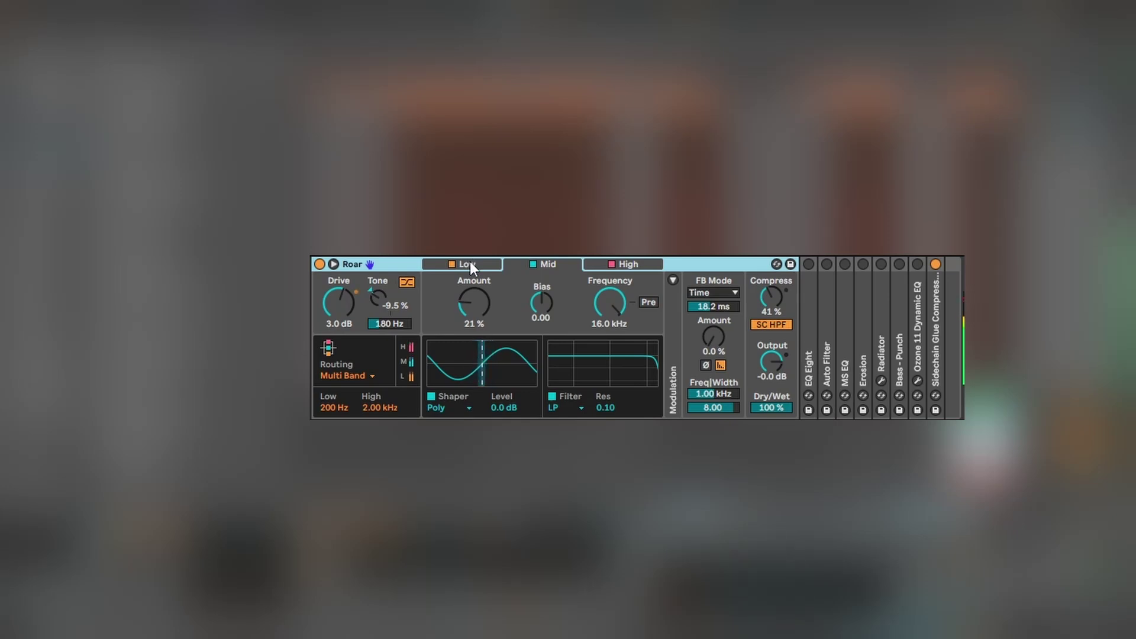
click(320, 263)
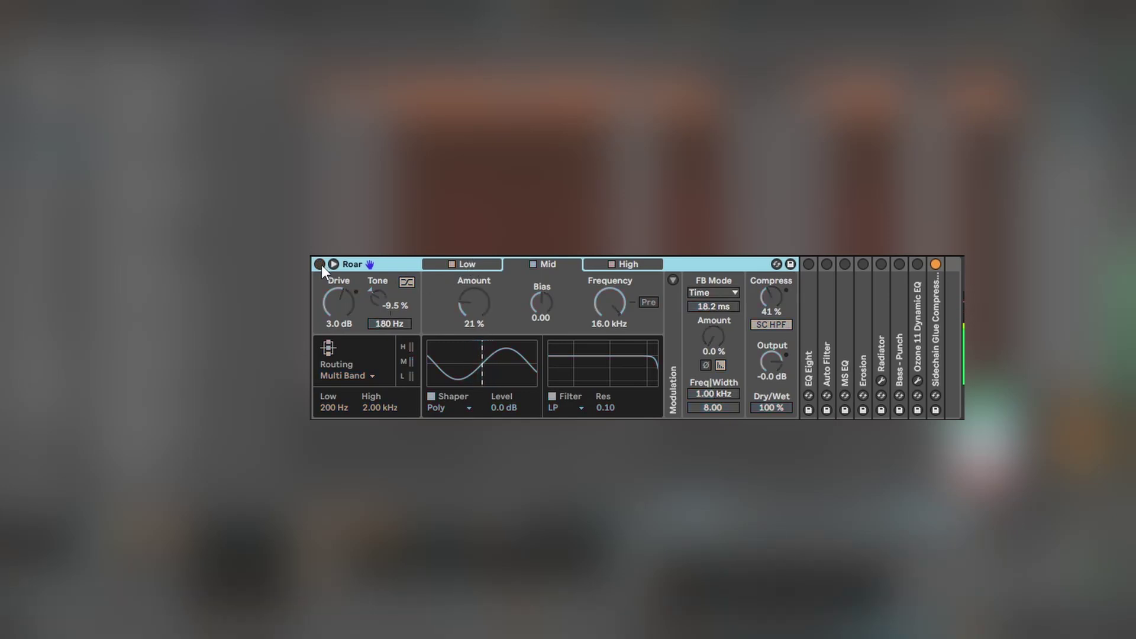
click(321, 265)
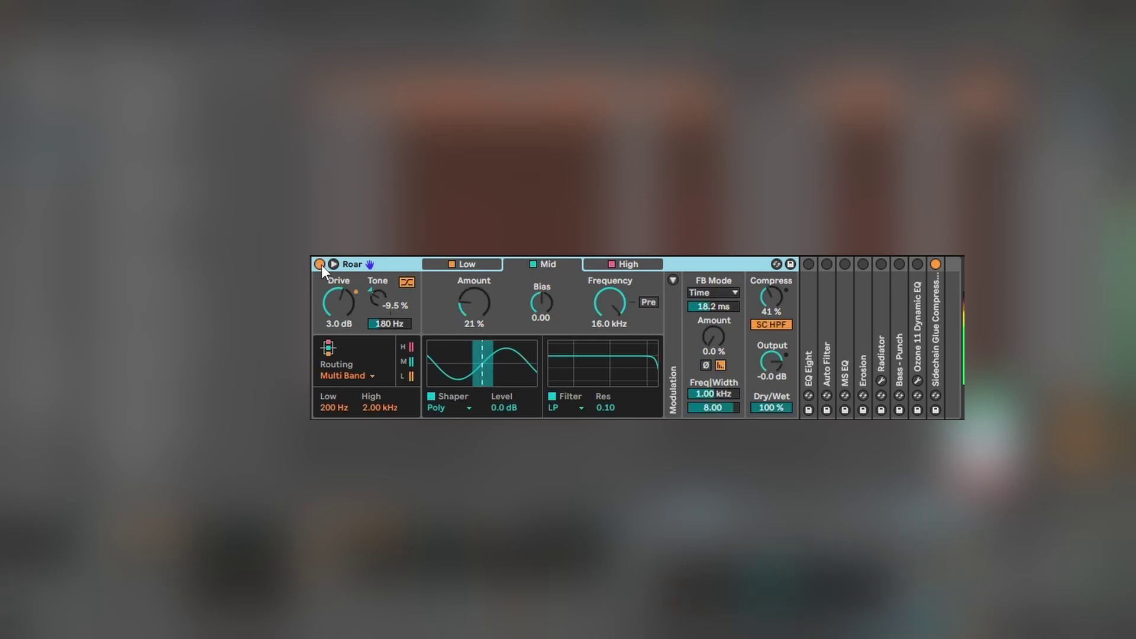
Examine the shaper settings of Roar's Low, Mid and High bands.
click(483, 262)
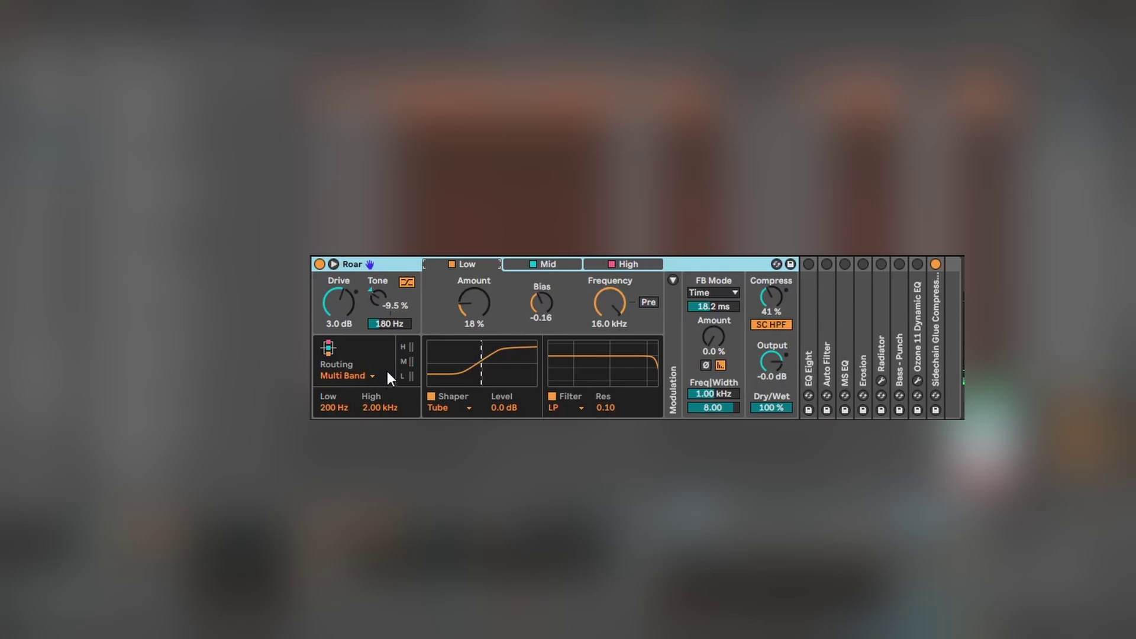
click(550, 263)
click(475, 265)
click(557, 266)
click(634, 262)
click(572, 265)
Turn off Roar's three bands and re-enable Low and Mid in turn during playback, trying out Mid's Amount.
click(474, 268)
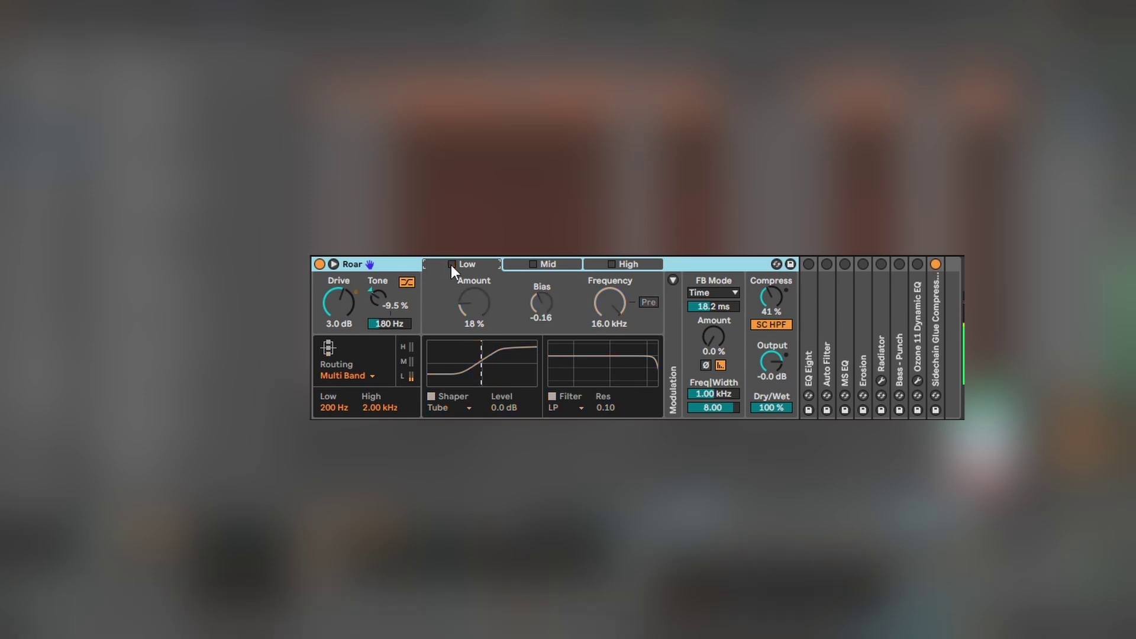
click(535, 265)
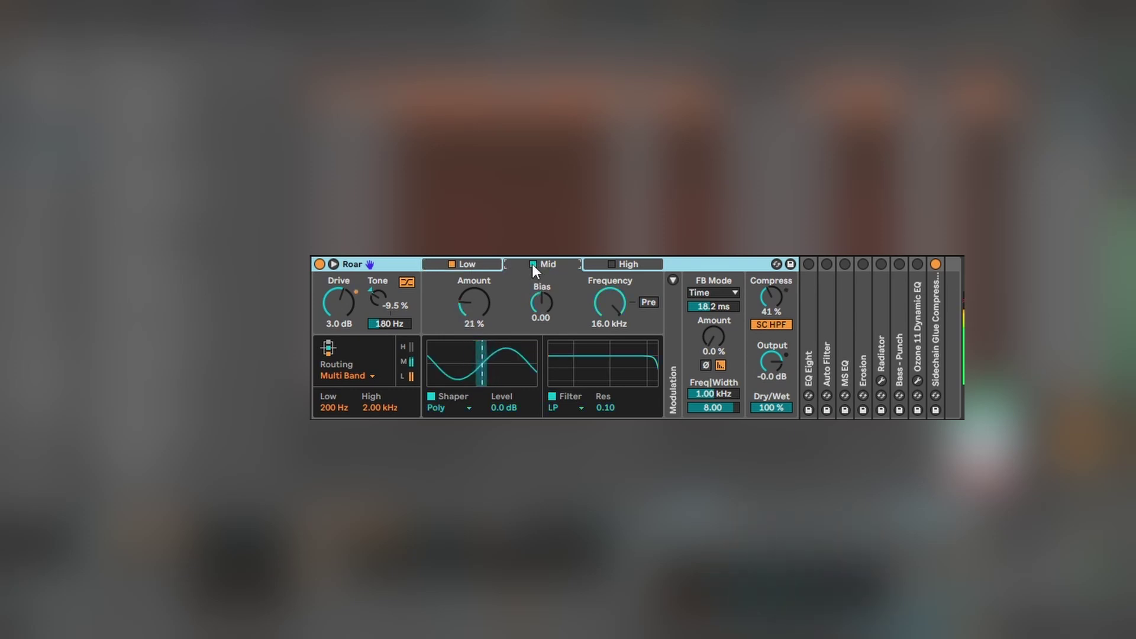
mouse_move(469, 309)
mouse_down()
mouse_move(469, 335)
mouse_move(470, 304)
mouse_up()
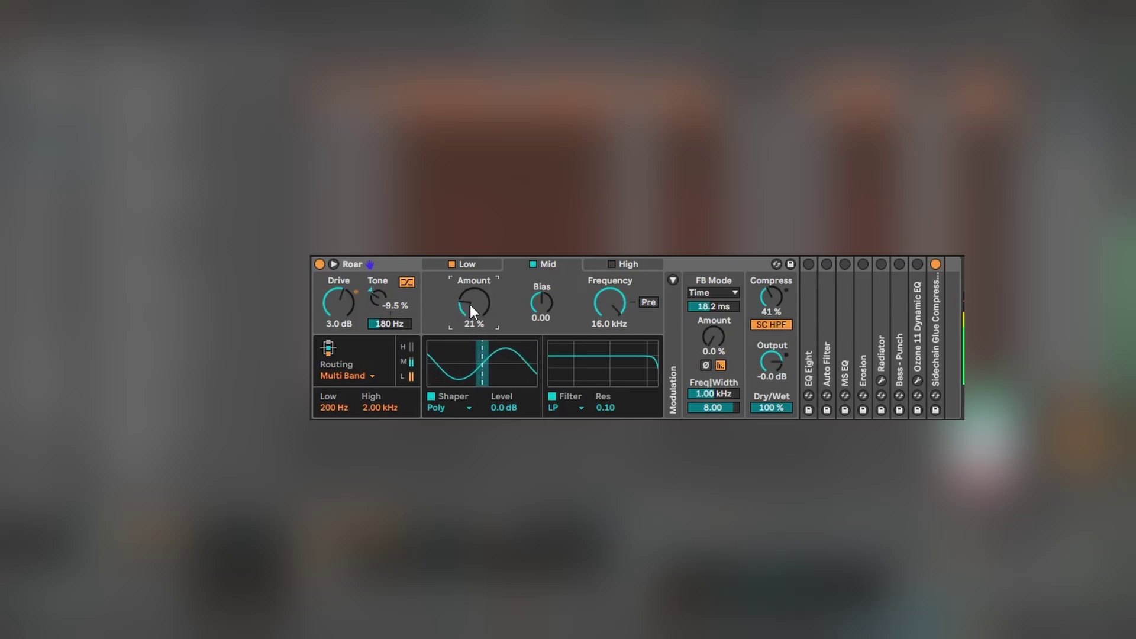
Re-enable Roar's High band, lower its Amount to 0 % during playback, and restore it to 73 %.
click(616, 264)
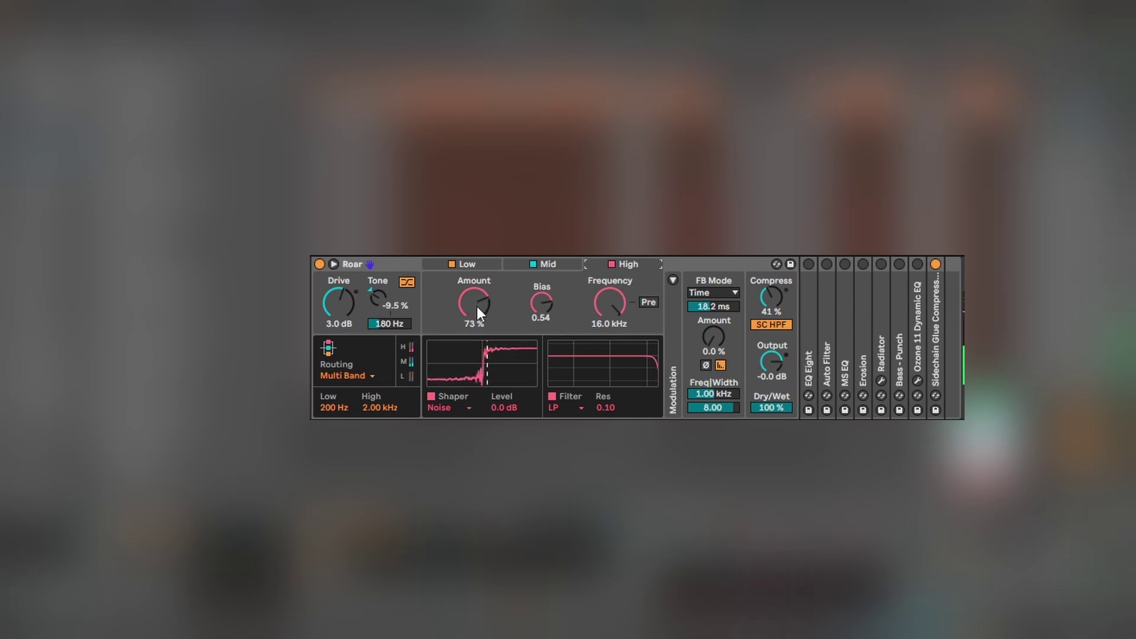
drag(483, 301, 483, 350)
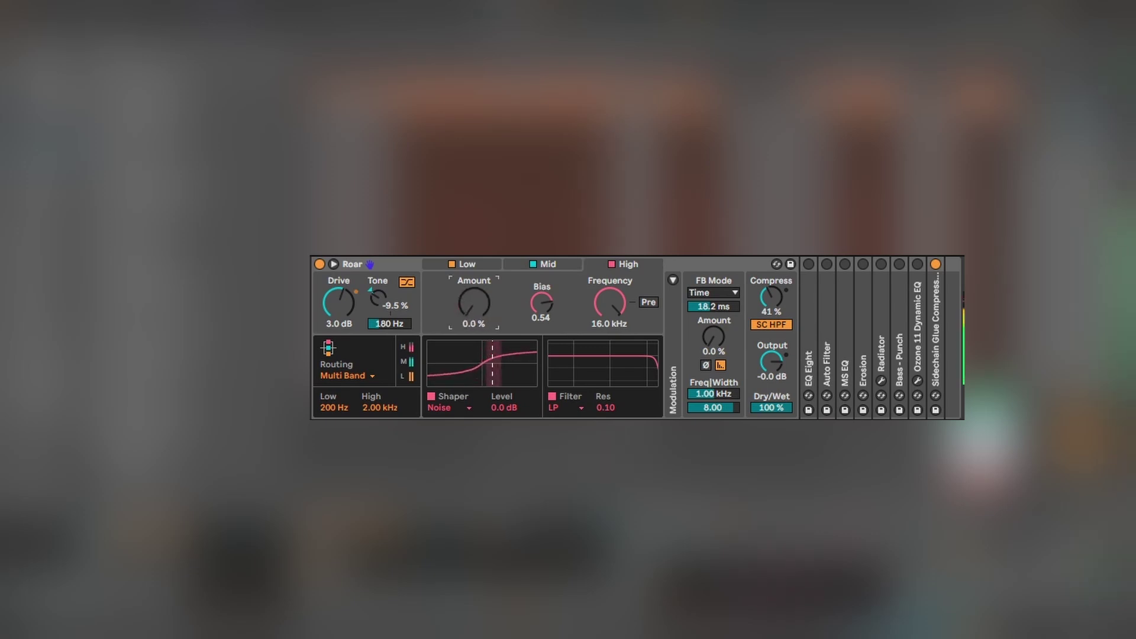
drag(482, 349, 483, 305)
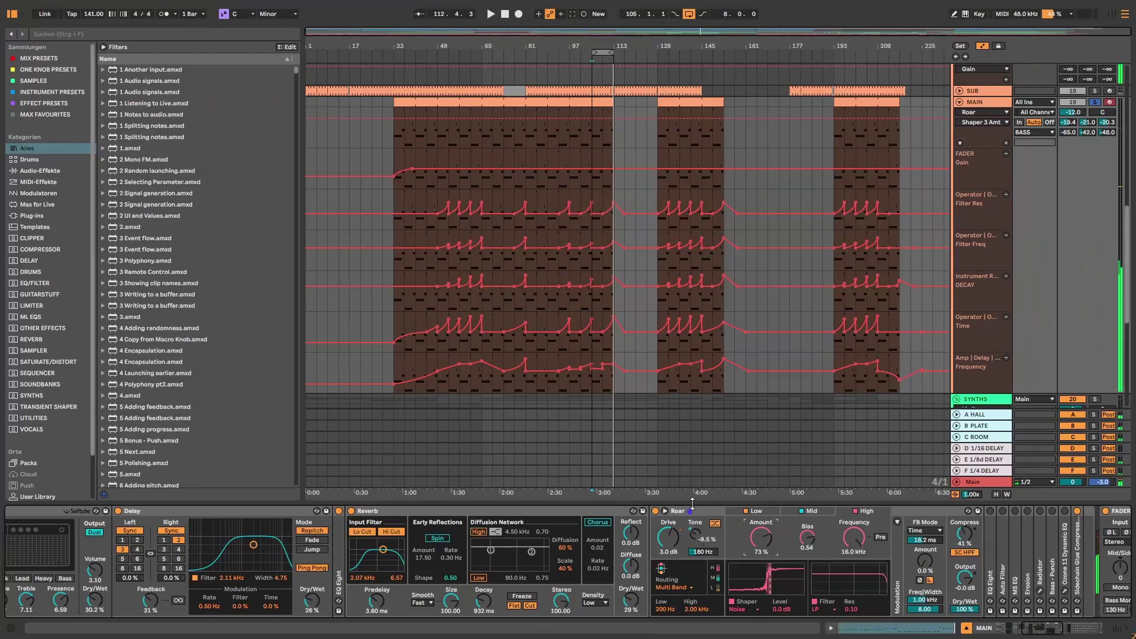
Expand Roar's modulation section and examine its modulation sources and matrix.
double_click(656, 511)
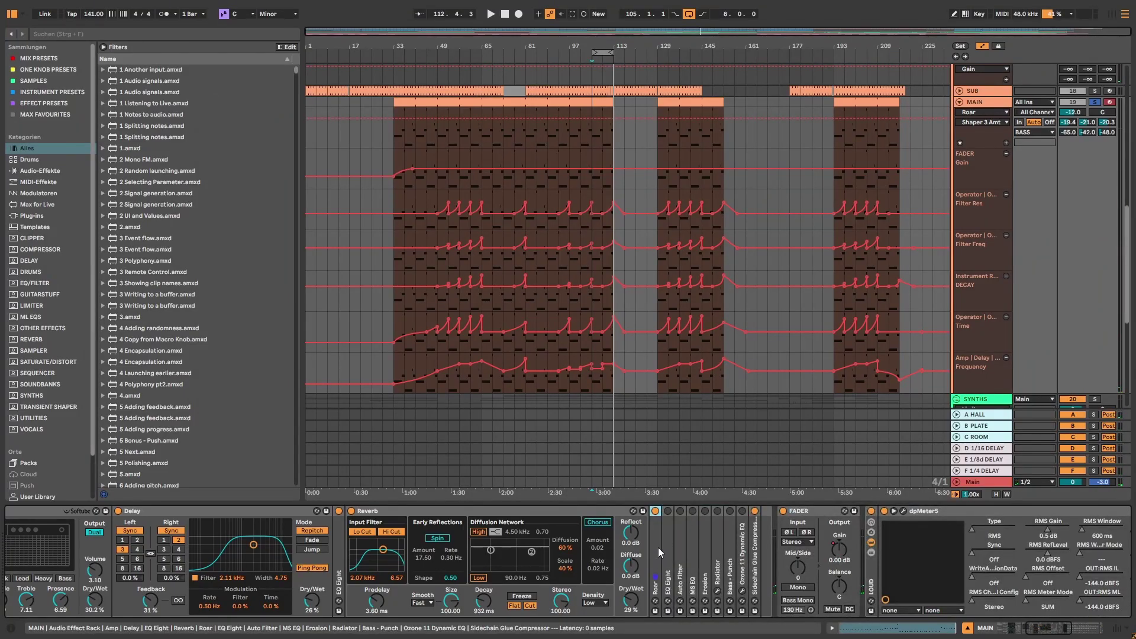
double_click(658, 548)
click(900, 521)
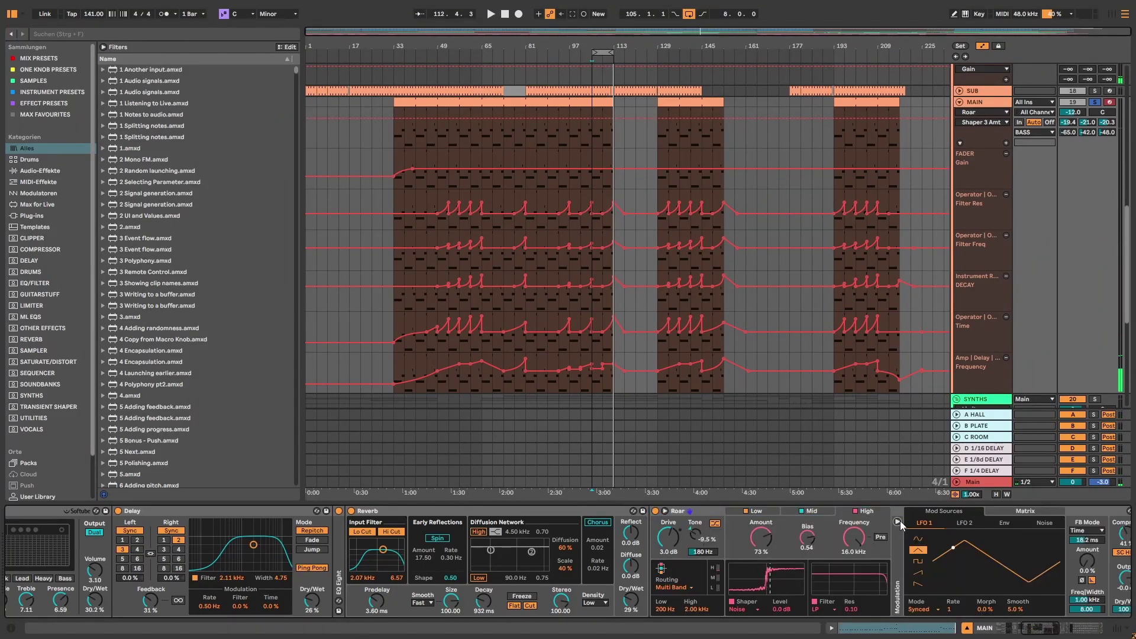
click(1048, 509)
click(960, 514)
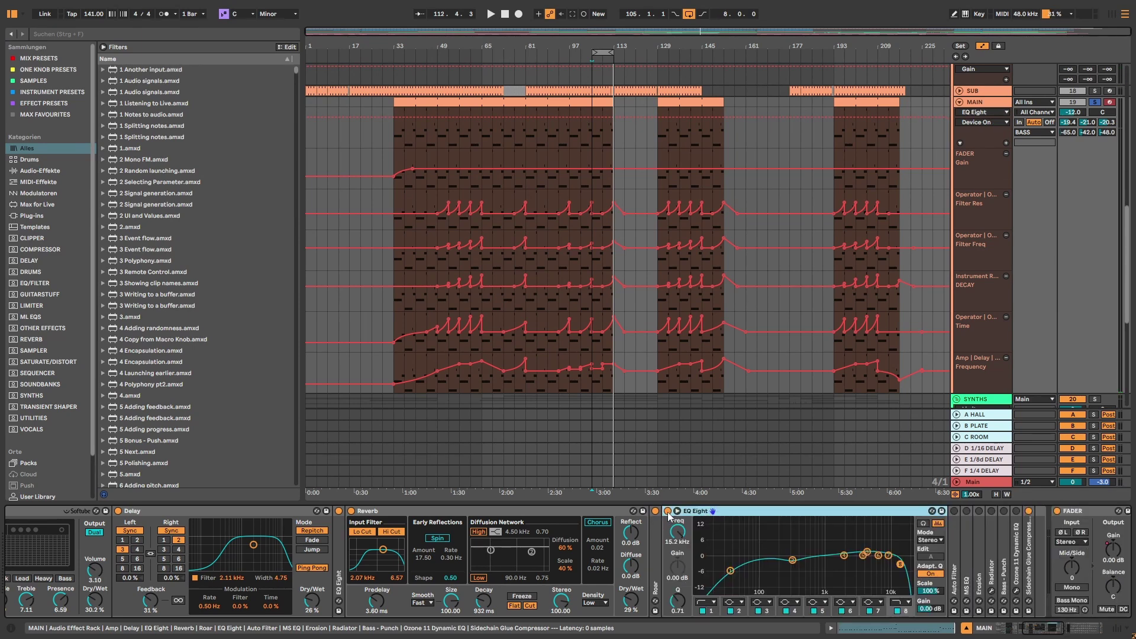
Bypass the EQ Eight after Roar, play the bass, and switch it back on to compare.
click(668, 512)
key(space)
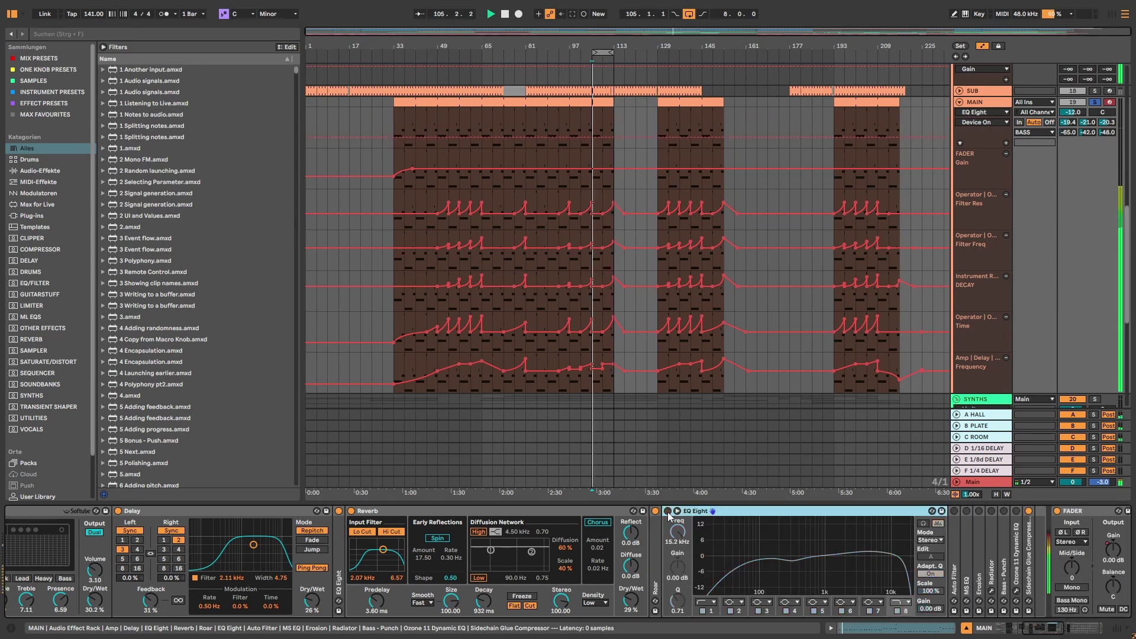
click(667, 511)
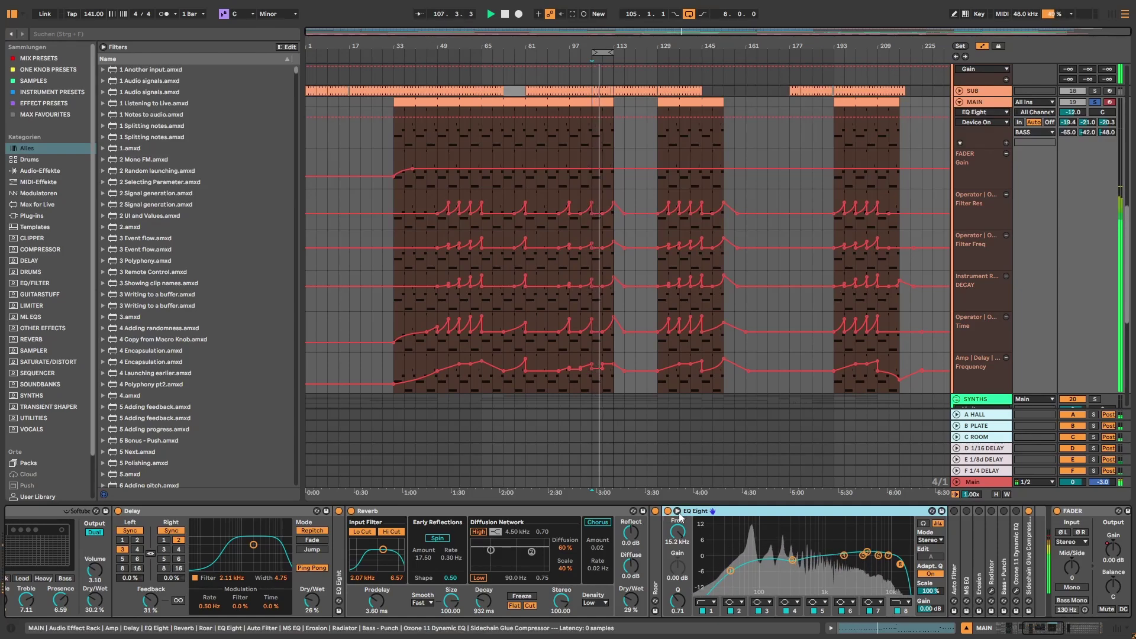
Fold the EQ Eight after Roar, then unfold Auto Filter, switch it on, and play the bass through it.
double_click(686, 511)
key(space)
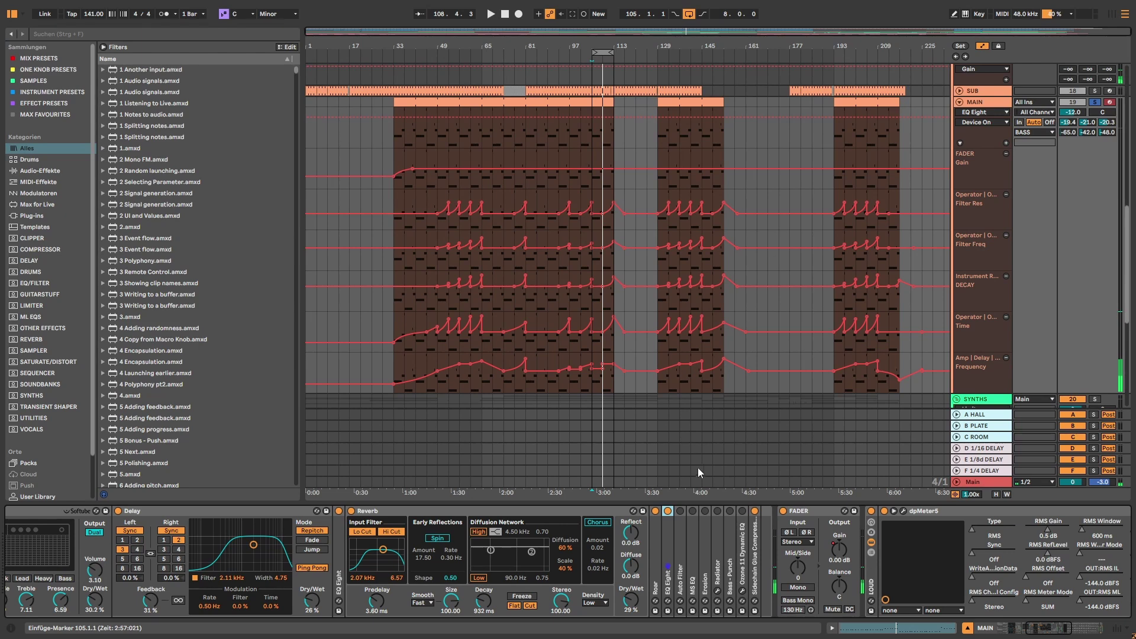
double_click(677, 527)
click(680, 510)
key(space)
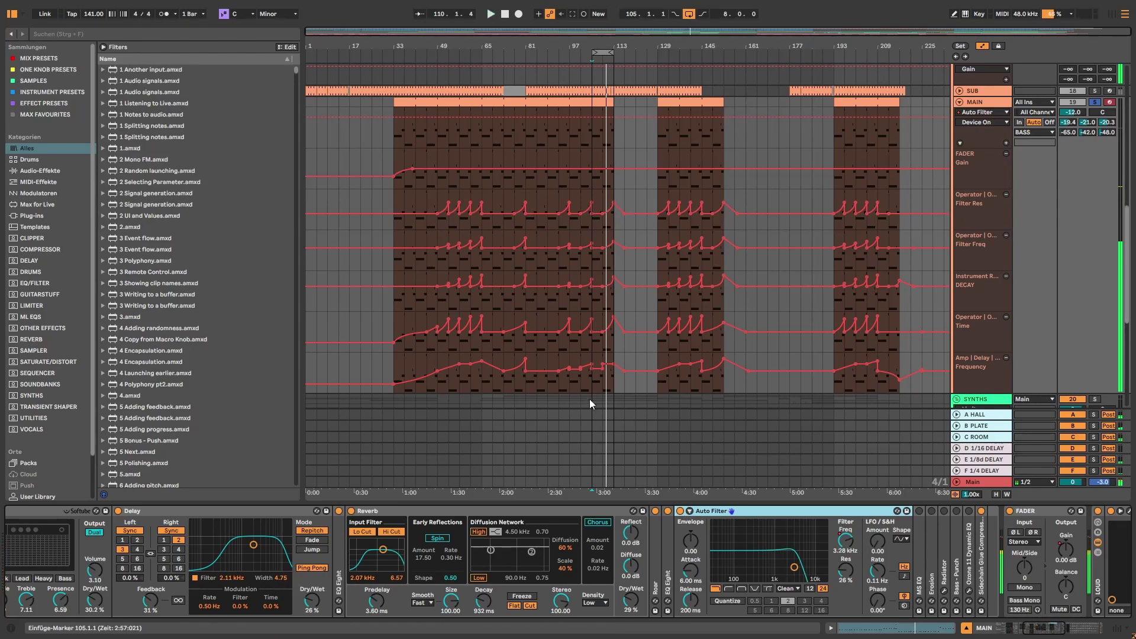
key(space)
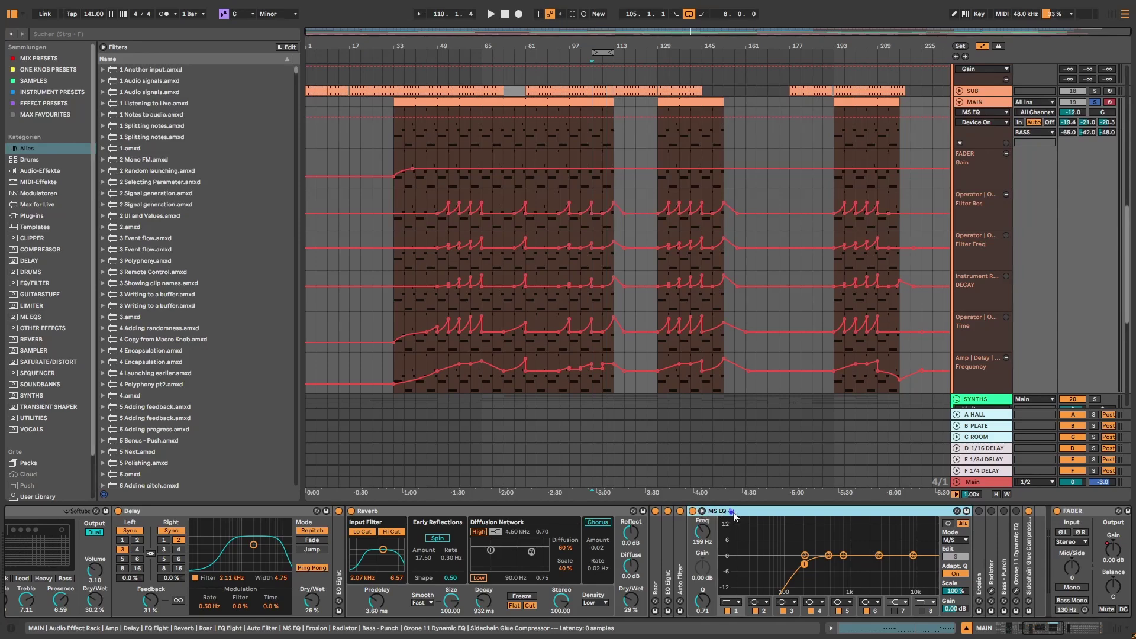
Play the bass through the MS EQ, fold the device, and return to the MAIN bass track.
key(space)
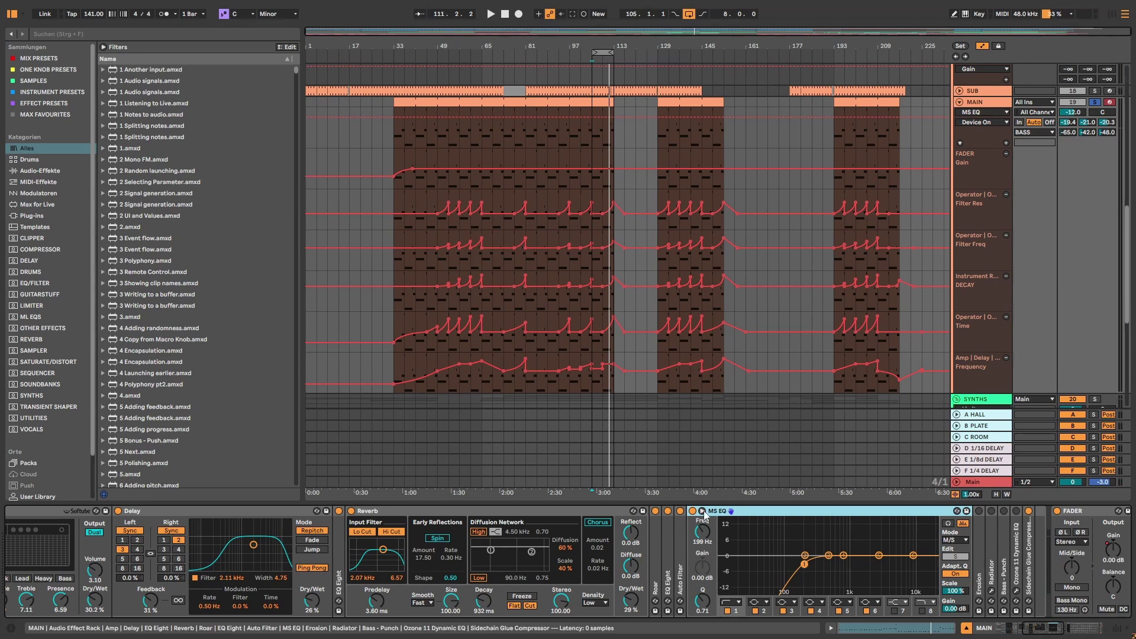
double_click(746, 514)
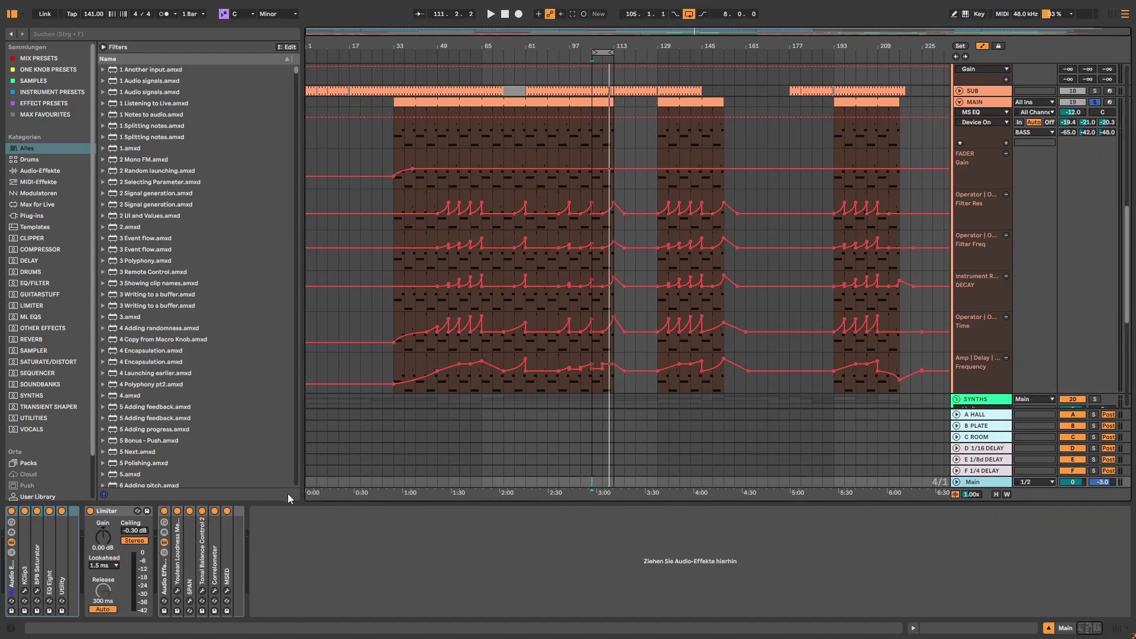
click(977, 112)
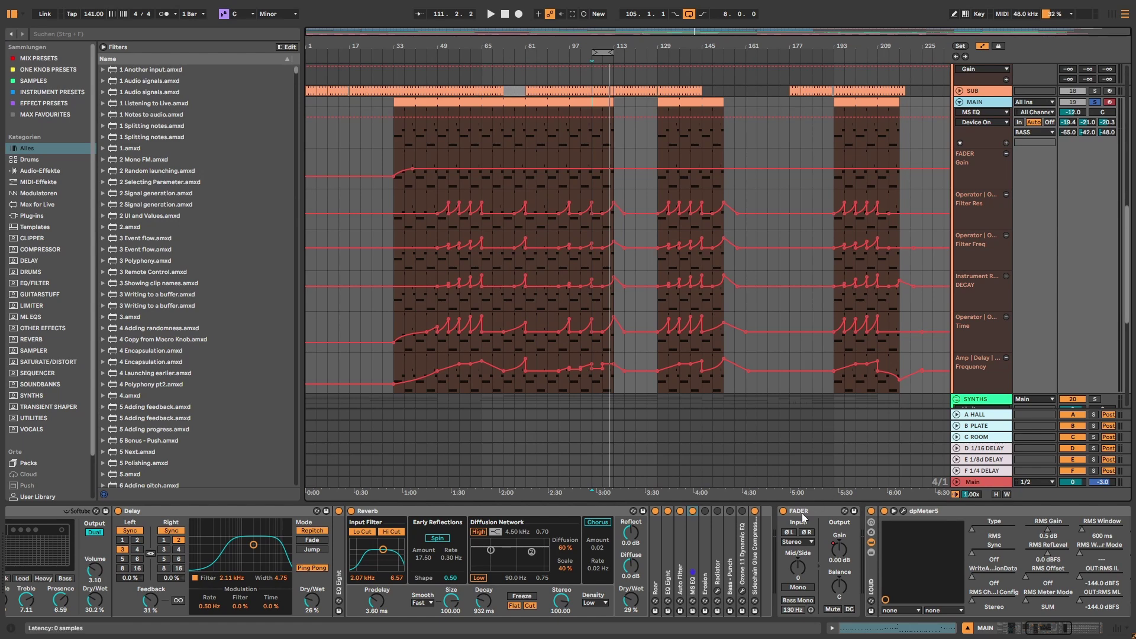
Unfold Erosion to audition its noise effect, point out the earlier effects, then fold Erosion and switch it on.
double_click(706, 527)
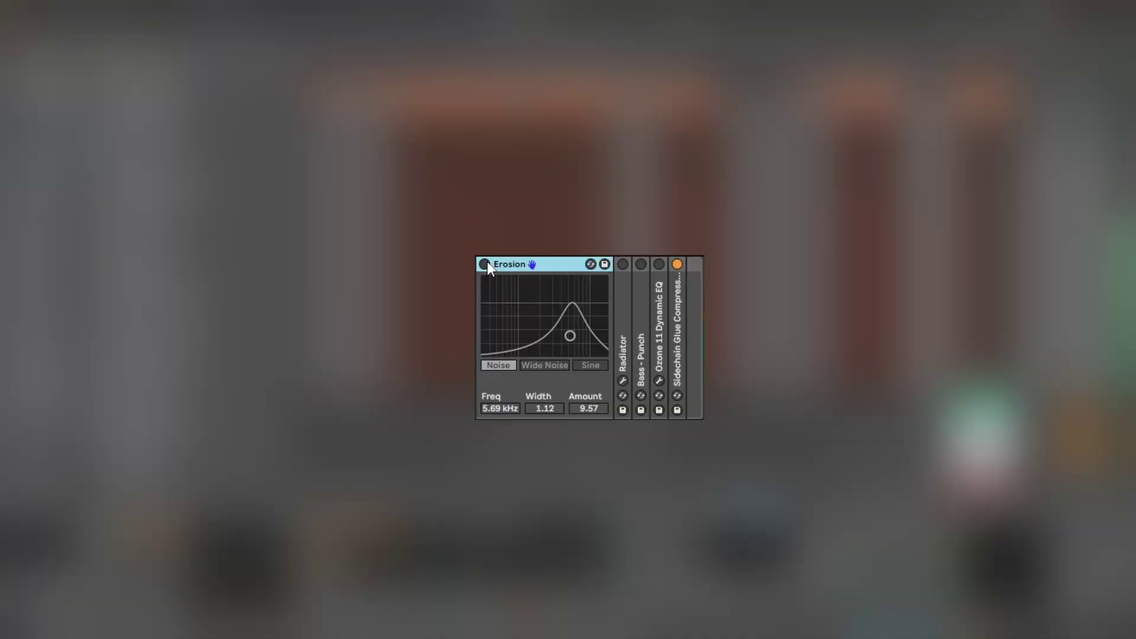
click(484, 264)
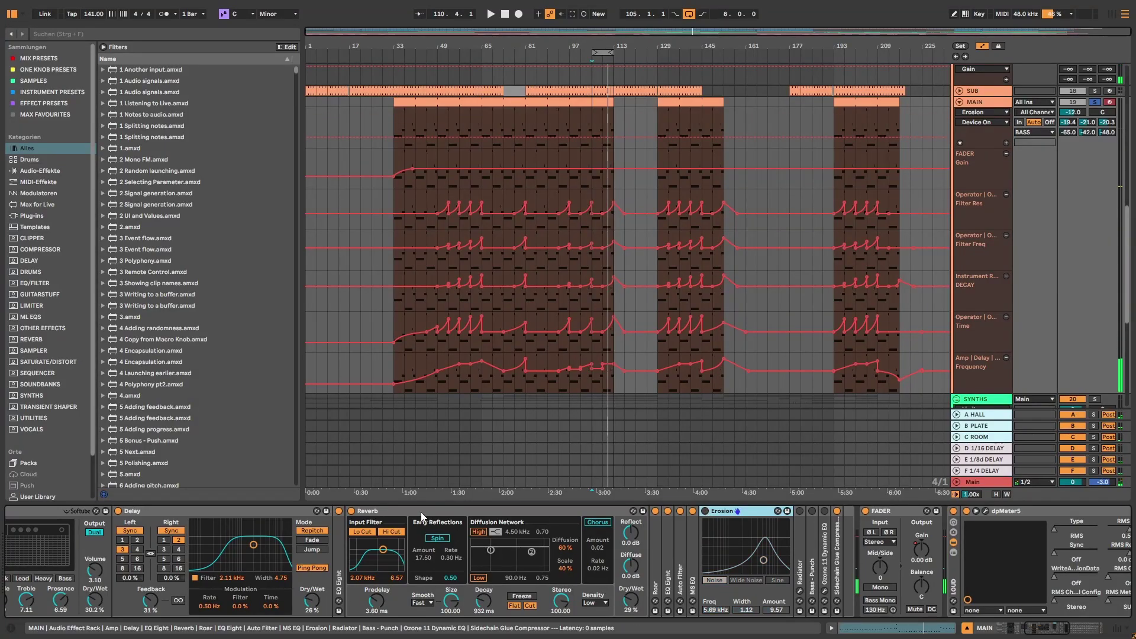
click(421, 517)
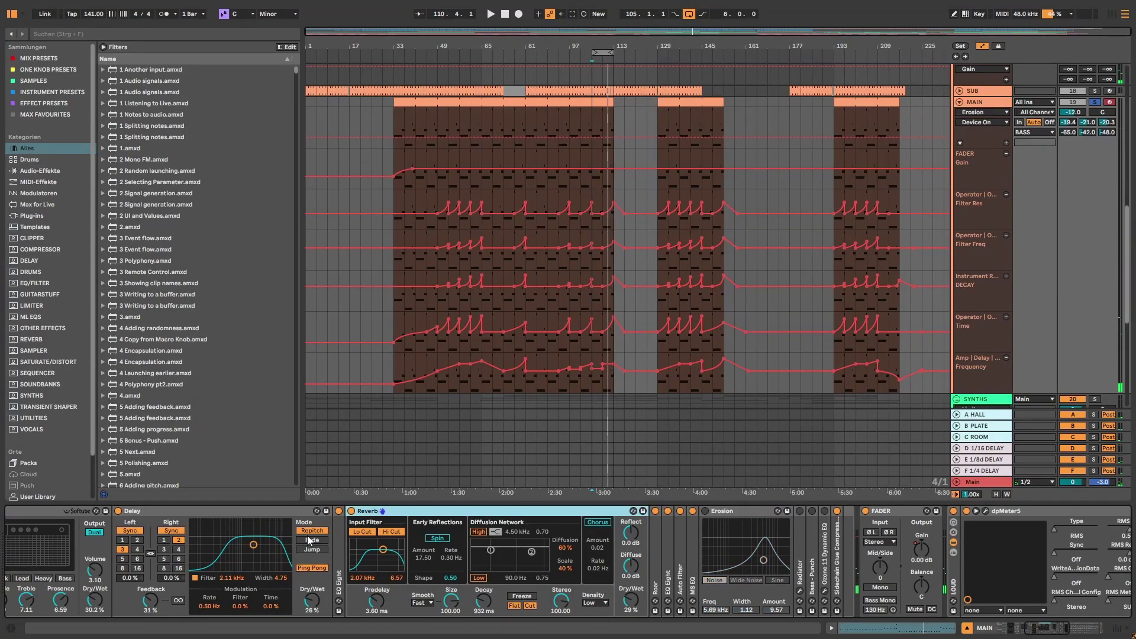
click(658, 531)
click(680, 536)
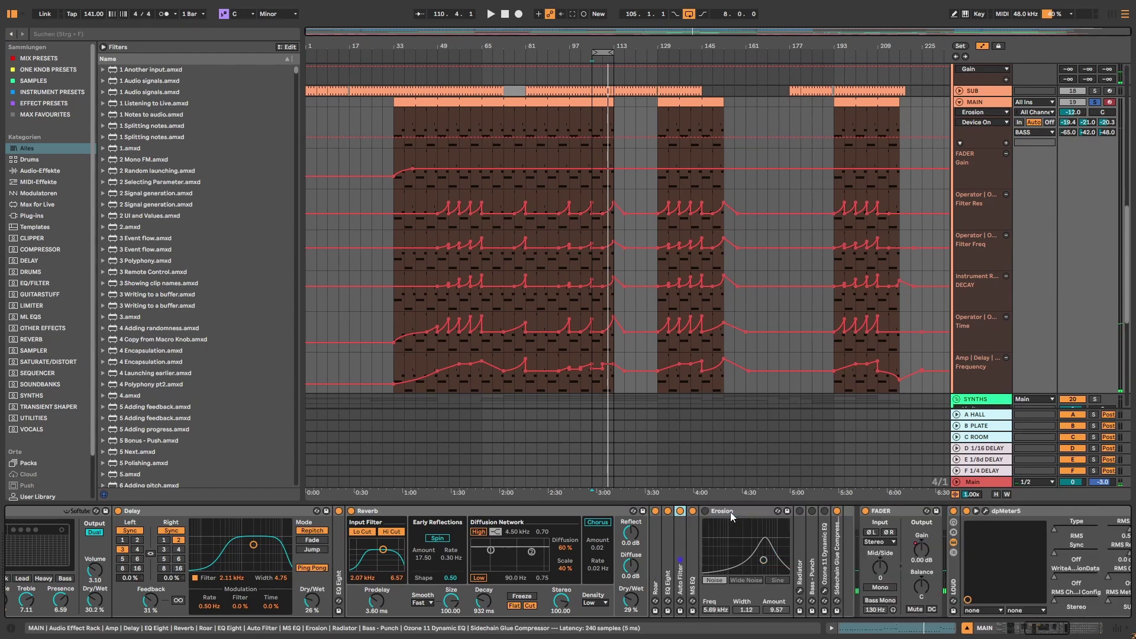
double_click(732, 512)
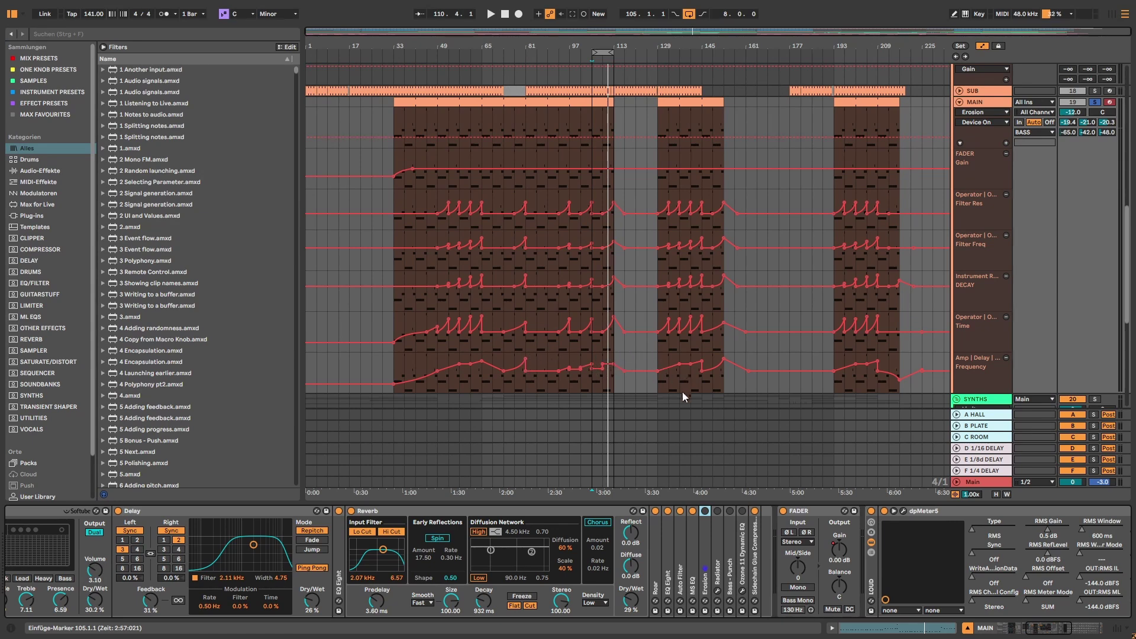
click(705, 511)
Switch on and unfold Radiator, play the bass, and open the plug-in's window over the arrangement.
click(718, 511)
double_click(718, 511)
key(space)
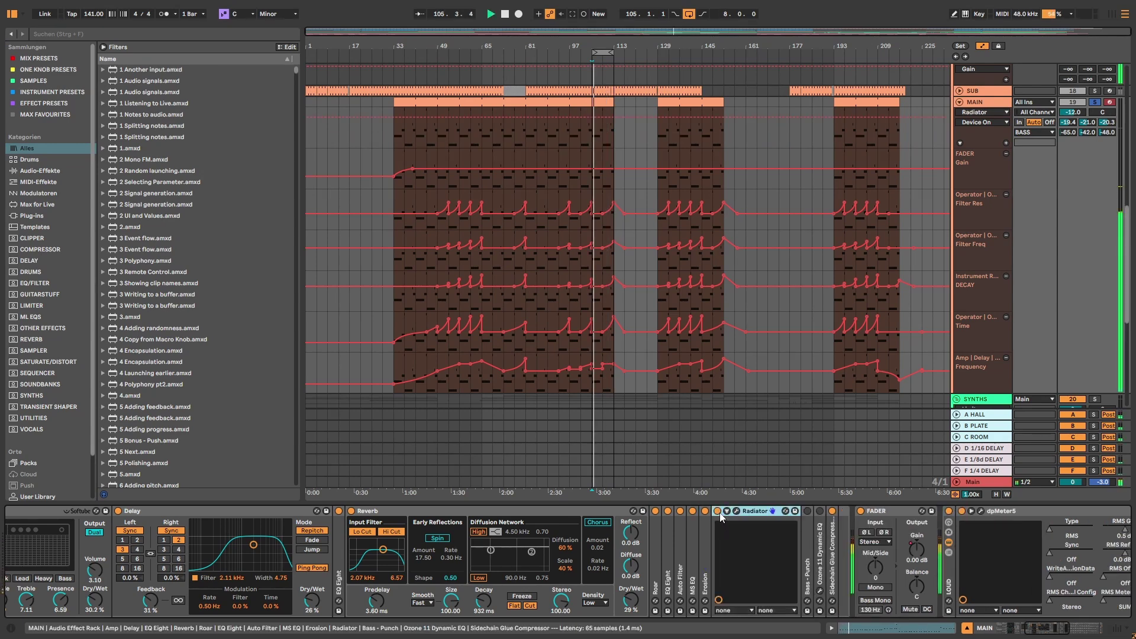
click(717, 511)
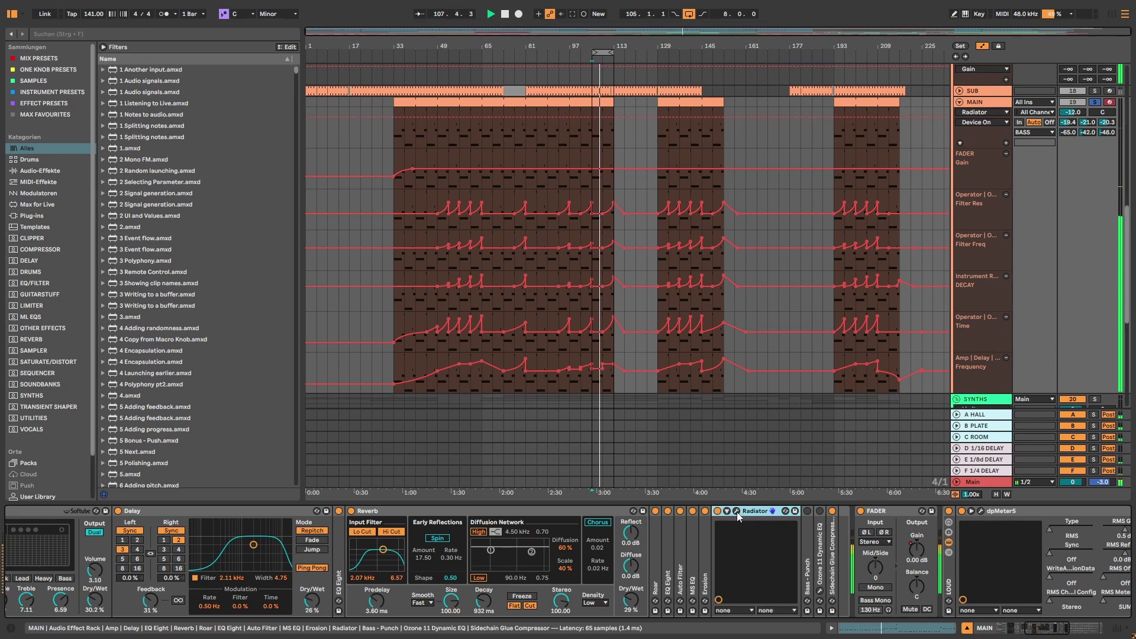
click(736, 511)
drag(215, 56, 672, 127)
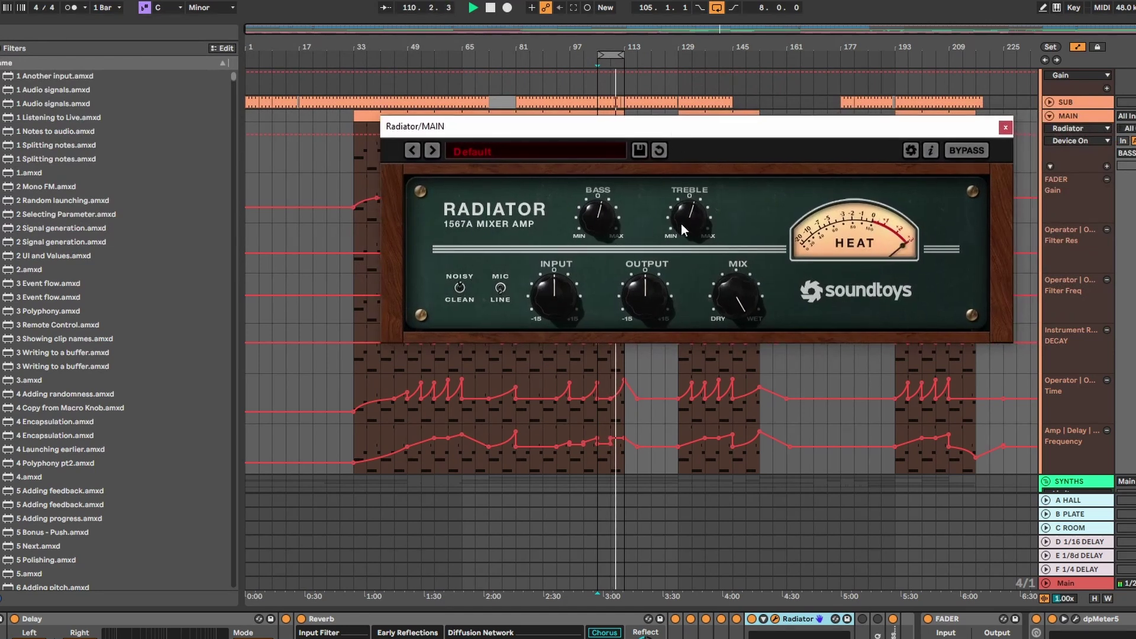
Bypass Radiator and switch it back on during playback to compare the bass with and without it.
click(751, 619)
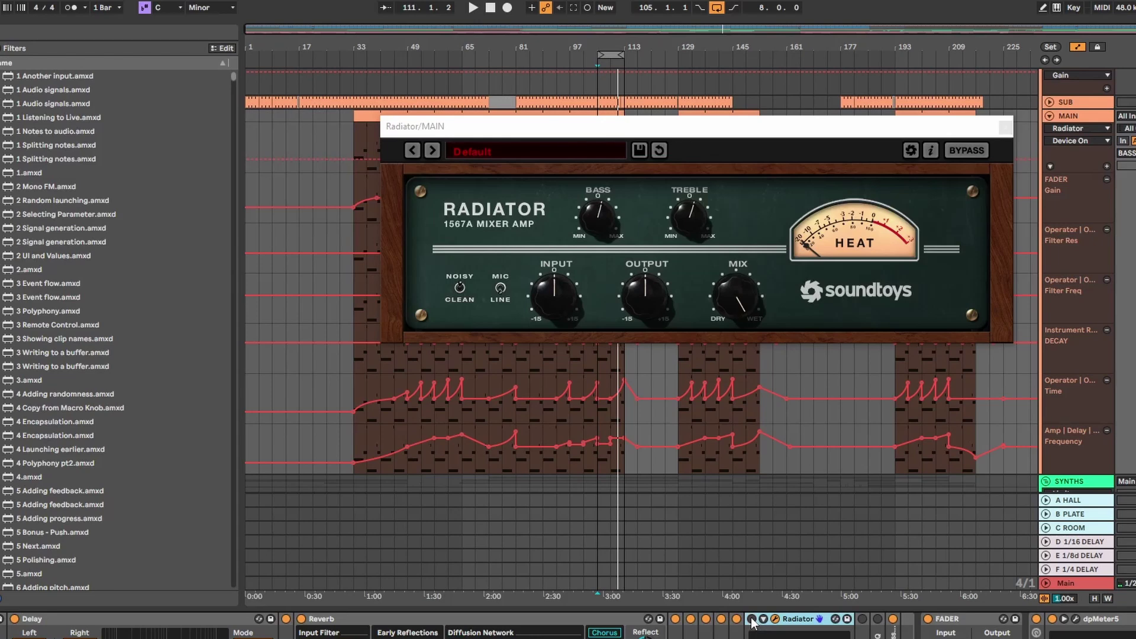
key(space)
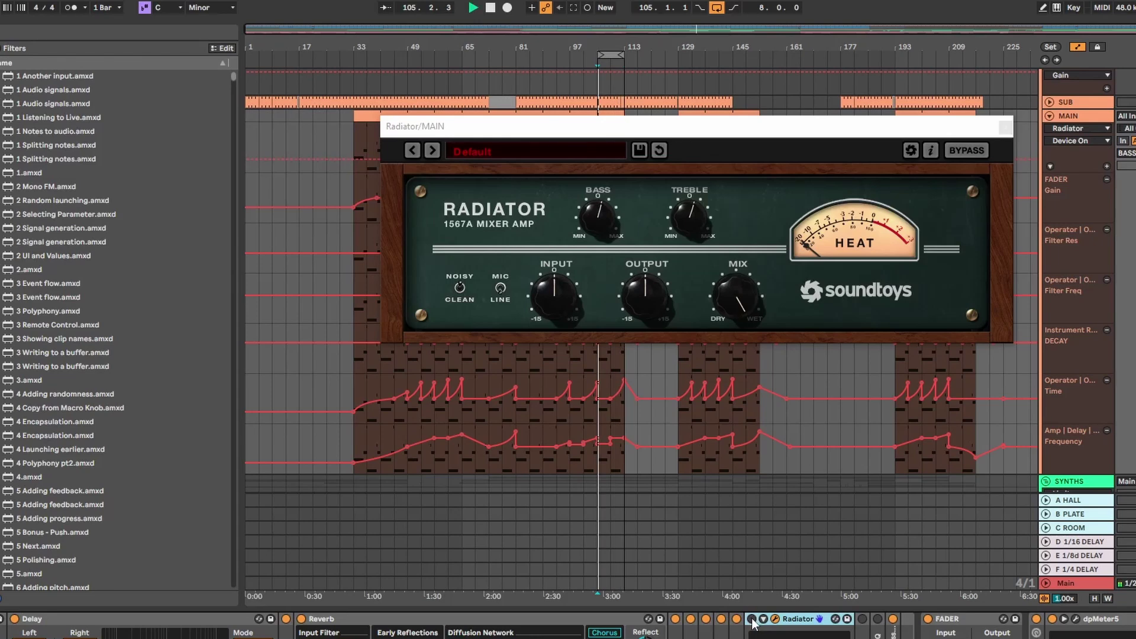
click(752, 619)
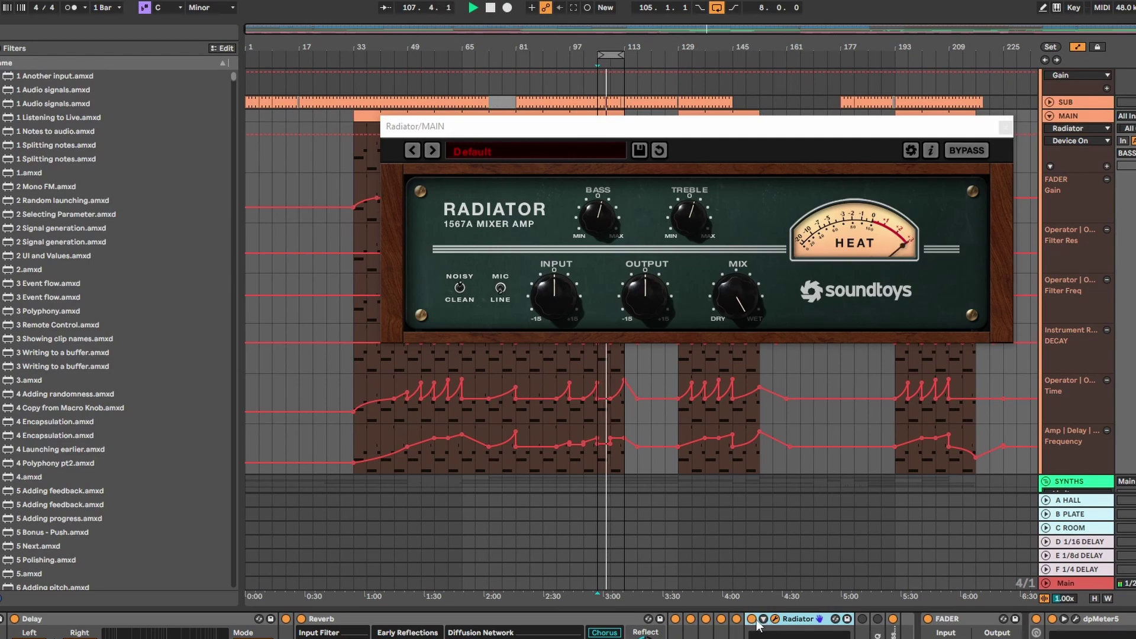
key(space)
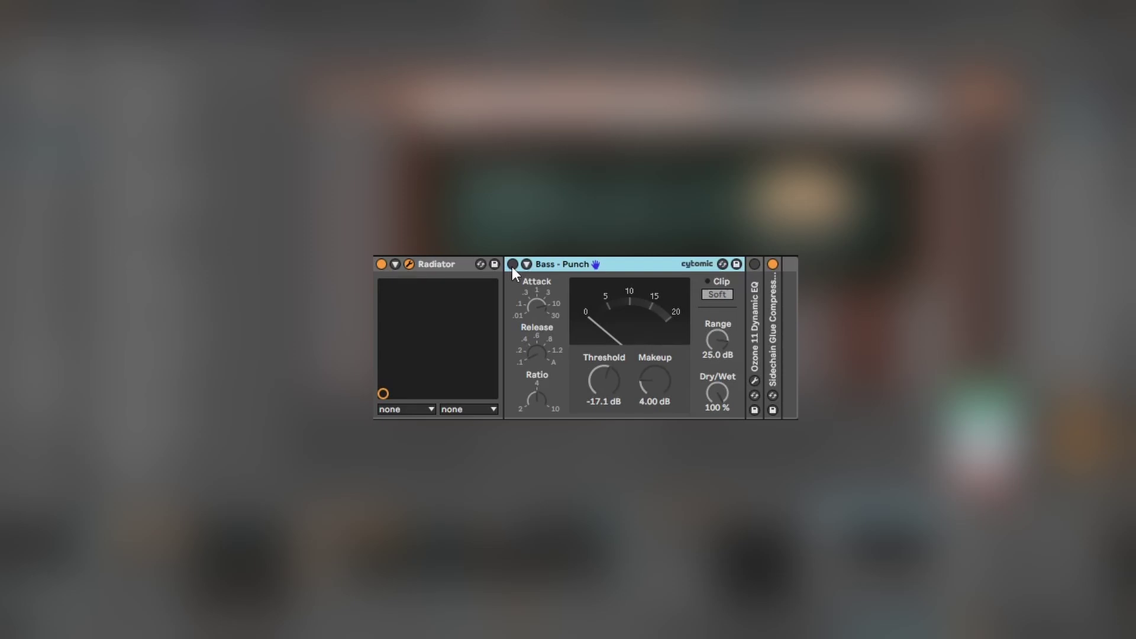
Switch on the Bass - Punch compressor and briefly expand its sidechain section.
click(512, 266)
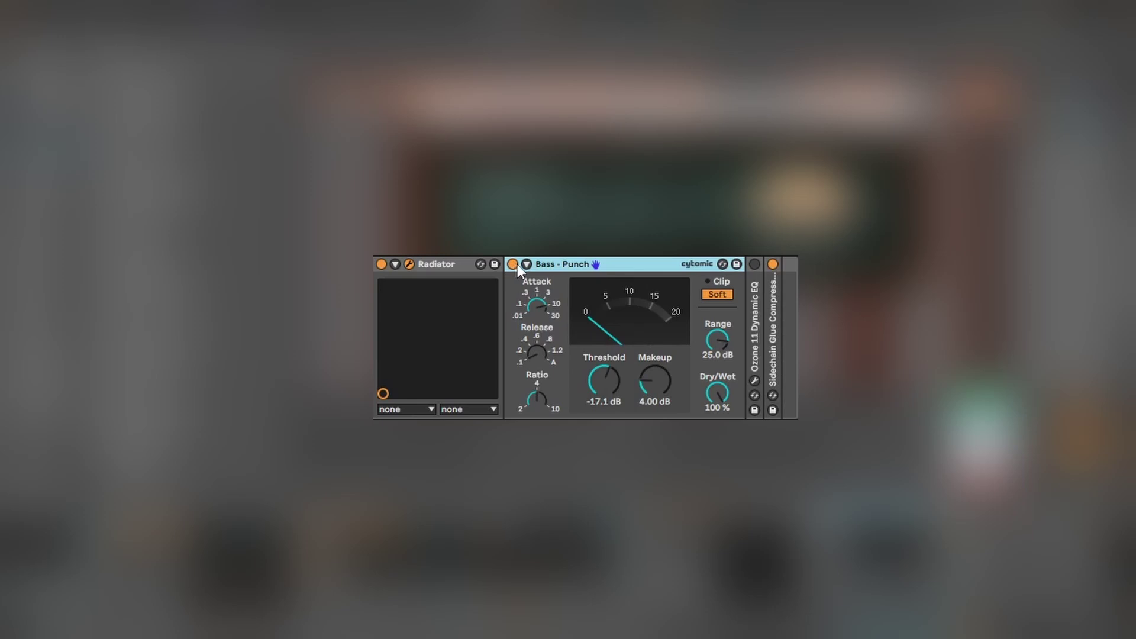
click(525, 265)
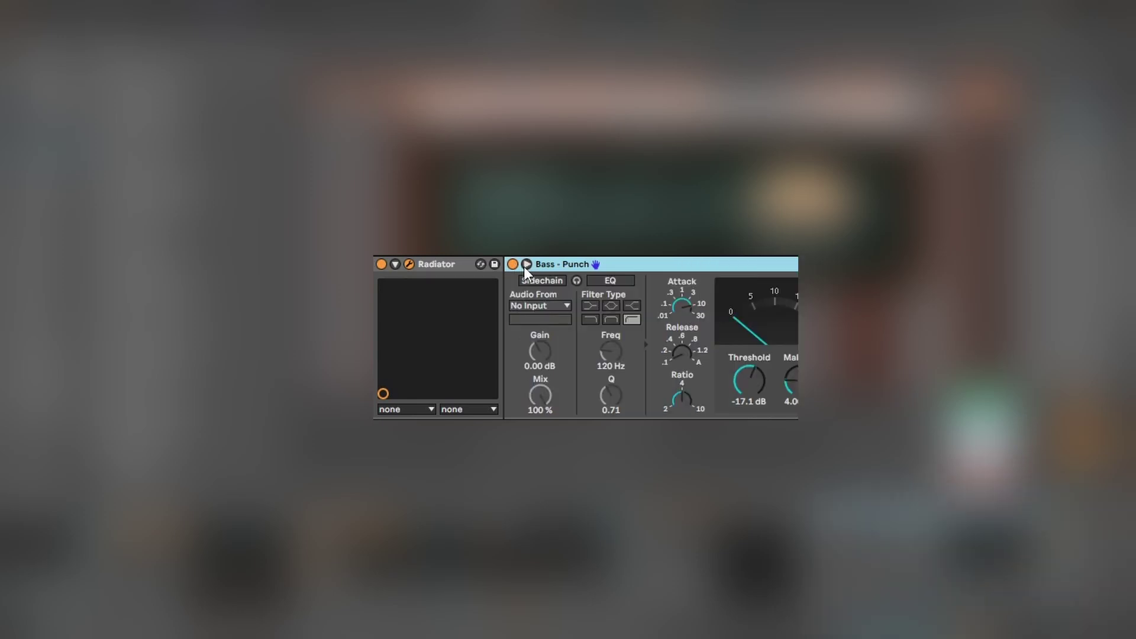
click(526, 266)
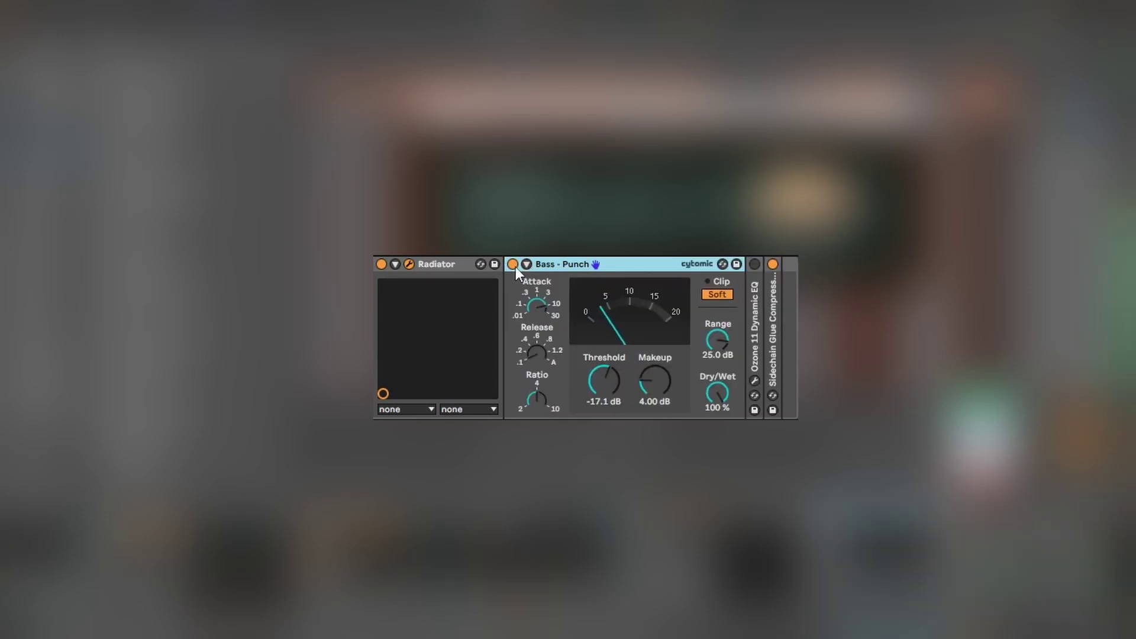
Toggle the Bass - Punch compressor off and on during playback to compare, and fold the device.
click(515, 267)
click(515, 267)
click(512, 264)
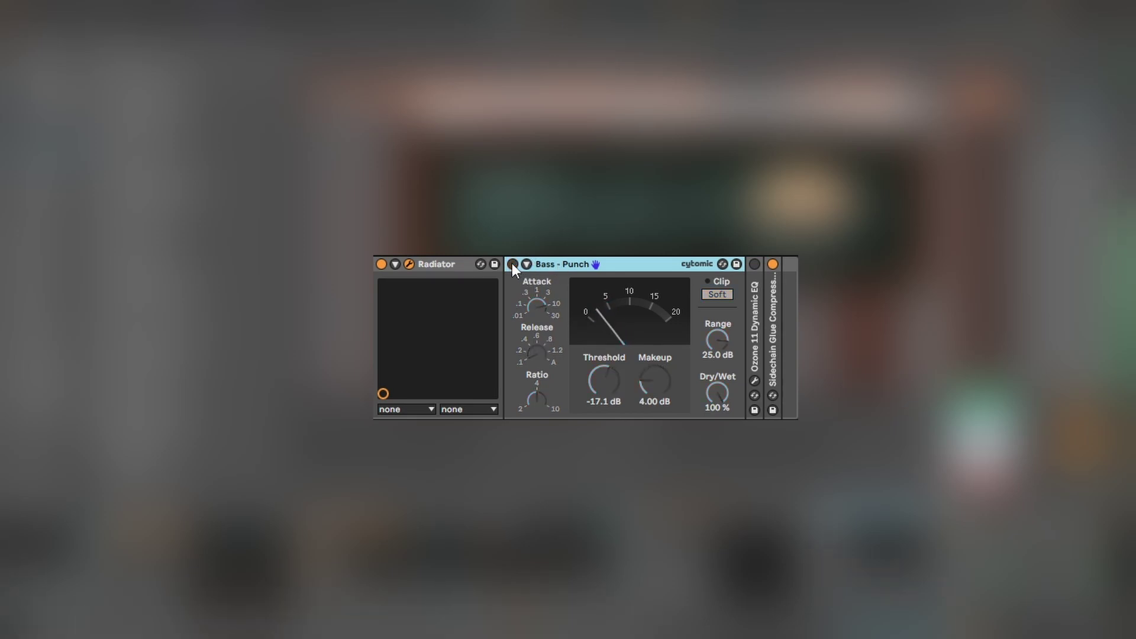
click(512, 263)
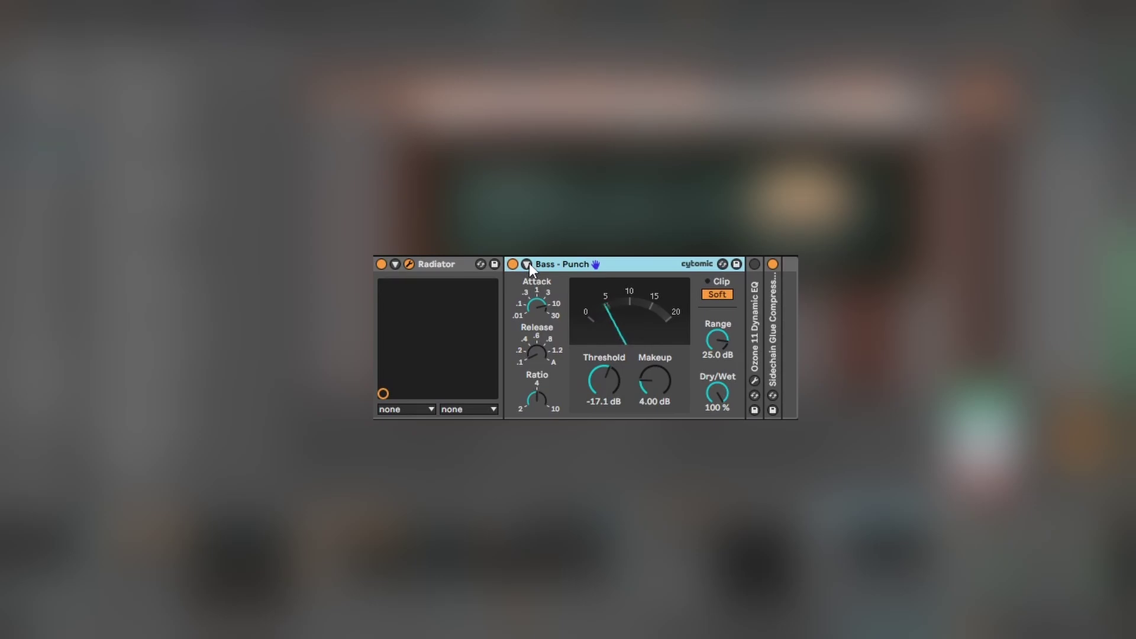
click(525, 265)
click(526, 264)
double_click(546, 264)
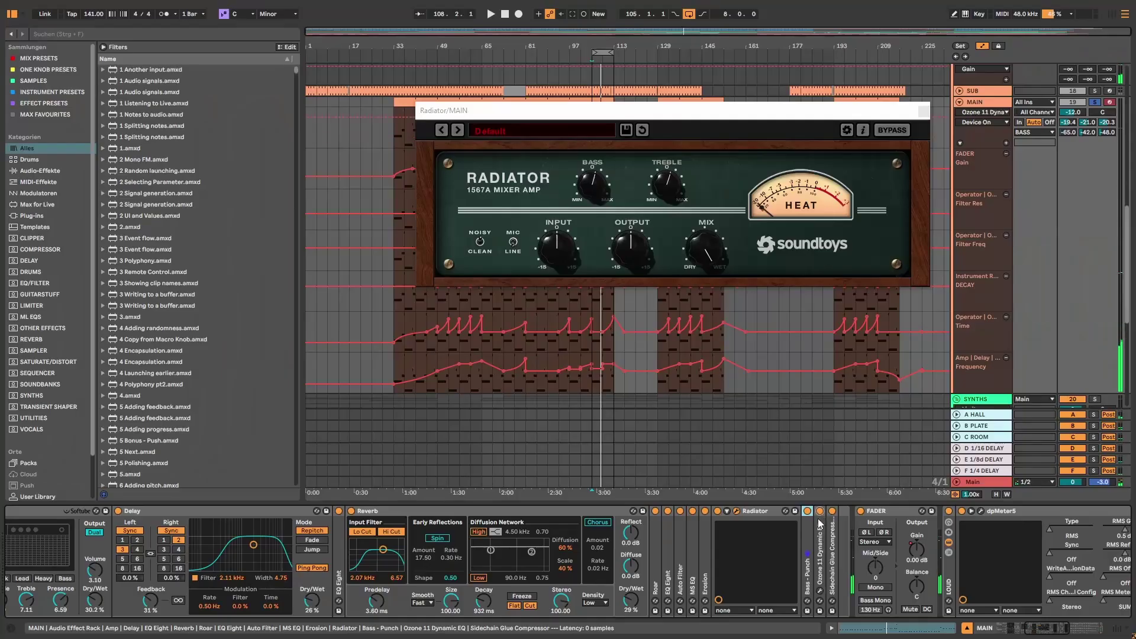
Unfold Ozone 11 Dynamic EQ, open its window, and briefly solo the 1592 Hz Bell band during playback.
double_click(819, 524)
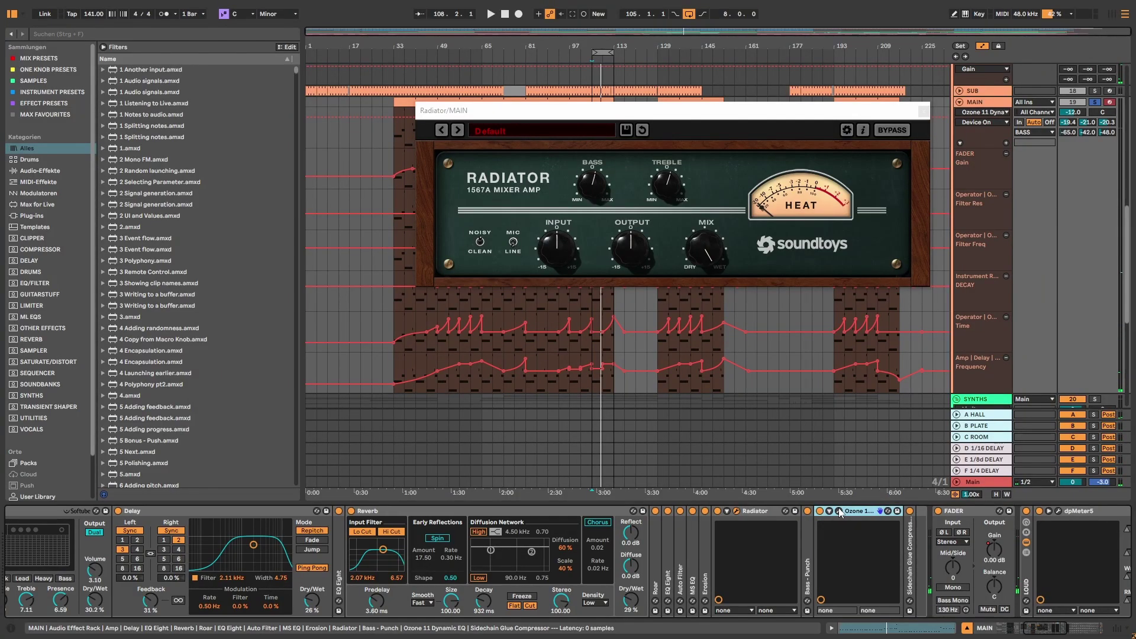
click(839, 510)
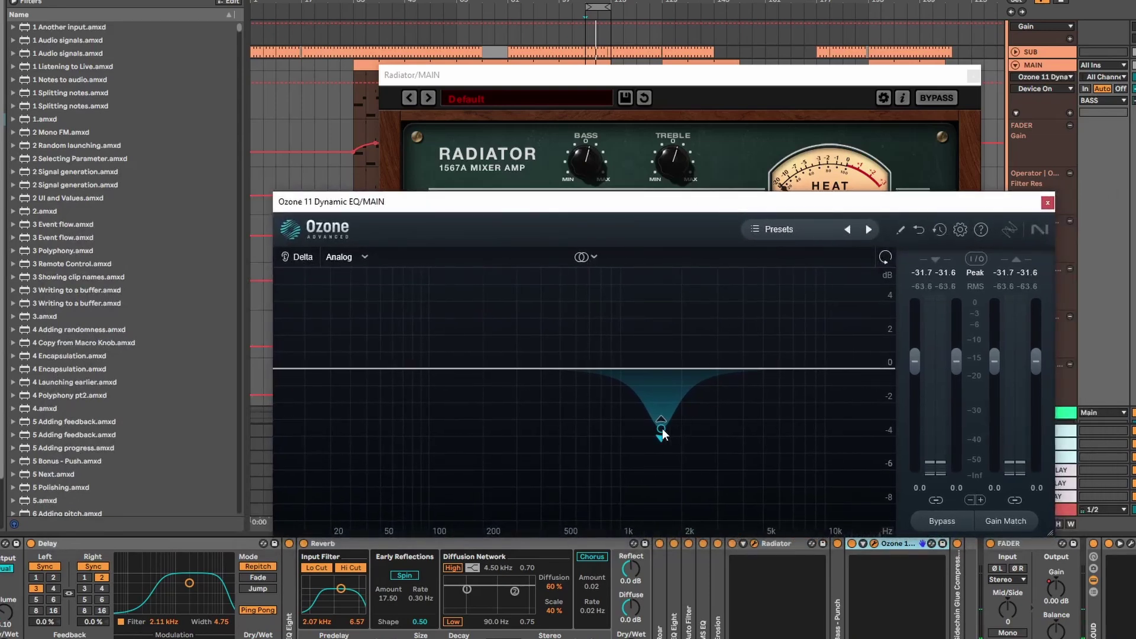
click(662, 430)
click(573, 481)
key(space)
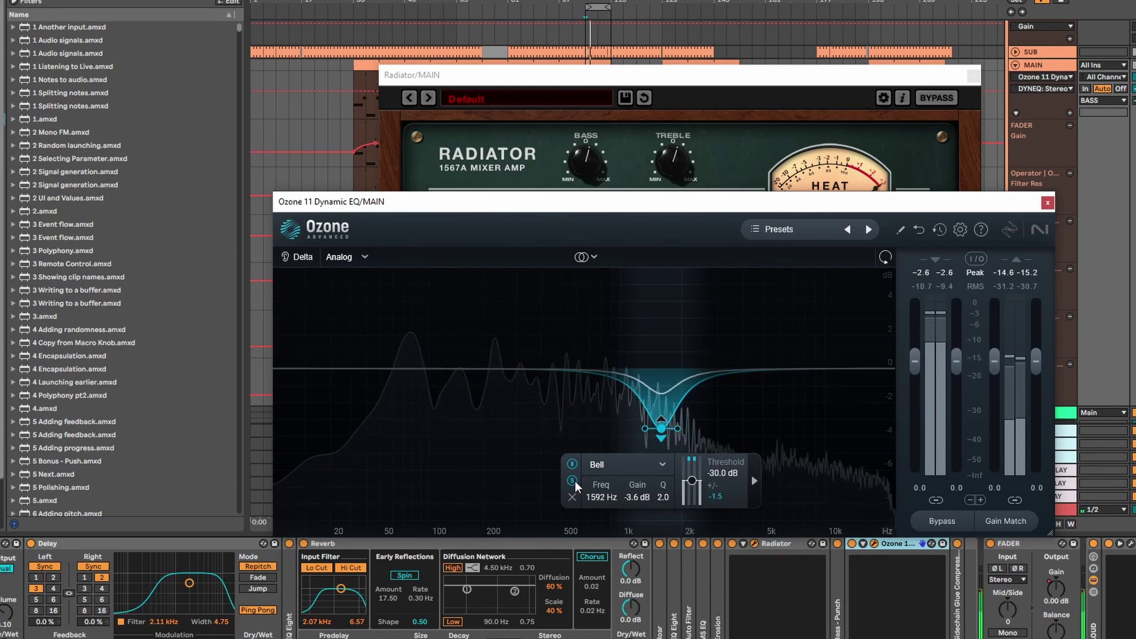
click(572, 481)
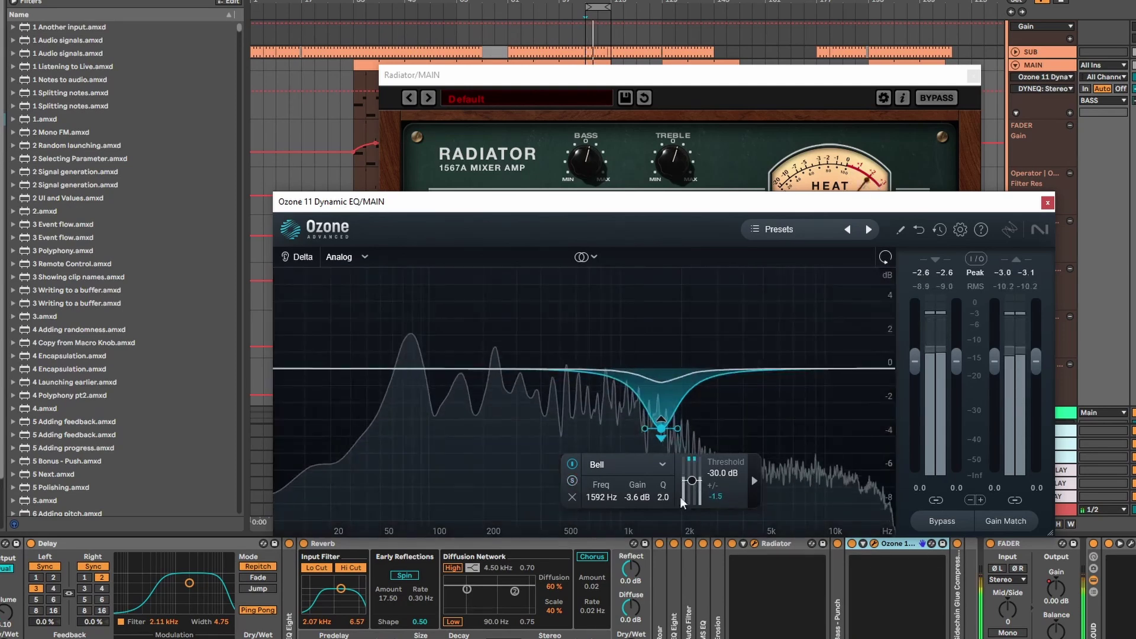
Bypass and re-enable Ozone 11 Dynamic EQ during playback to compare, then close the Ozone and Radiator windows.
click(851, 543)
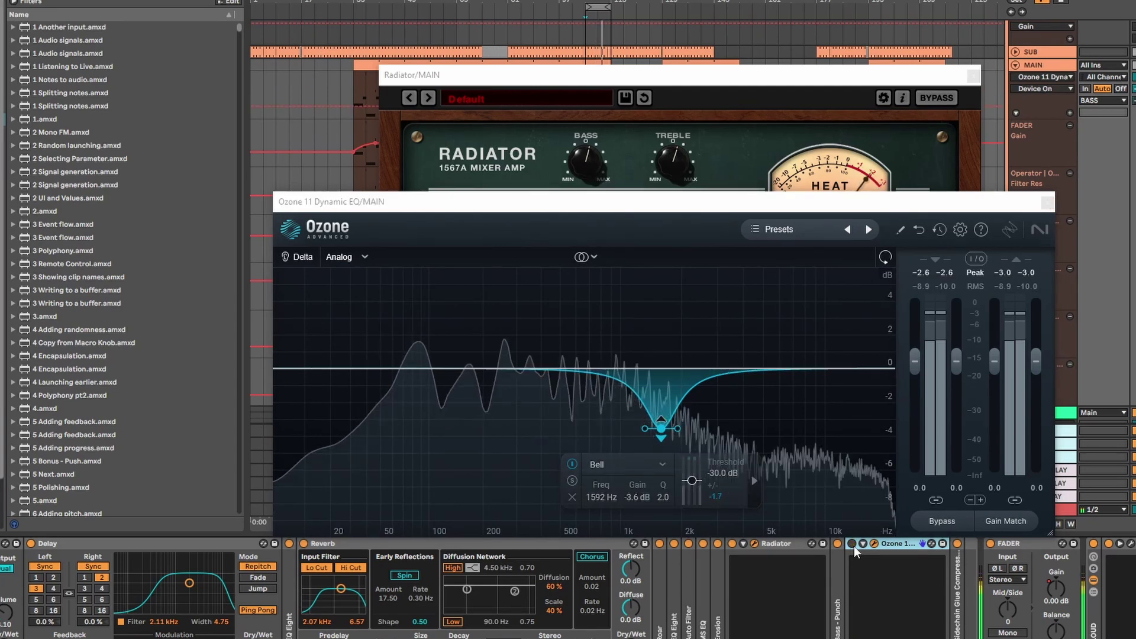
click(852, 543)
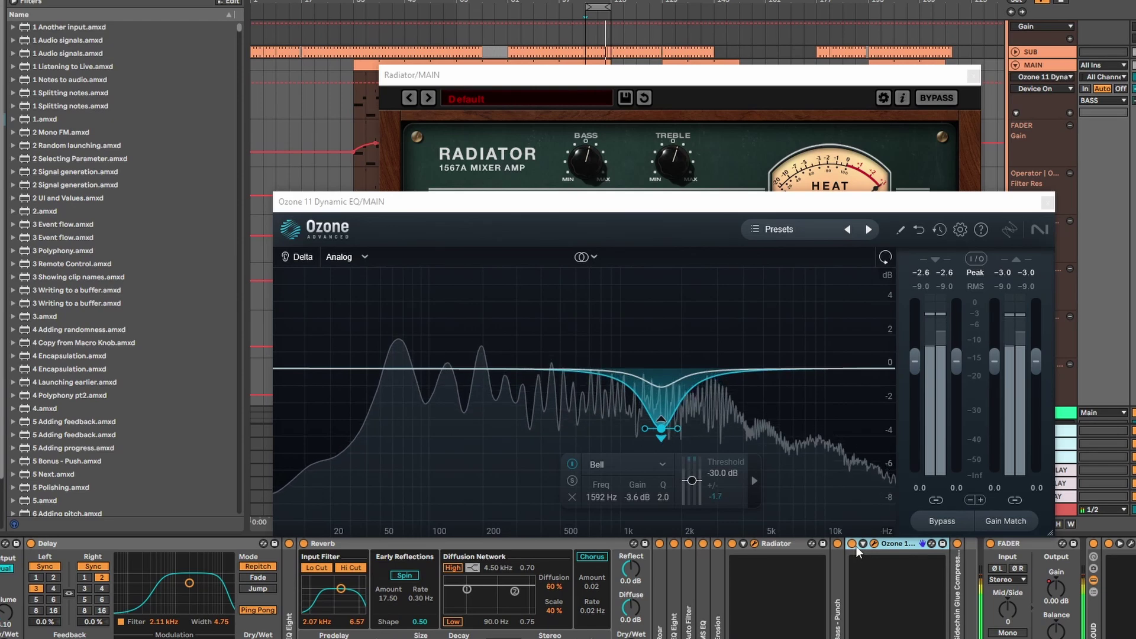
click(1047, 202)
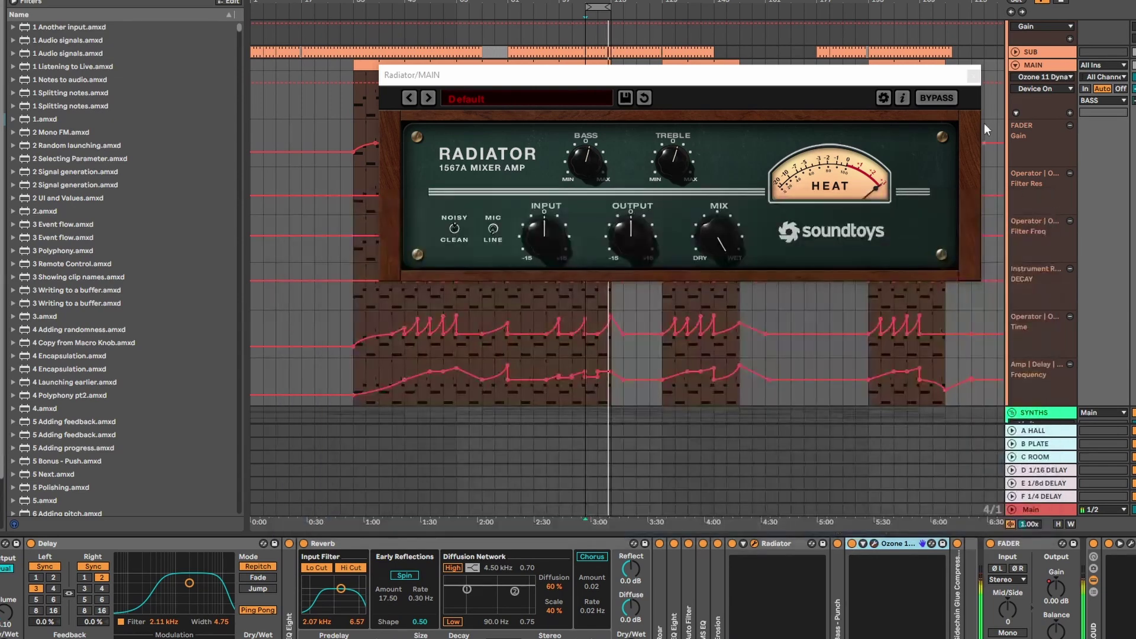
click(974, 76)
Solo the whole BASS group instead of the MAIN track and play the looped section.
scroll(638, 353, down, 4)
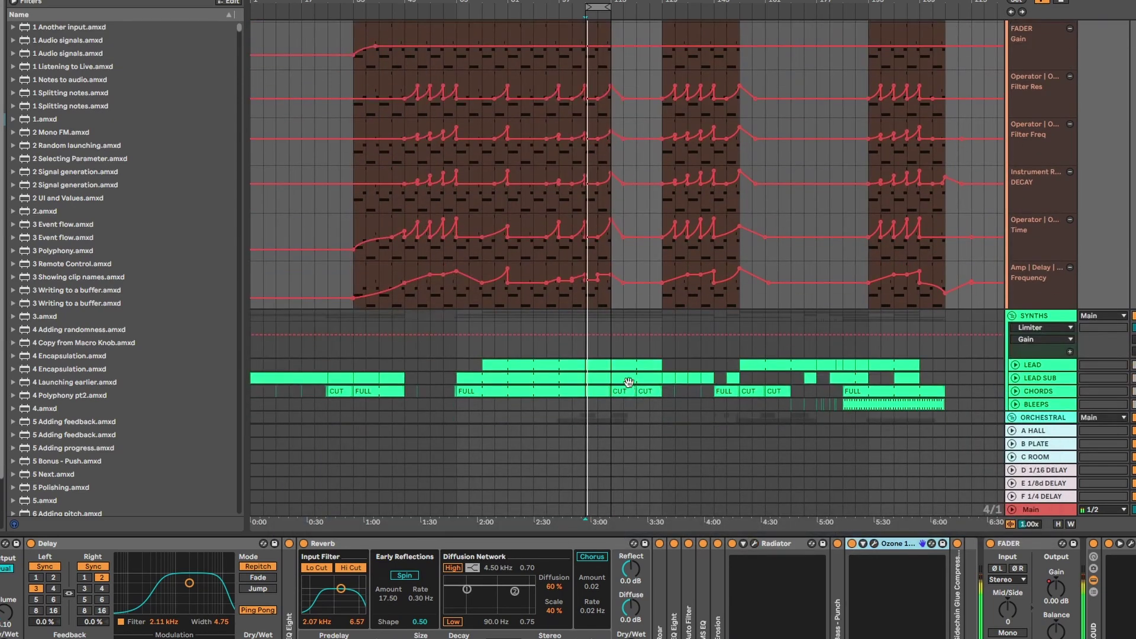
scroll(628, 387, down, 2)
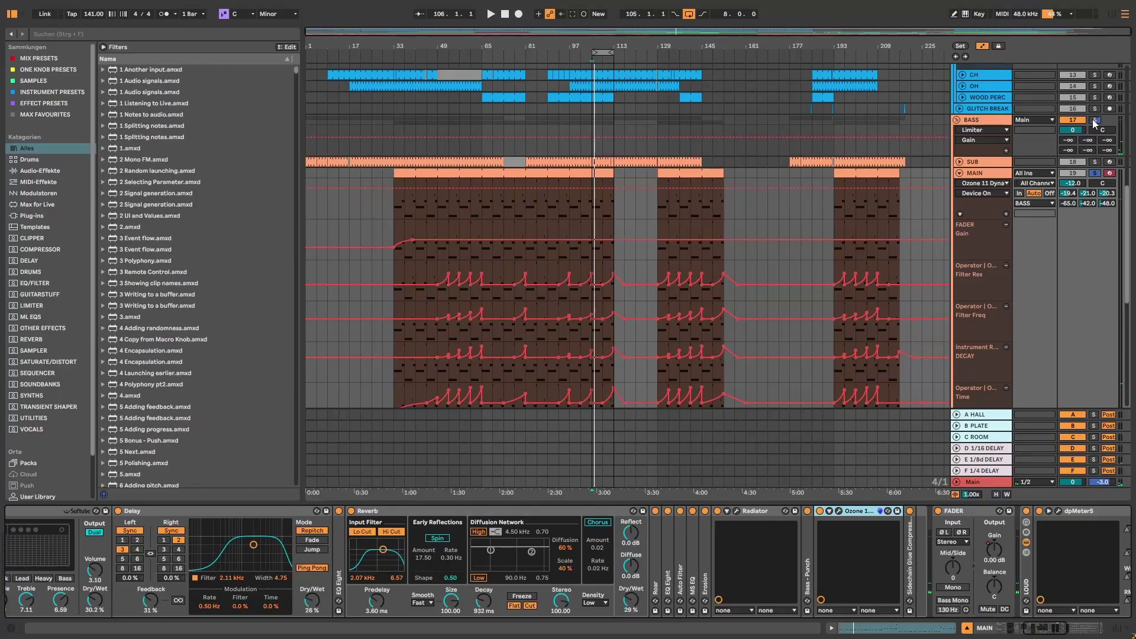
click(1094, 121)
key(space)
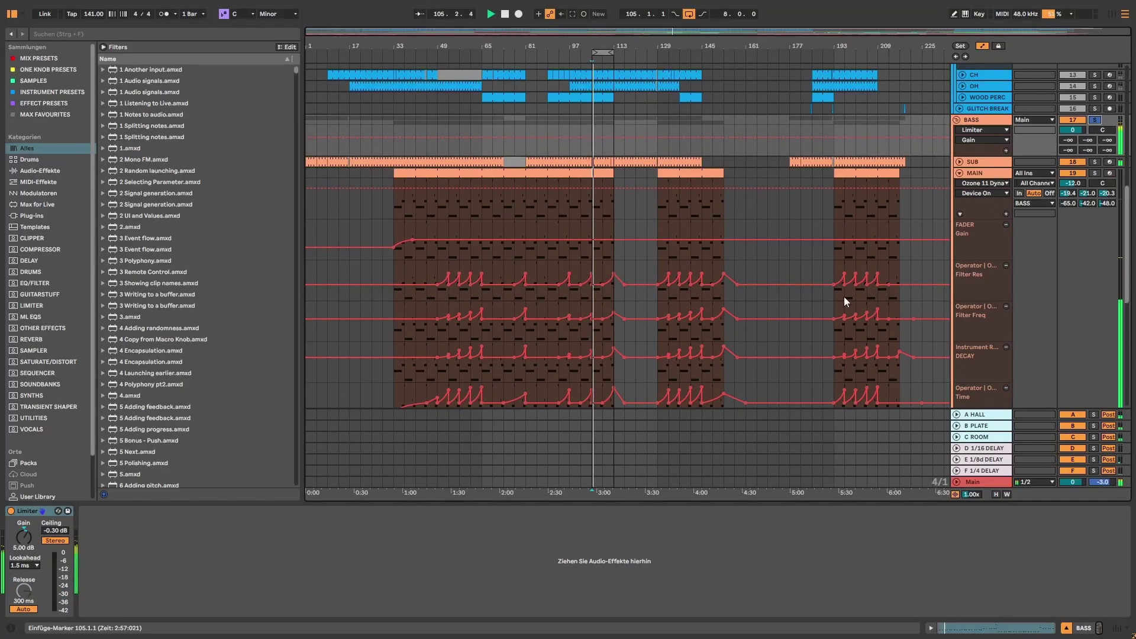
scroll(842, 301, up, 10)
key(space)
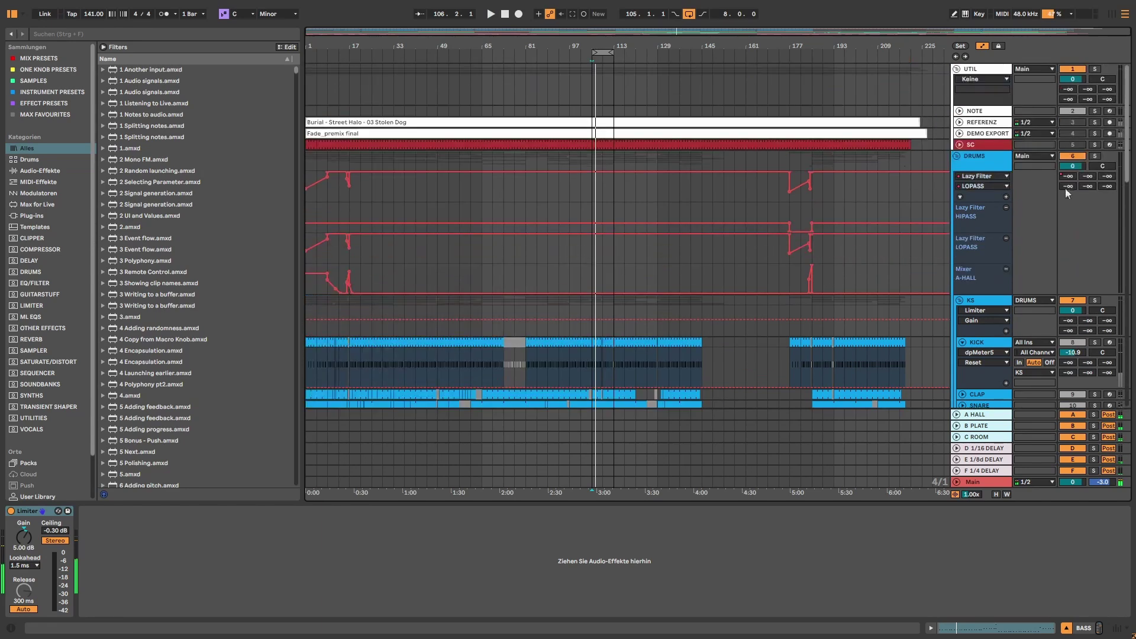
Solo the DRUMS group alongside BASS, play the looped section, and toggle the BASS solo off and on to compare.
click(1095, 156)
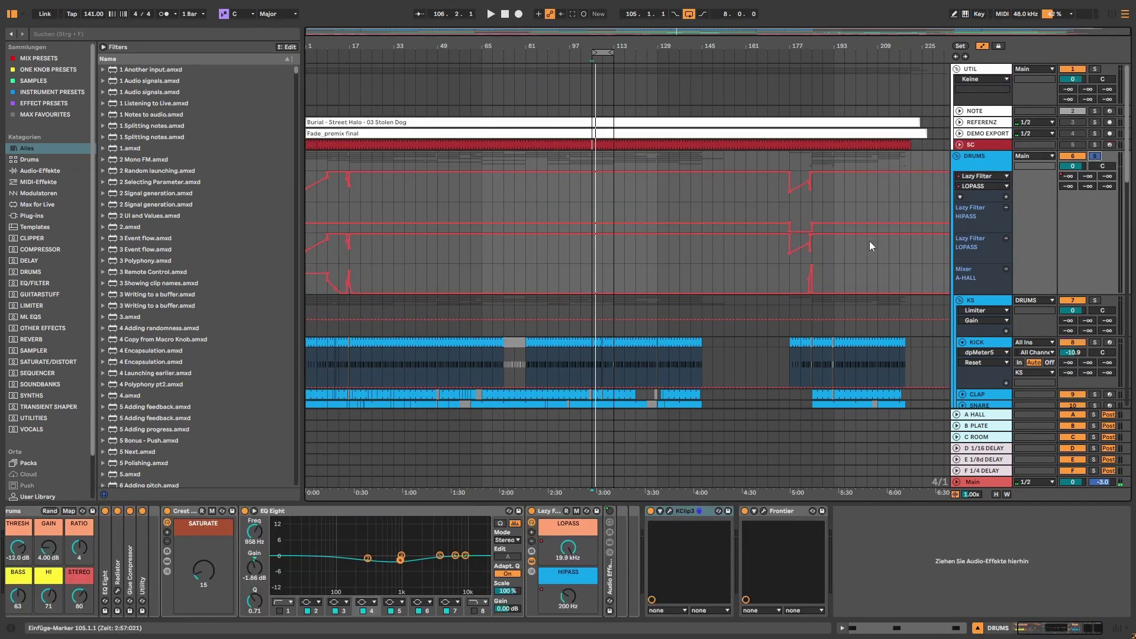
key(space)
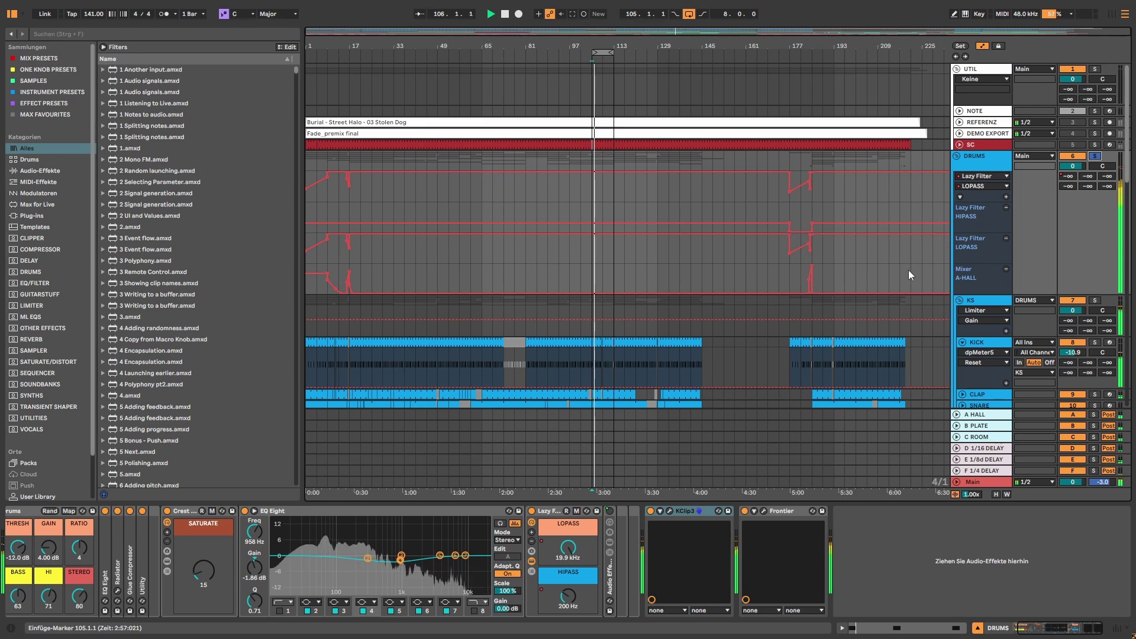
scroll(692, 302, down, 10)
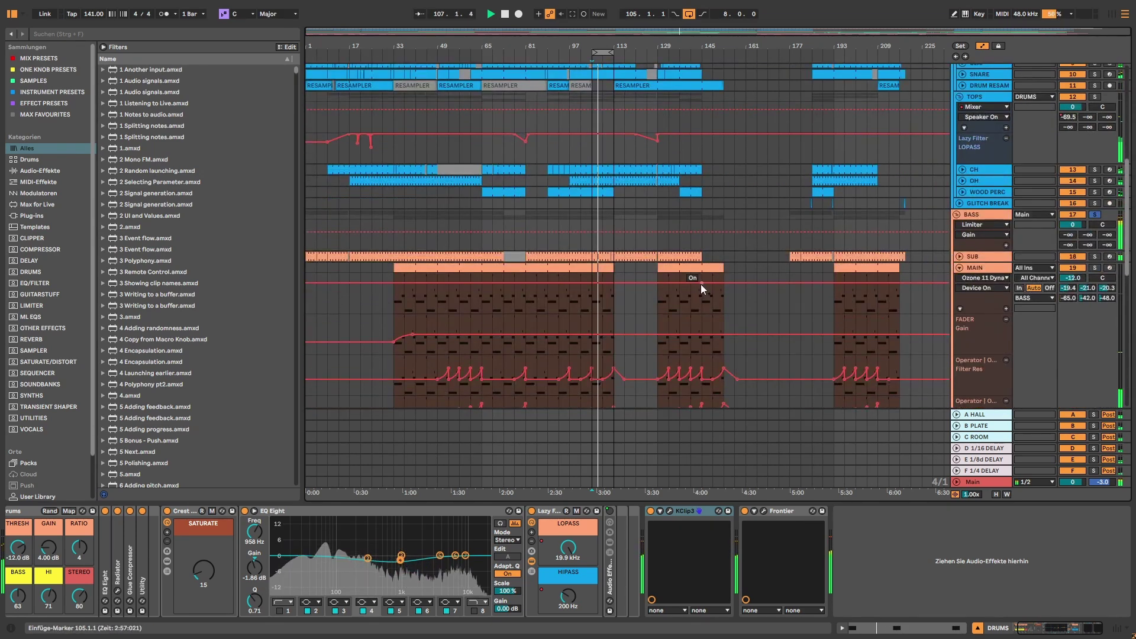
click(1096, 214)
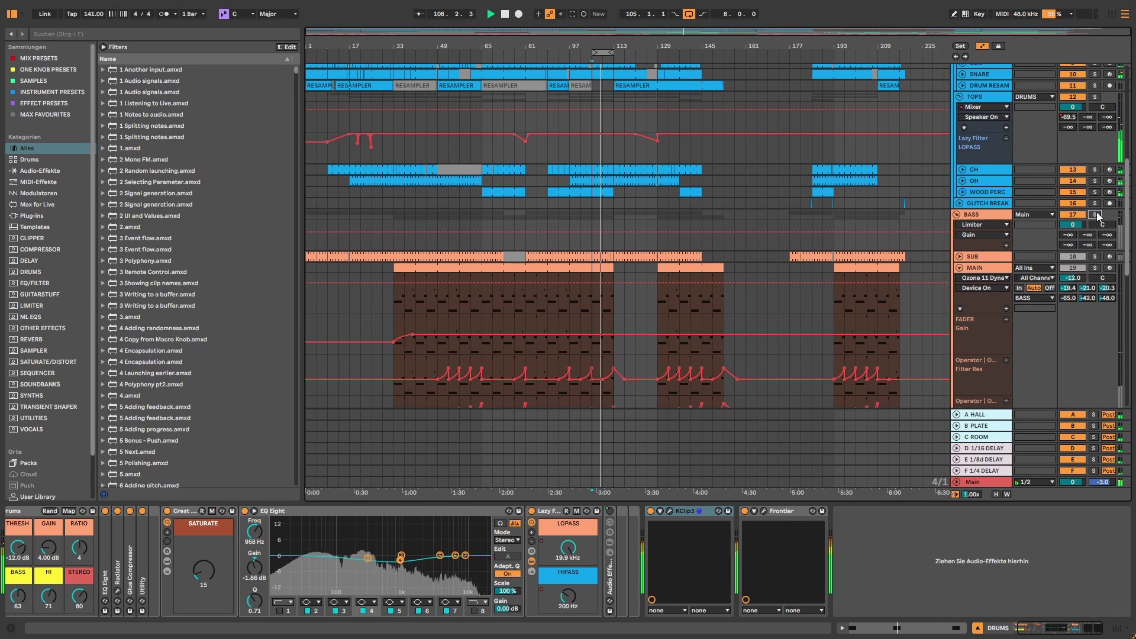
click(1096, 214)
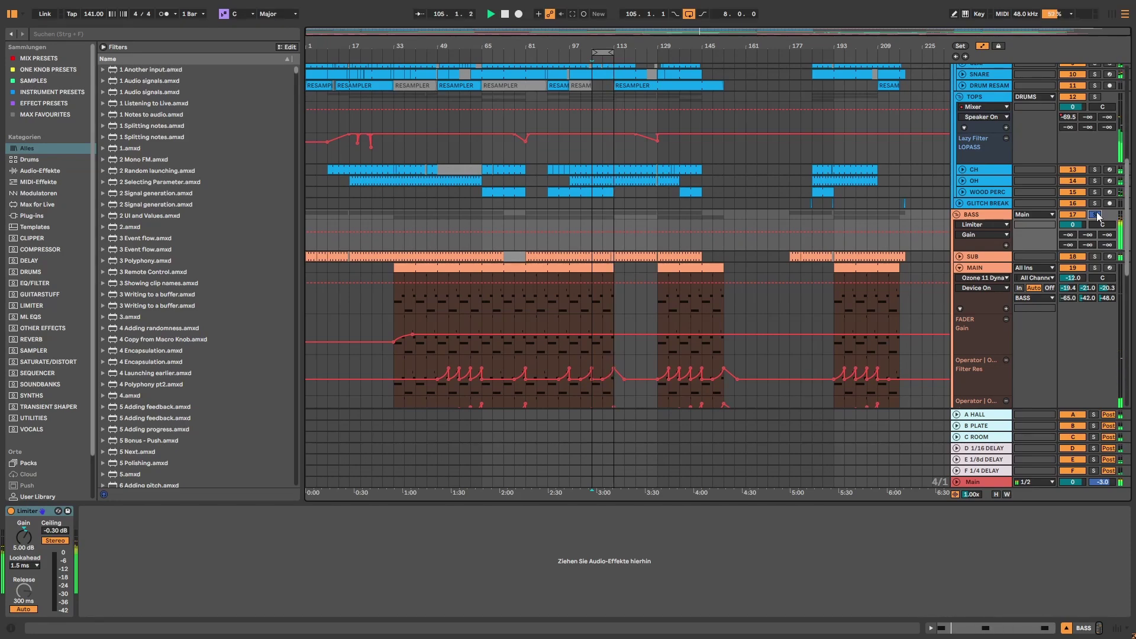
Stop playback, select the MAIN bass track, and examine the opening ramp of its FADER Gain automation.
click(989, 272)
scroll(605, 247, down, 5)
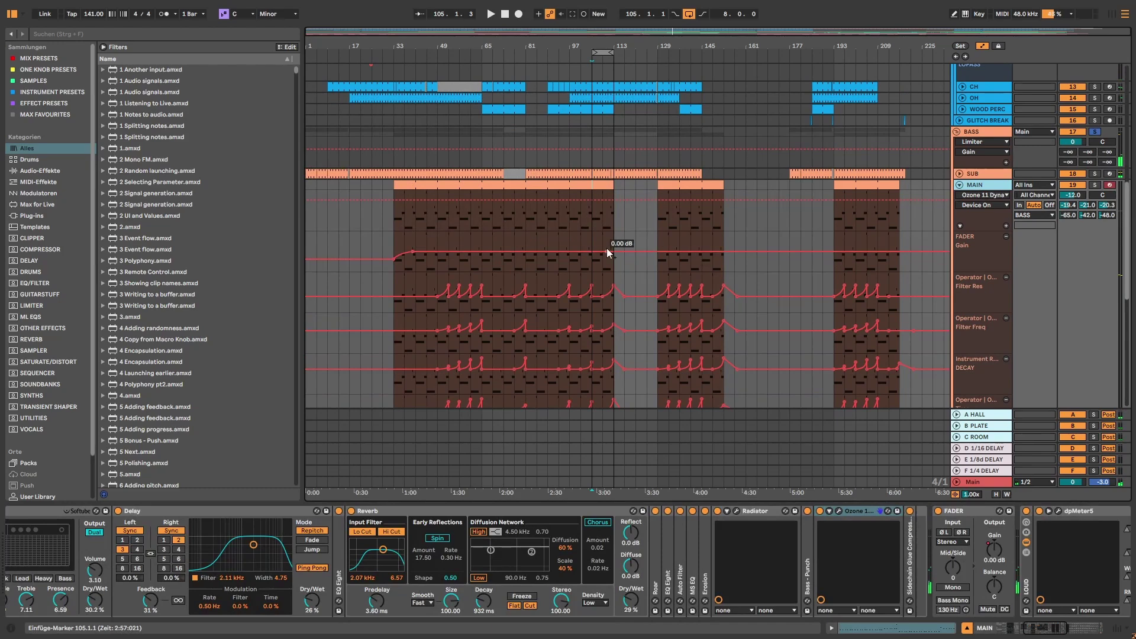
drag(394, 212, 416, 205)
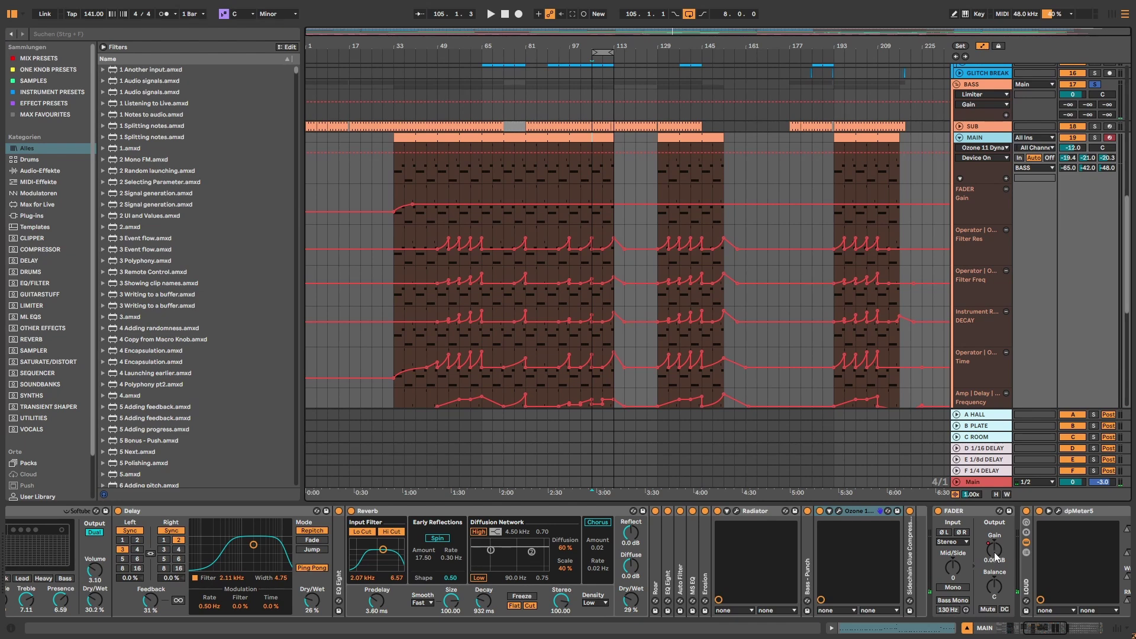
Select the SUB track and unfold its Volume Automation rack to show the Gain macro and the Utility inside.
click(990, 125)
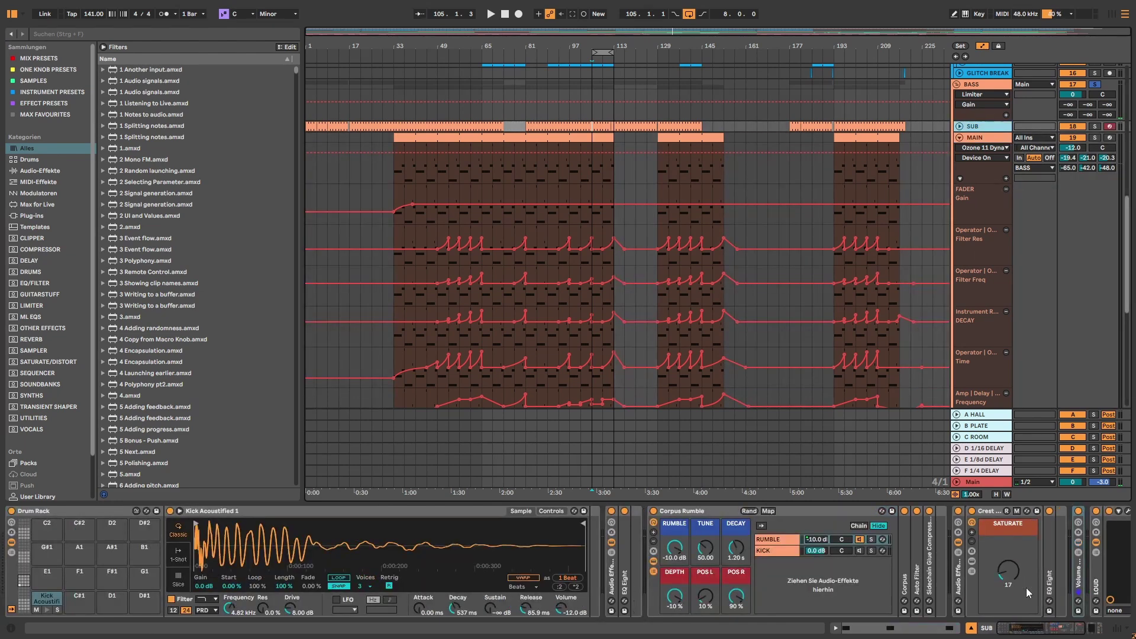
click(1055, 626)
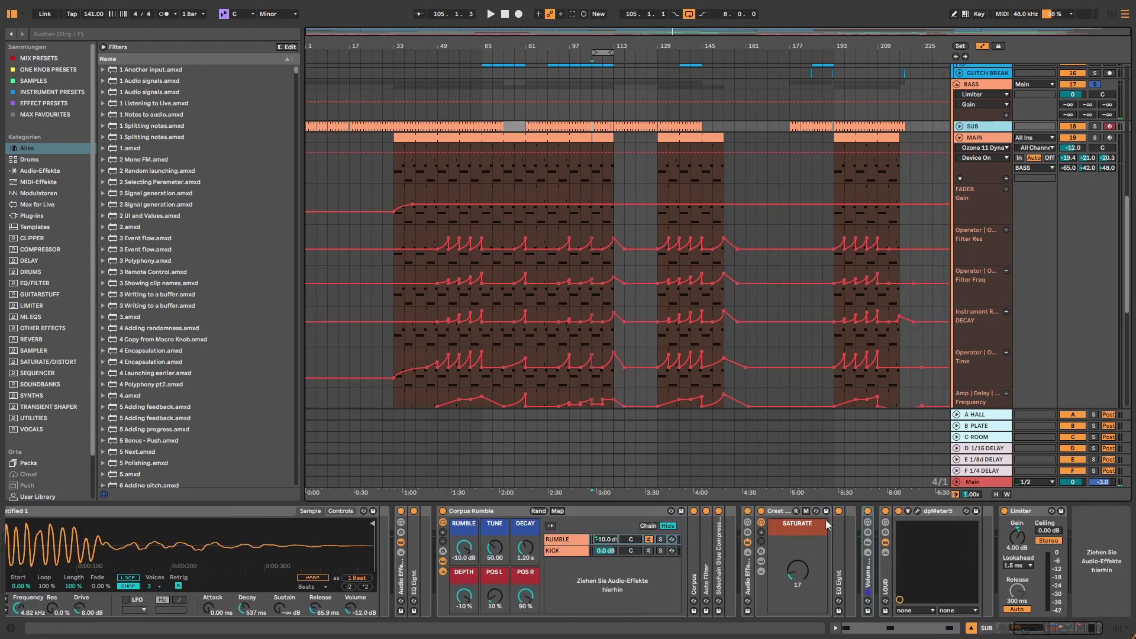
double_click(869, 527)
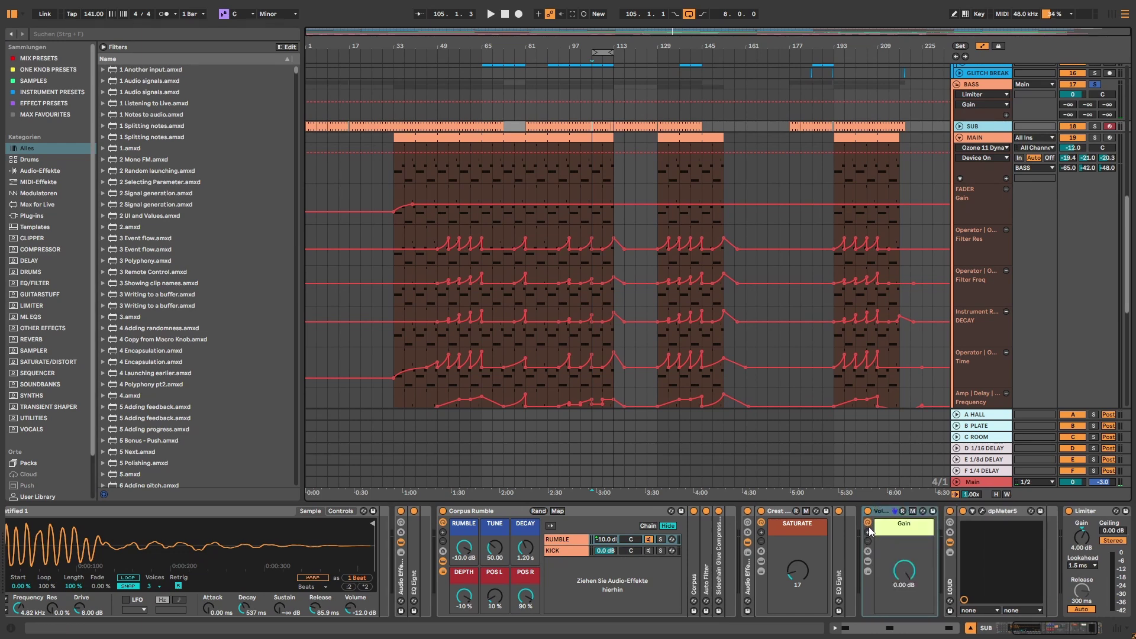
click(867, 561)
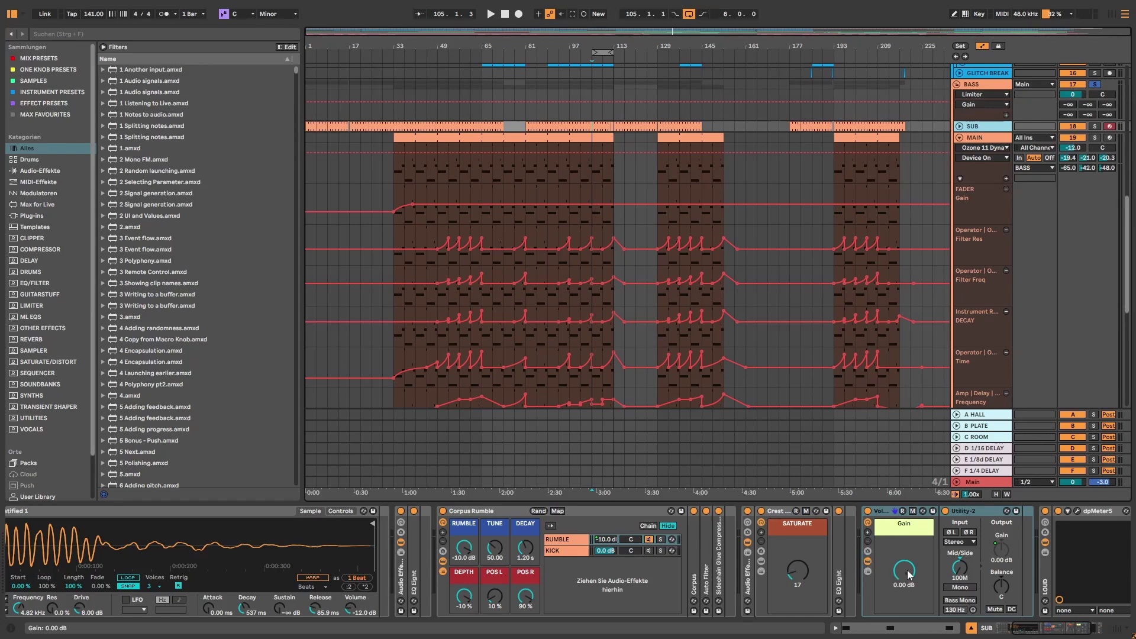
mouse_move(908, 572)
mouse_down()
mouse_move(908, 615)
mouse_move(908, 568)
mouse_up()
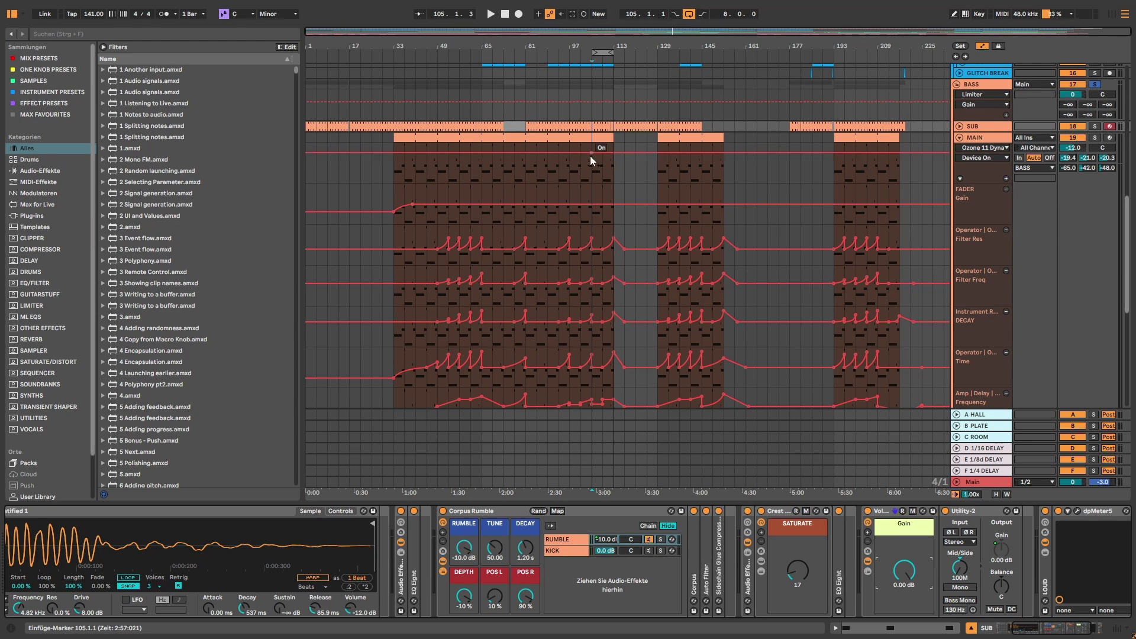
Unfold the SUB track in the arrangement and examine its Volume Automation Gain lane.
click(960, 127)
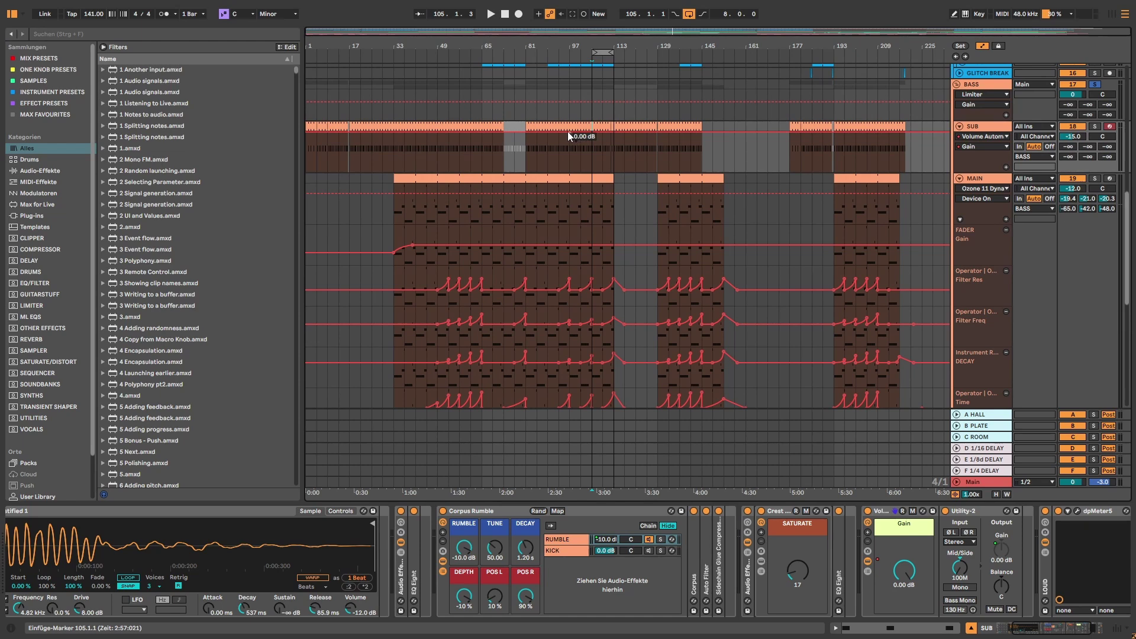
drag(583, 134, 572, 171)
click(569, 170)
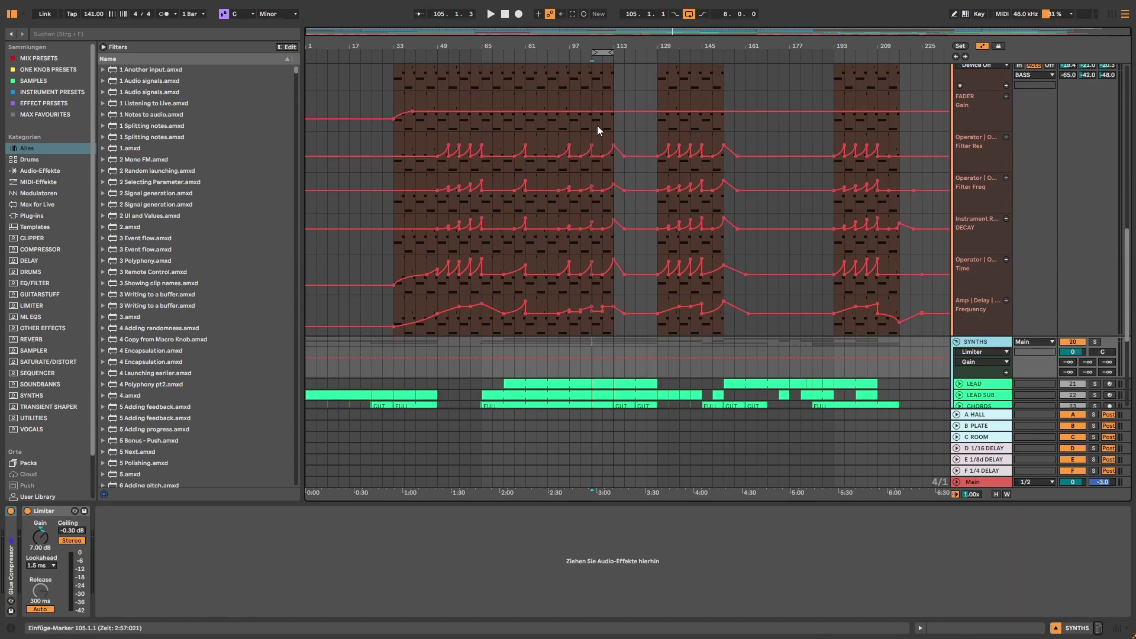
Play the MAIN bass from bar 33 to hear the rise in its FADER Gain automation.
scroll(598, 123, up, 2)
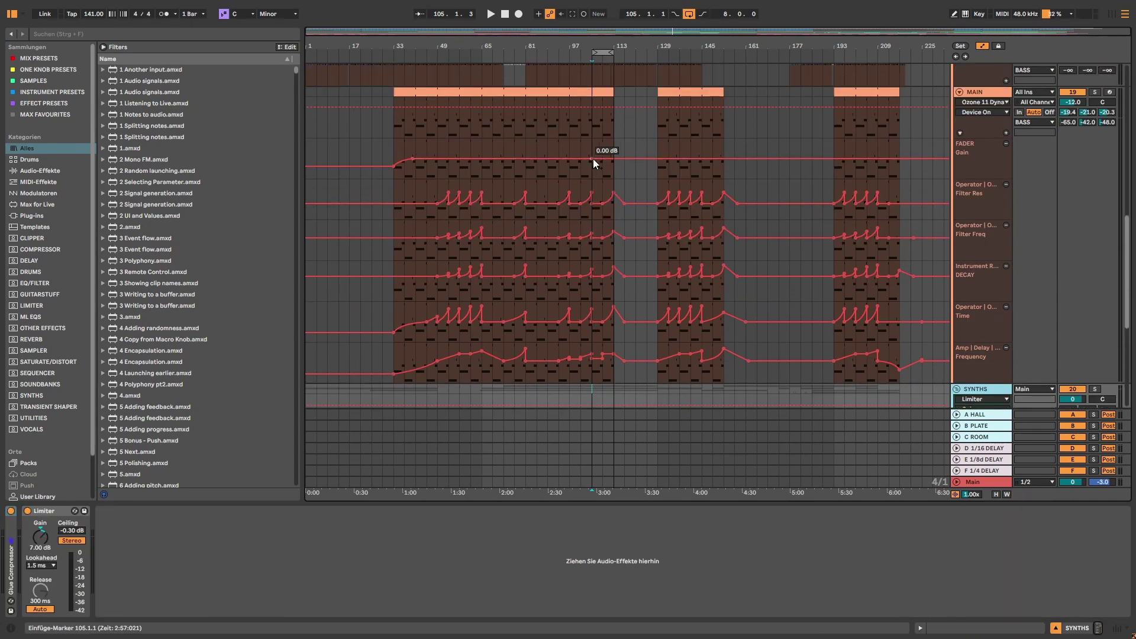
drag(401, 167, 410, 159)
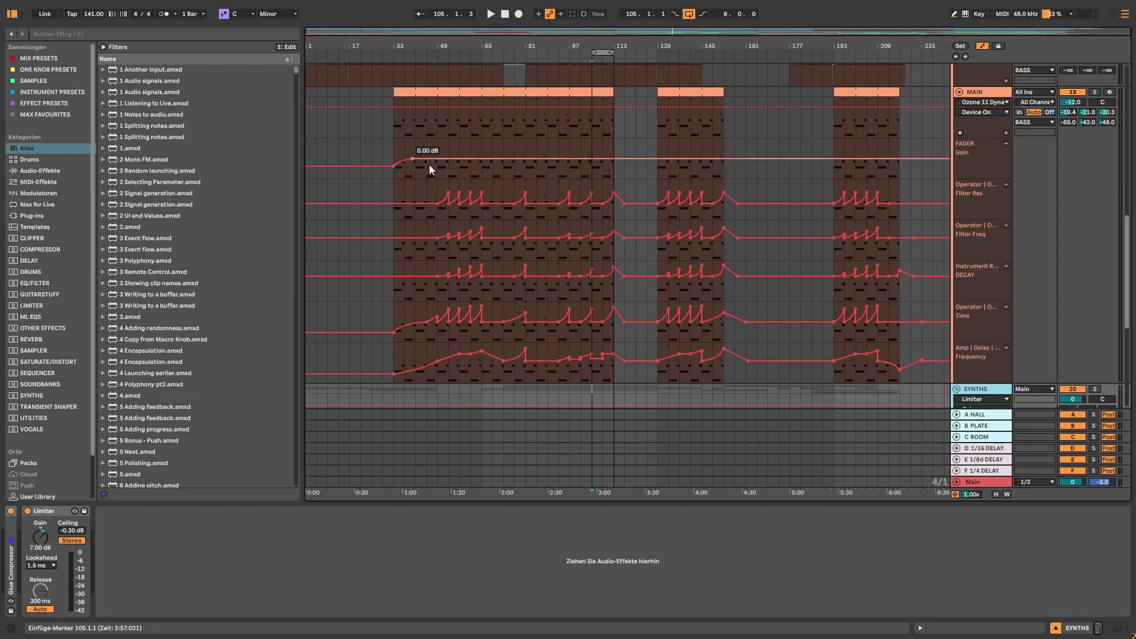
click(395, 180)
key(space)
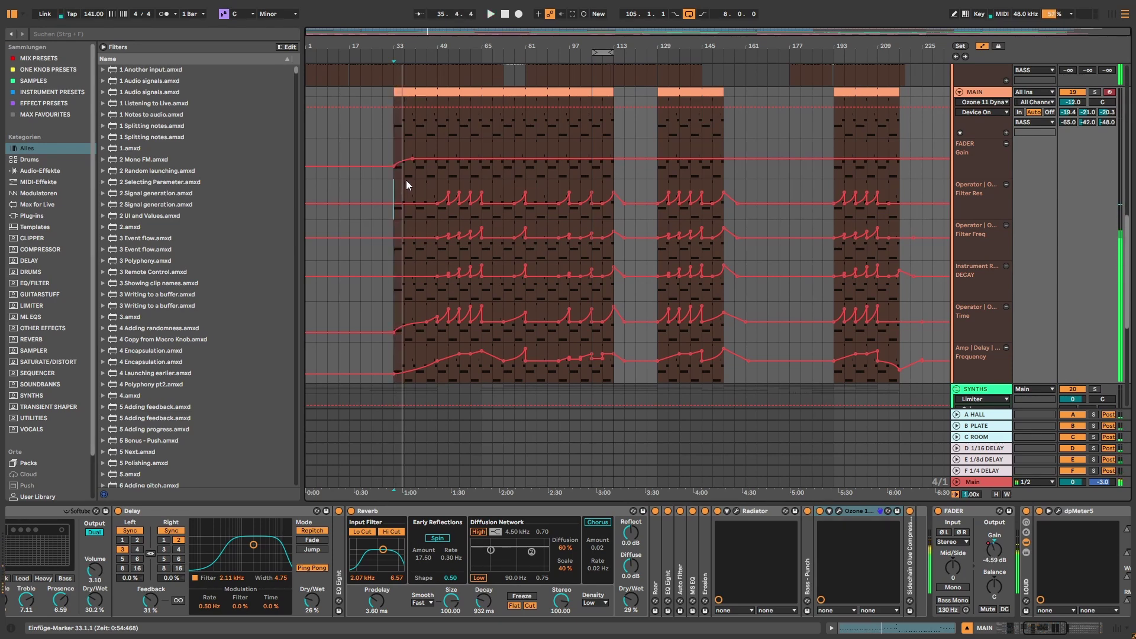
Bring the MAIN track's Operator into view and play from bar 49 to follow its Filter Res automation peaks.
click(438, 212)
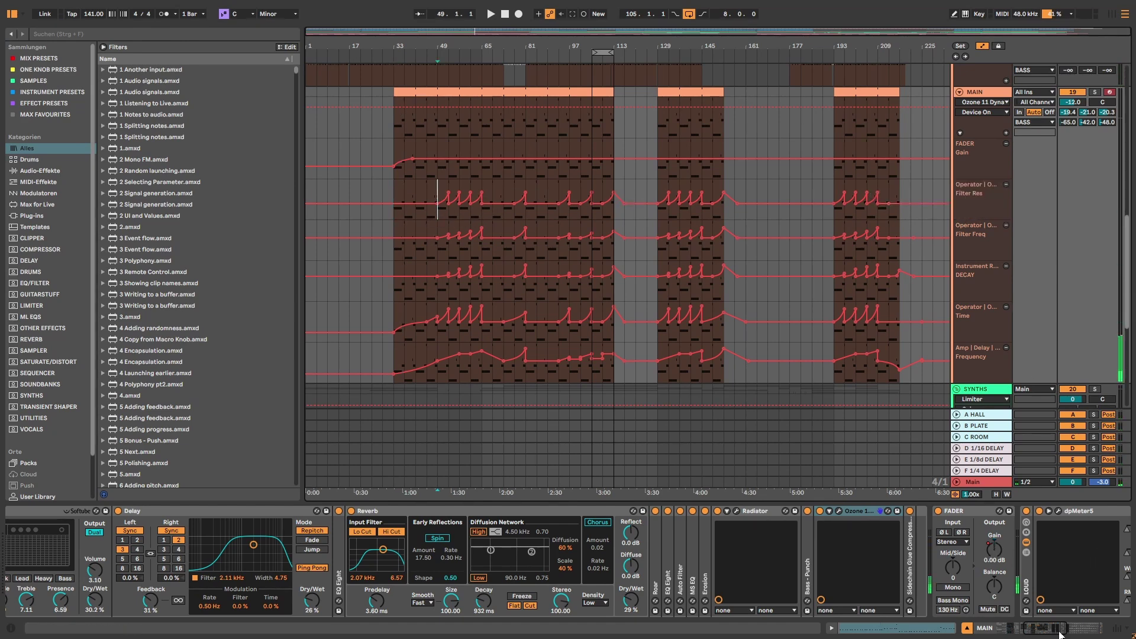
drag(1061, 628, 1007, 627)
key(space)
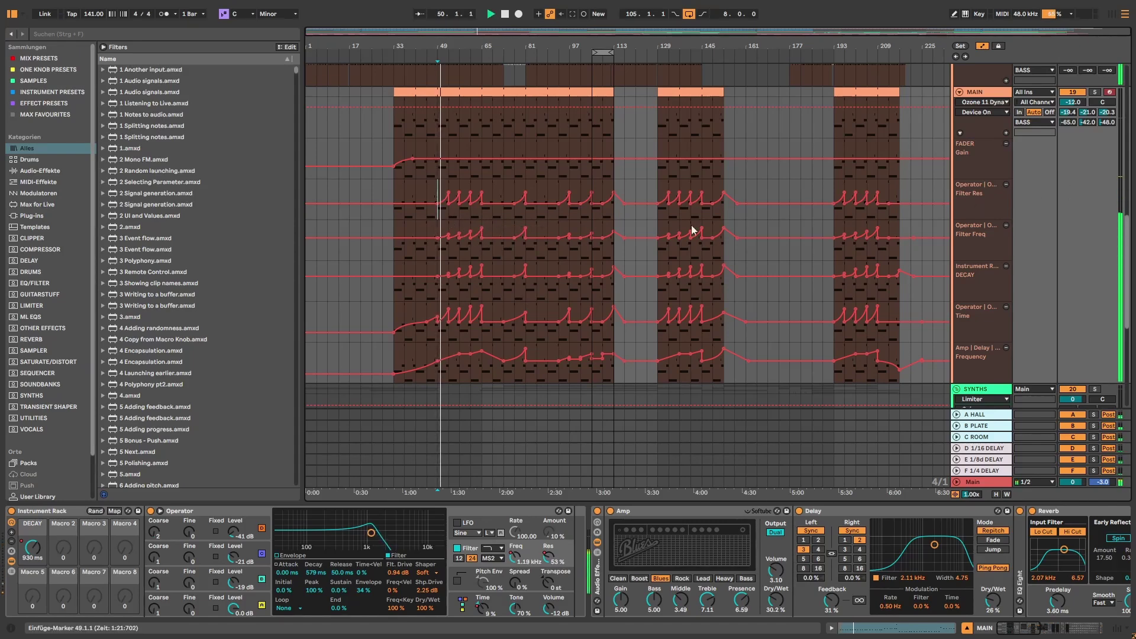
mouse_move(449, 207)
drag(448, 207, 449, 192)
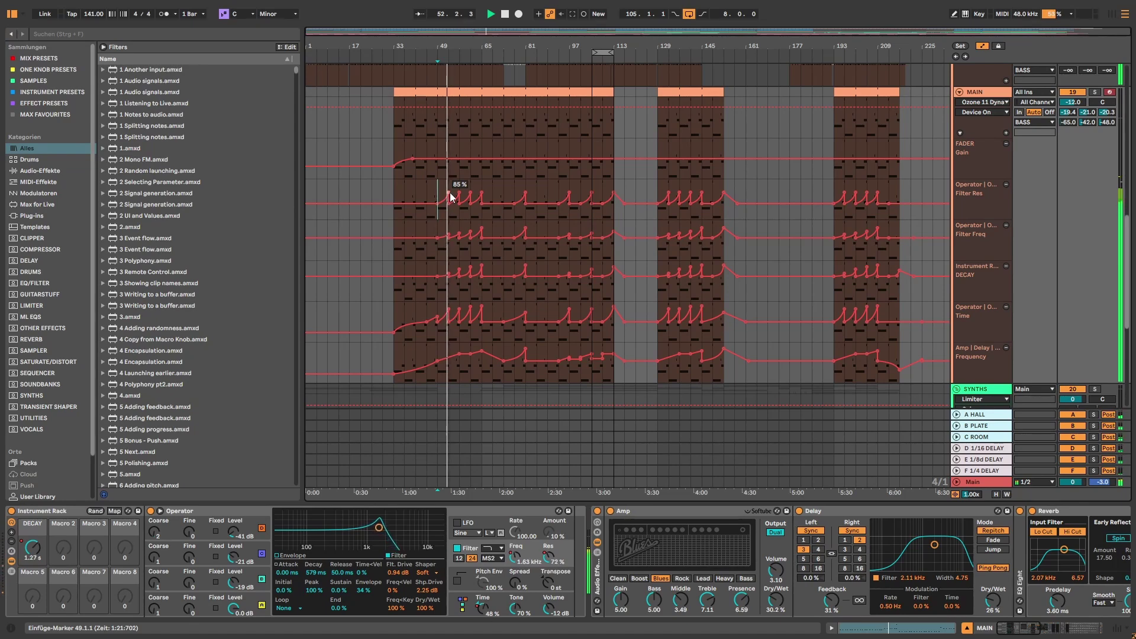
key(space)
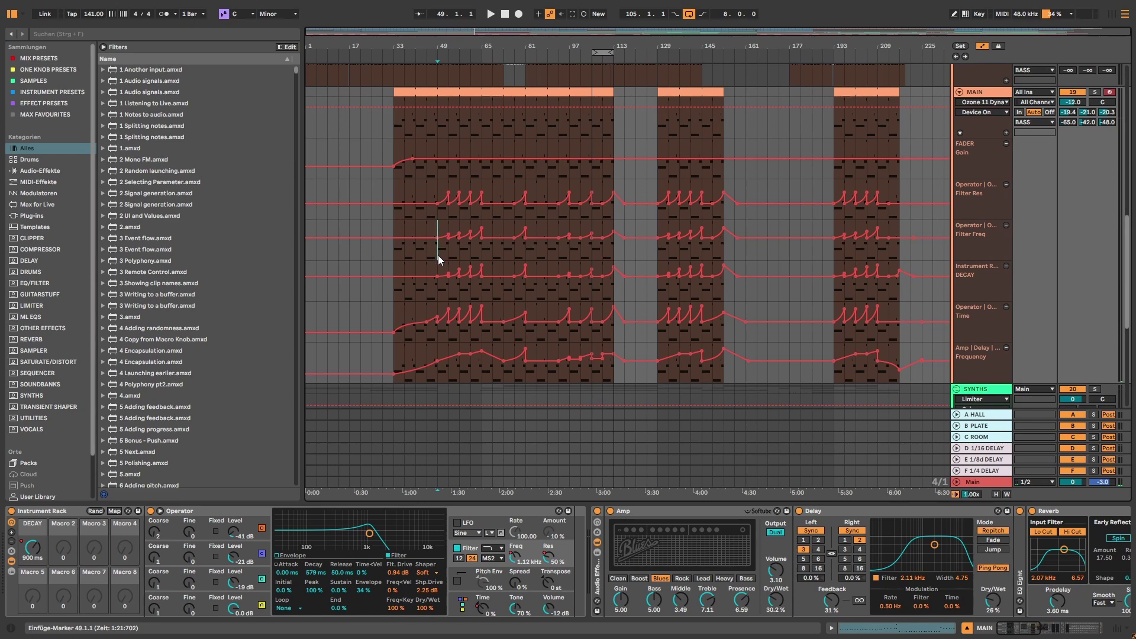
Show the DECAY macro's automation, view its macro mappings, and inspect Operator's oscillator D and C envelopes.
click(442, 287)
mouse_move(483, 267)
click(39, 556)
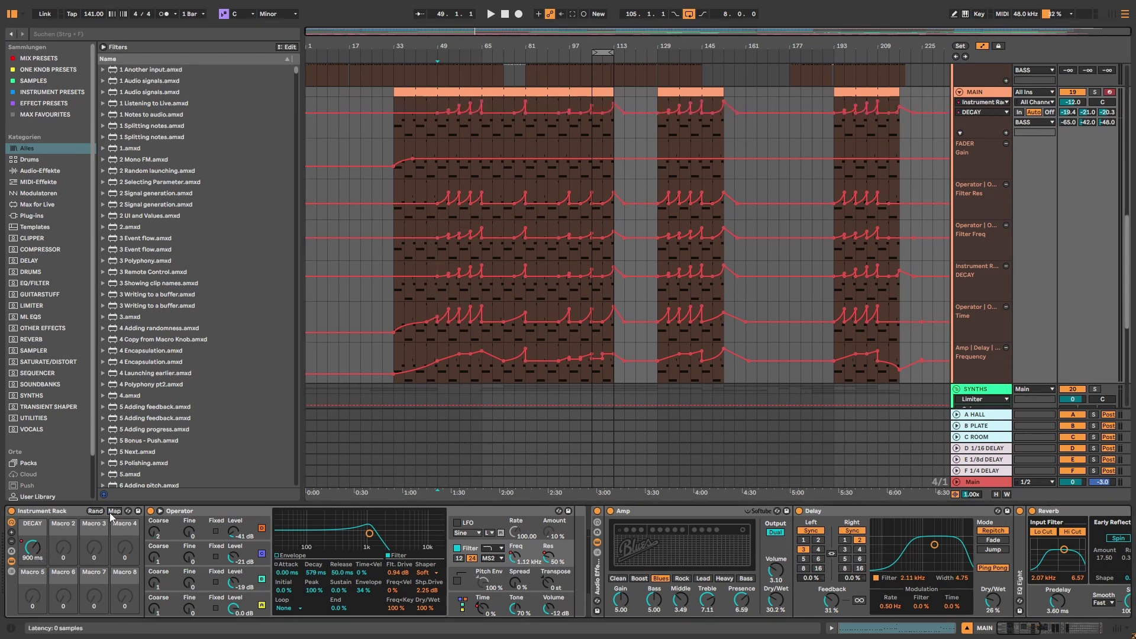
click(110, 512)
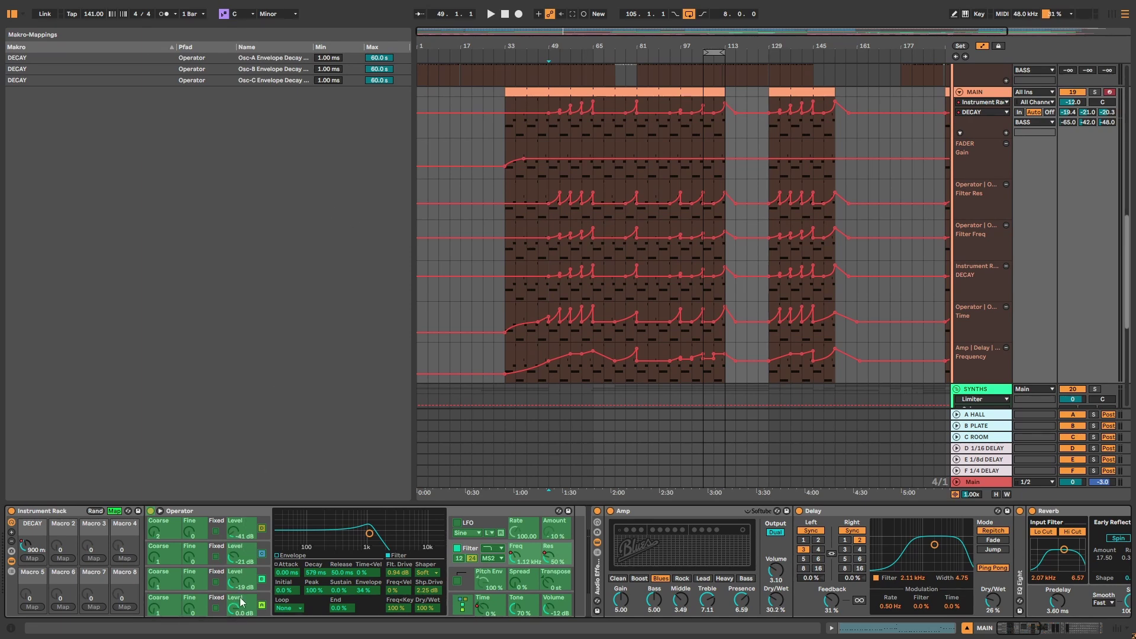
click(113, 511)
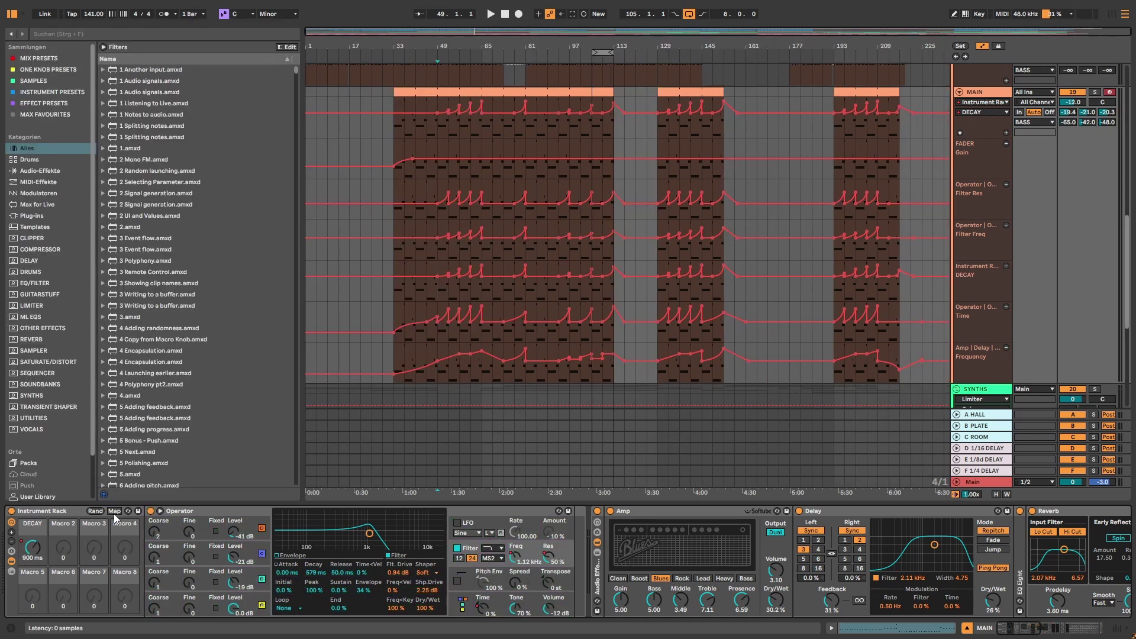
click(246, 533)
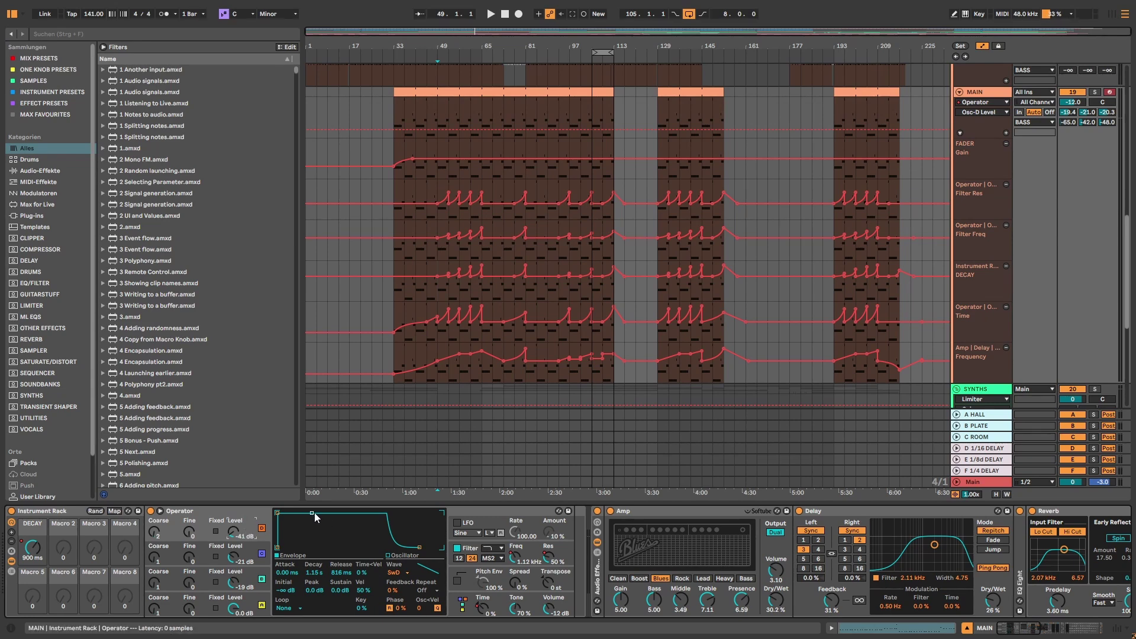
click(202, 550)
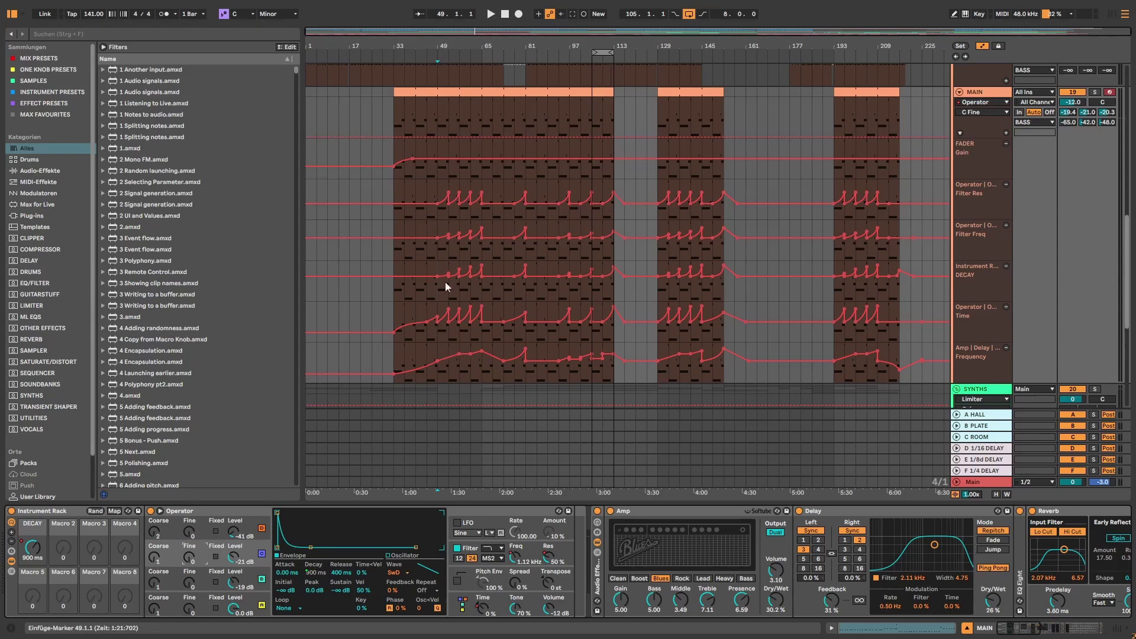
Play the automated MAIN bass from bar 49 and again from bar 57, then save the set.
key(space)
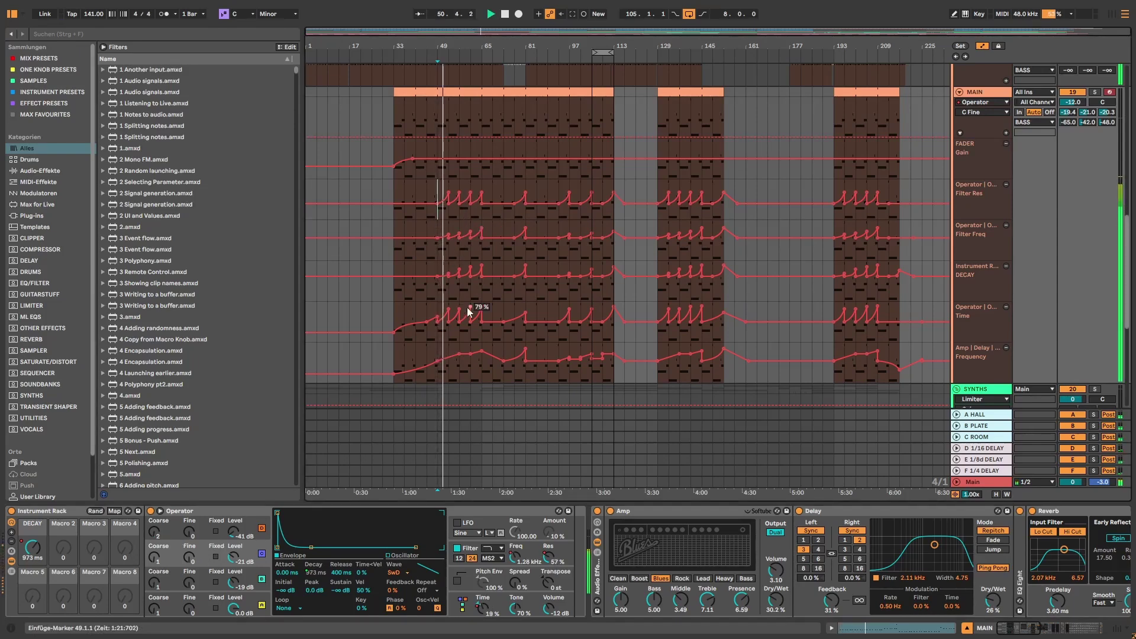
click(461, 286)
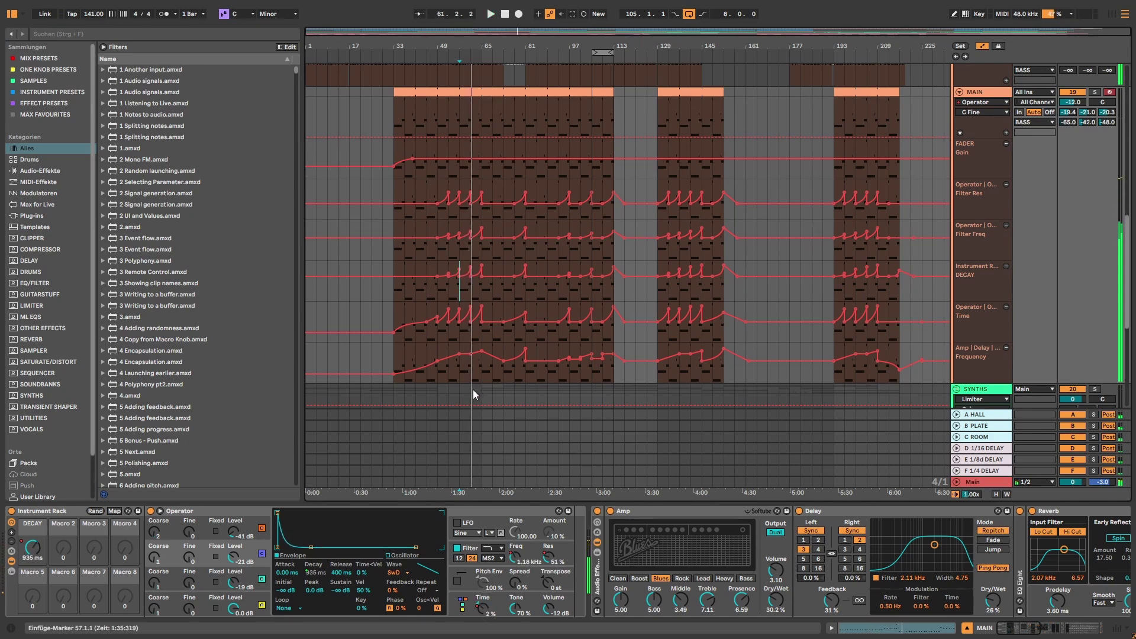
key(ctrl+s)
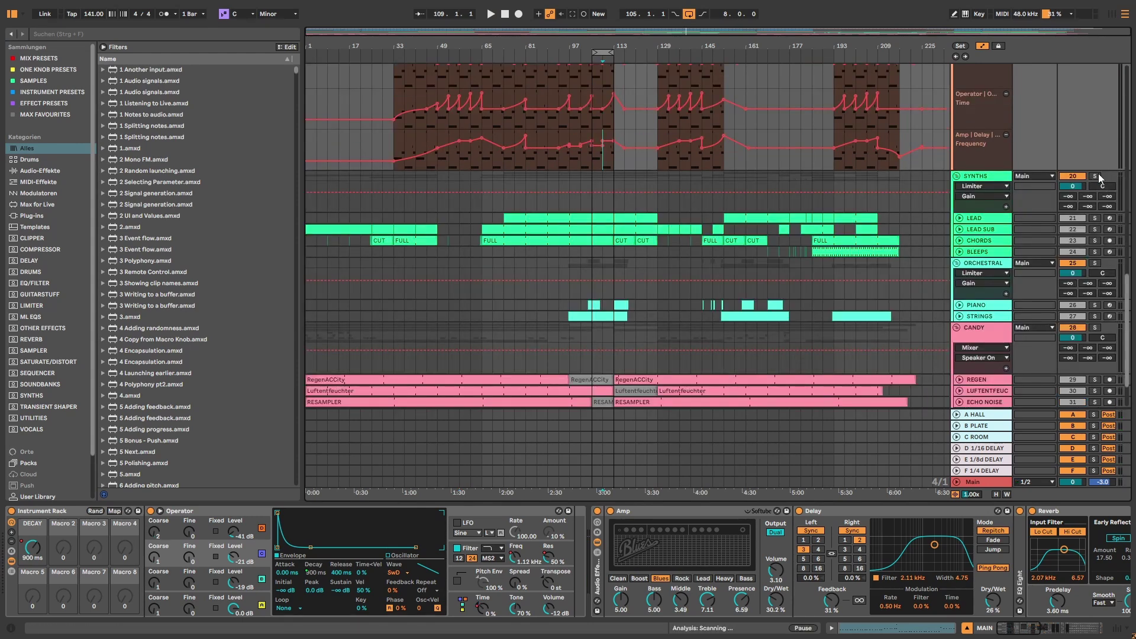
Solo the SYNTHS group and play it from bar 105.
scroll(1094, 175, up, 3)
scroll(1095, 173, up, 2)
scroll(1082, 175, down, 2)
click(1095, 283)
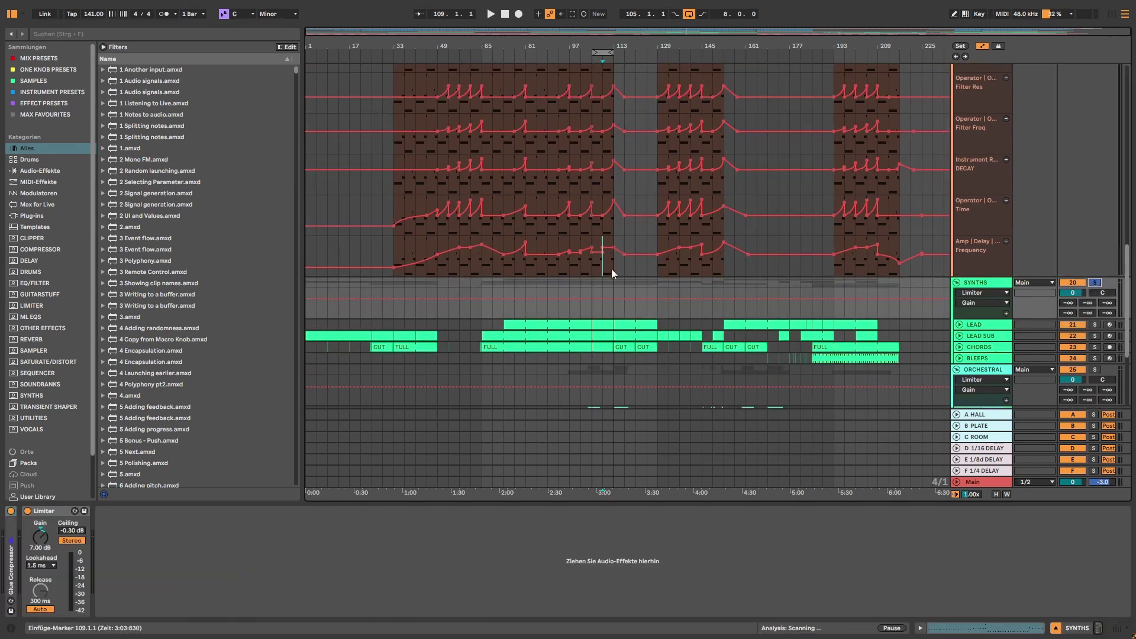
click(591, 310)
key(space)
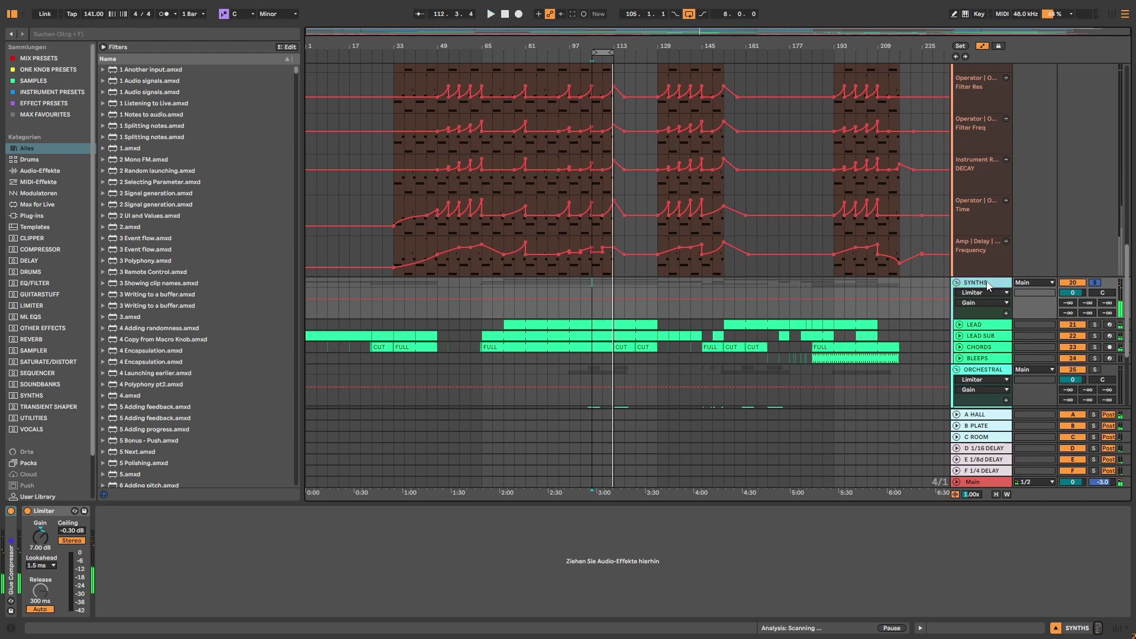
Unfold the SYNTHS group's Glue Compressor, then select and solo the LEAD track and play it from bar 105.
double_click(12, 551)
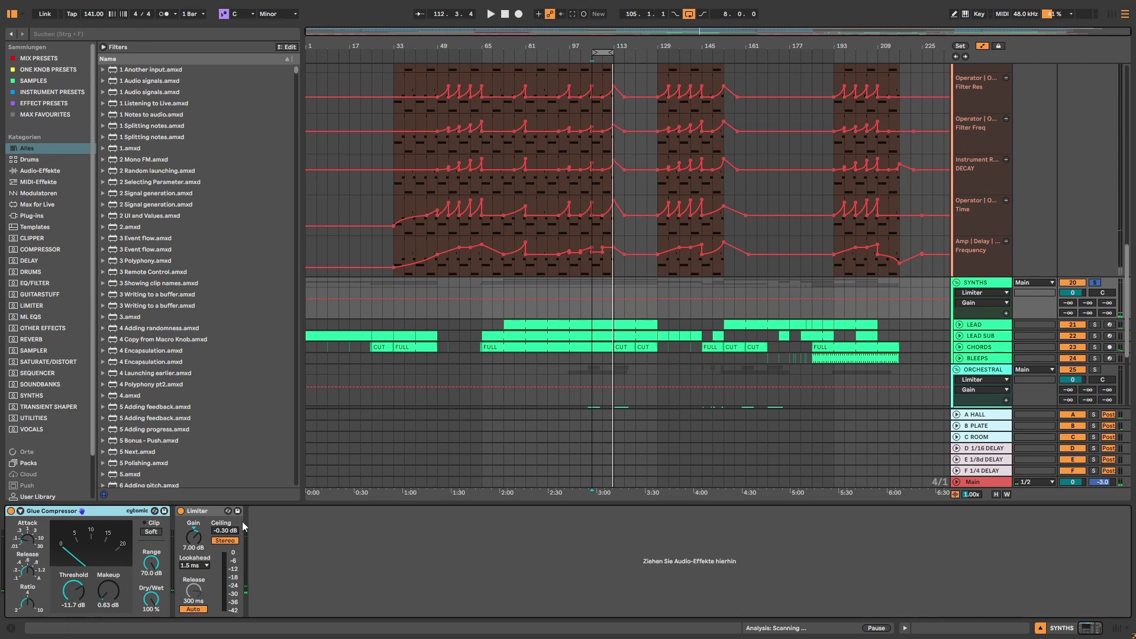
scroll(975, 336, down, 2)
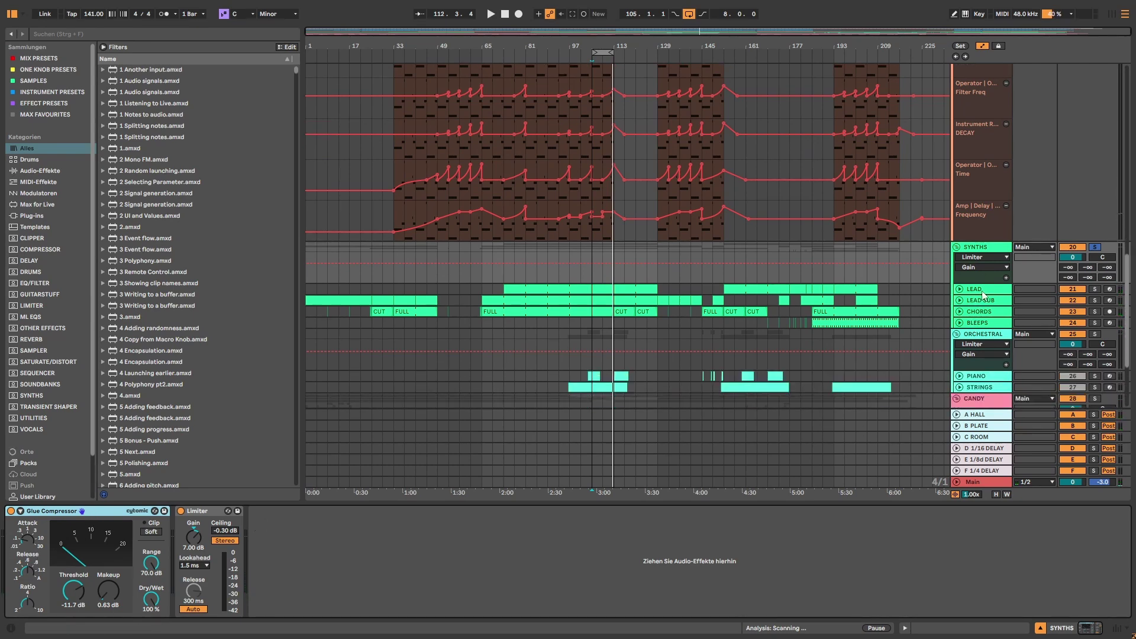
click(982, 292)
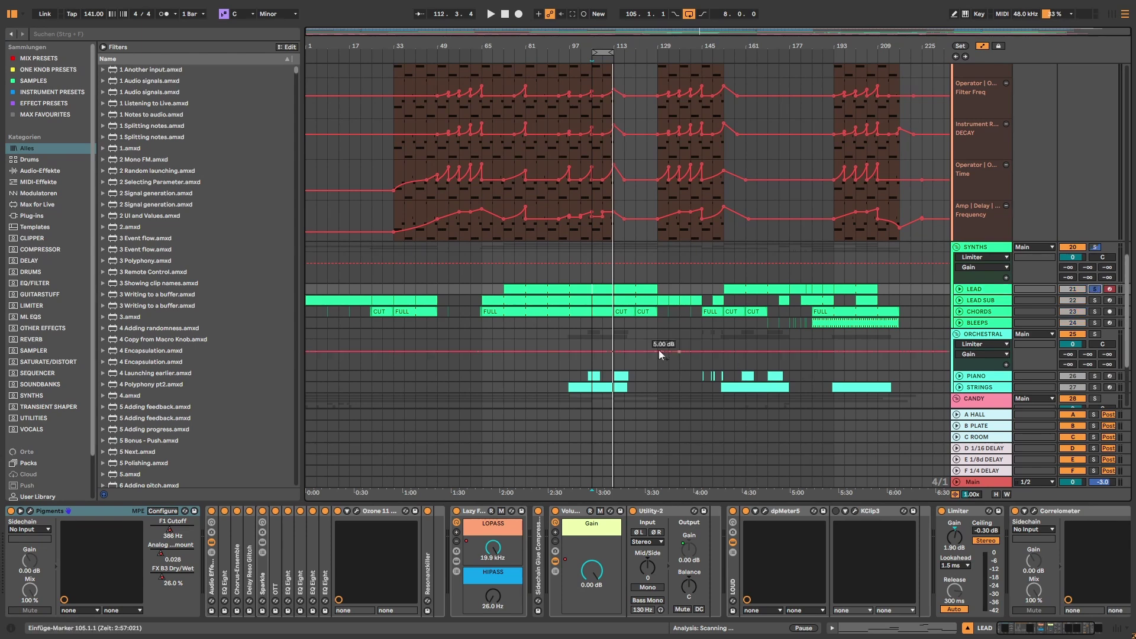
key(space)
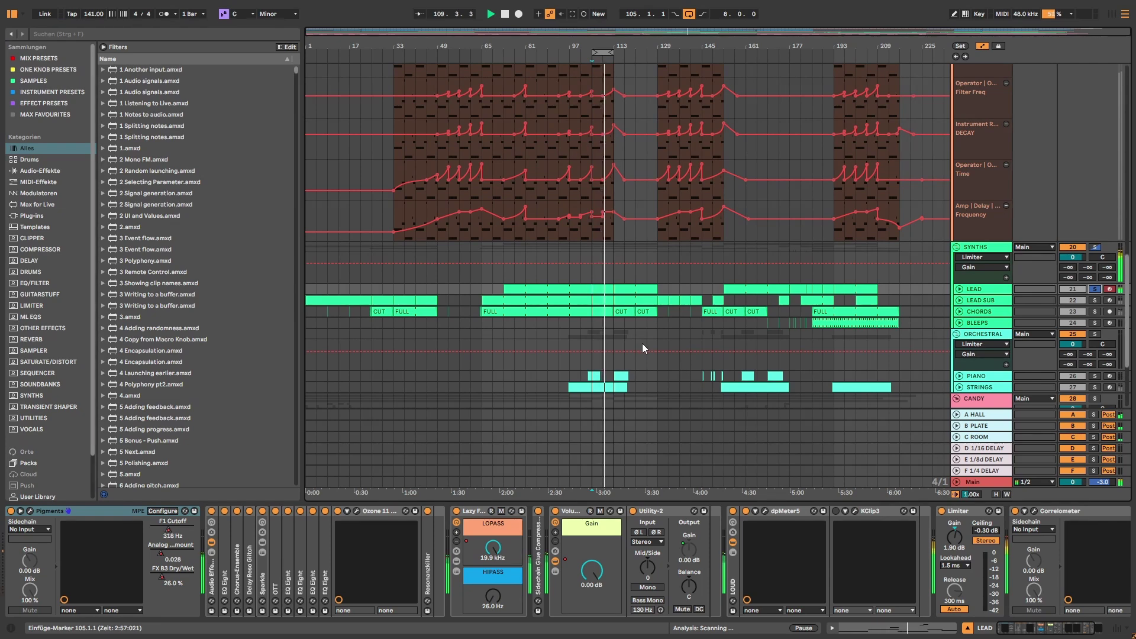
Select the LEAD track and open its Pigments plug-in window.
right_click(698, 388)
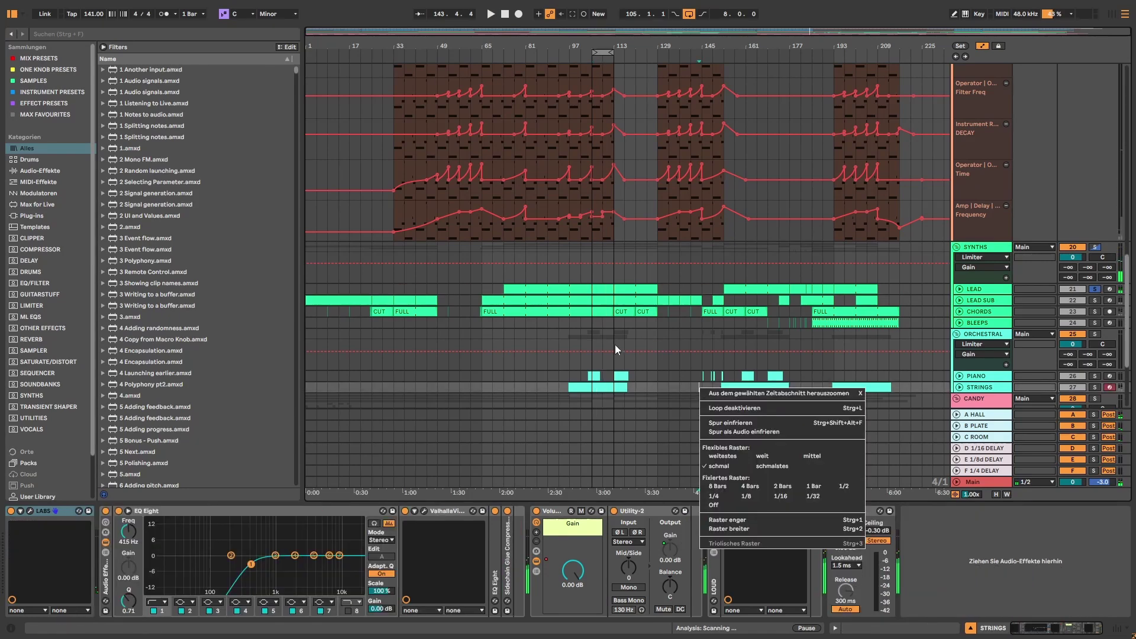
click(604, 290)
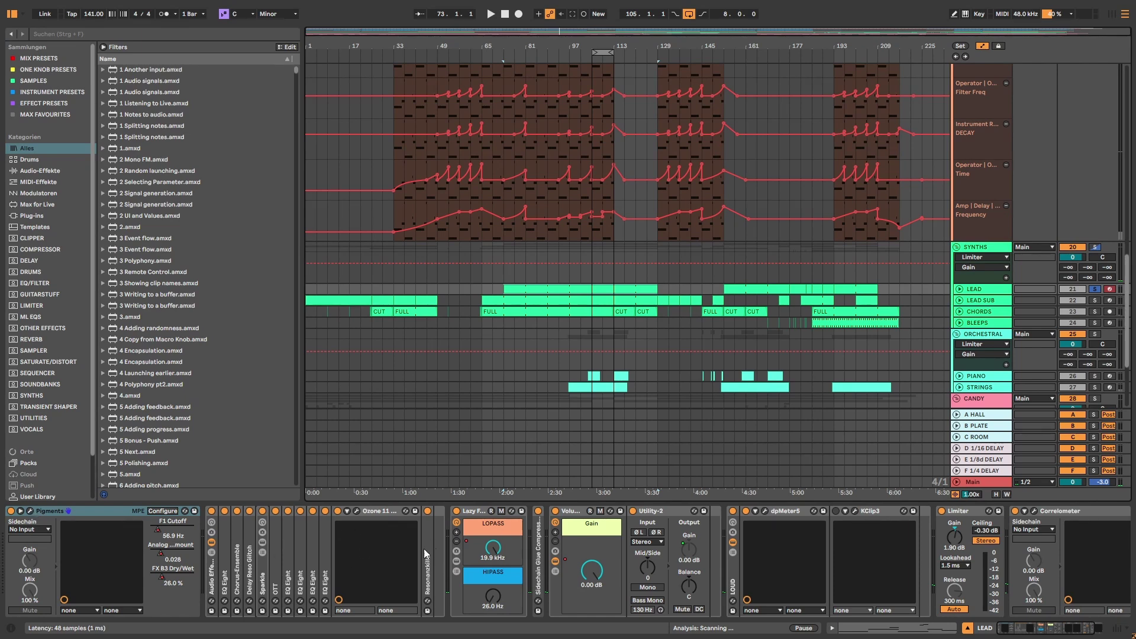
key(ctrl+alt+p)
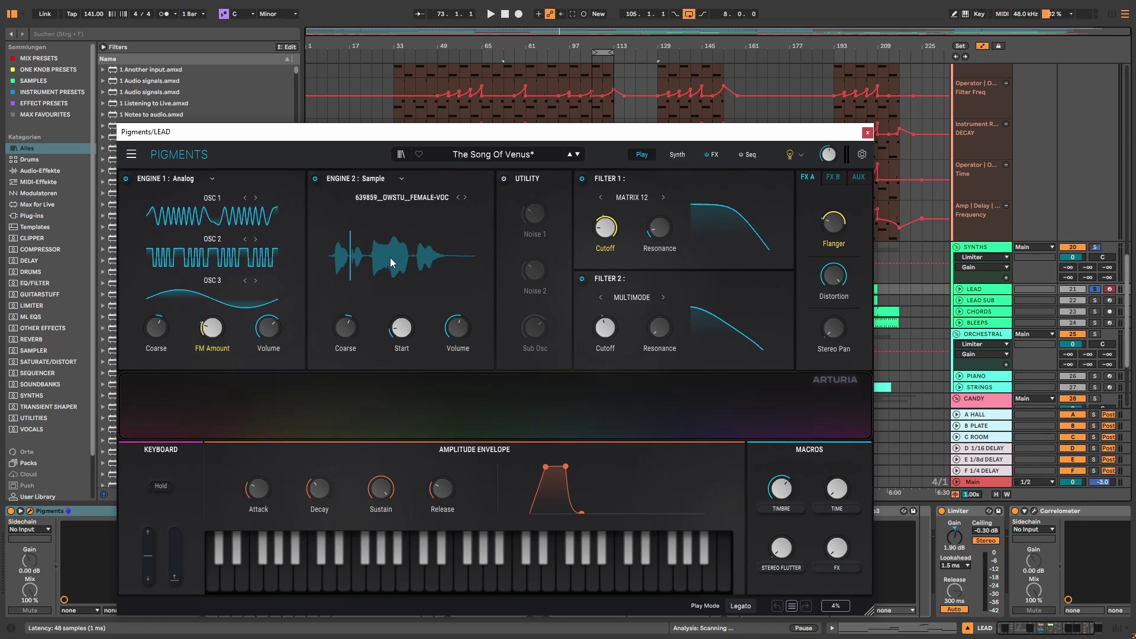
Play the LEAD from bar 73 with Pigments' Engine 1 and Engine 2 bypassed in turn, reactivating each engine after listening.
click(127, 179)
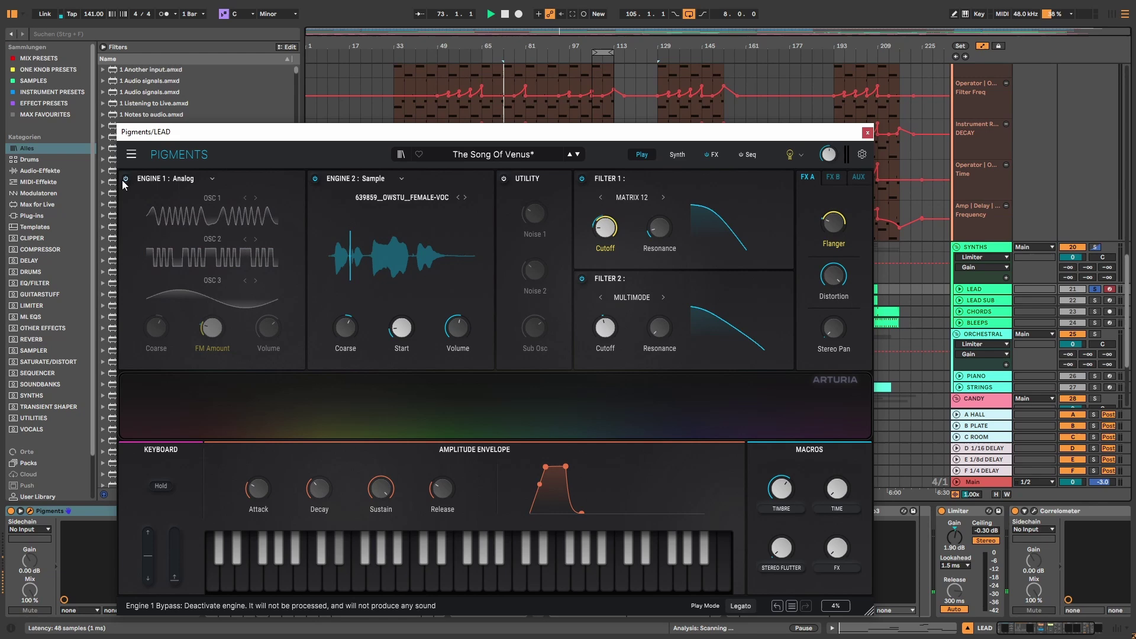
key(space)
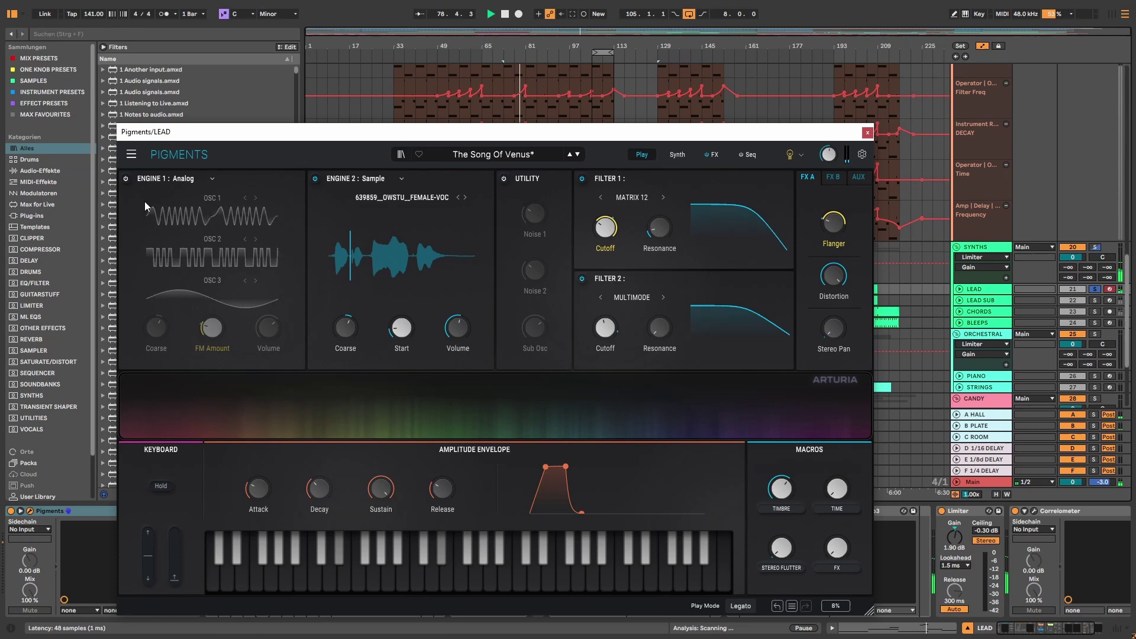
click(126, 179)
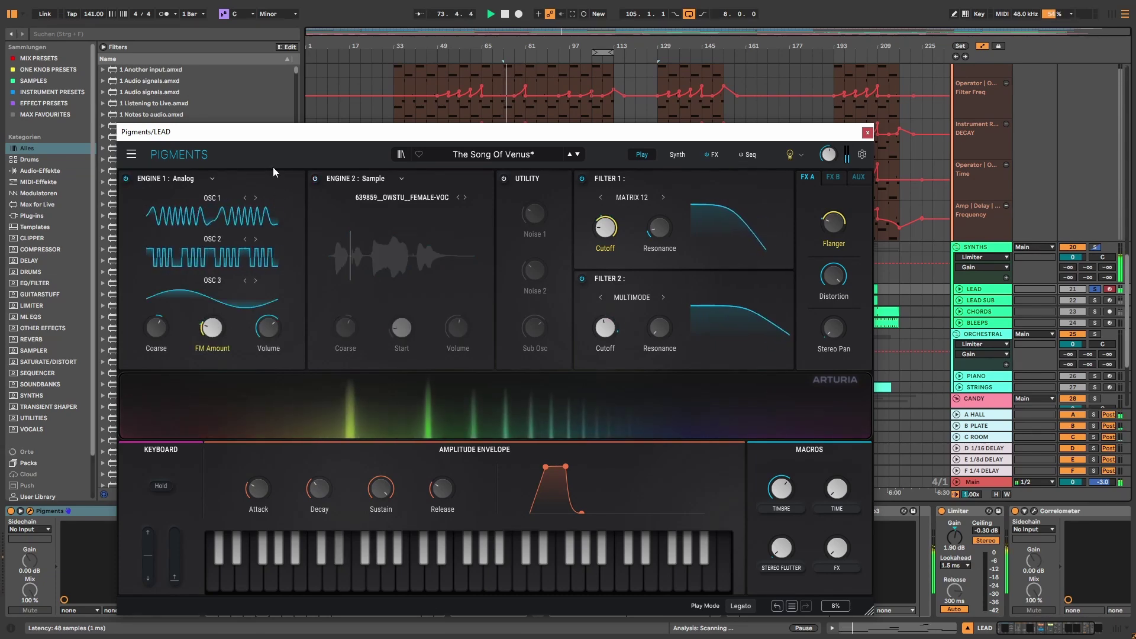
click(315, 179)
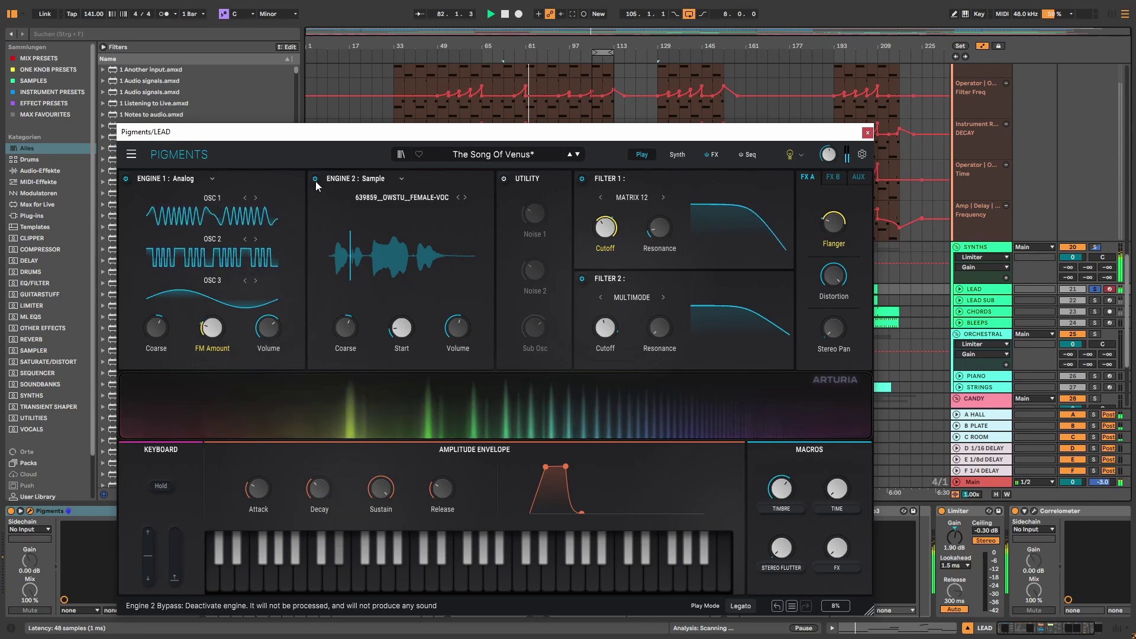
Inspect the oscillators, filters and envelopes on Pigments' Synth page, return to the Play page and audition the sound.
click(677, 156)
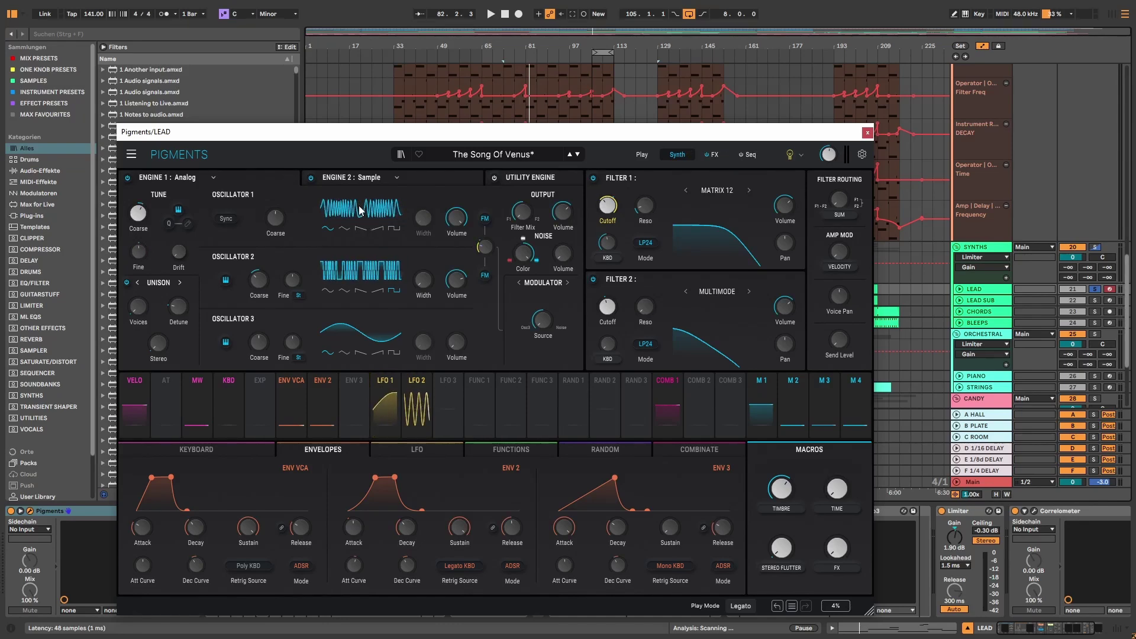
click(642, 155)
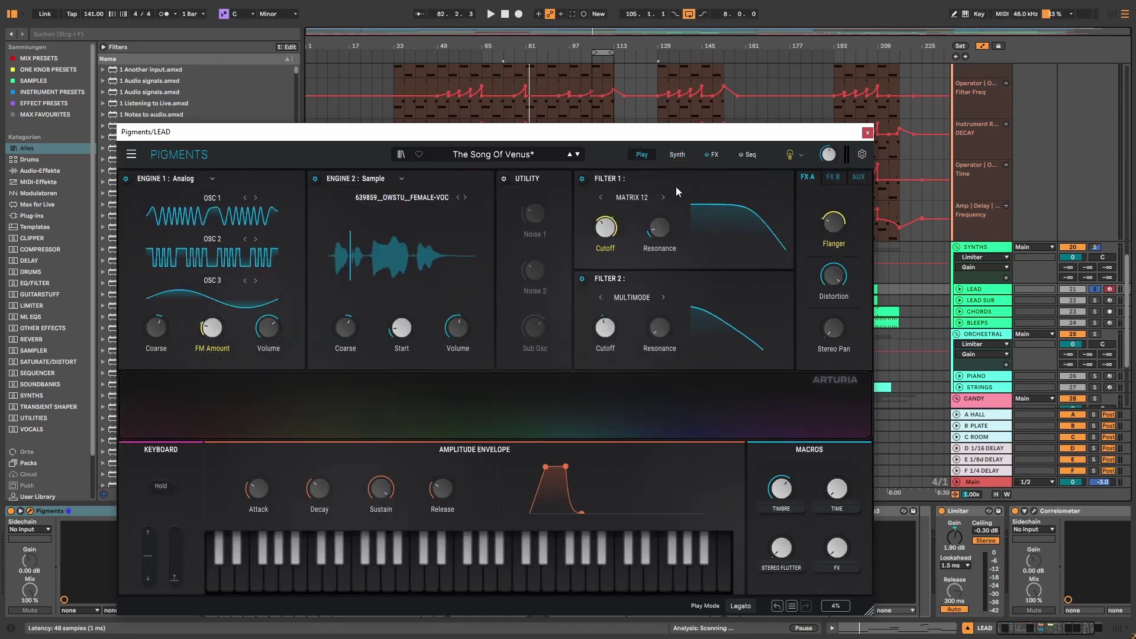
click(677, 154)
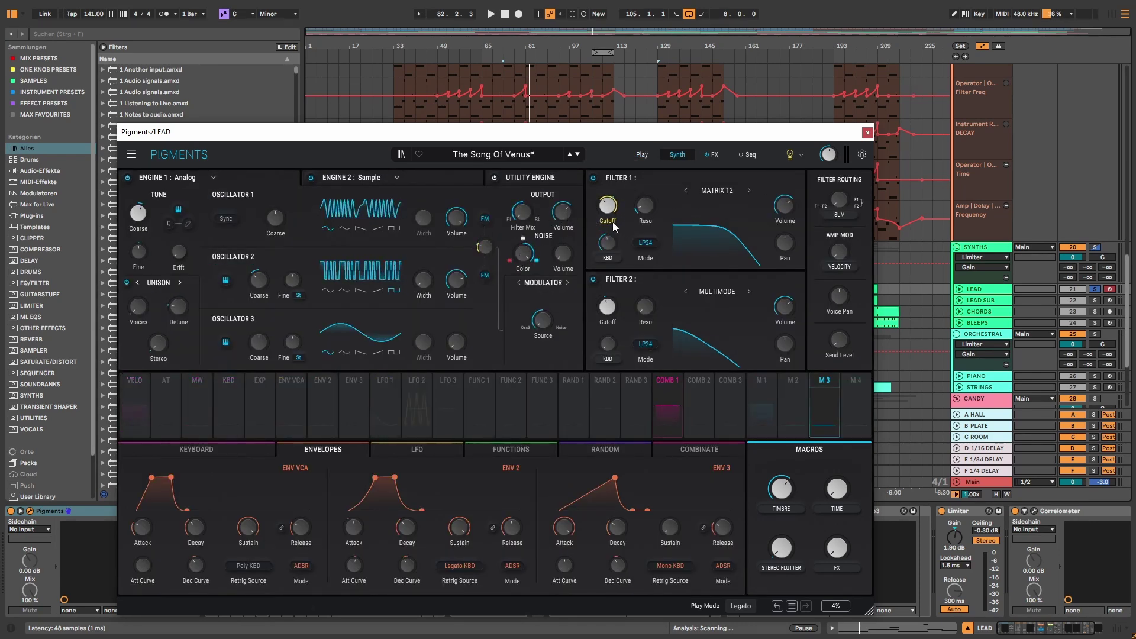
click(636, 154)
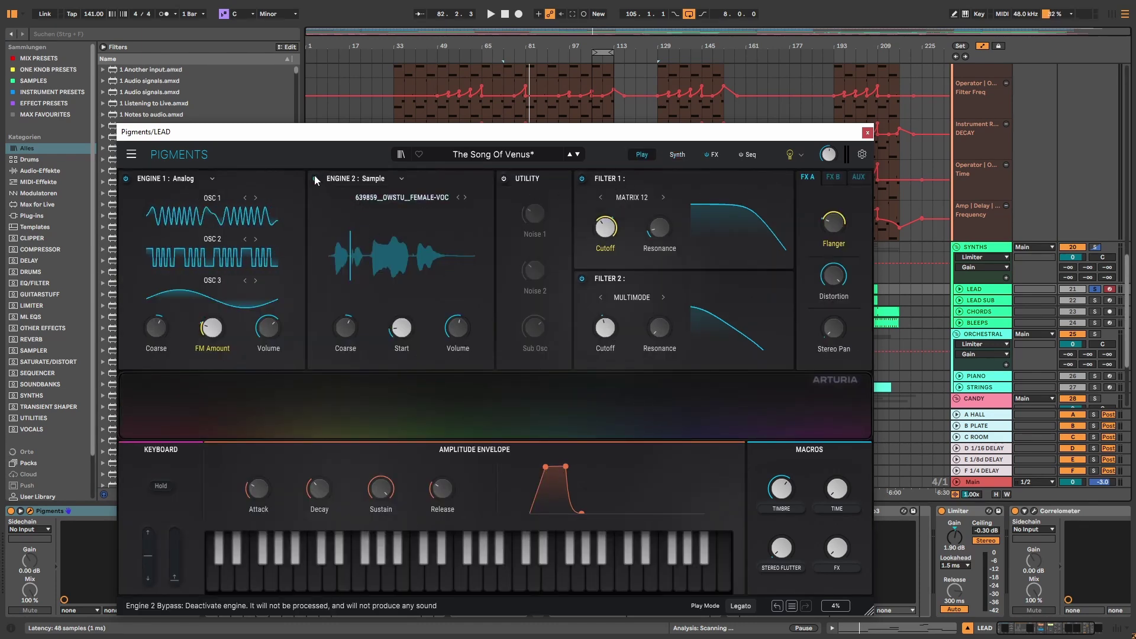
key(space)
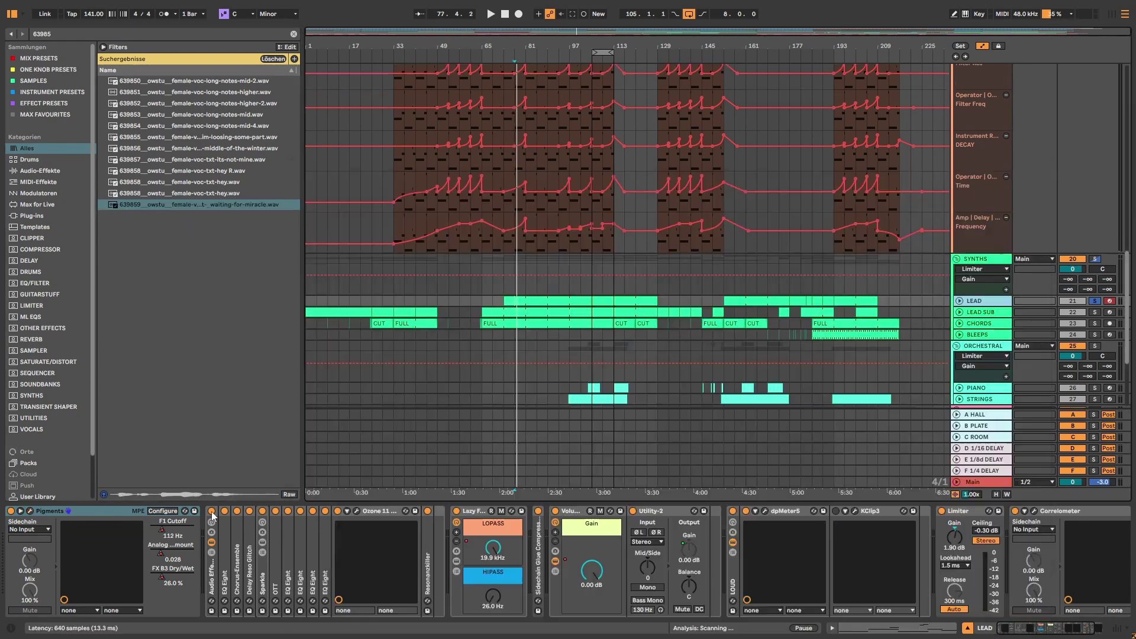
Bypass the LEAD's first Audio Effect Rack, play from bars 77 and 105, and switch the rack back on.
click(212, 512)
key(space)
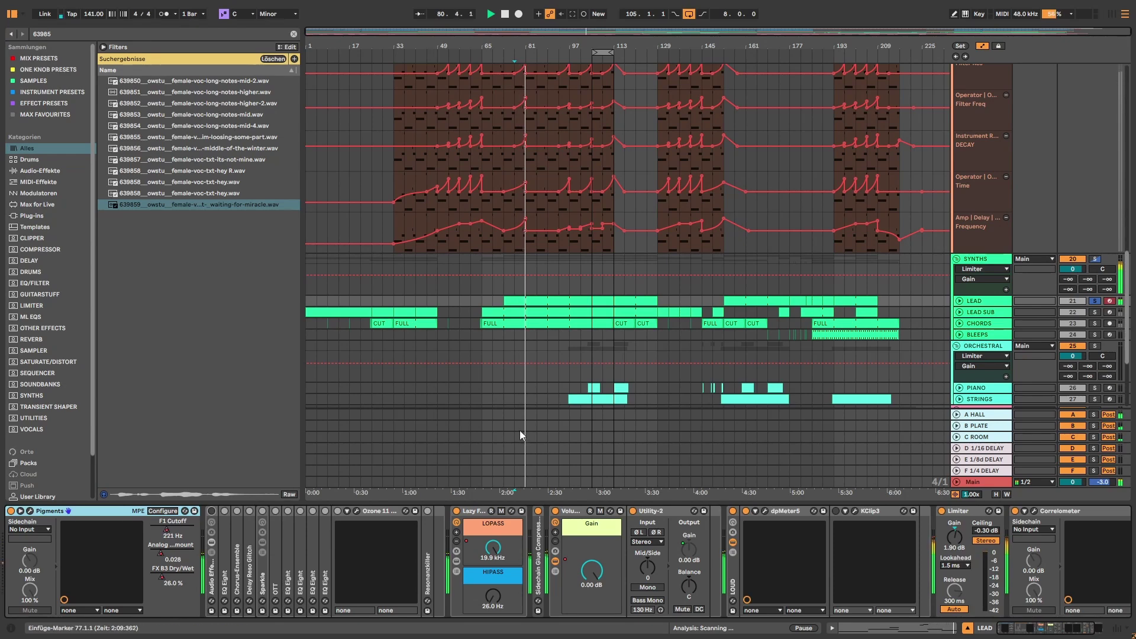
click(591, 341)
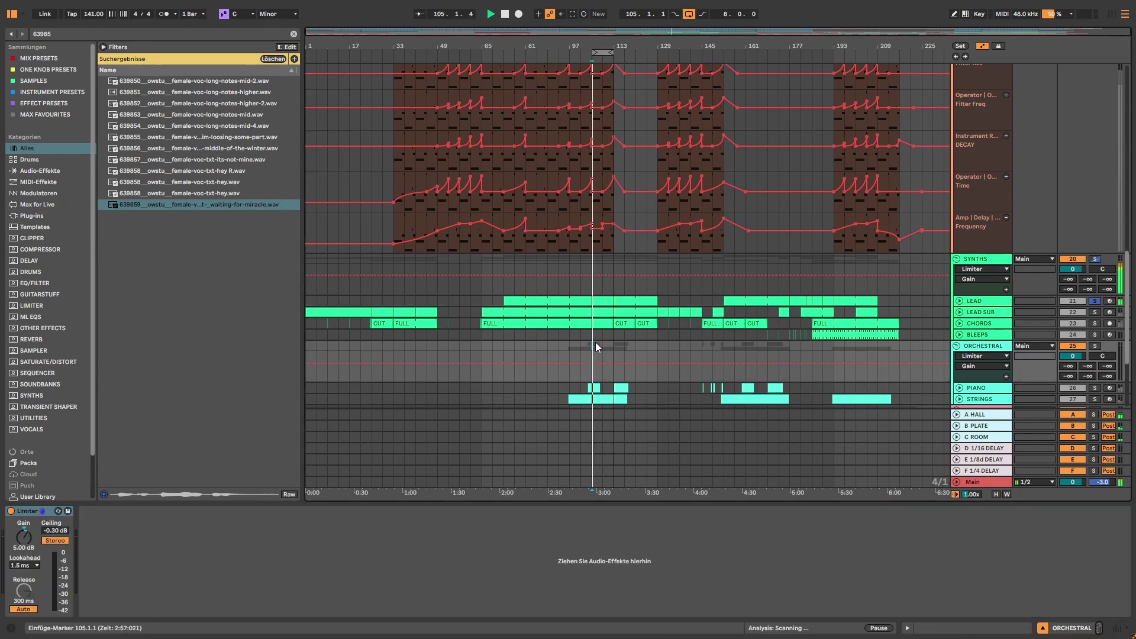
click(994, 303)
click(214, 513)
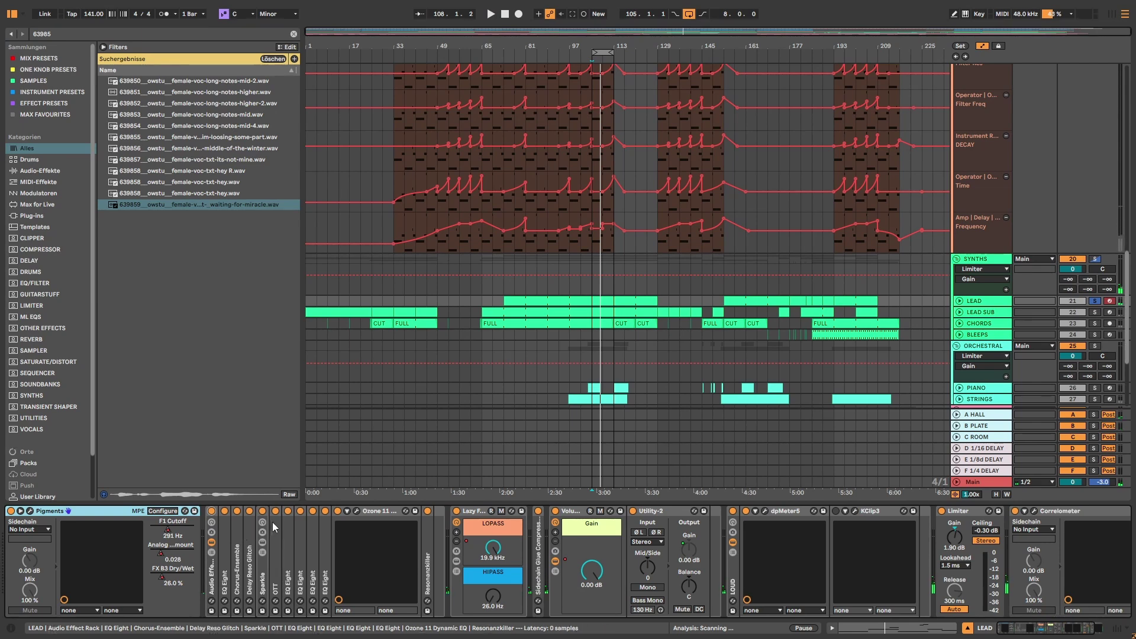
Switch off the LEAD's effects after the Audio Effect Rack, then unfold the first EQ Eight and compare it off and on from bar 105.
click(317, 531)
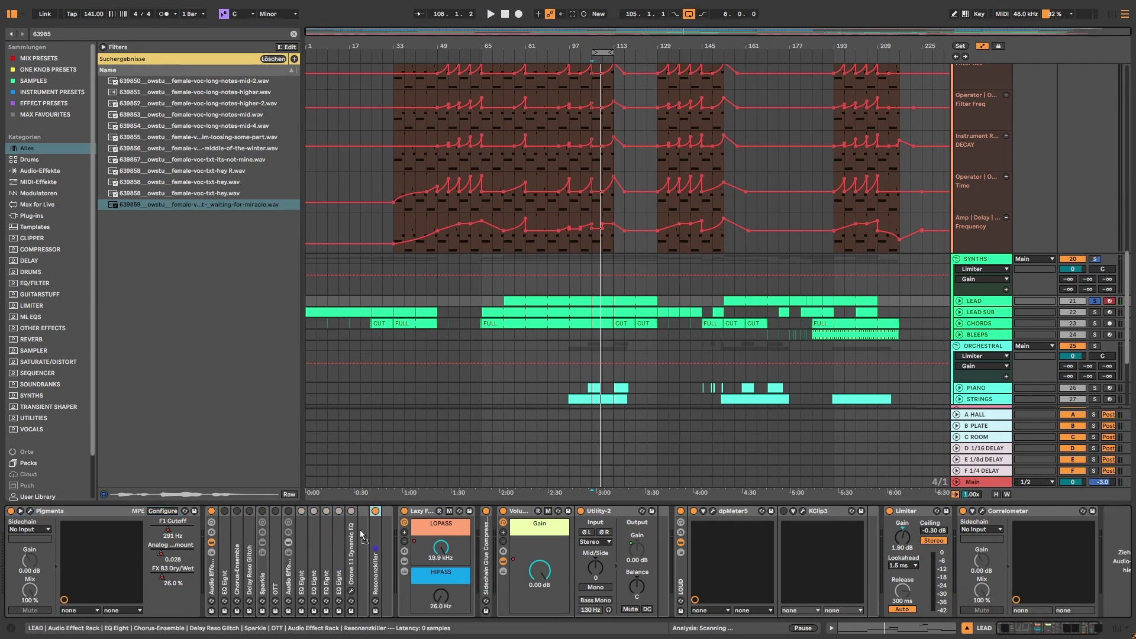
drag(362, 534, 352, 531)
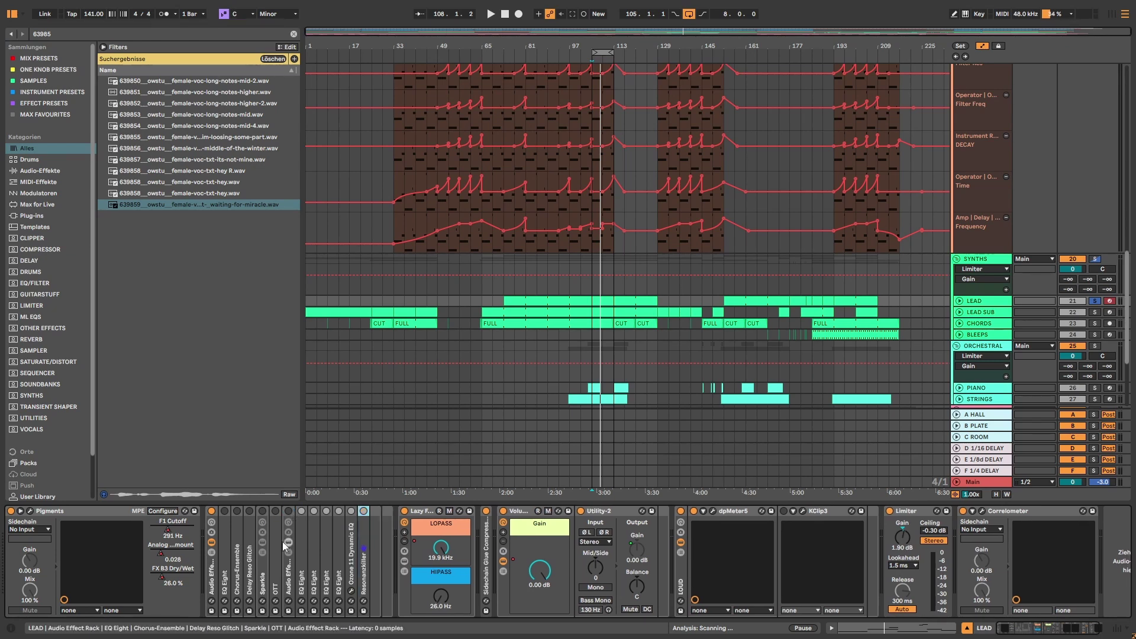
double_click(225, 520)
key(space)
click(225, 511)
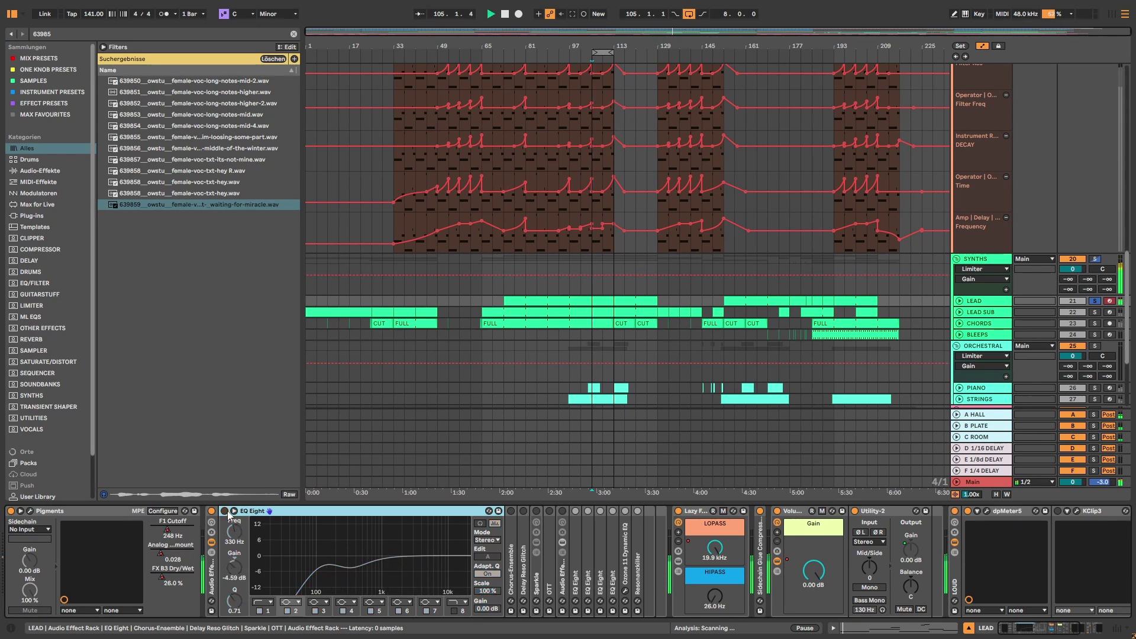
click(225, 511)
key(space)
double_click(254, 512)
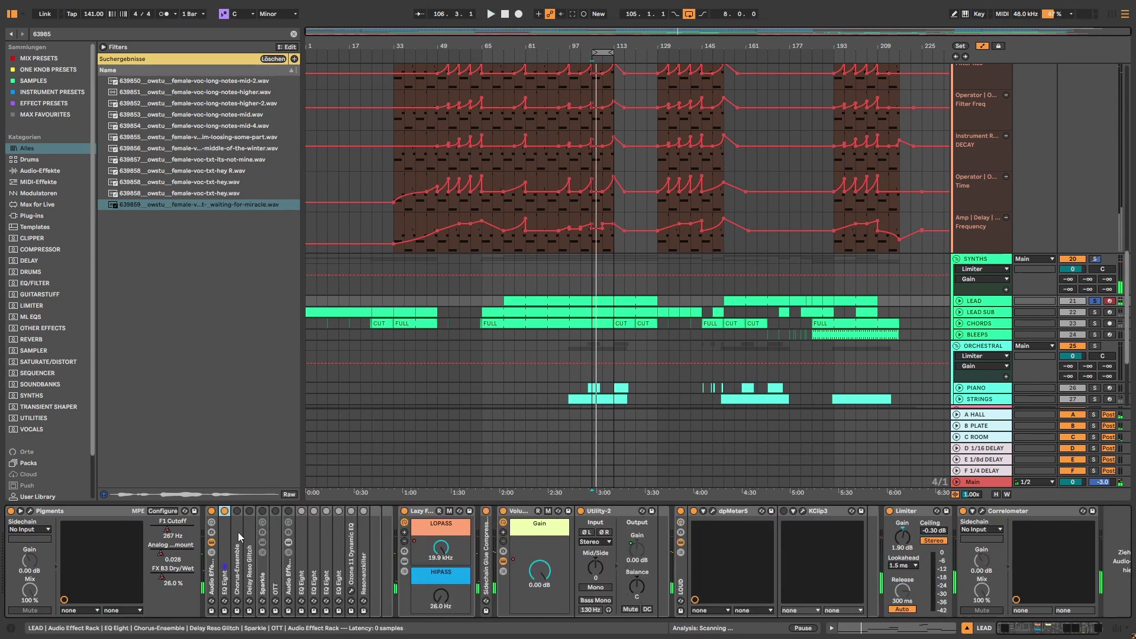
Unfold and switch on Chorus-Ensemble and Delay Reso Glitch, comparing the LEAD with each effect off and on.
double_click(237, 512)
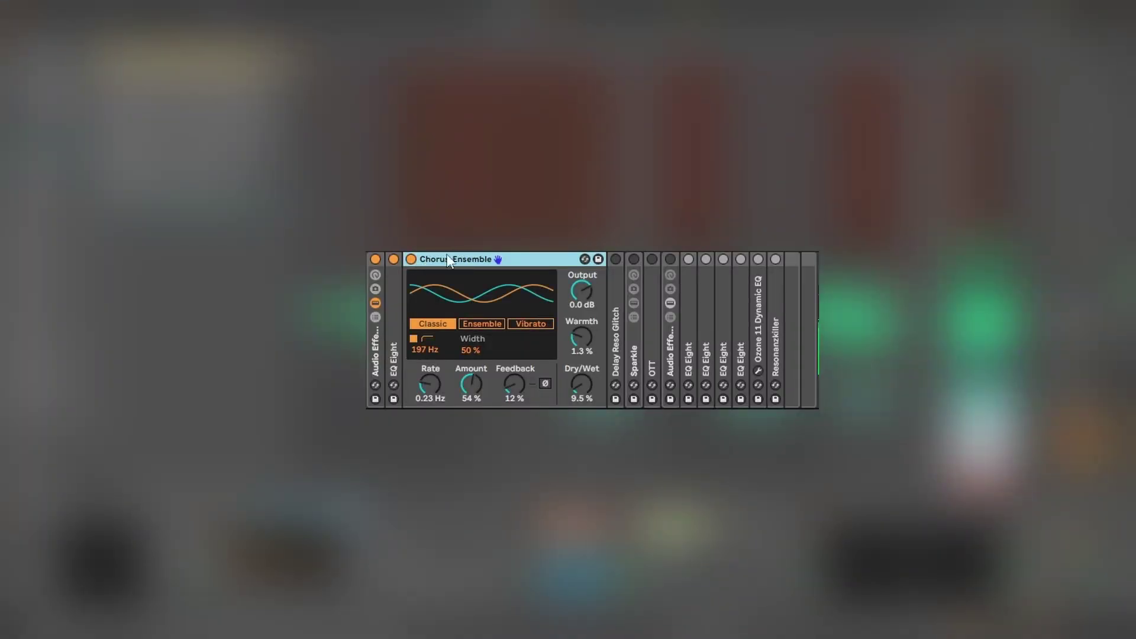
click(417, 259)
click(414, 261)
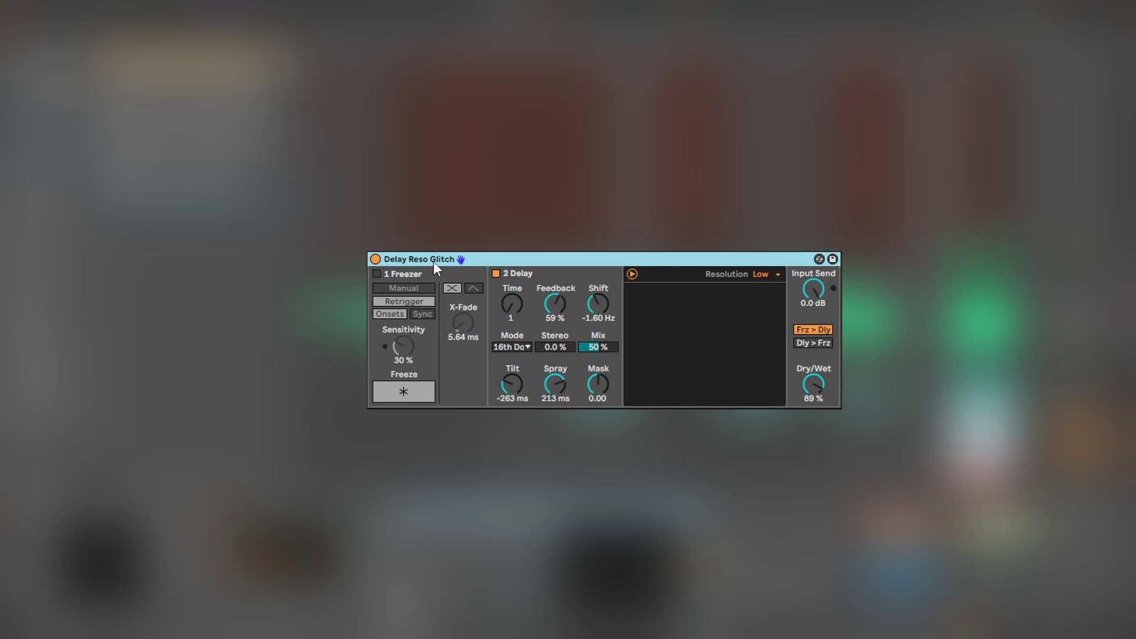
click(376, 259)
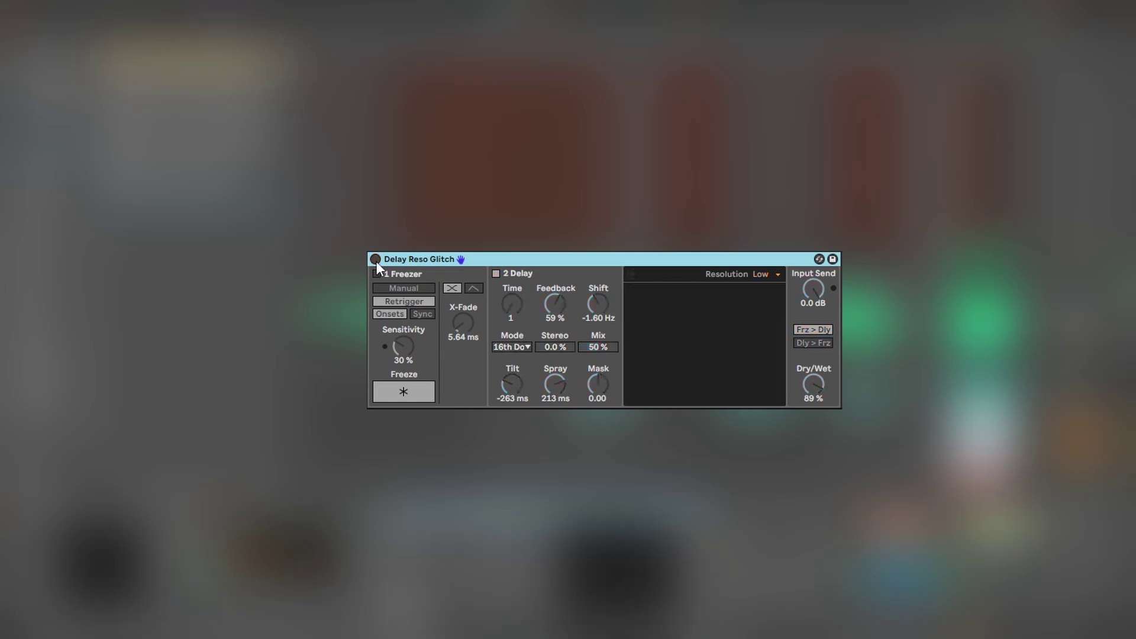
click(375, 260)
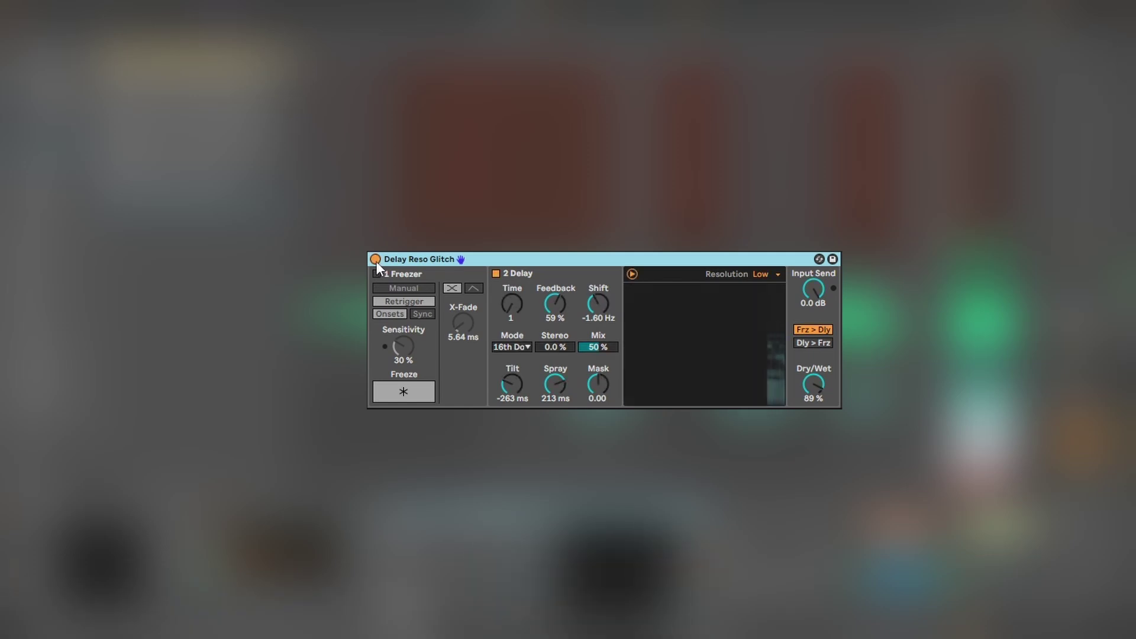
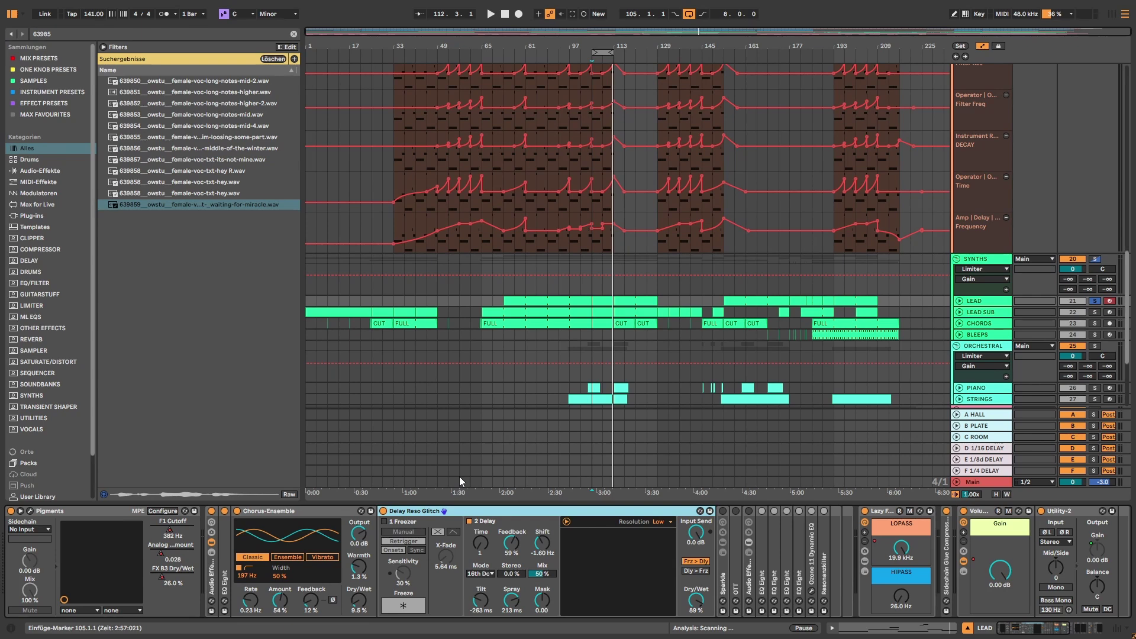
Fold Delay Reso Glitch, then unfold the Sparkle rack, switch it on and show its chain list.
double_click(403, 511)
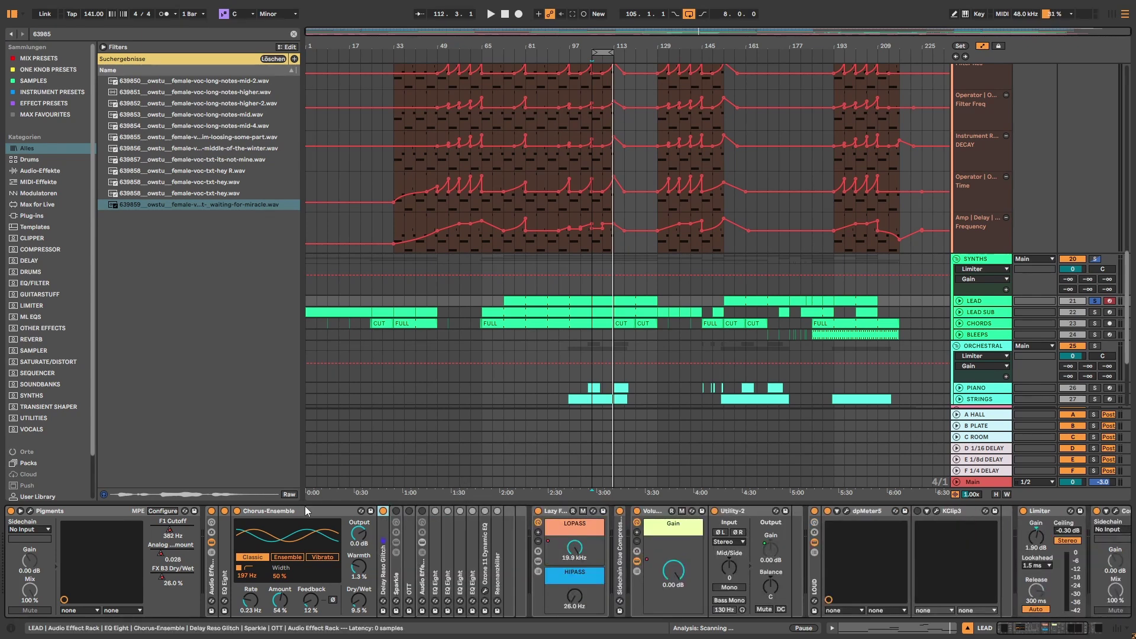
click(303, 511)
double_click(397, 511)
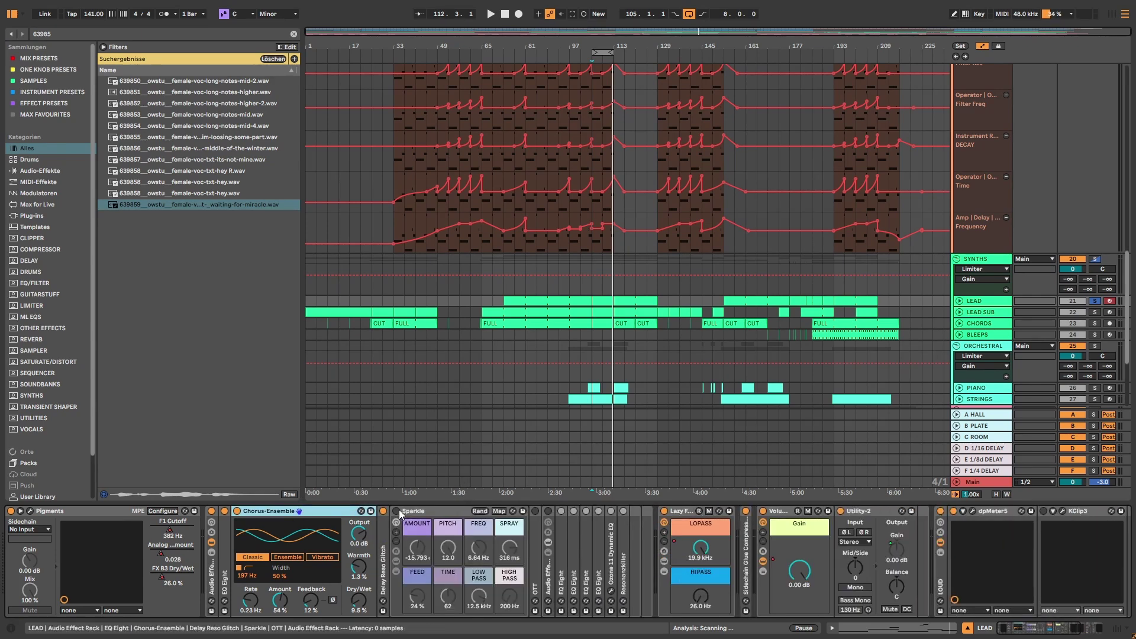
click(396, 511)
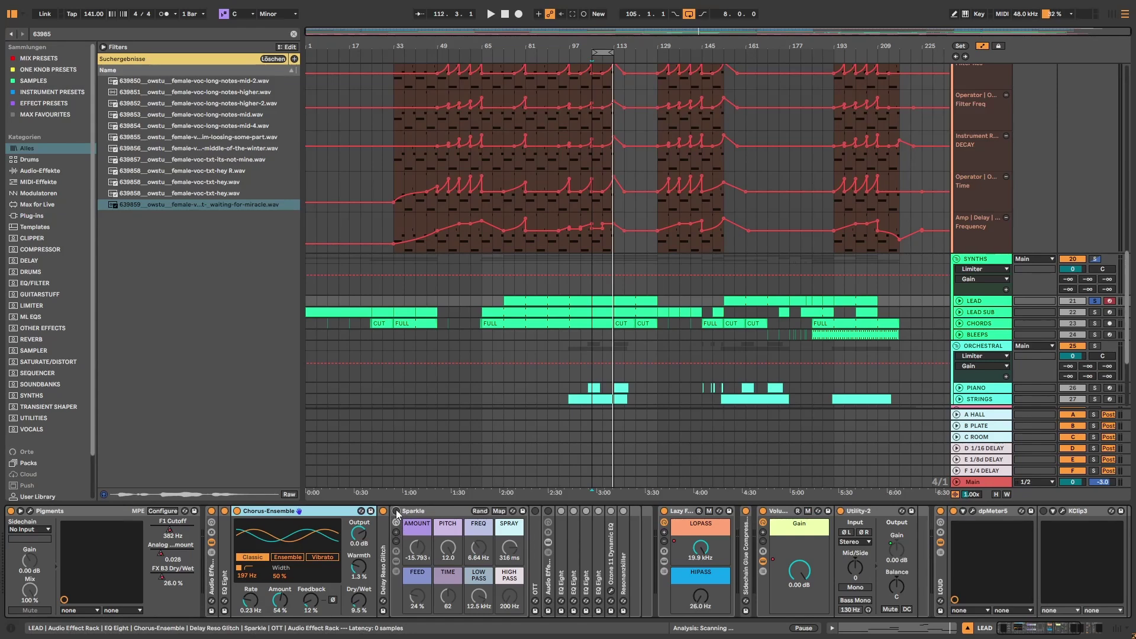
click(396, 571)
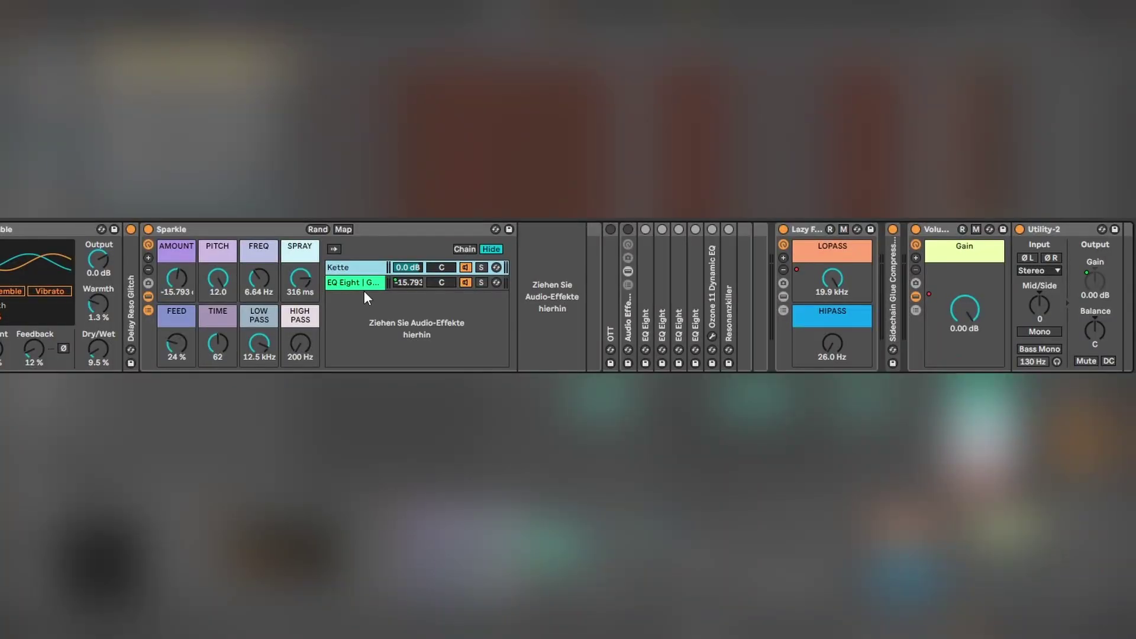
Examine the EQ Eight, Grain Delay and Auto Filter devices in the Sparkle rack's second chain.
click(370, 284)
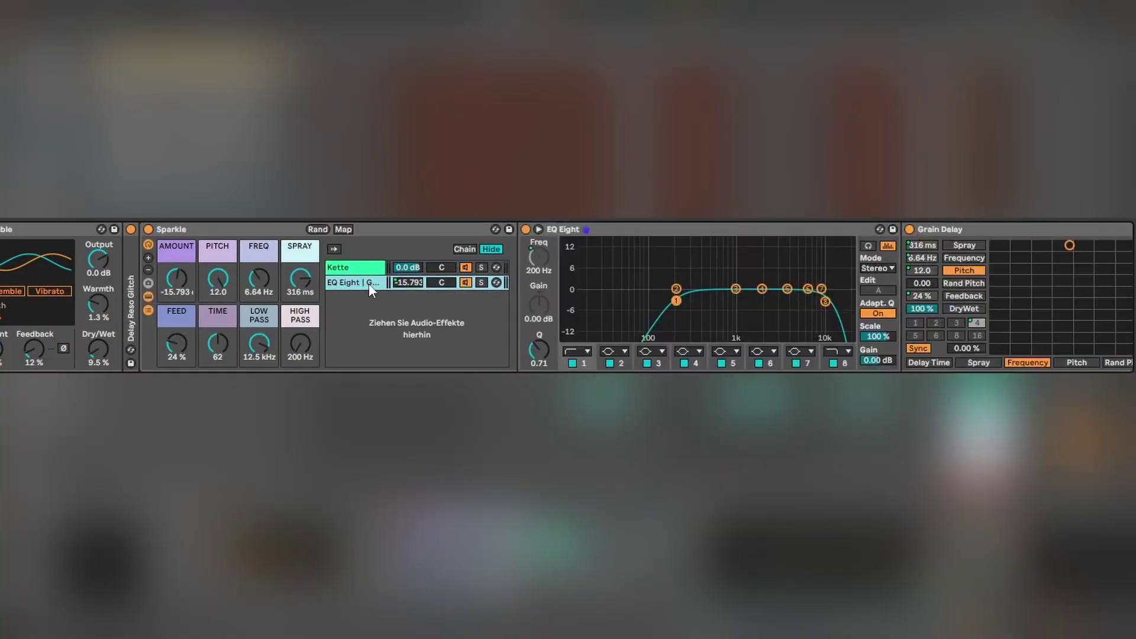
scroll(567, 297, right, 15)
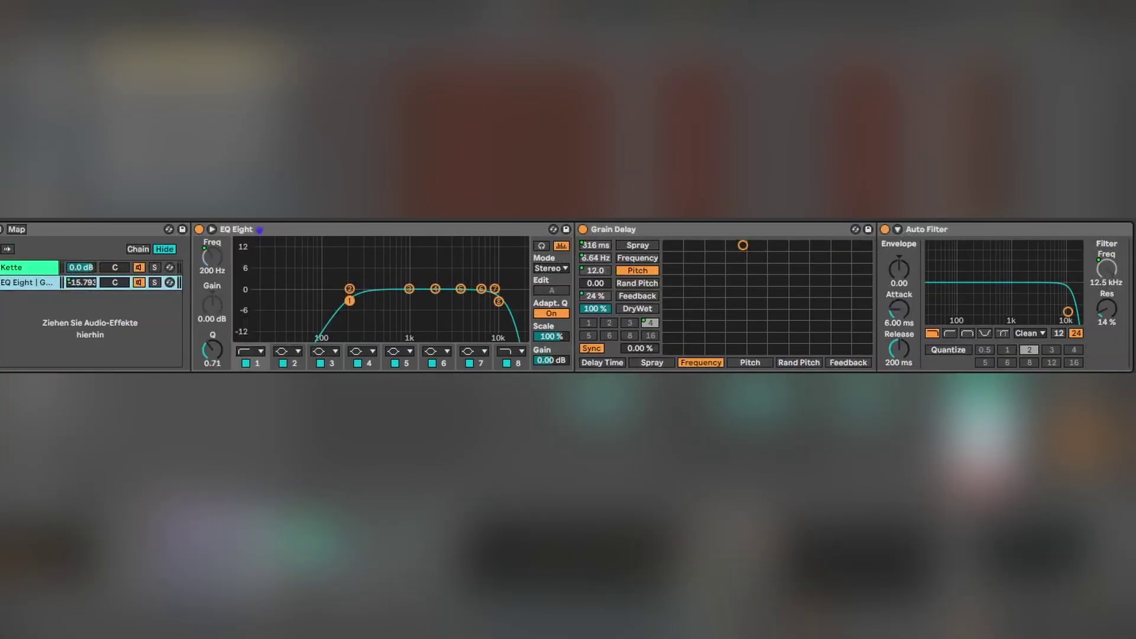
scroll(567, 297, right, 3)
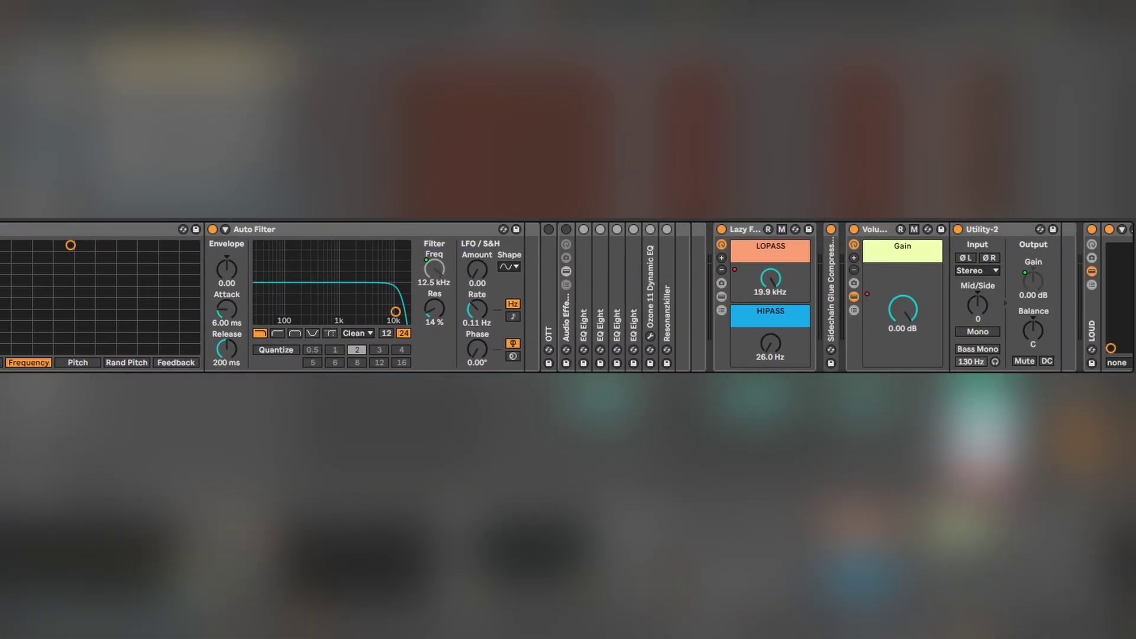
scroll(567, 297, left, 6)
scroll(566, 297, left, 10)
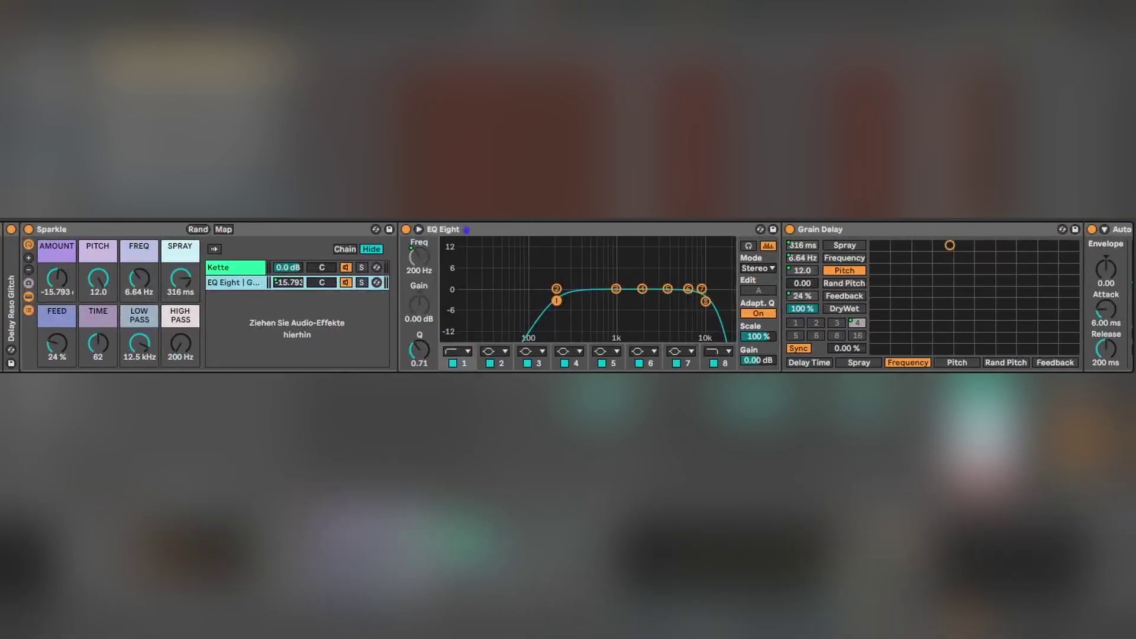
scroll(566, 297, right, 7)
scroll(566, 297, left, 6)
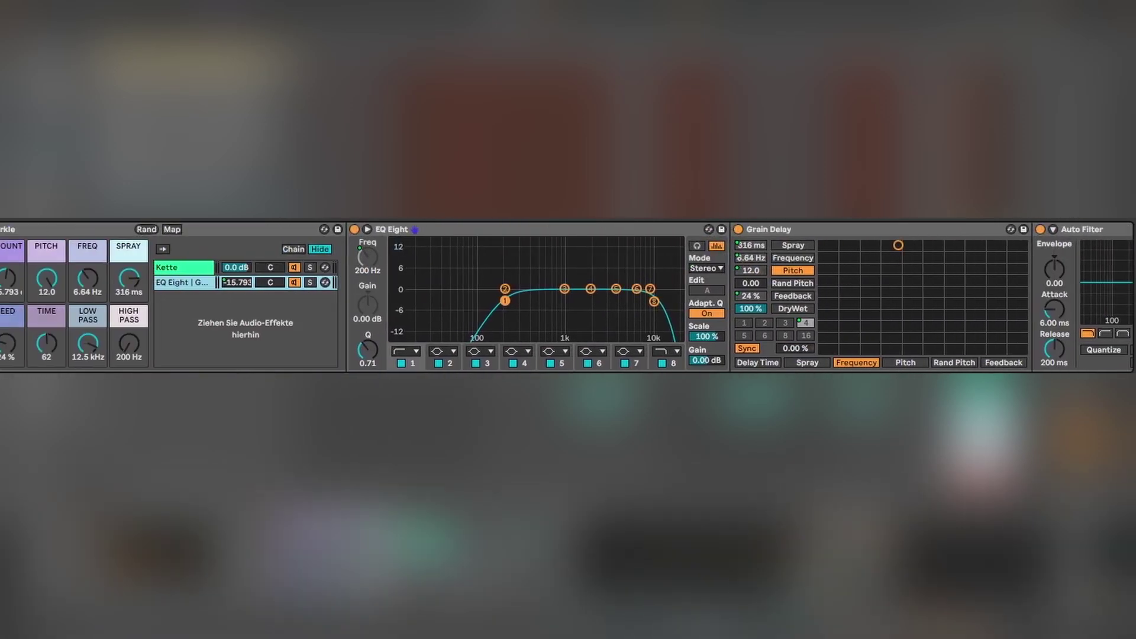
scroll(566, 297, left, 3)
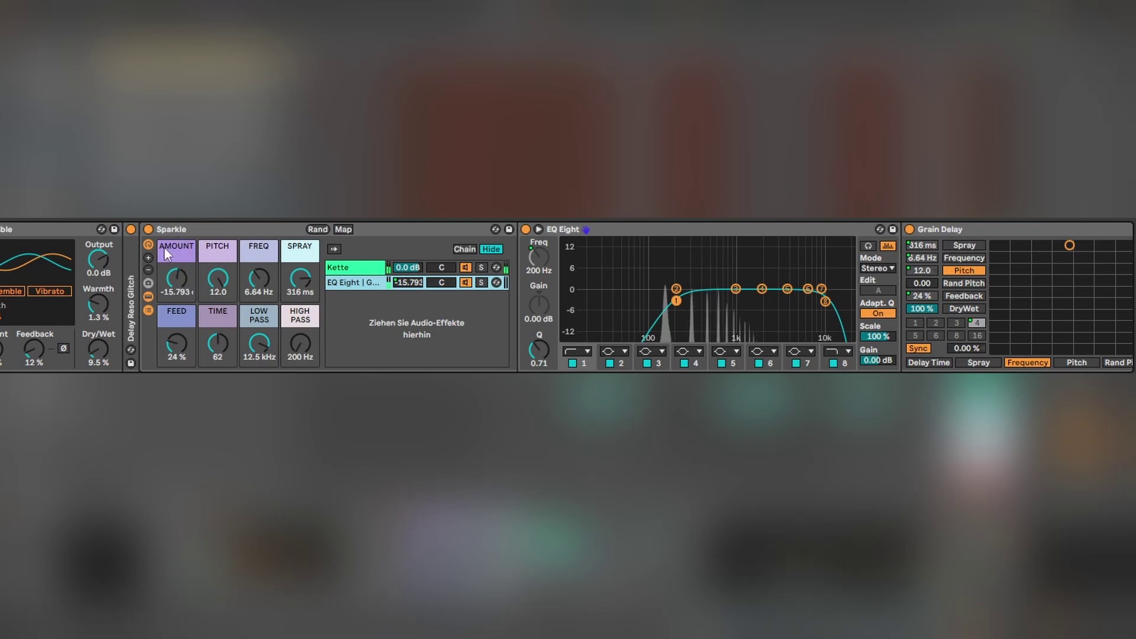
Audition the Sparkle rack's AMOUNT at about -3.2 dB, restore it to -15.793 dB and fold the rack's EQ Eight.
drag(178, 275, 179, 247)
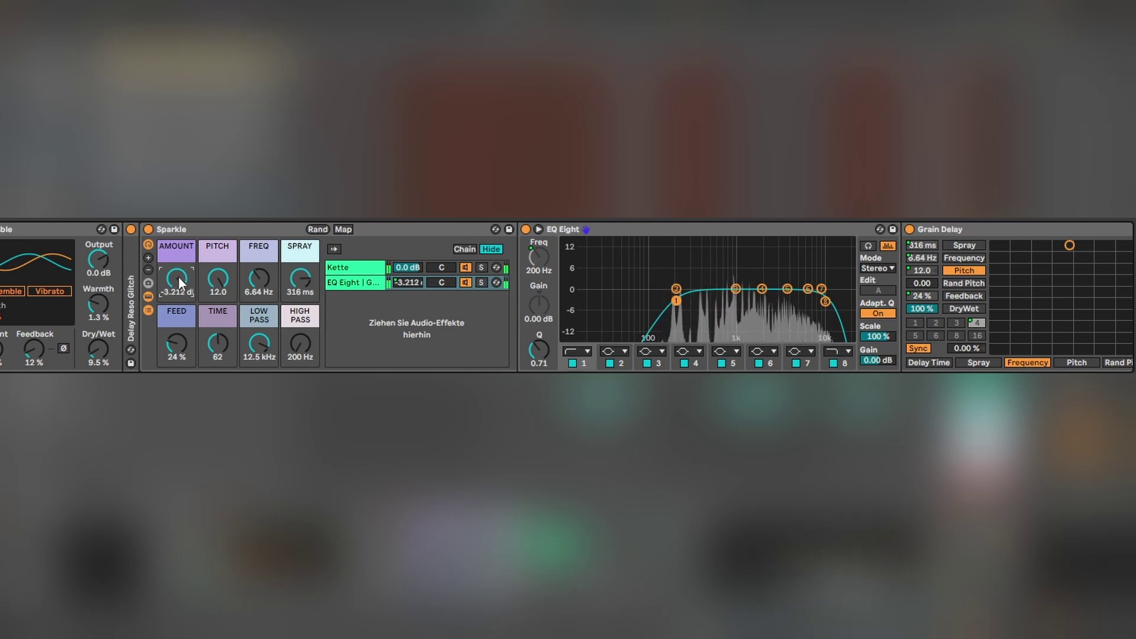
drag(165, 275, 165, 313)
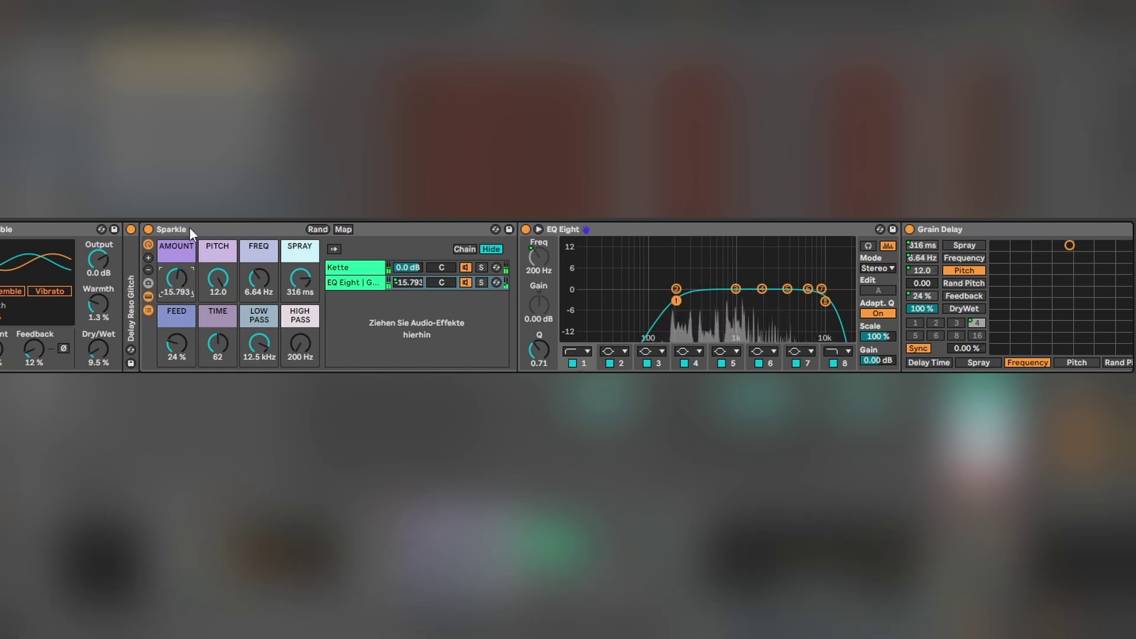
scroll(196, 234, right, 5)
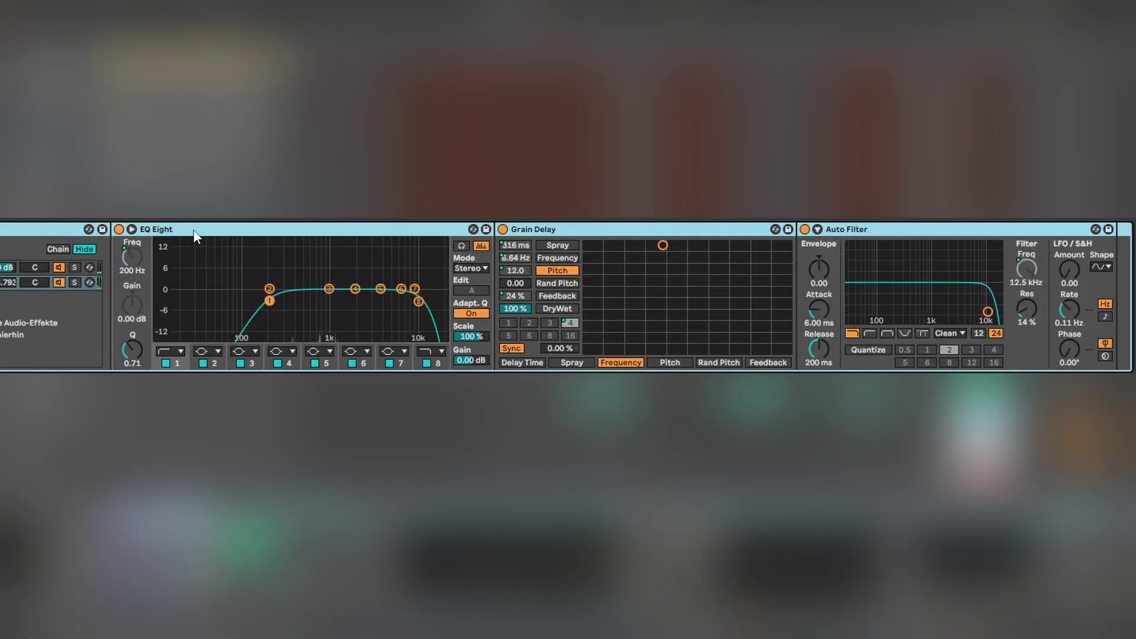
click(195, 232)
double_click(189, 232)
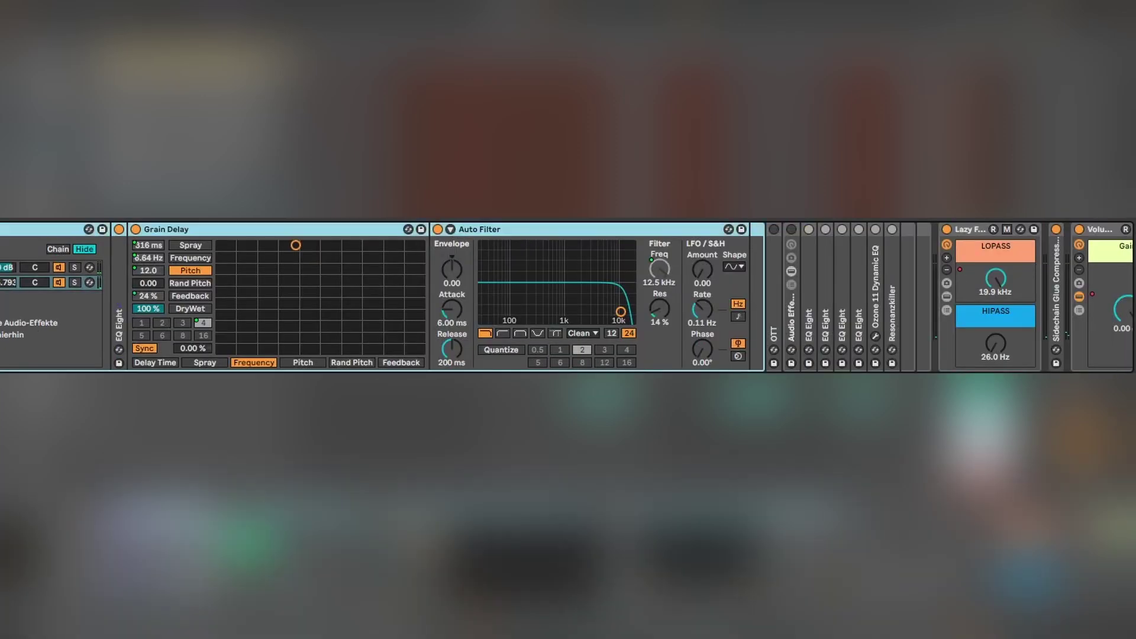
Unfold and switch on OTT, then compare the LEAD with OTT off and on during playback.
scroll(568, 296, right, 10)
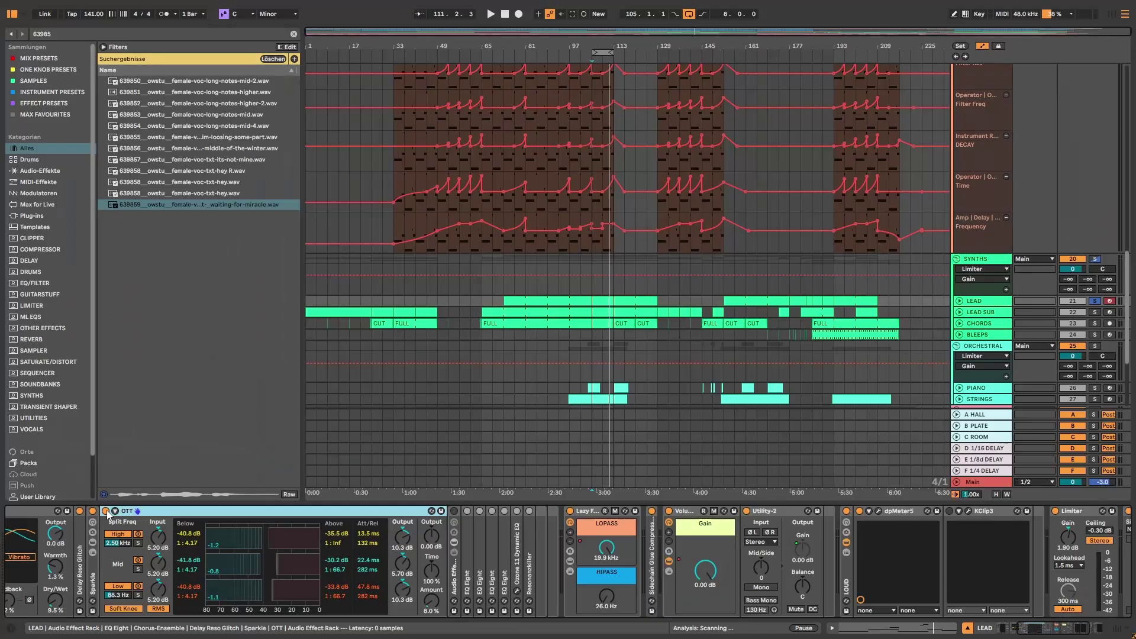
key(space)
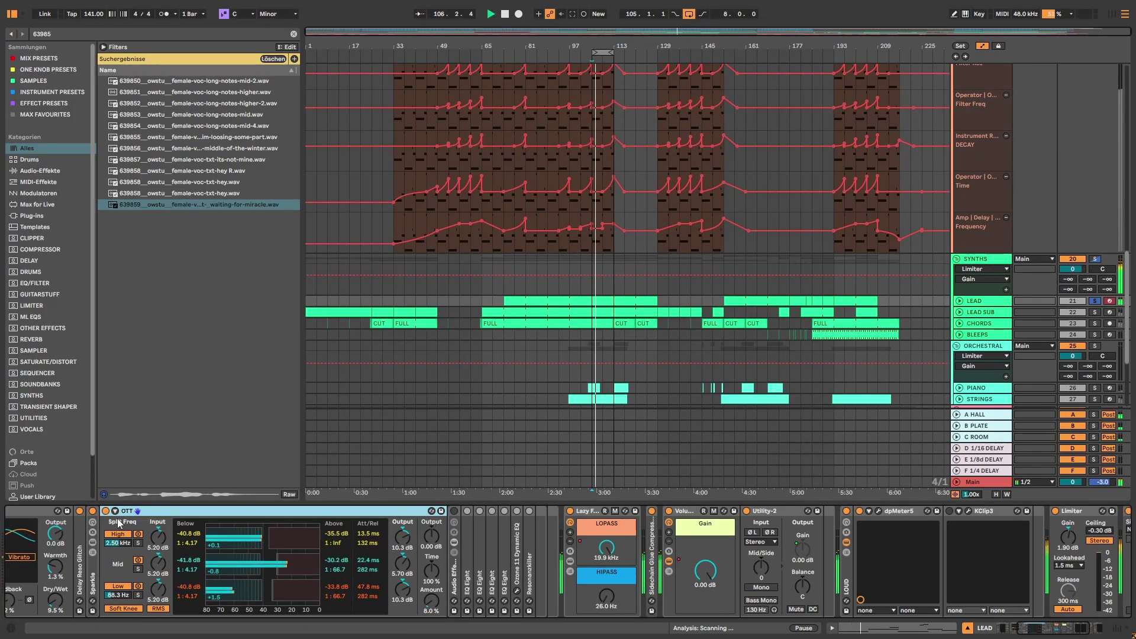
click(105, 510)
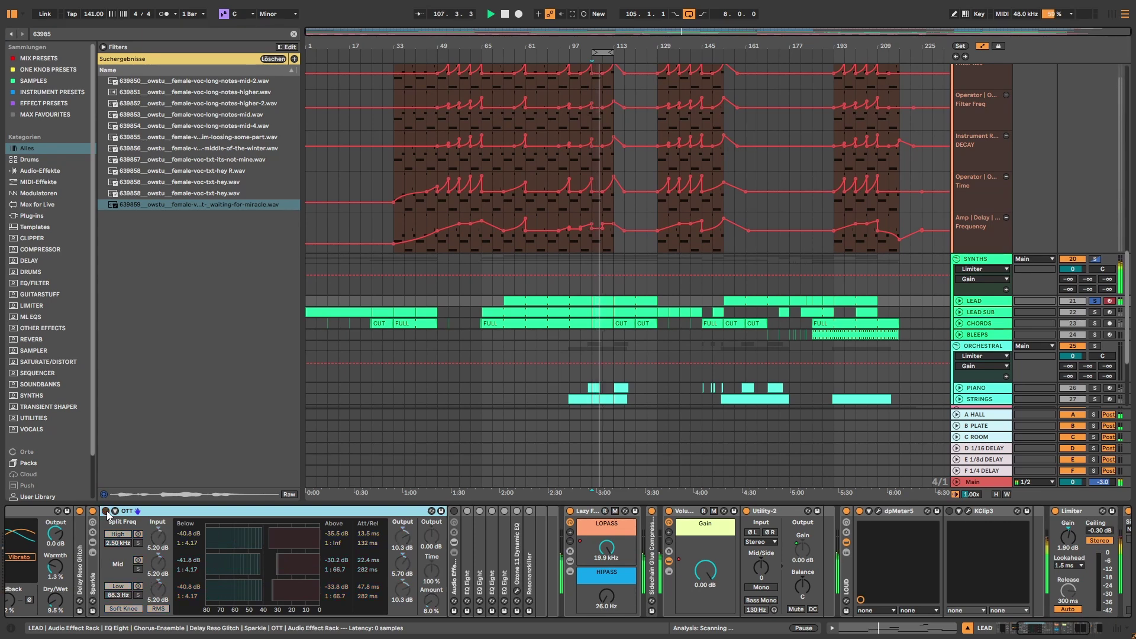
click(106, 511)
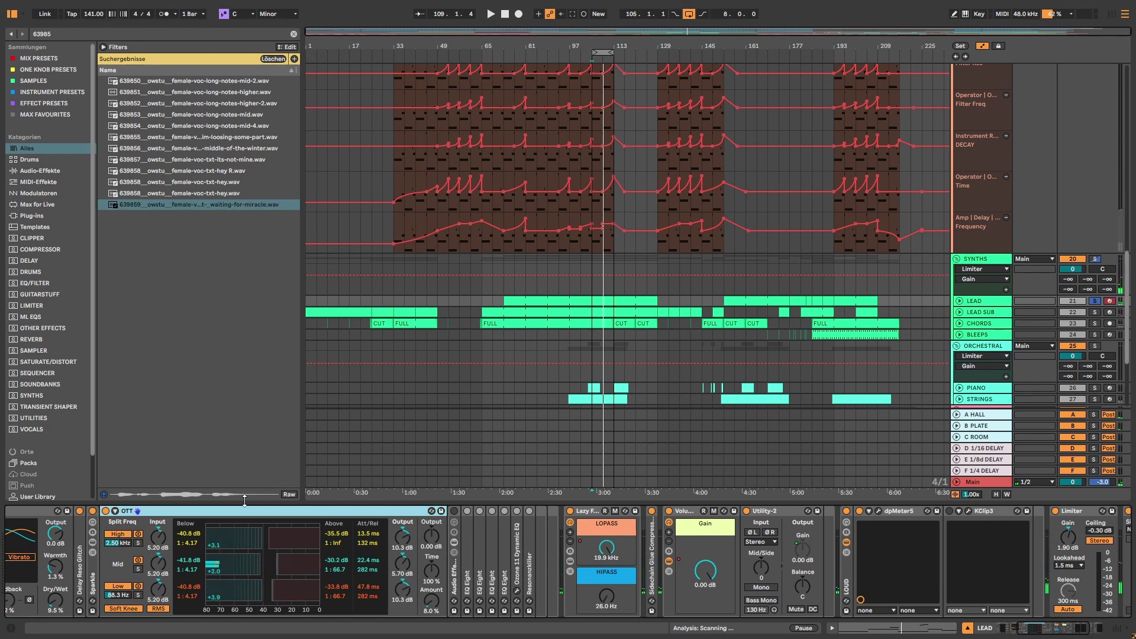
Compare the LEAD with the Audio Effect Rack after OTT off and on during playback.
click(454, 511)
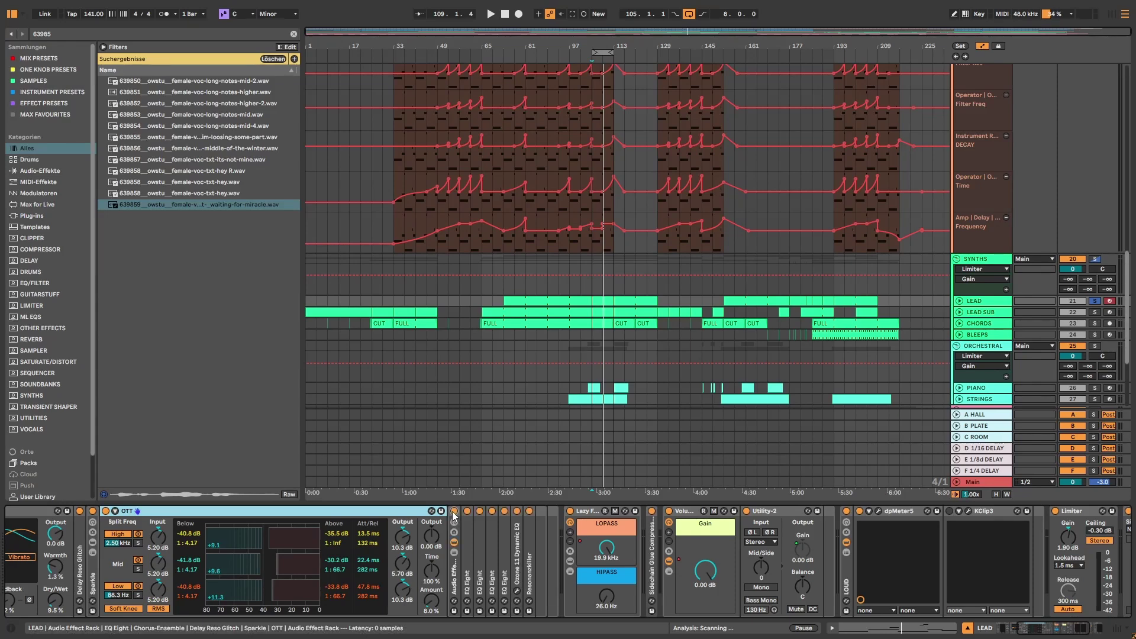
key(space)
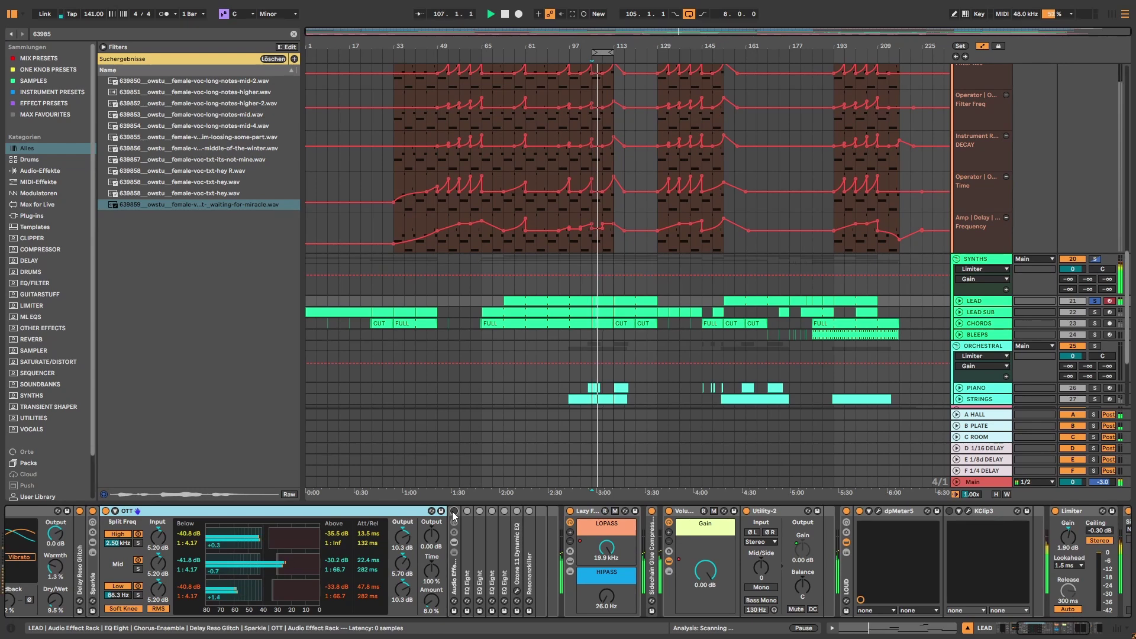
click(454, 512)
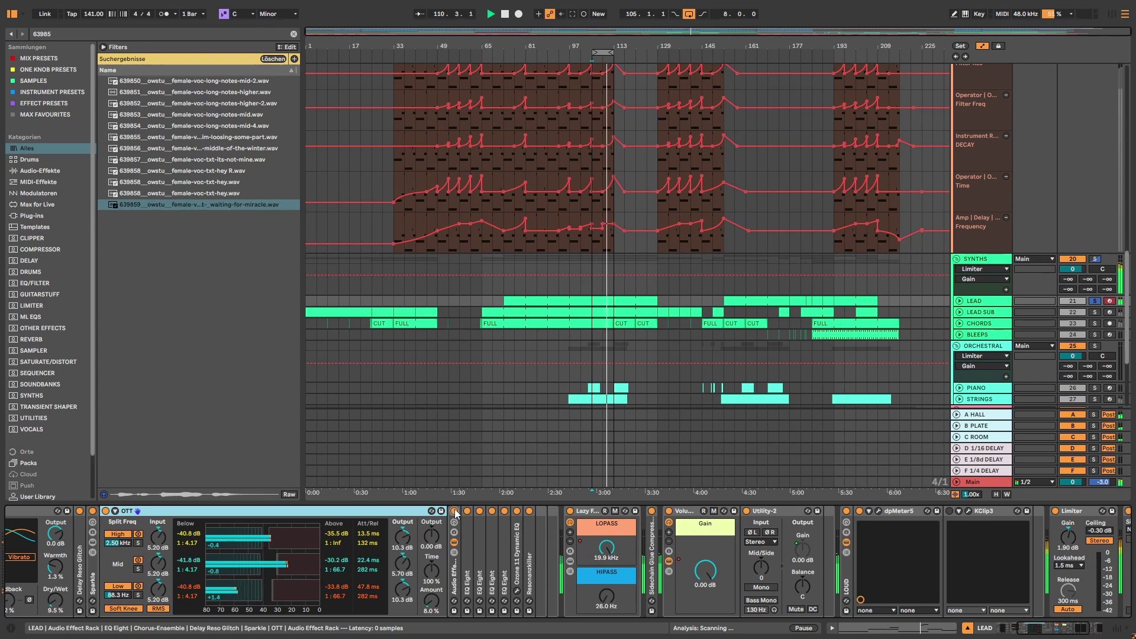
Unfold the four EQ Eight devices after the Audio Effect Rack to examine their curves, and fold them again.
double_click(464, 513)
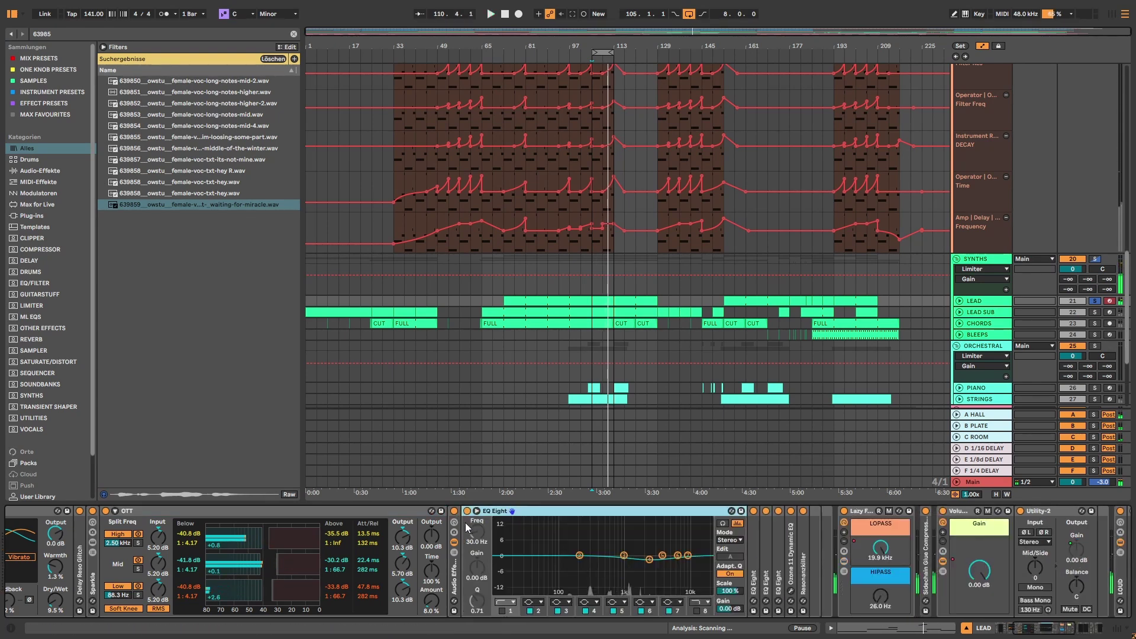
click(752, 548)
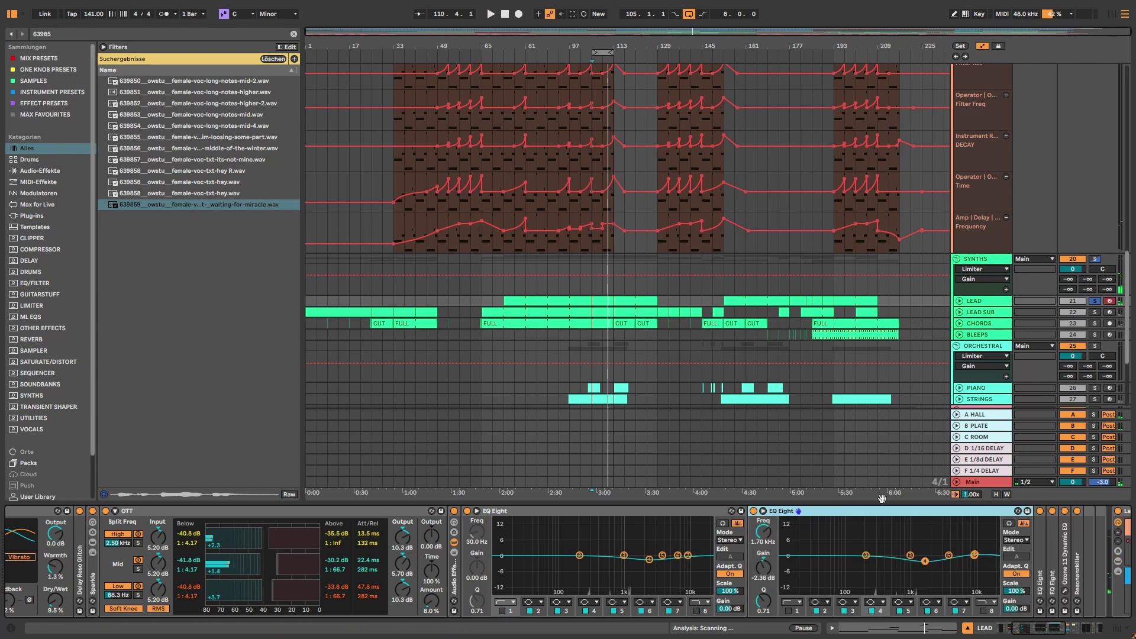
double_click(763, 538)
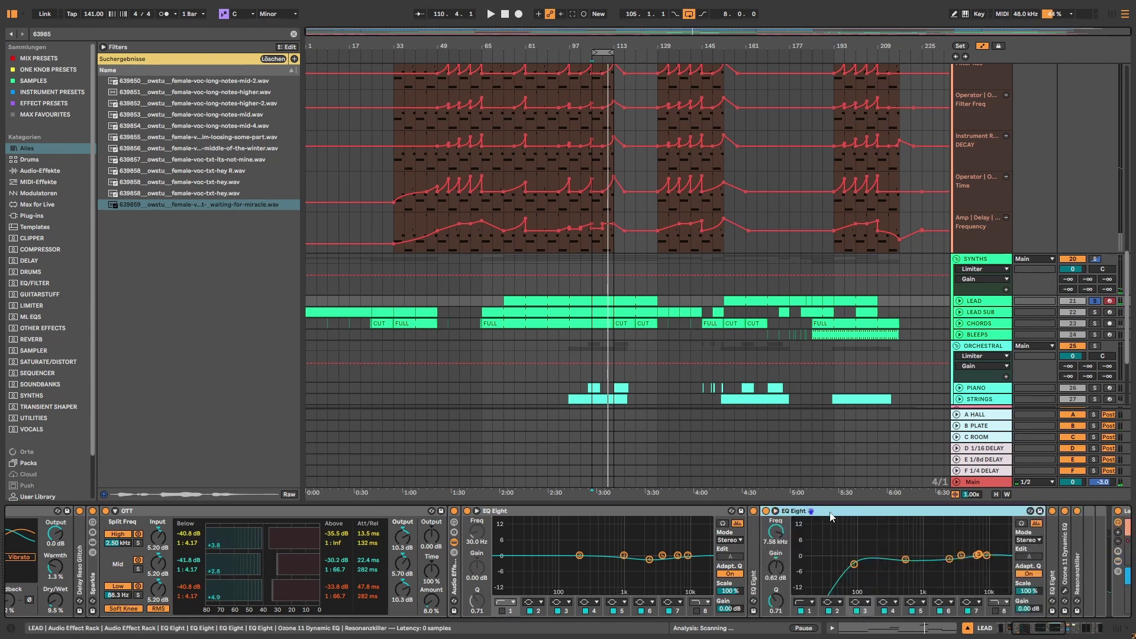
double_click(824, 511)
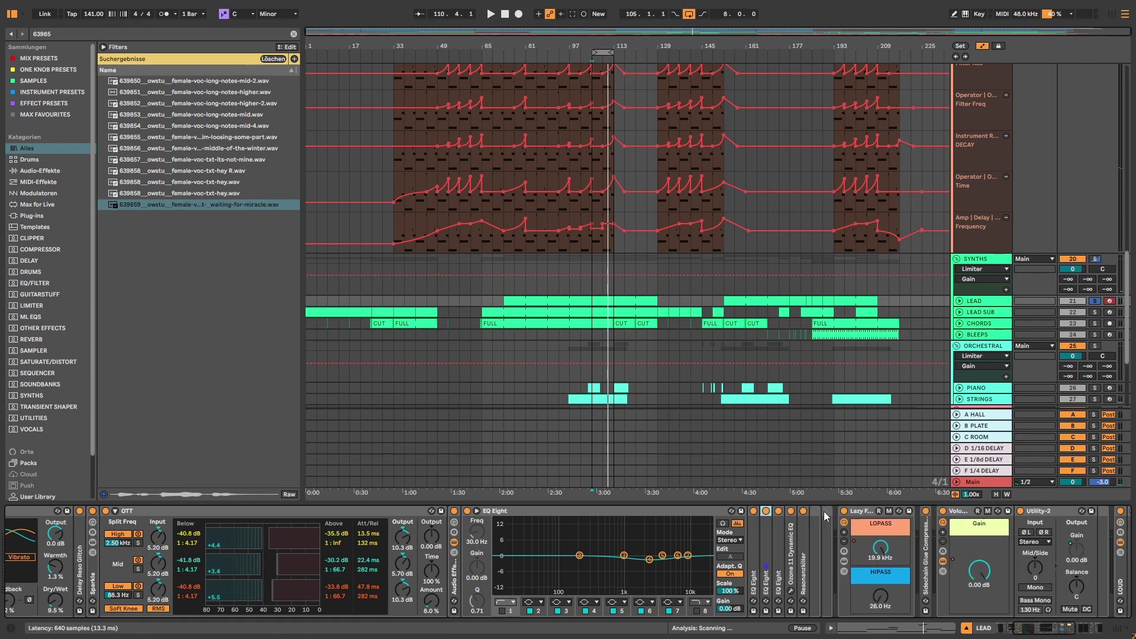
double_click(780, 541)
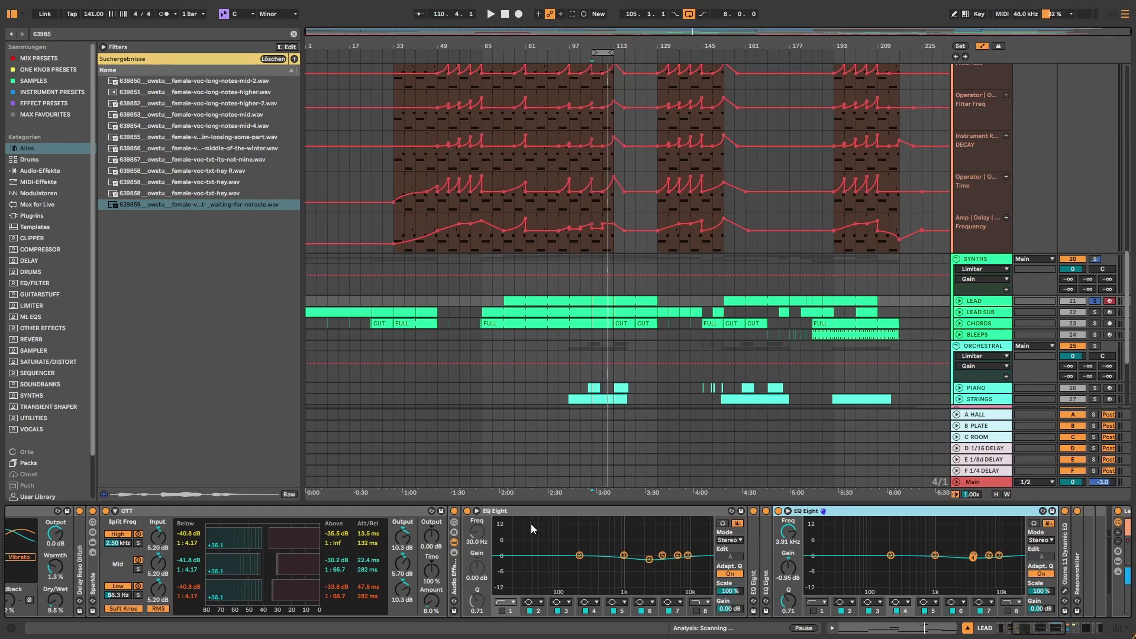
double_click(519, 514)
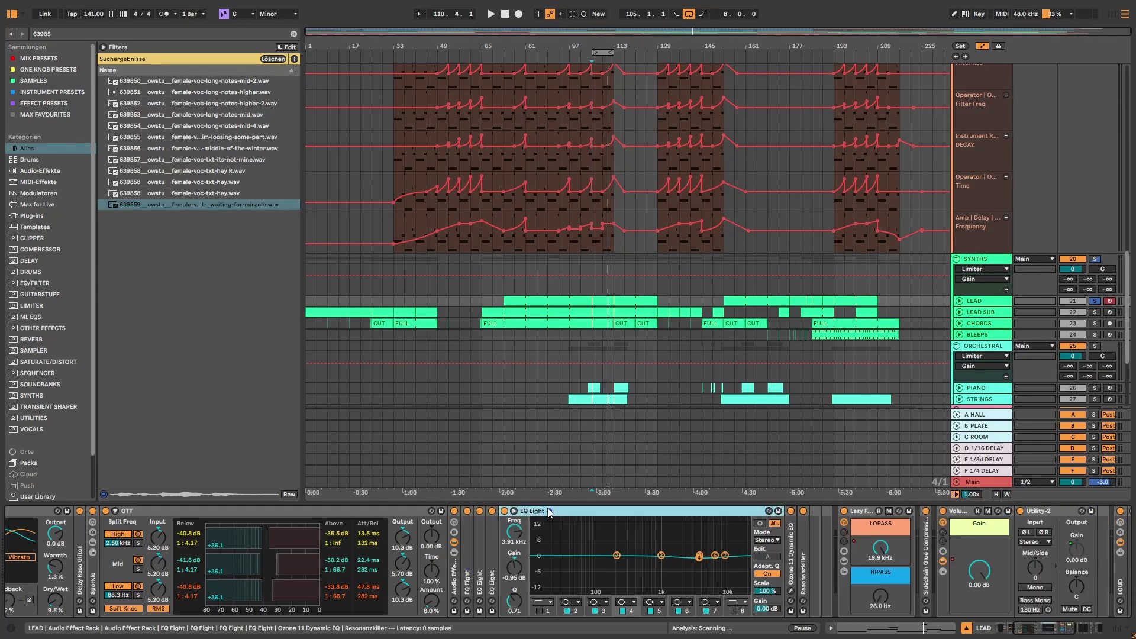
double_click(549, 513)
Open the Ozone 11 Dynamic EQ, solo its Bell band during playback and close the plug-in window.
double_click(545, 510)
click(536, 512)
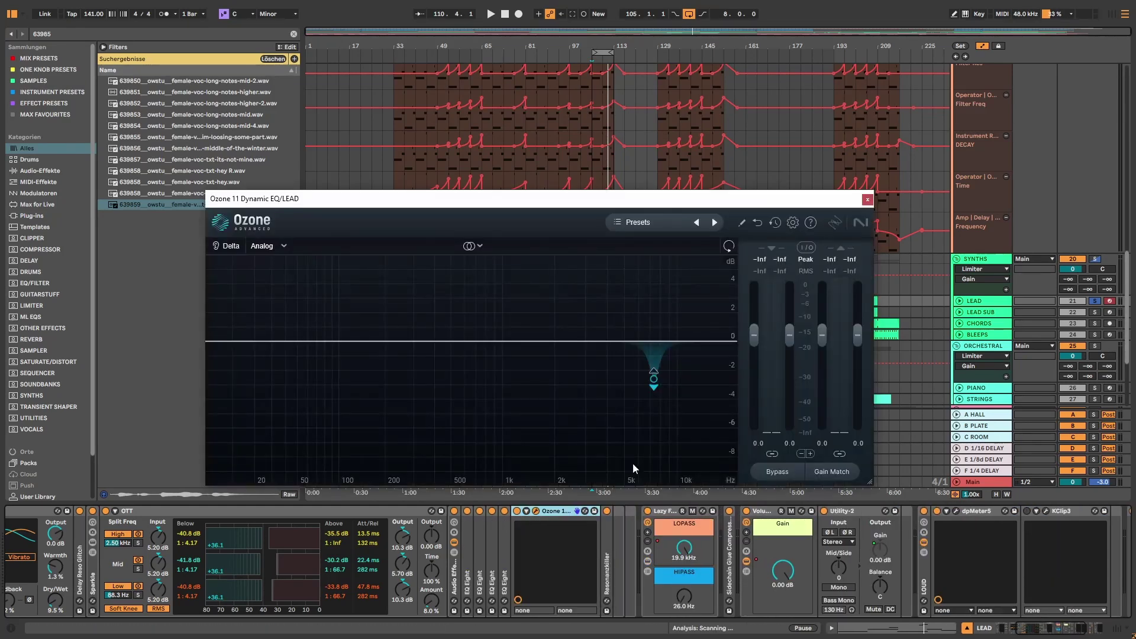
click(657, 382)
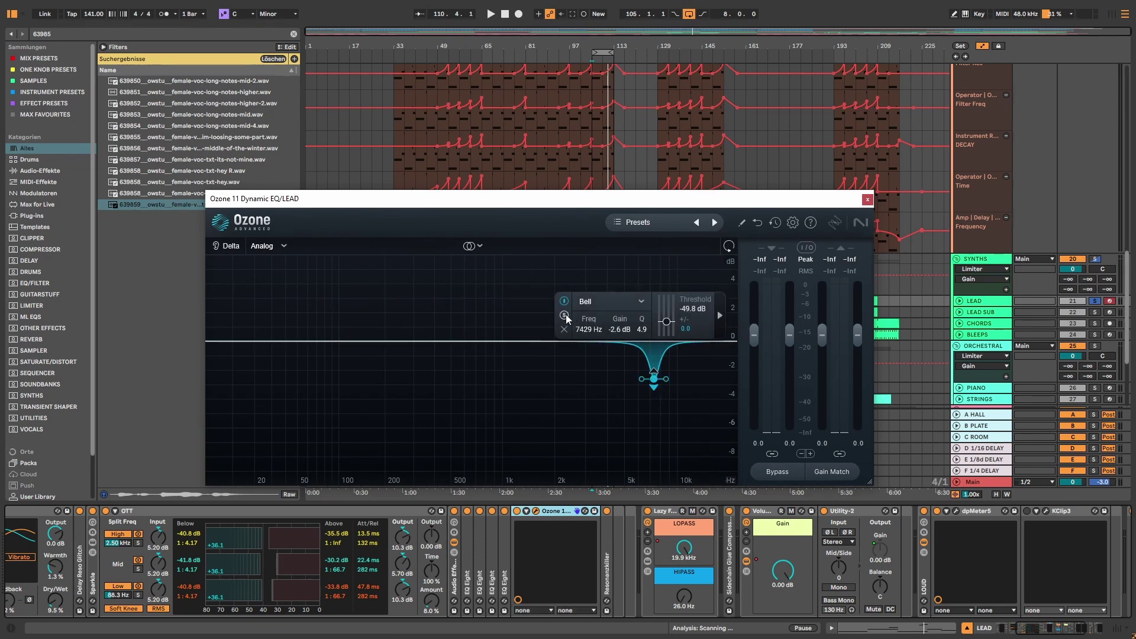
key(space)
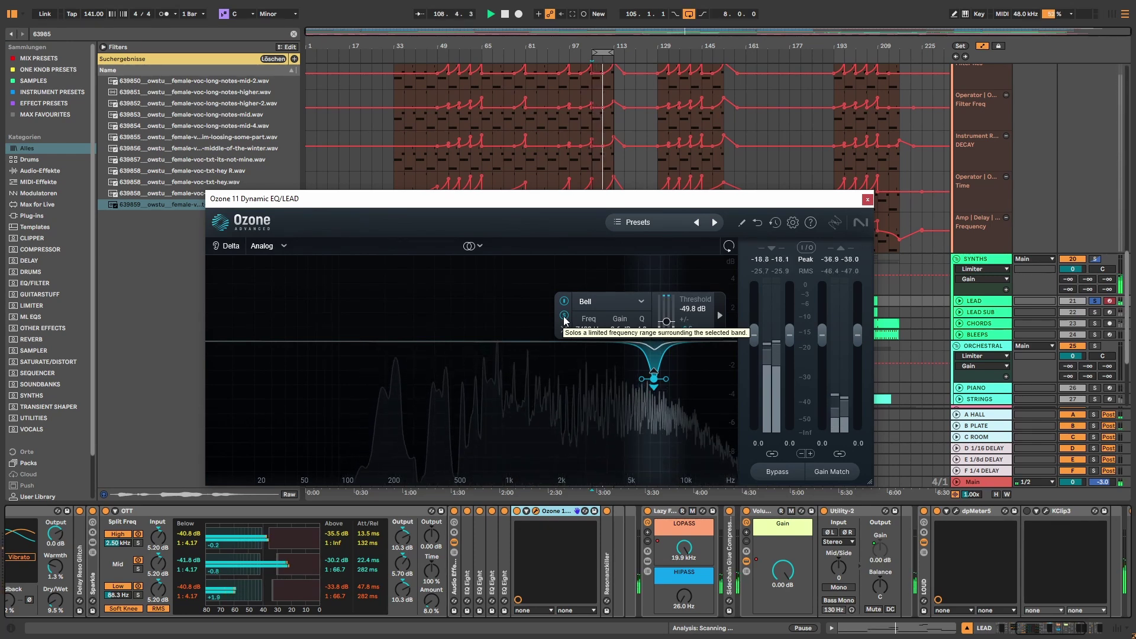
click(564, 317)
click(576, 510)
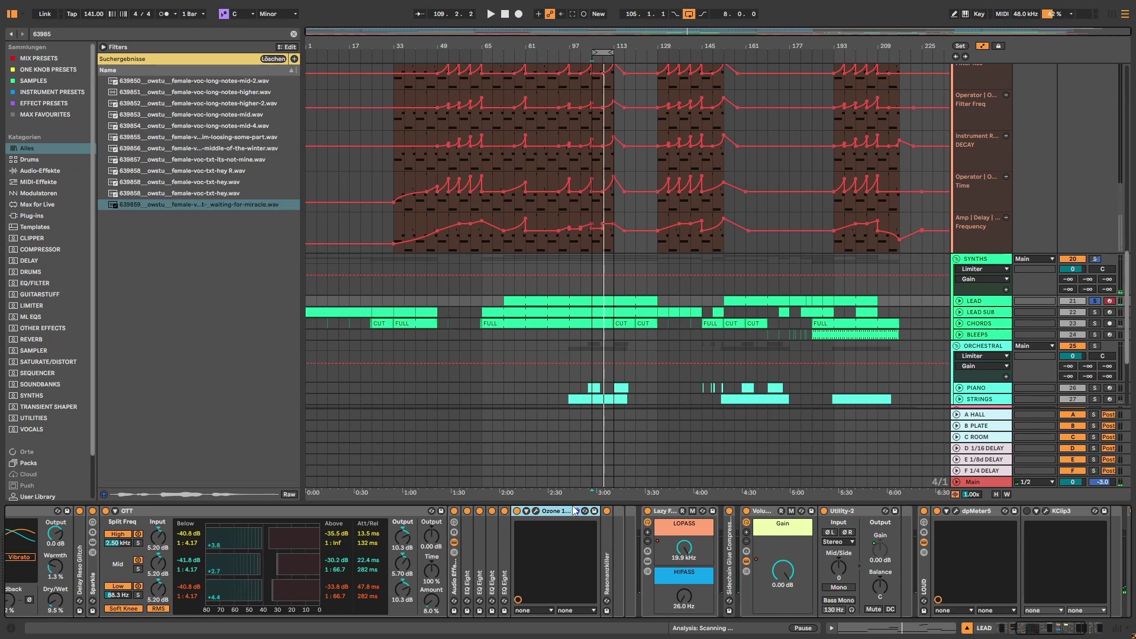
Unfold Resonanzkiller, play the LEAD through it and show its narrow cut in the enlarged curve display.
double_click(606, 539)
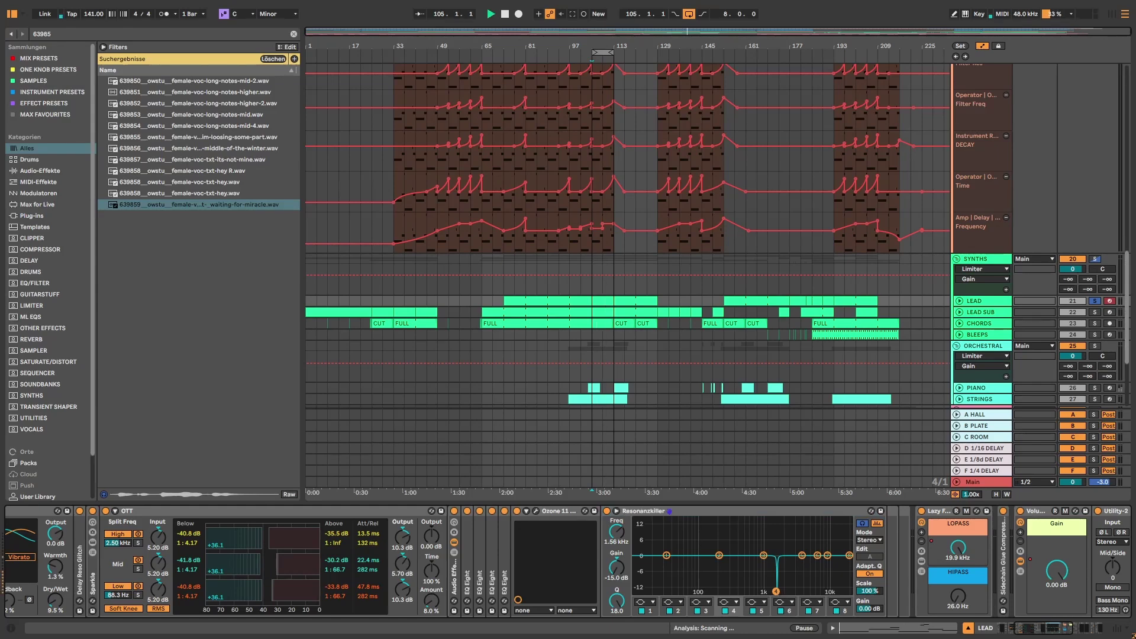
key(space)
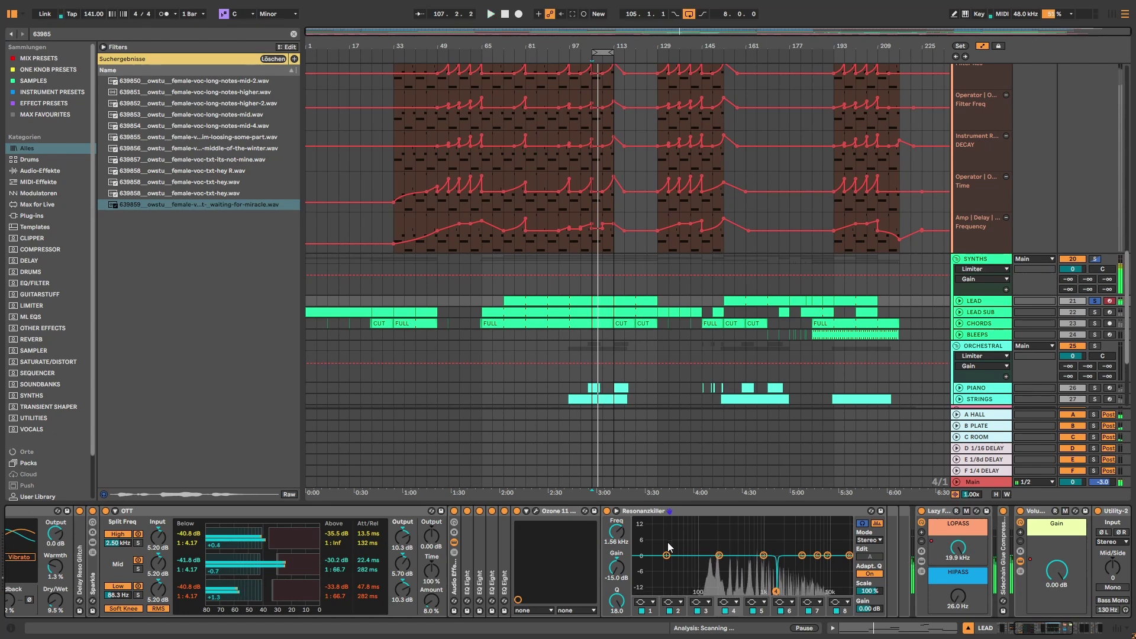
click(640, 512)
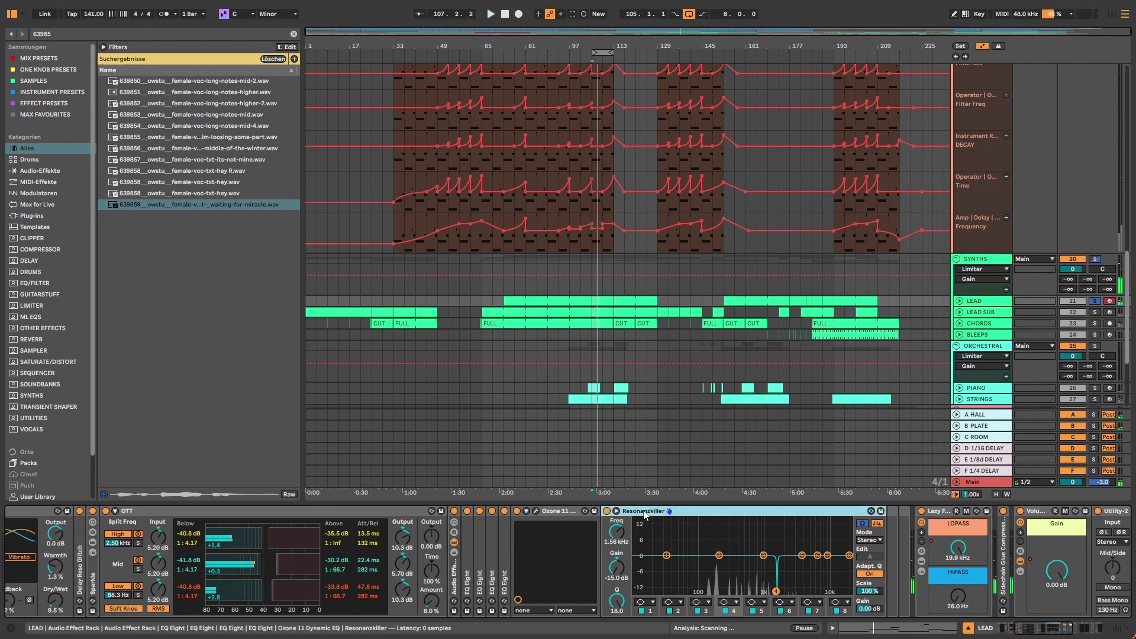
click(617, 511)
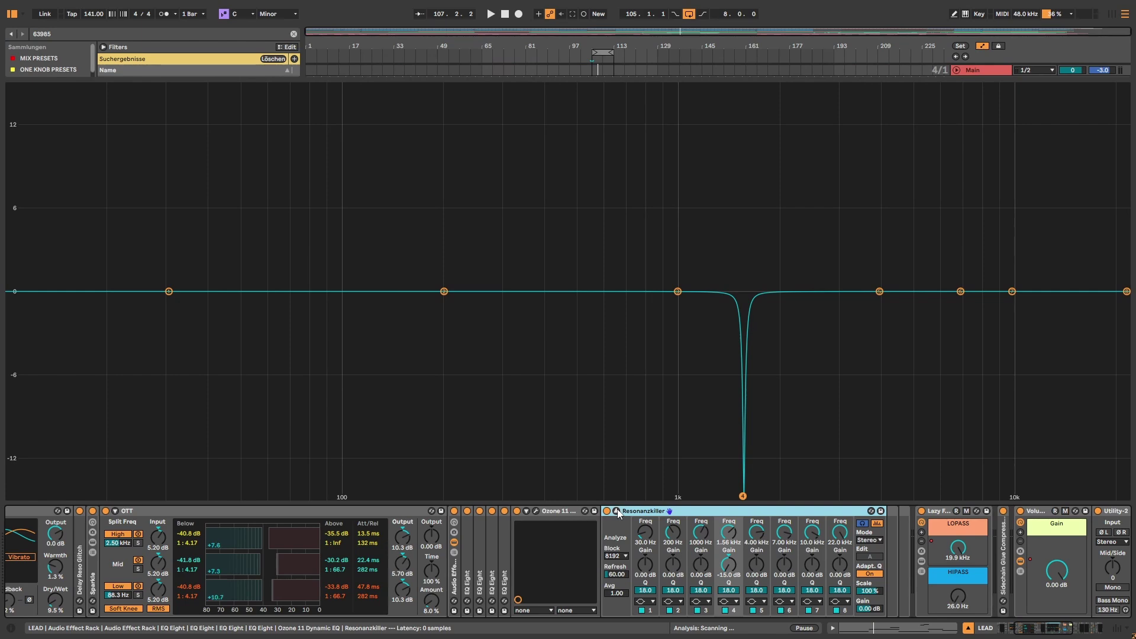
click(617, 512)
click(617, 512)
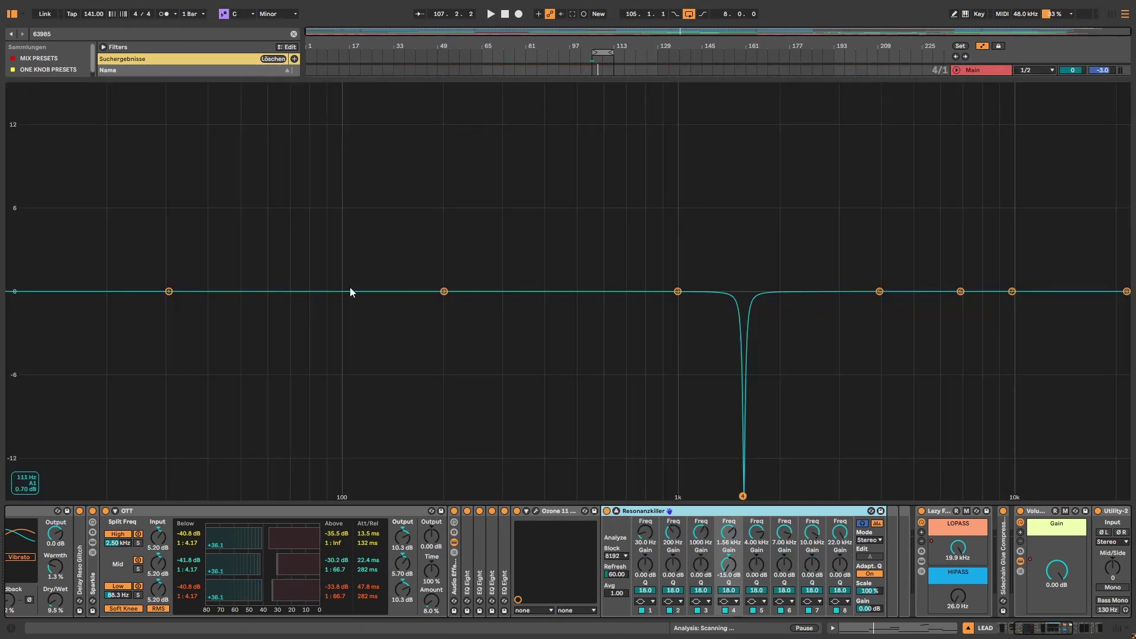
Try a narrow cut with Resonanzkiller's second band, leave the band at 135 Hz and 0 dB, and close the enlarged display.
drag(444, 291, 387, 496)
key(space)
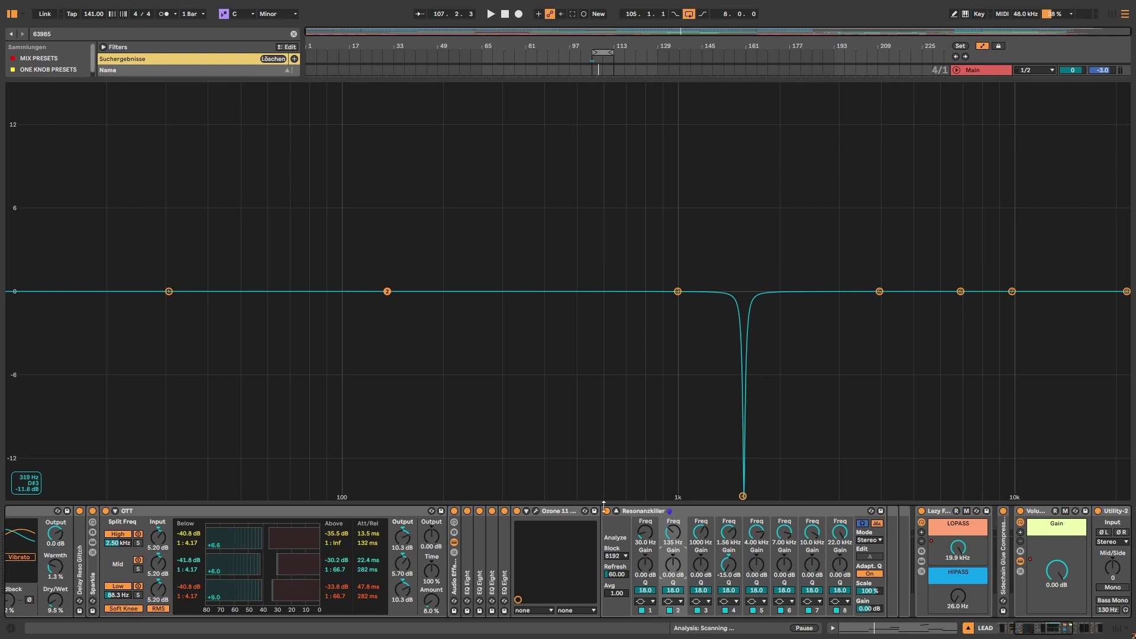
click(656, 517)
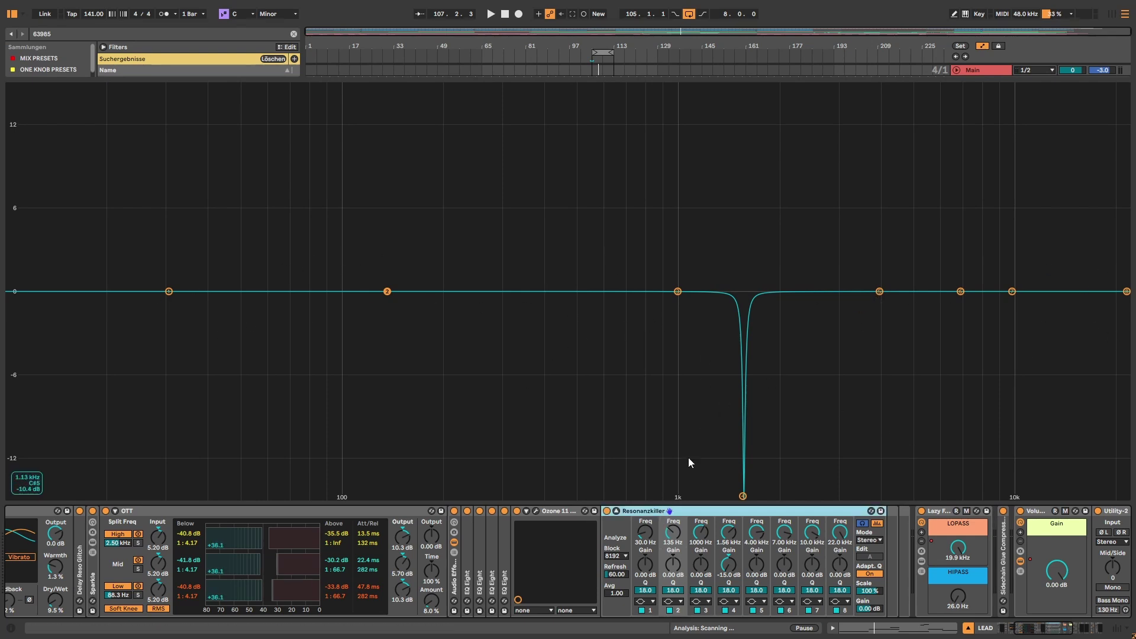
click(616, 511)
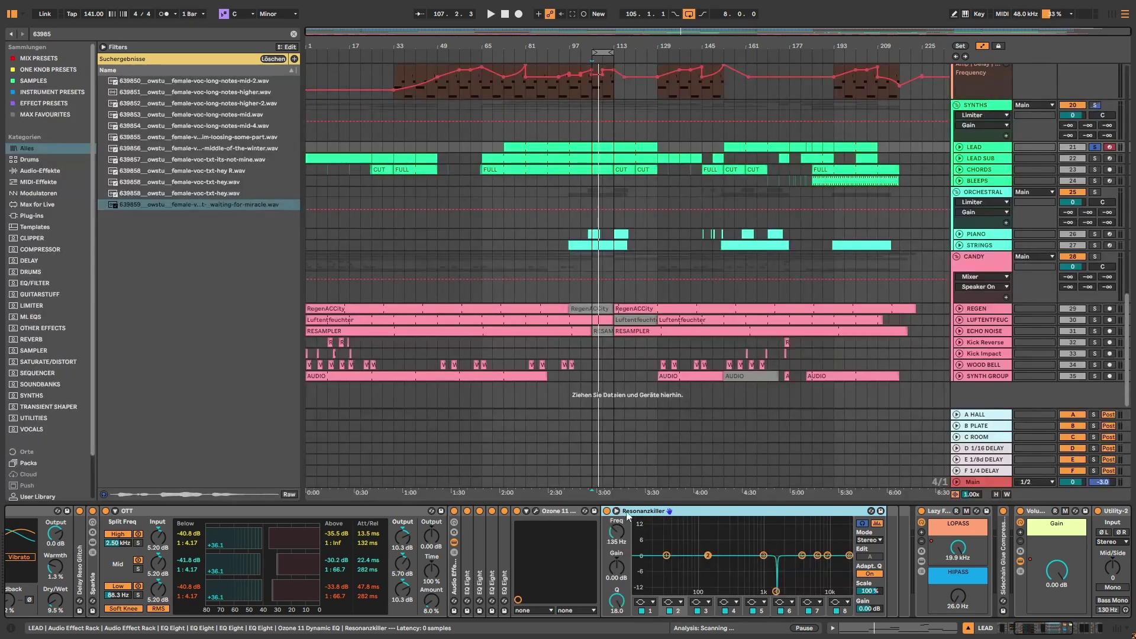
Fold Resonanzkiller and Ozone 11 Dynamic EQ, then inspect the Lazy Filter and Sidechain Glue Compressor.
double_click(631, 512)
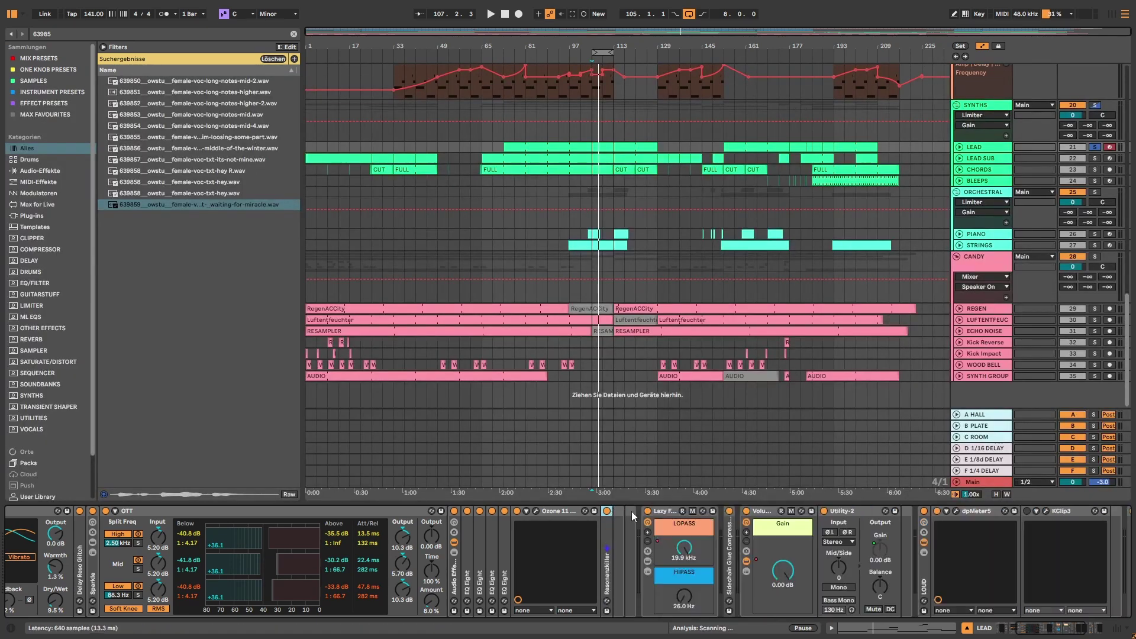
double_click(554, 513)
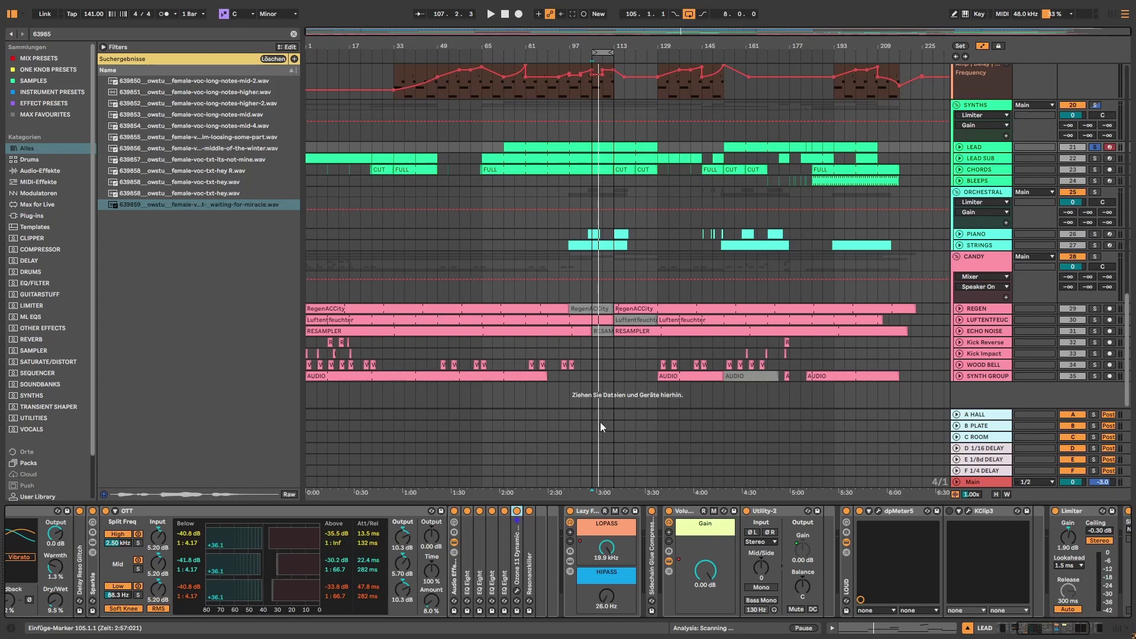
click(582, 510)
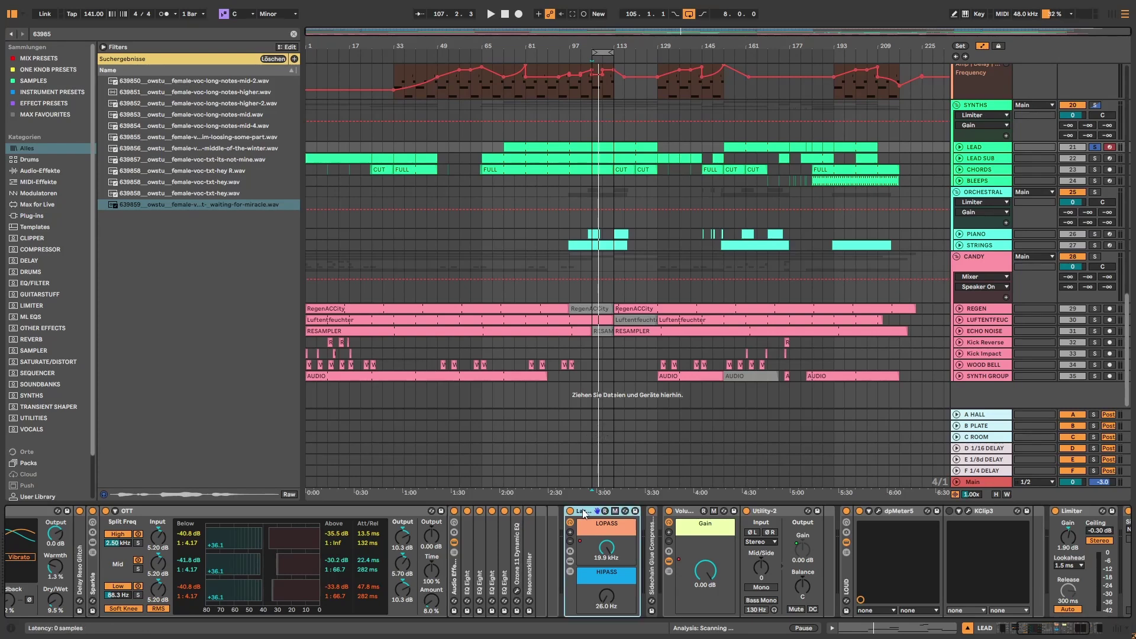
double_click(652, 529)
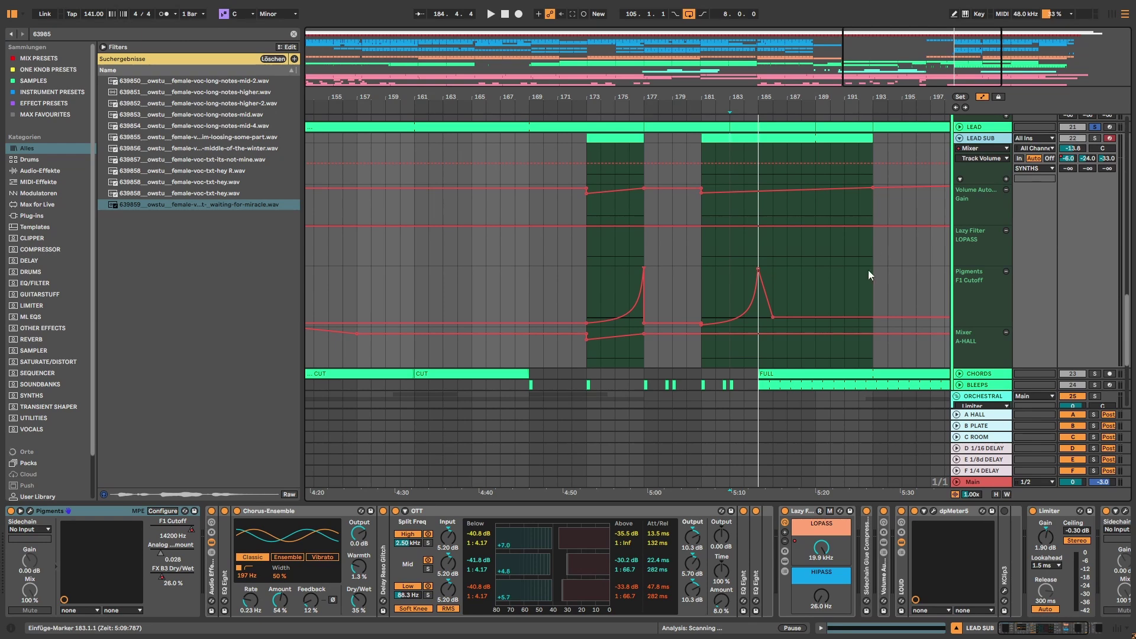
Select the first EQ Eight after OTT on LEAD SUB, and select that track's clip from bar 181 to 193.
click(747, 563)
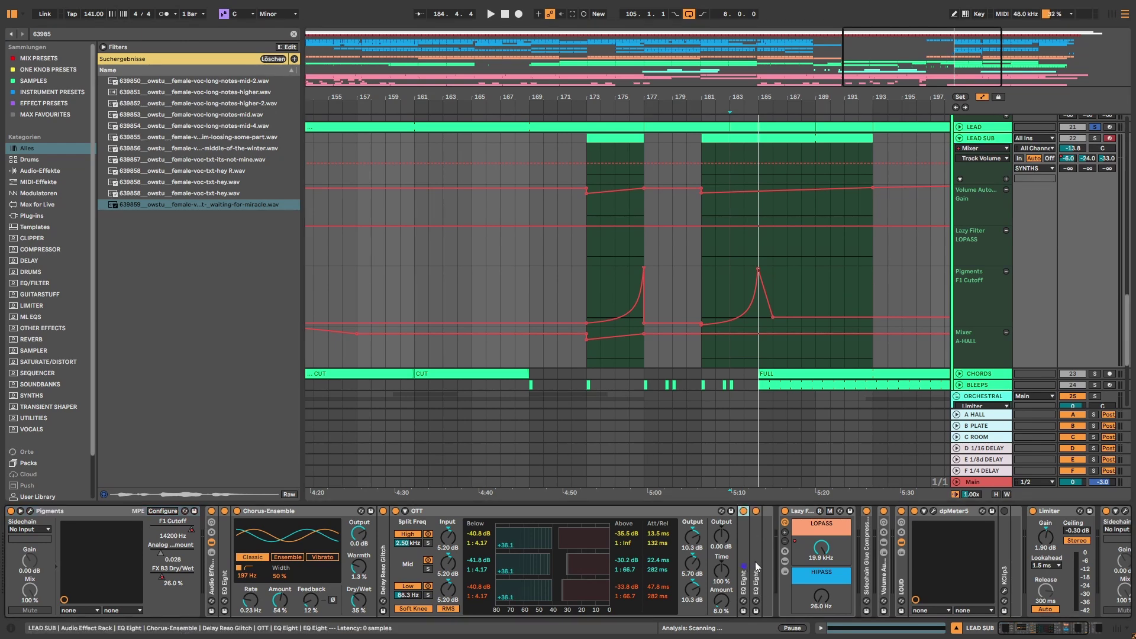
click(784, 137)
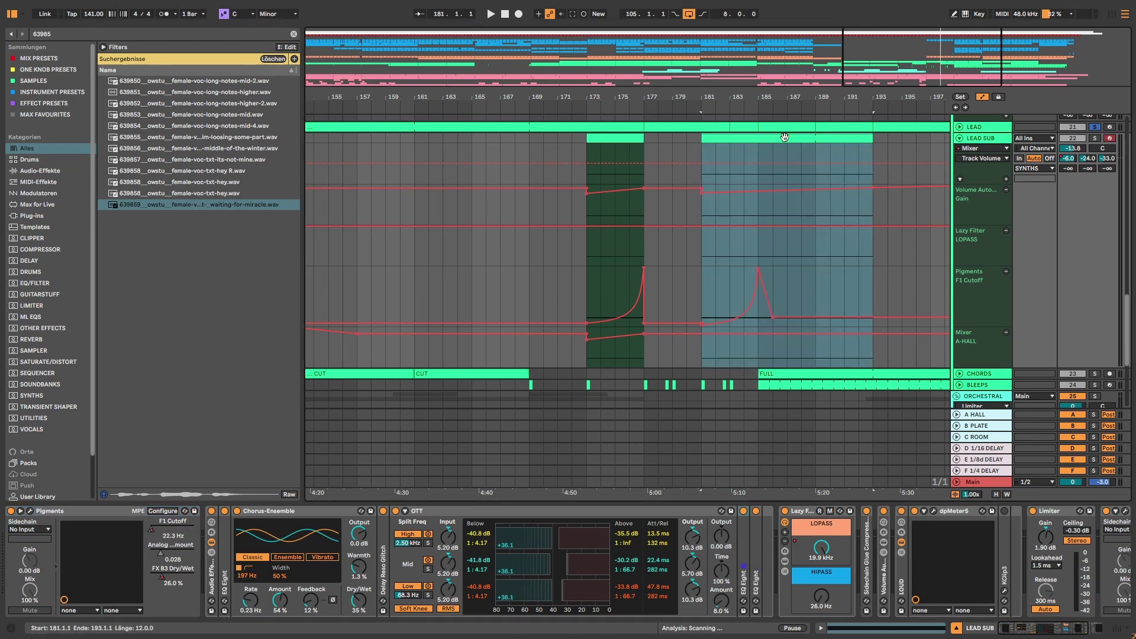
Play the section from bar 181 while toggling the solos of LEAD SUB and LEAD to compare how the two layers sound.
double_click(774, 129)
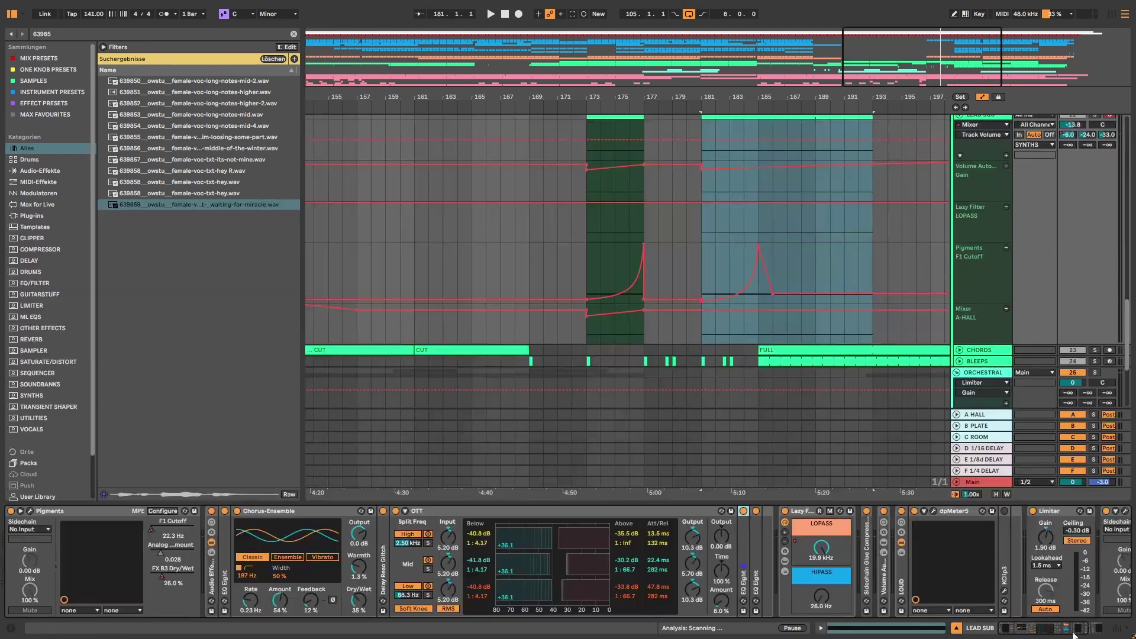
click(1030, 633)
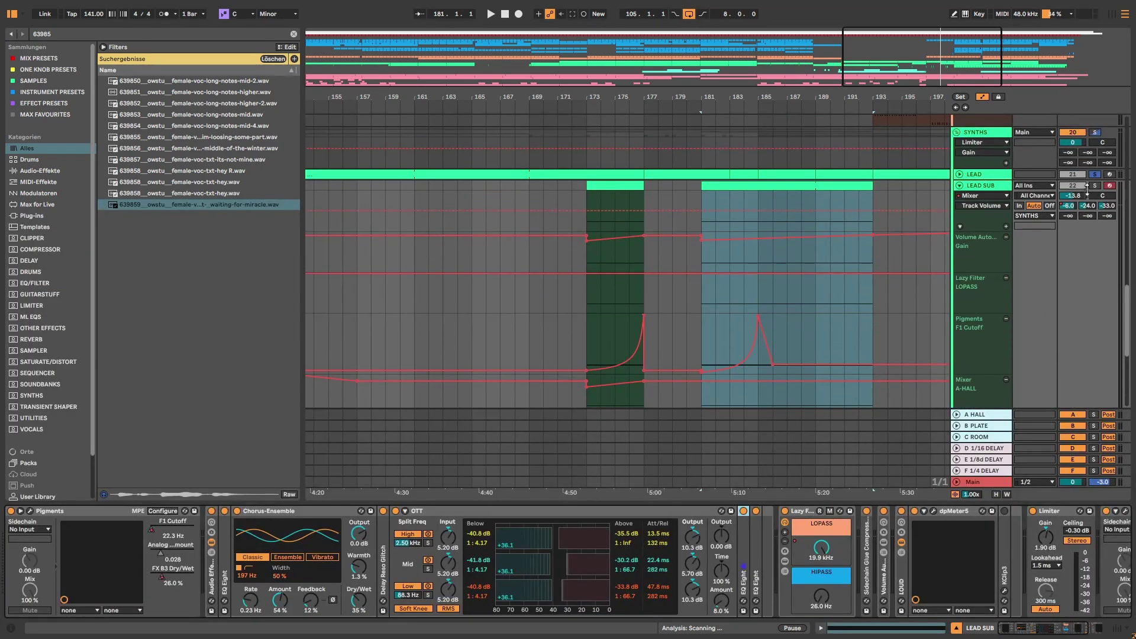
key(space)
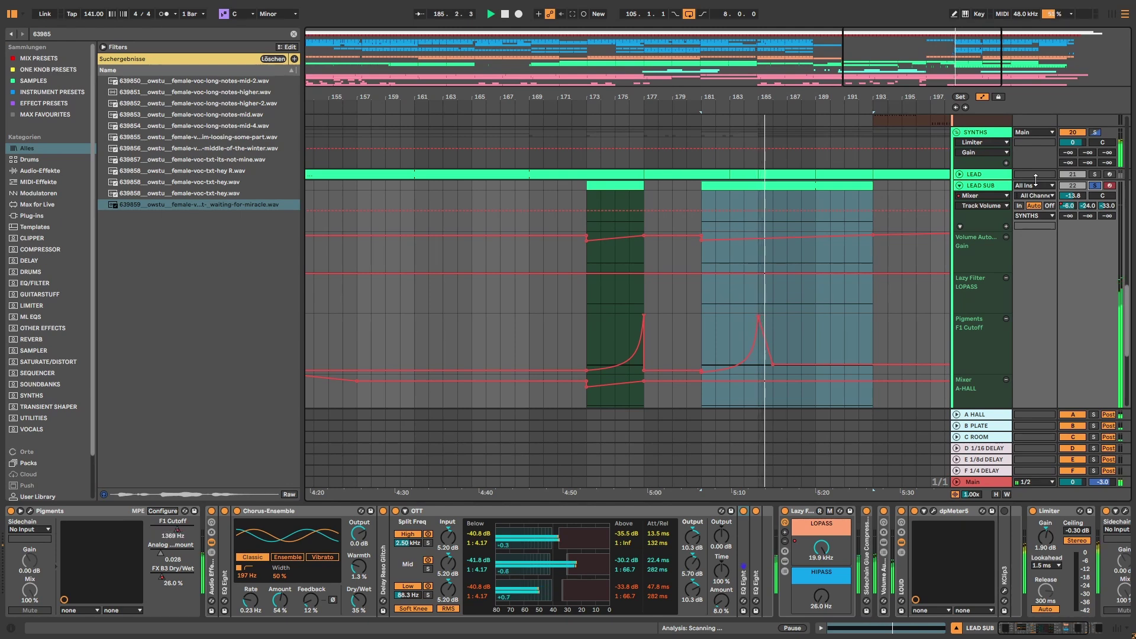
click(1095, 175)
key(space)
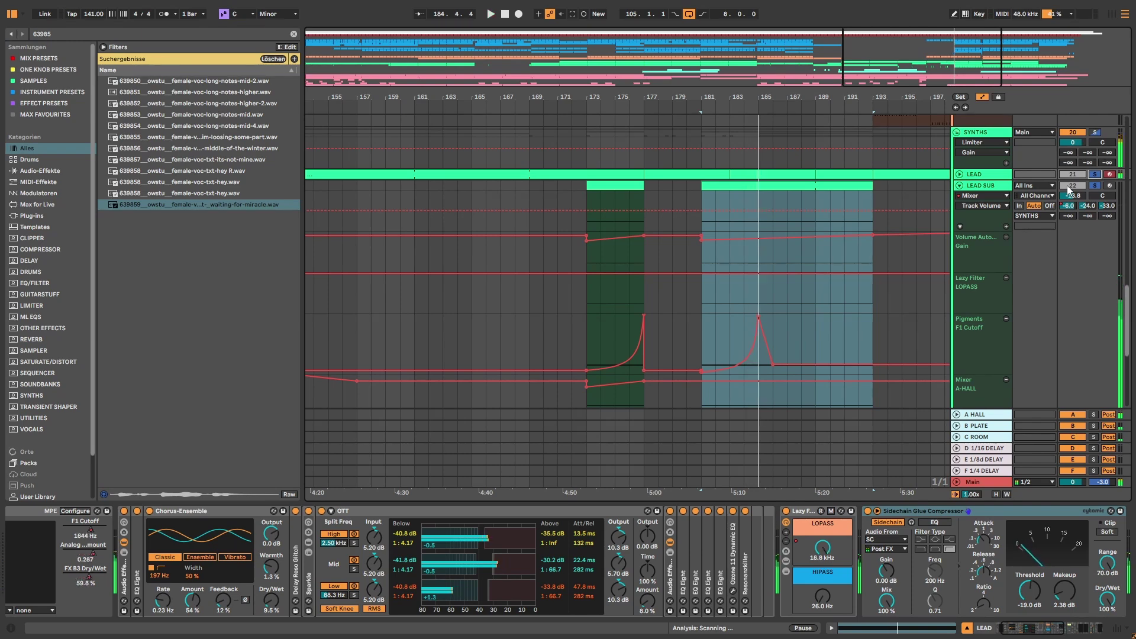
key(space)
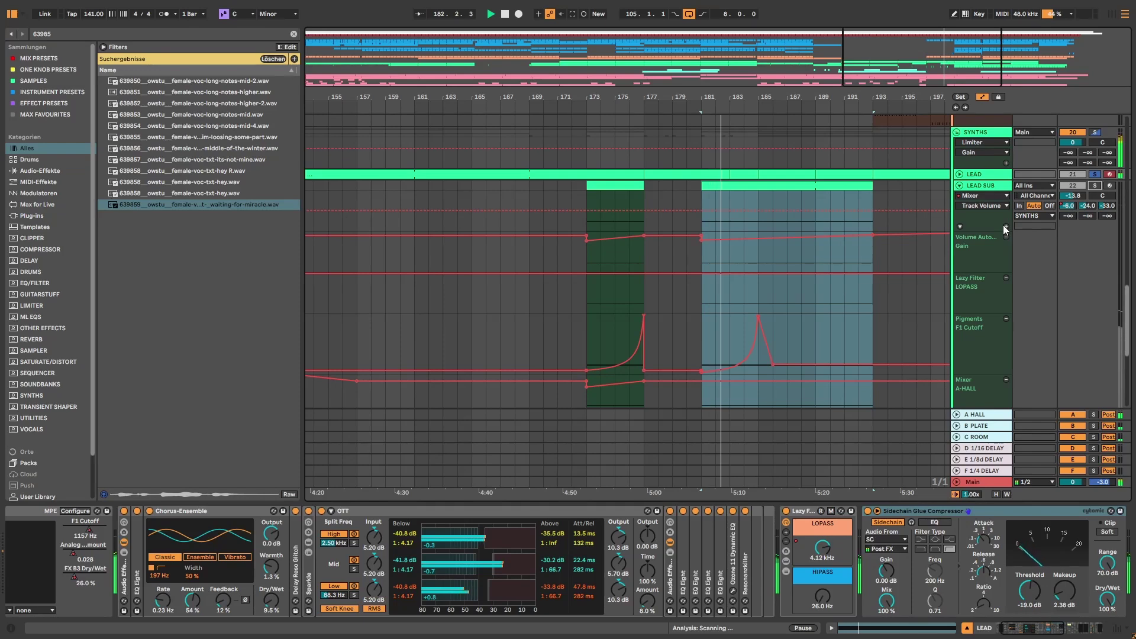
click(1094, 187)
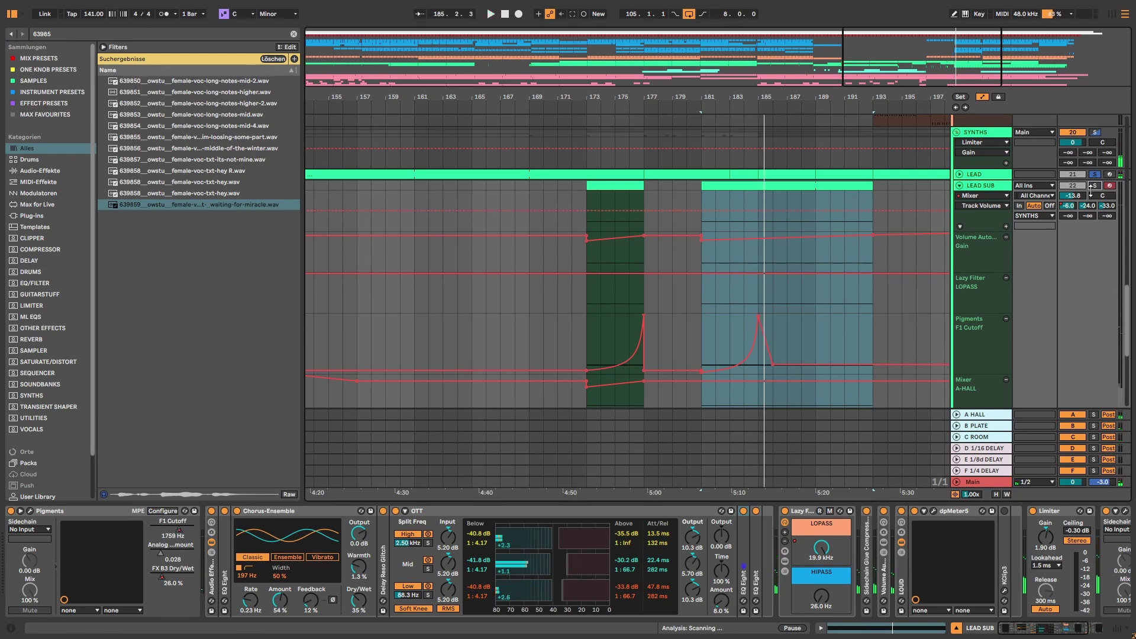
Fold the OTT and Chorus-Ensemble devices in the LEAD SUB chain.
scroll(894, 222, down, 3)
scroll(899, 219, up, 3)
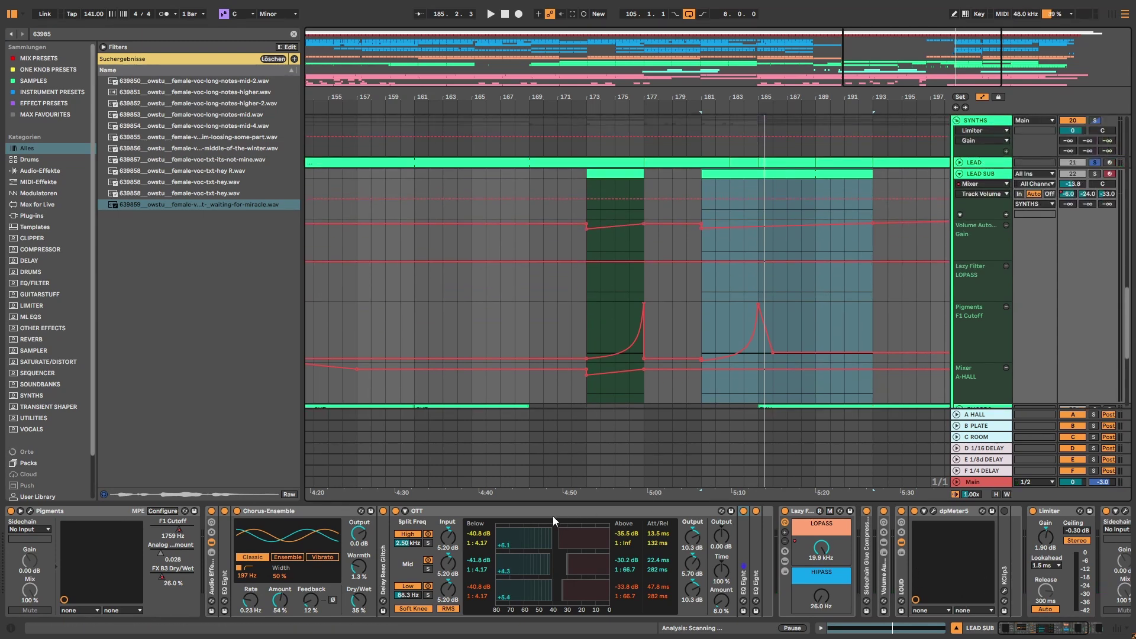
double_click(533, 510)
double_click(317, 513)
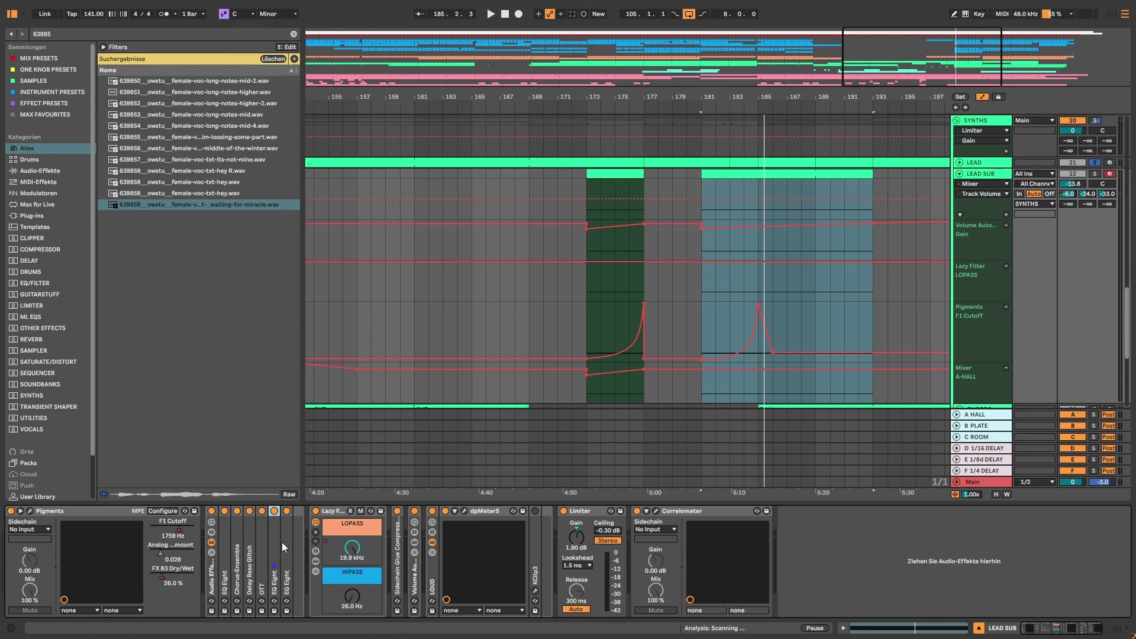
Unfold and solo the CHORDS track, and play its FULL clip looped from bar 185 to 193.
scroll(687, 226, down, 5)
click(961, 258)
click(1095, 255)
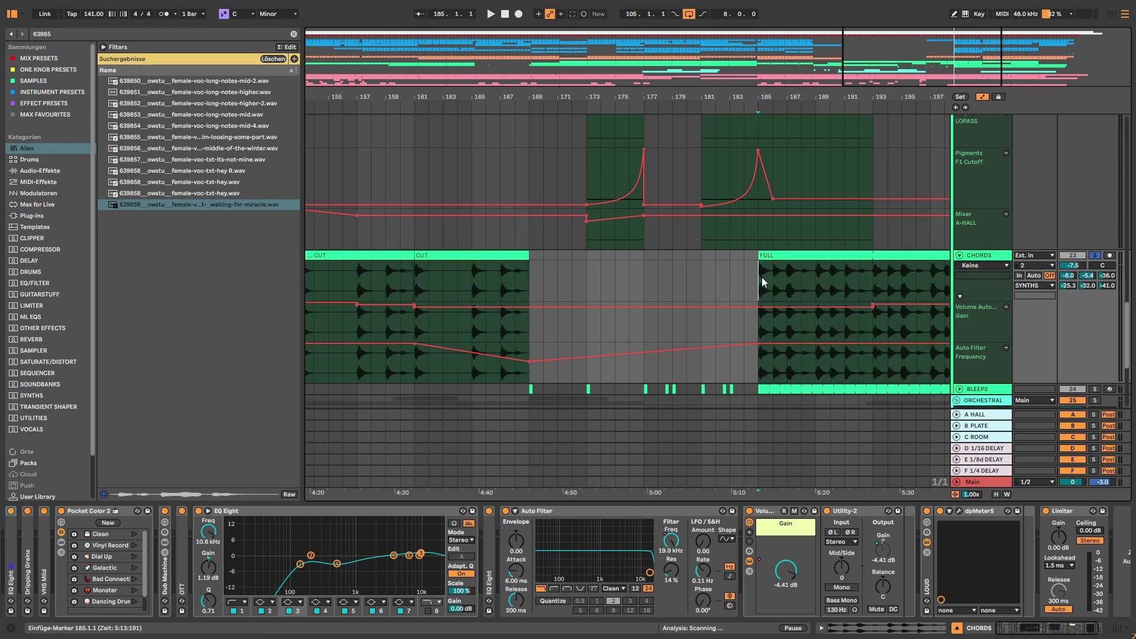
drag(873, 278, 763, 362)
key(space)
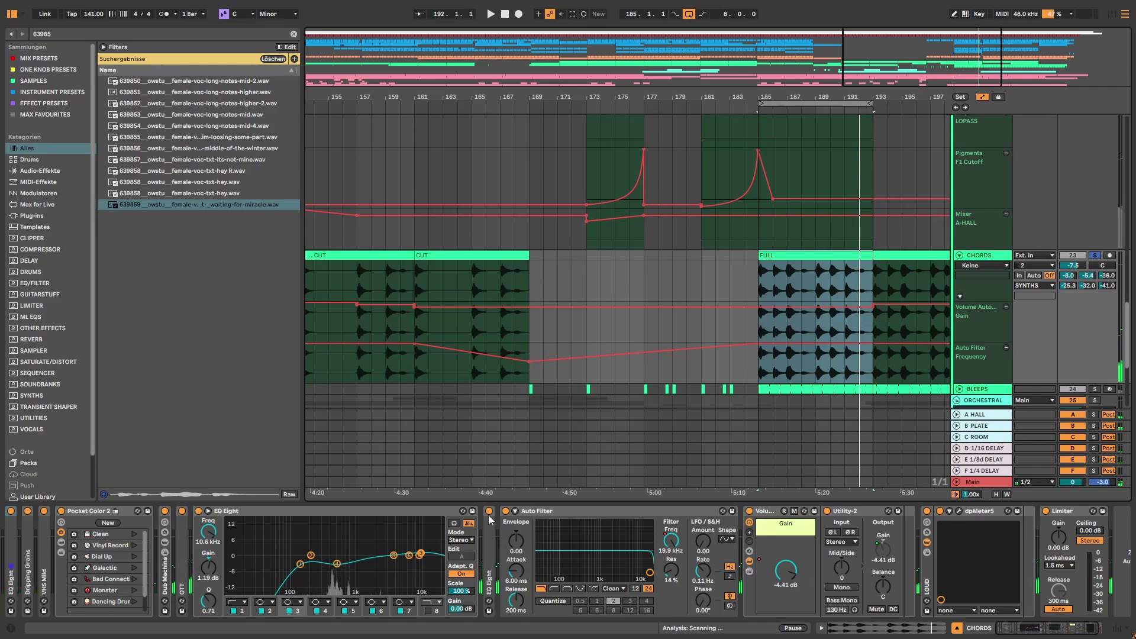
Group the CHORDS devices from the first EQ Eight through the EQ Eight after OTT into an Audio Effect Rack, and switch the rack off.
click(337, 517)
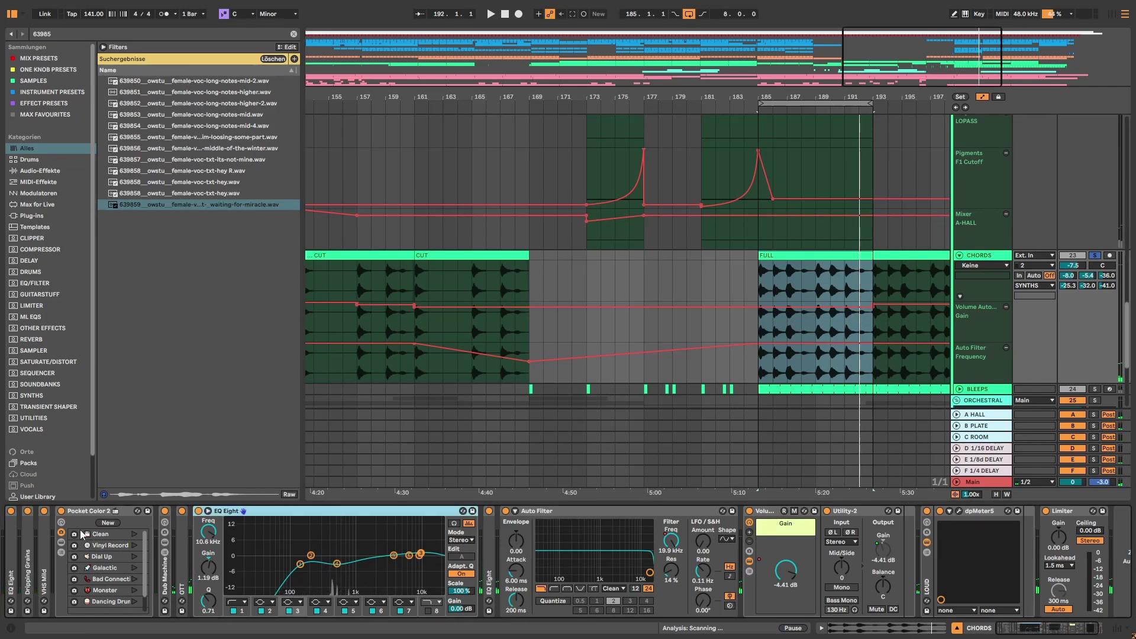
shift+click(8, 561)
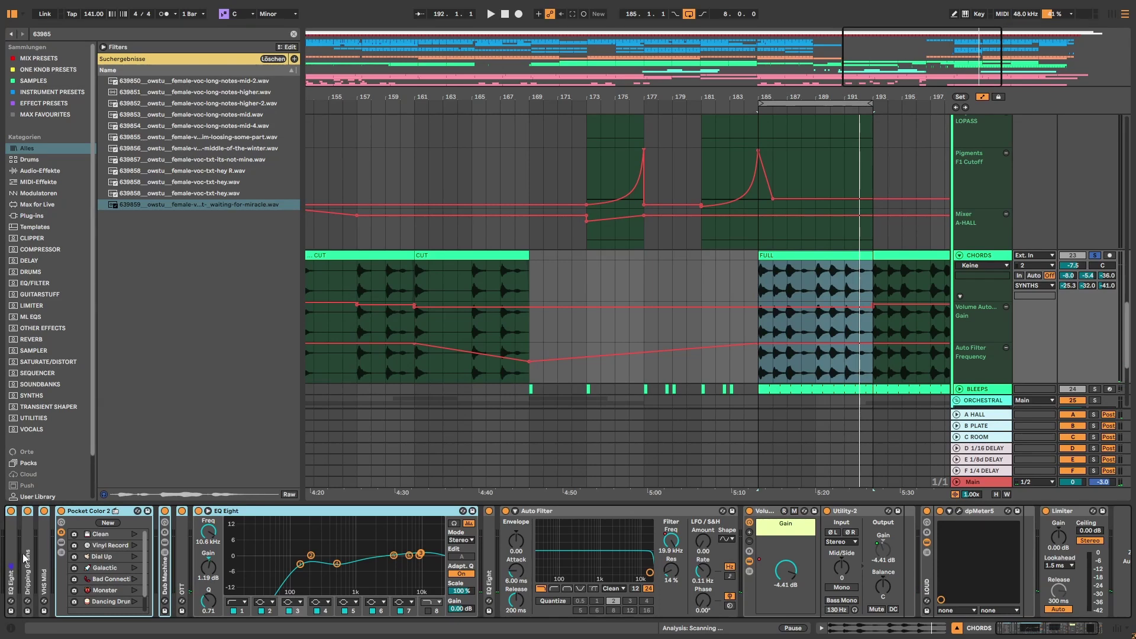
key(ctrl+g)
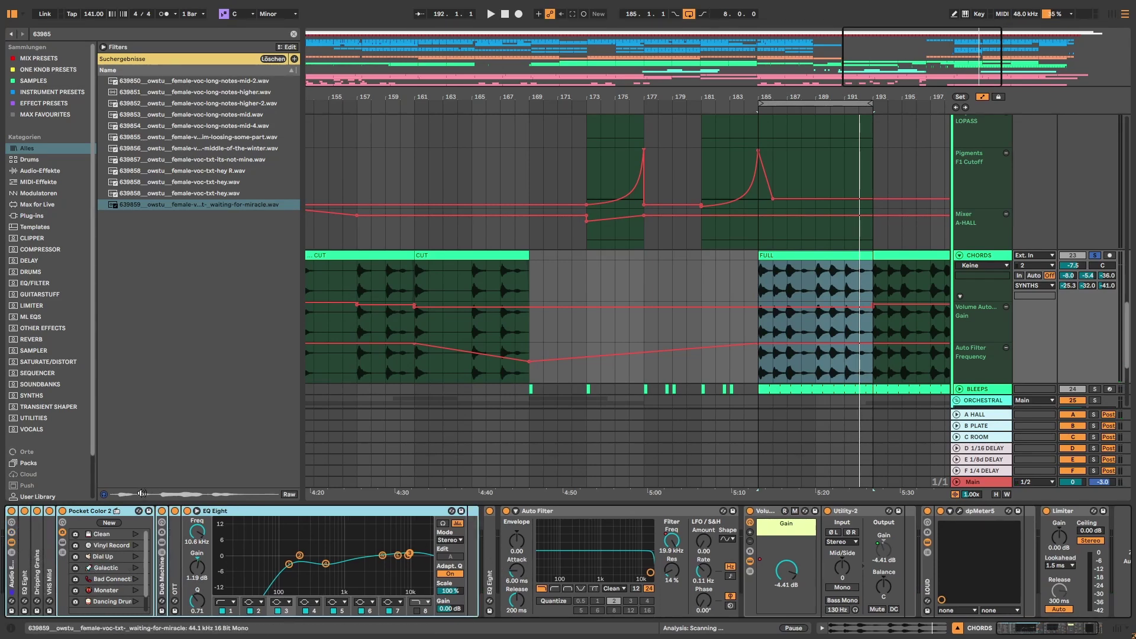
click(12, 511)
Play the unprocessed FULL clip and set its pitch to +12 semitones.
key(space)
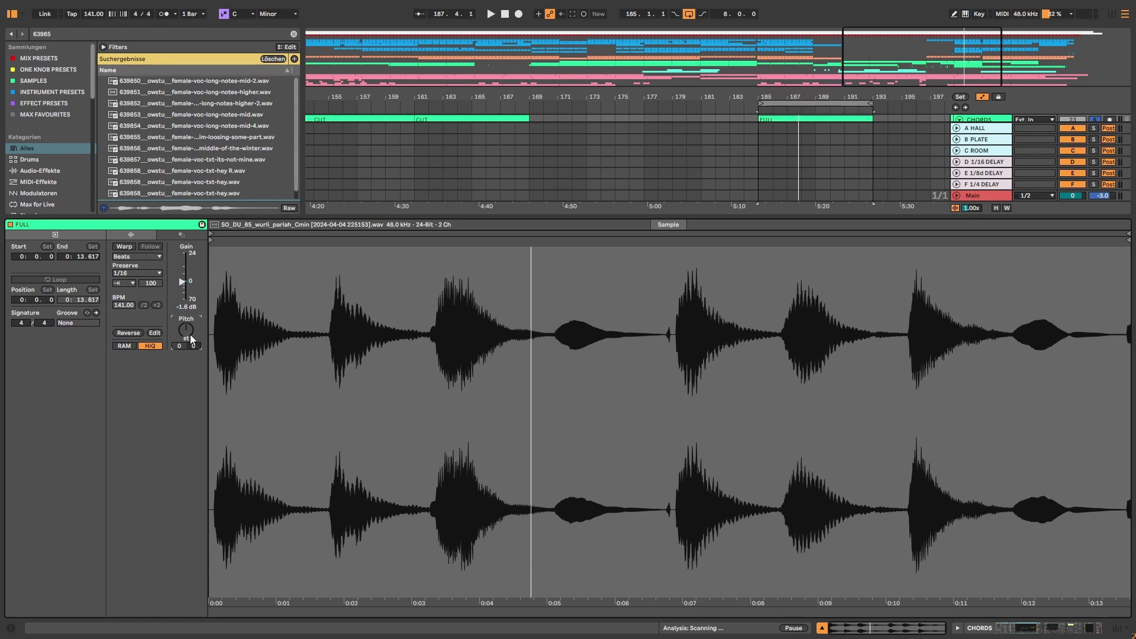
key(space)
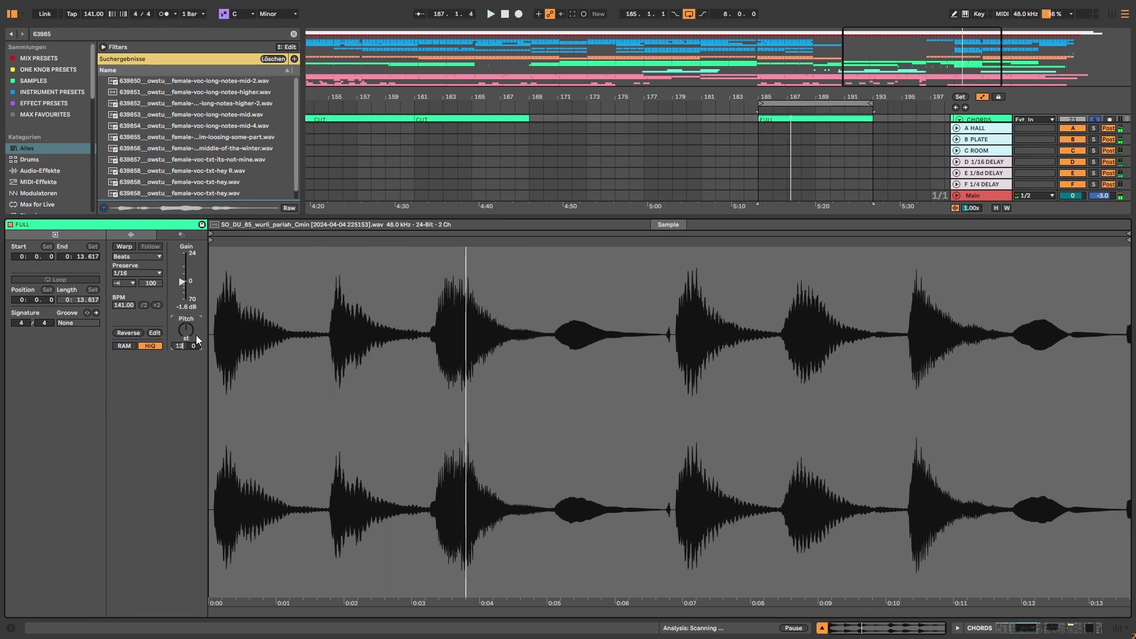
key(Return)
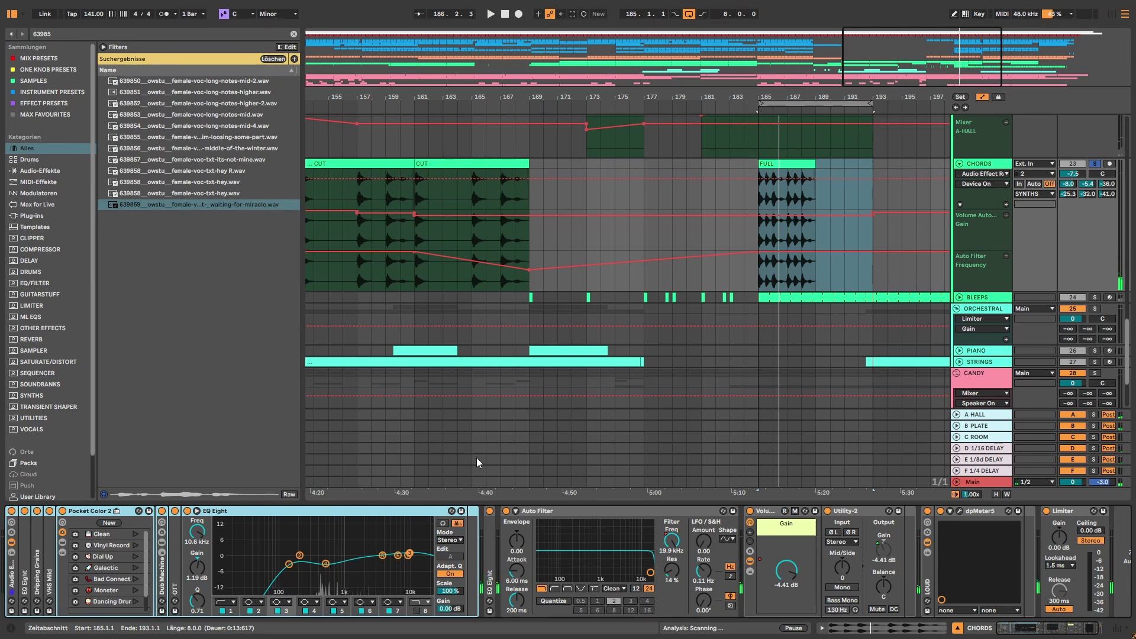
Switch on only the first EQ Eight in the CHORDS rack, play the chords through it, and unfold Dripping Grains.
click(649, 327)
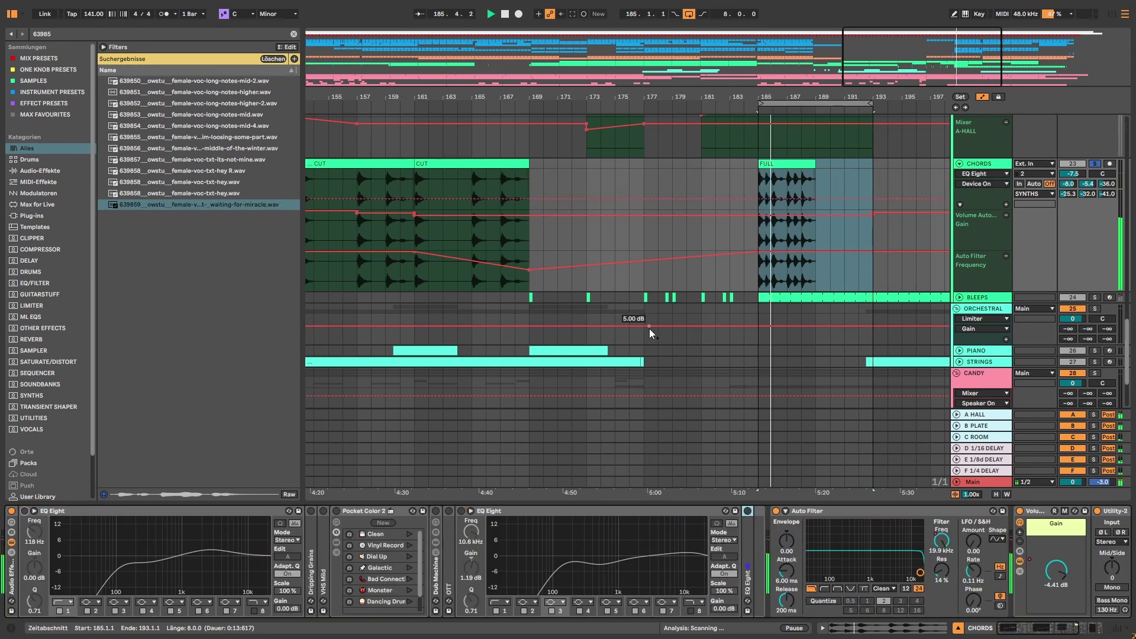
click(24, 512)
key(space)
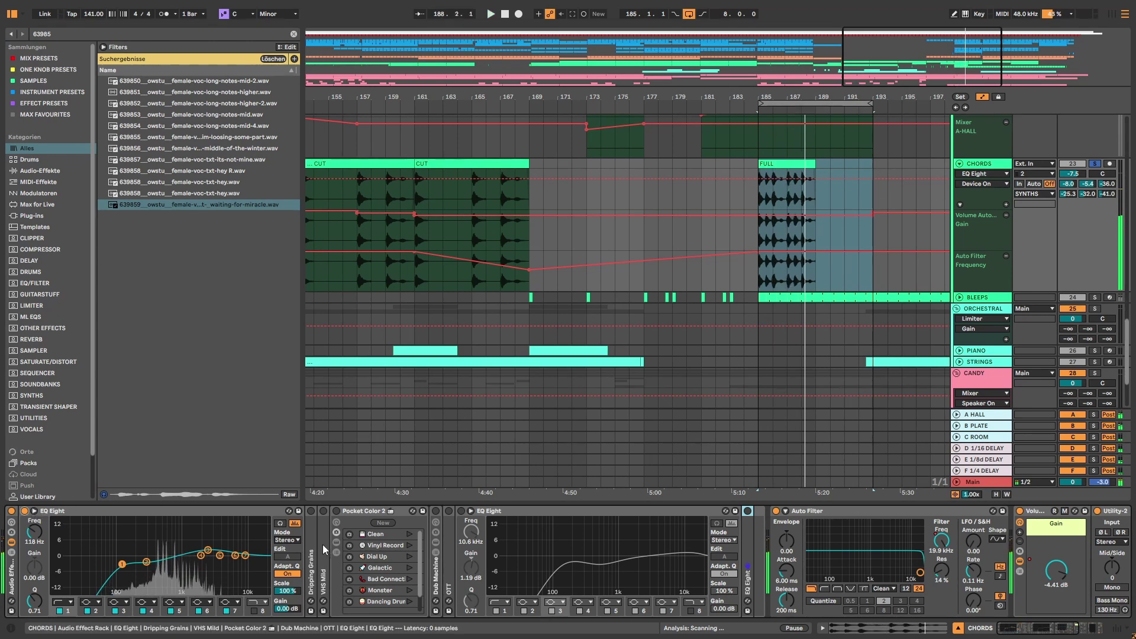
double_click(311, 531)
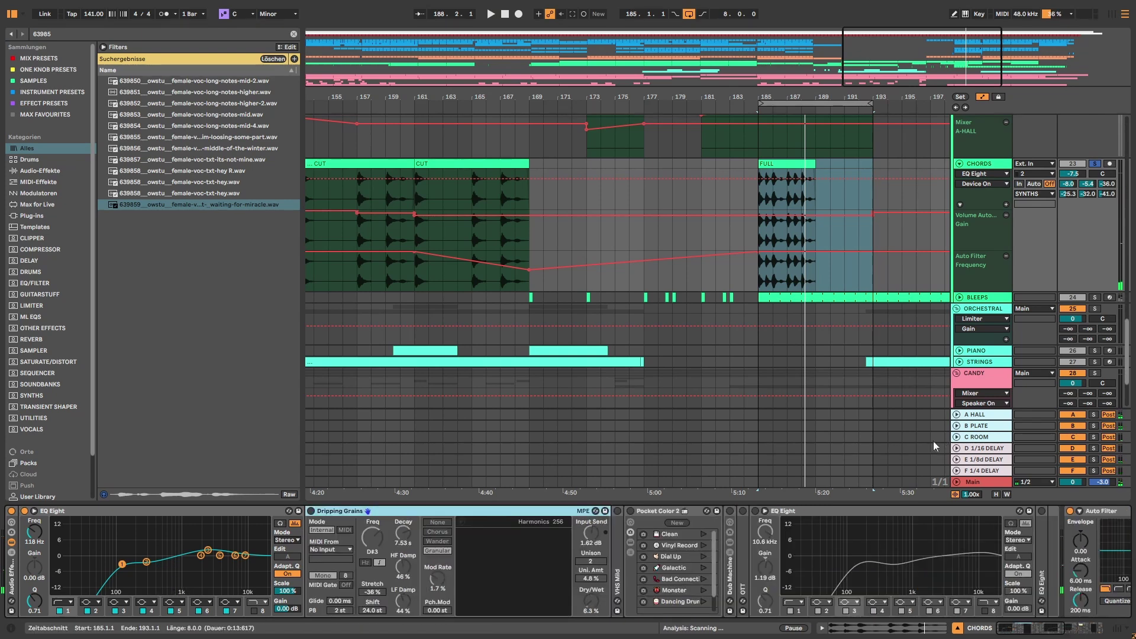
Turn on Warp for the FULL clip using its previous warp markers, play it, and undo the last two edits.
key(space)
click(927, 629)
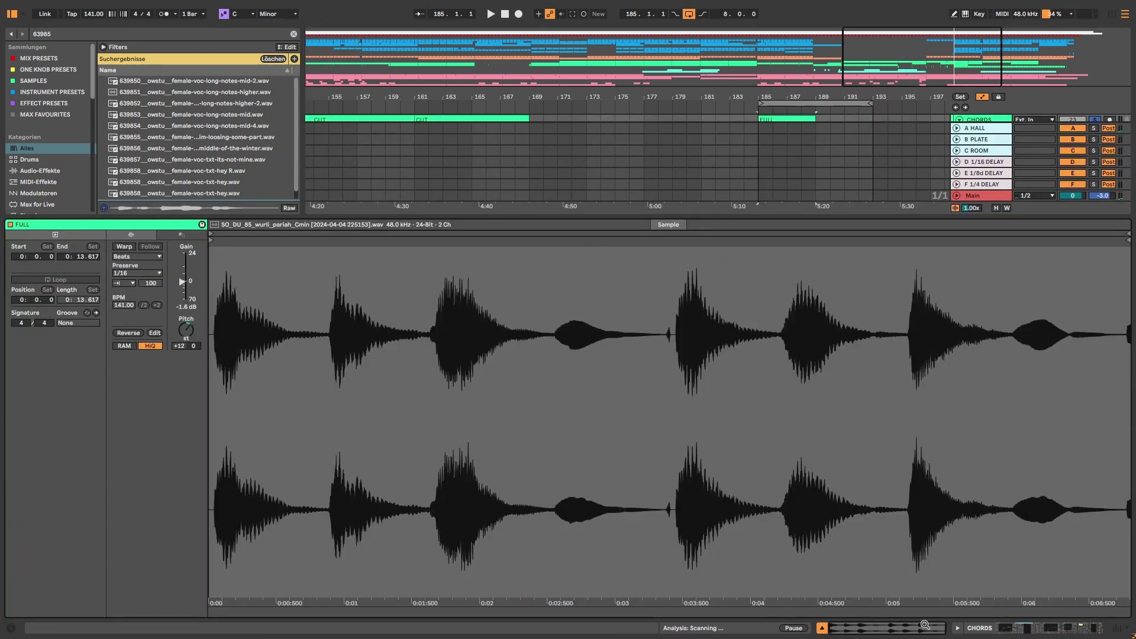
click(116, 249)
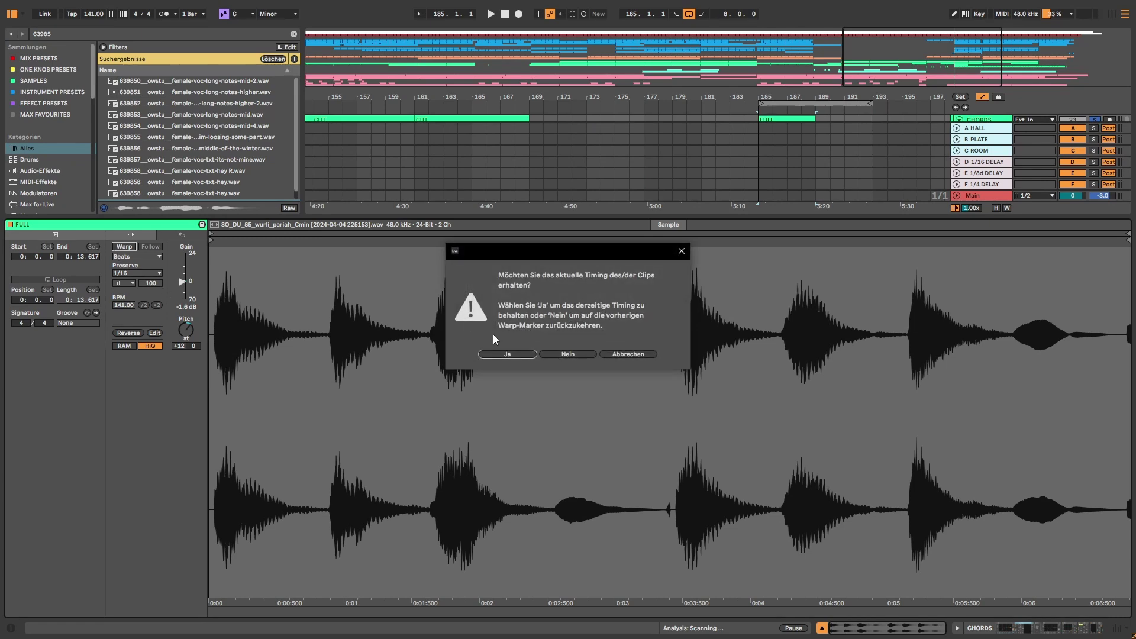
click(559, 354)
key(space)
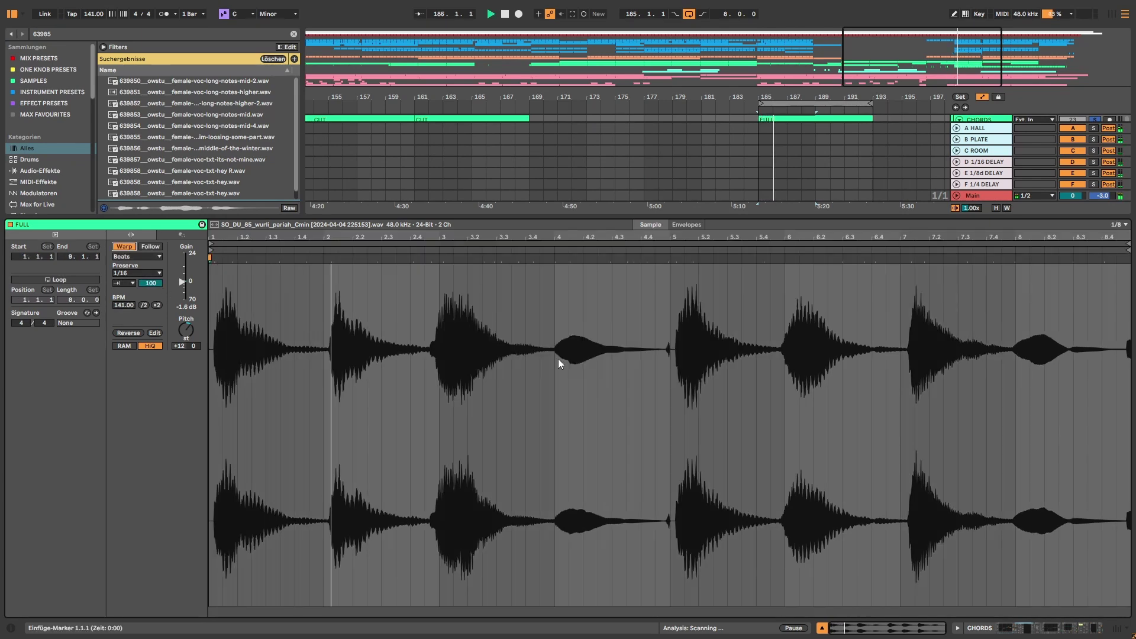
click(1026, 631)
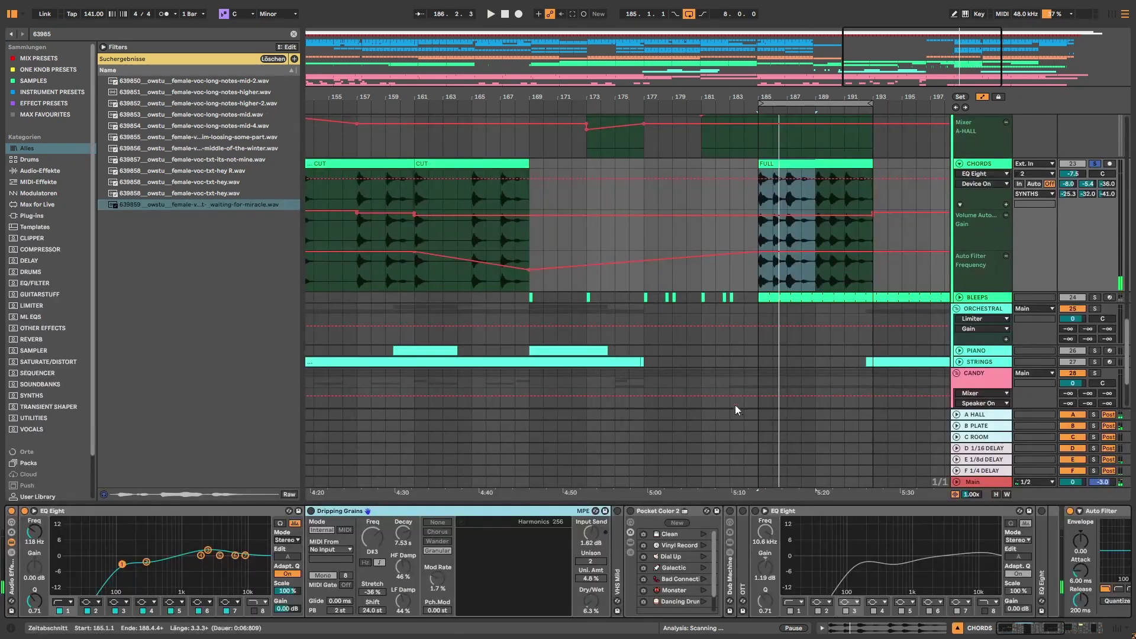
key(ctrl+z)
key(ctrl+z)
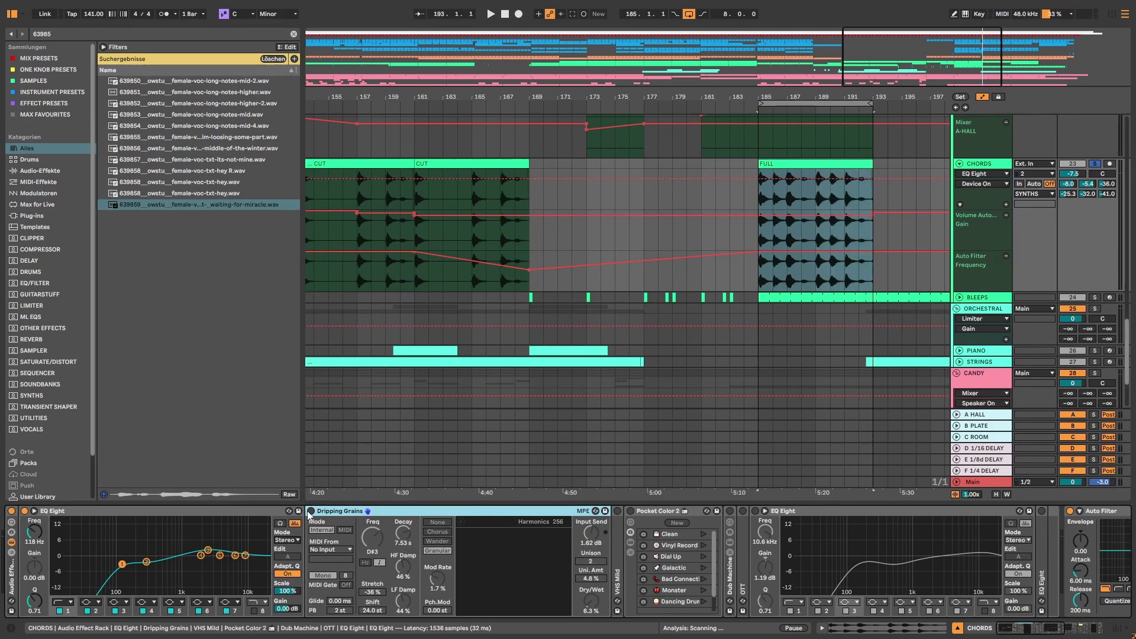
Switch on Dripping Grains and raise its Dry/Wet to 100% to audition the effect on the chords.
click(310, 512)
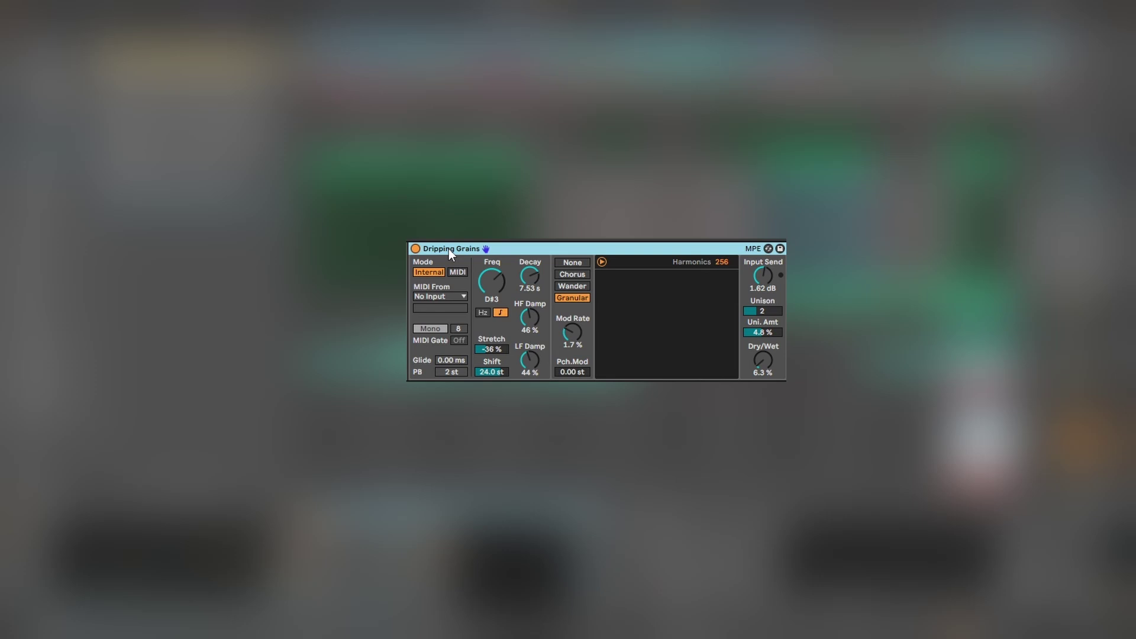
key(ctrl+f)
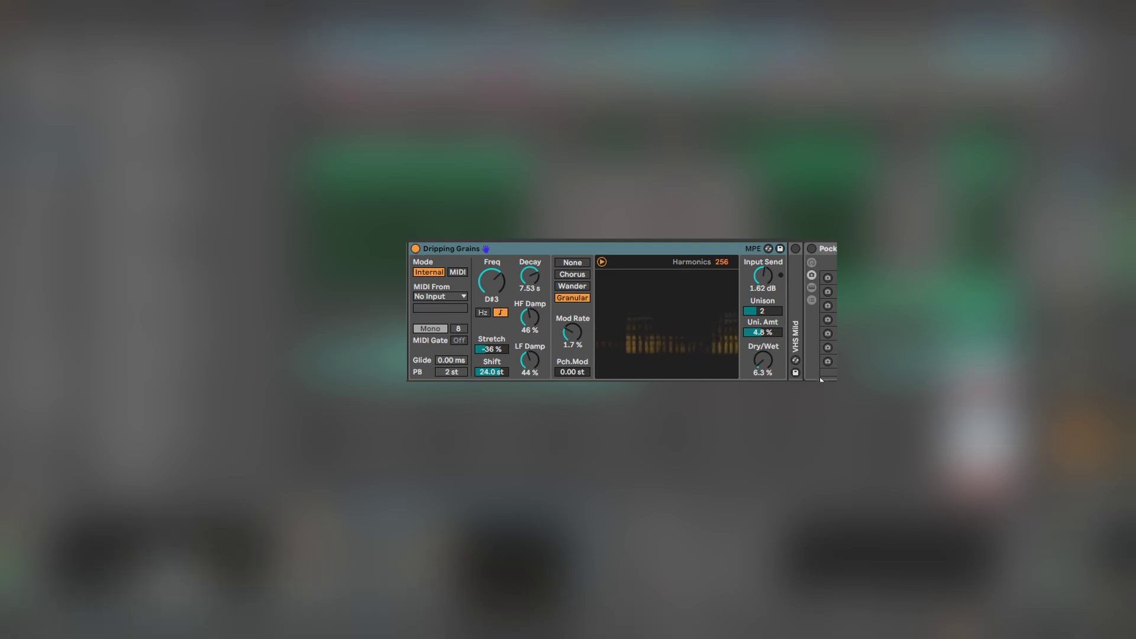
drag(763, 361, 763, 266)
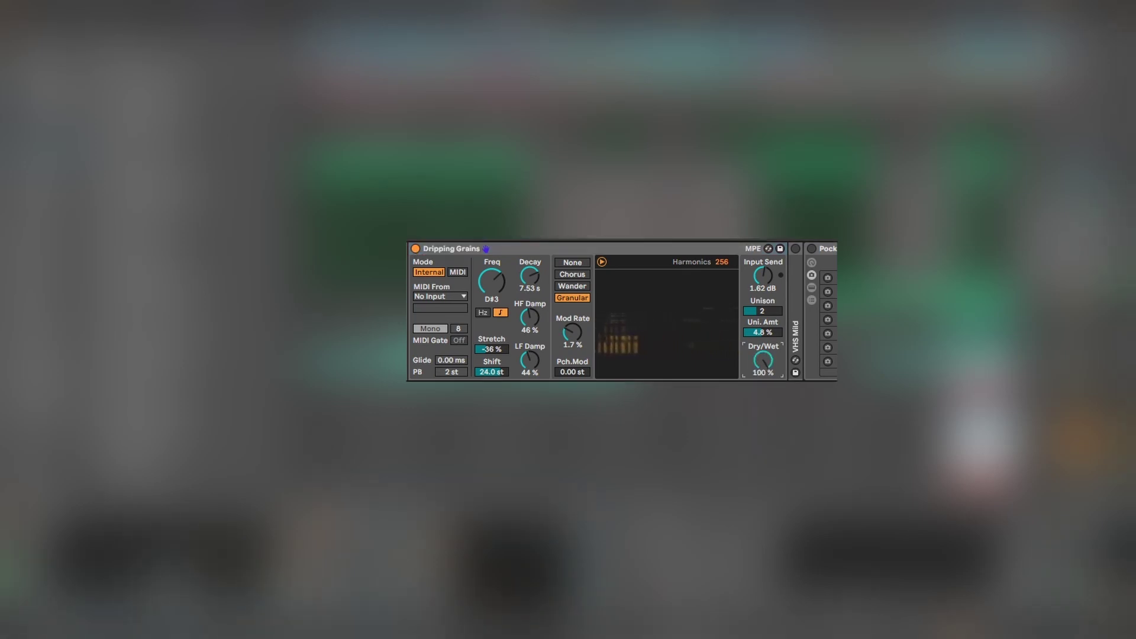
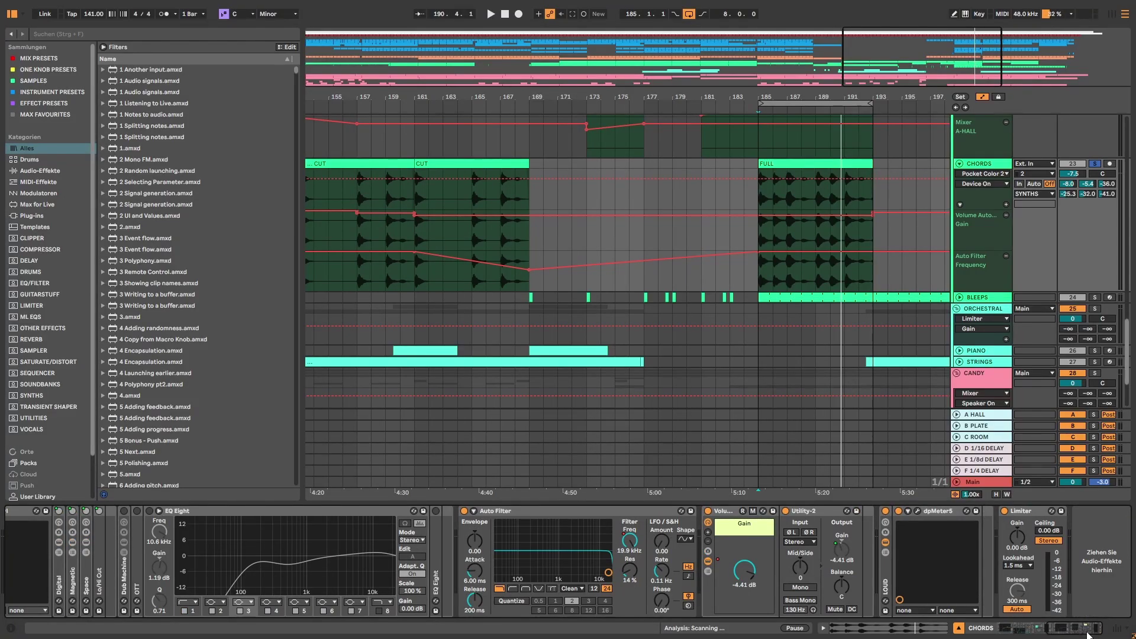
Play the chords while toggling Pocket Color 2 to compare the sound with and without it.
drag(1087, 631, 1039, 630)
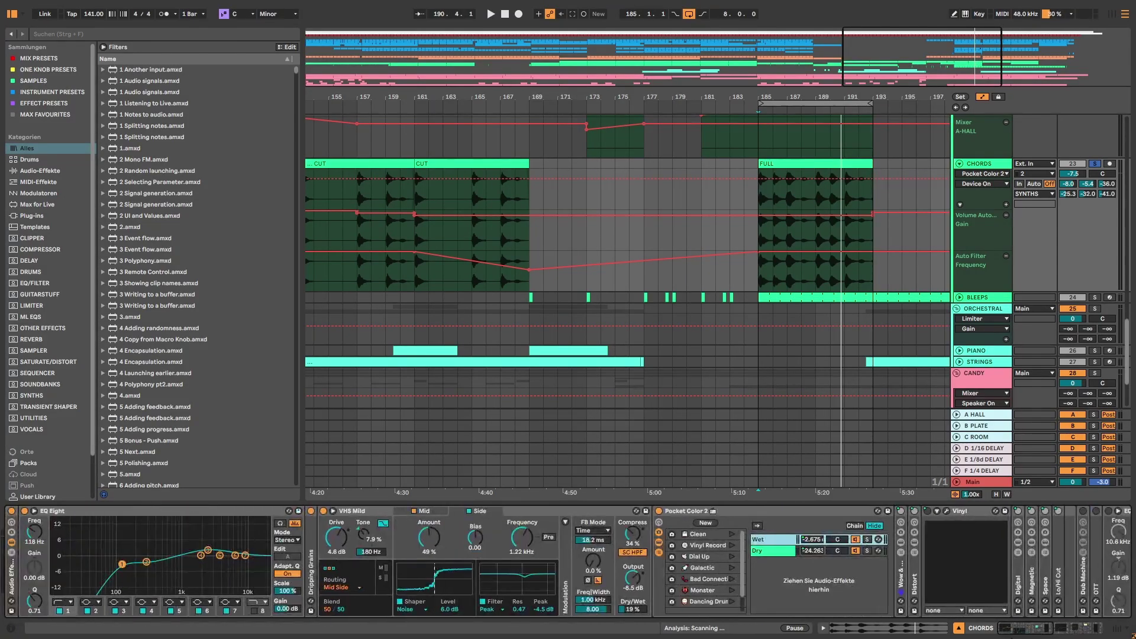
key(space)
click(659, 512)
click(658, 512)
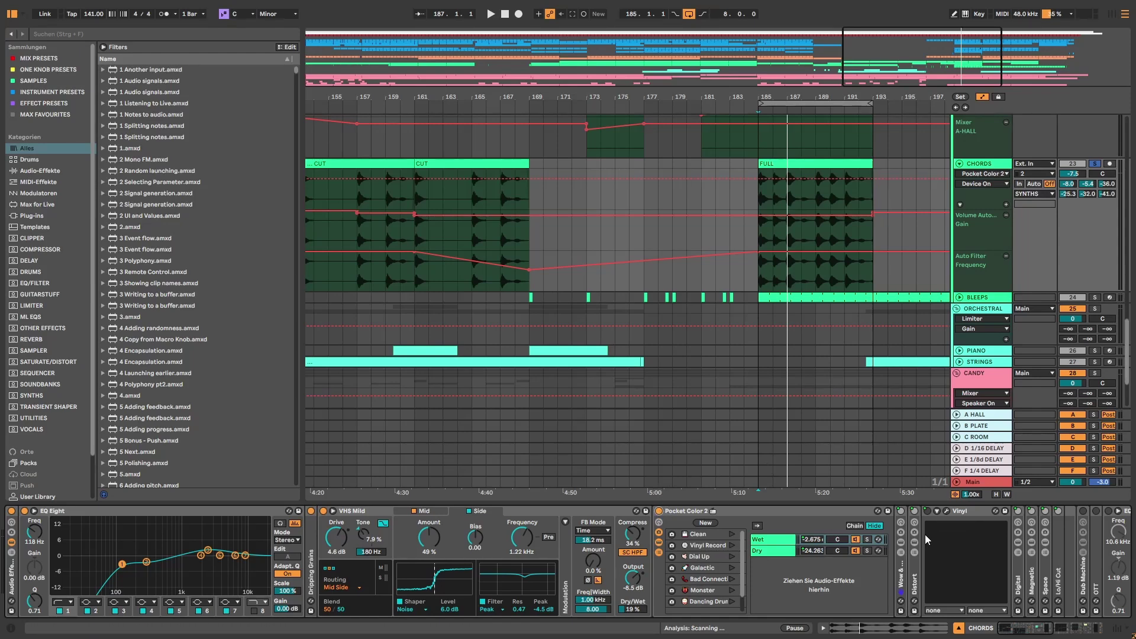
Play the chords from bar 185, comparing the sound with the Pocket Color 2 rack bypassed and enabled.
click(658, 511)
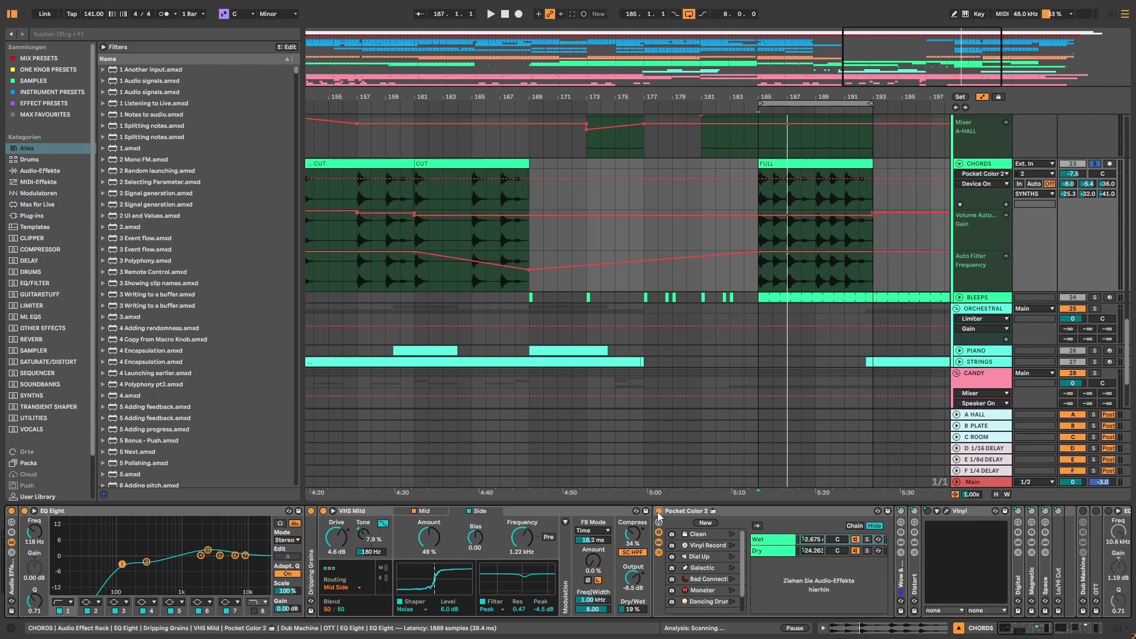
key(space)
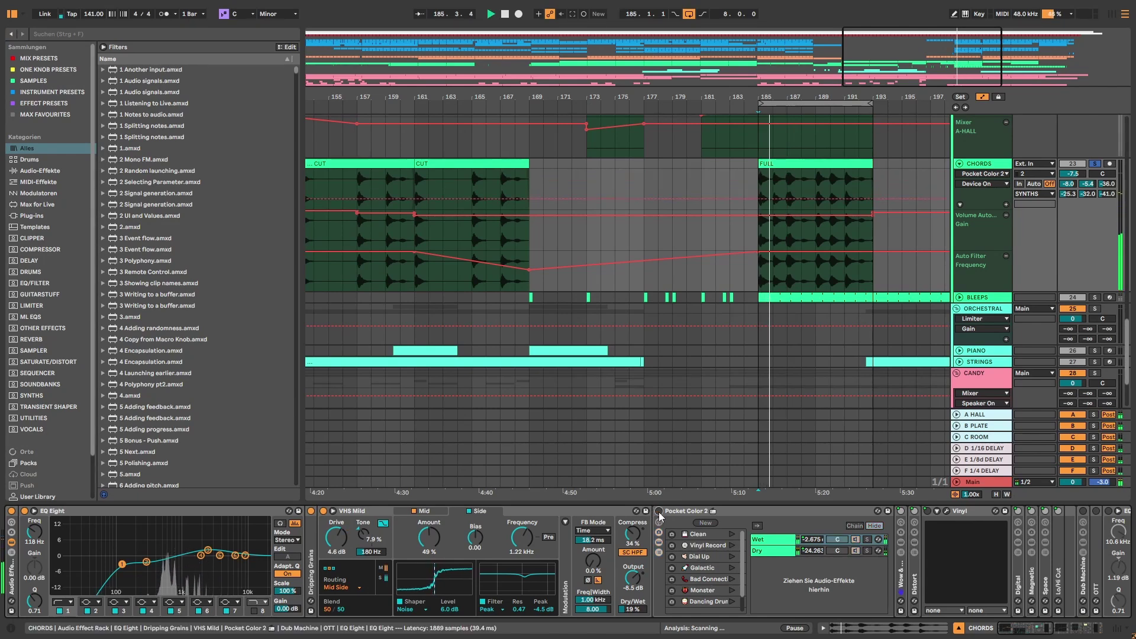
click(658, 511)
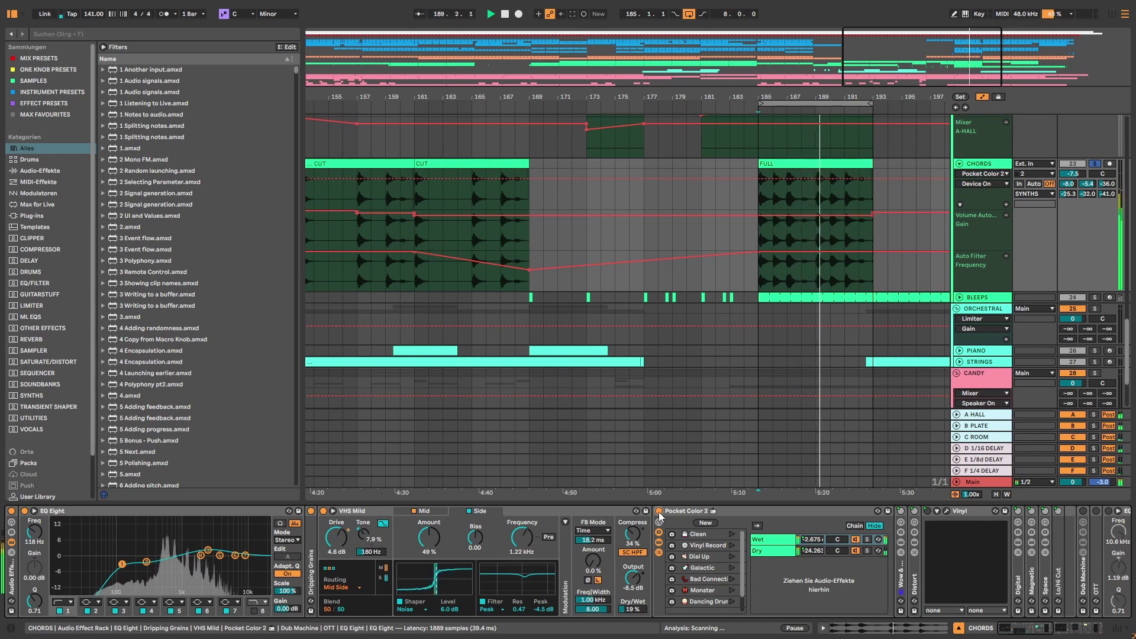
key(space)
Collapse the Pocket Color 2 rack by hiding its chain list and devices, leaving only the macro variations shown.
double_click(686, 510)
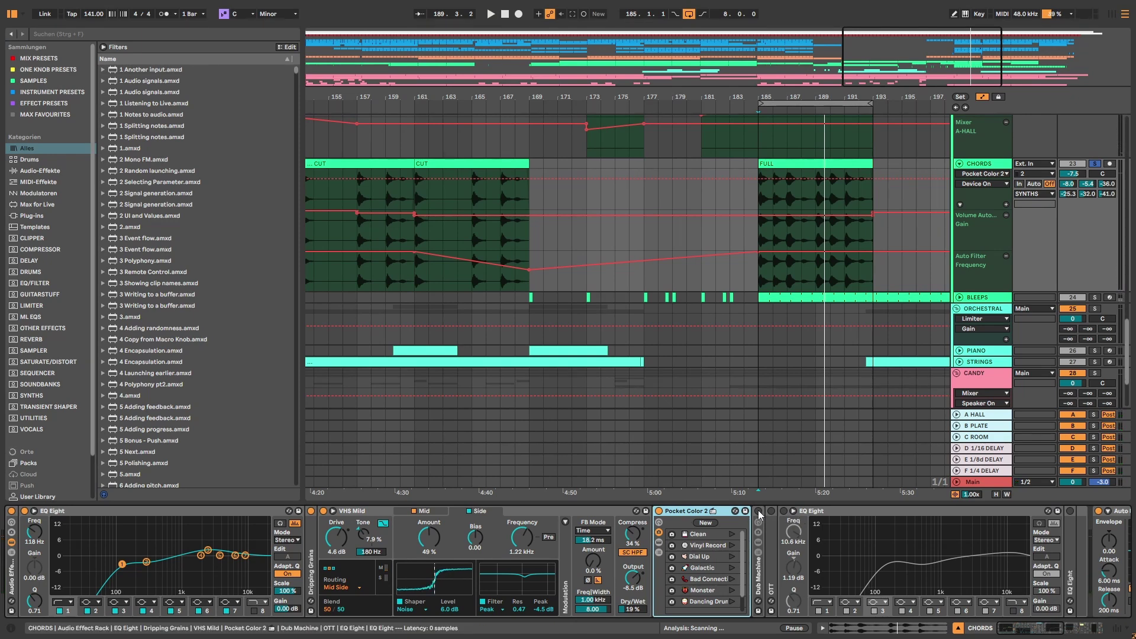
click(658, 542)
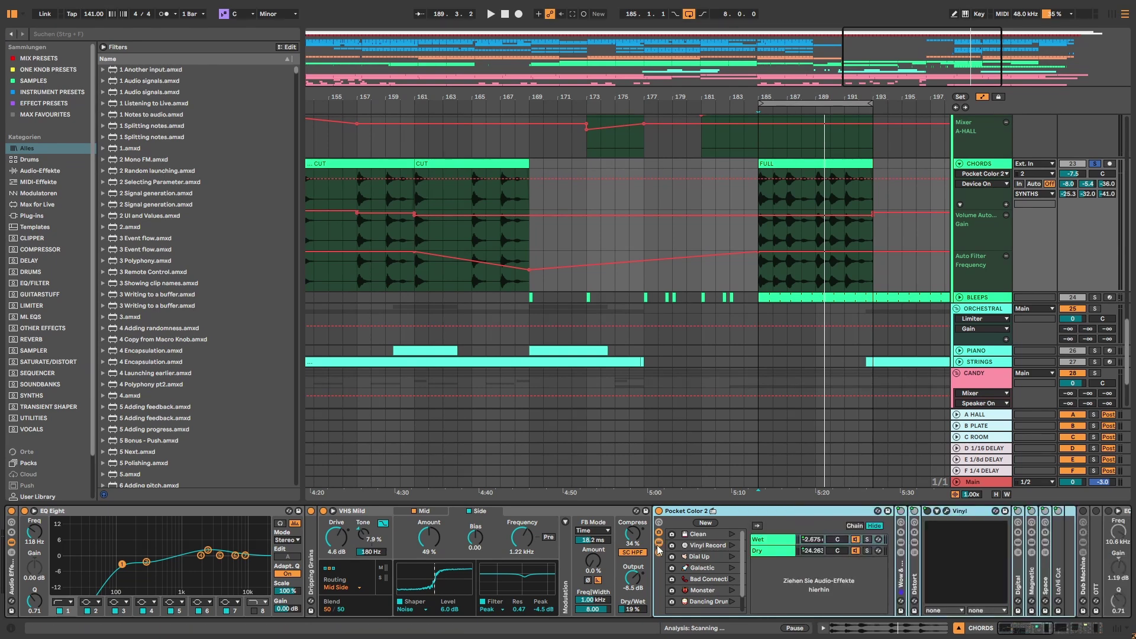
double_click(727, 511)
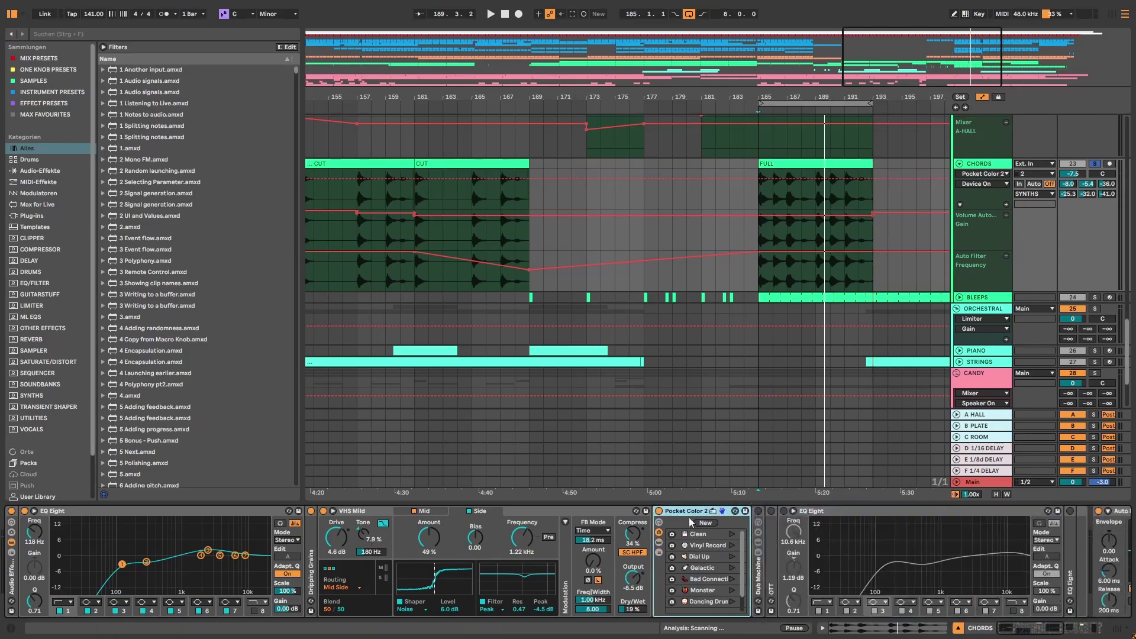
Unfold the Dub Machine rack, show its devices to examine the Echo and LFO settings, and fold the rack again.
double_click(757, 514)
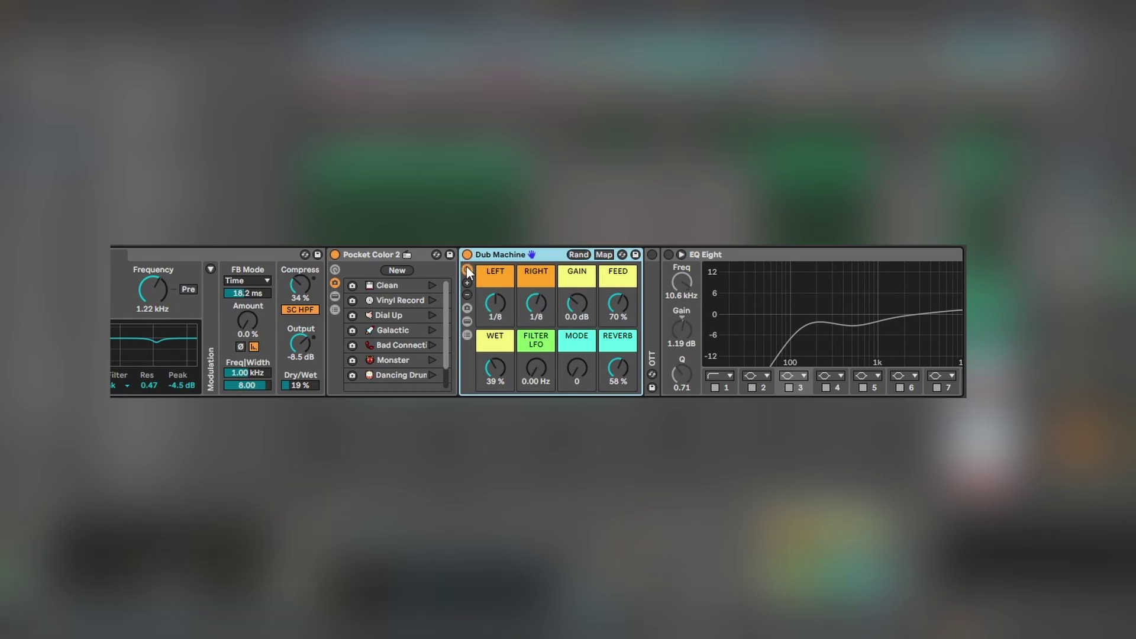
click(467, 322)
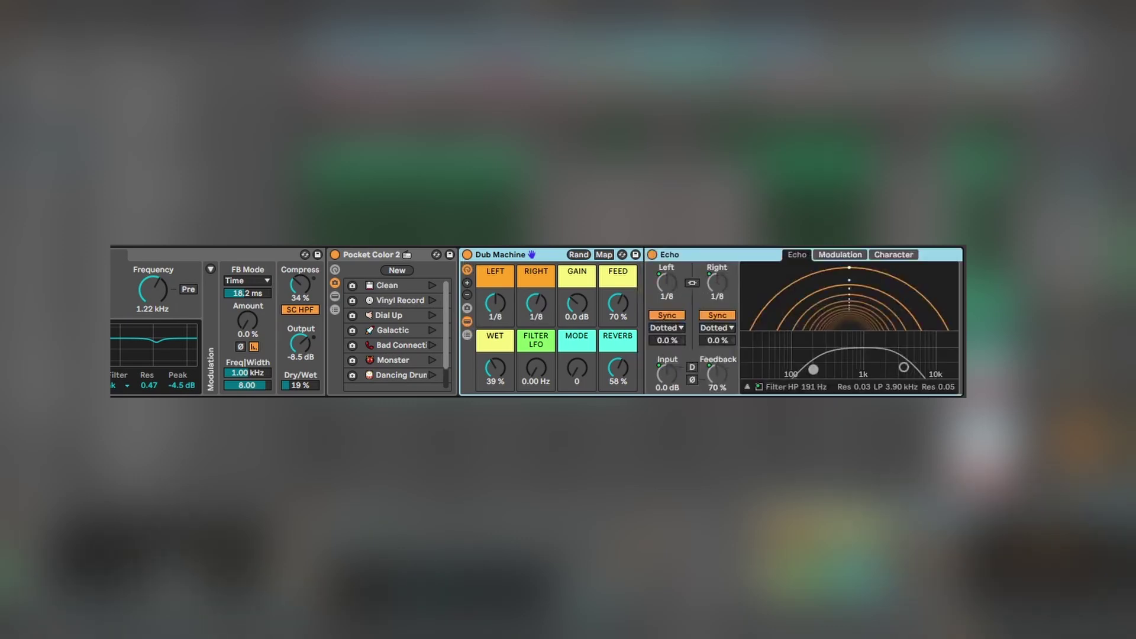
scroll(538, 321, right, 5)
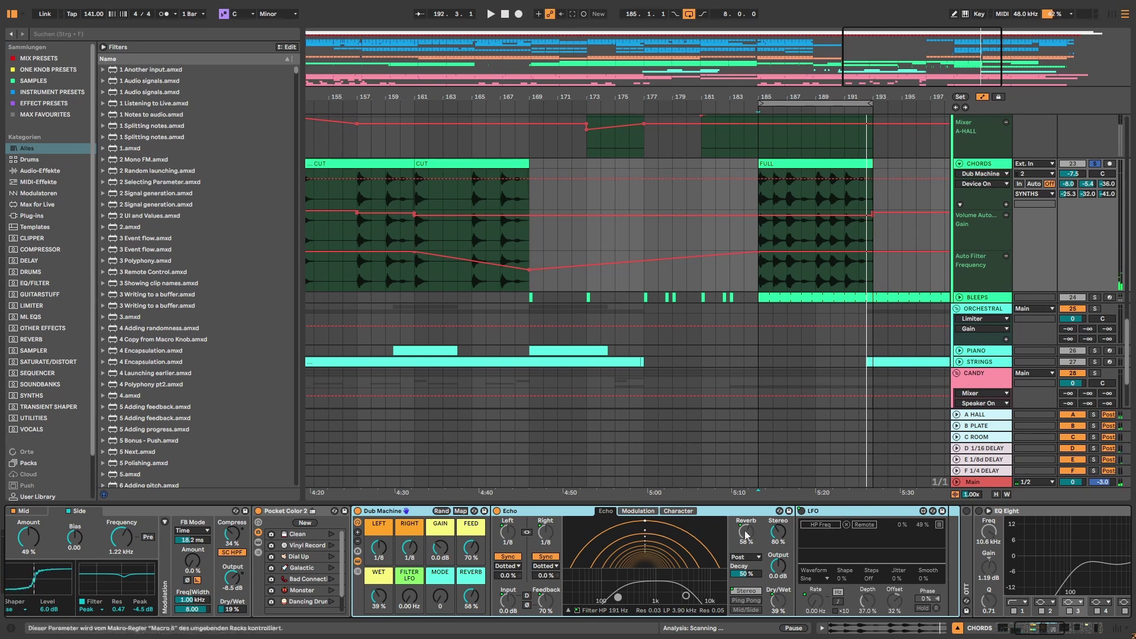
click(836, 515)
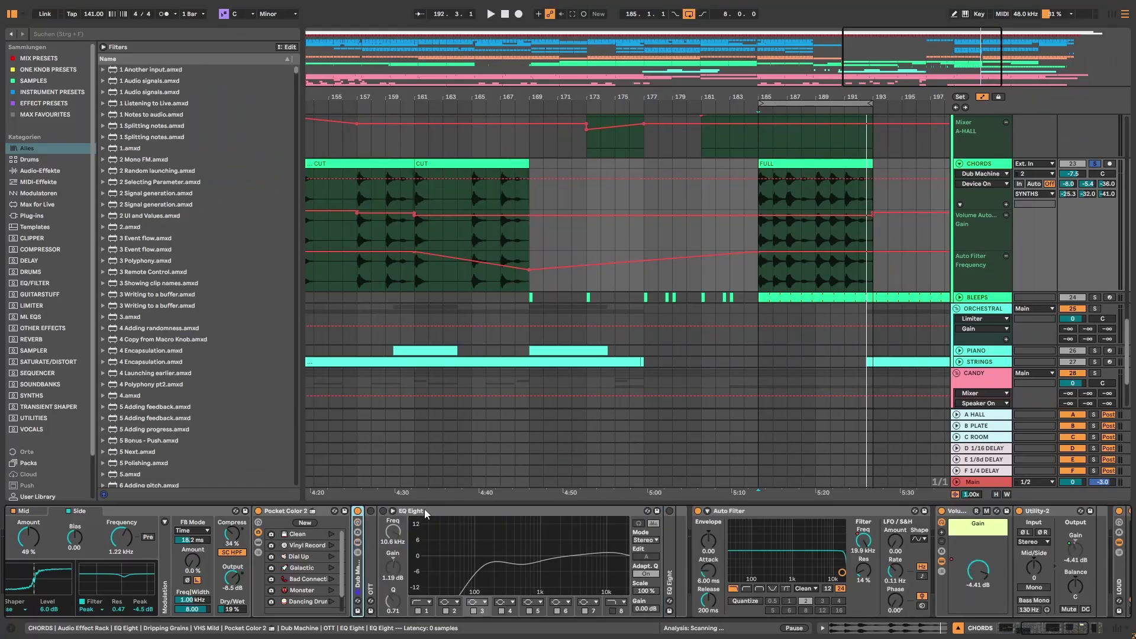
Enable the EQ Eight after OTT, unfold the following EQ Eight, and compare the chords with the first EQ bypassed and active.
click(383, 511)
key(space)
drag(413, 514, 670, 524)
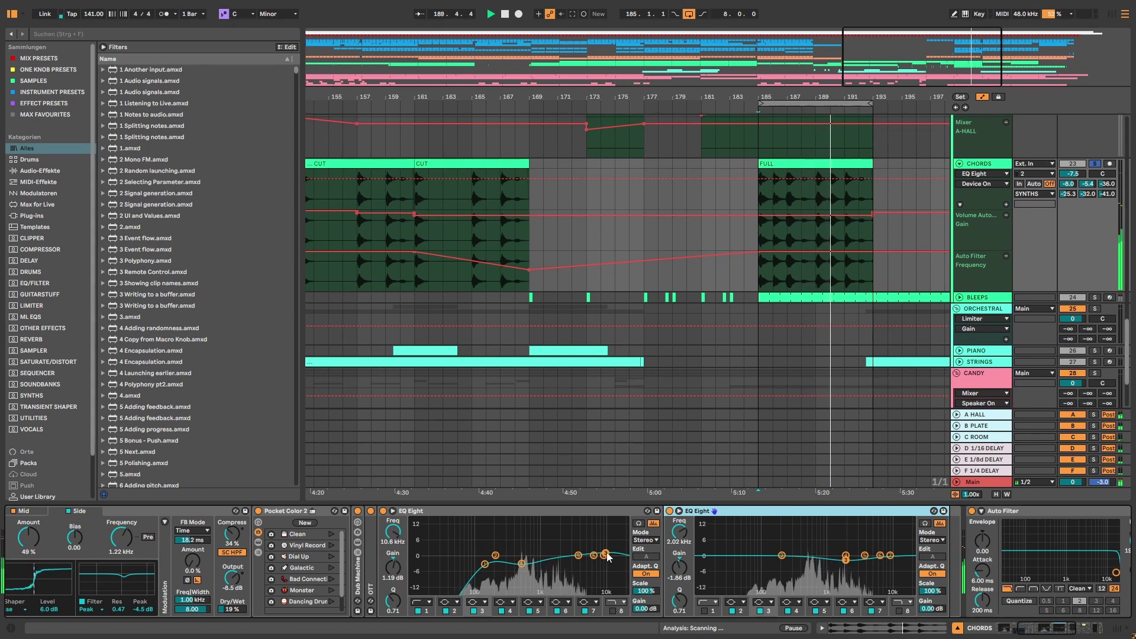
click(382, 510)
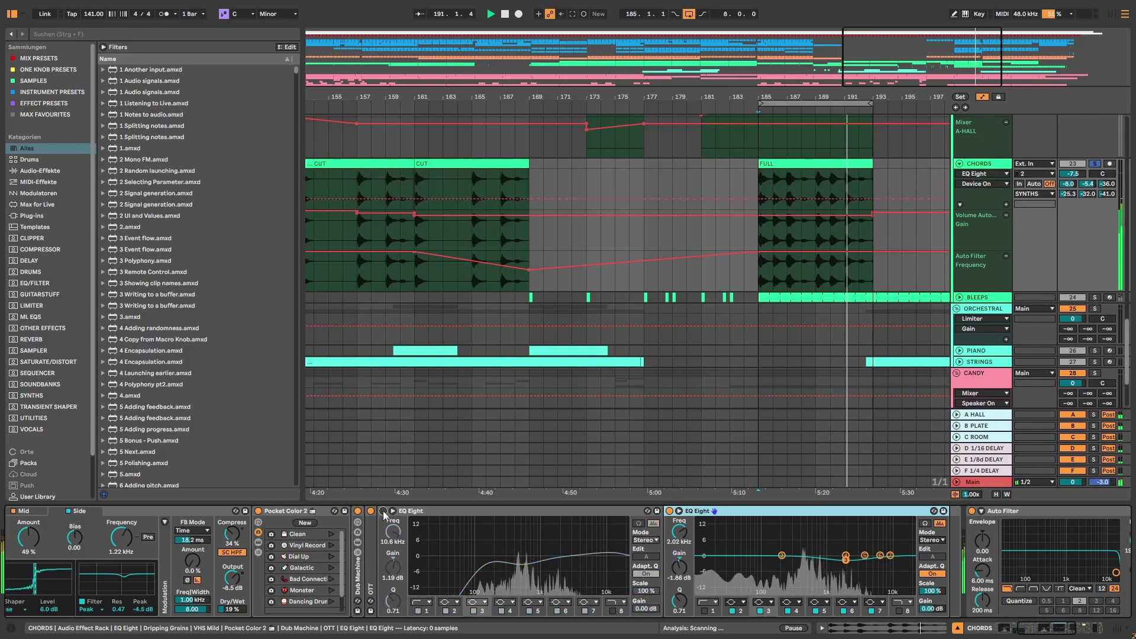
click(383, 510)
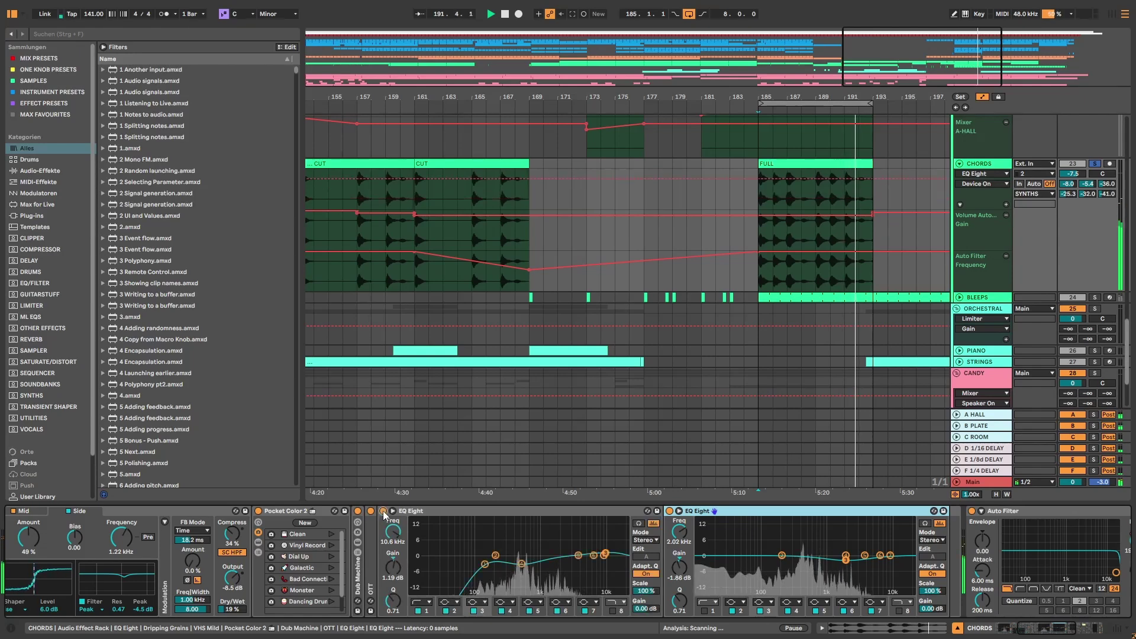
Fold both EQ Eight devices on the CHORDS track and stop playback.
double_click(413, 511)
double_click(452, 512)
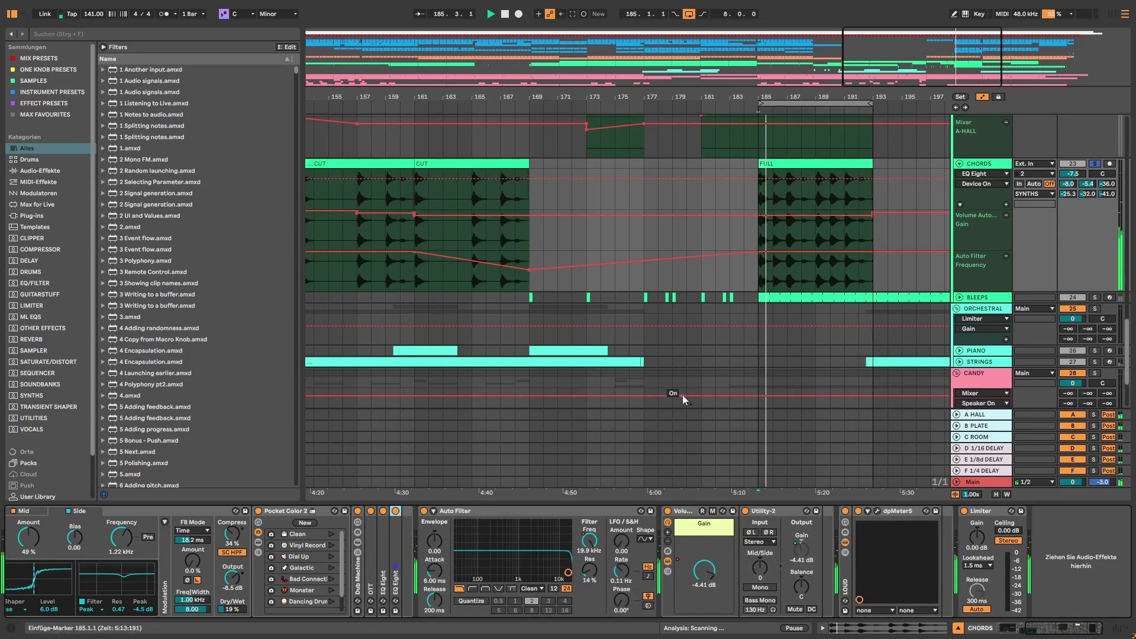
key(space)
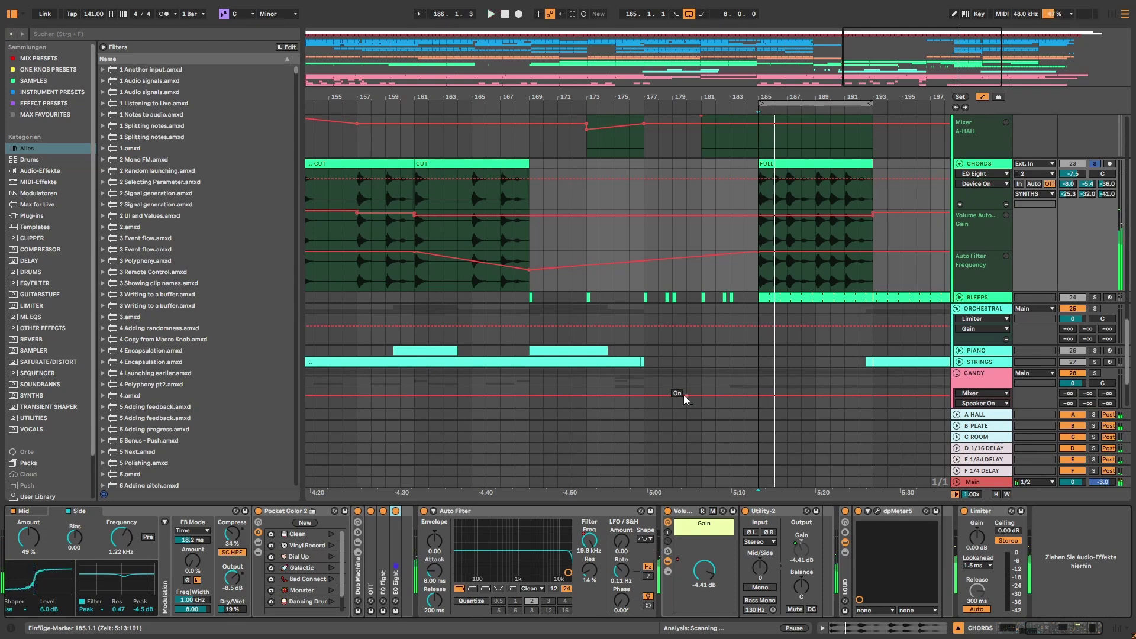
Place the insert marker at bar 185, solo the BLEEPS track, show its devices and play it.
click(763, 312)
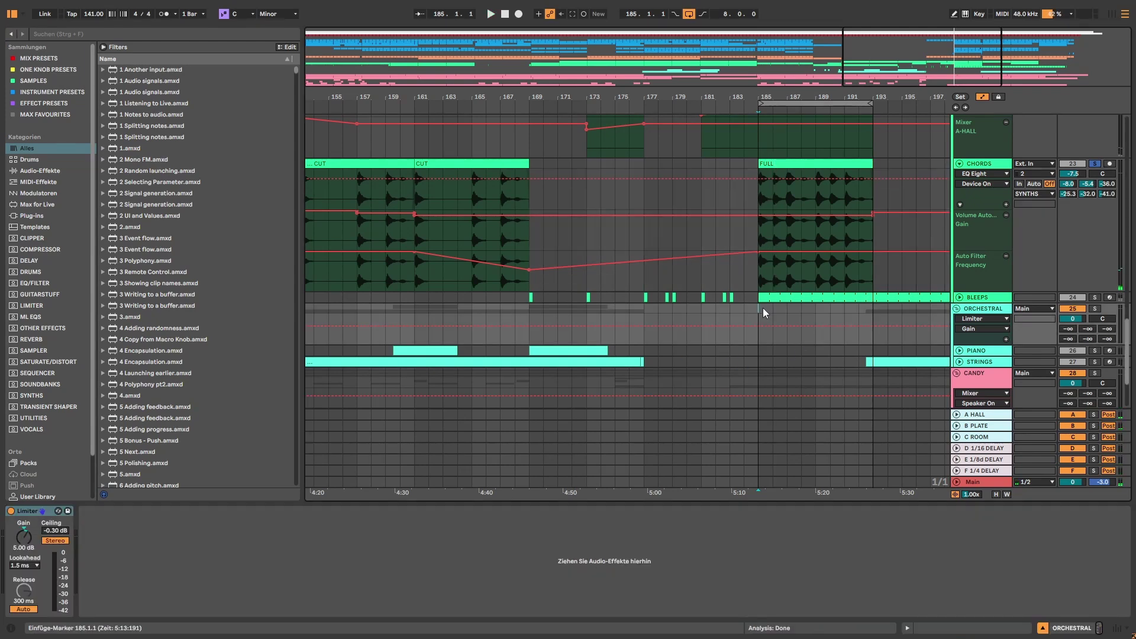
drag(954, 66, 993, 68)
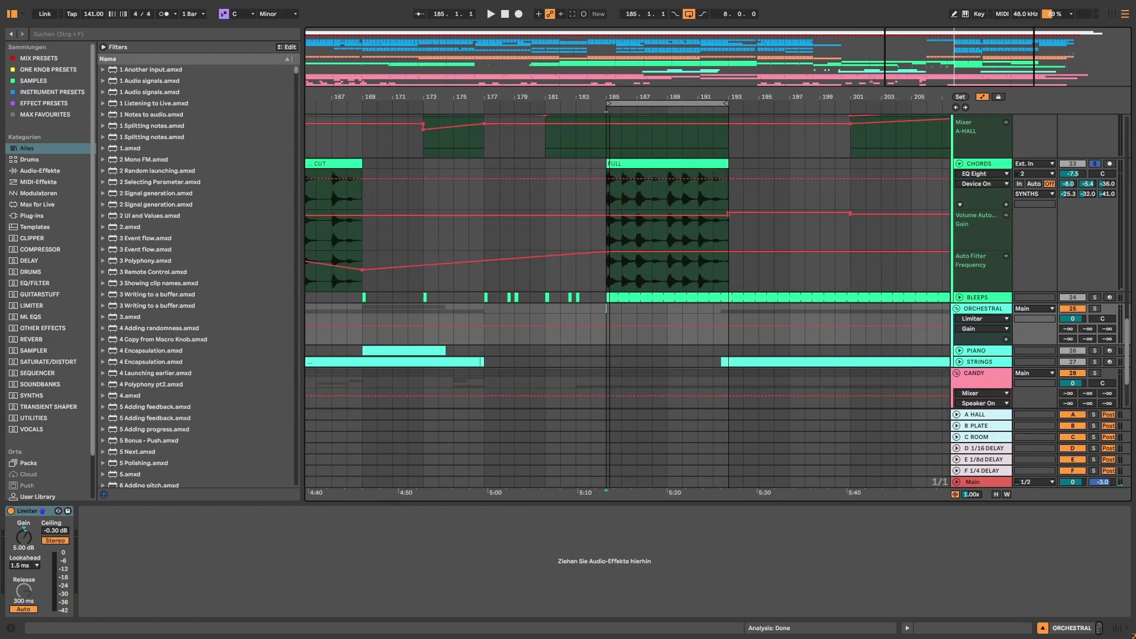
click(1095, 297)
click(966, 297)
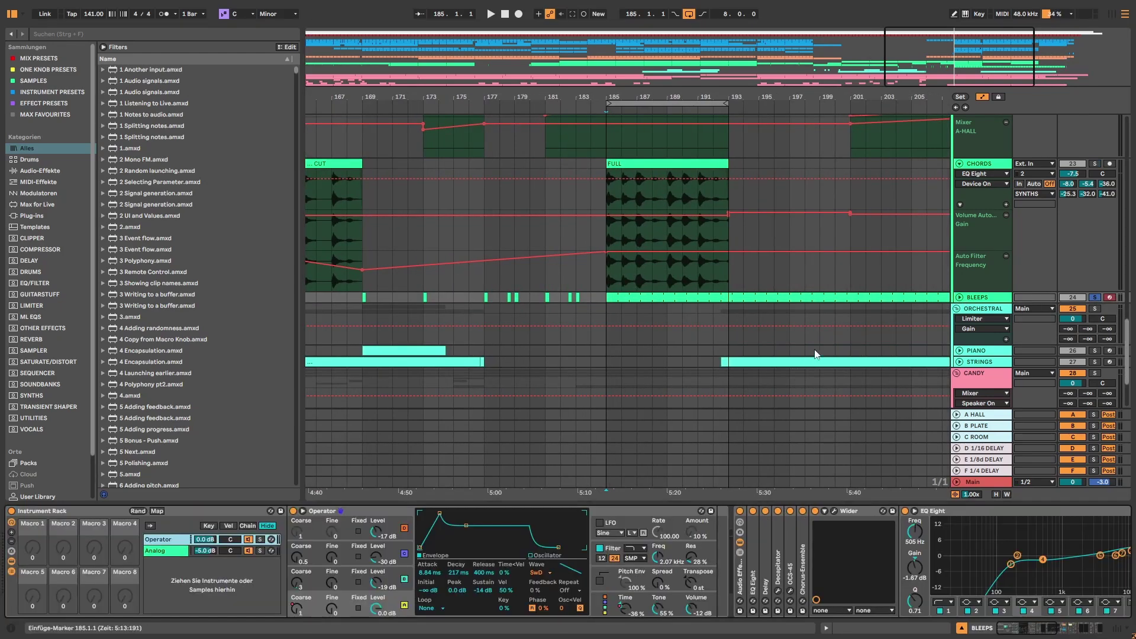
key(space)
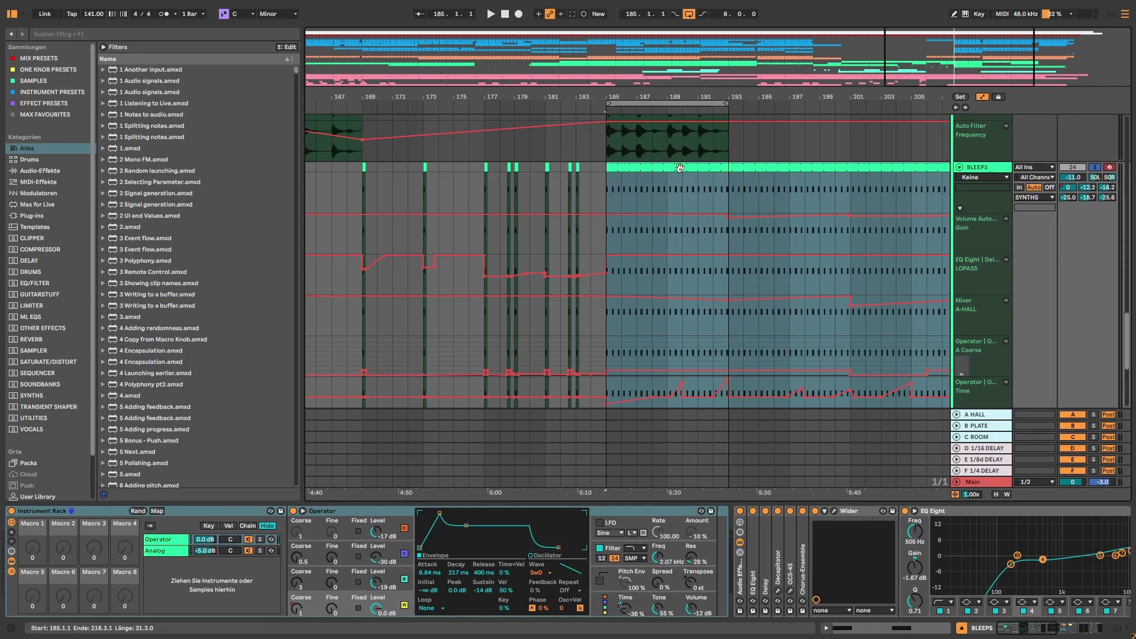
Open the BLEEPS clip starting at bar 185 to examine its note pattern, and return to the track's devices.
click(875, 629)
click(363, 411)
click(622, 437)
click(989, 470)
click(436, 477)
click(818, 471)
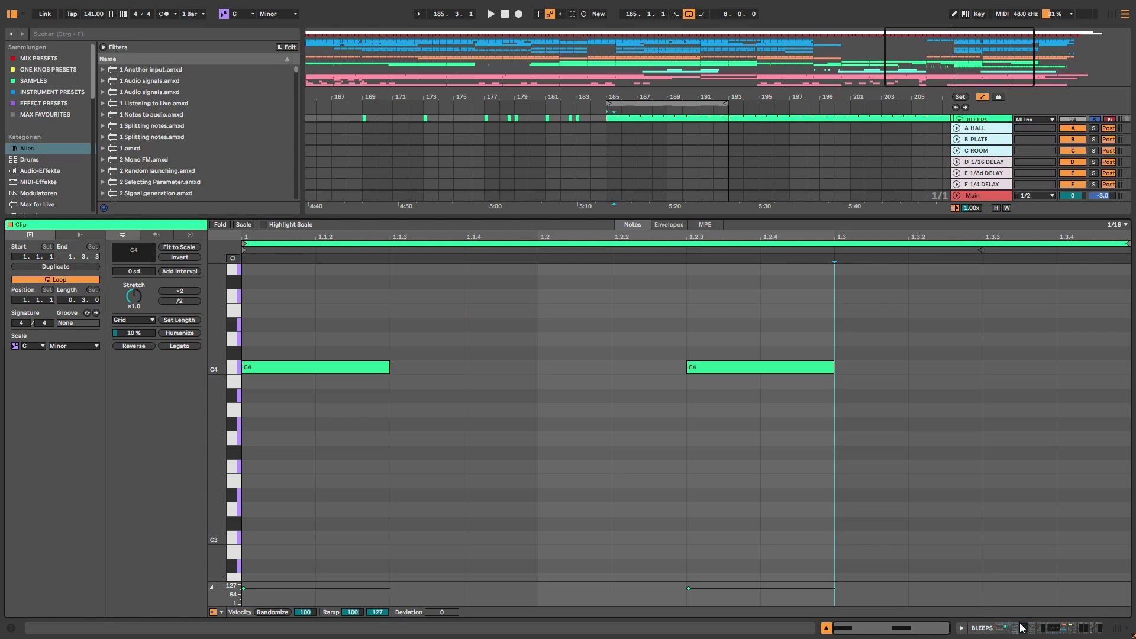
key(shift+Tab)
Solo the SYNTHS group and listen to the section from bar 185.
scroll(729, 382, up, 2)
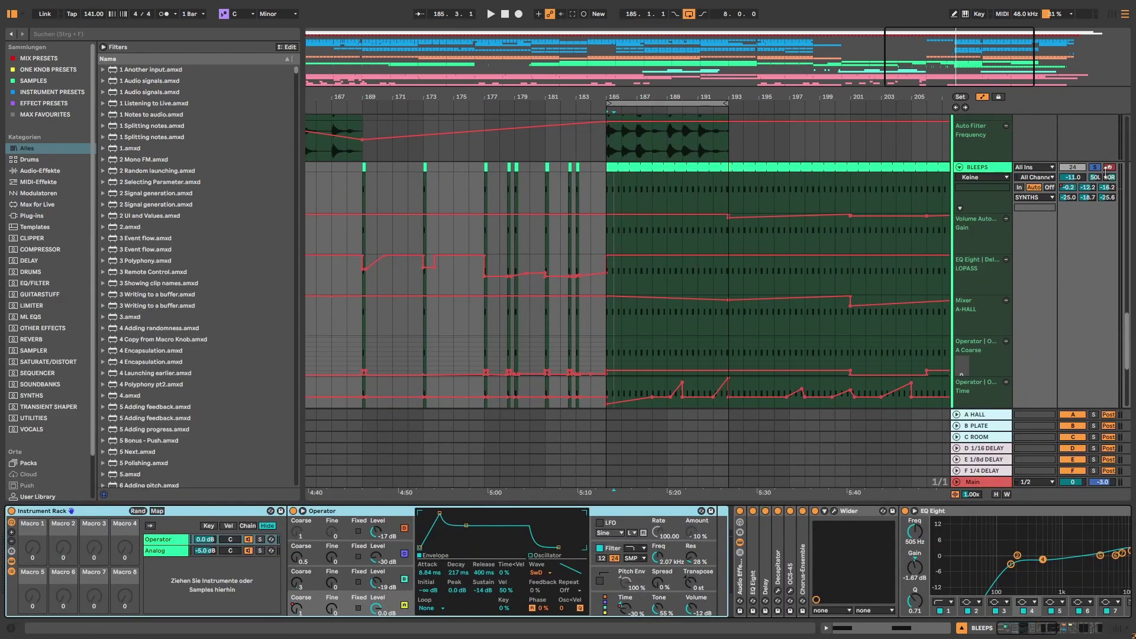
scroll(1093, 166, down, 1)
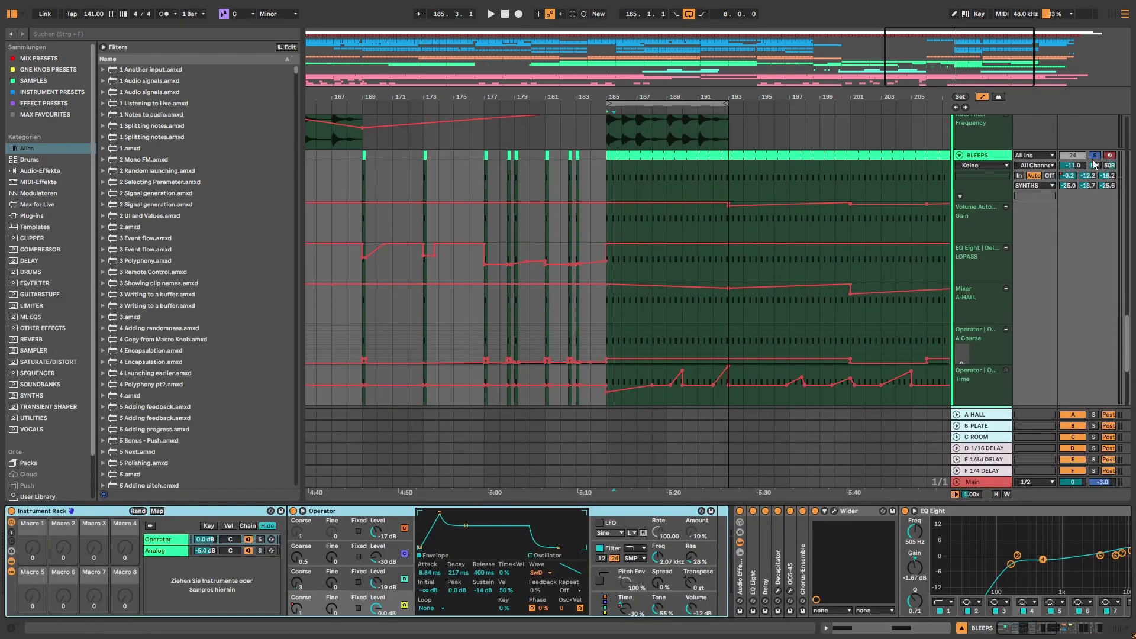
scroll(1065, 195, down, 10)
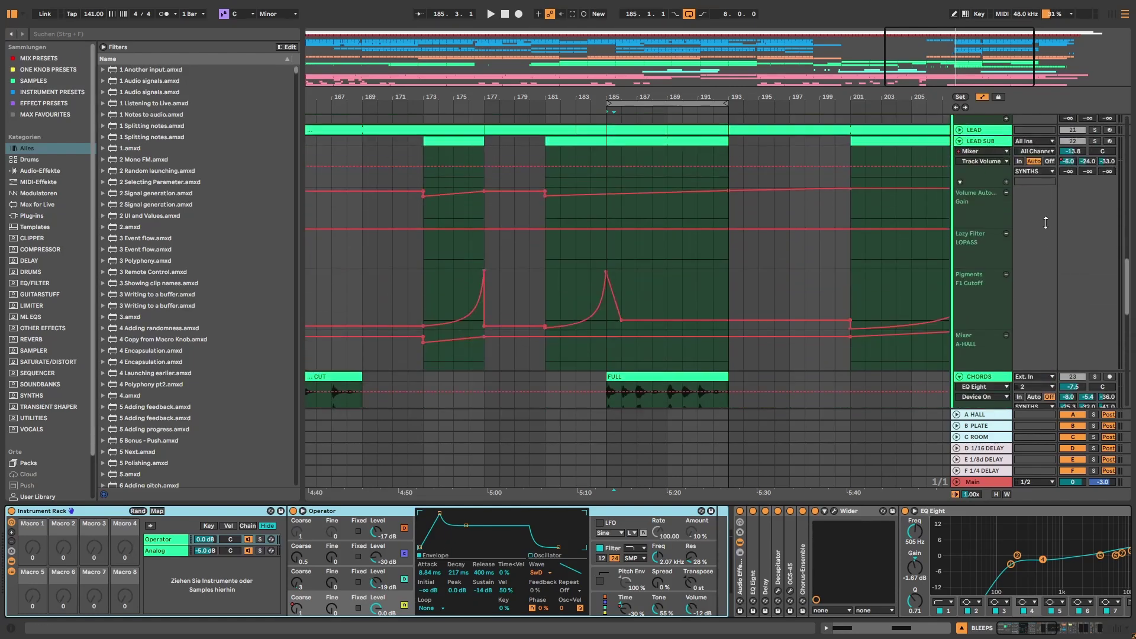
scroll(1048, 226, up, 3)
click(1094, 278)
key(space)
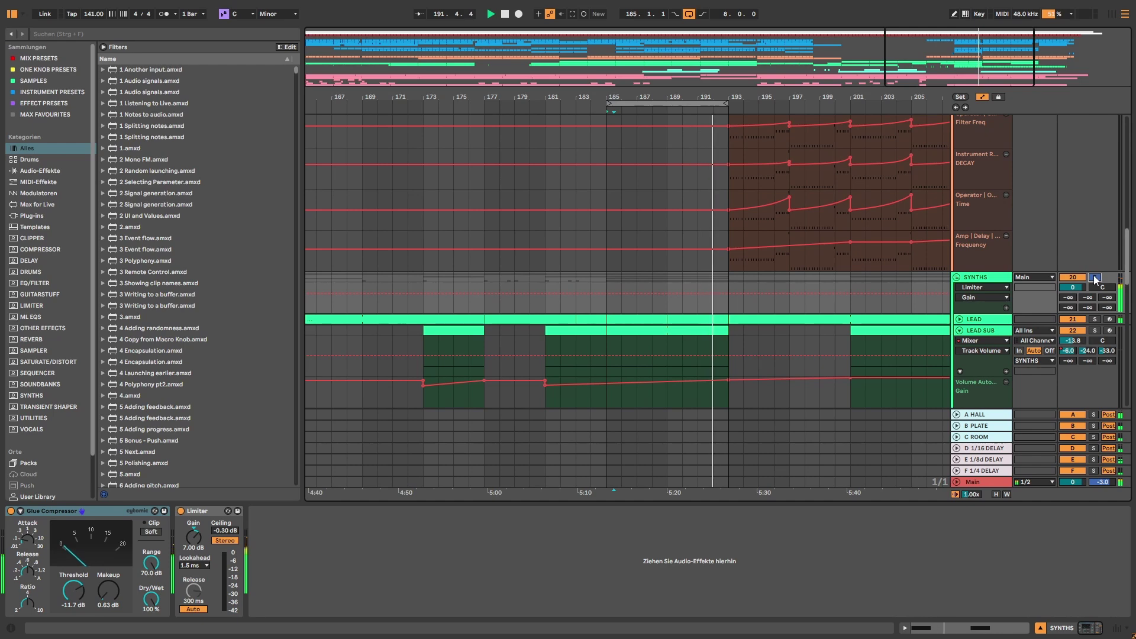
key(space)
Return to the BLEEPS track's instrument rack and view its Analog chain and its Operator chain.
scroll(1096, 281, down, 5)
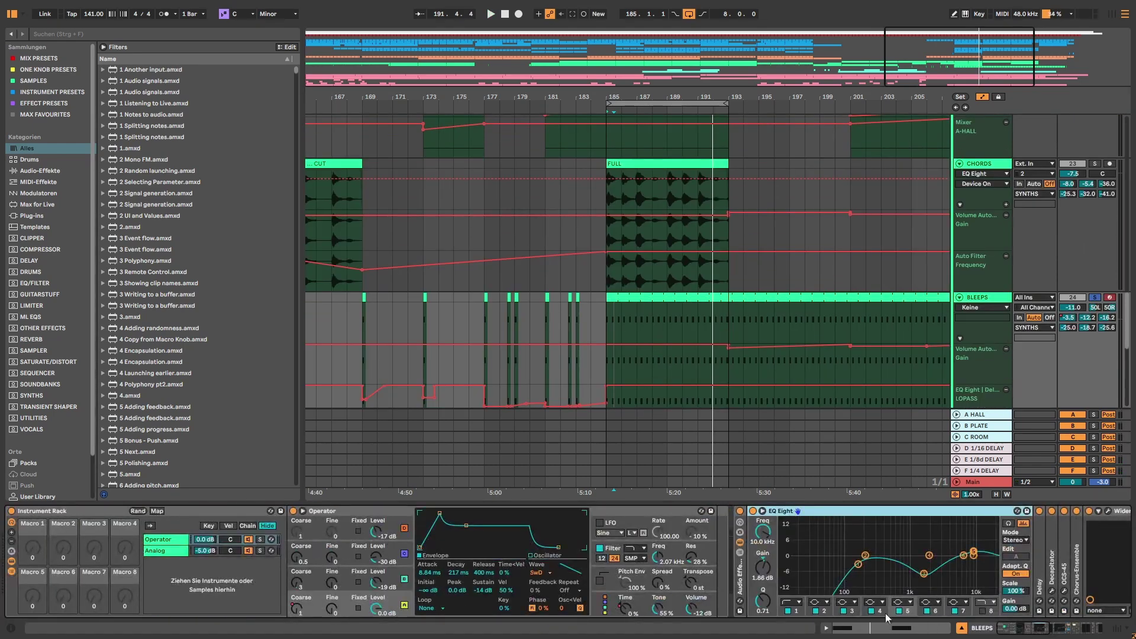
click(158, 551)
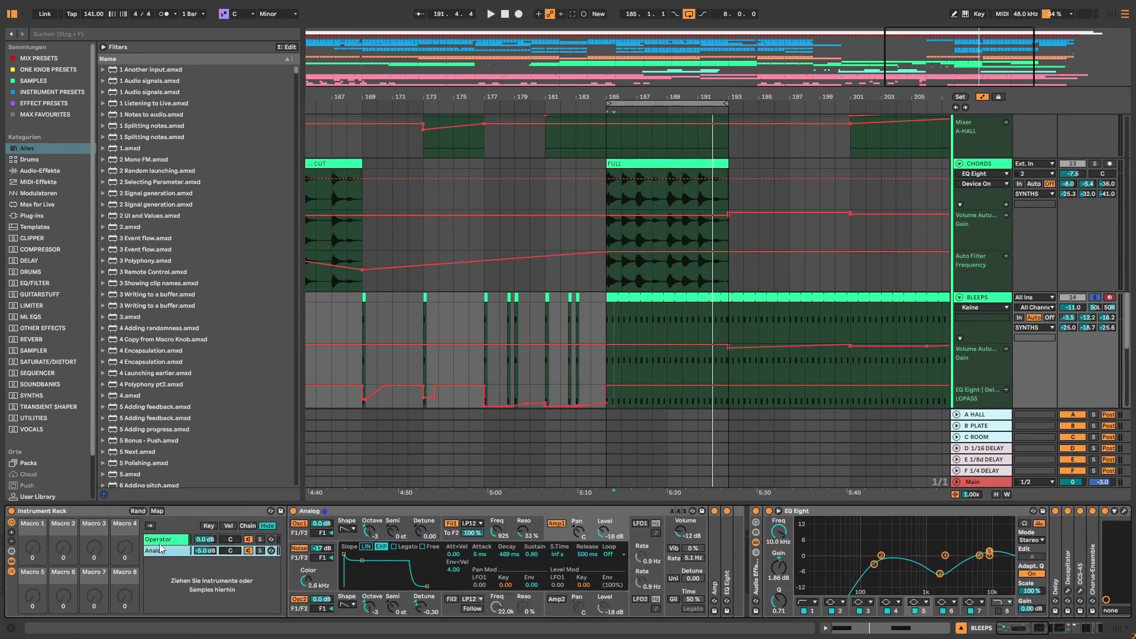
click(158, 540)
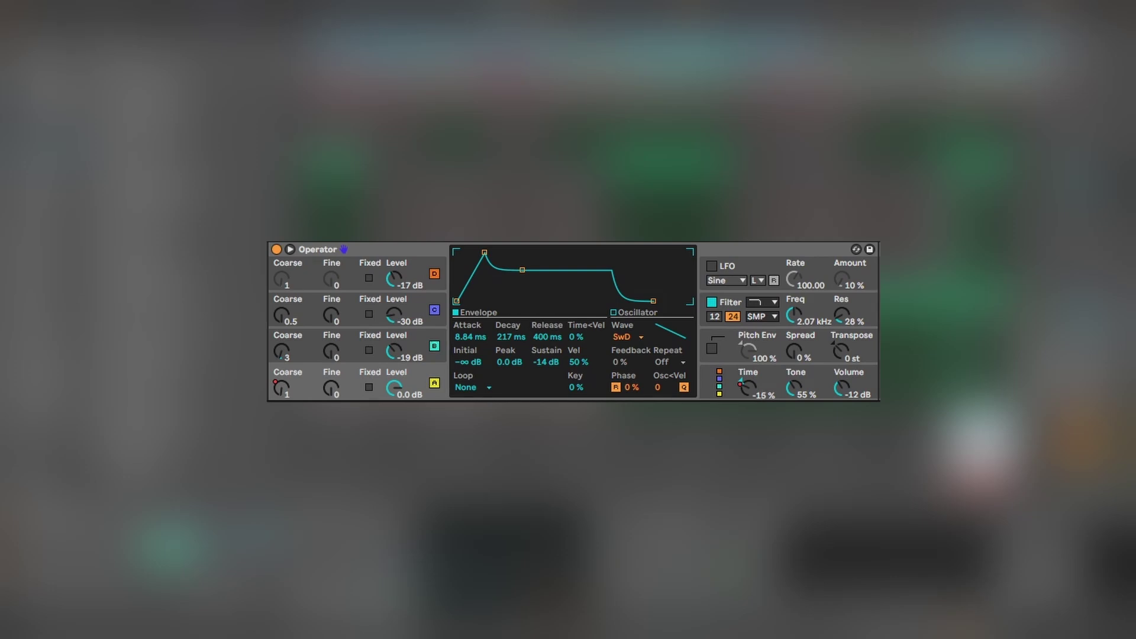
Examine the envelopes and waveforms of Operator's oscillators A, B, C and D, plus its algorithm routing.
click(345, 372)
click(358, 353)
click(349, 315)
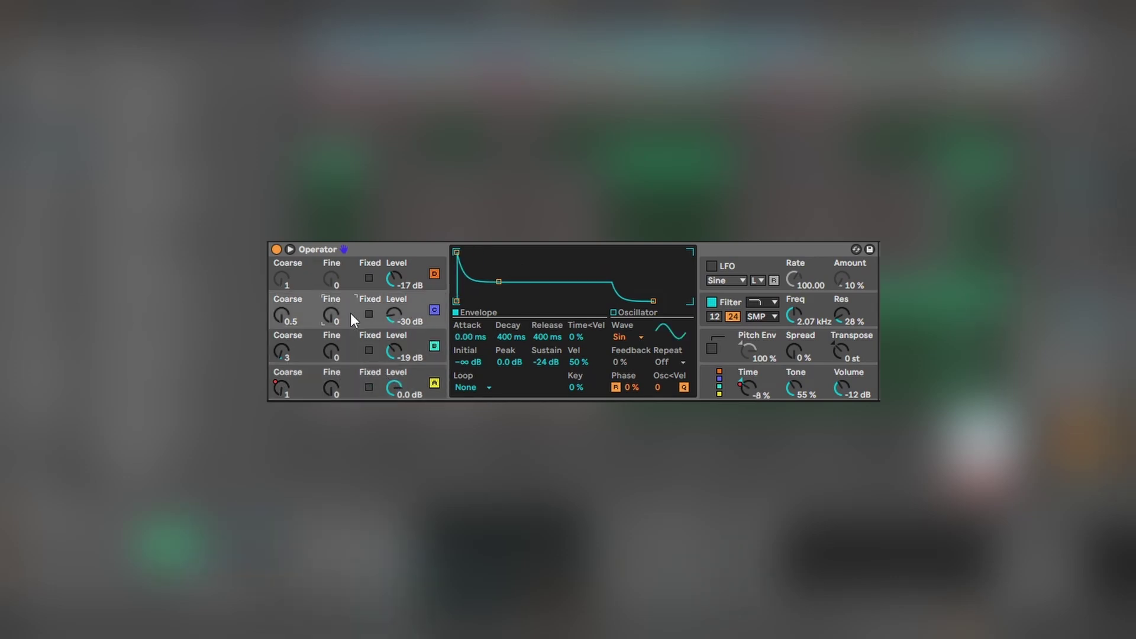
click(353, 276)
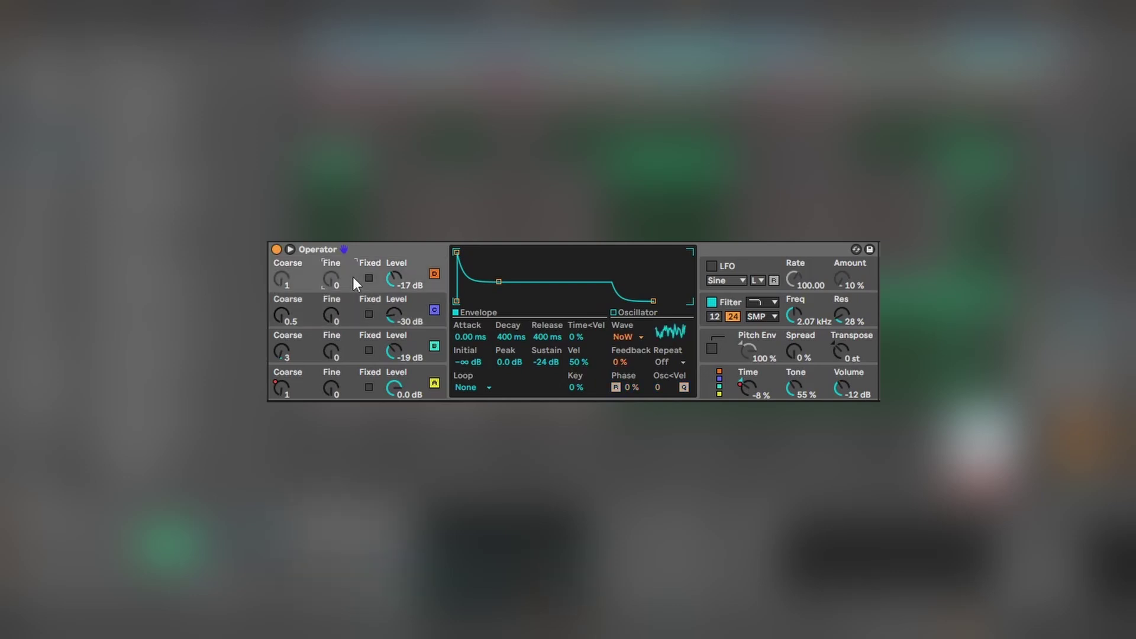
click(713, 382)
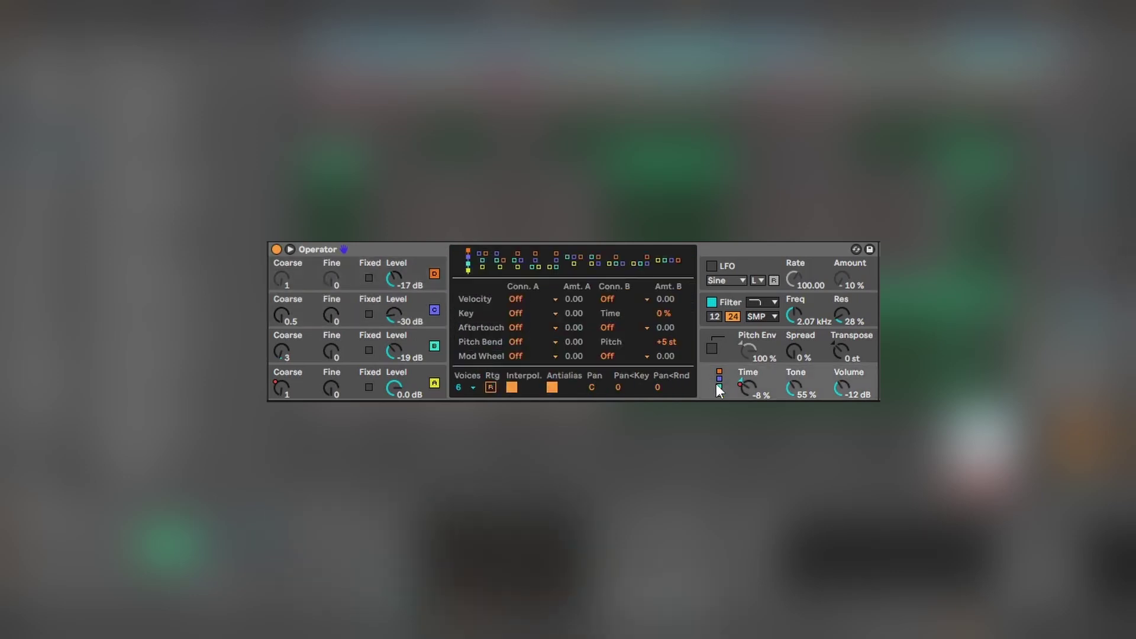
Switch off Operator's oscillators B, C and D, and re-enable them one by one to hear what each adds.
drag(434, 346, 434, 273)
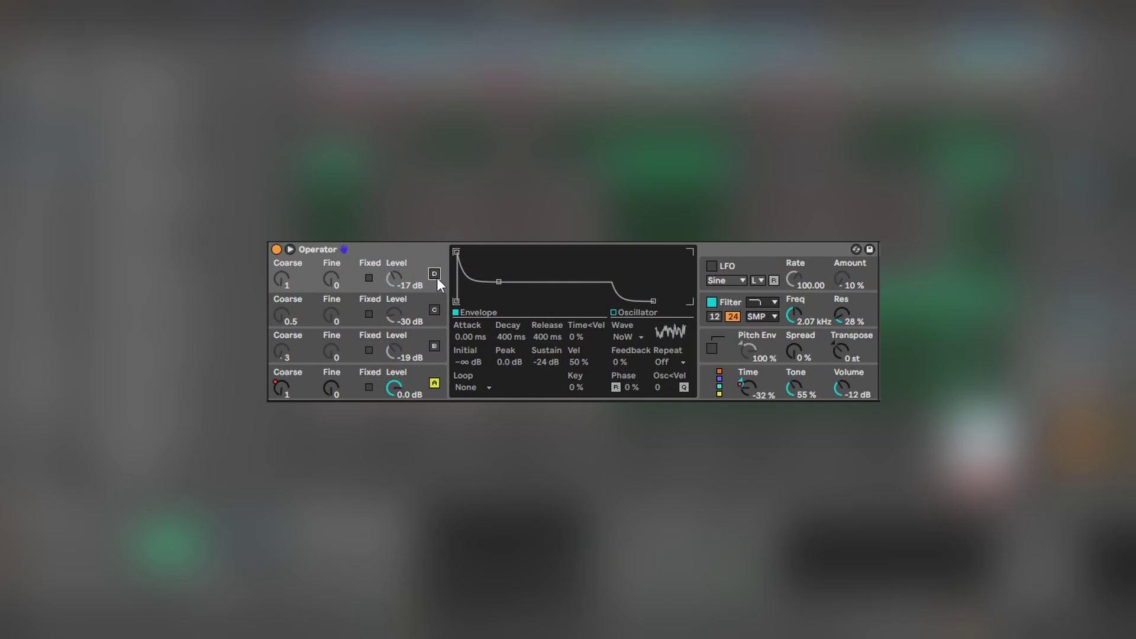
click(434, 346)
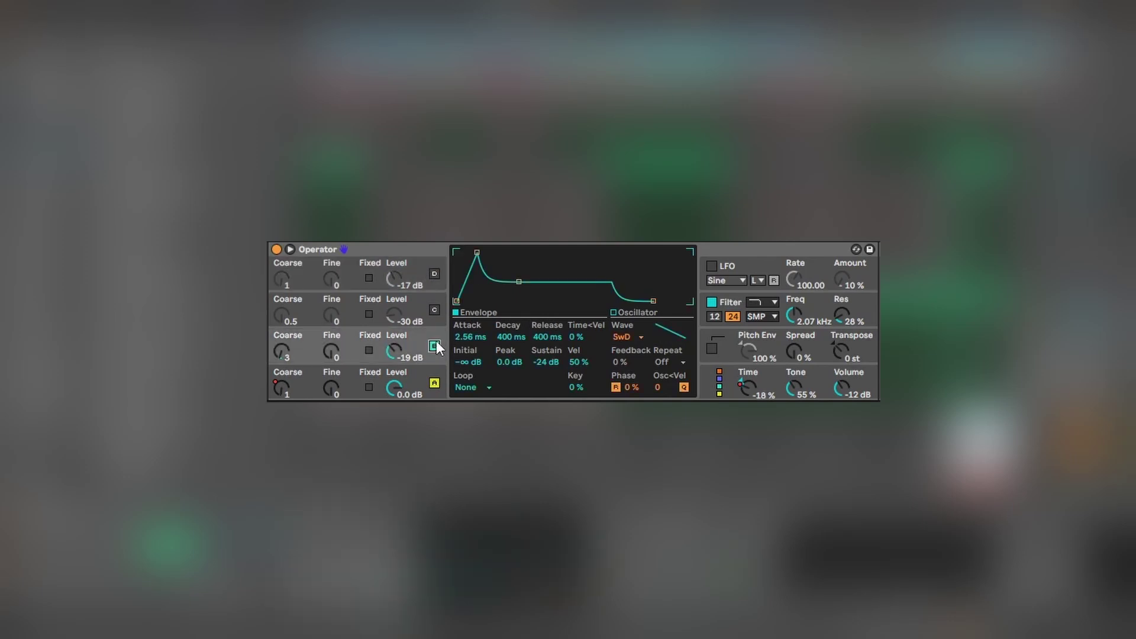
click(435, 310)
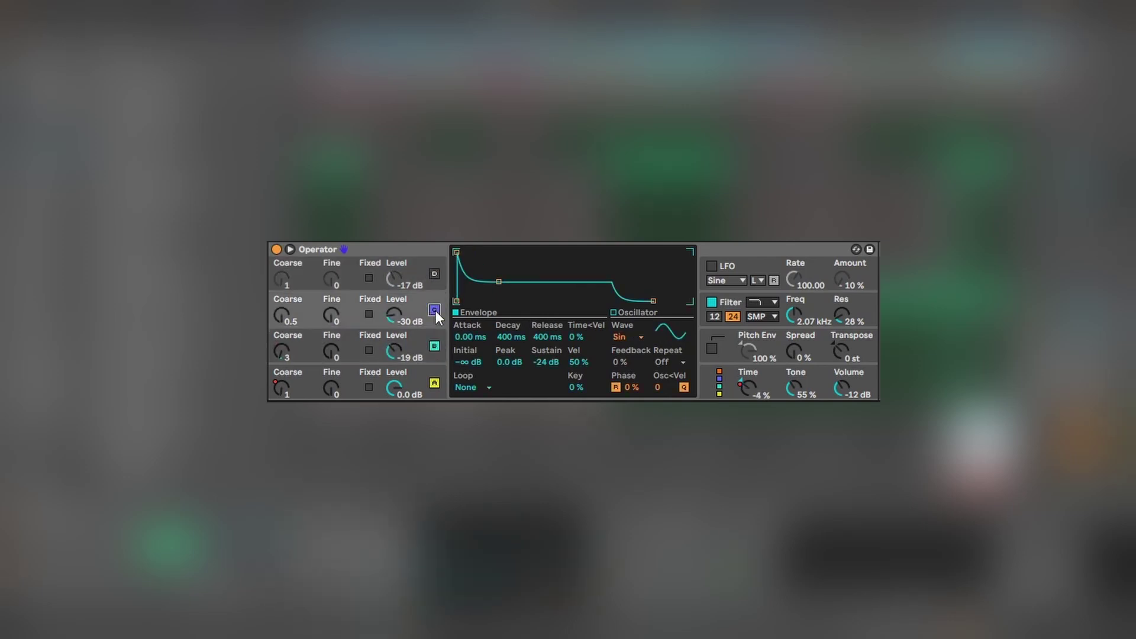
click(435, 274)
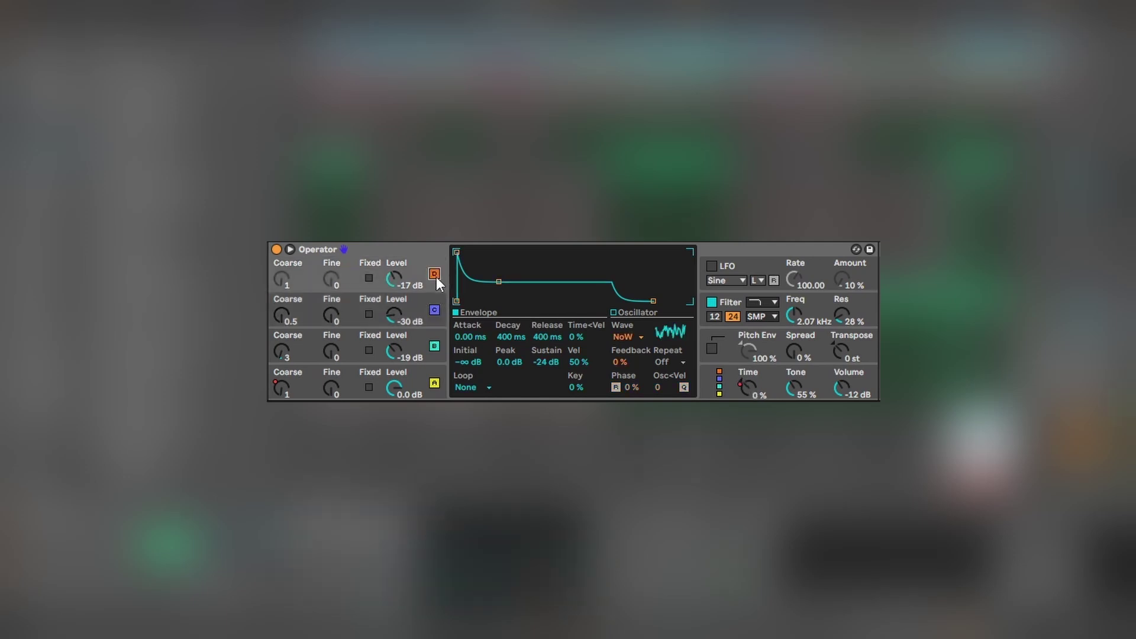
click(352, 382)
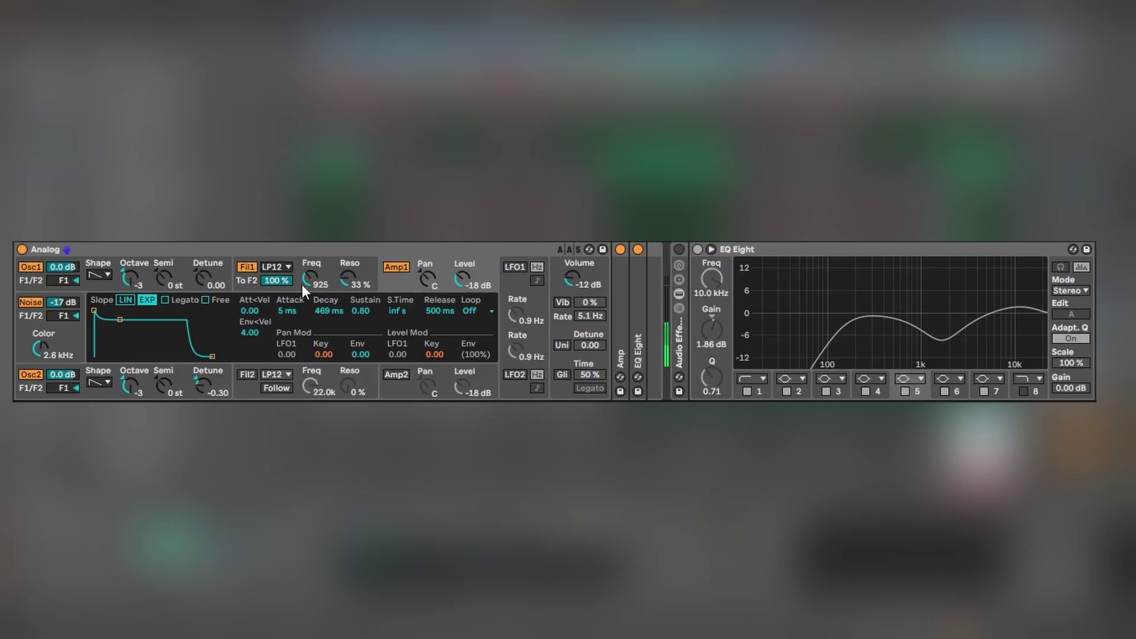
Unfold the Amp and EQ Eight on the Analog chain, and switch Amp off and on to hear its effect.
double_click(640, 283)
double_click(620, 296)
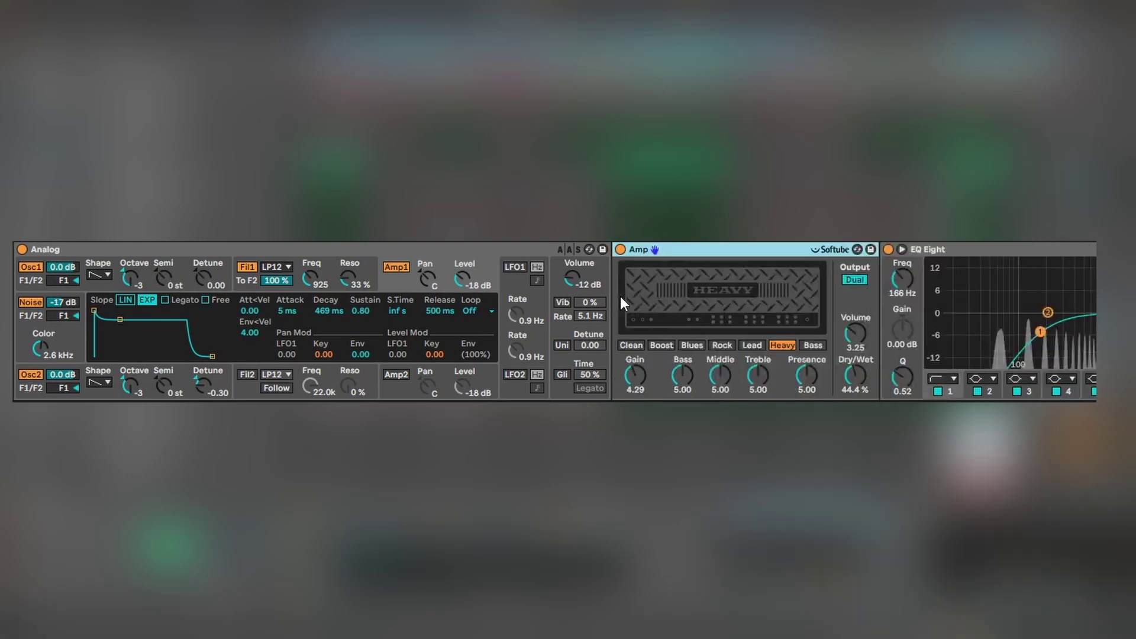
click(620, 249)
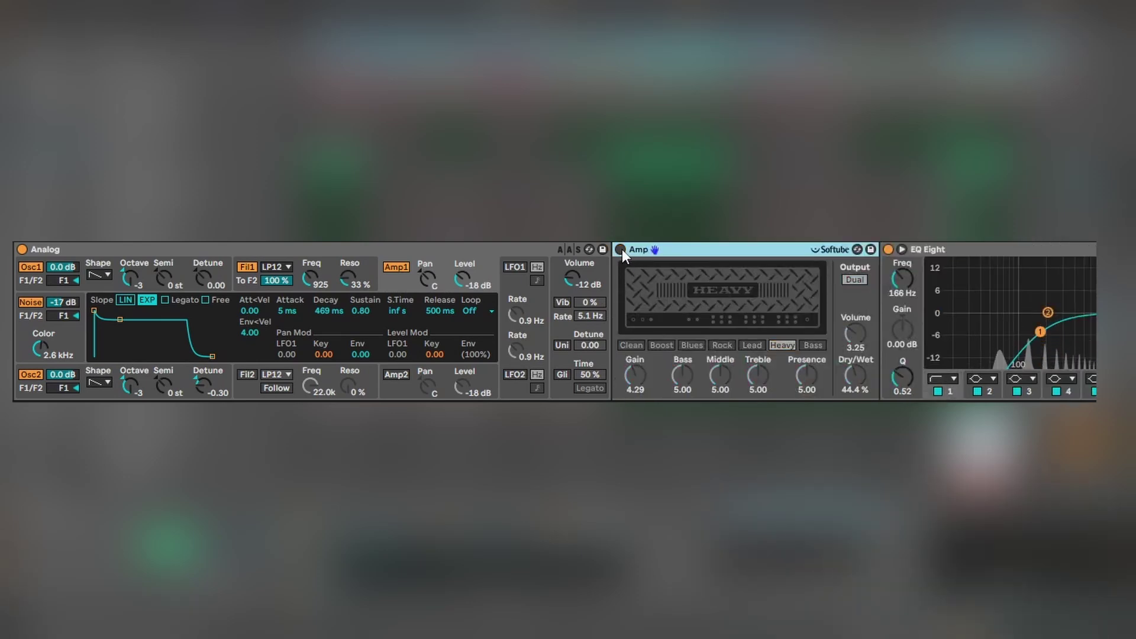
click(621, 249)
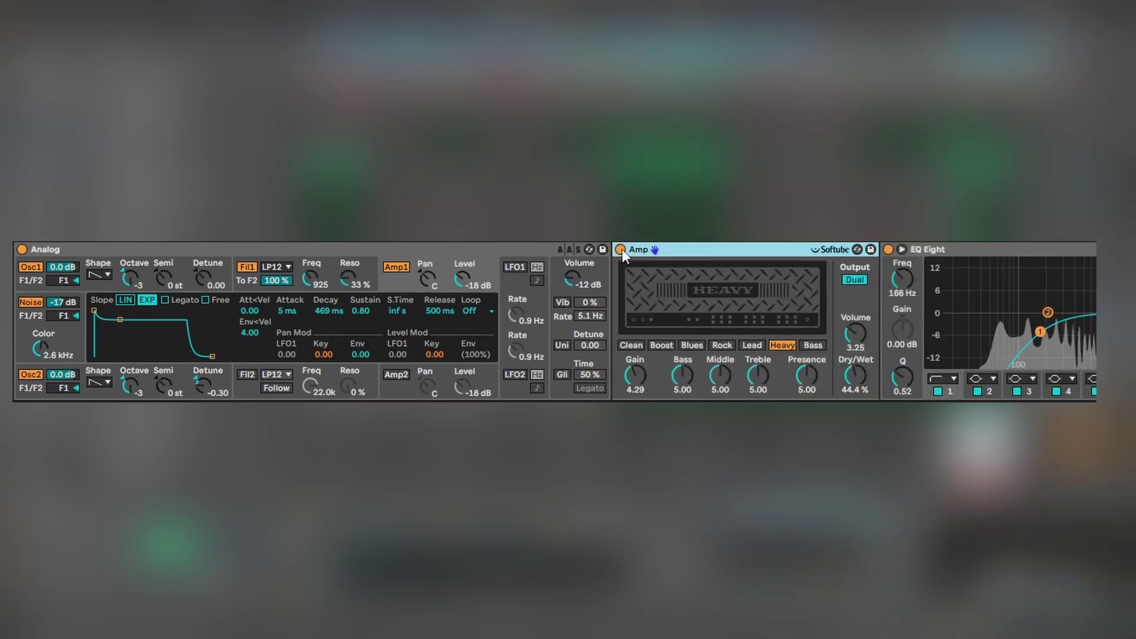
Collapse the EQ Eight and Wider devices in the effects chain after the BLEEPS instrument rack.
key(Delete)
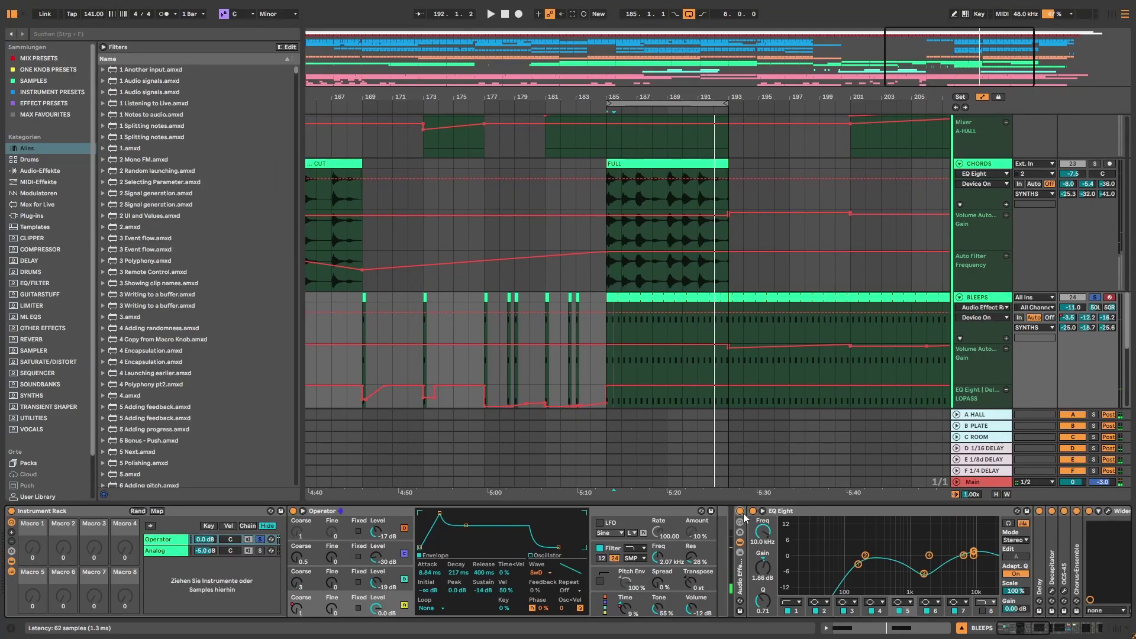
double_click(871, 512)
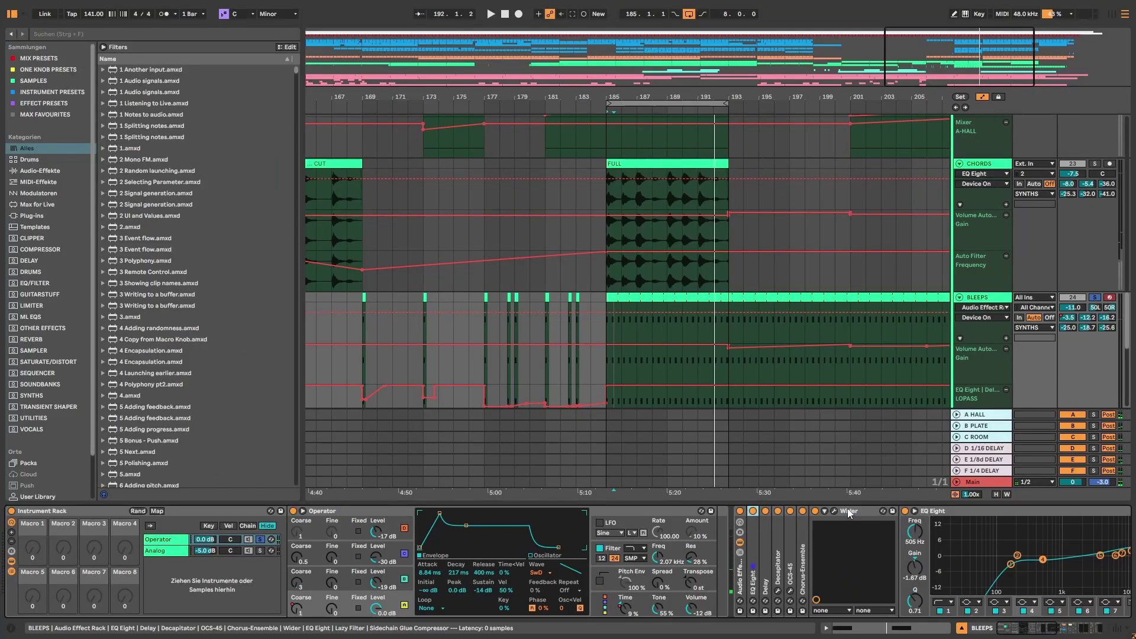
double_click(871, 512)
double_click(876, 512)
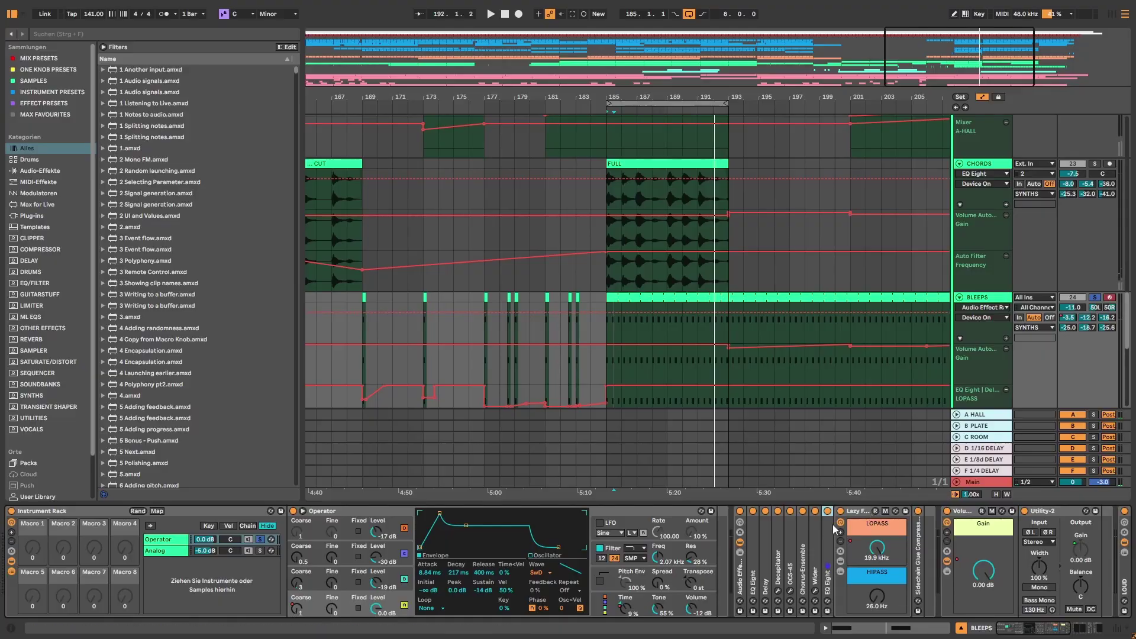
Re-enable the first EQ Eight and the Delay of the BLEEPS effects chain one after the other.
double_click(752, 512)
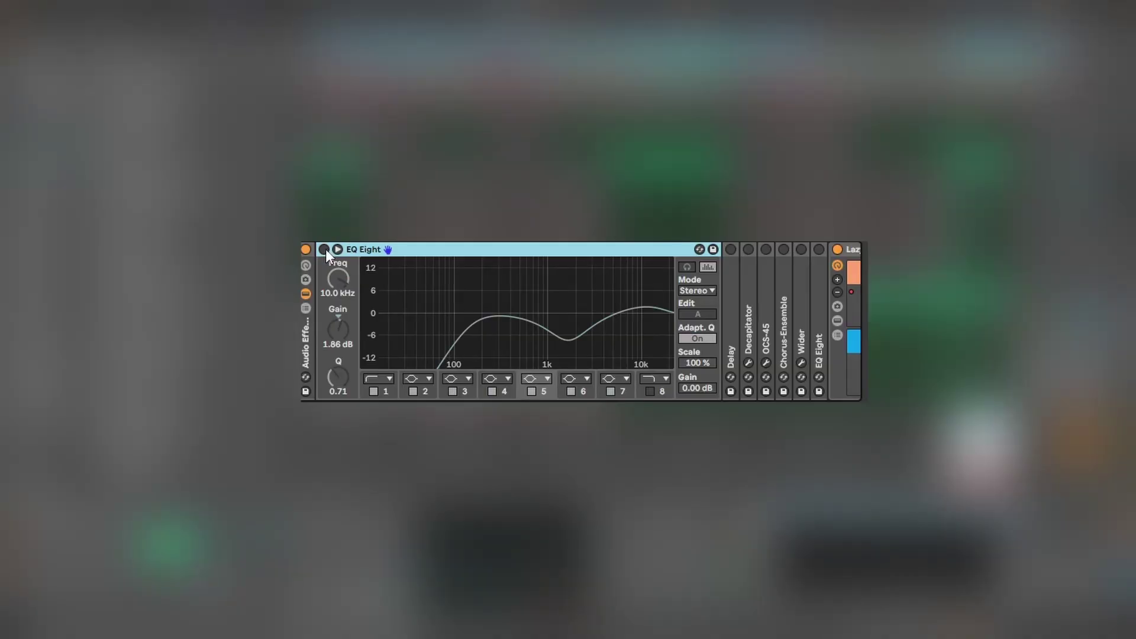
click(324, 249)
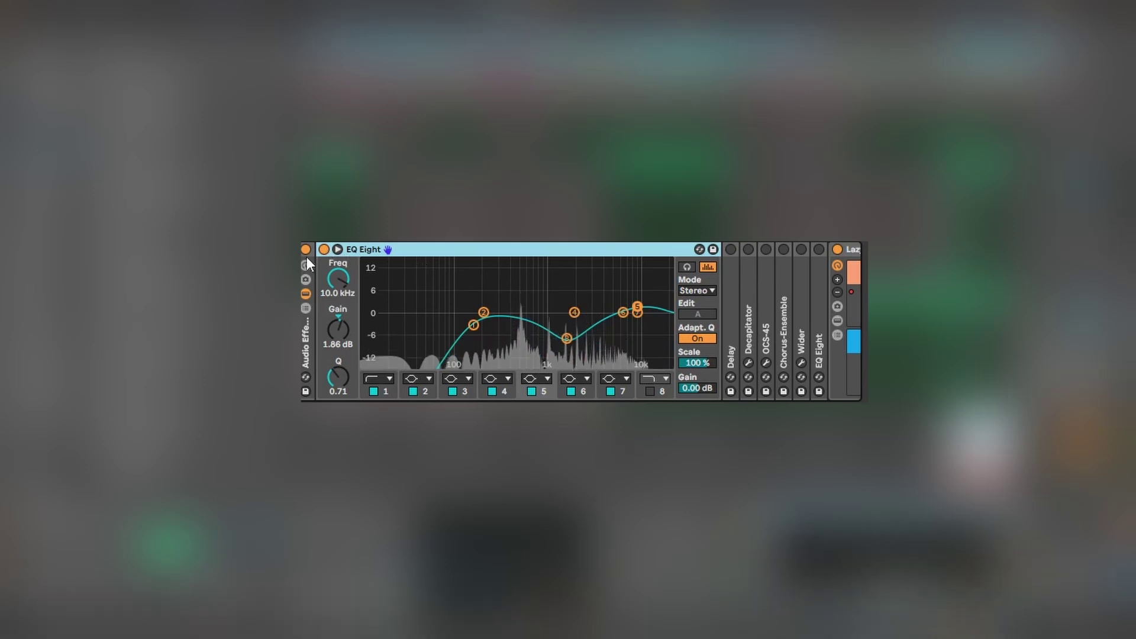
double_click(348, 251)
double_click(336, 275)
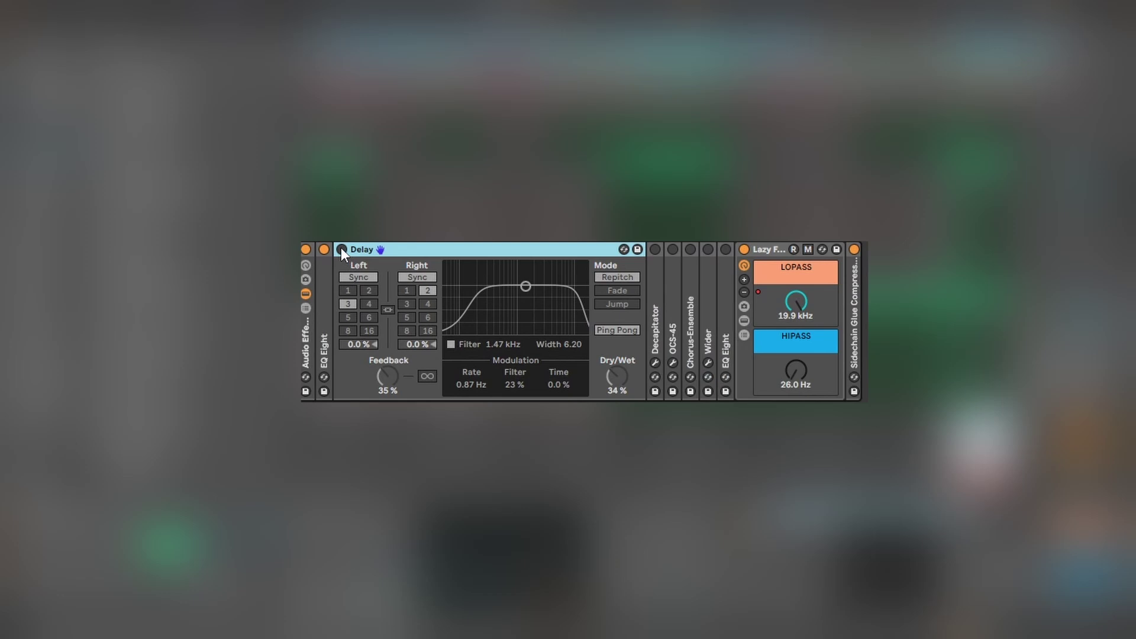
click(341, 249)
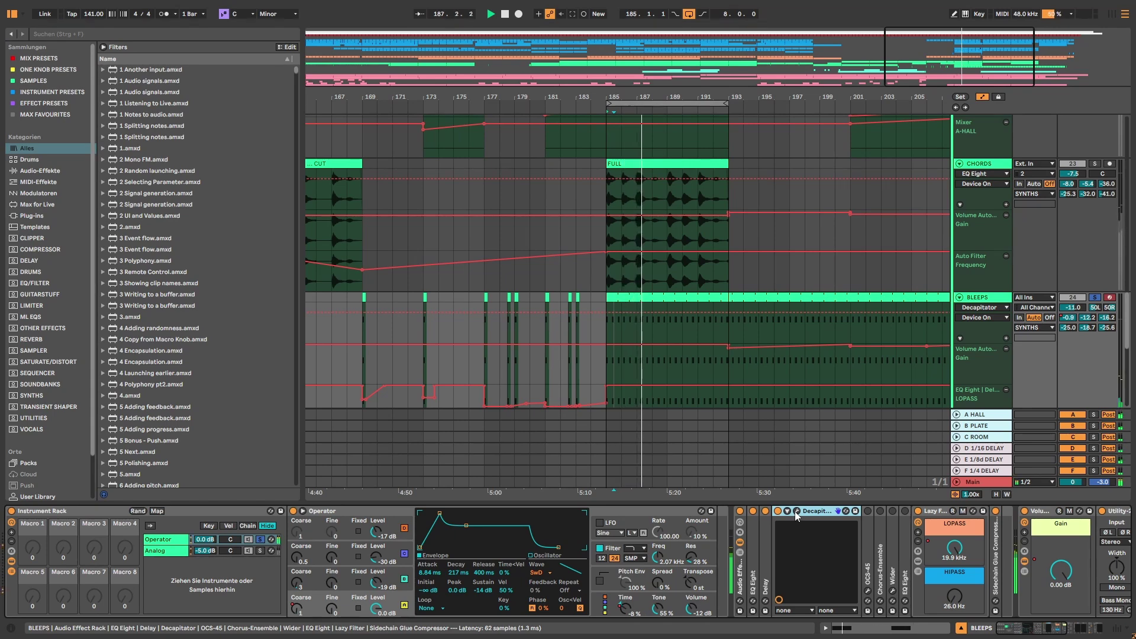
Show Decapitator's interface to audition its saturation, and turn off the Operator chain's solo.
click(797, 511)
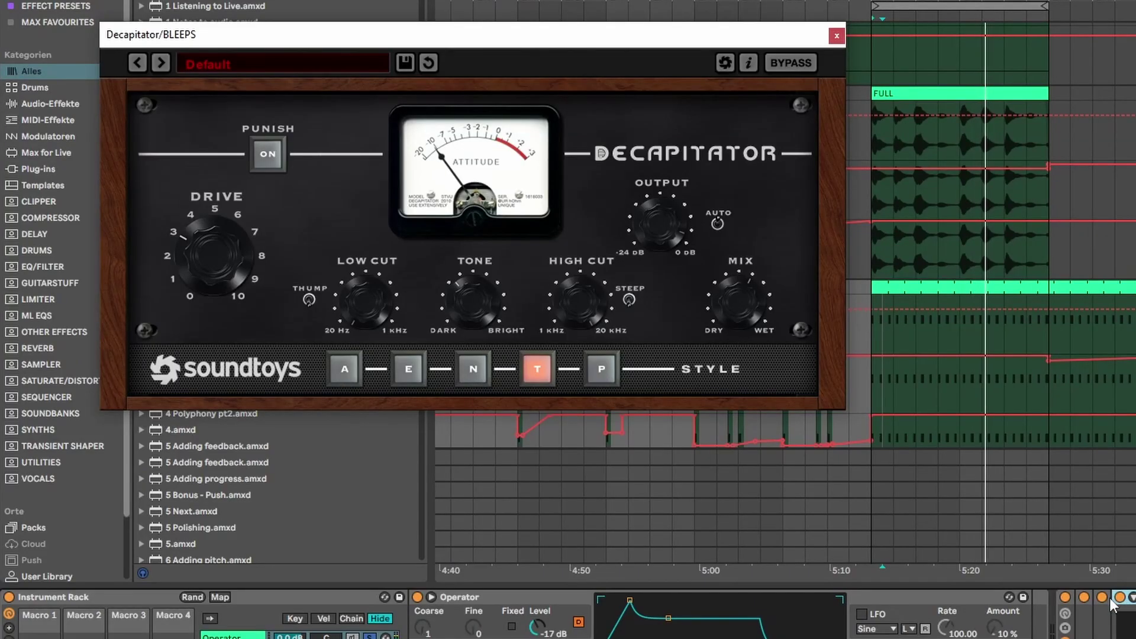
click(1118, 599)
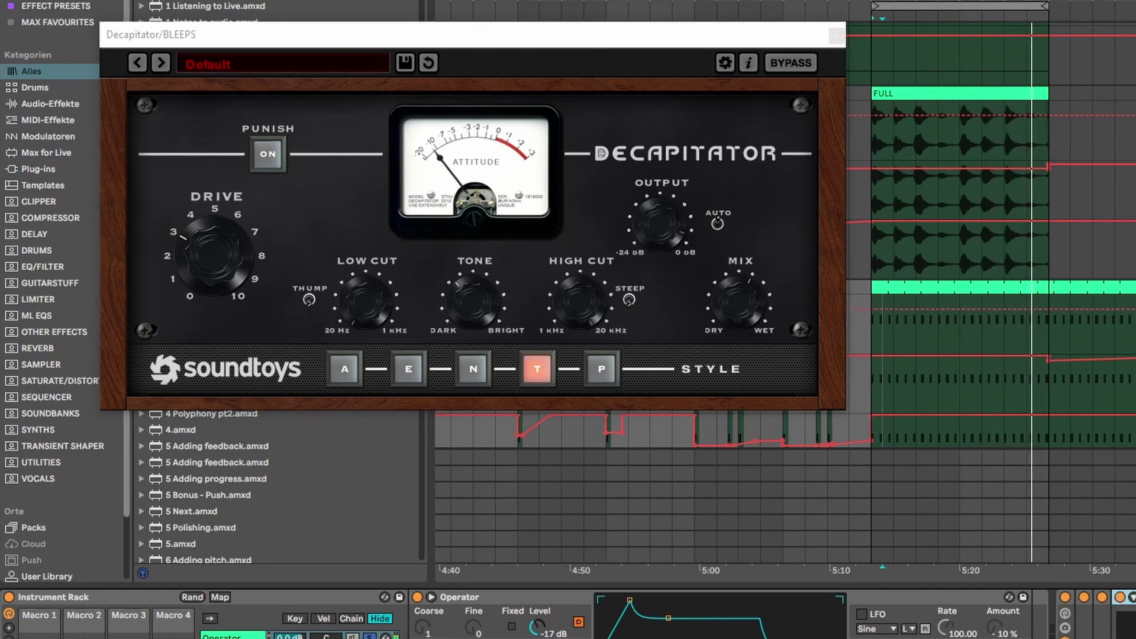
click(370, 638)
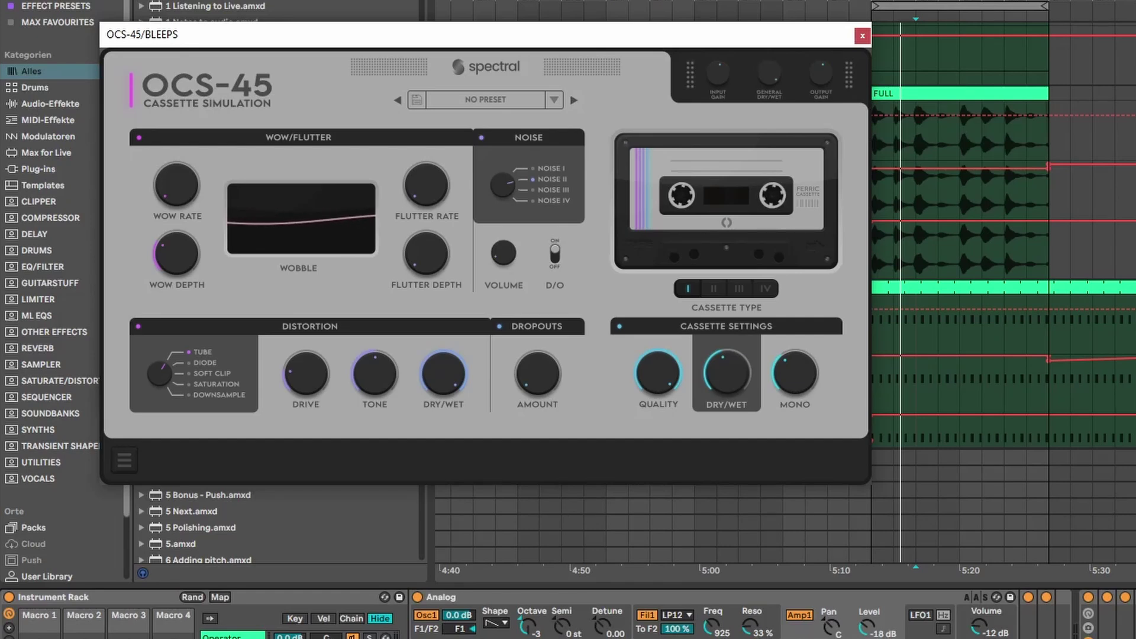
Examine the OCS-45 cassette simulation's settings while playing and stopping the section, and collapse the device.
key(space)
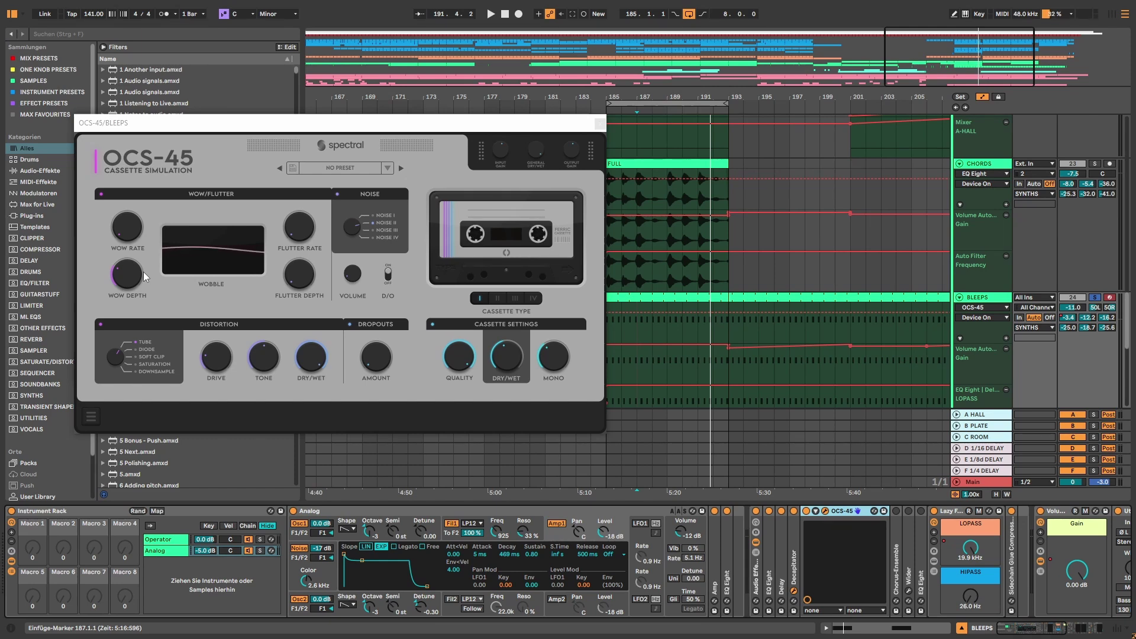
key(space)
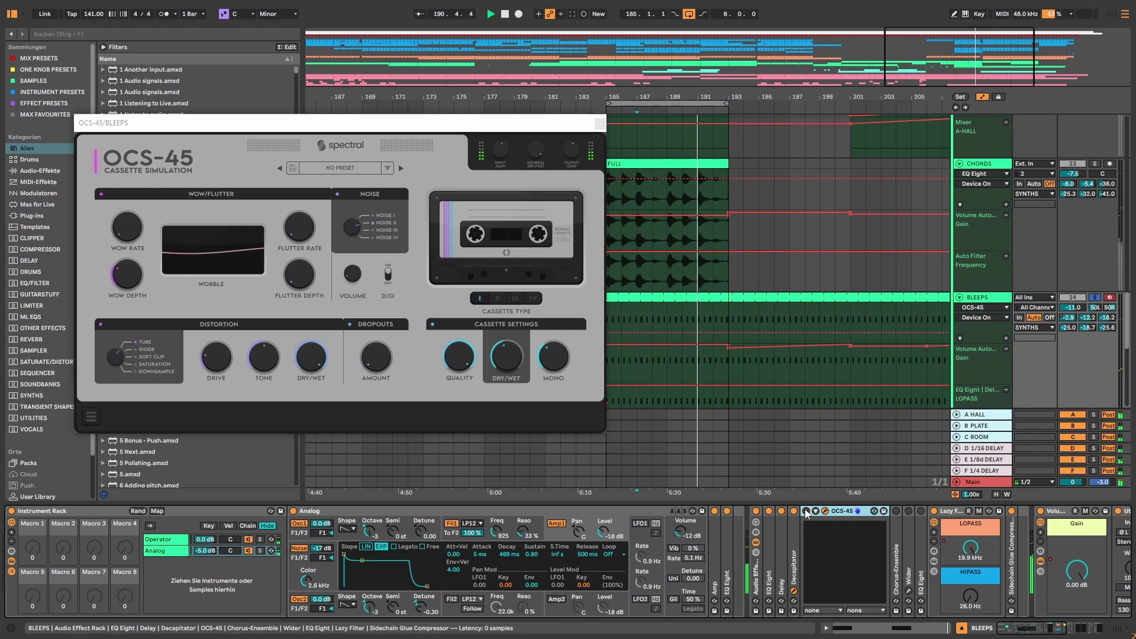
key(space)
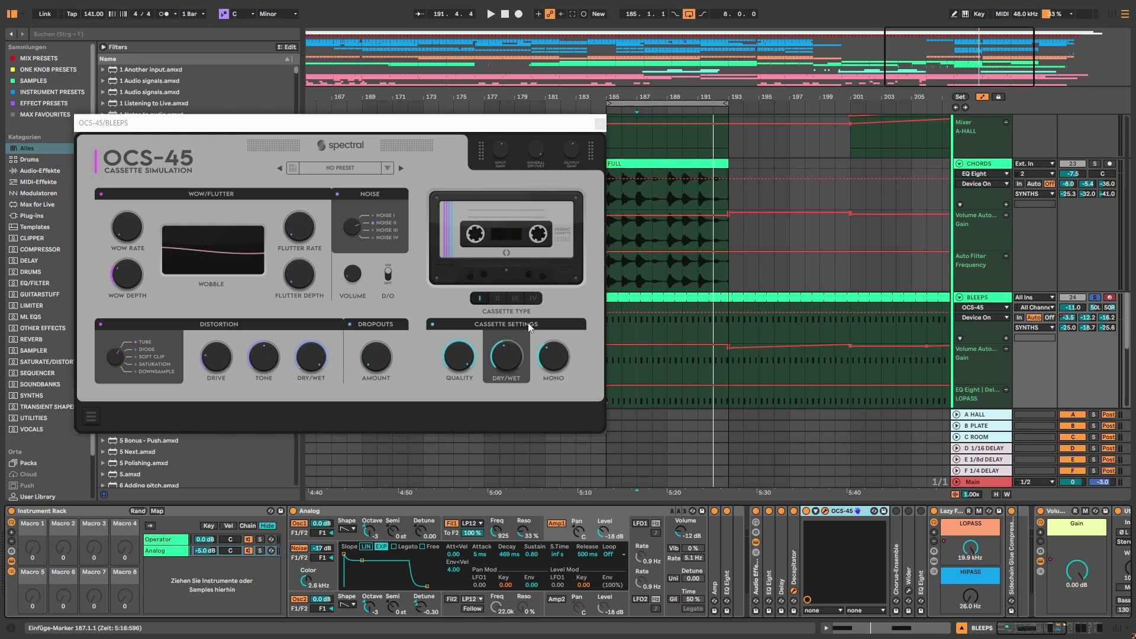
double_click(846, 513)
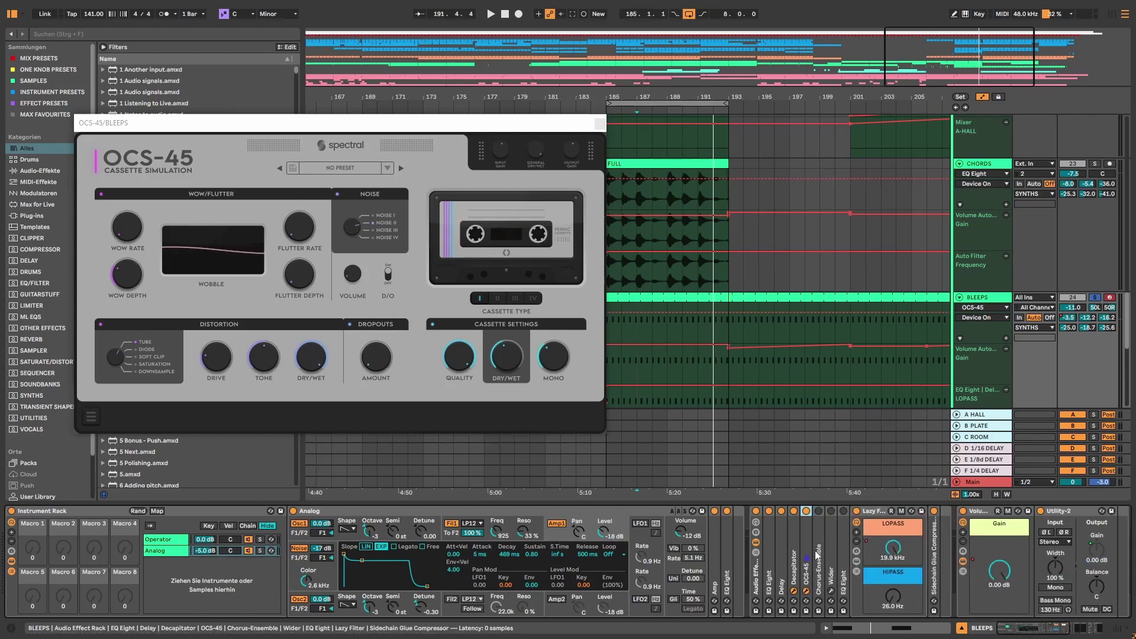
Unfold Chorus-Ensemble, compare the sound with and without it, leave it enabled and collapse it.
double_click(819, 510)
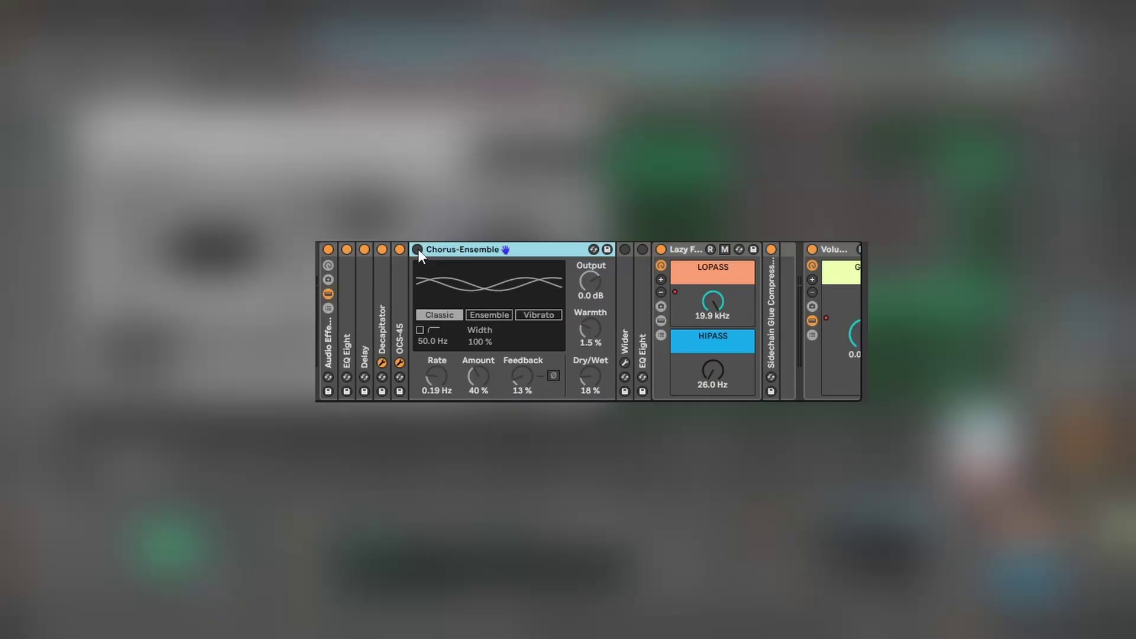
click(417, 250)
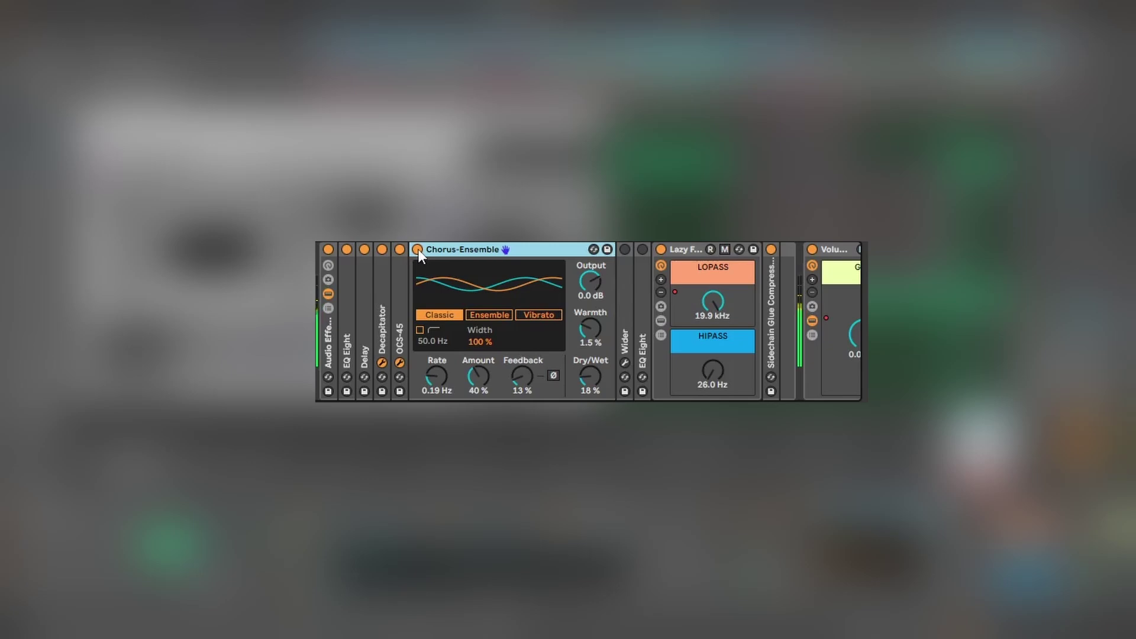
click(418, 249)
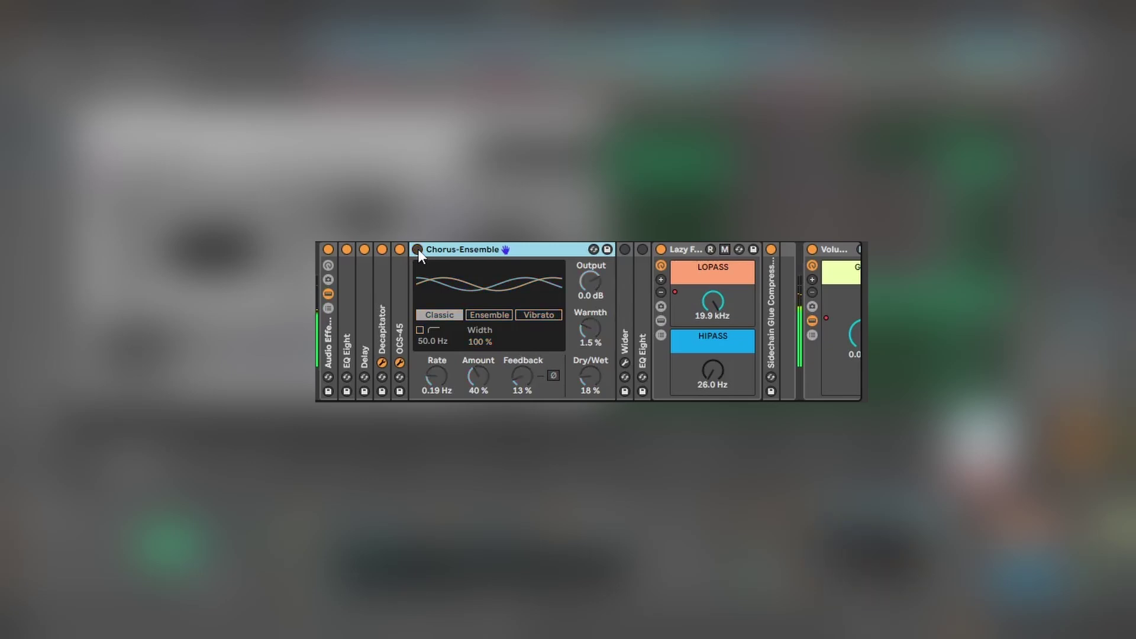
click(417, 250)
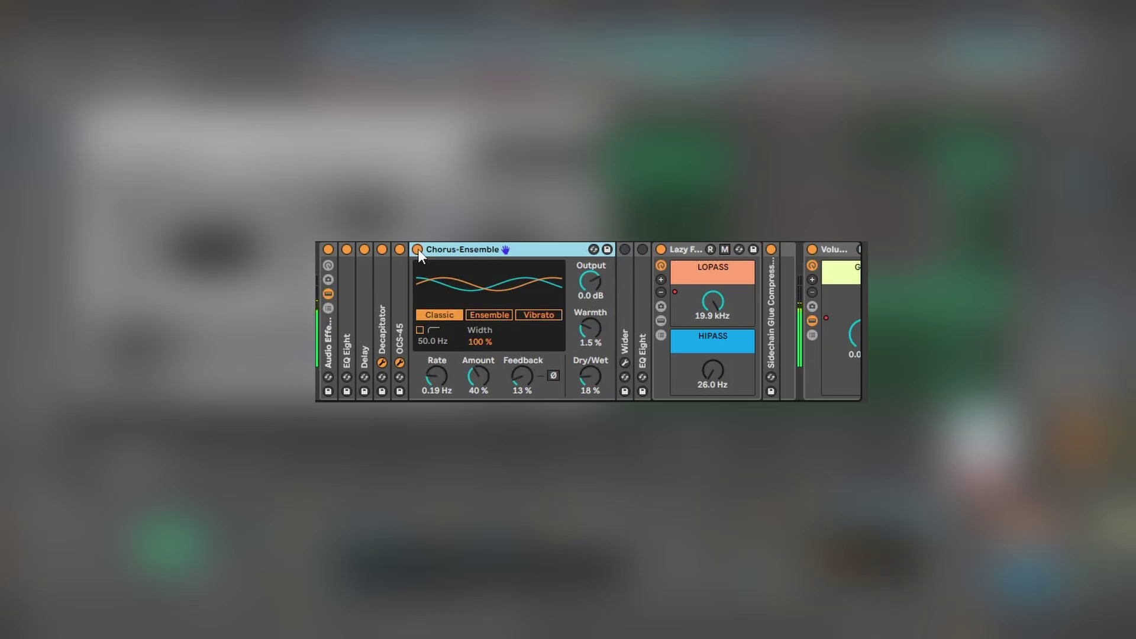
double_click(460, 248)
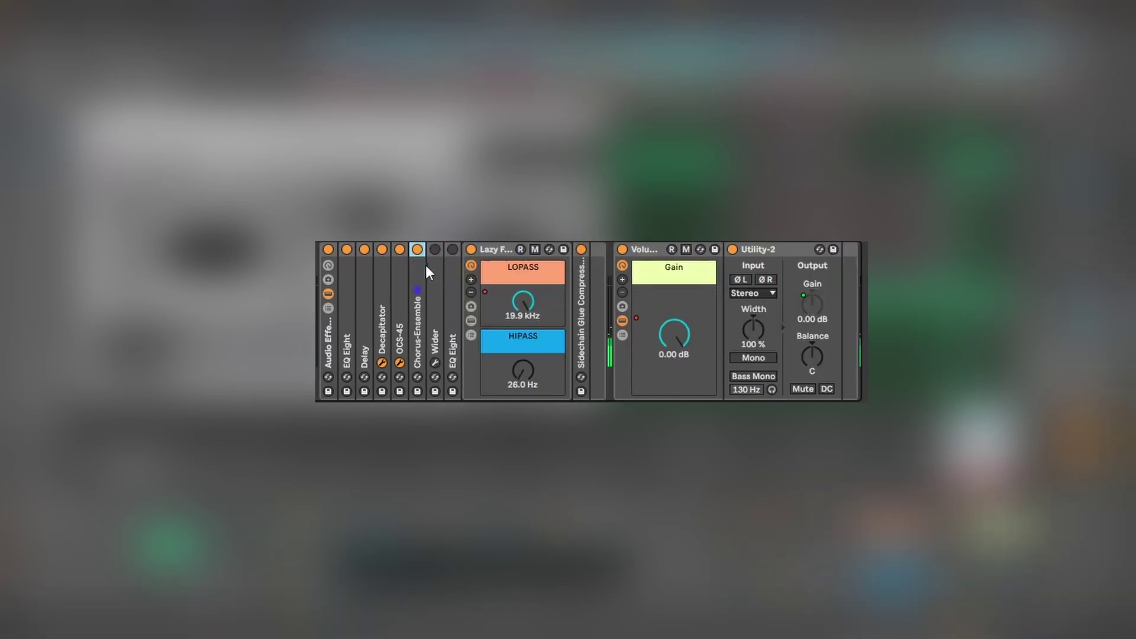
Open Wider's interface to audition its stereo widening, close its window and collapse the device.
double_click(426, 264)
click(462, 249)
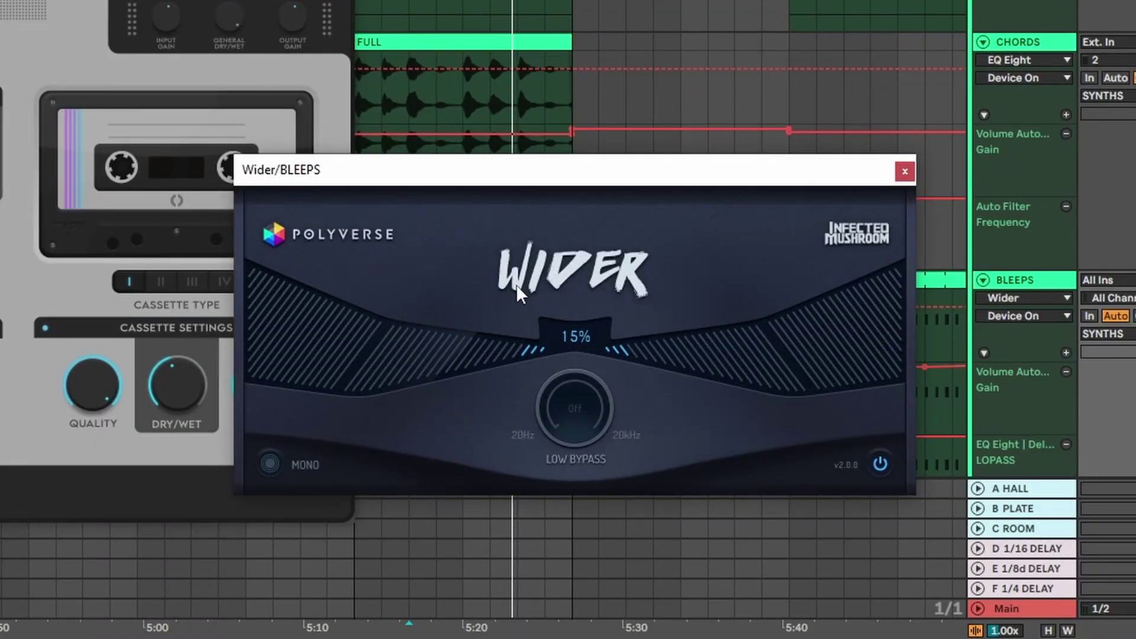
key(space)
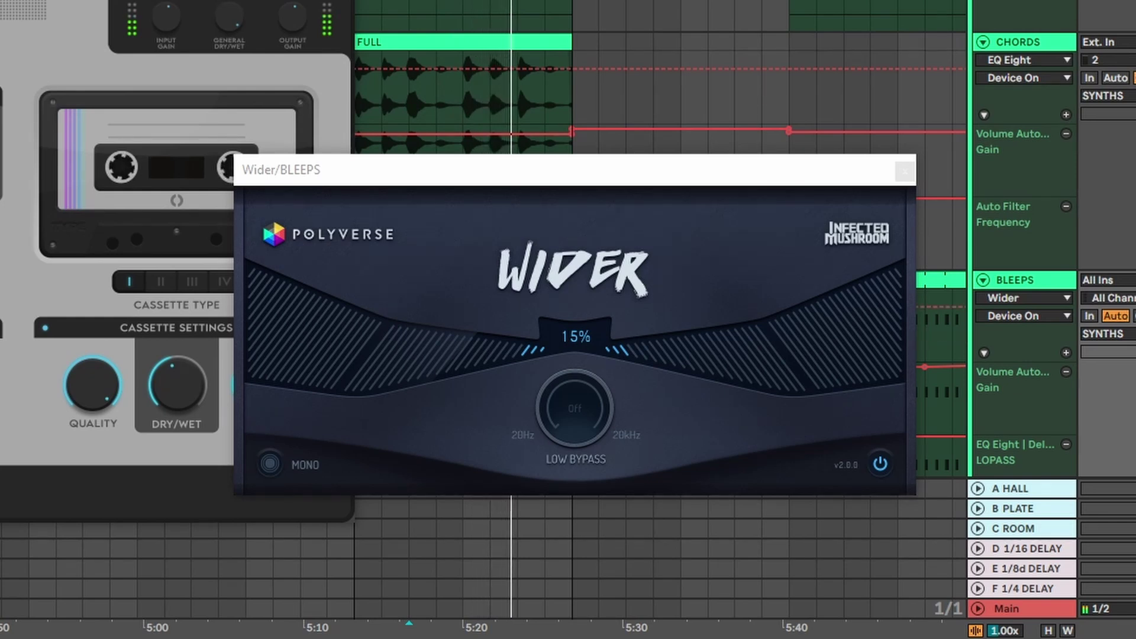
click(905, 173)
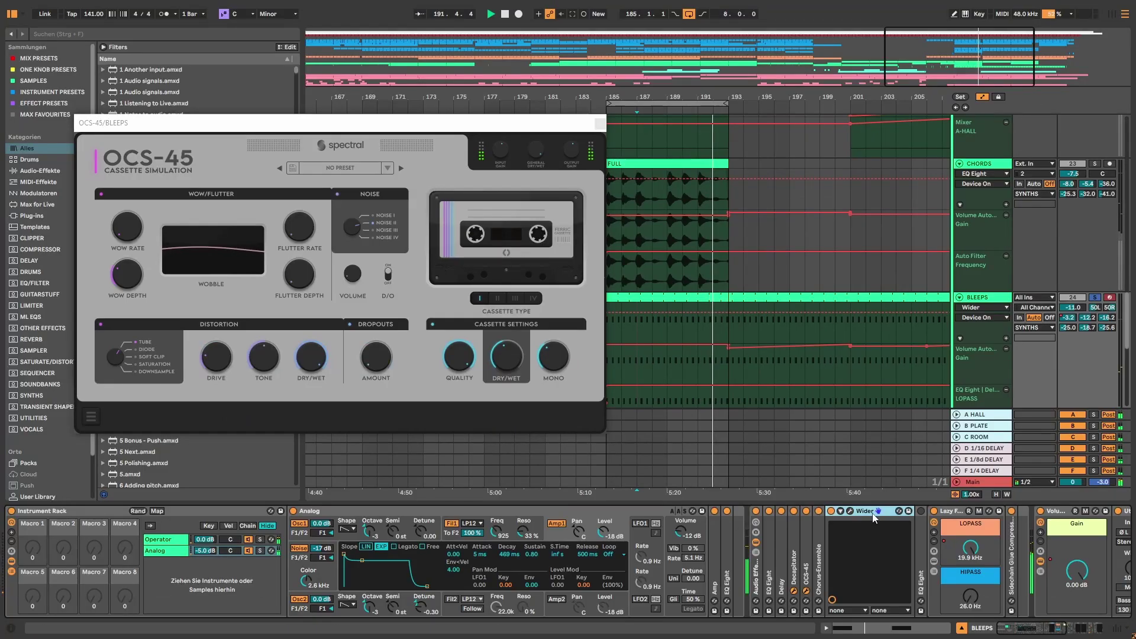
click(870, 509)
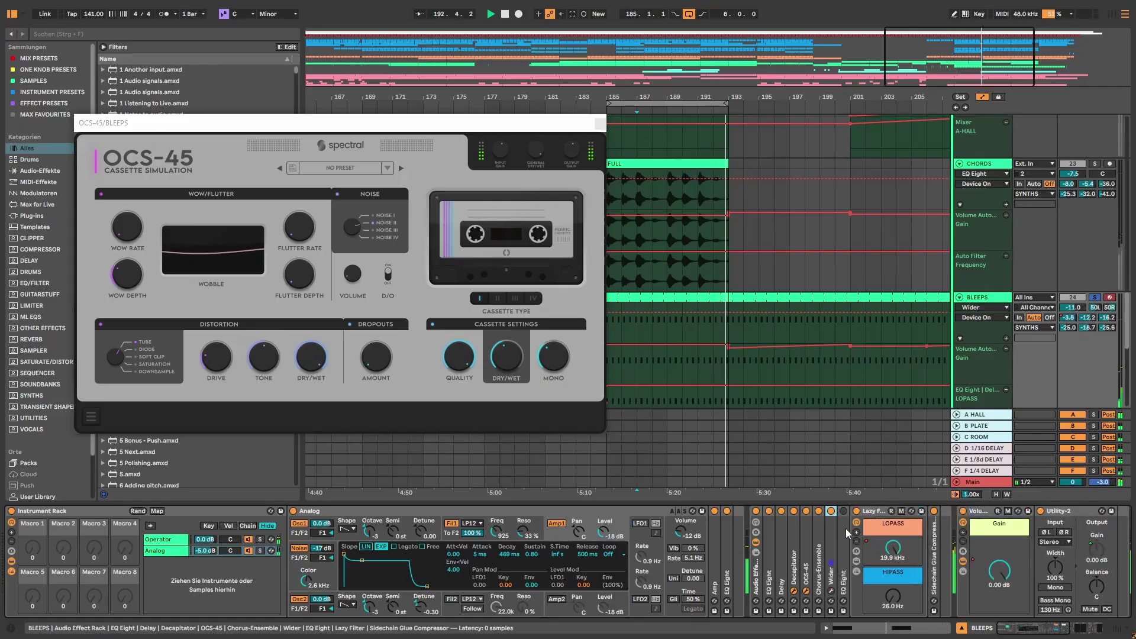
Unfold the last EQ Eight after Wider, switch it on and examine its curve.
double_click(846, 528)
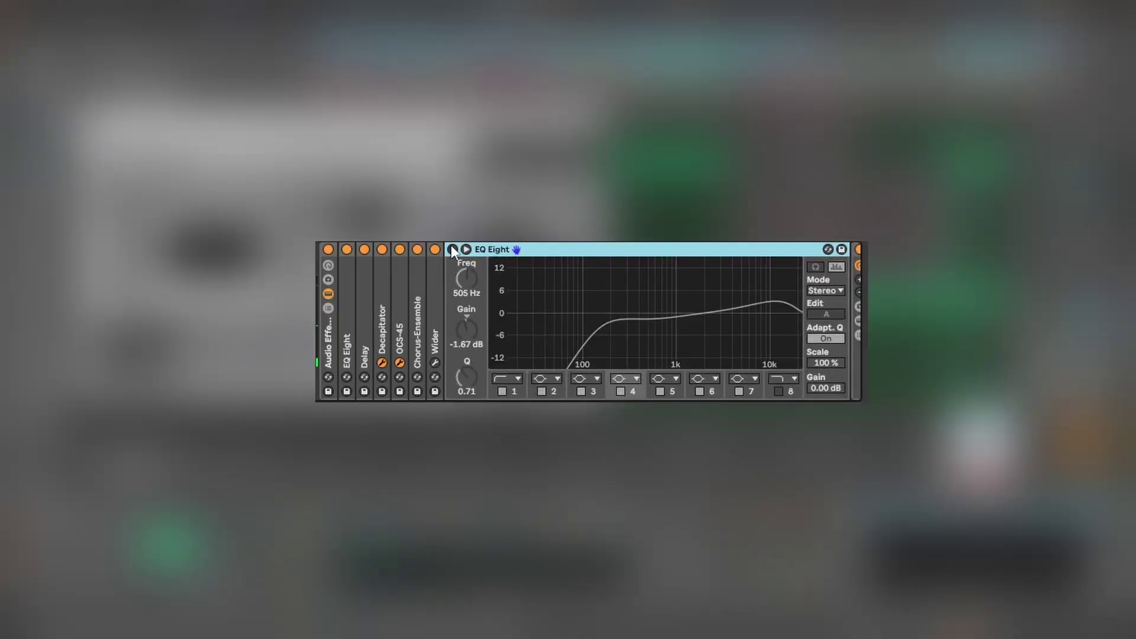
click(452, 249)
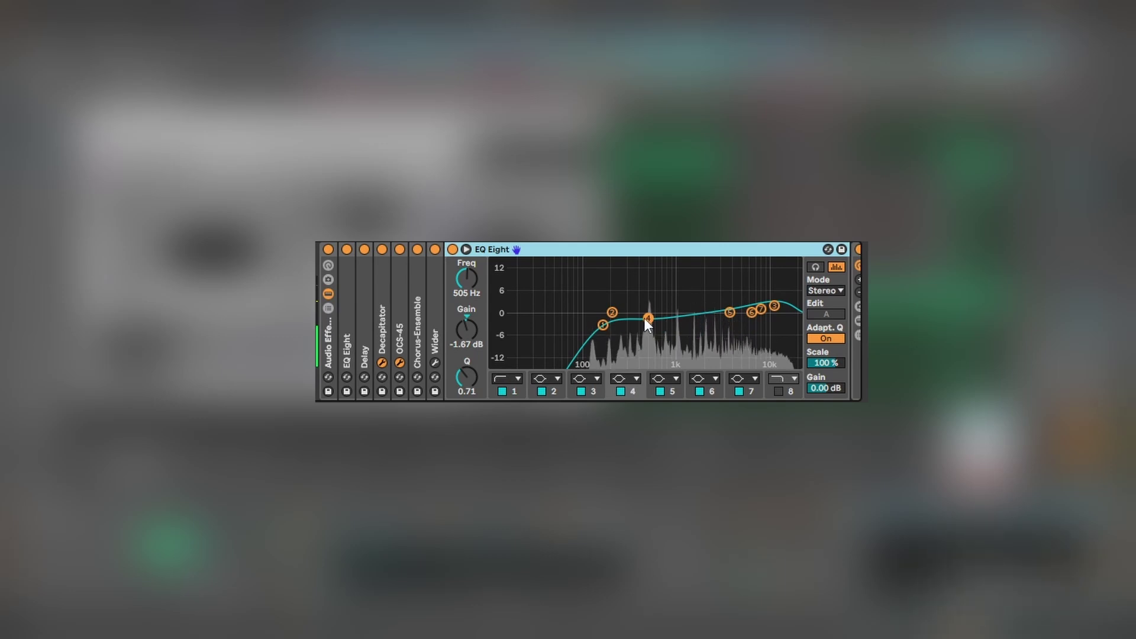
click(466, 249)
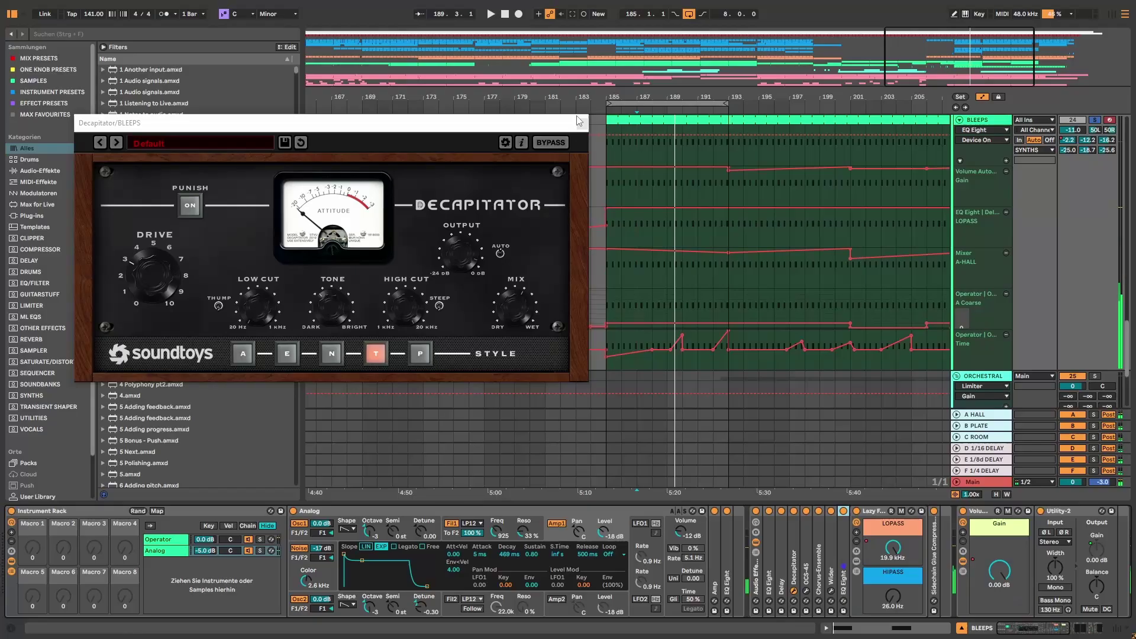
Close the Decapitator window, and play the section from bar 187 with the SYNTHS group soloed.
click(579, 121)
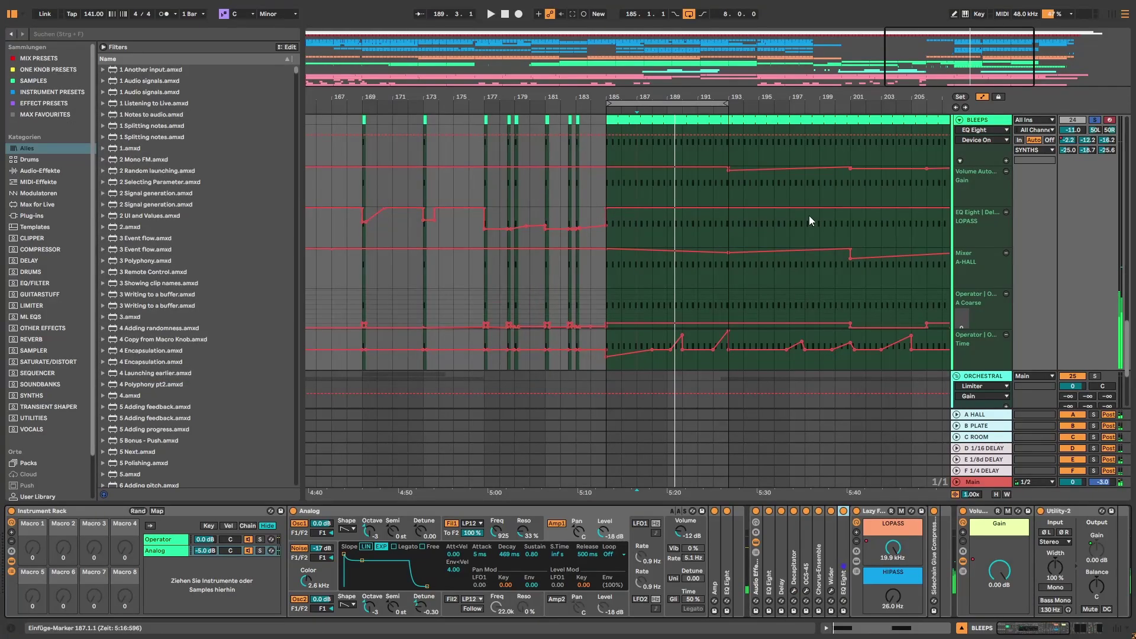
scroll(815, 226, down, 3)
scroll(900, 297, up, 6)
scroll(911, 299, down, 8)
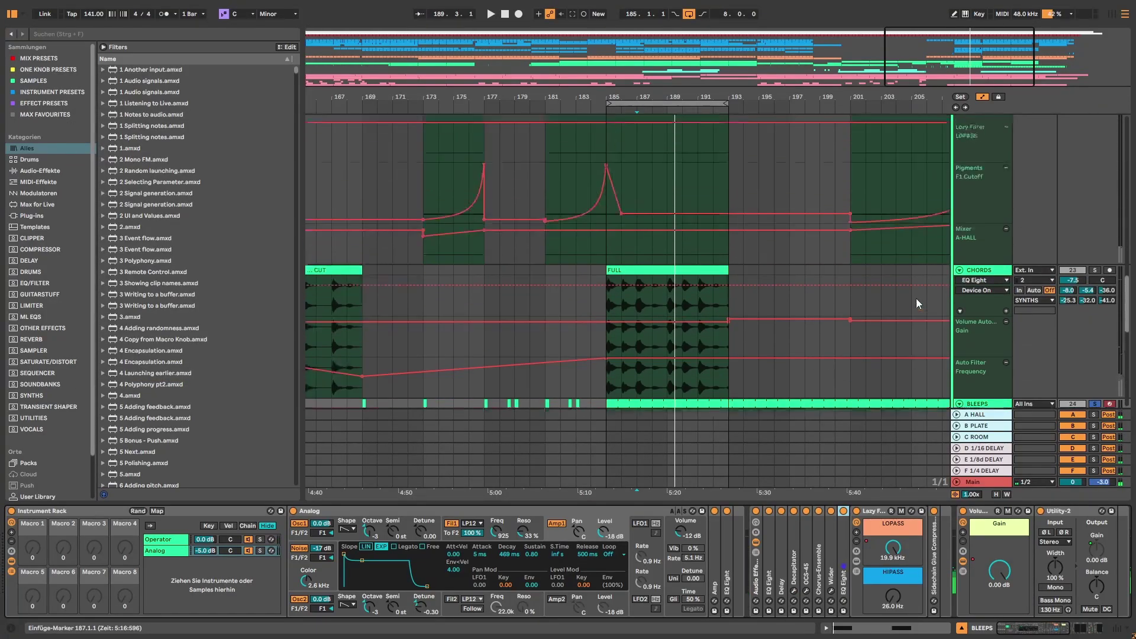
click(1095, 231)
key(space)
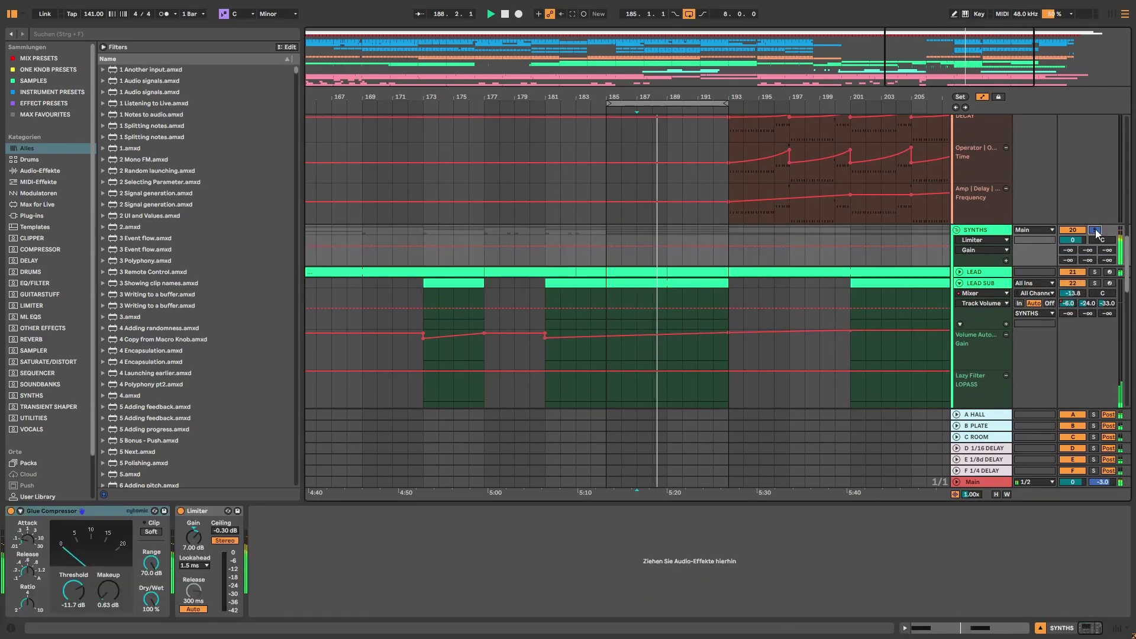
scroll(1101, 241, up, 4)
scroll(1101, 242, up, 5)
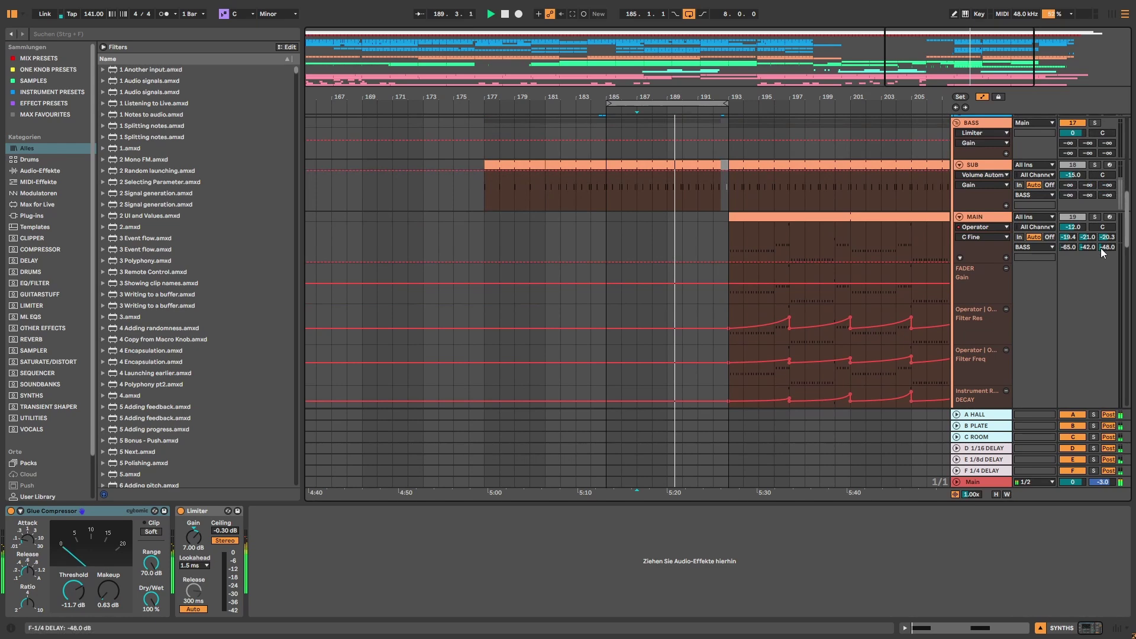
scroll(1088, 266, down, 5)
scroll(1080, 290, down, 7)
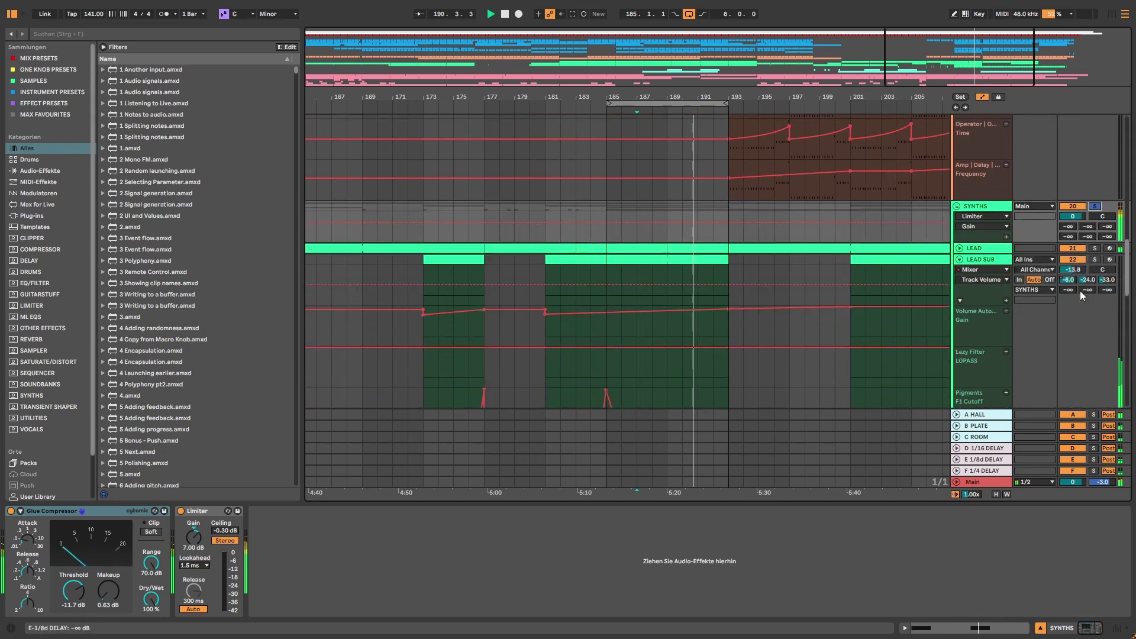
scroll(1084, 303, up, 5)
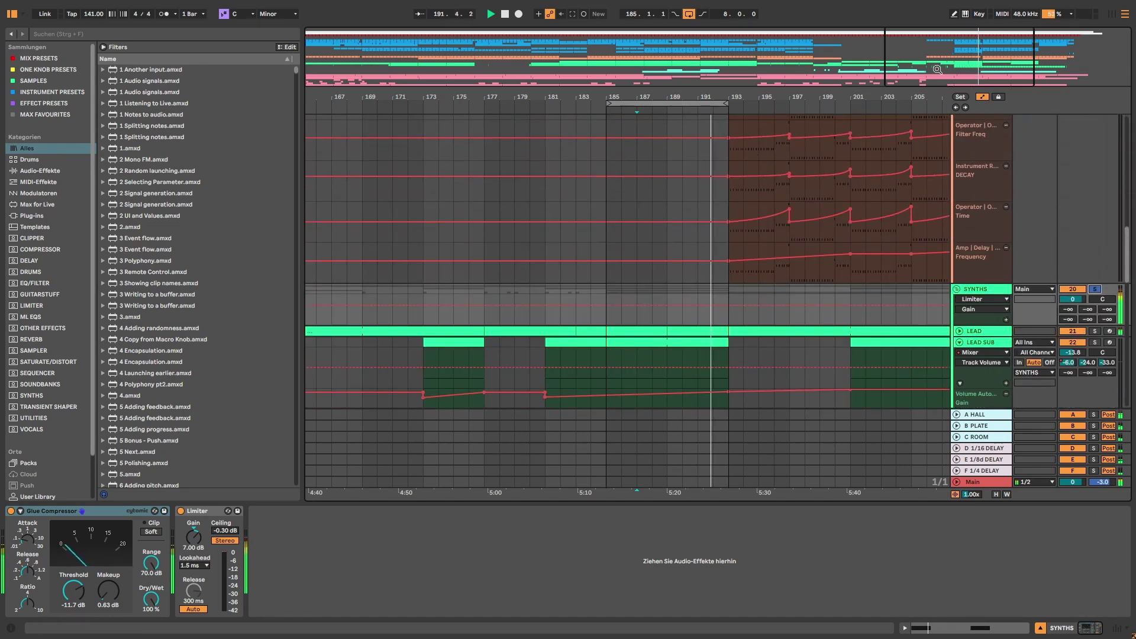
Stop playback, move the eight-bar loop to start at bar 169, and solo the ORCHESTRAL group.
scroll(723, 158, down, 6)
key(space)
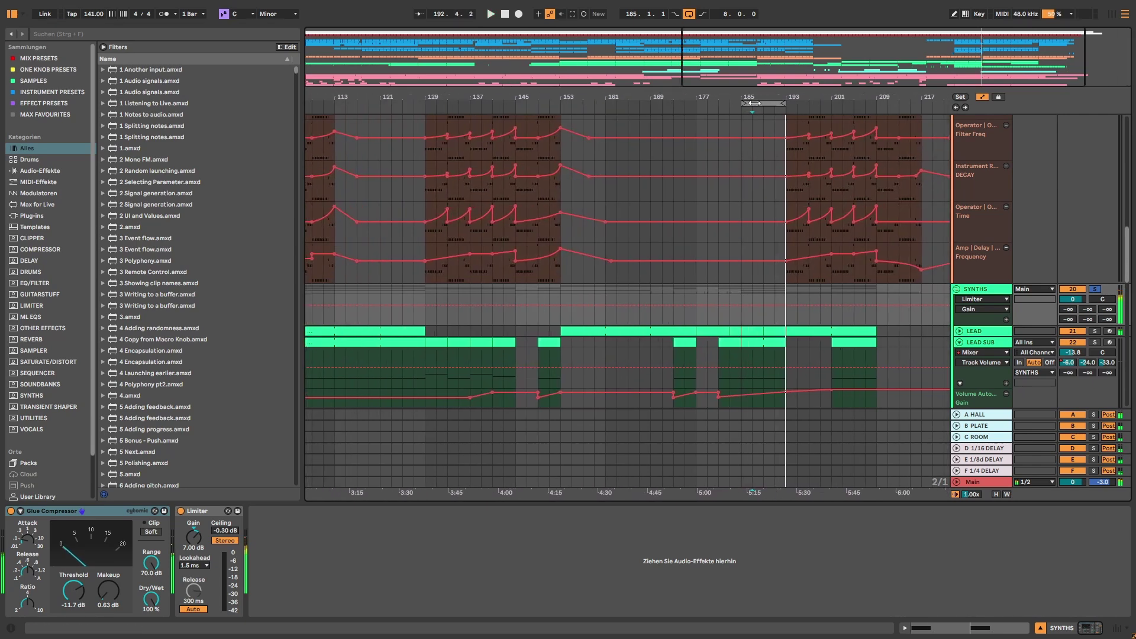
scroll(807, 217, down, 10)
scroll(823, 202, down, 10)
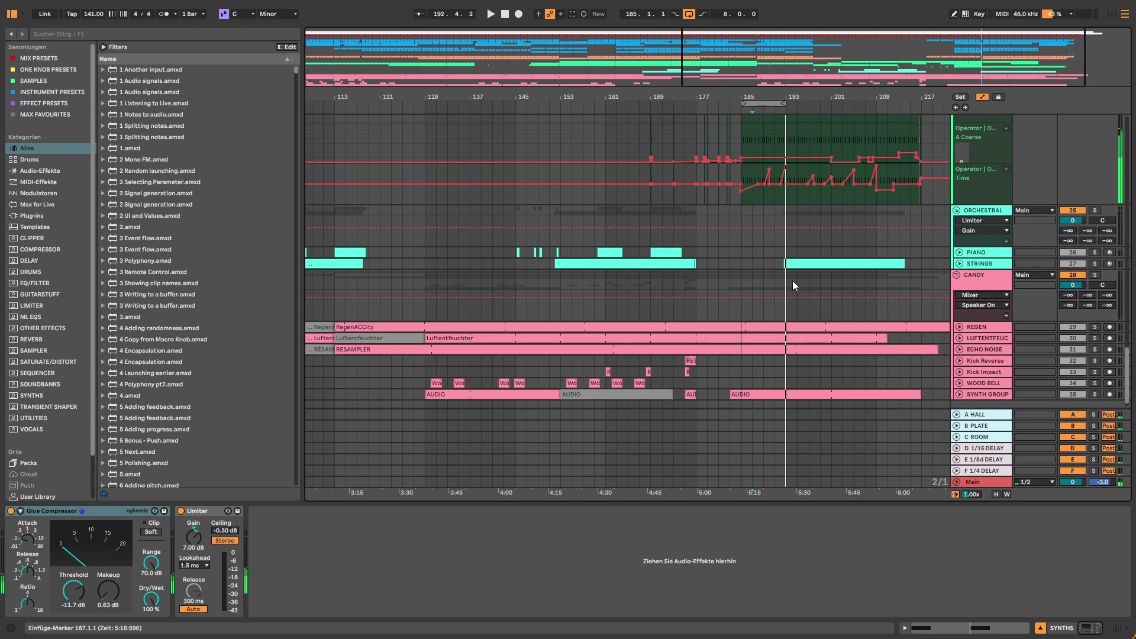
click(799, 231)
drag(766, 104, 676, 129)
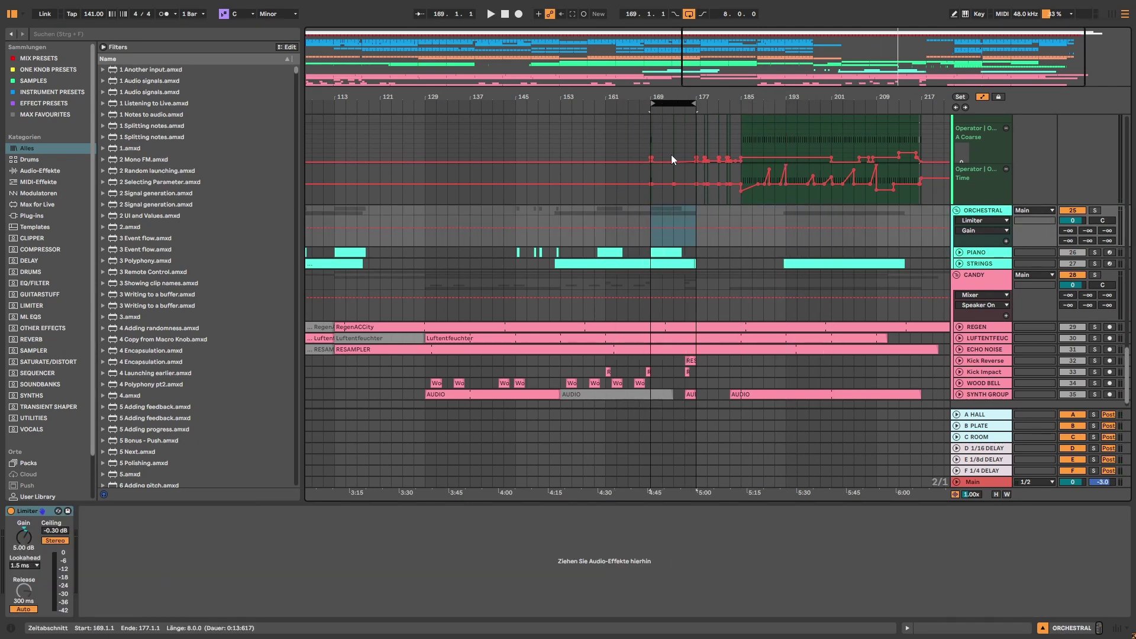
click(656, 201)
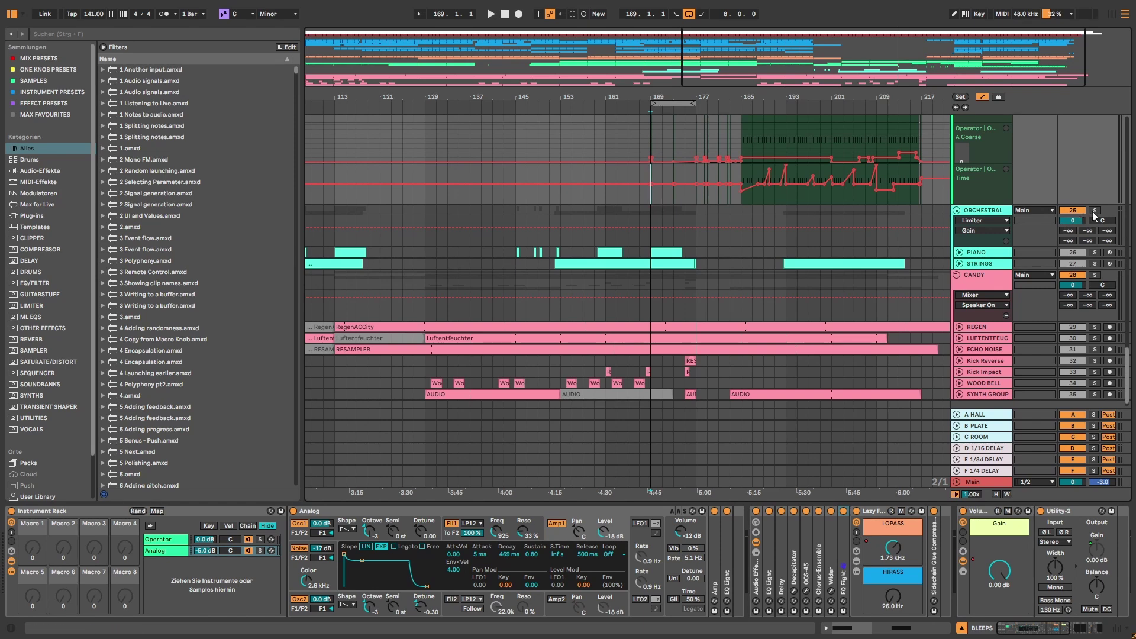
click(962, 220)
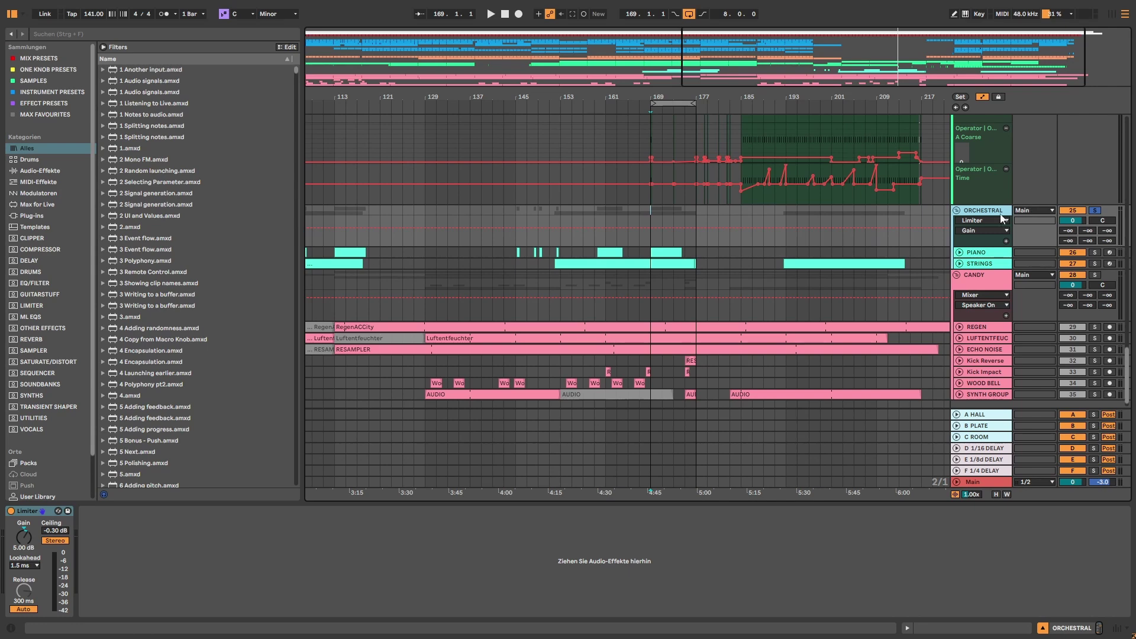
Glance at the LABS instrument on the PIANO track, then solo PIANO and play it from bar 169.
click(977, 252)
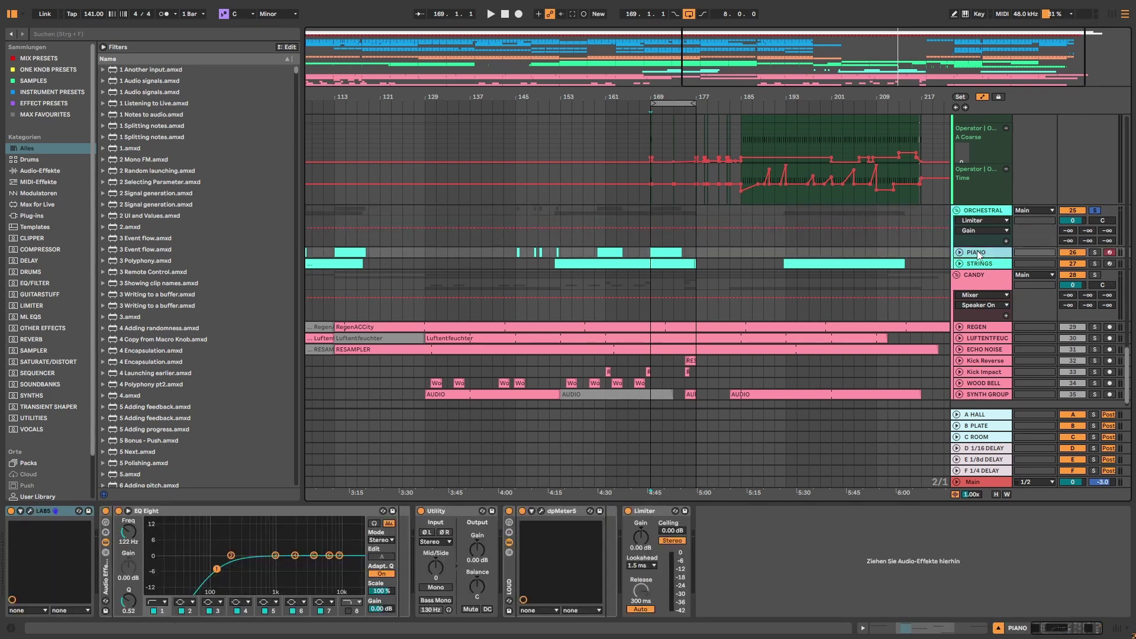
click(30, 512)
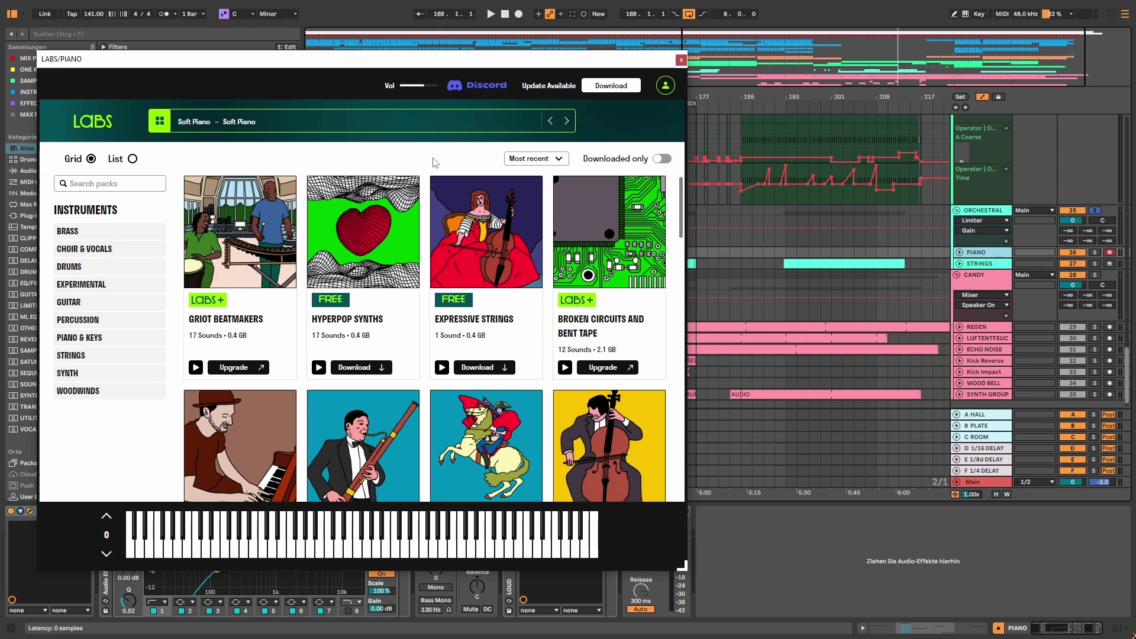
click(681, 60)
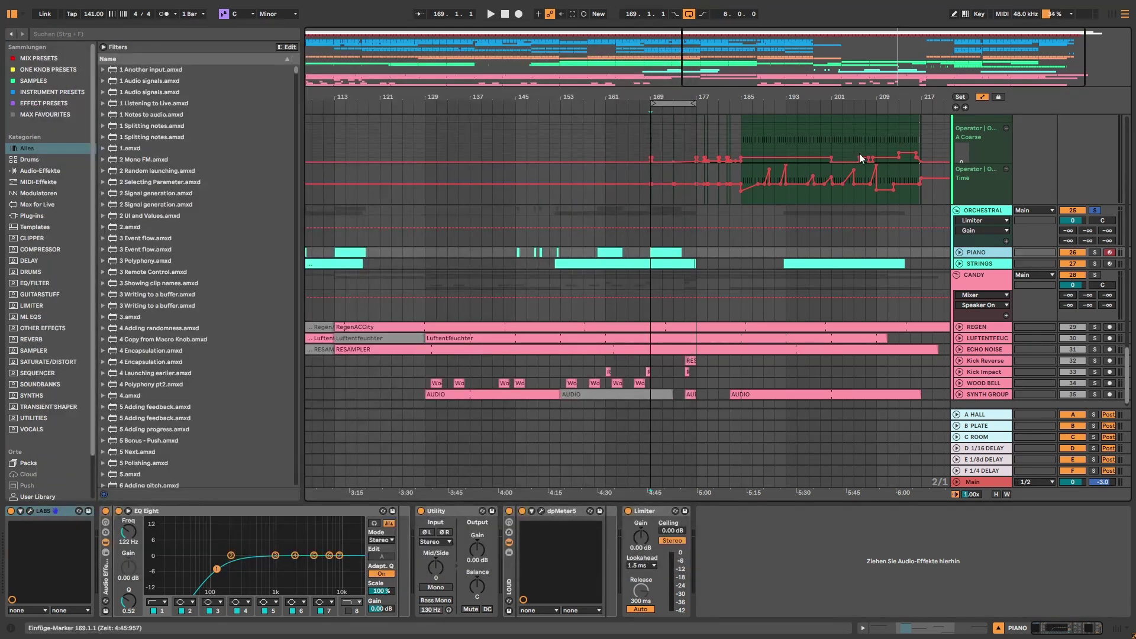
click(1094, 252)
key(space)
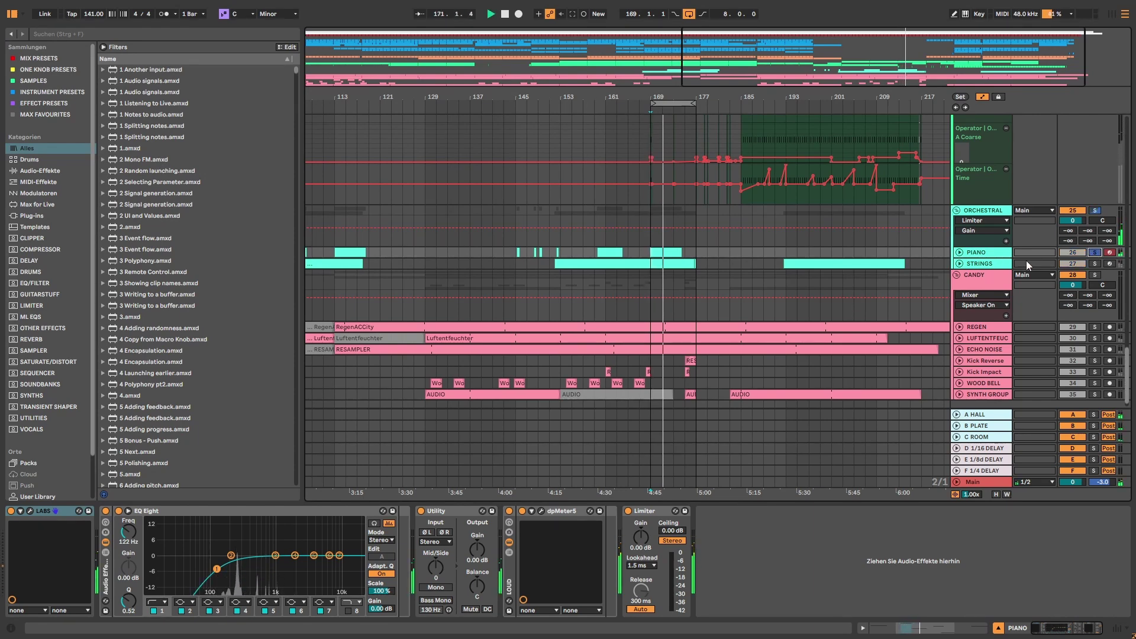
Reopen LABS on the PIANO track, glance through its packs, view the Soft Piano preset page and close the window.
click(31, 512)
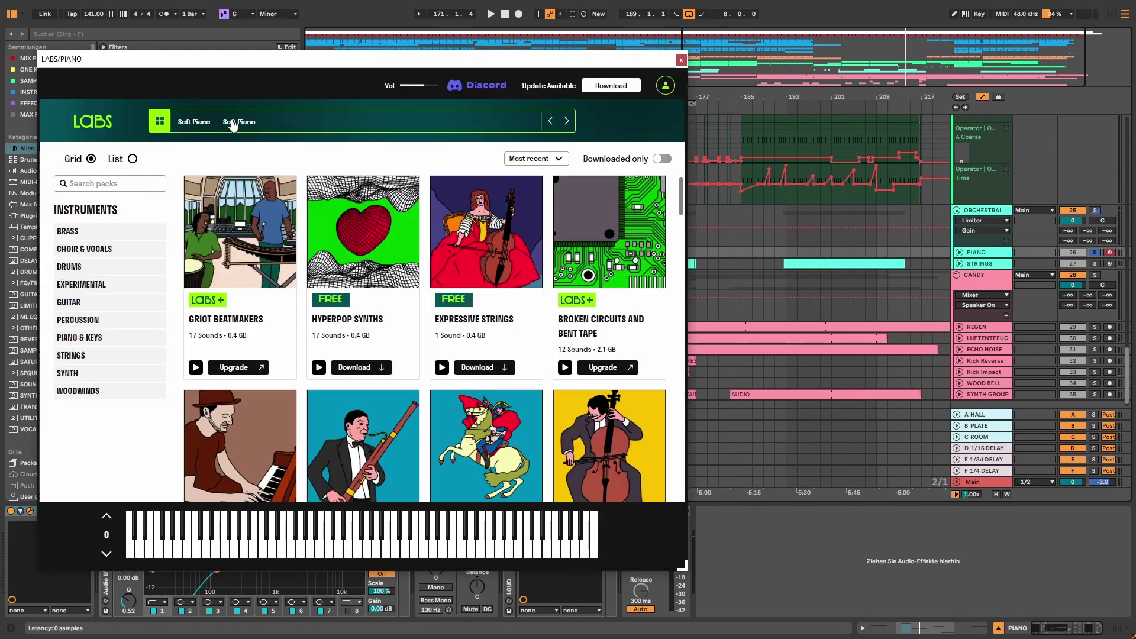
scroll(394, 318, down, 15)
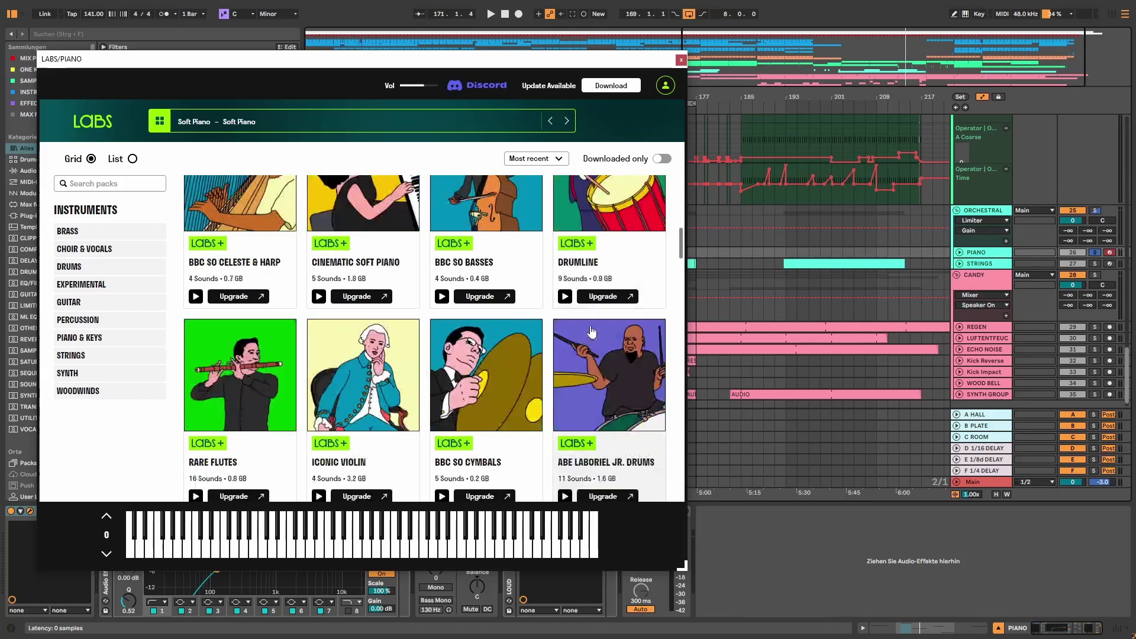
scroll(394, 318, up, 15)
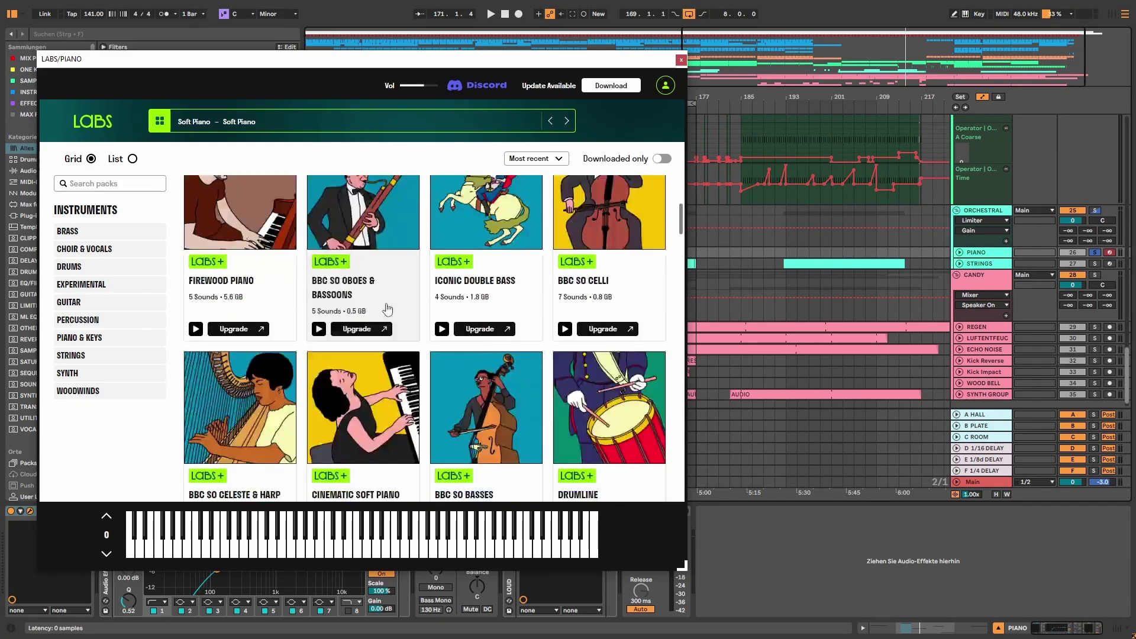
click(239, 118)
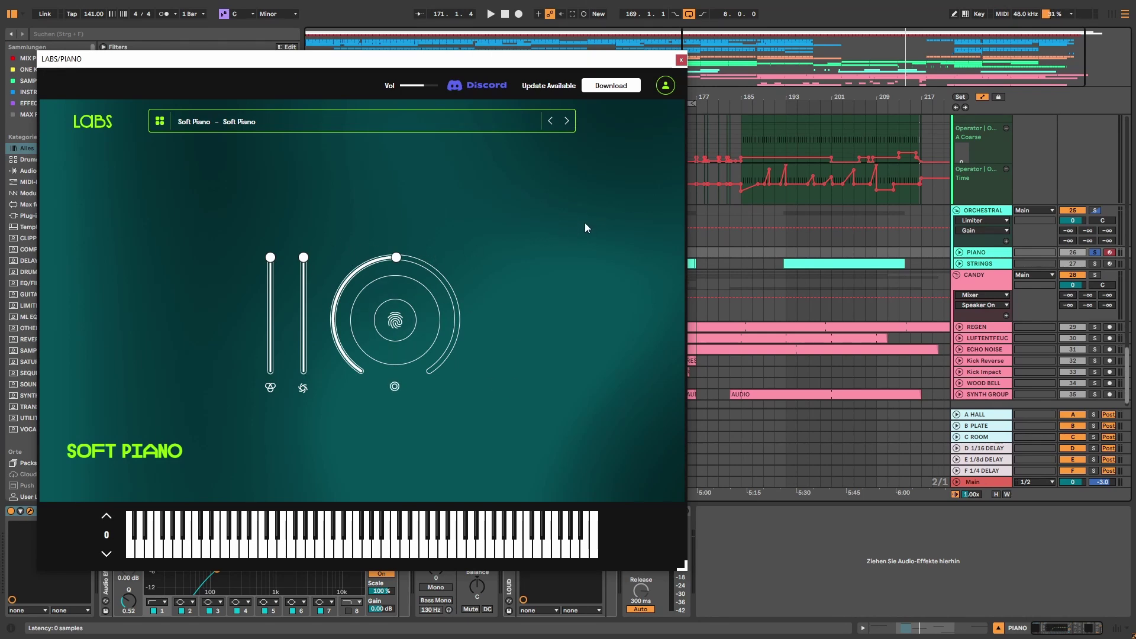
click(681, 59)
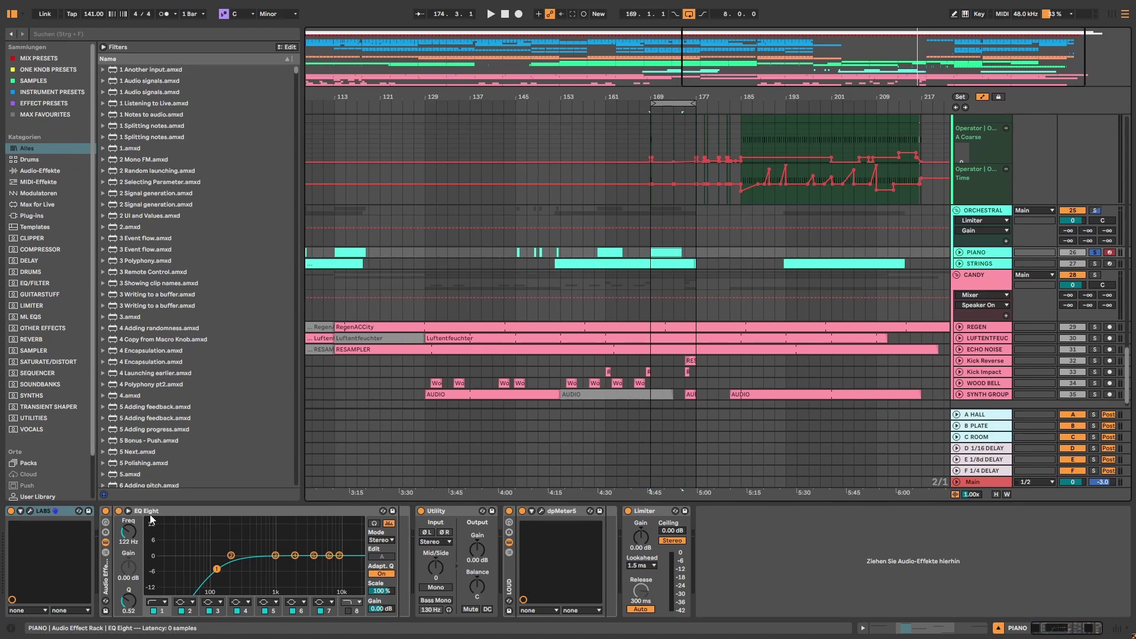
Replay the soloed PIANO from bar 169 and unfold its track to see the notes and automation.
click(1093, 252)
click(1094, 253)
key(space)
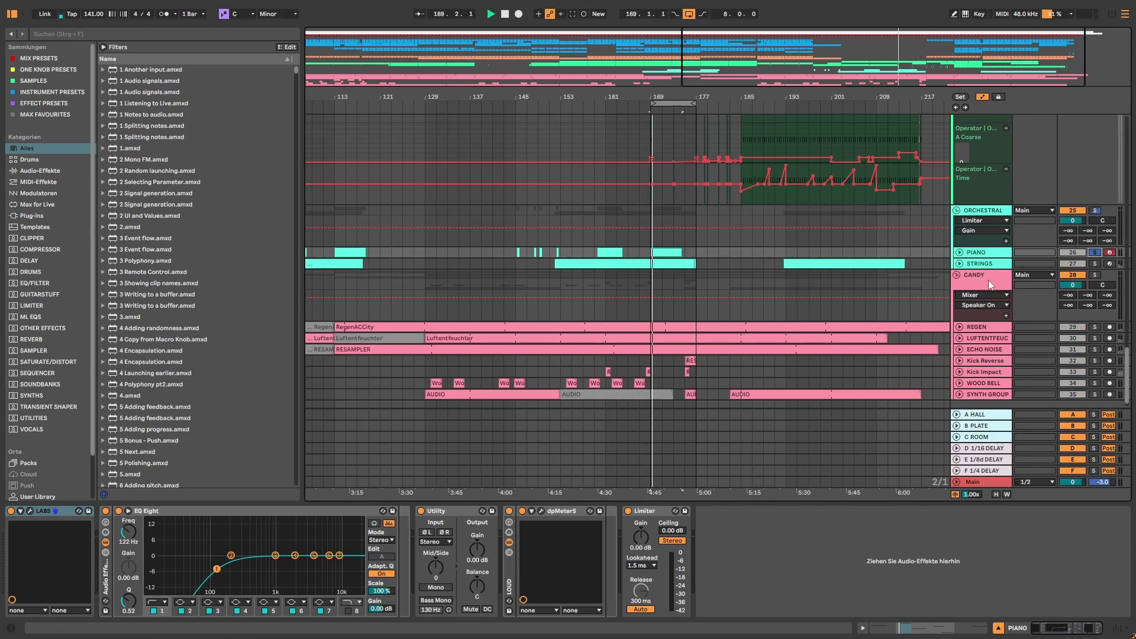
click(959, 252)
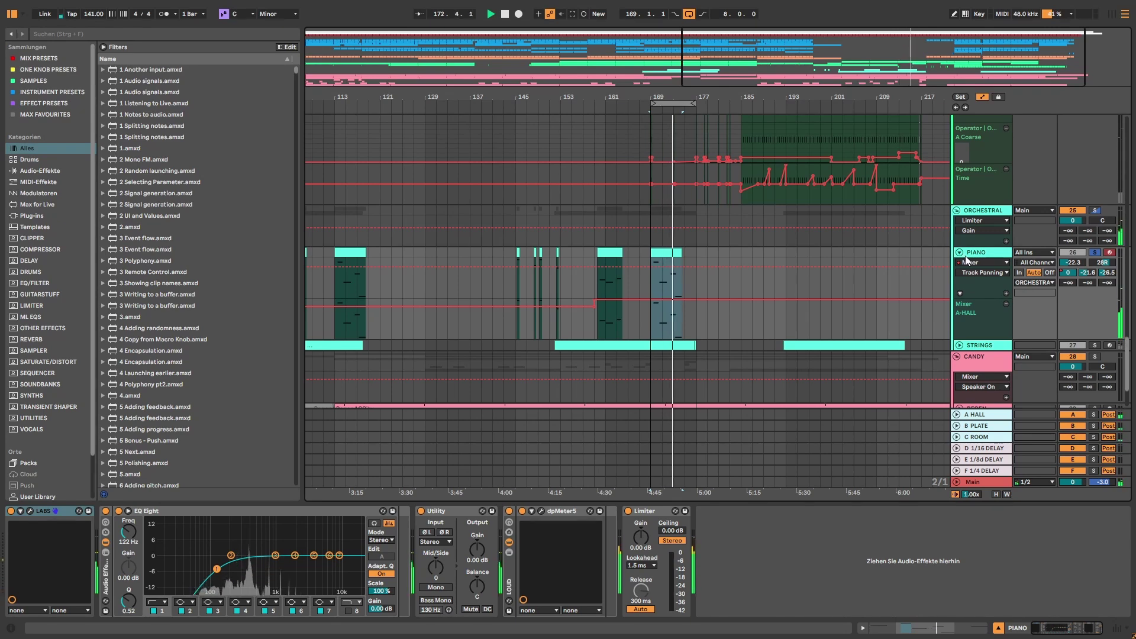
Unsolo PIANO, play the section in the full mix and compare it with the piano muted and unmuted.
click(1094, 253)
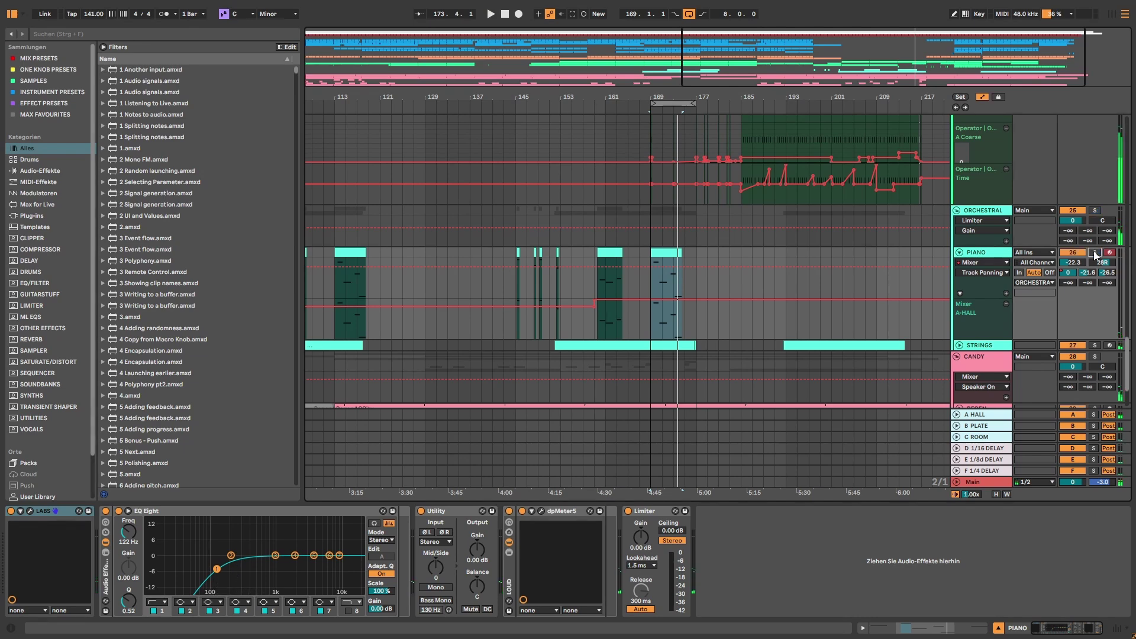
key(space)
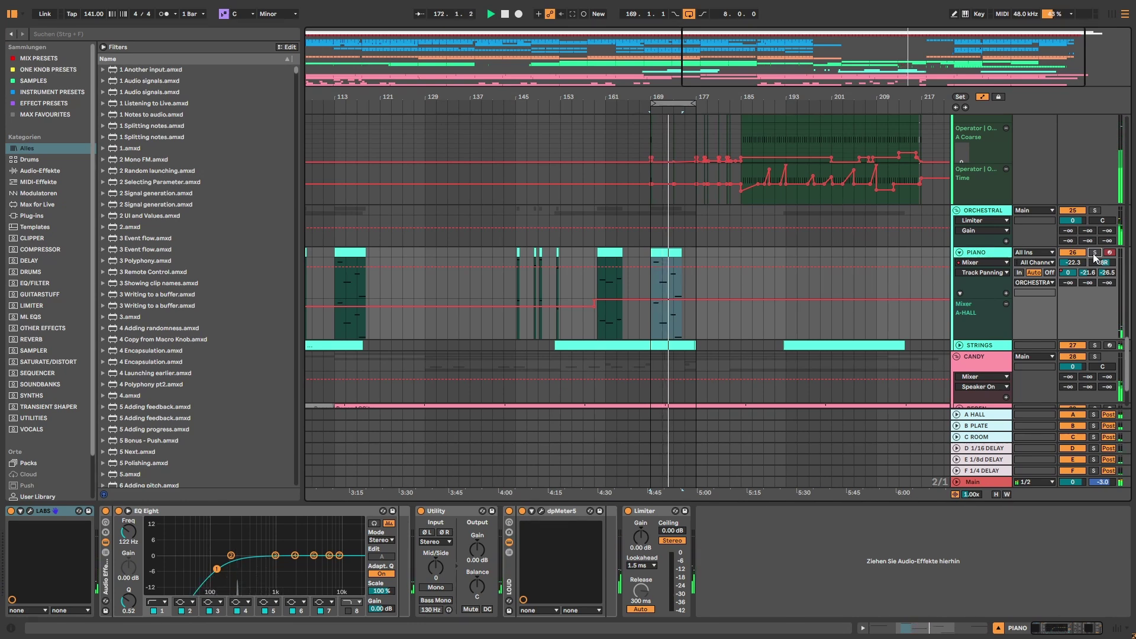
click(1075, 254)
click(1076, 253)
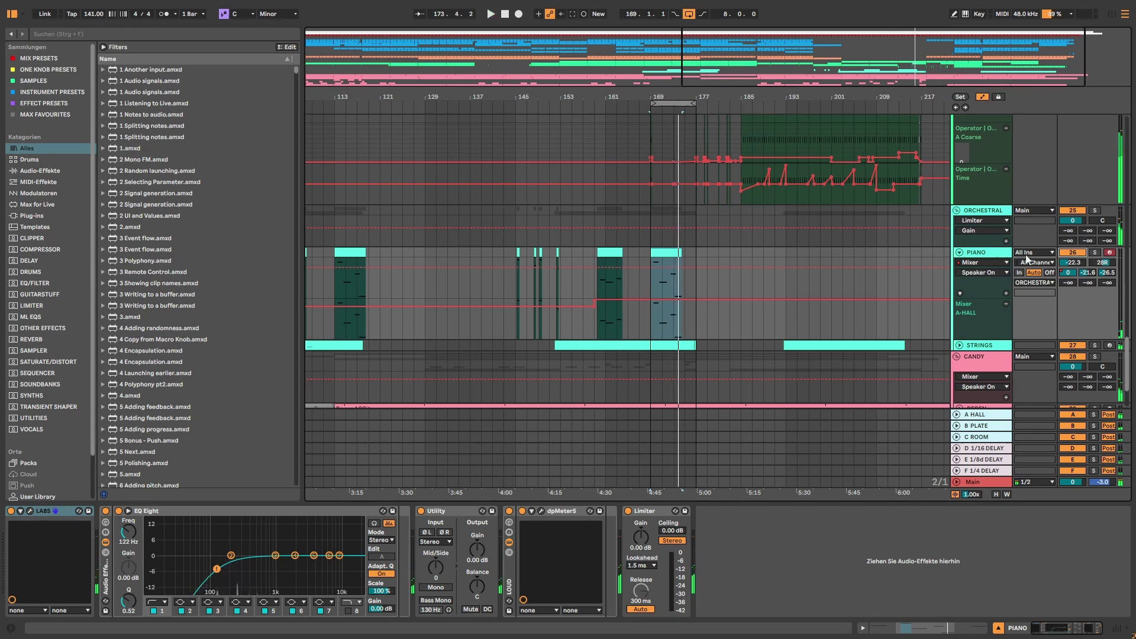
Unfold the STRINGS track and play it soloed from bar 161.
click(980, 347)
click(959, 345)
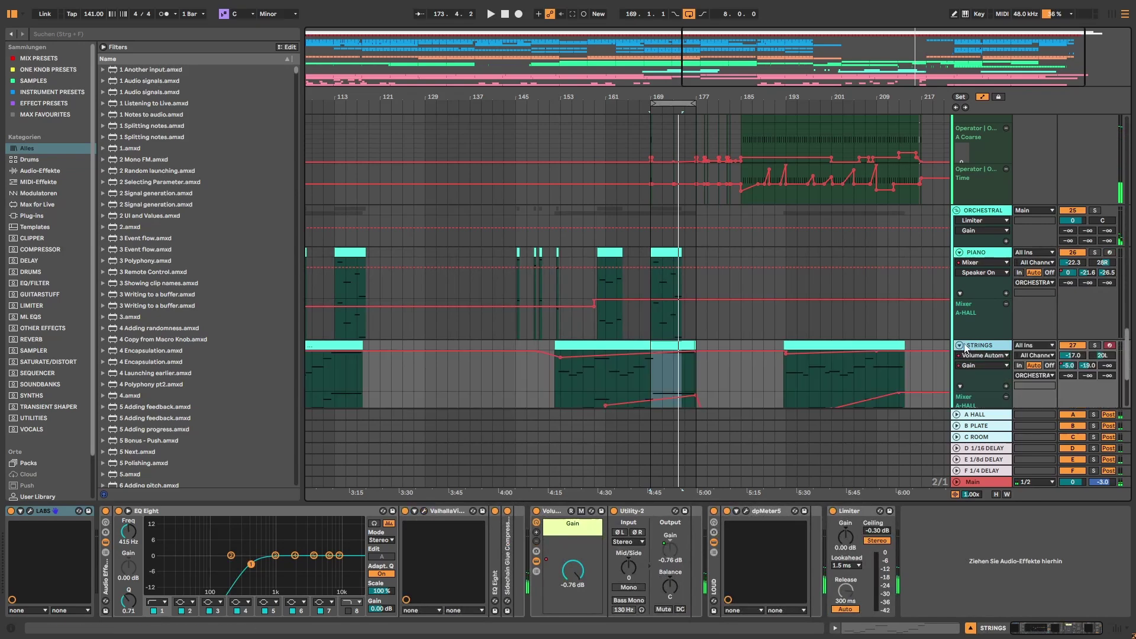
scroll(611, 341, down, 3)
click(609, 335)
key(space)
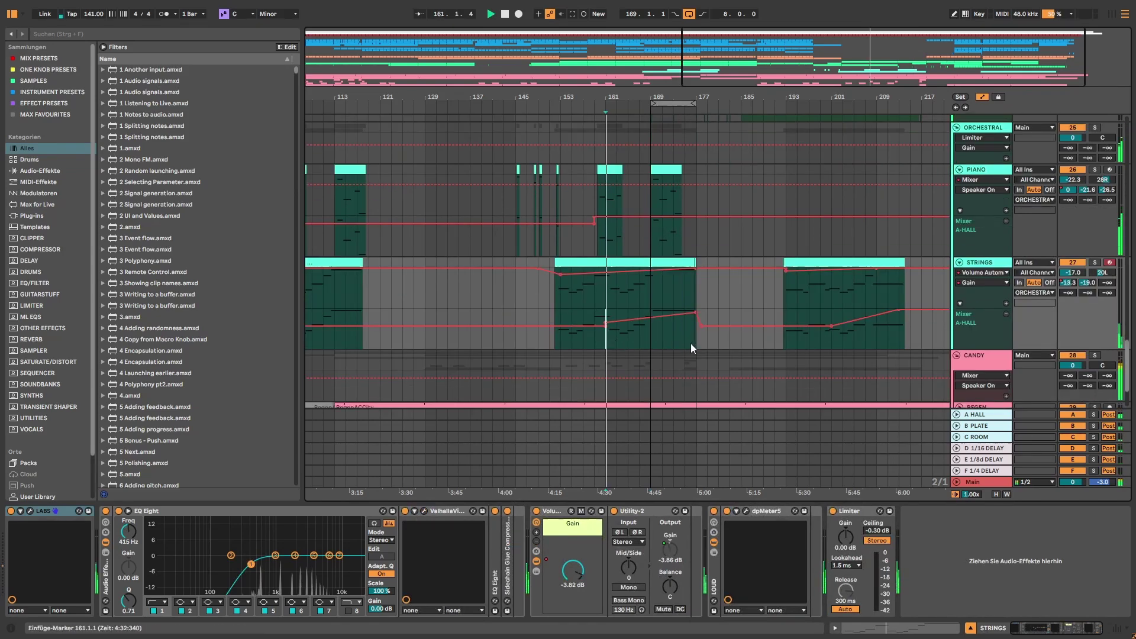
click(1093, 264)
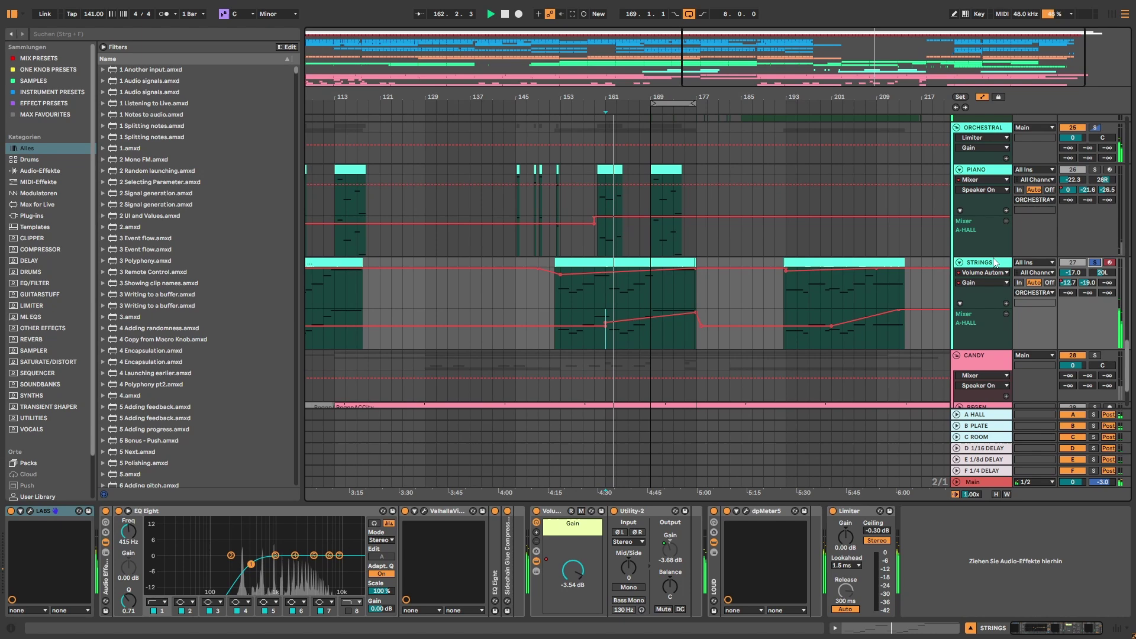
Open LABS on the STRINGS track, view the Strings – Long preset page and close the window.
click(30, 511)
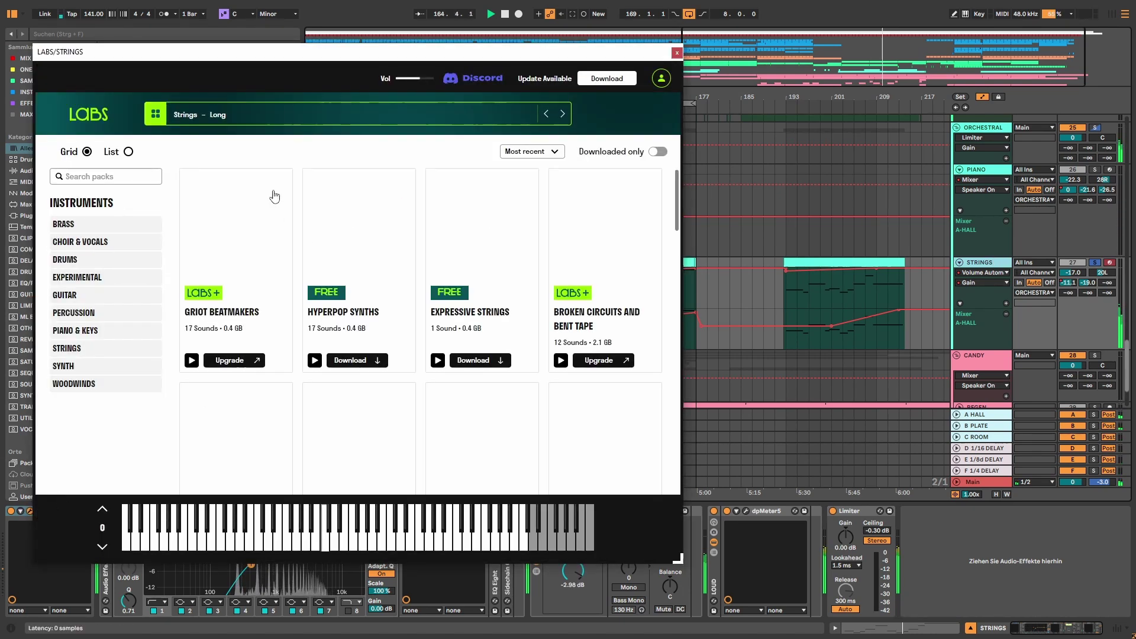
click(243, 120)
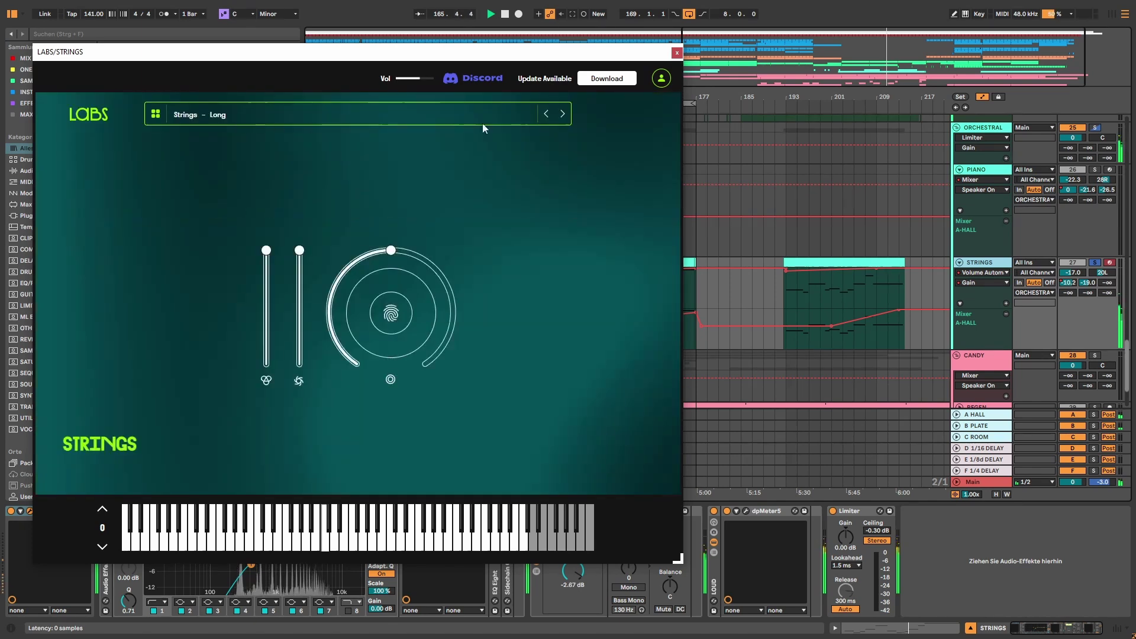
click(677, 53)
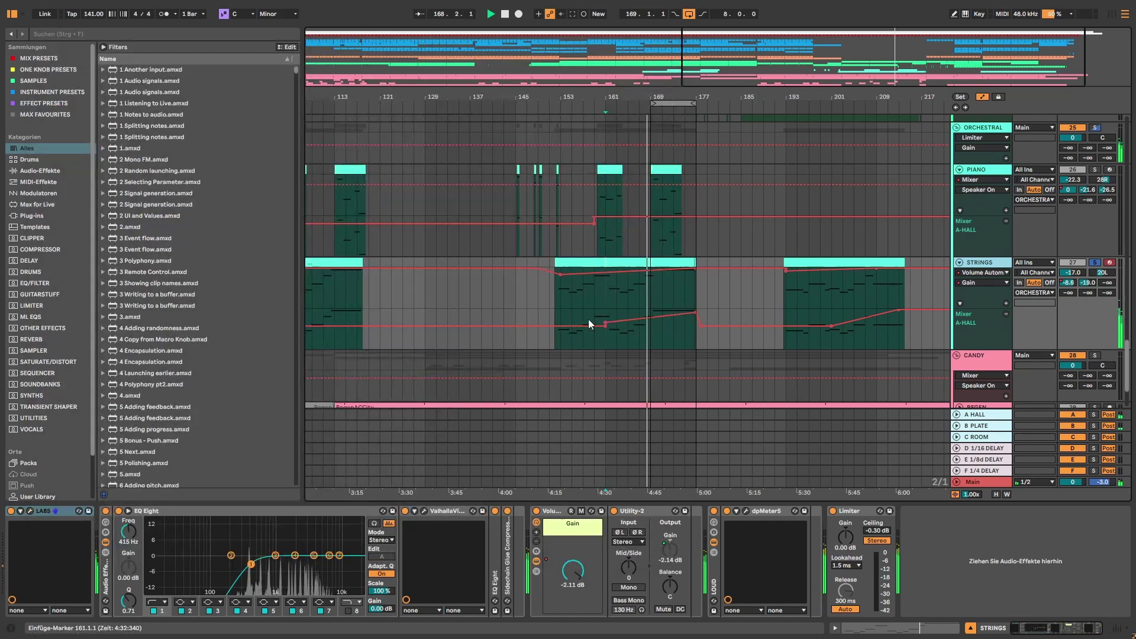
Reopen LABS on the STRINGS track, browse its library of instrument packs and close the window.
click(30, 511)
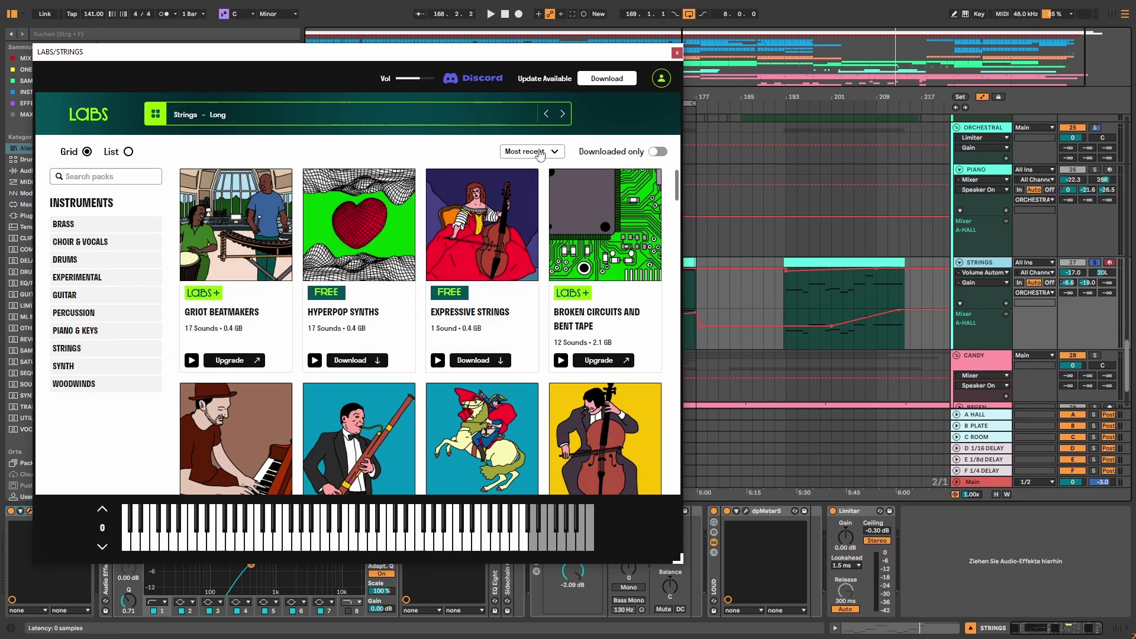
click(149, 114)
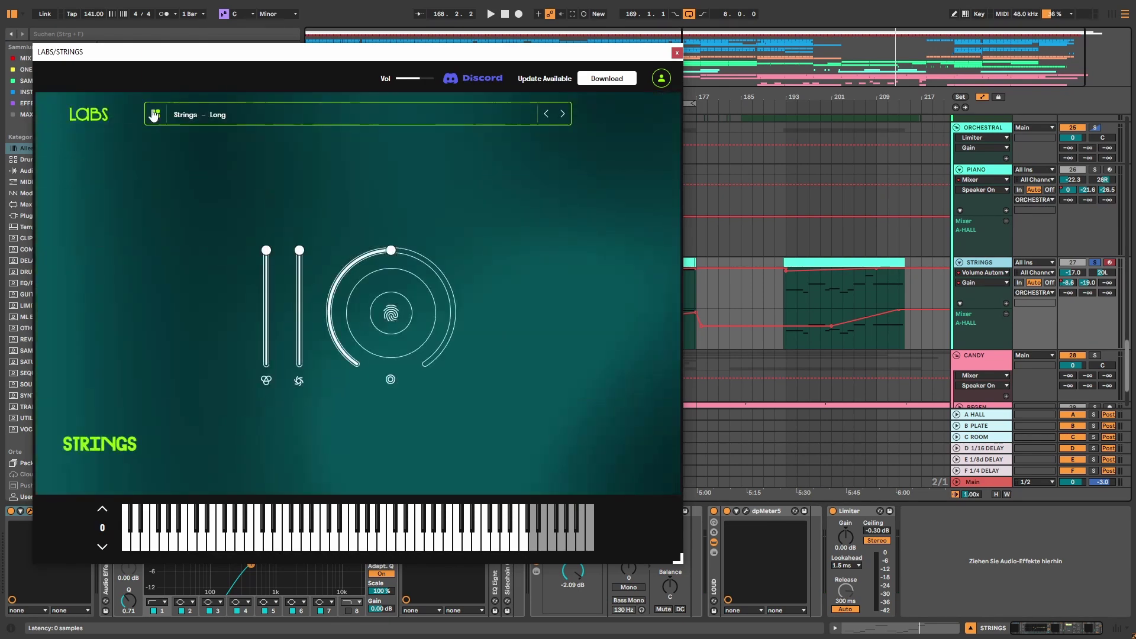
click(148, 115)
scroll(430, 323, down, 15)
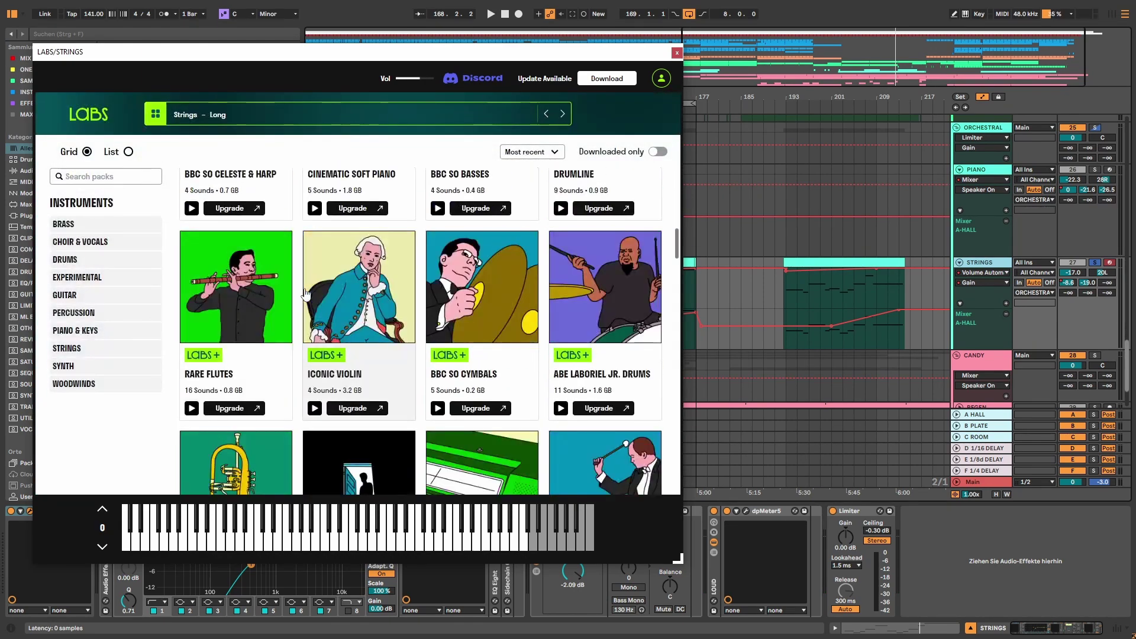
scroll(429, 323, down, 3)
scroll(429, 323, up, 6)
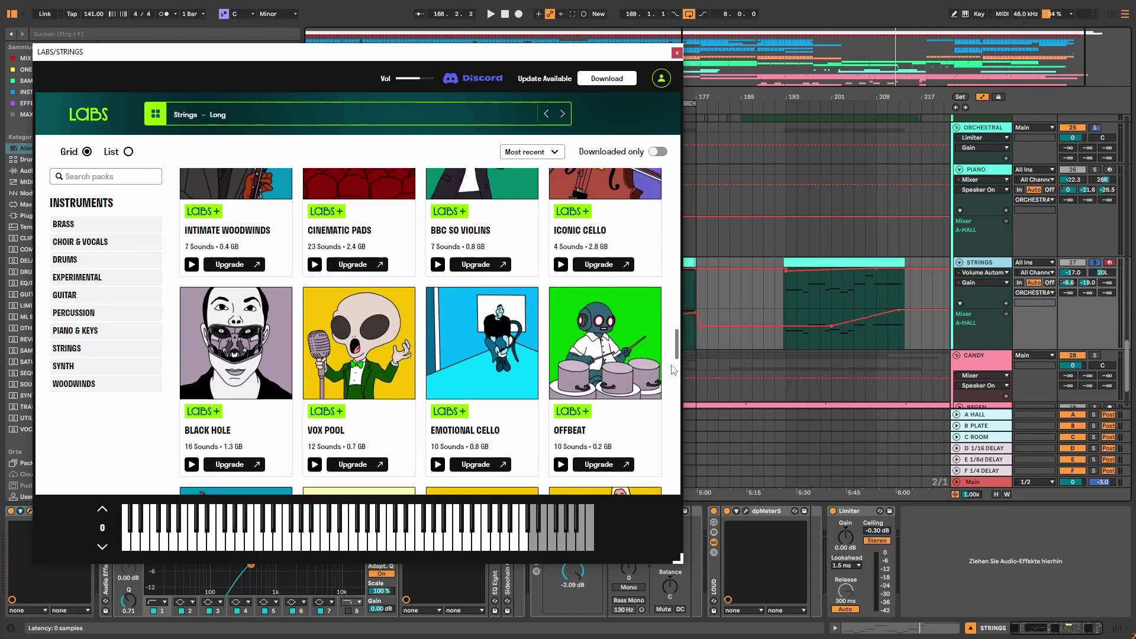
drag(678, 333, 691, 154)
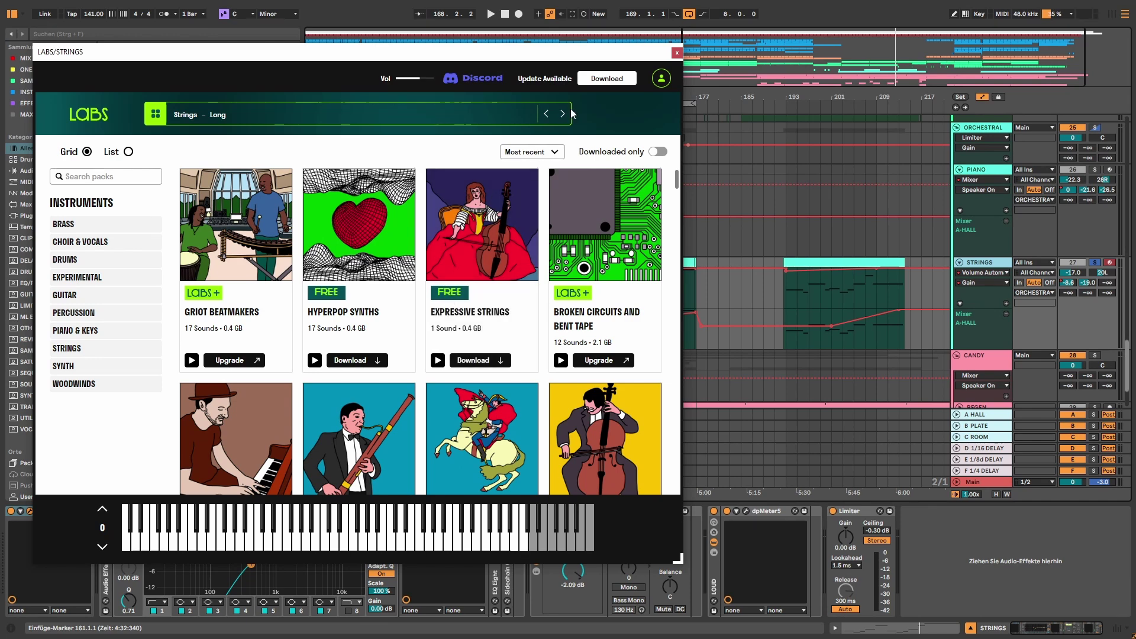
click(676, 53)
Play the soloed STRINGS from bar 161 while looking over the automation of the SYNTHS tracks above.
key(space)
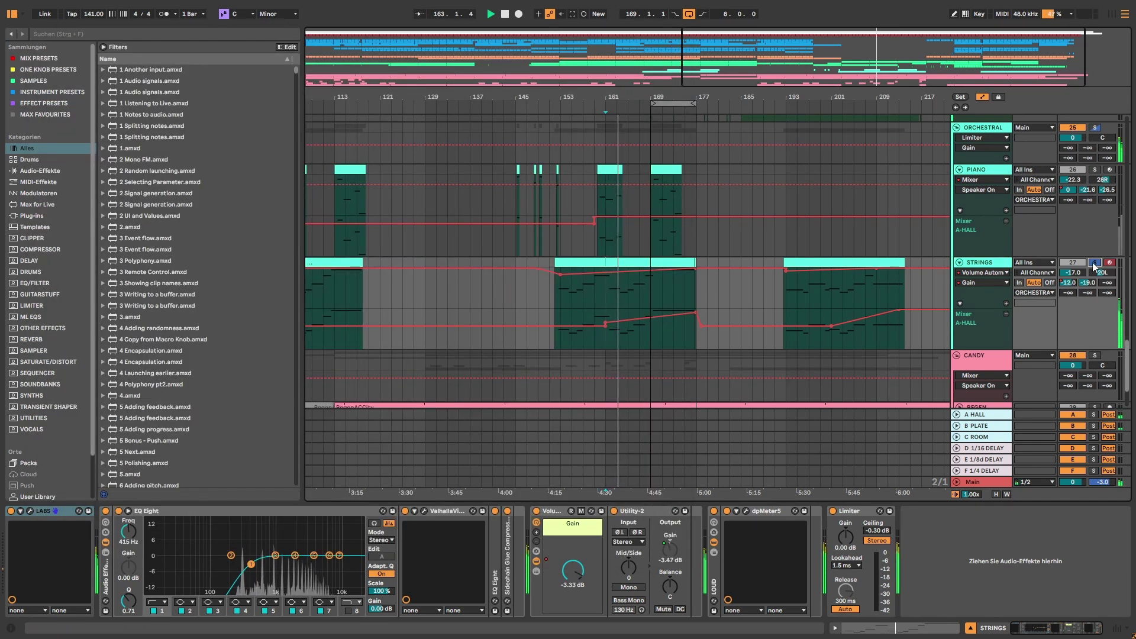
scroll(1103, 271, up, 3)
scroll(1104, 271, up, 10)
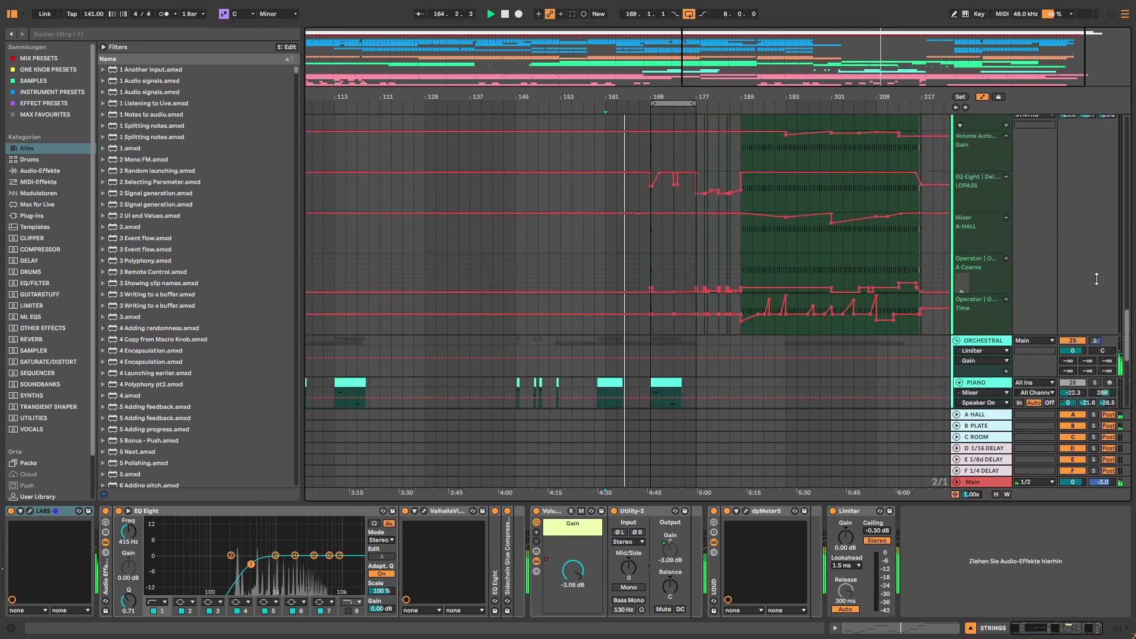
scroll(467, 404, down, 2)
scroll(474, 360, up, 5)
scroll(491, 278, down, 10)
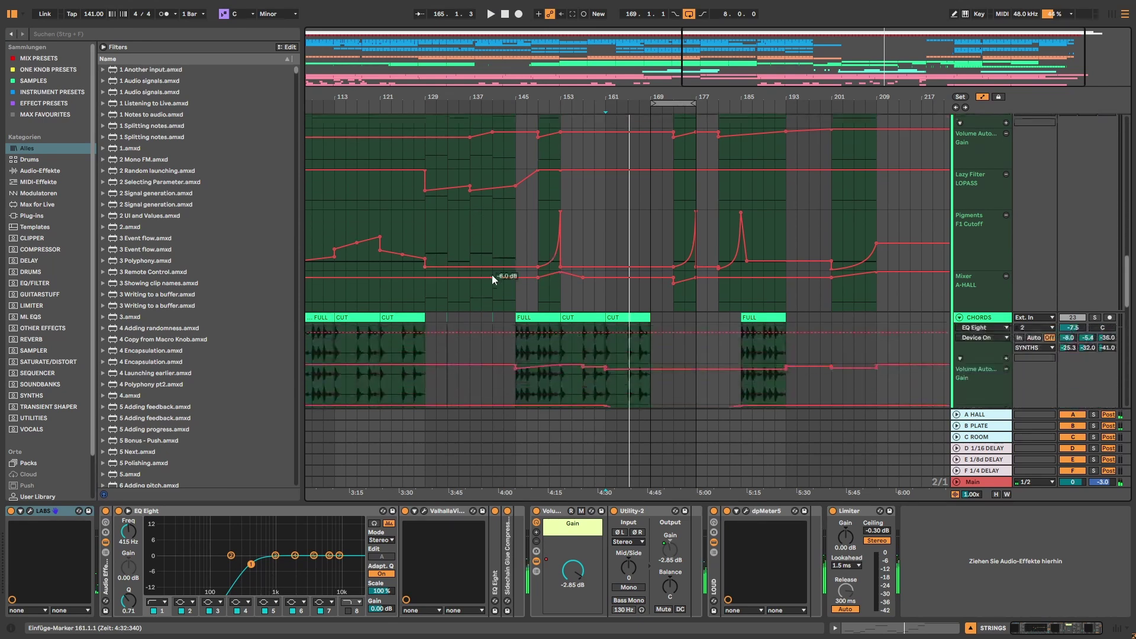
Play the soloed STRINGS from bar 97, stop playback and select the track's first clip.
scroll(494, 291, down, 3)
click(568, 279)
key(space)
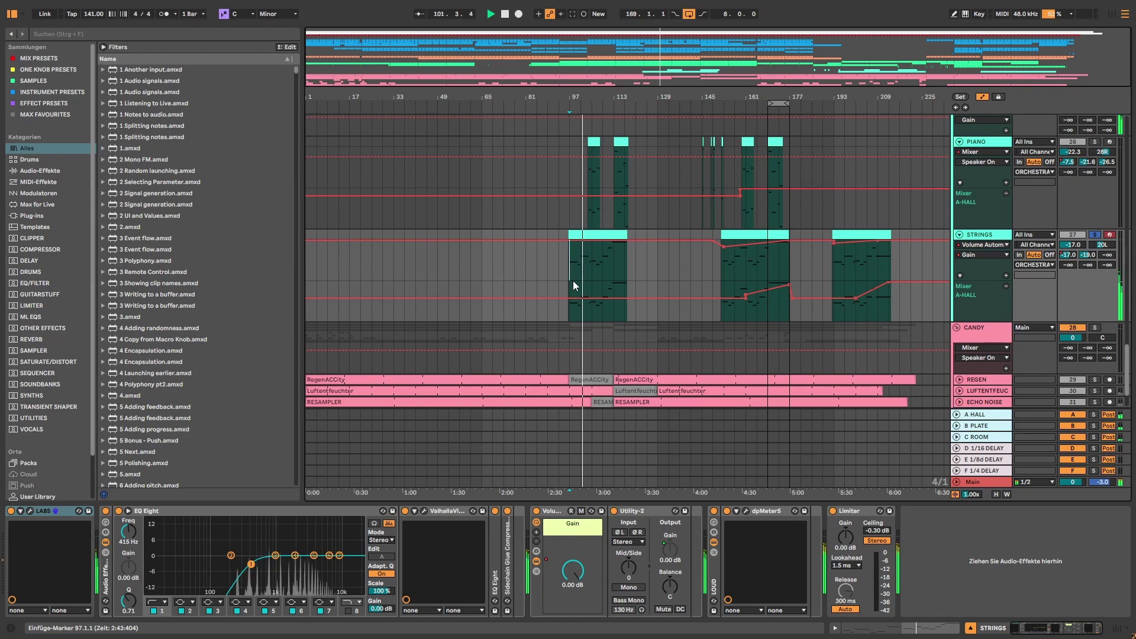
key(space)
click(601, 236)
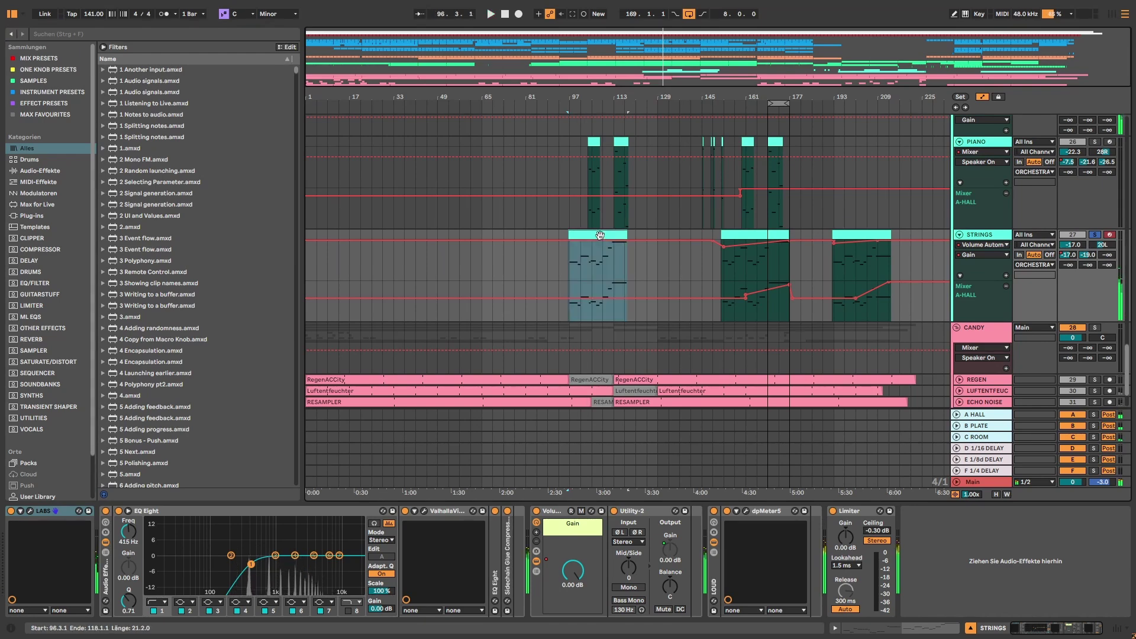
View the MIDI notes of the first STRINGS clip, return to the device chain and set the play position to bar 97.
click(918, 628)
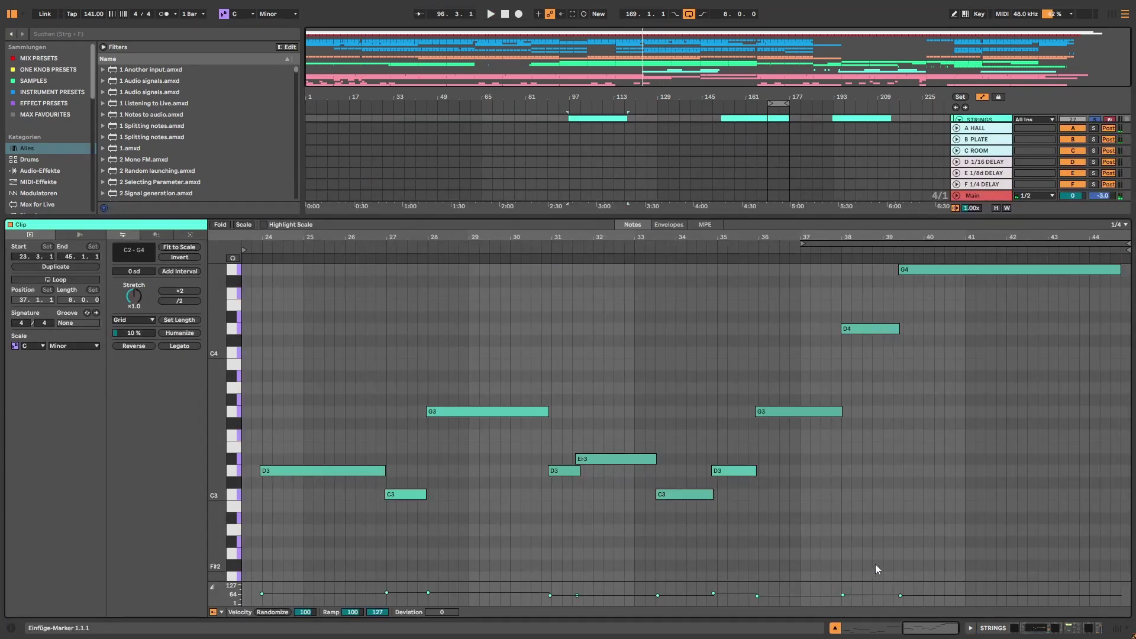
click(1035, 632)
scroll(711, 339, up, 15)
scroll(653, 292, up, 3)
double_click(587, 222)
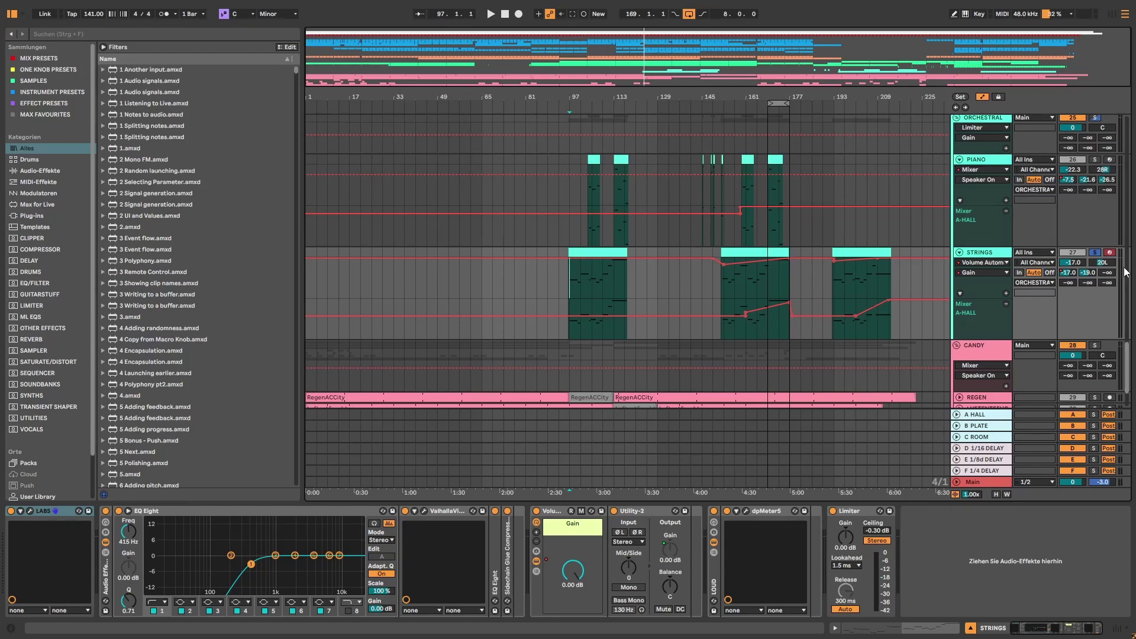
Play STRINGS from bar 153 while viewing its ValhallaVintageVerb and second EQ Eight, stop playback and close the reverb window.
click(719, 297)
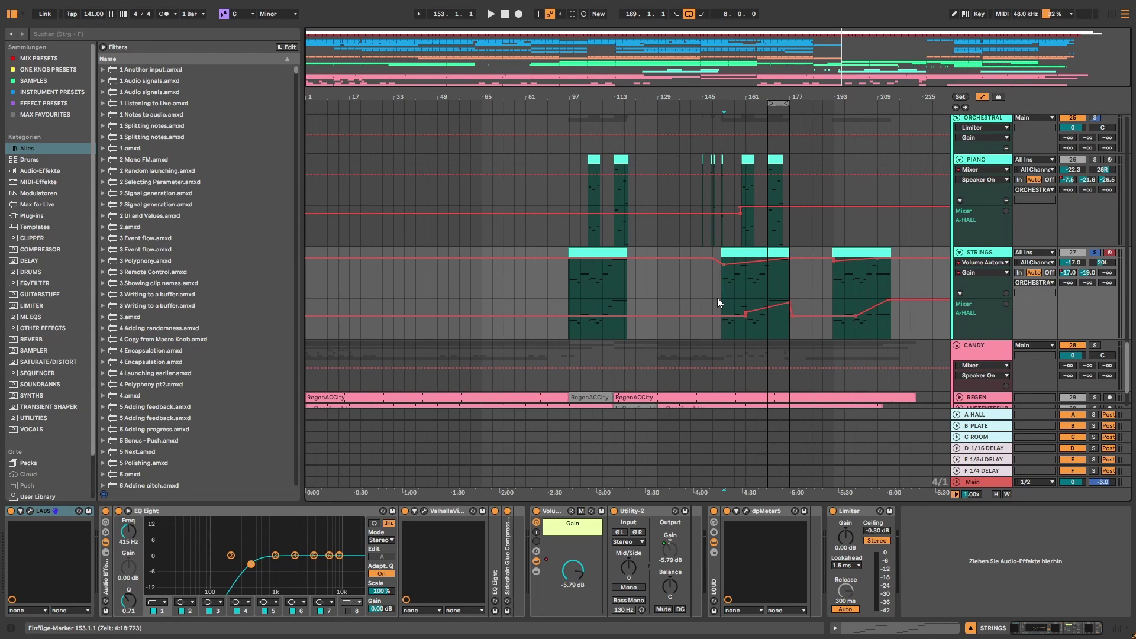
scroll(713, 308, down, 3)
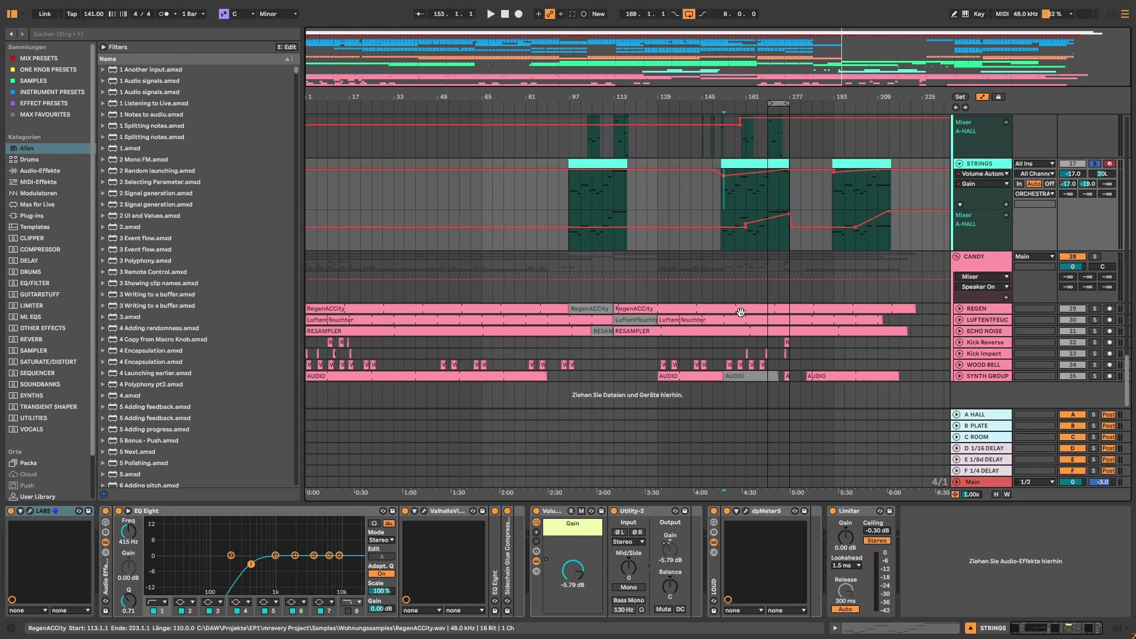
scroll(740, 280, up, 1)
scroll(739, 280, down, 1)
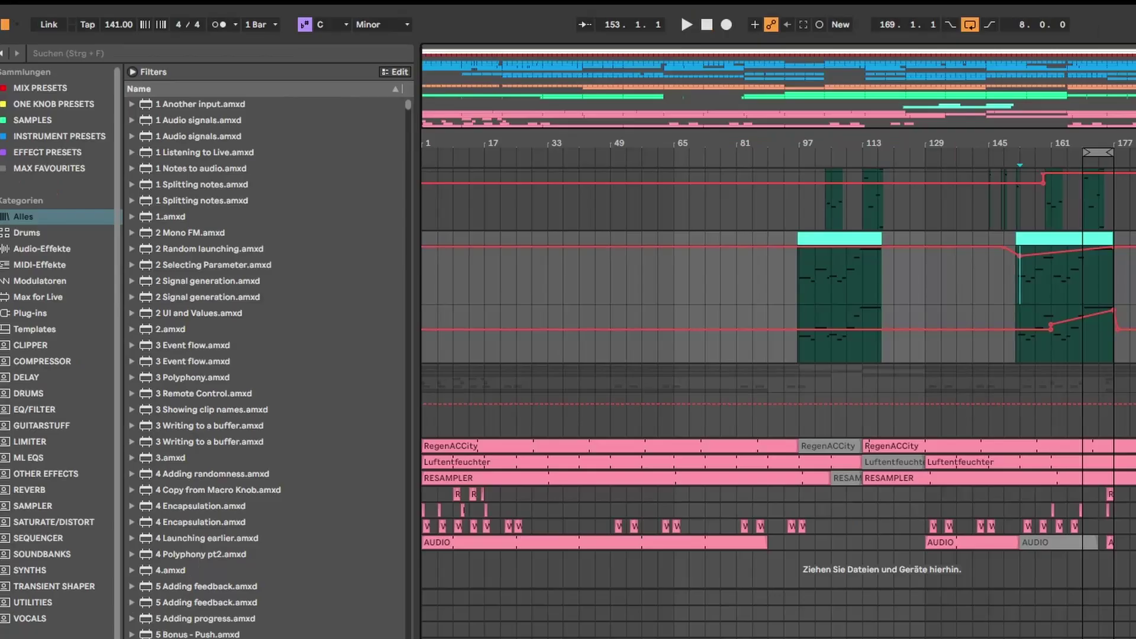
key(ctrl+alt+p)
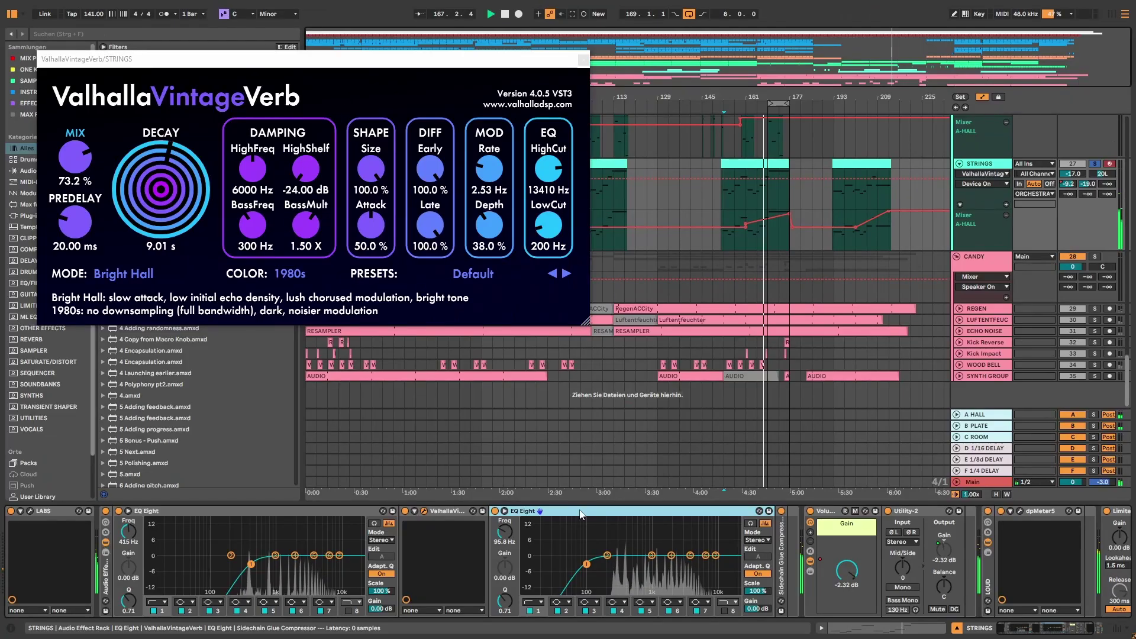
double_click(576, 510)
key(space)
click(584, 60)
Select the ORCHESTRAL group to view the Limiter on its bus.
scroll(971, 353, up, 5)
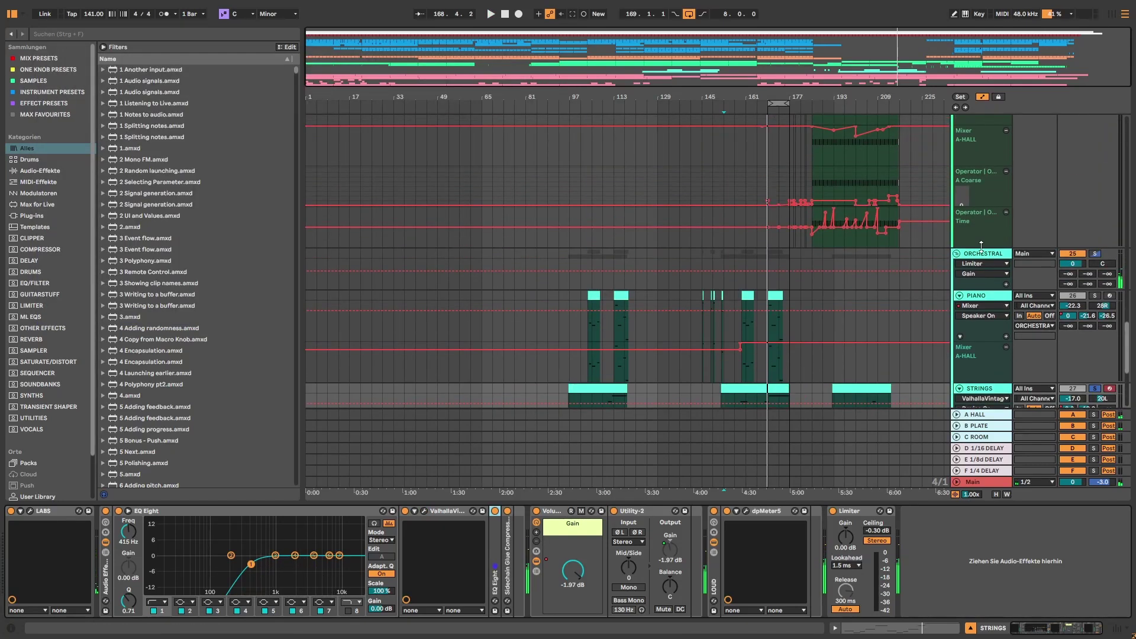
click(983, 254)
scroll(977, 287, down, 6)
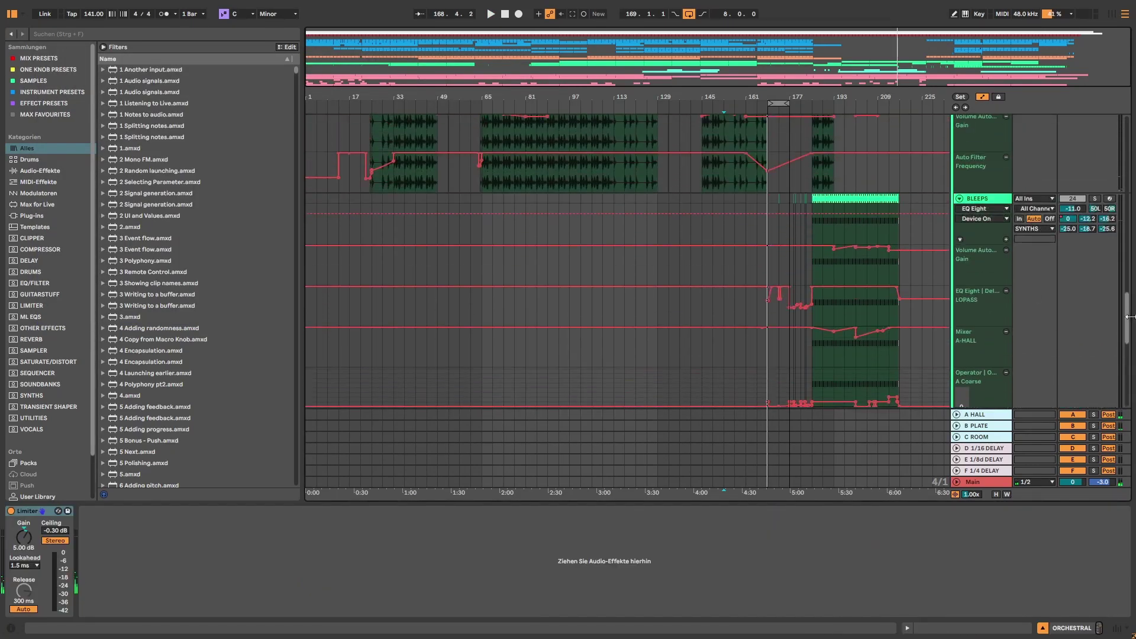
Look through the CANDY group by viewing the devices of the group, its REGEN track and its SYNTH GROUP track.
click(975, 269)
click(982, 308)
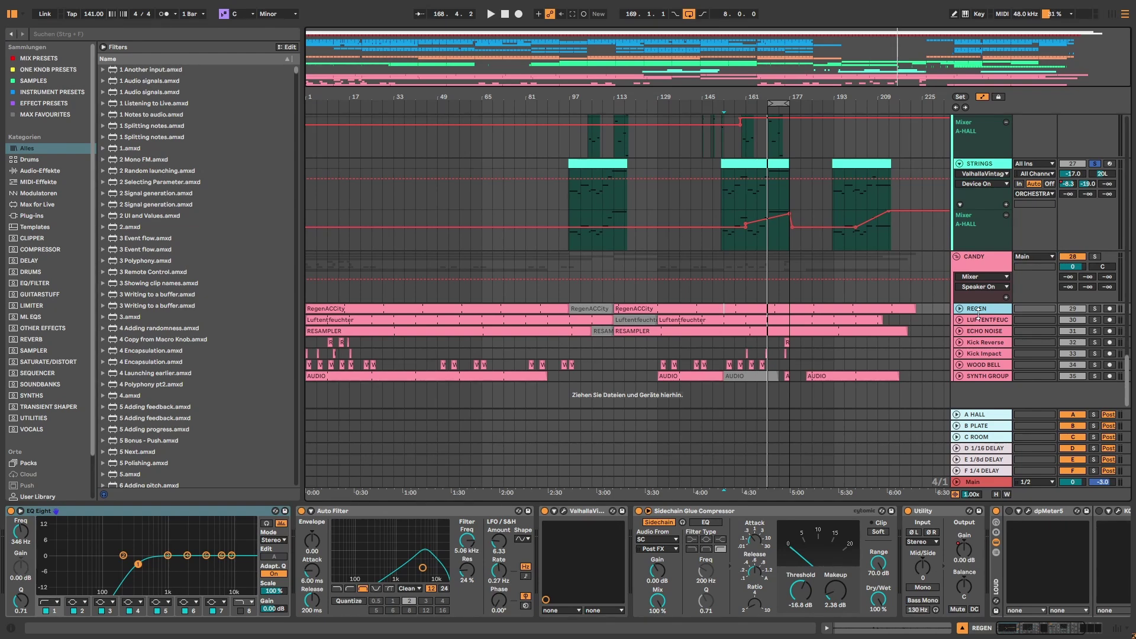
click(977, 261)
scroll(765, 320, up, 1)
scroll(768, 313, down, 1)
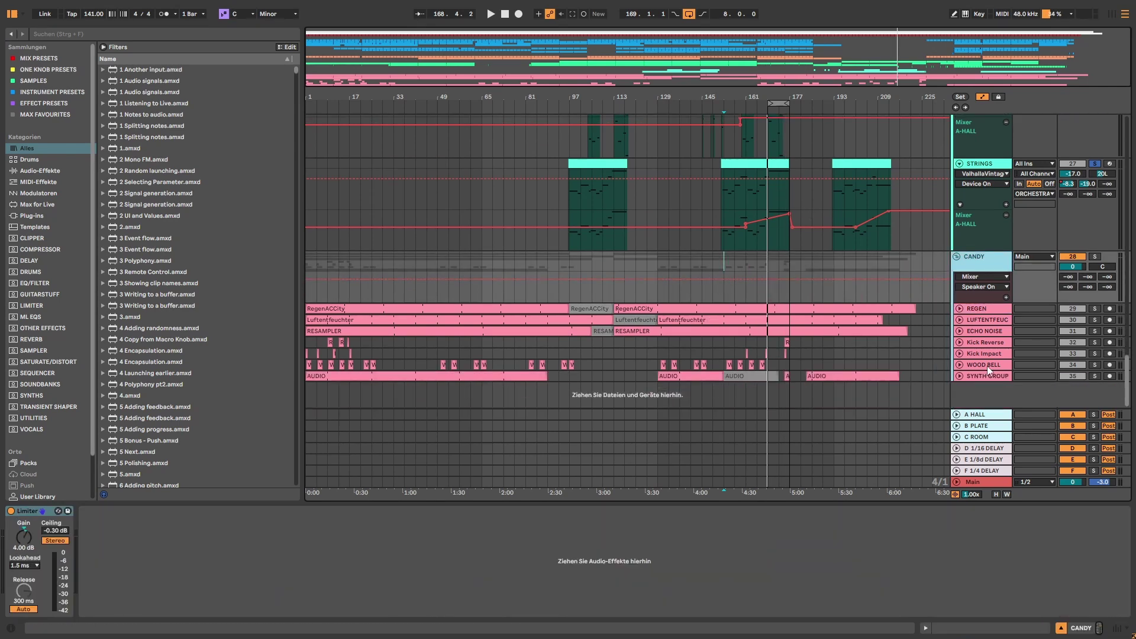
click(984, 306)
click(972, 375)
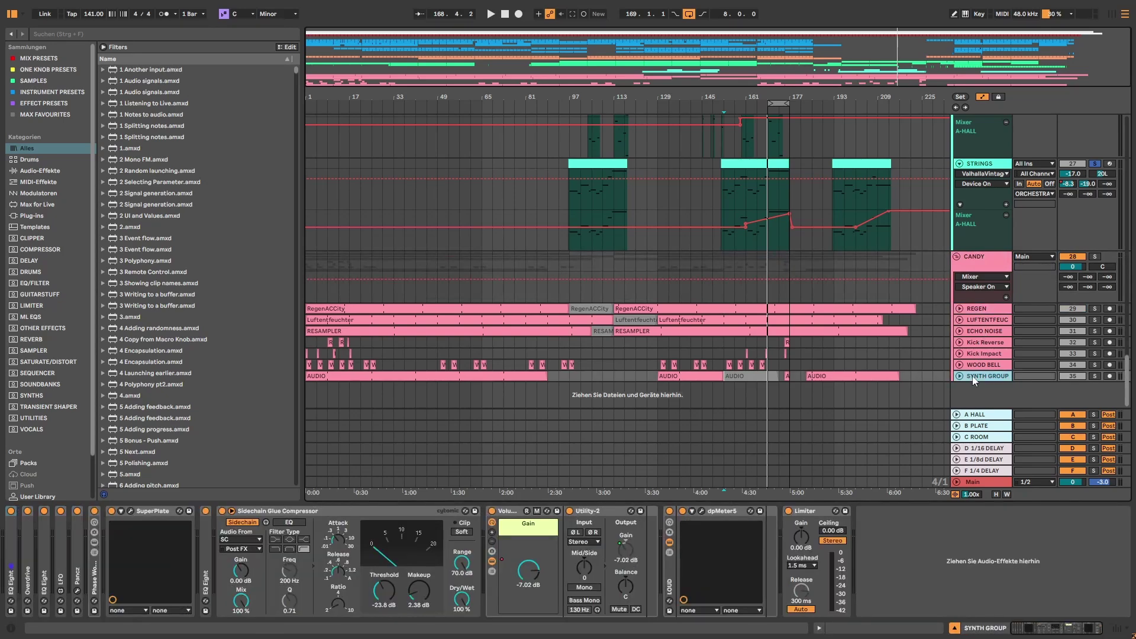
Solo and expand the REGEN track, play it from bar 1 with a 28-bar loop and select its first RegenACCity clip.
click(988, 307)
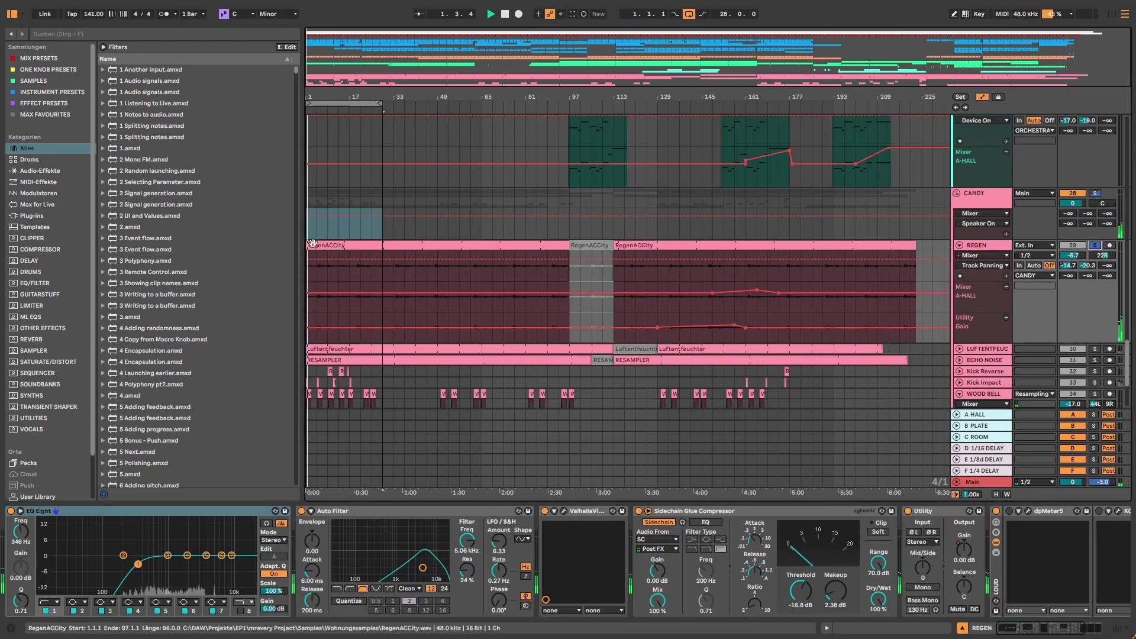
click(331, 246)
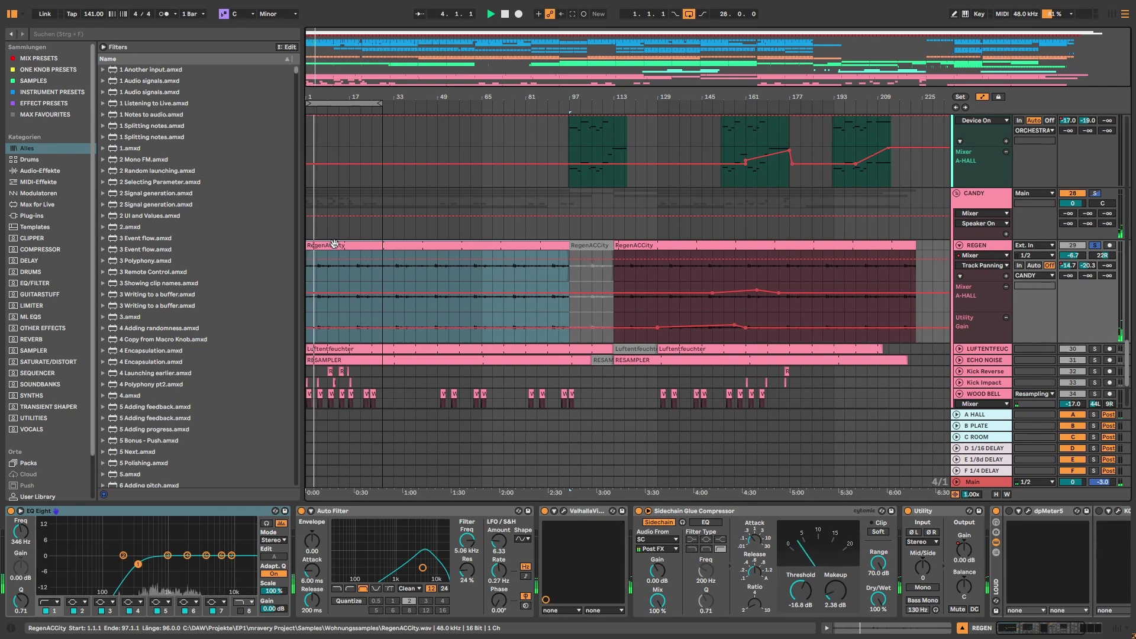
mouse_move(336, 256)
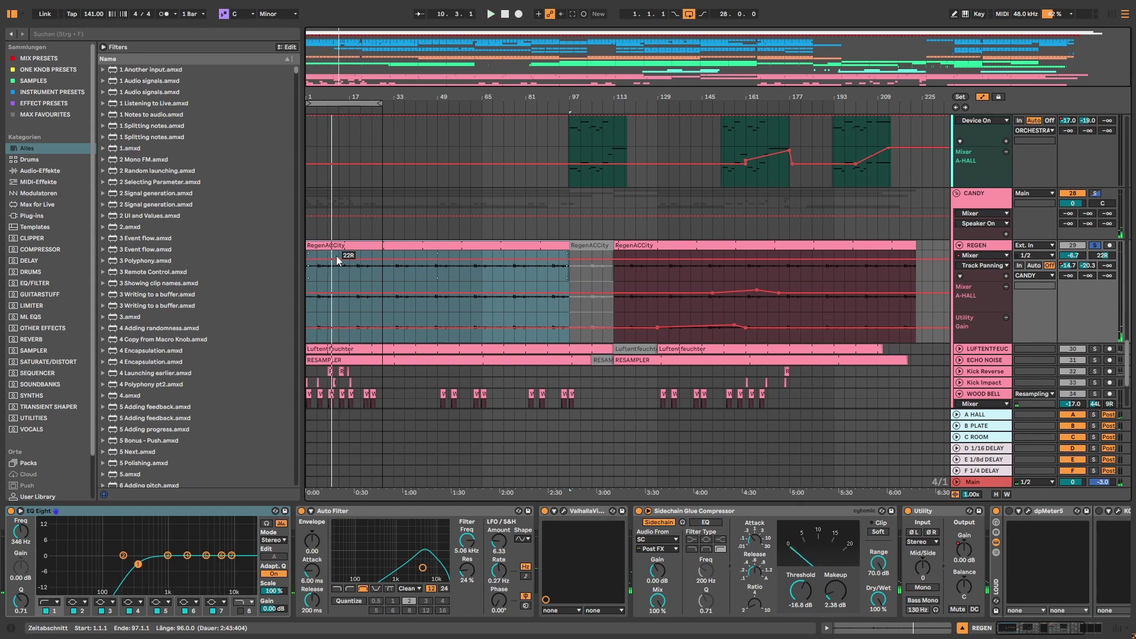
scroll(349, 308, down, 2)
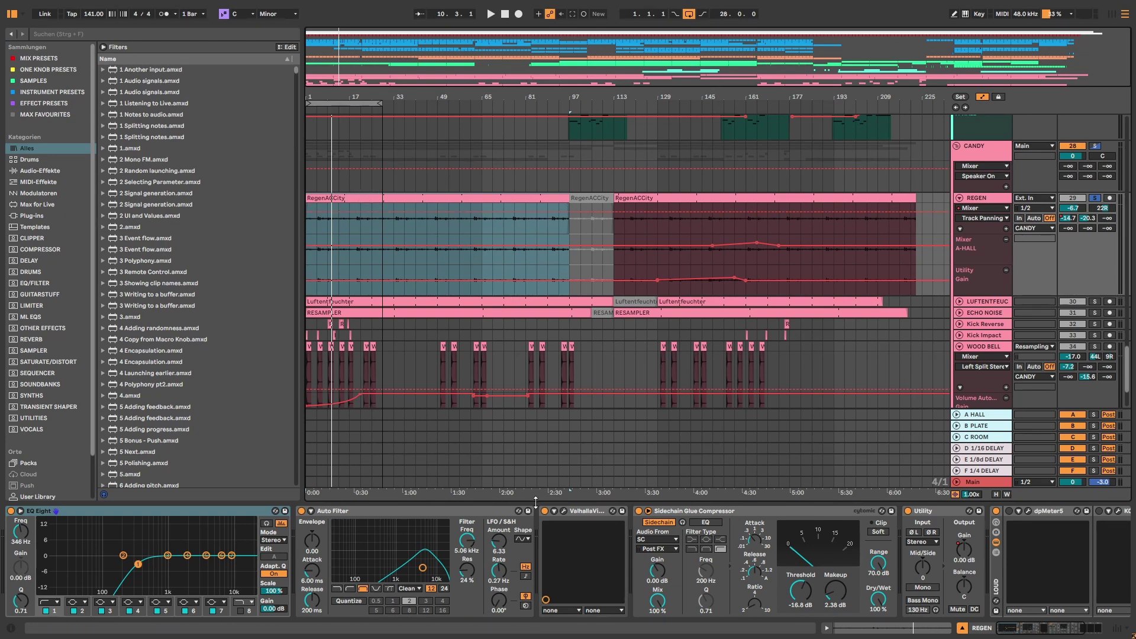
Group REGEN's devices from EQ Eight to Sidechain Glue Compressor into an Audio Effect Rack and compare playback with the rack bypassed and active.
click(147, 516)
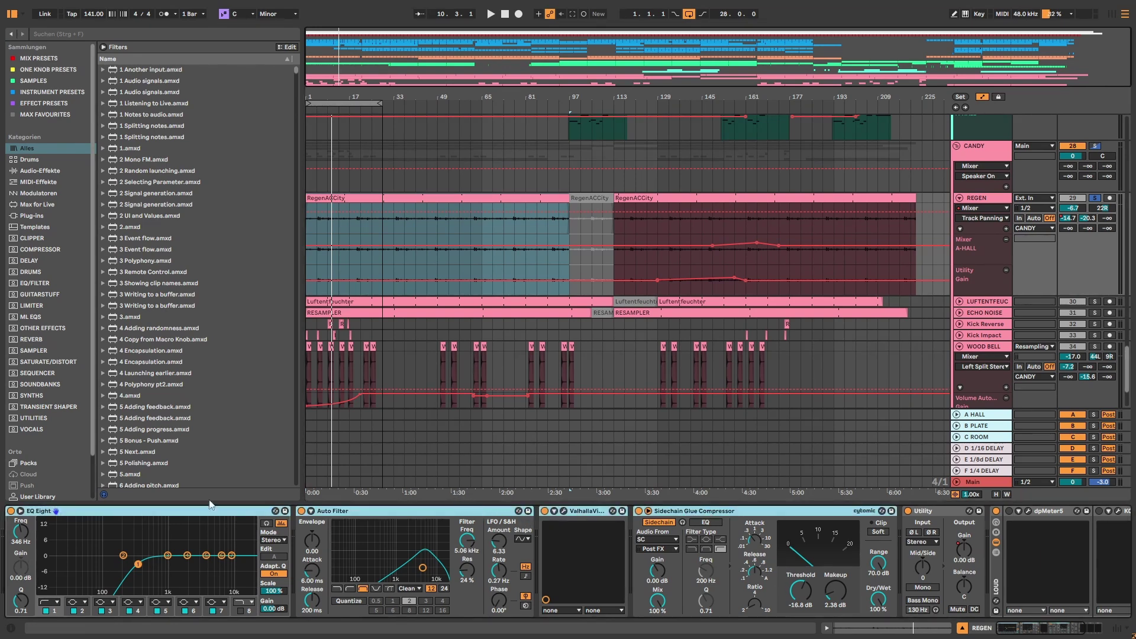
key(ctrl+g)
key(space)
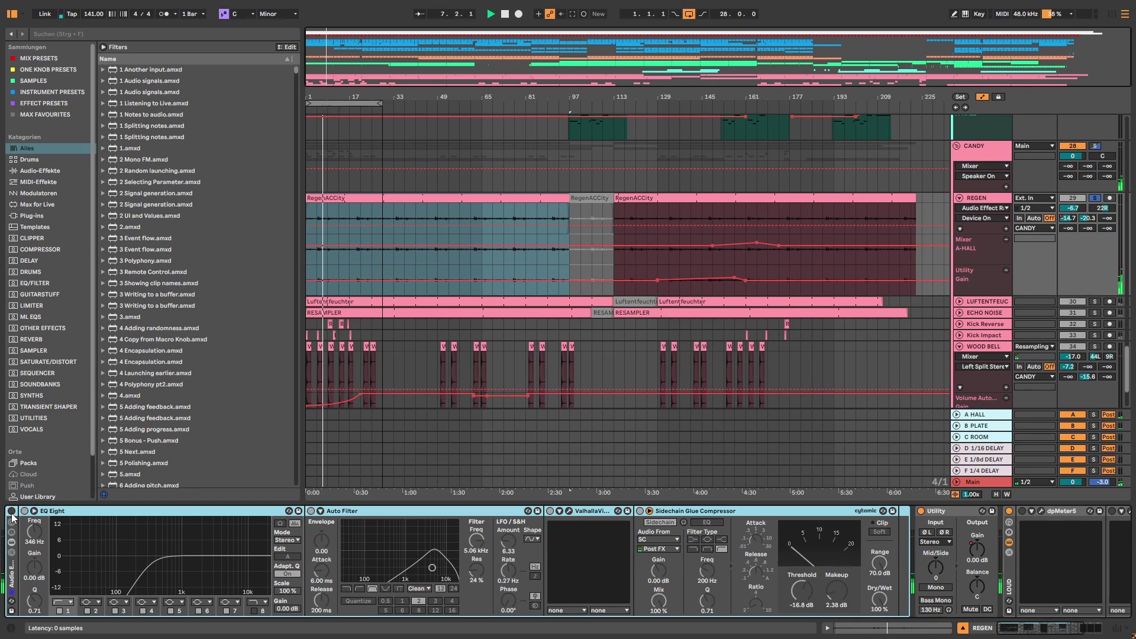
click(11, 512)
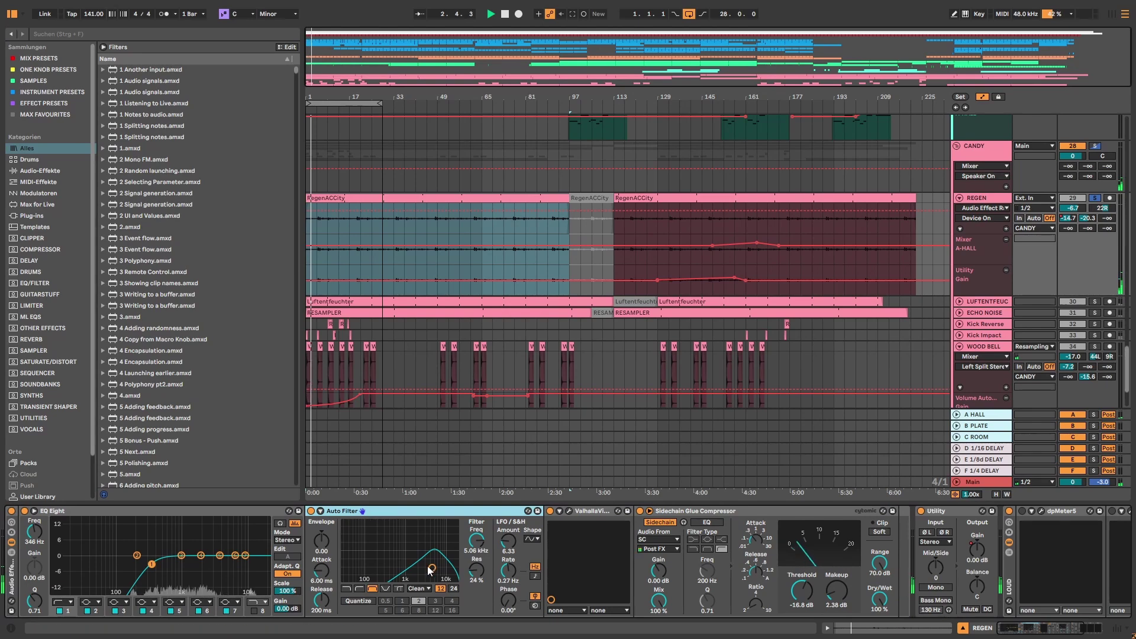
View REGEN's ValhallaVintageVerb settings, close the window and select the Sidechain Glue Compressor.
click(571, 512)
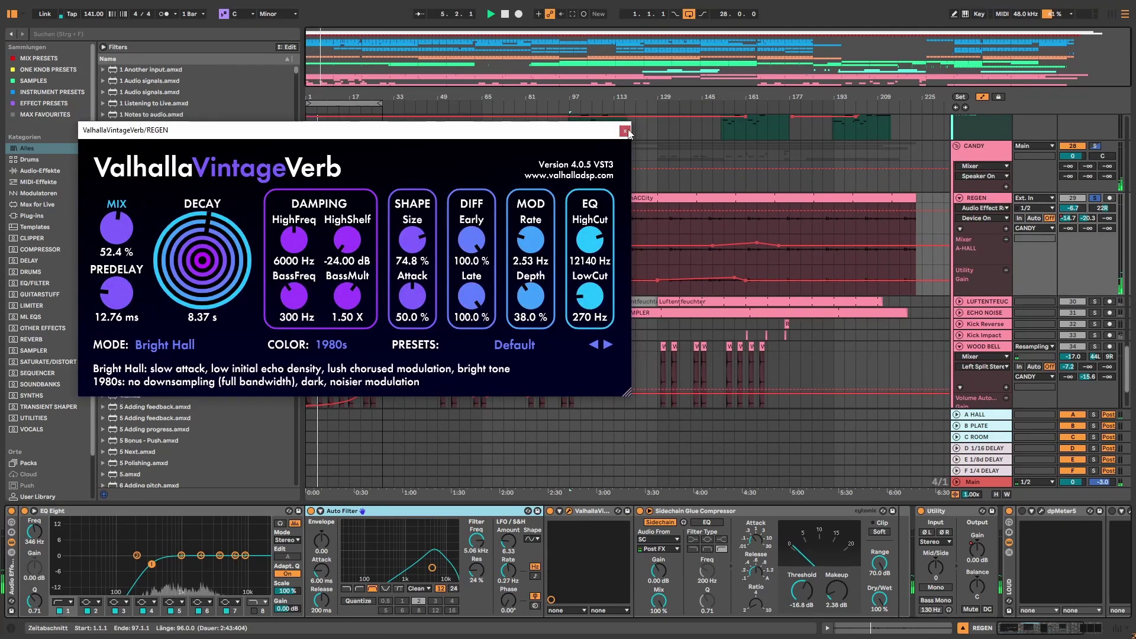
click(571, 512)
click(685, 520)
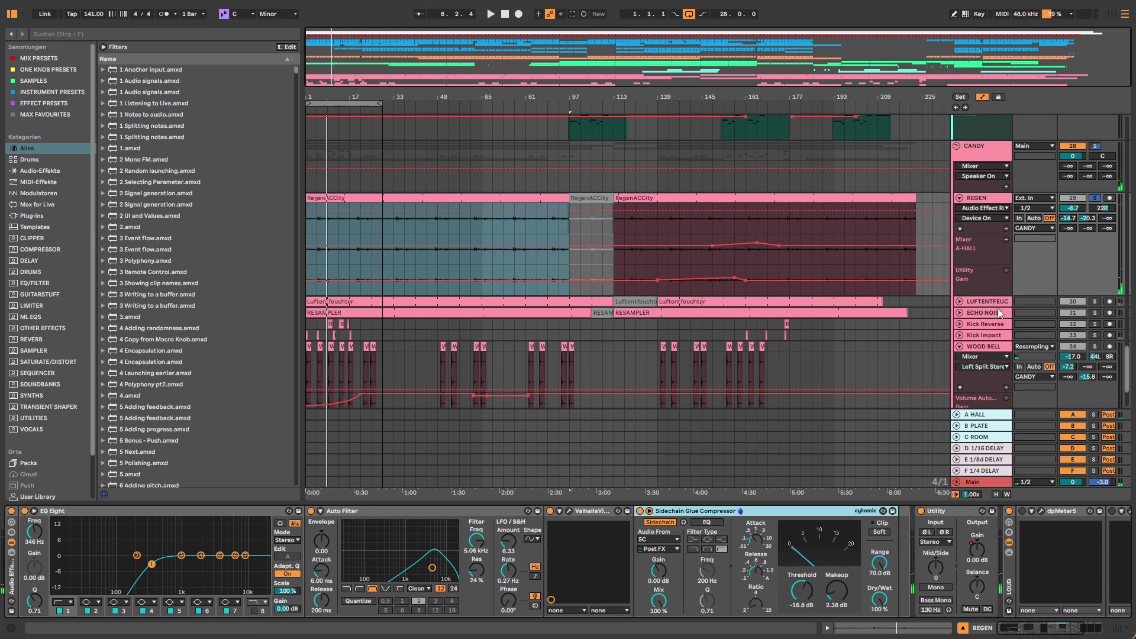
Expand and solo the LUFTENTFEUCHTER track and play it from bar 13.
click(984, 302)
click(960, 302)
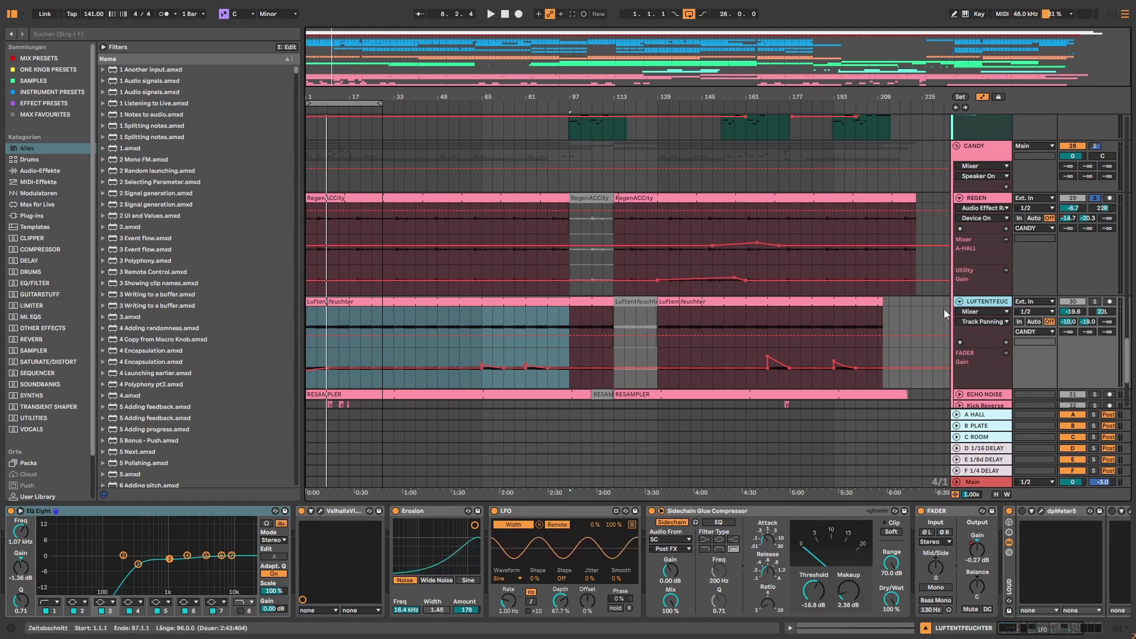
click(1094, 301)
click(338, 367)
key(space)
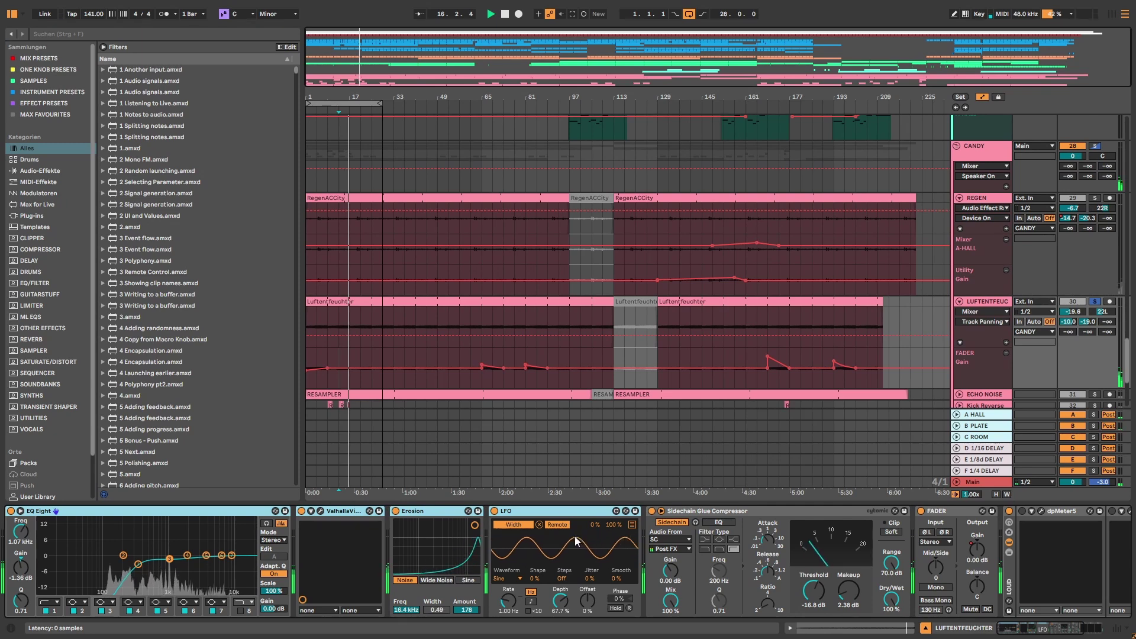
Group LUFTENTFEUCHTER's EQ Eight, ValhallaVintageVerb, Erosion and LFO into an Audio Effect Rack and compare it bypassed and active.
key(ctrl+g)
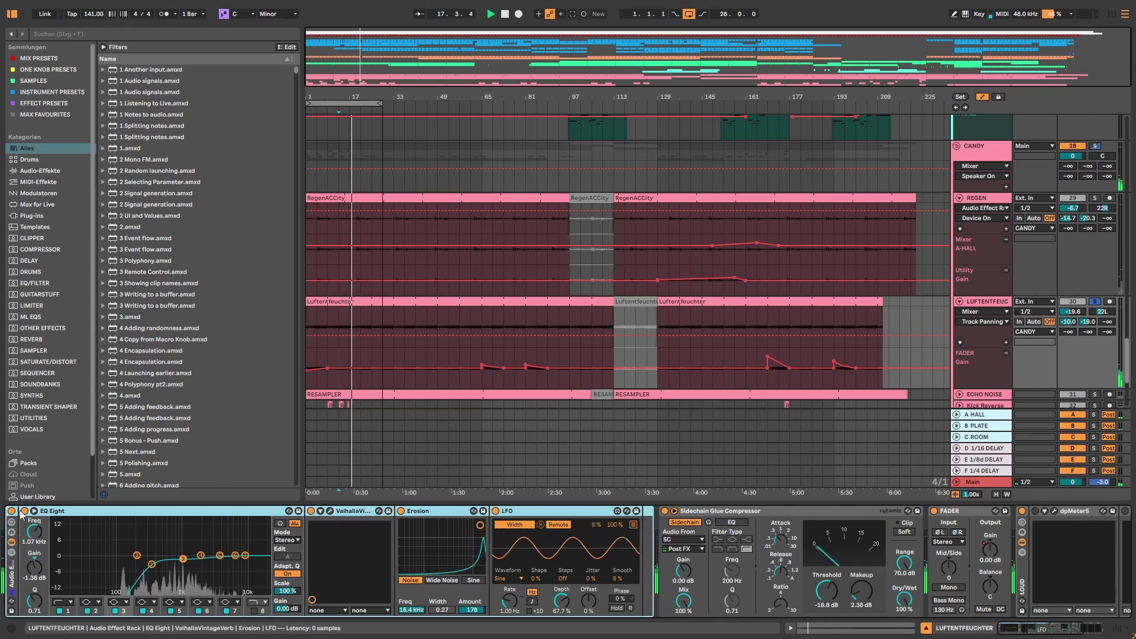
click(11, 511)
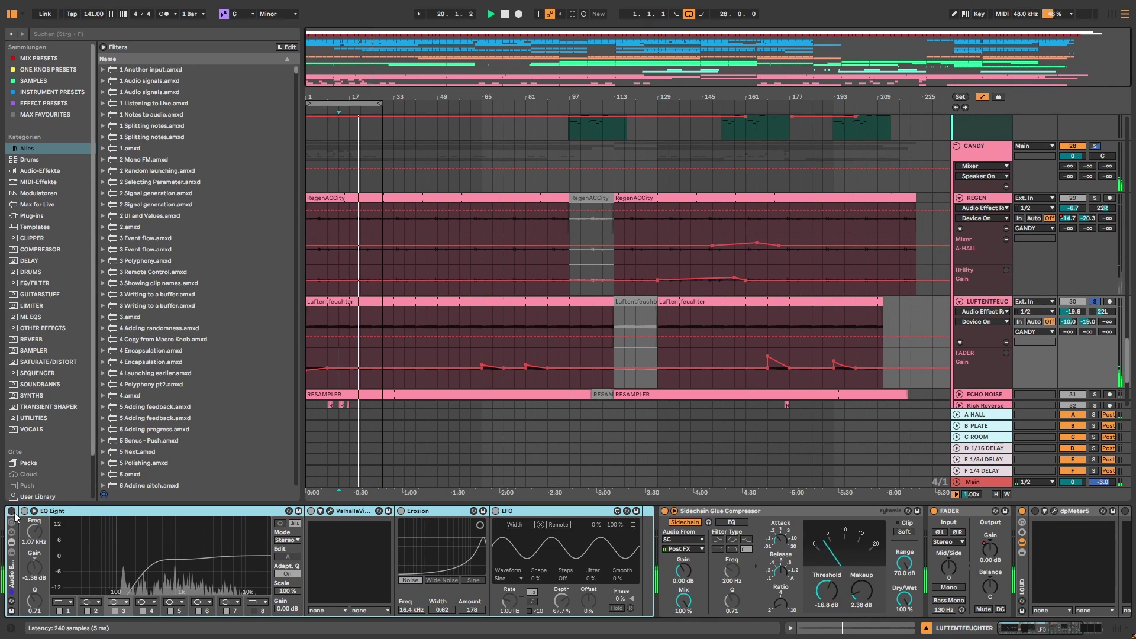
click(11, 511)
Search the browser for "luftent" and preview the second Luftentfeuchter .mp3 sample.
key(ctrl+f)
text(luftent)
click(163, 91)
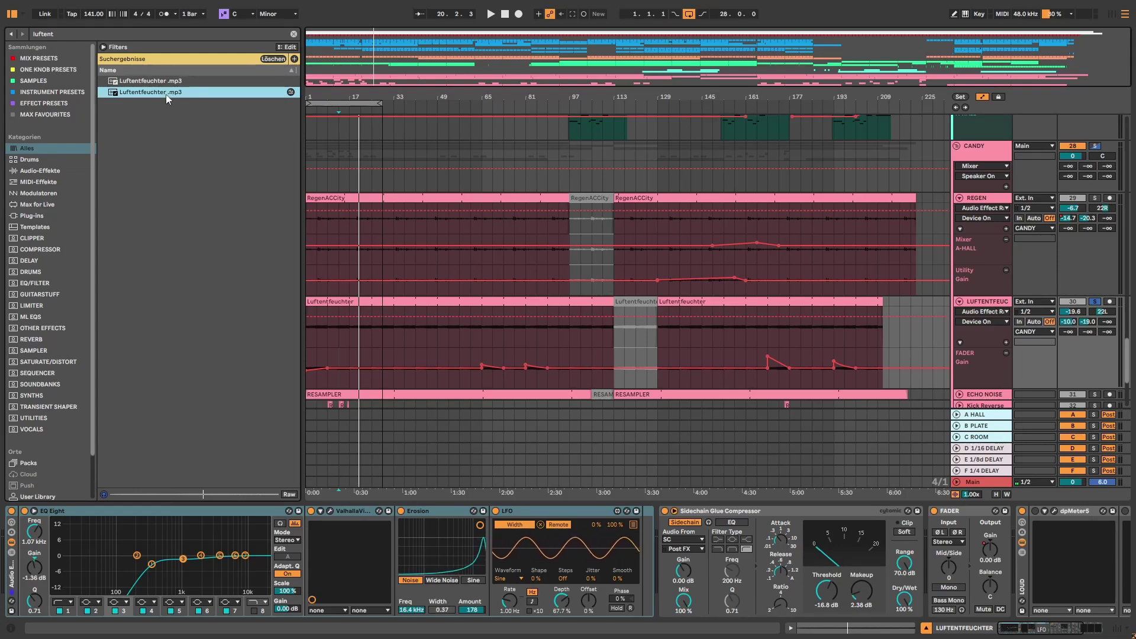
Play the processed LUFTENTFEUCHTER track from bar 13 to compare it with the raw sample, and select its first clip.
click(338, 367)
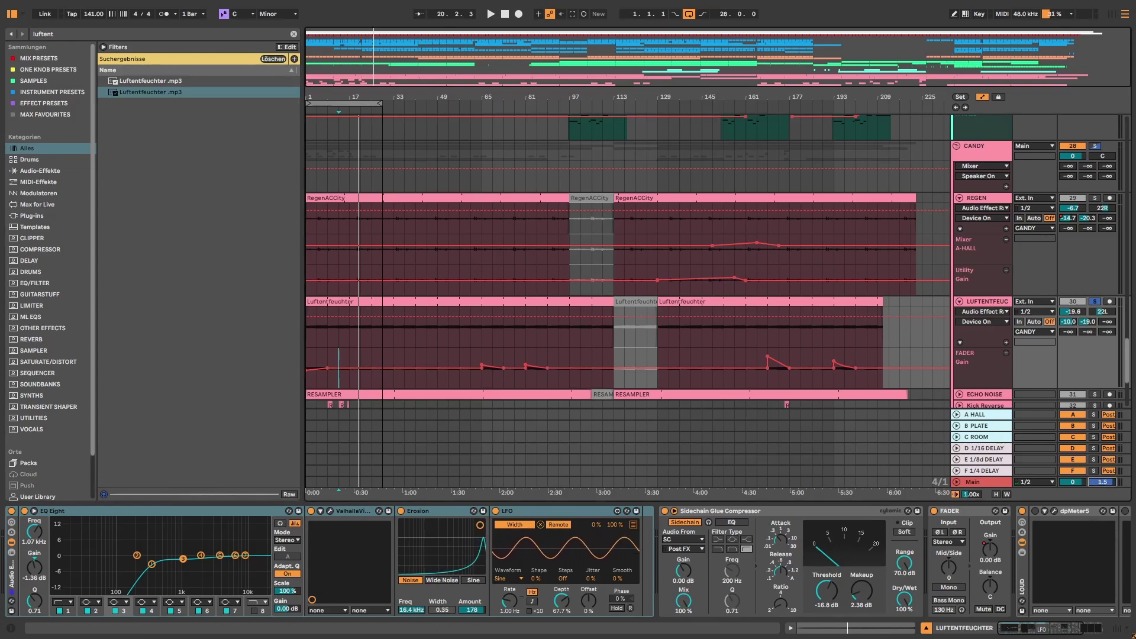
key(space)
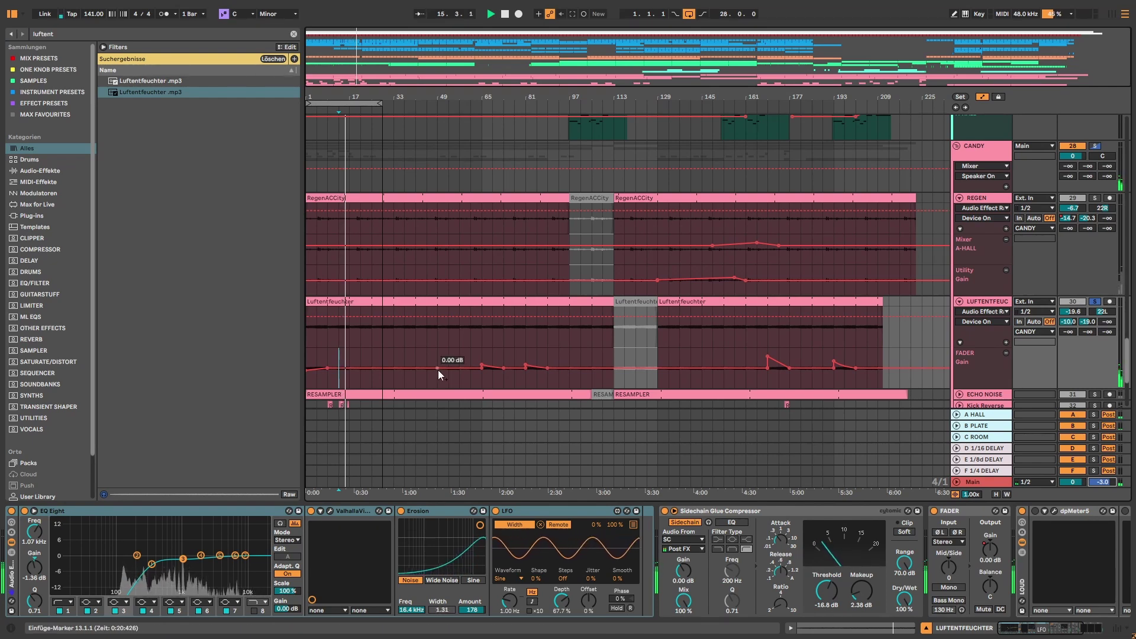
click(366, 302)
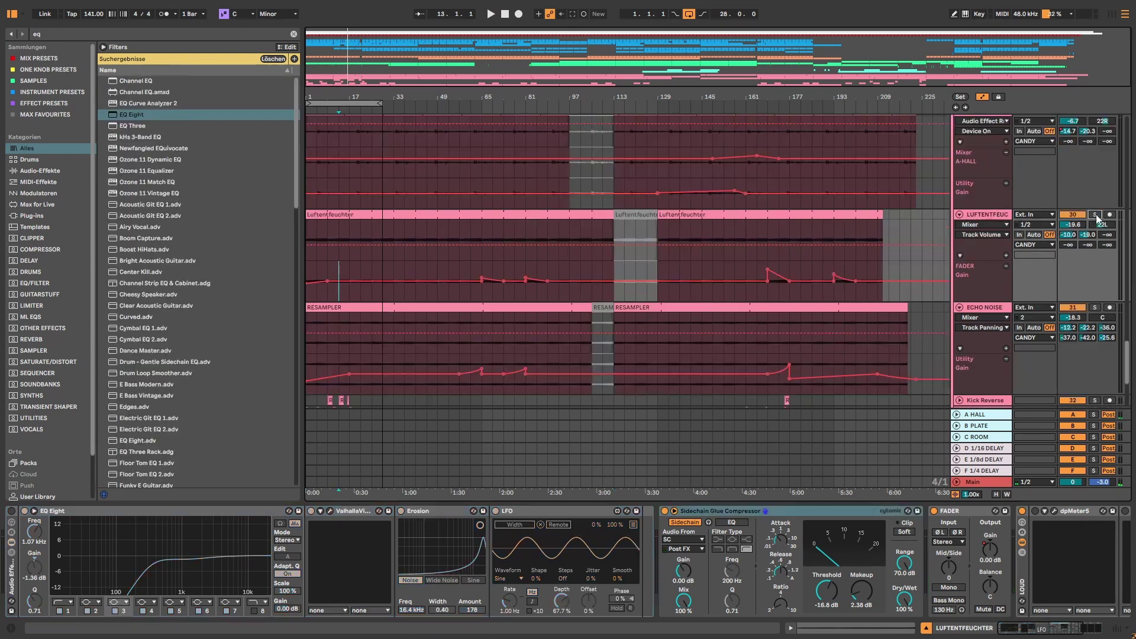
Solo LUFTENTFEUCHTER and REGEN together and play both atmosphere layers from bar 13.
click(1096, 216)
scroll(1109, 185, up, 2)
click(1095, 158)
key(space)
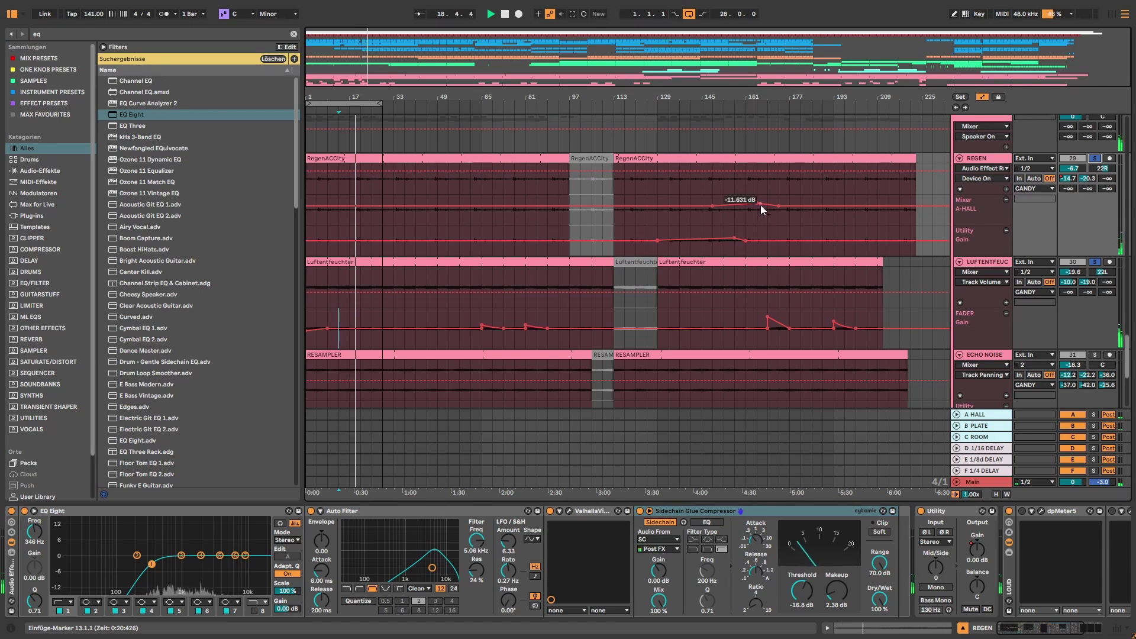
Play the full mix from bar 13 without solos, muting and re-enabling the REGEN and LUFTENTFEUCHTER tracks to compare.
click(1095, 262)
key(space)
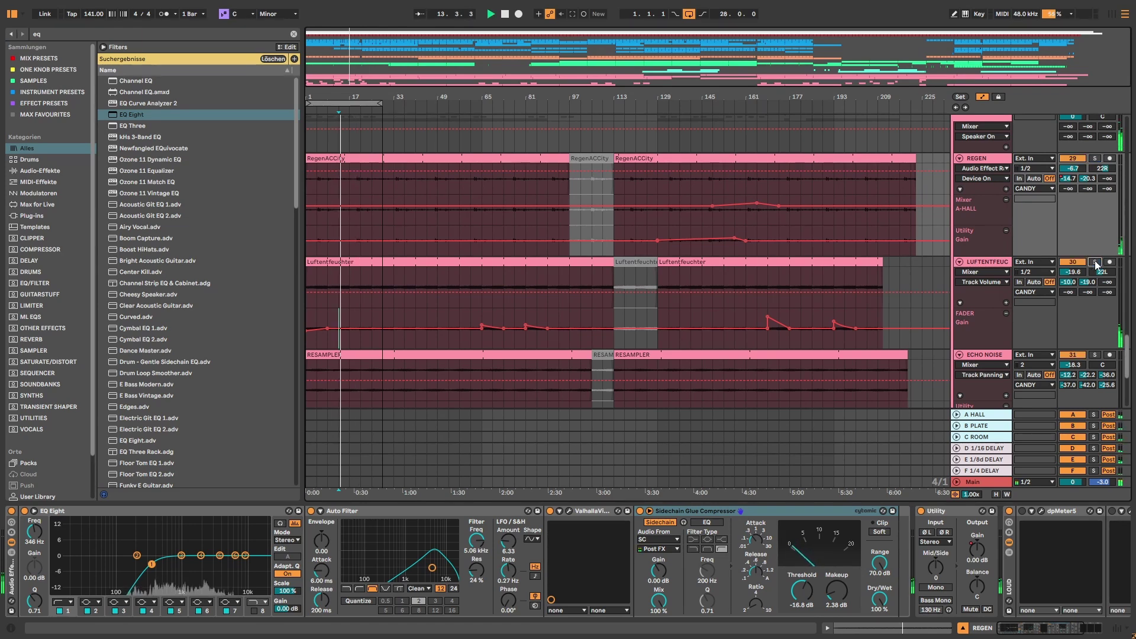
click(1074, 264)
click(1076, 159)
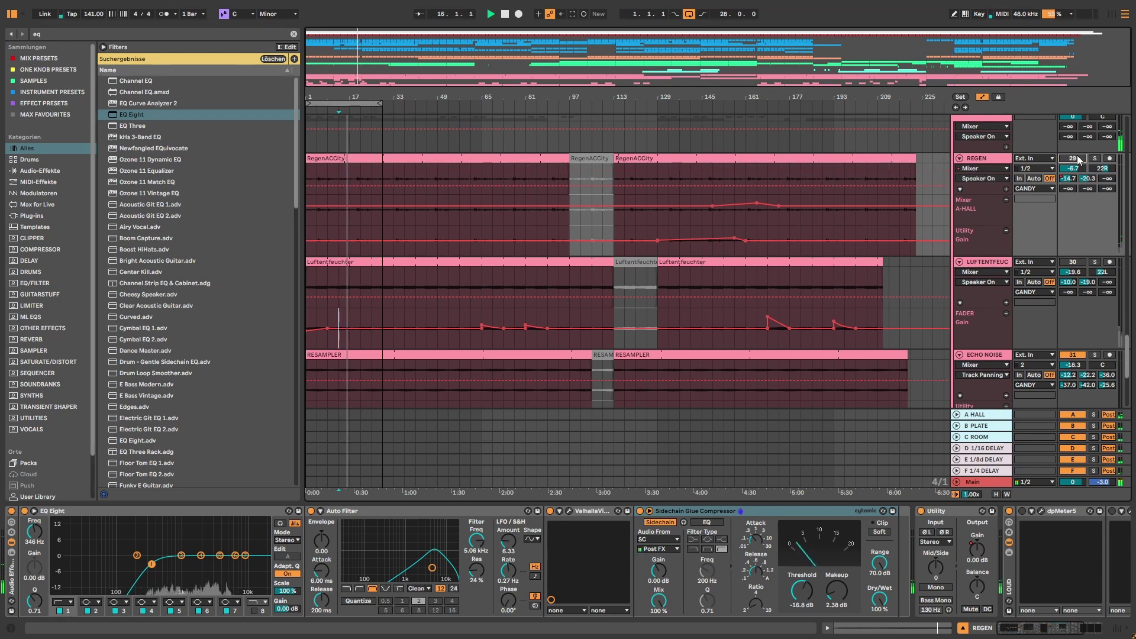
click(1076, 158)
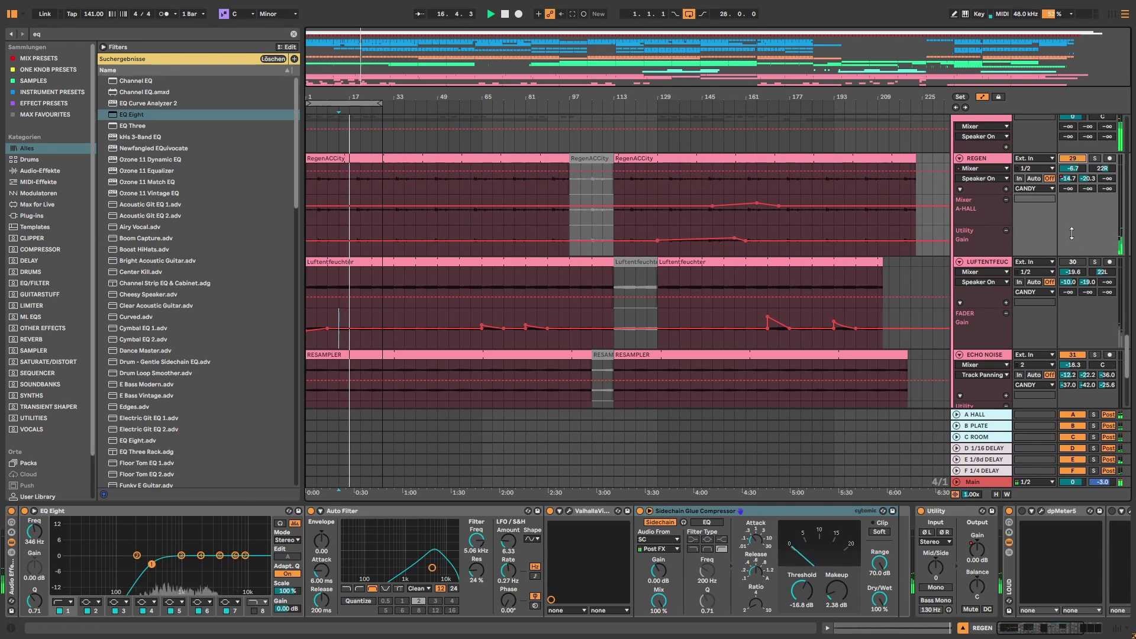
click(1073, 264)
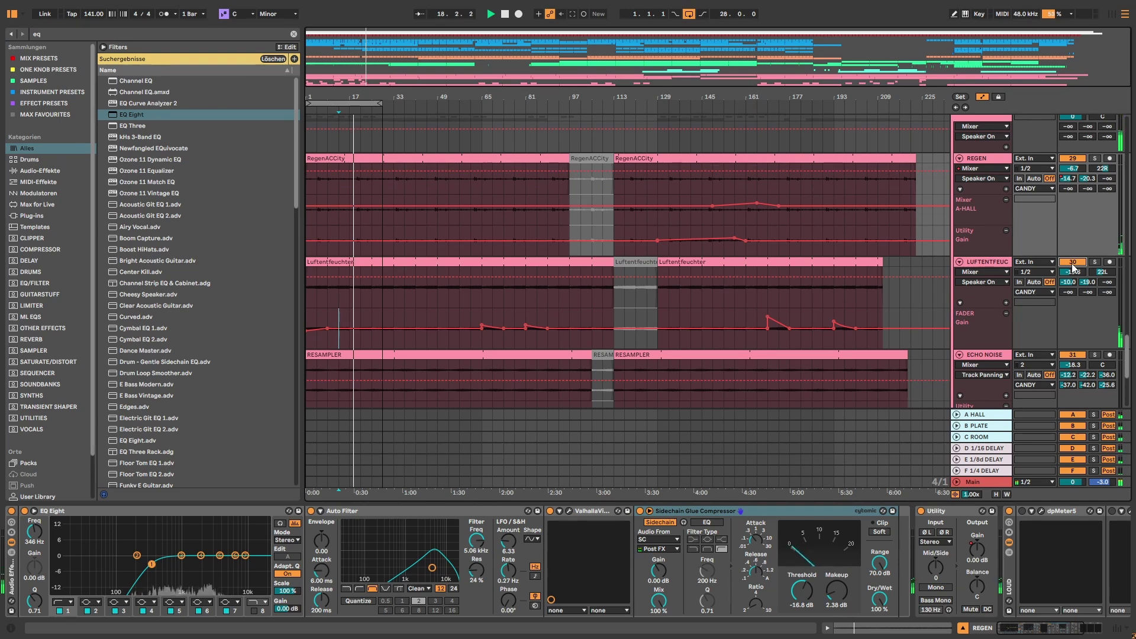
Inspect the ECHO NOISE track's device chain and RESAMPLER sample, and select its first clip.
scroll(971, 173, down, 5)
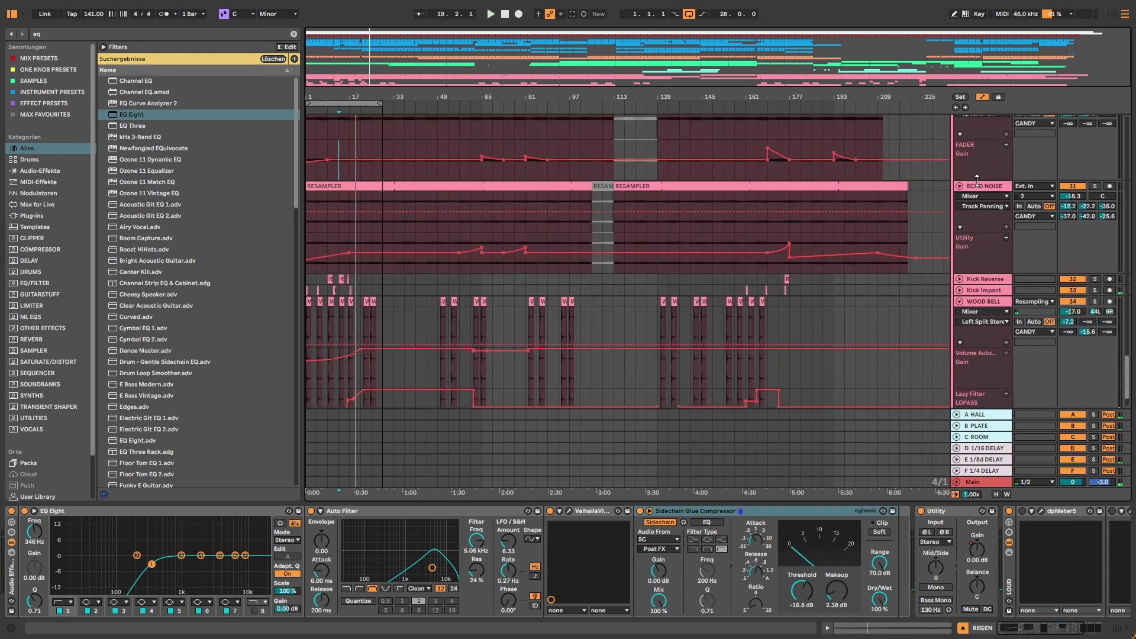
click(982, 188)
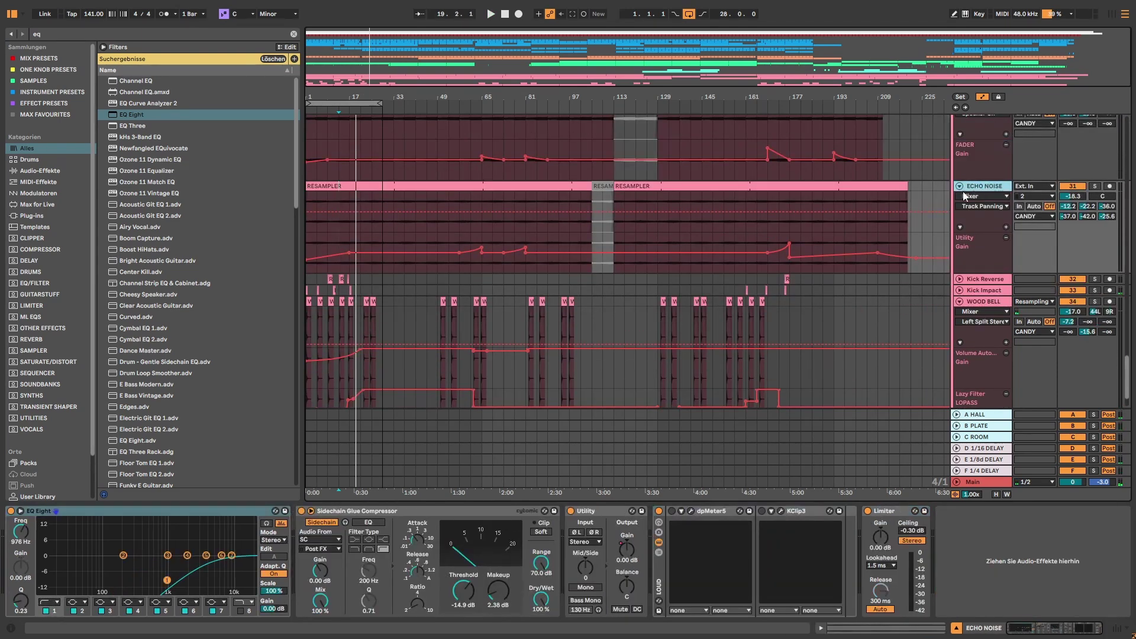
click(914, 626)
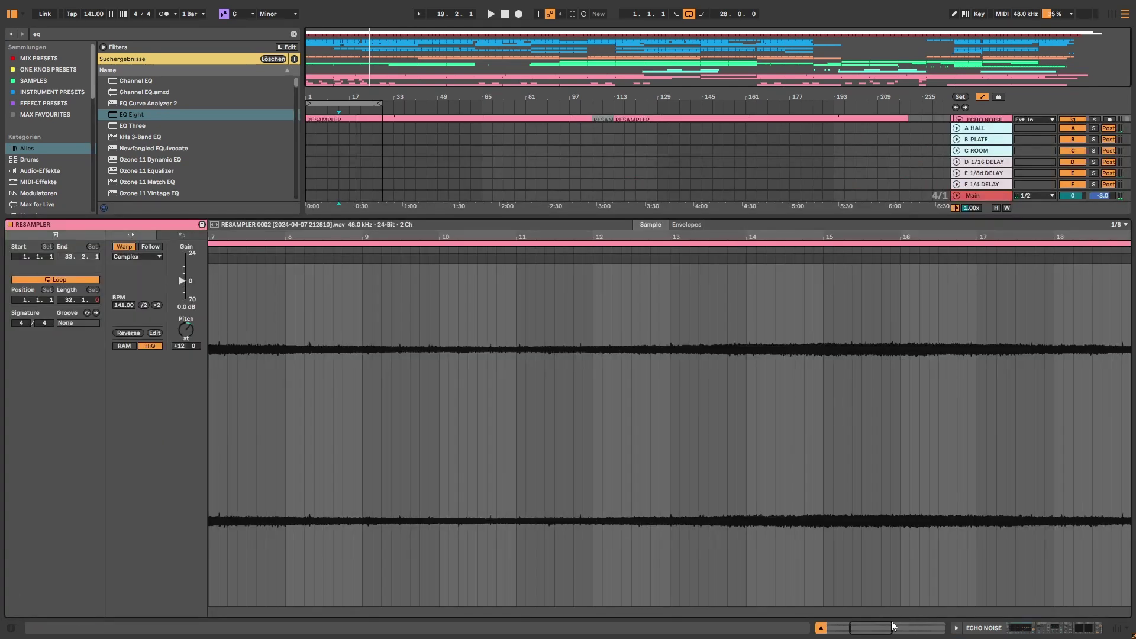
click(894, 626)
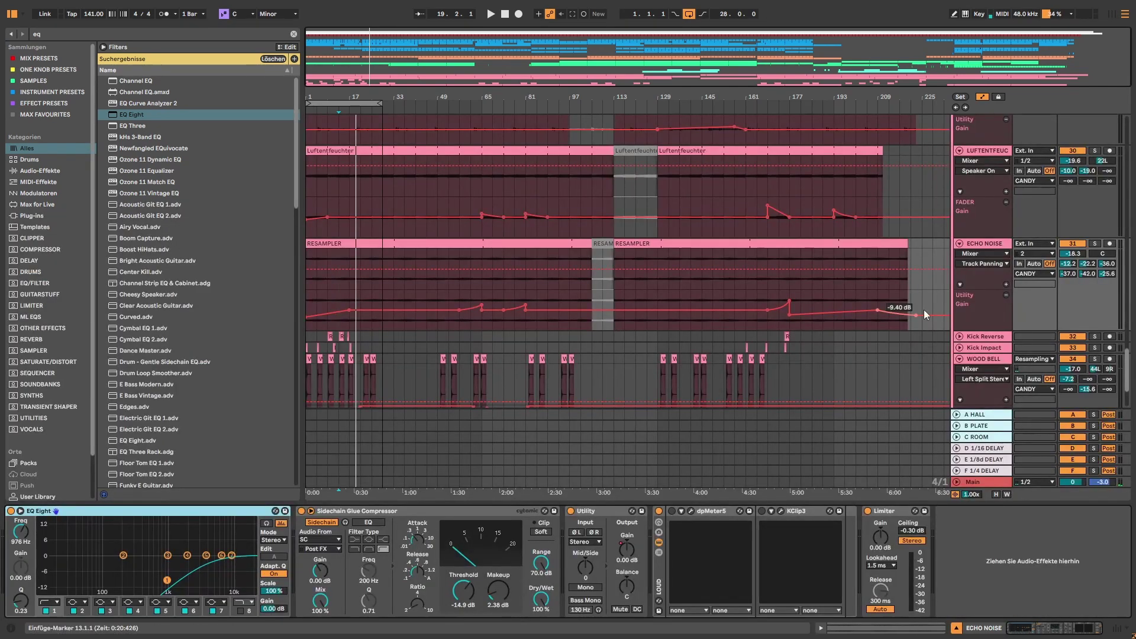
click(355, 243)
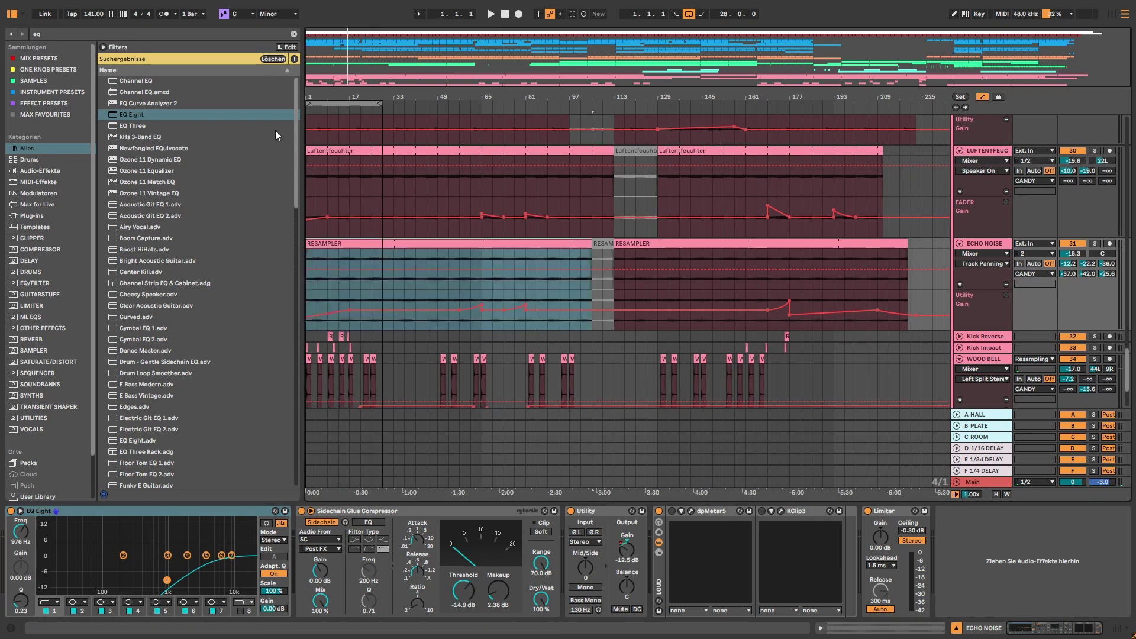
Search the browser for "echo" and add the Echo device after EQ Eight on the ECHO NOISE track.
click(293, 35)
text(echo)
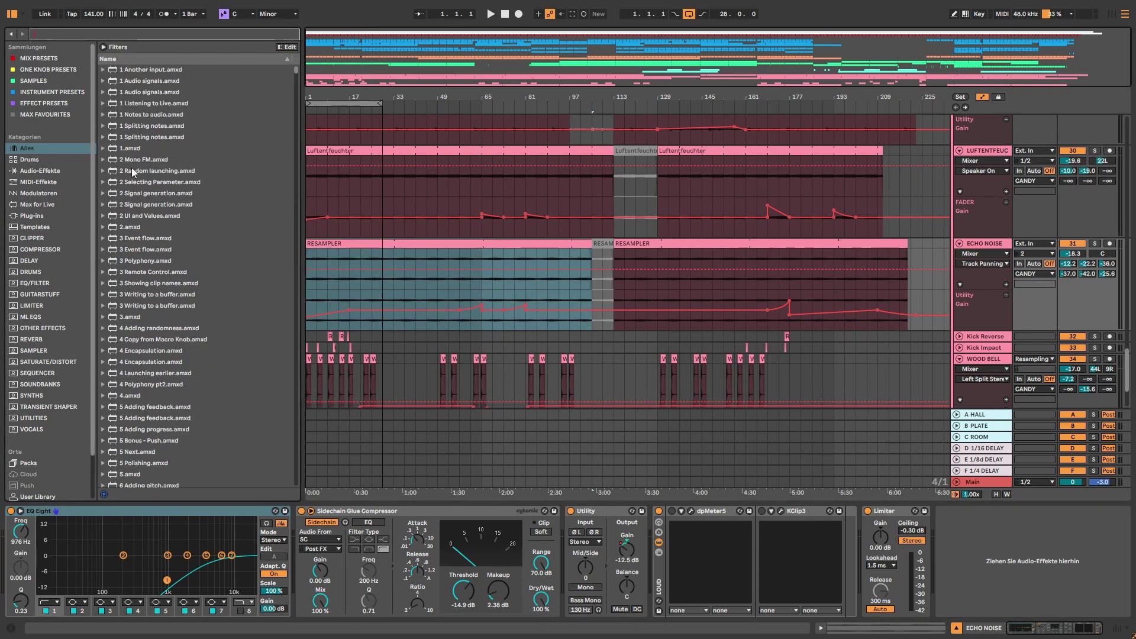
drag(128, 86, 294, 557)
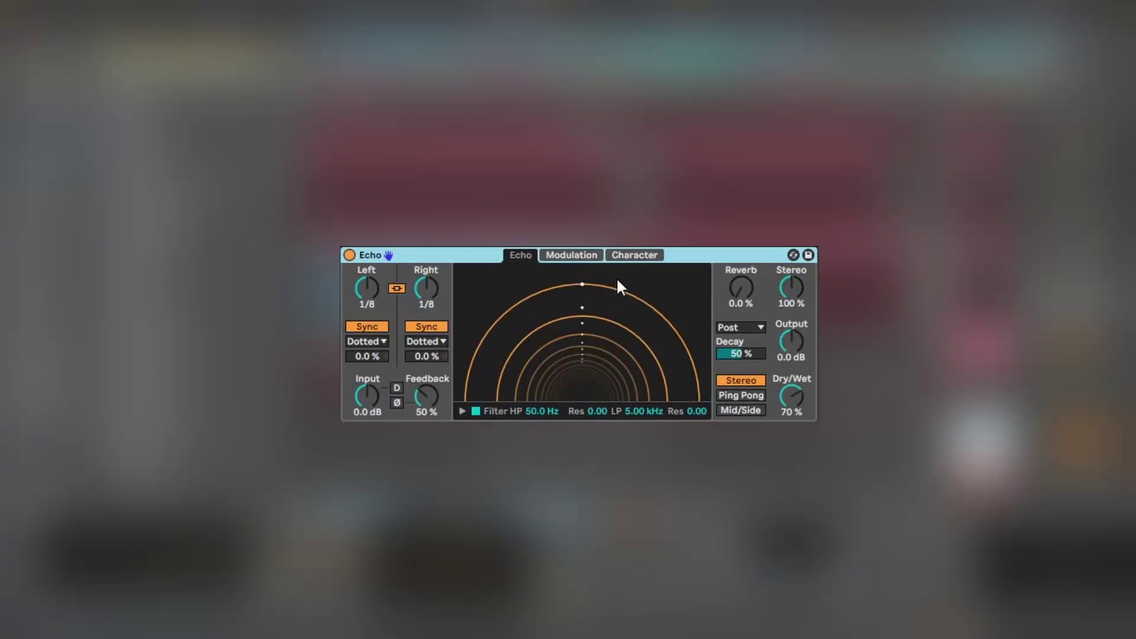
In Echo's Character settings, enable Noise with 100% amount and 75% morph, and Wobble with 99% amount and 74% morph.
click(580, 254)
click(632, 253)
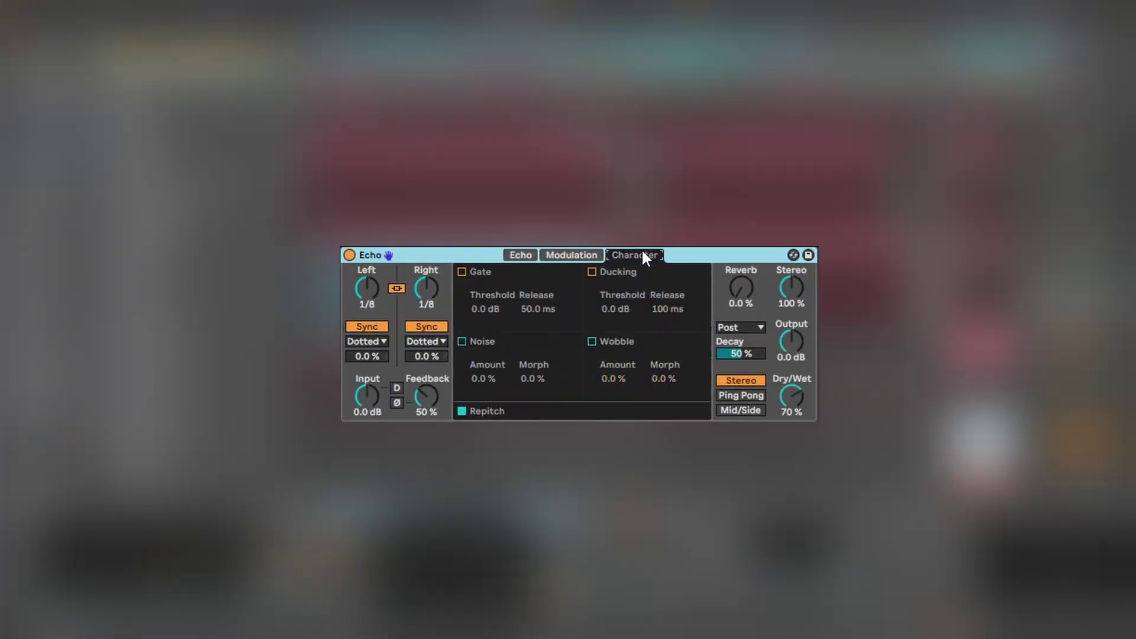
drag(491, 378, 493, 380)
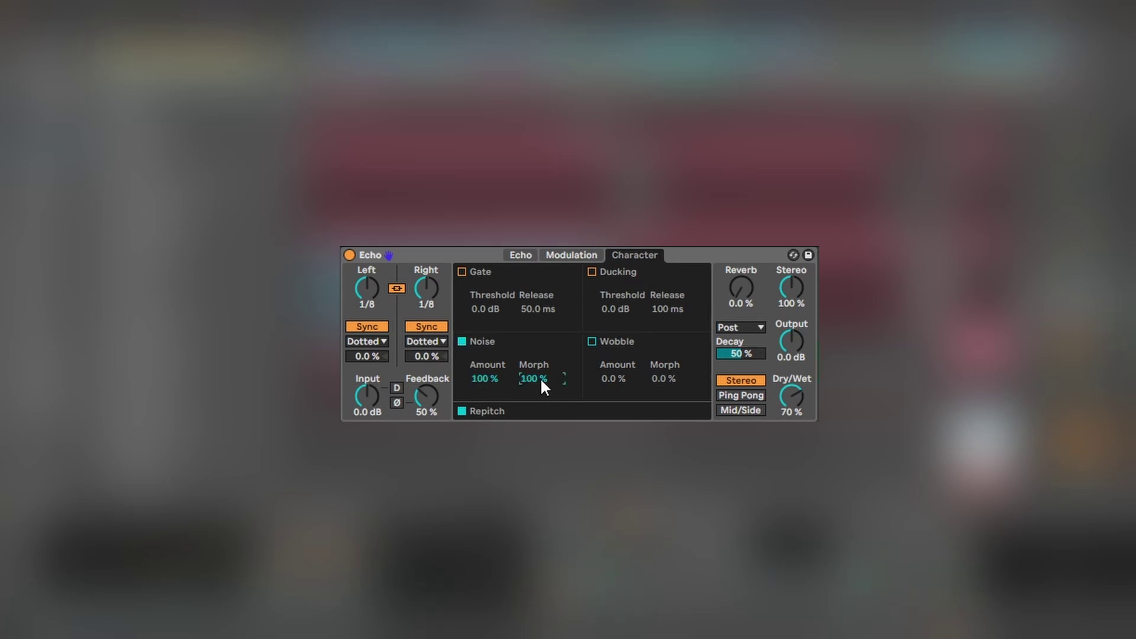
click(591, 341)
drag(659, 377, 659, 343)
drag(612, 382, 613, 338)
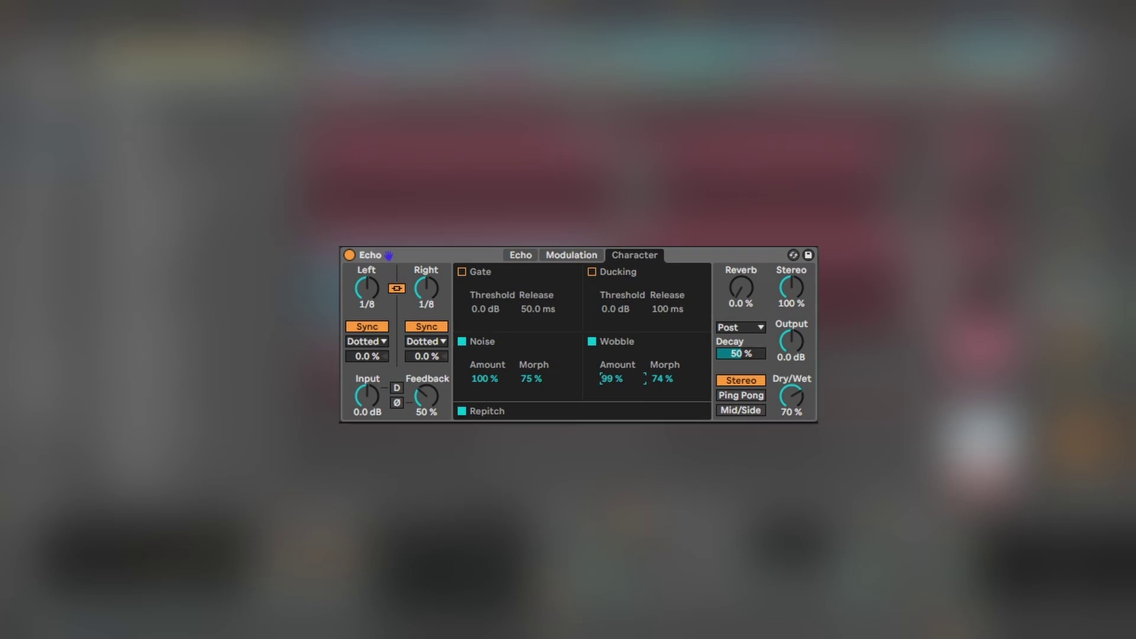
drag(608, 380, 608, 381)
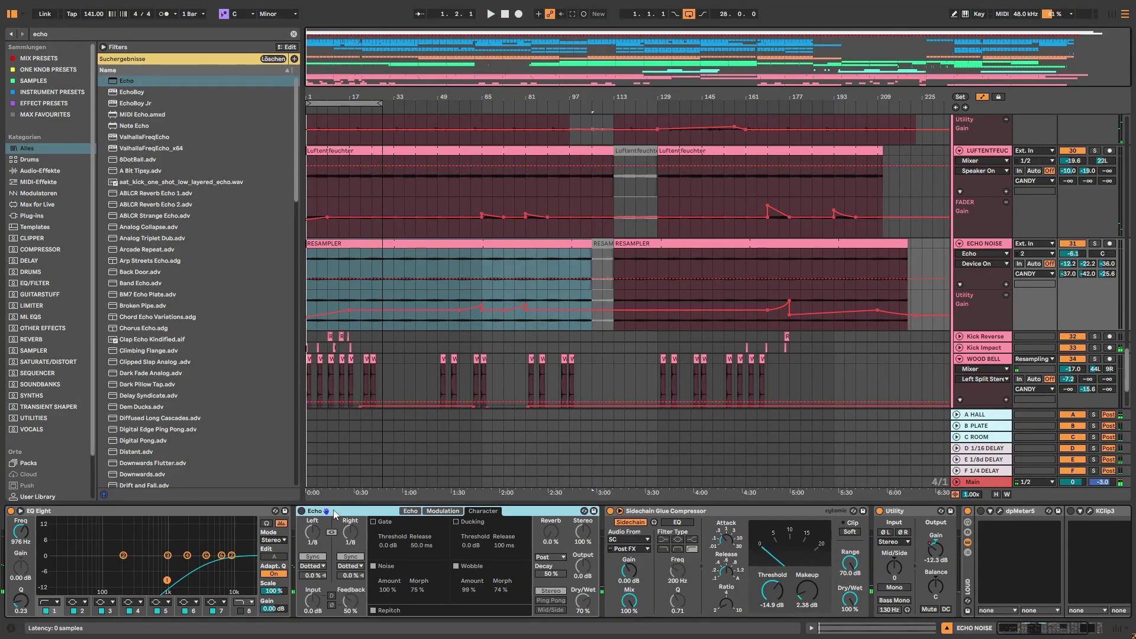
Delete the Echo device from the ECHO NOISE track and return the track volume to -18.3 dB.
key(Delete)
drag(1073, 253, 1073, 271)
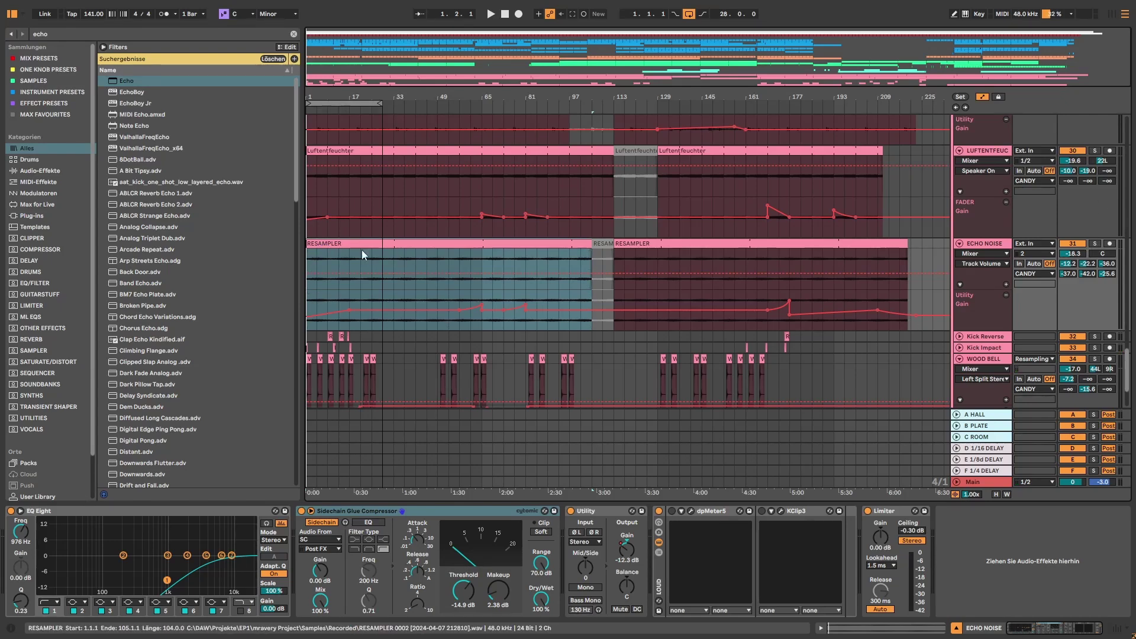
click(896, 627)
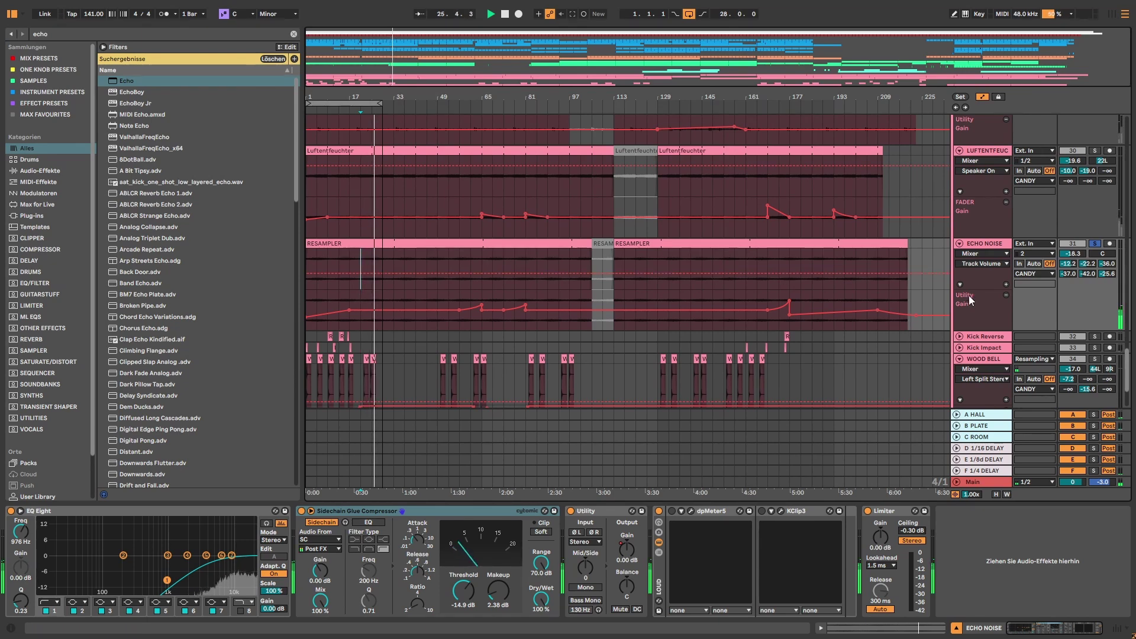
Unfold and solo the Kick Reverse track, and play its reversed kicks from bar 9 and from bar 13.
scroll(970, 301, down, 2)
click(1094, 289)
click(959, 289)
click(972, 290)
key(space)
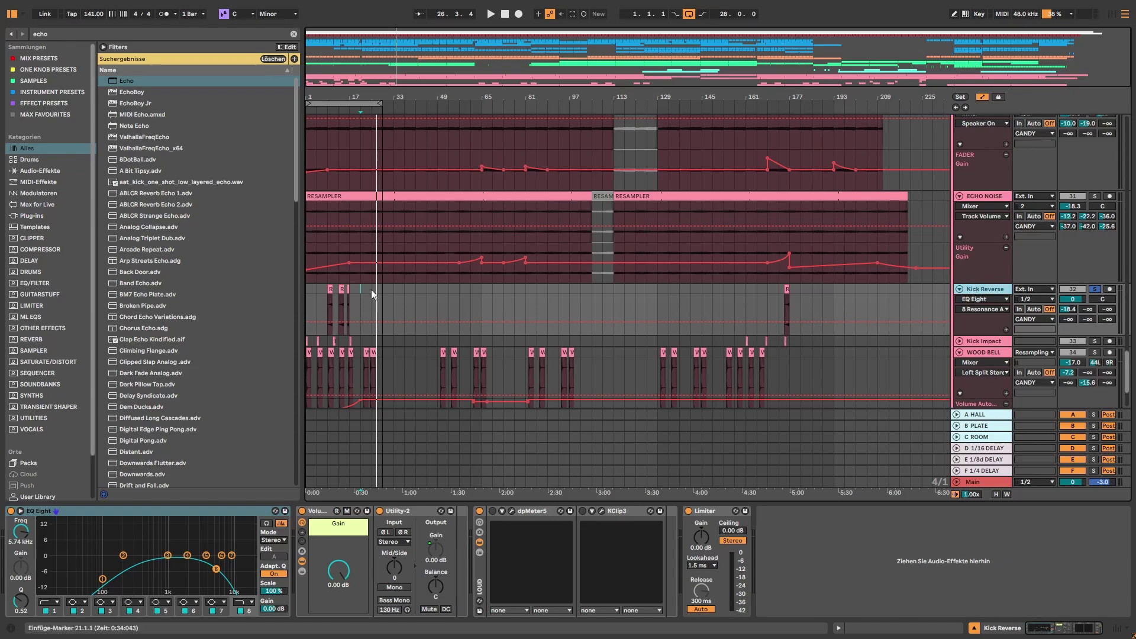
click(324, 303)
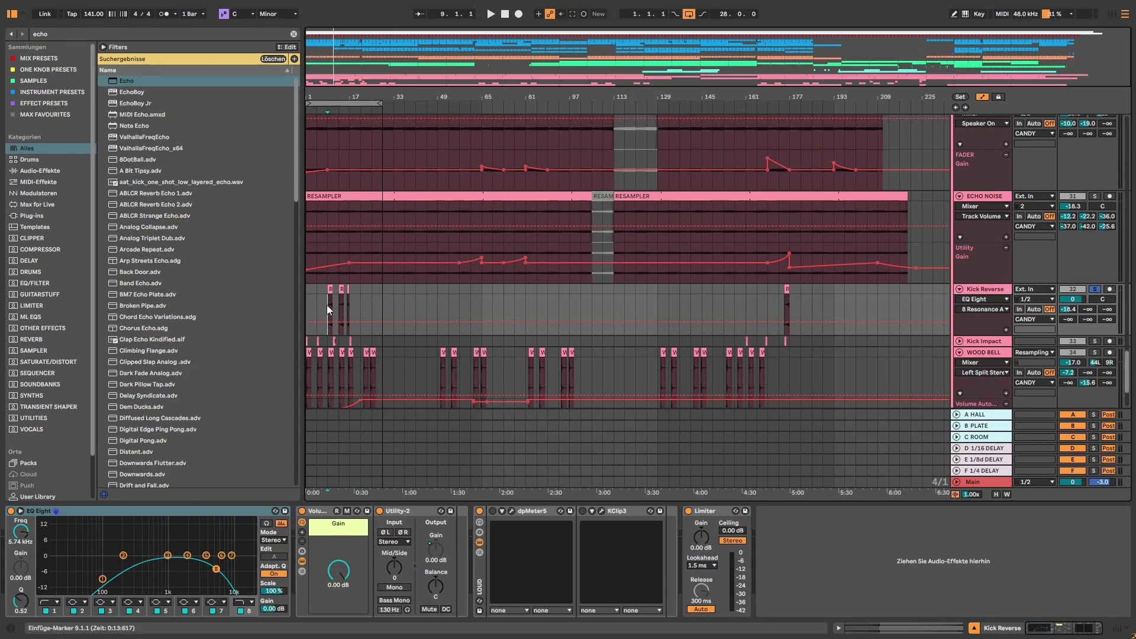
key(space)
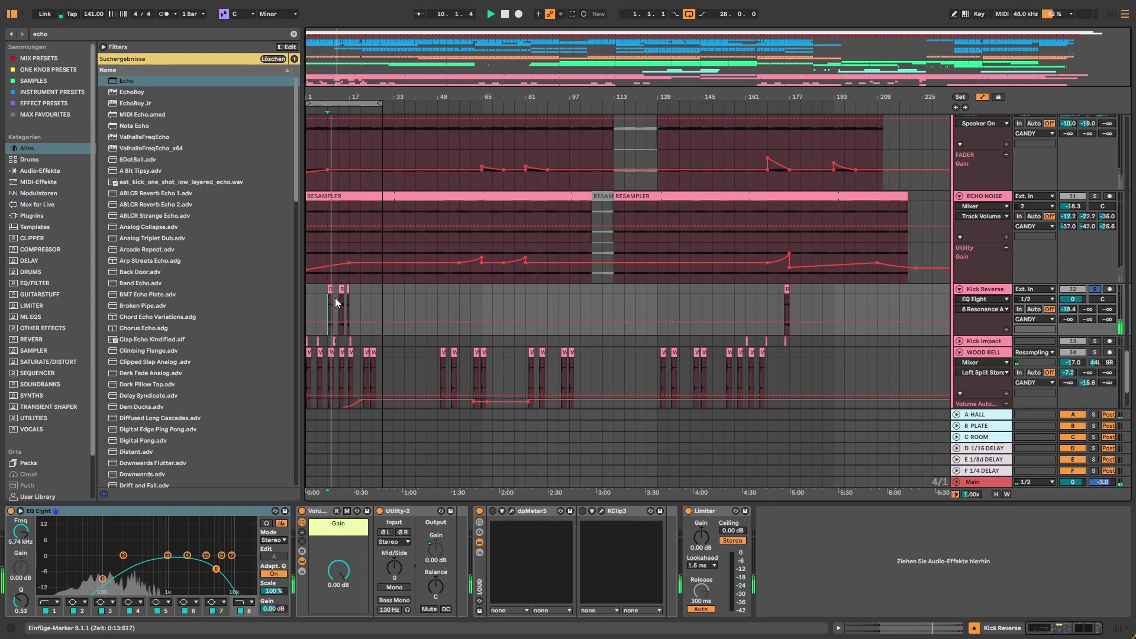
click(338, 313)
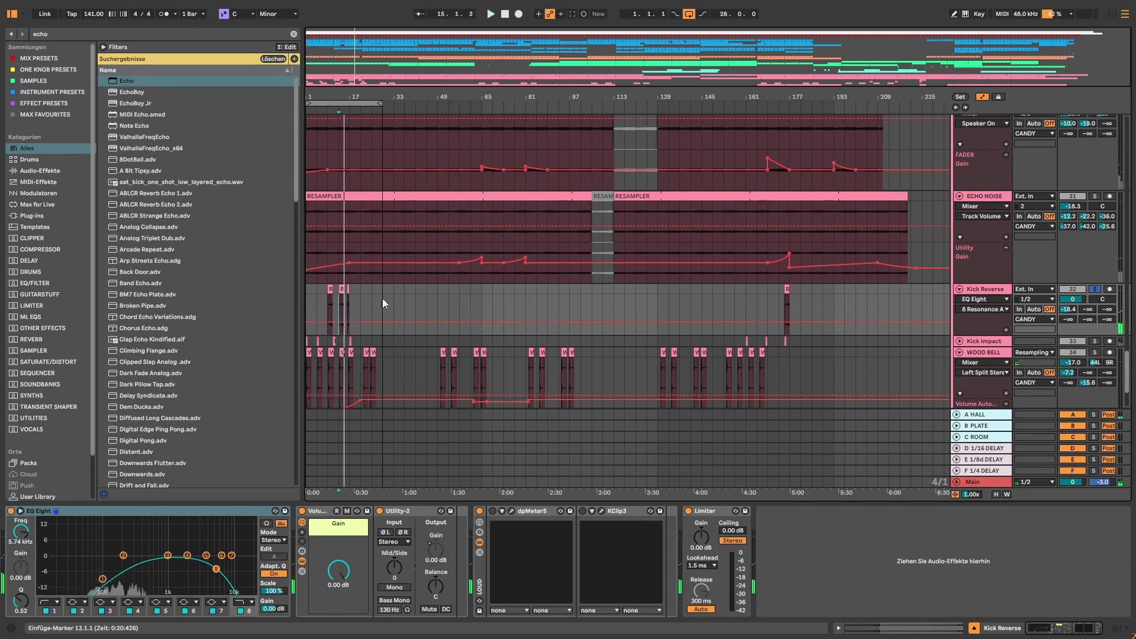
Clear the Kick Reverse solo at the ORCHESTRAL group and play the full mix from bar 13.
scroll(659, 300, up, 10)
scroll(1117, 272, up, 8)
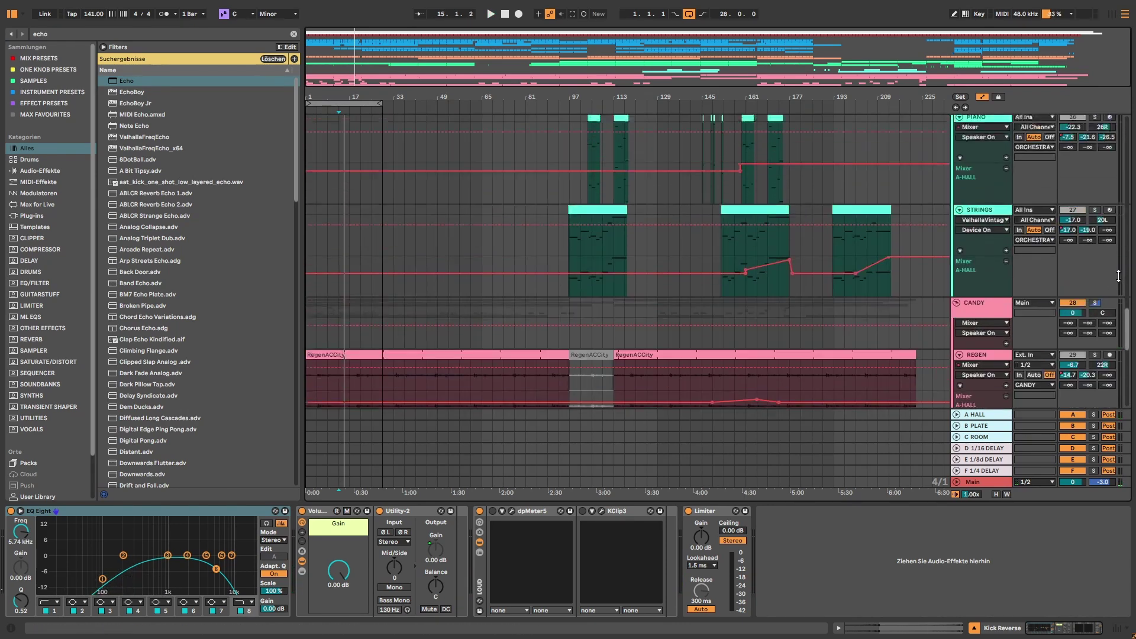
key(space)
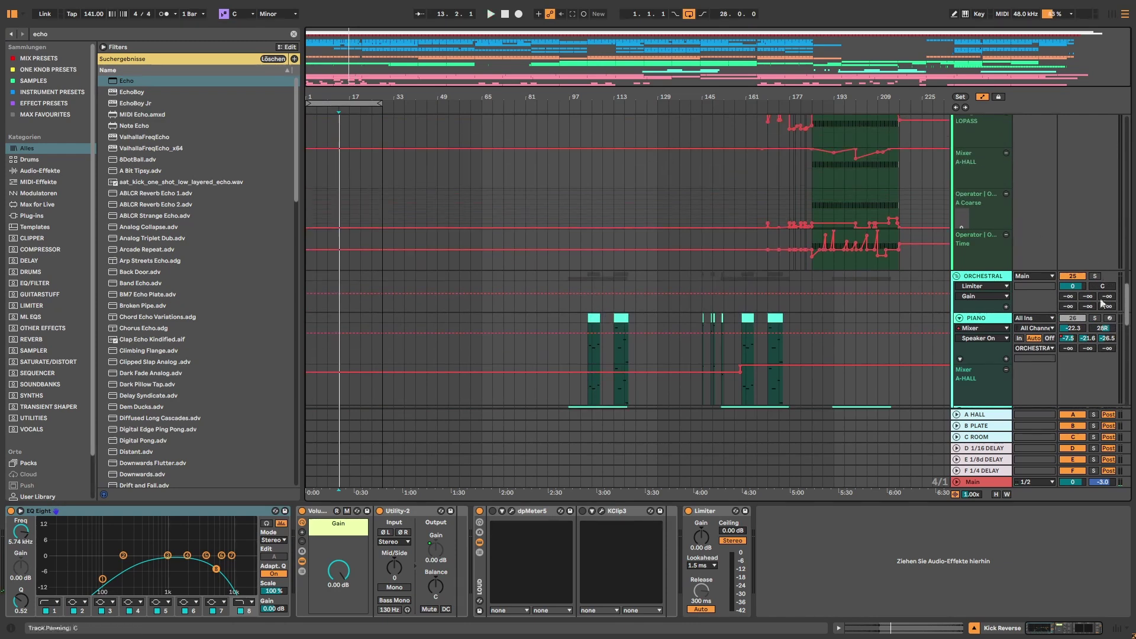
scroll(1095, 325, down, 3)
click(1094, 217)
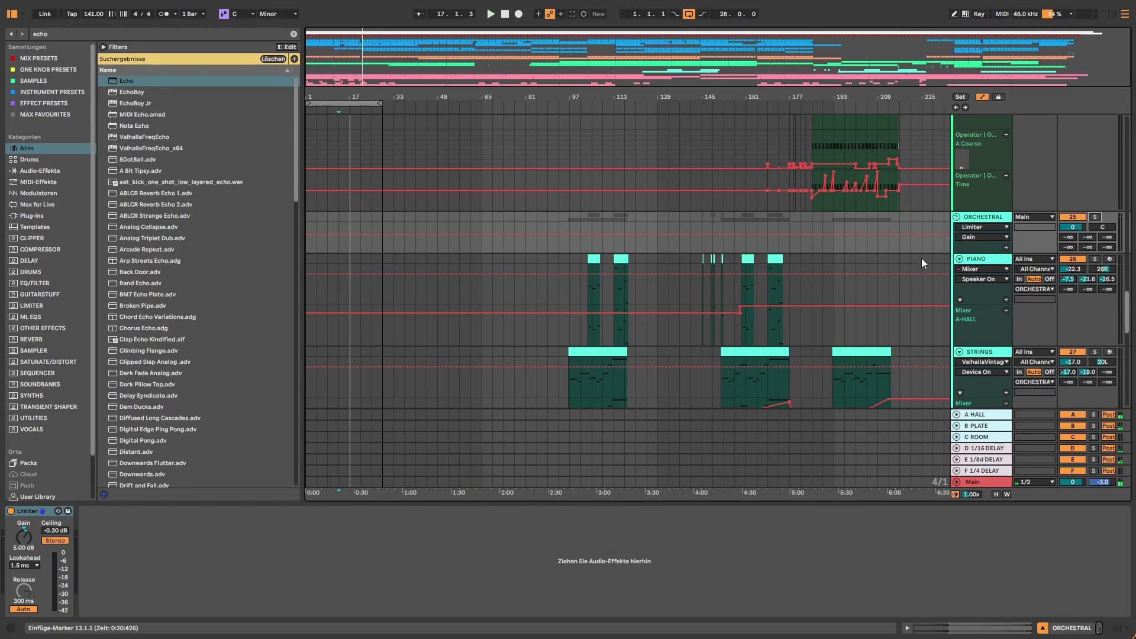
Solo Kick Reverse again and play its short clip leading into bar 17 repeatedly from bar 16.
scroll(809, 272, down, 8)
scroll(545, 235, down, 6)
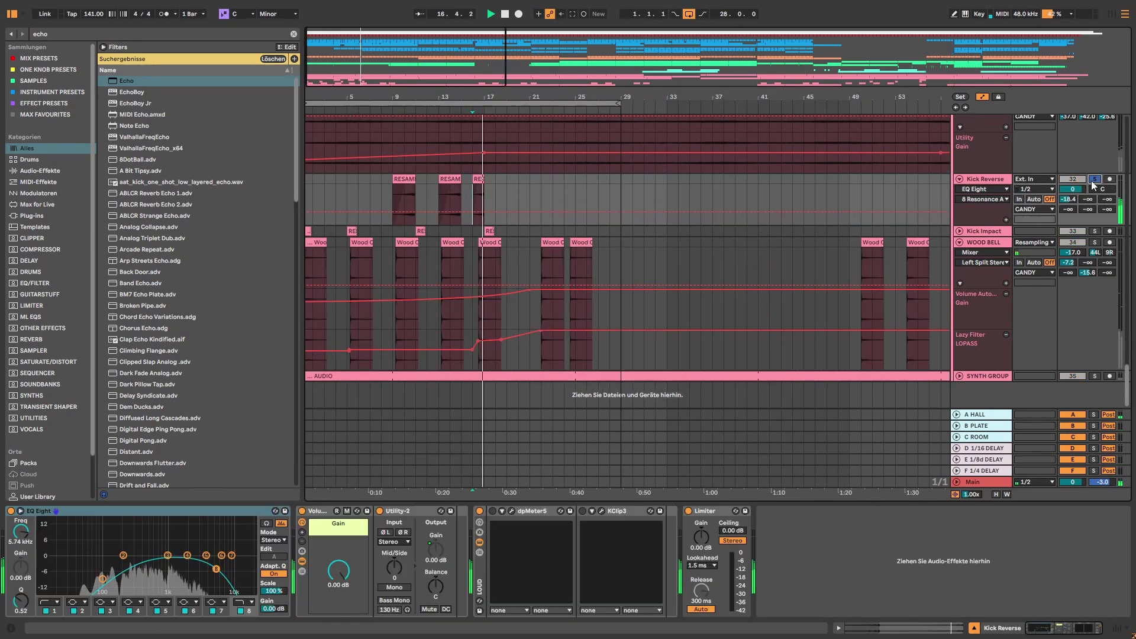
key(space)
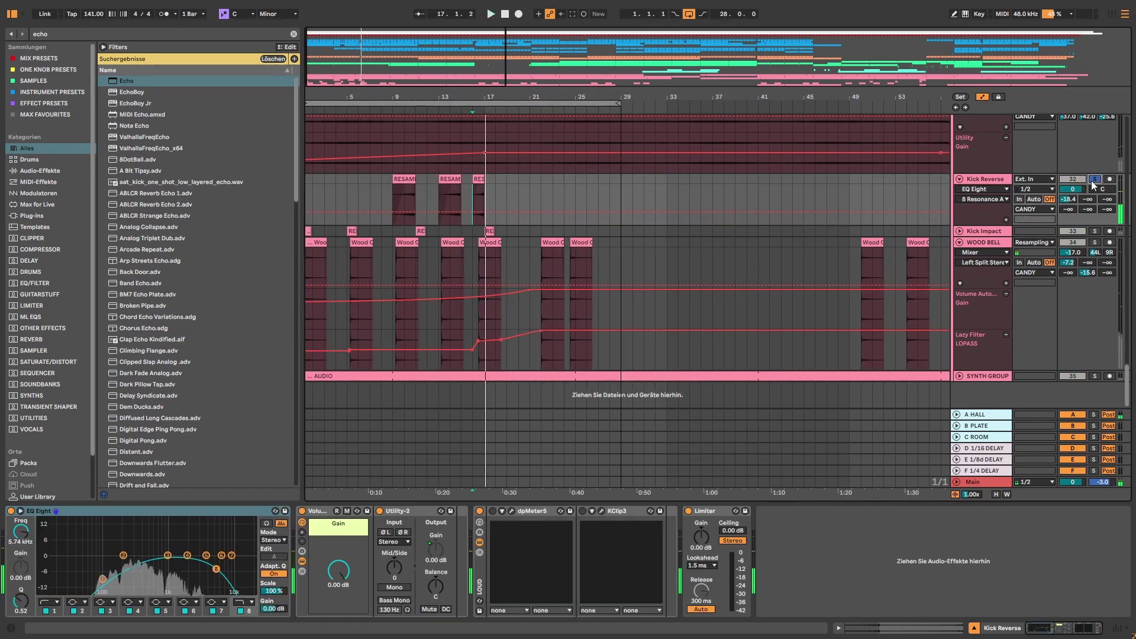
key(space)
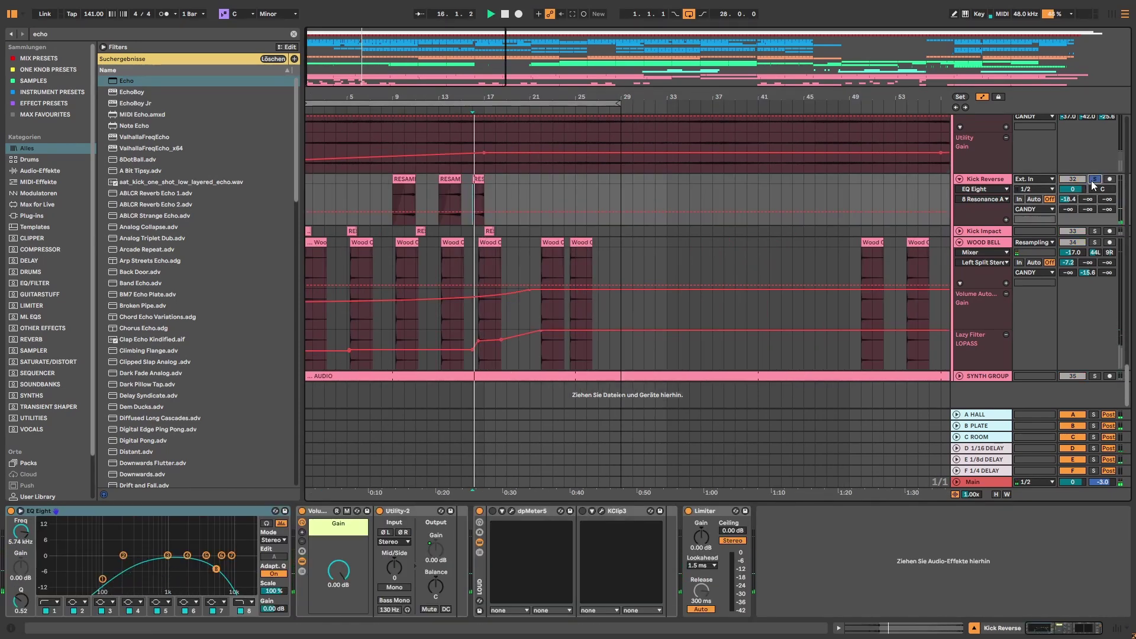
key(space)
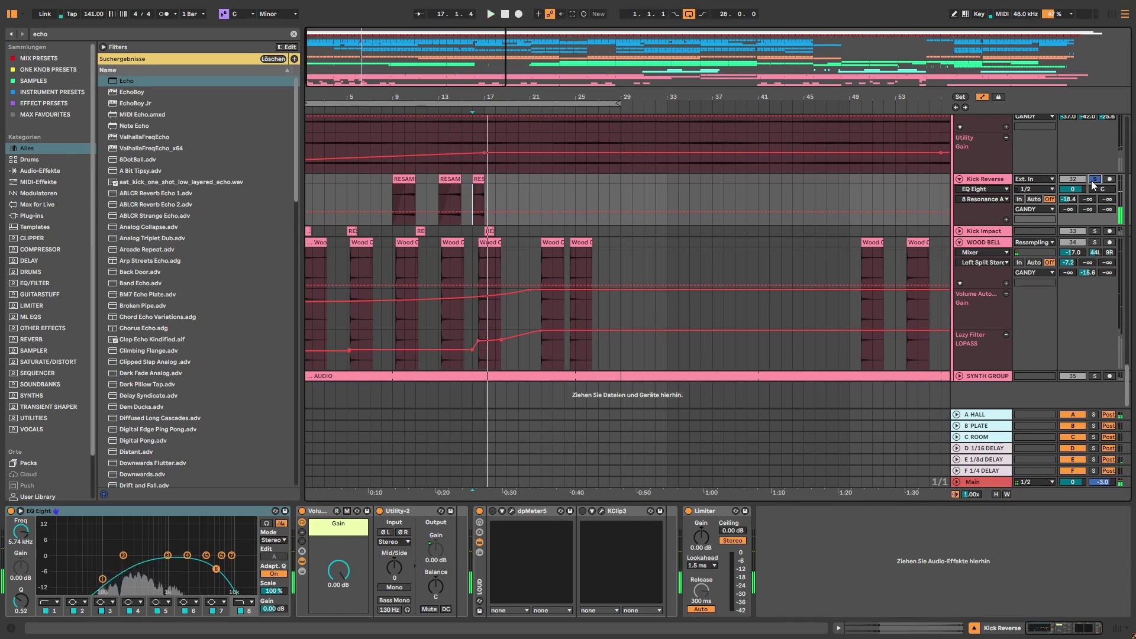
Unfold and solo the Kick Impact track and play it from bar 16.
click(958, 223)
click(959, 231)
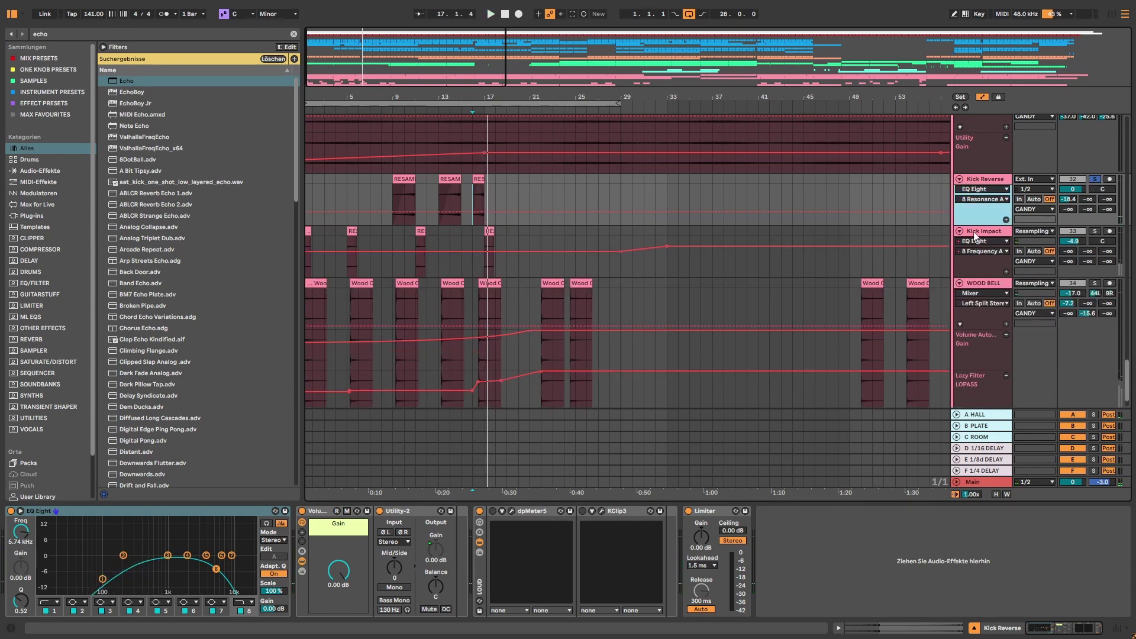
click(975, 231)
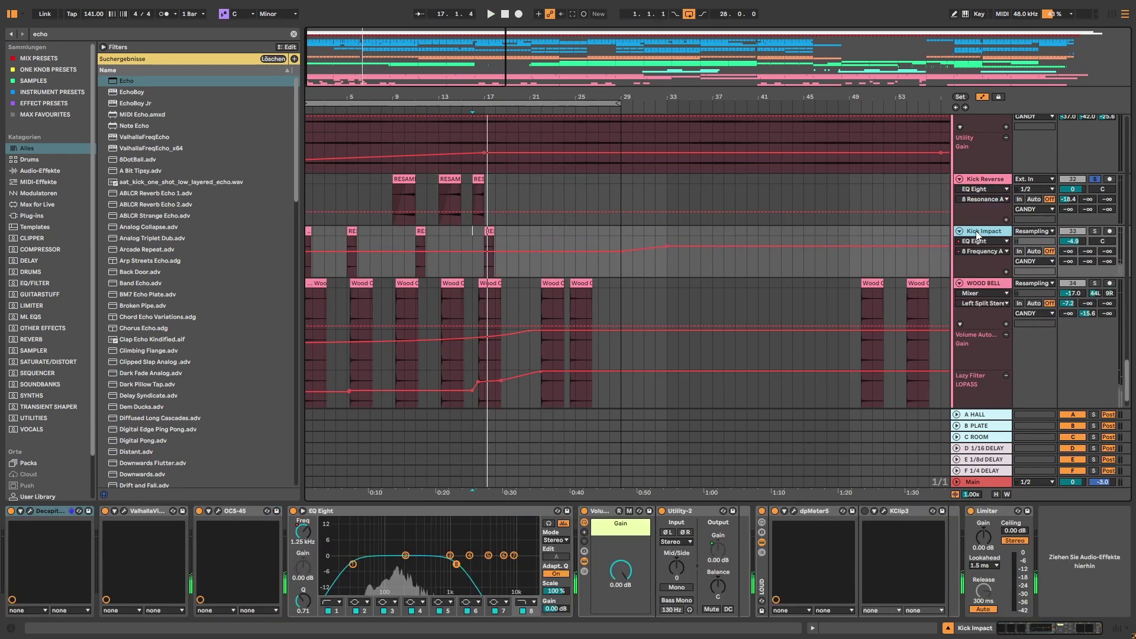
click(1094, 232)
key(space)
mouse_move(734, 239)
key(space)
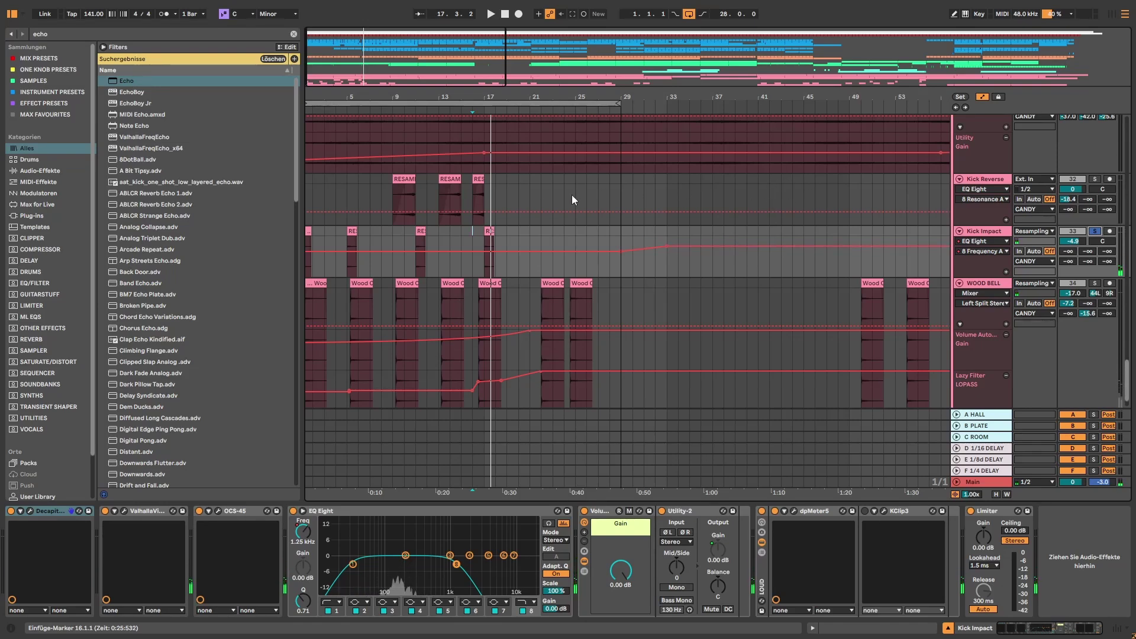
Open the Decapitator on Kick Impact and group the devices from Decapitator through EQ Eight into an Audio Effect Rack.
click(485, 233)
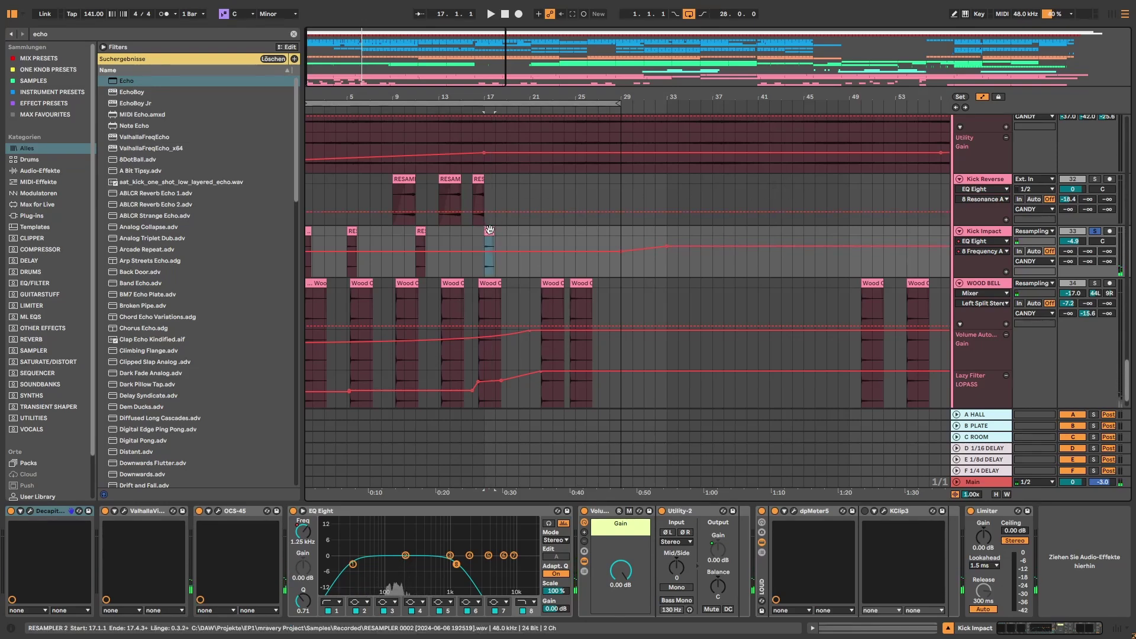
click(53, 511)
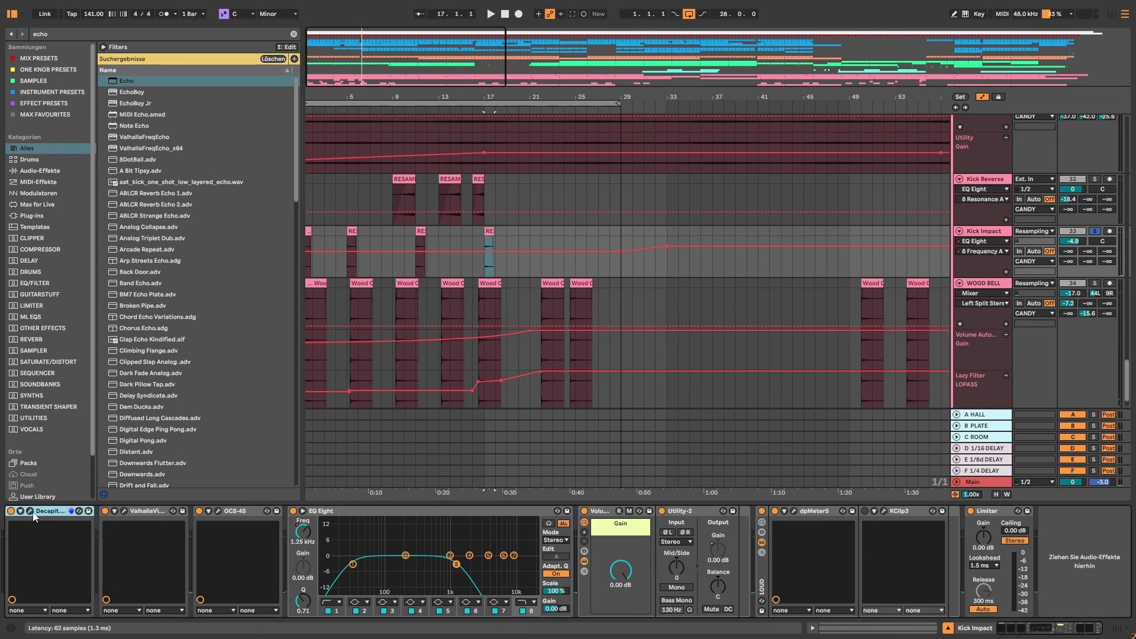
click(29, 512)
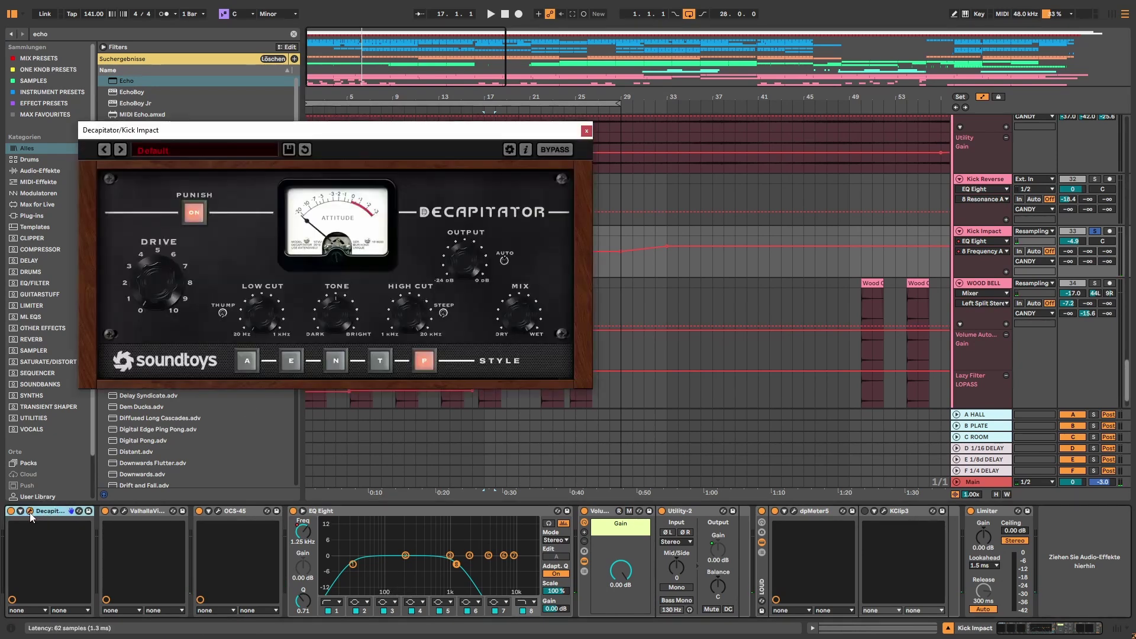
click(379, 515)
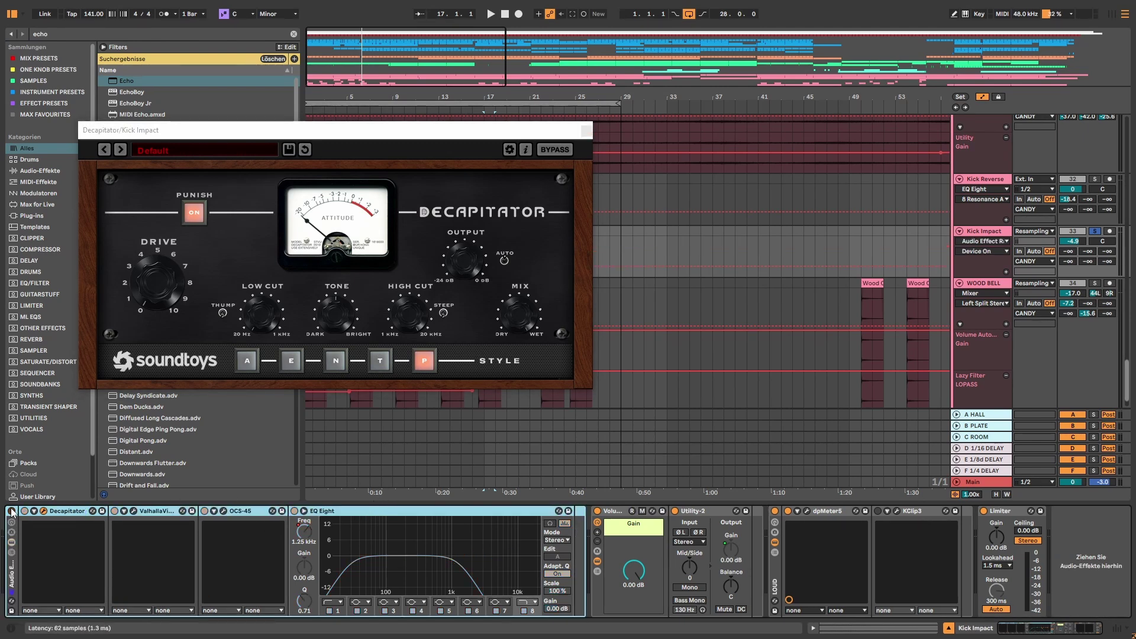
Play the Kick Impact clip from bar 17 with the effect rack bypassed and re-enabled, and close the Decapitator window.
key(space)
key(space)
key(space)
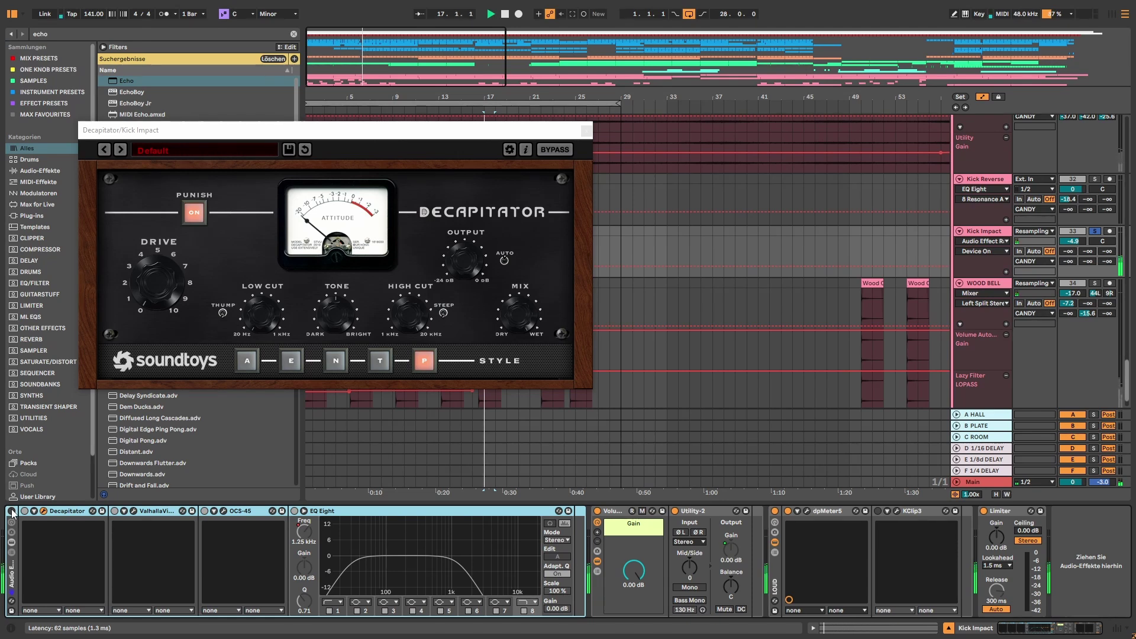
click(12, 512)
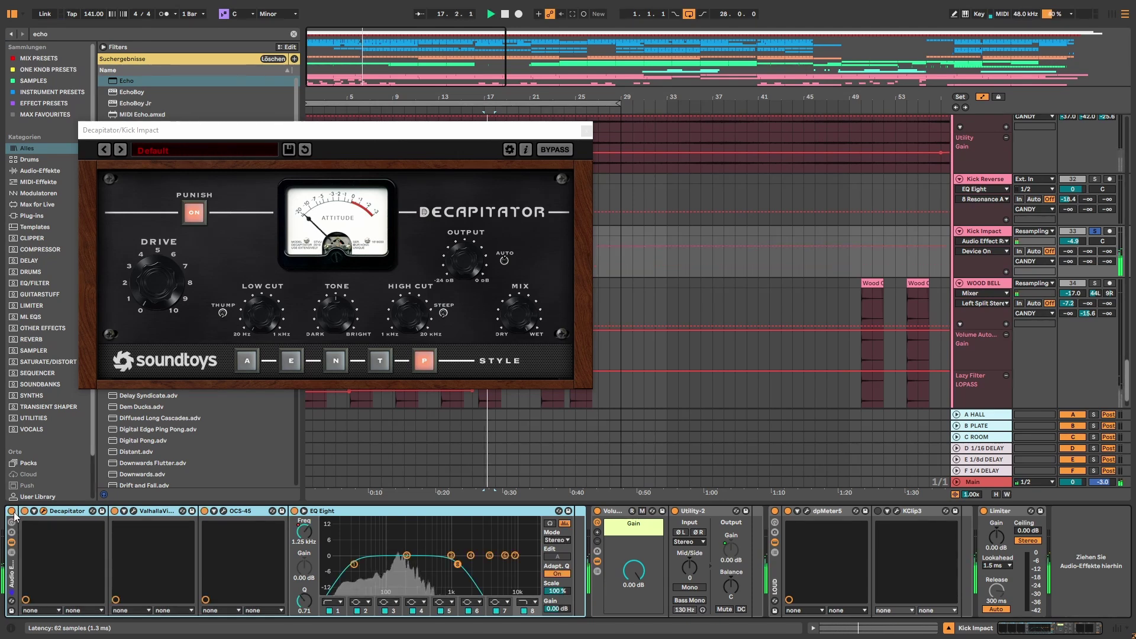
click(43, 512)
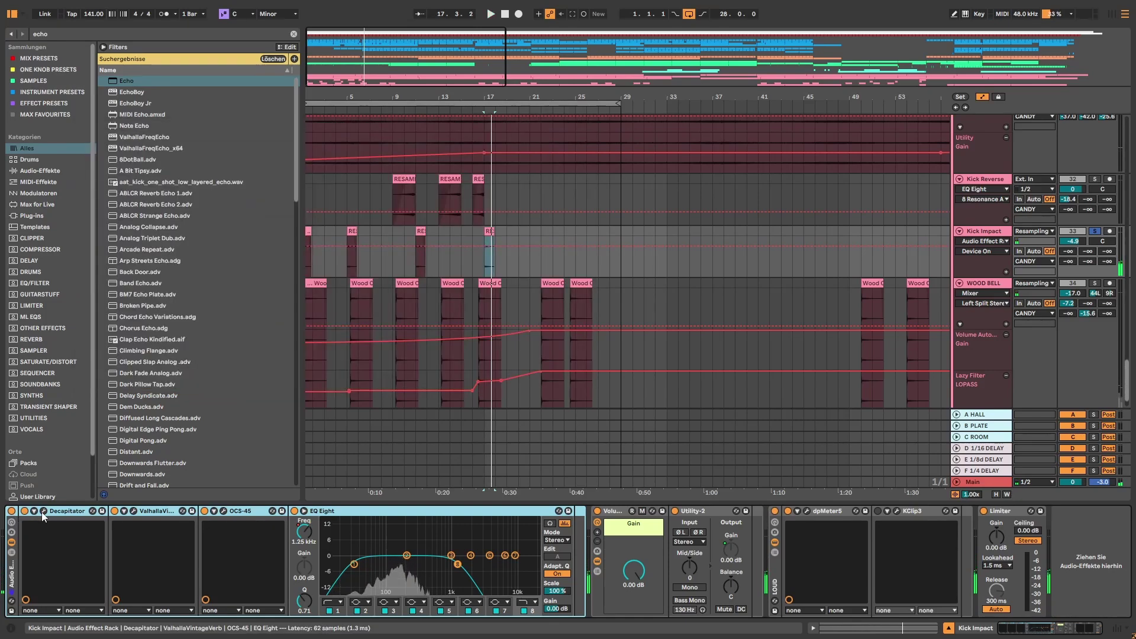
click(46, 512)
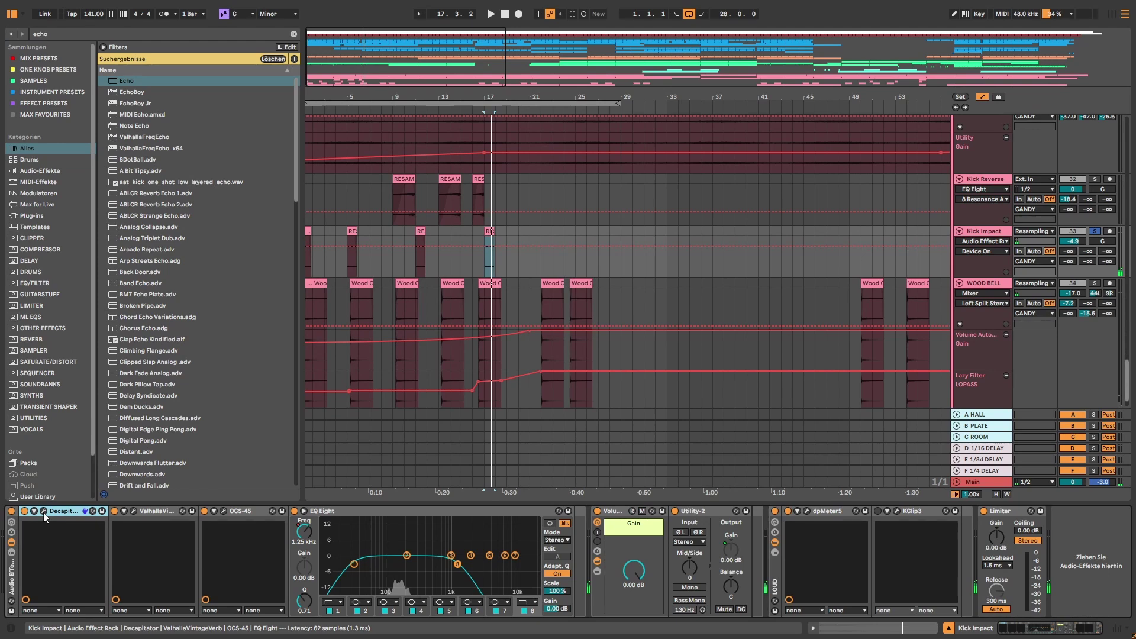
Open the Decapitator on Kick Impact, bypass ValhallaVintageVerb and OCS-45, play the clip with Decapitator alone, and close its window.
click(44, 512)
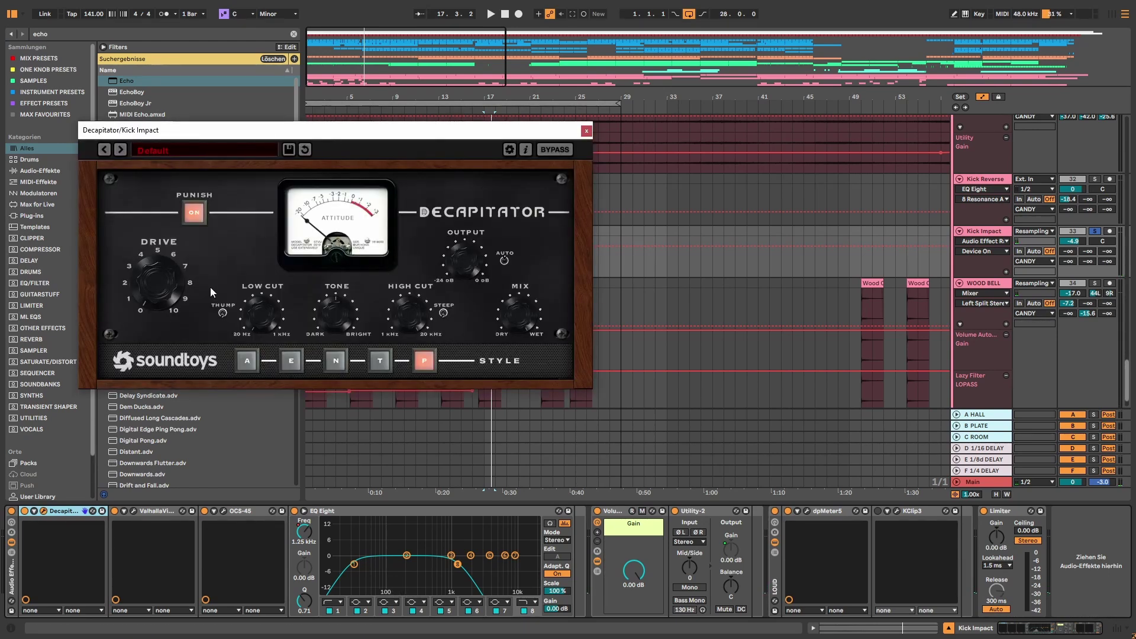
click(116, 511)
click(205, 511)
key(space)
click(25, 511)
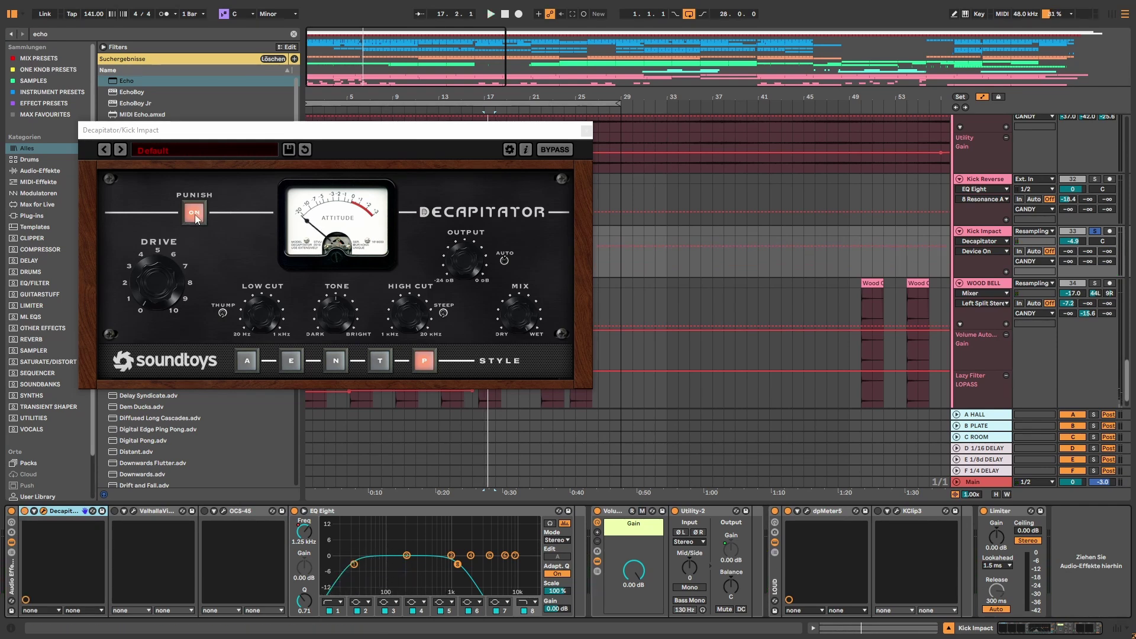
click(585, 130)
Re-enable ValhallaVintageVerb on Kick Impact, open its window and play the clip through the reverb.
click(115, 512)
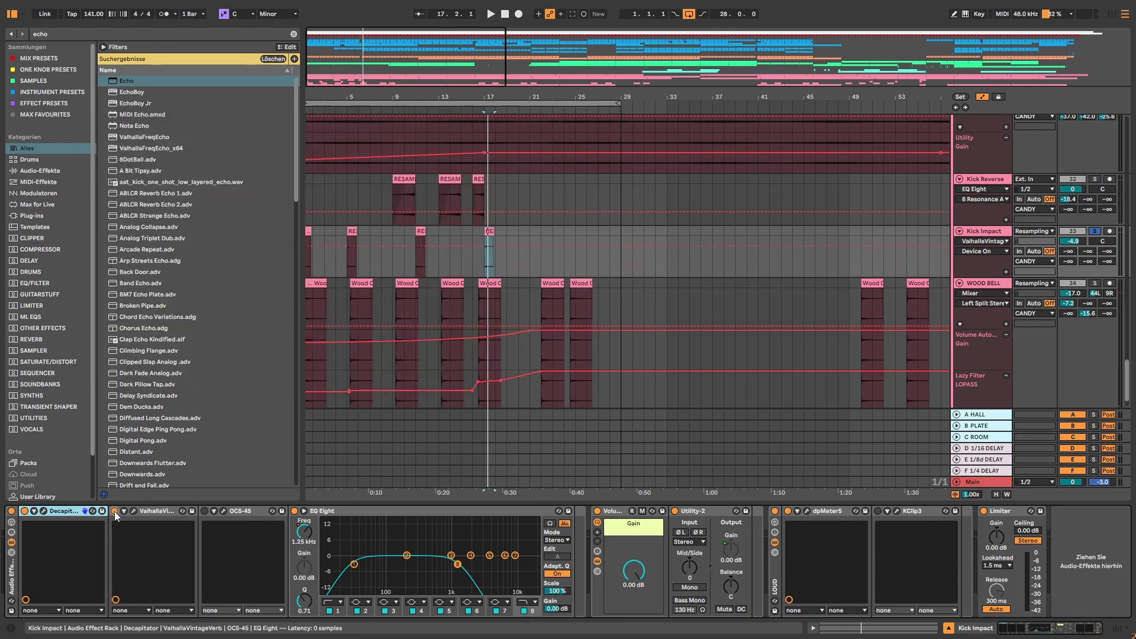
click(132, 511)
key(space)
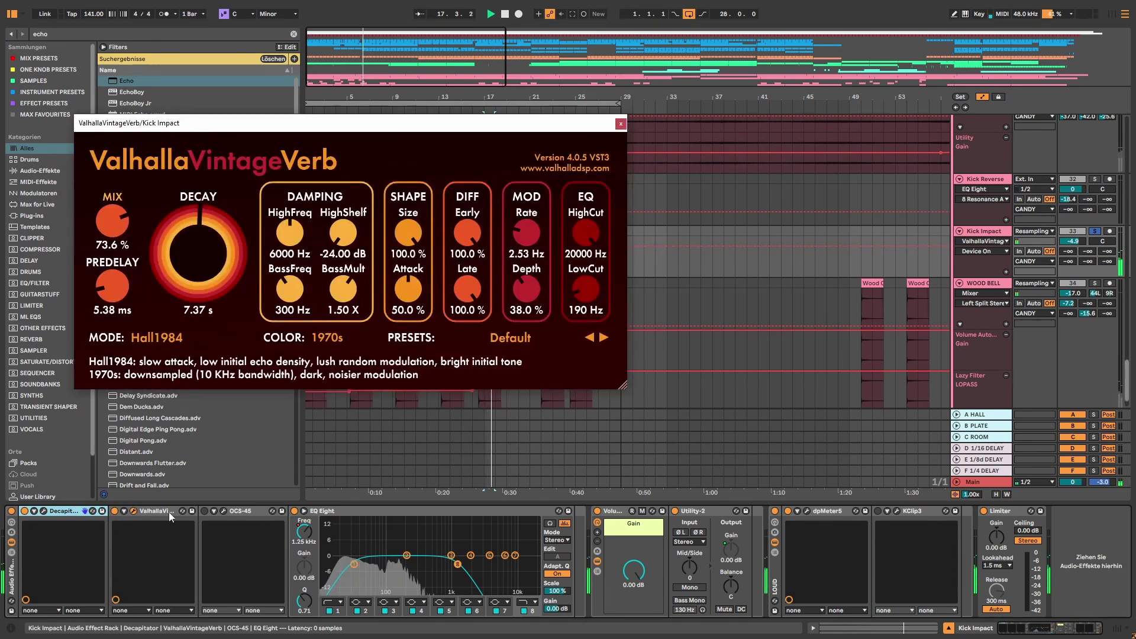
Re-enable the OCS-45 cassette simulation on Kick Impact, open it during playback, and close both plug-in windows.
click(205, 512)
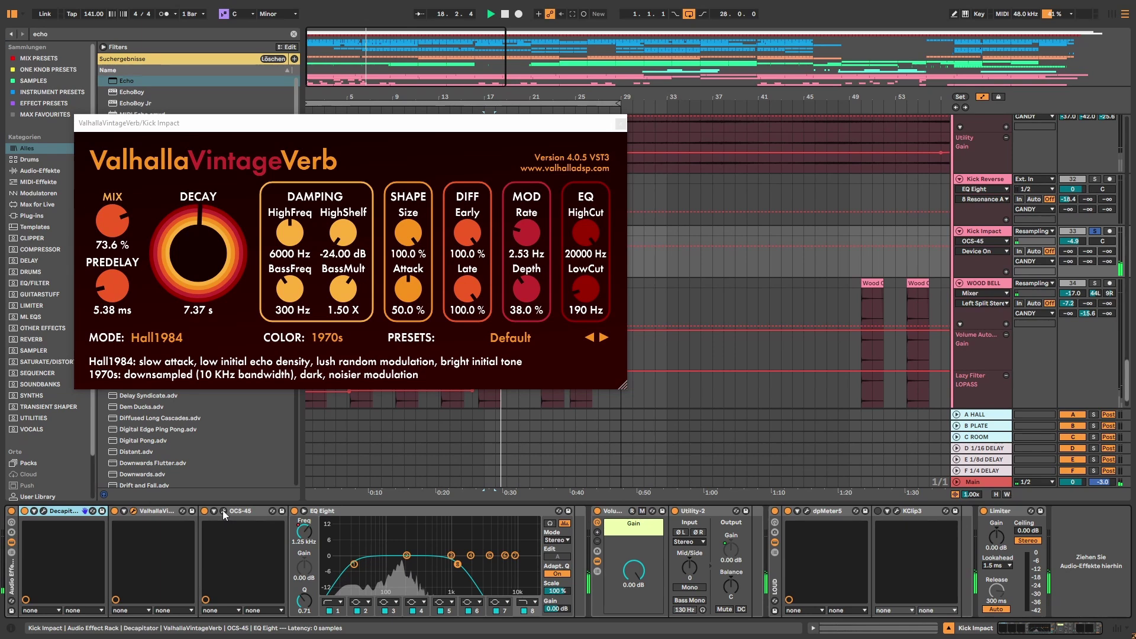
click(223, 511)
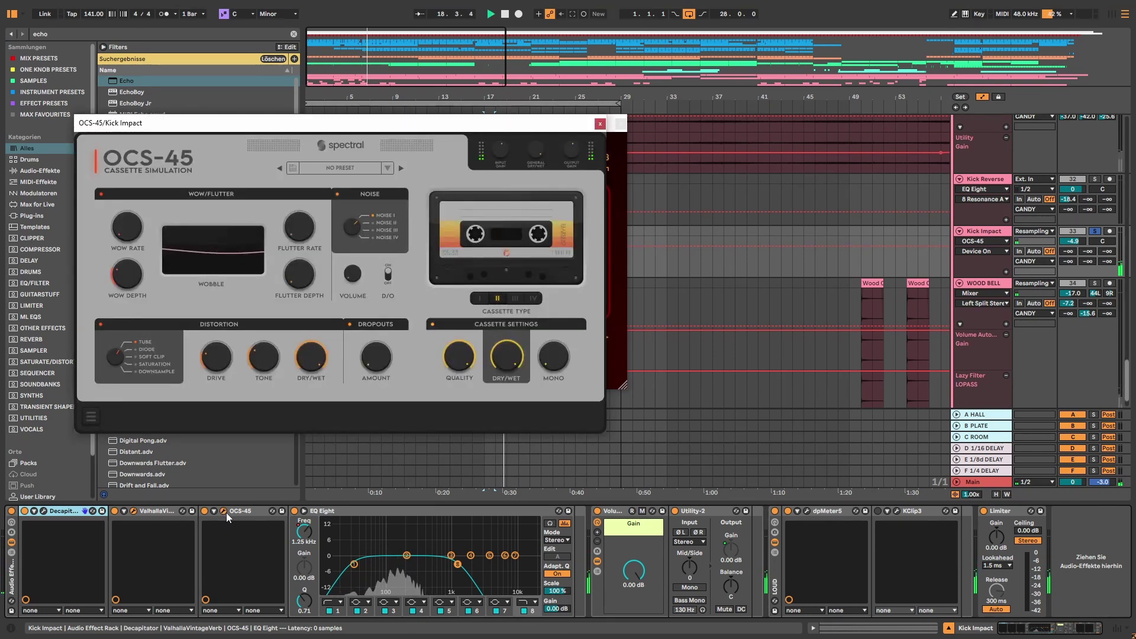
click(205, 511)
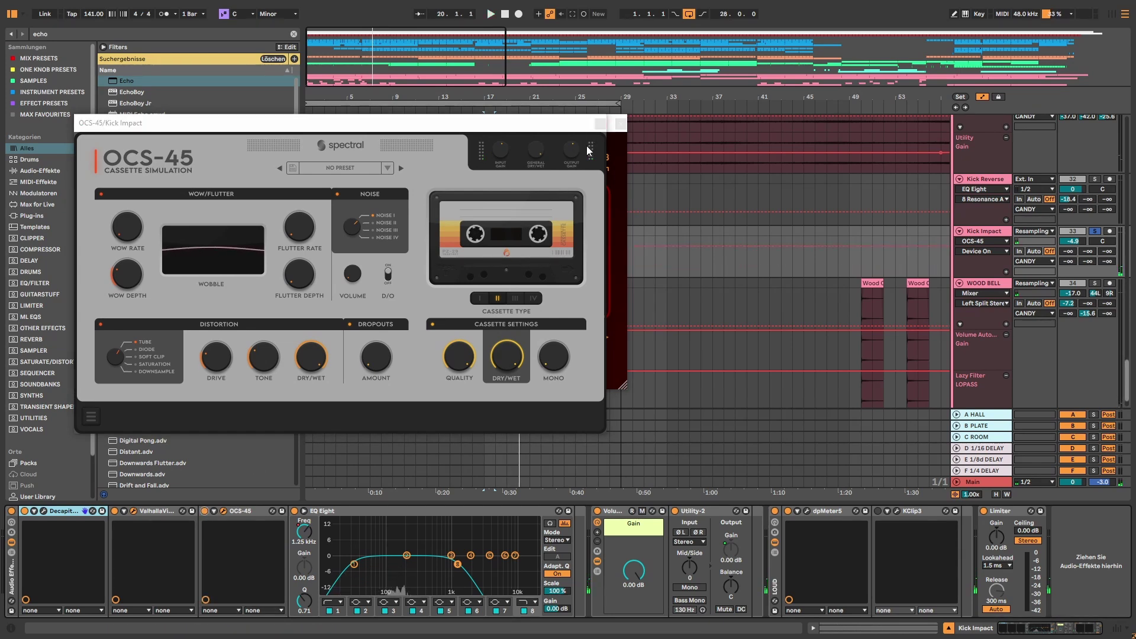
click(621, 123)
click(616, 125)
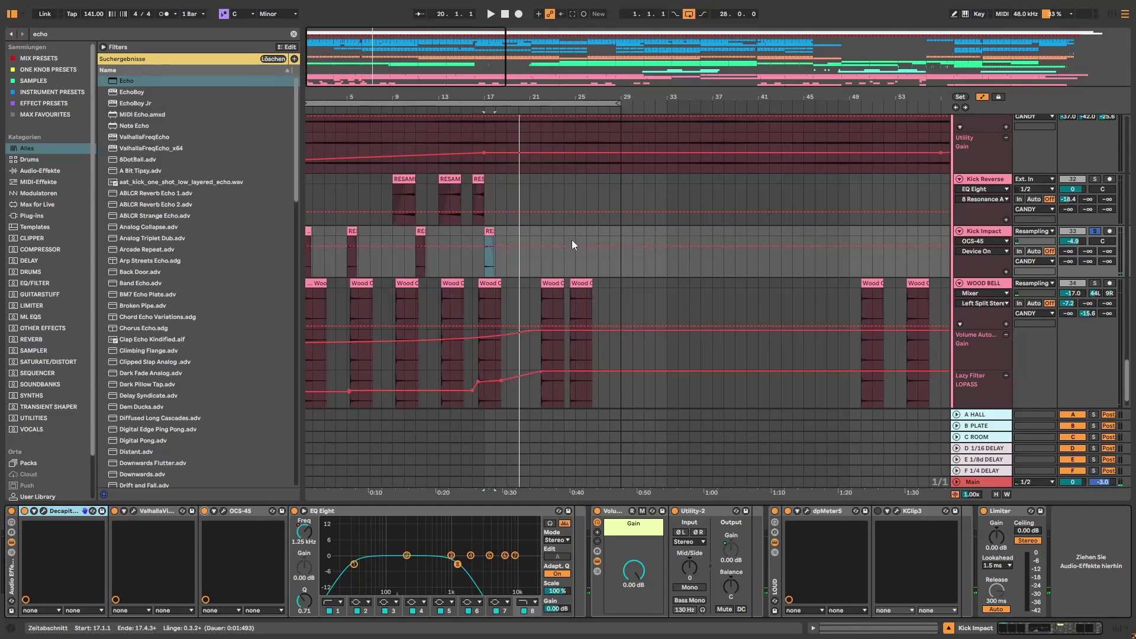
Solo Kick Reverse together with Kick Impact and play both from bar 16.
click(478, 260)
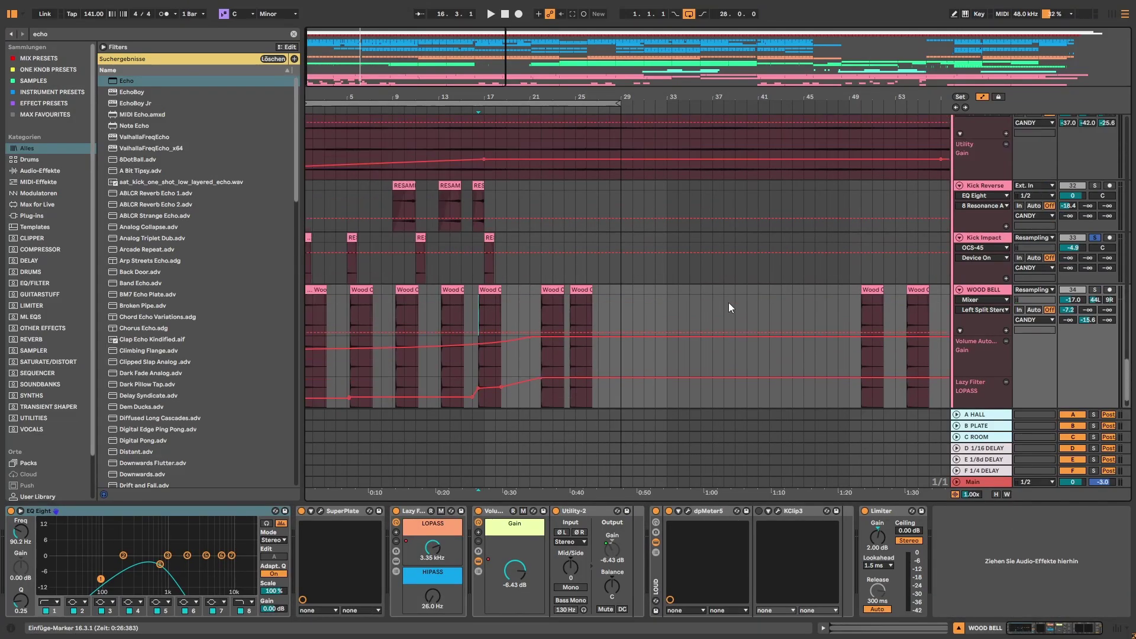
click(472, 242)
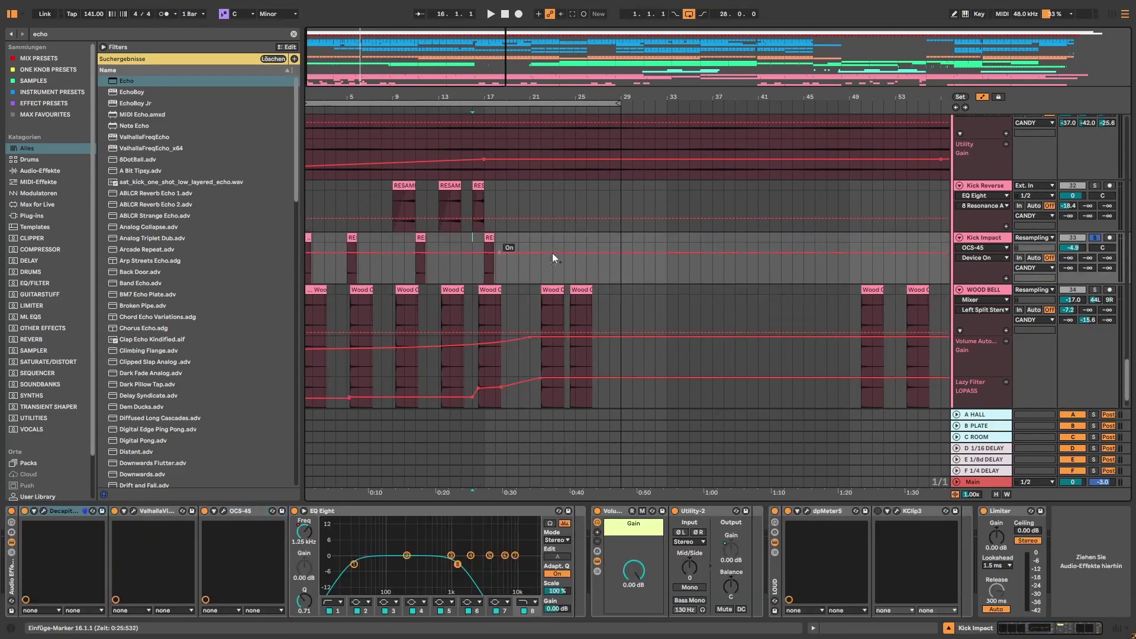
click(1094, 186)
key(space)
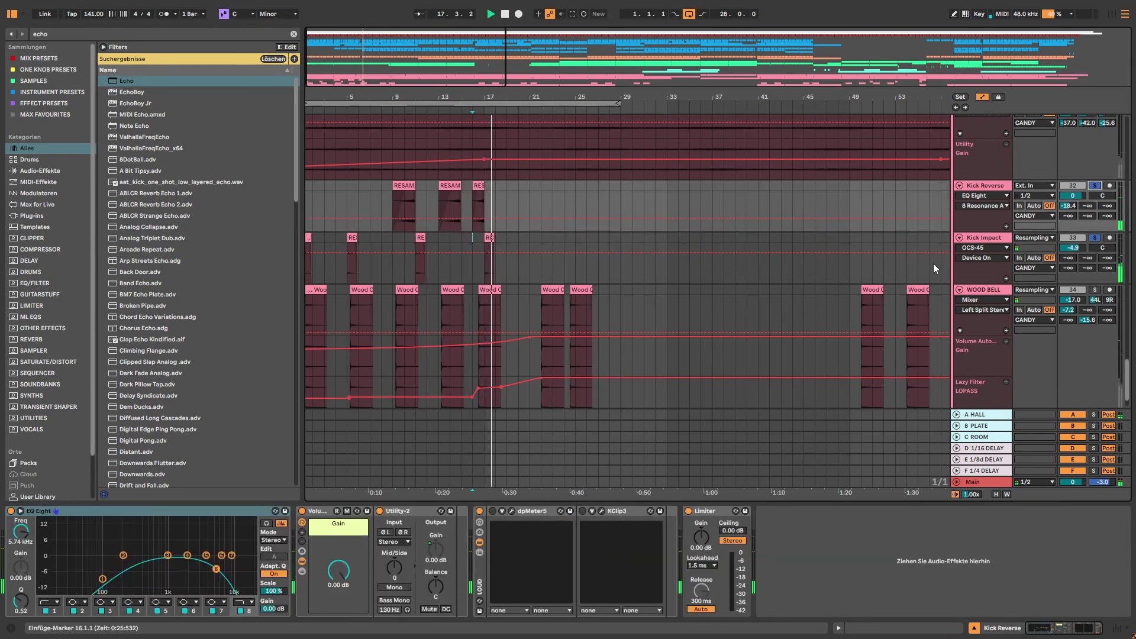
Solo the WOOD BELL track, view the Wood Charred sample of its clip near bar 17, and return to the track's devices.
scroll(485, 246, down, 2)
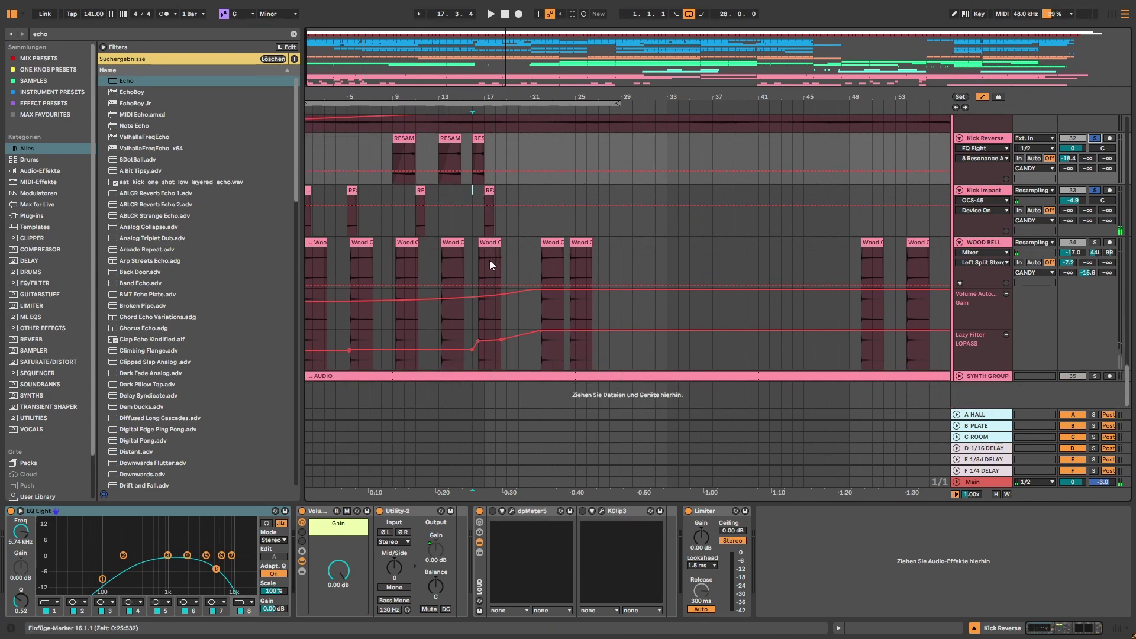
click(478, 253)
click(1095, 242)
click(496, 243)
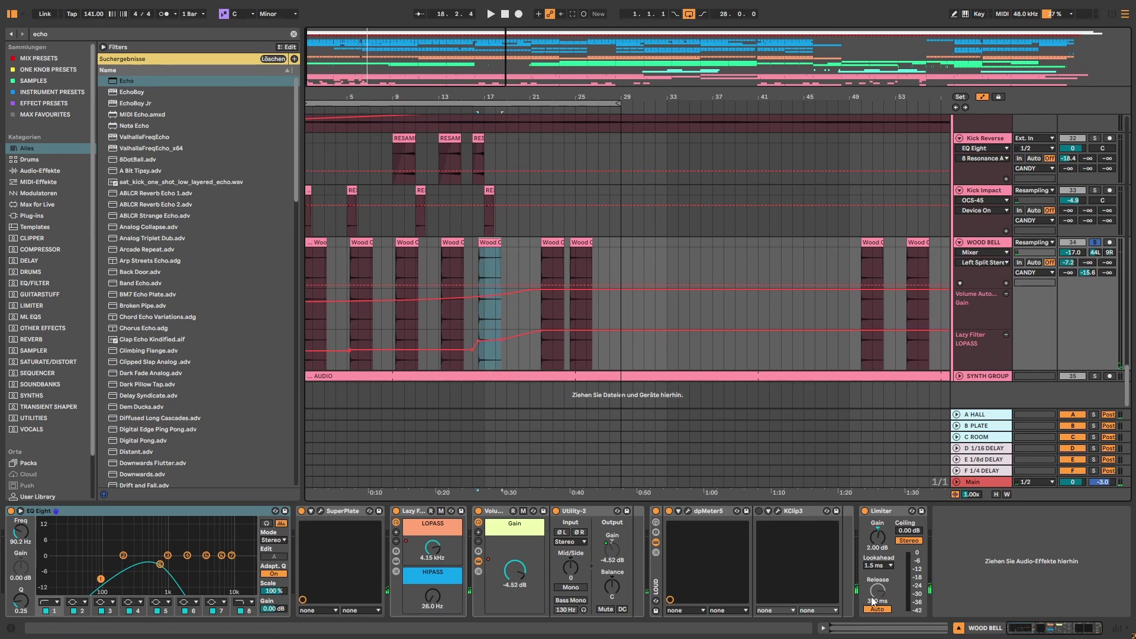
key(ctrl+alt+e)
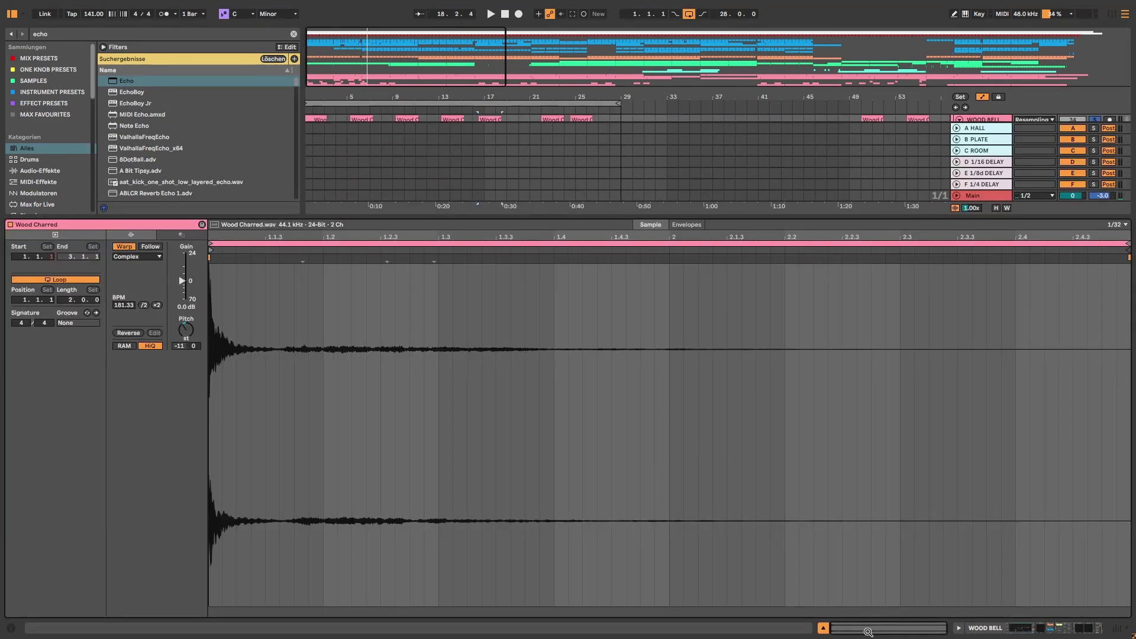
click(1062, 632)
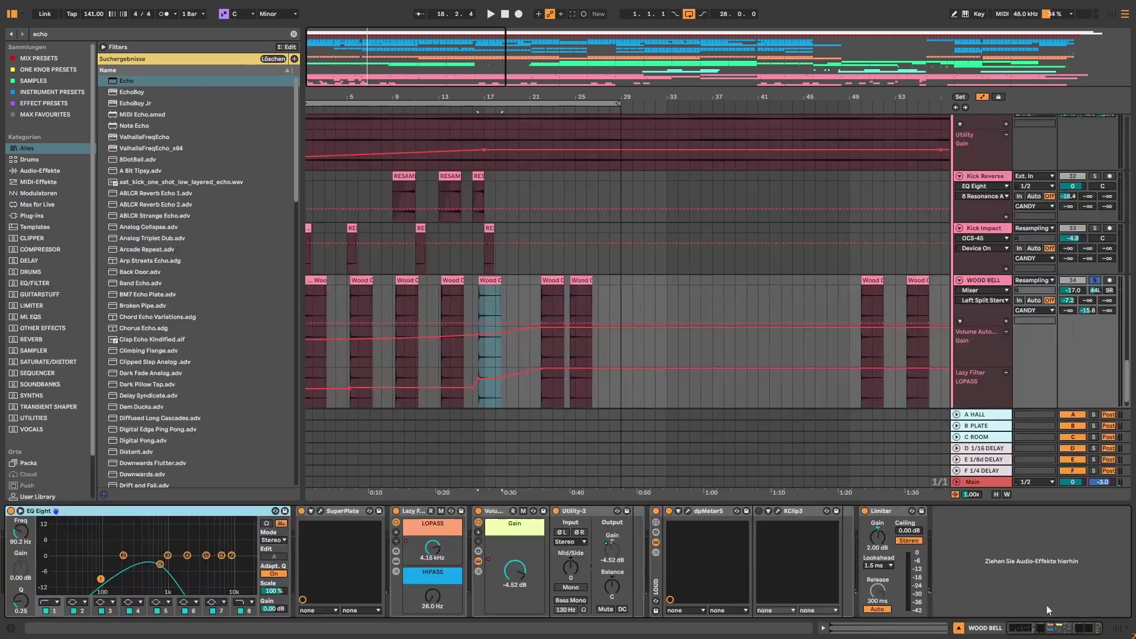
Play the WOOD BELL clip from bar 16.3 repeatedly while viewing its sample and effect chain, and open the SuperPlate reverb.
key(space)
key(space)
click(859, 627)
key(space)
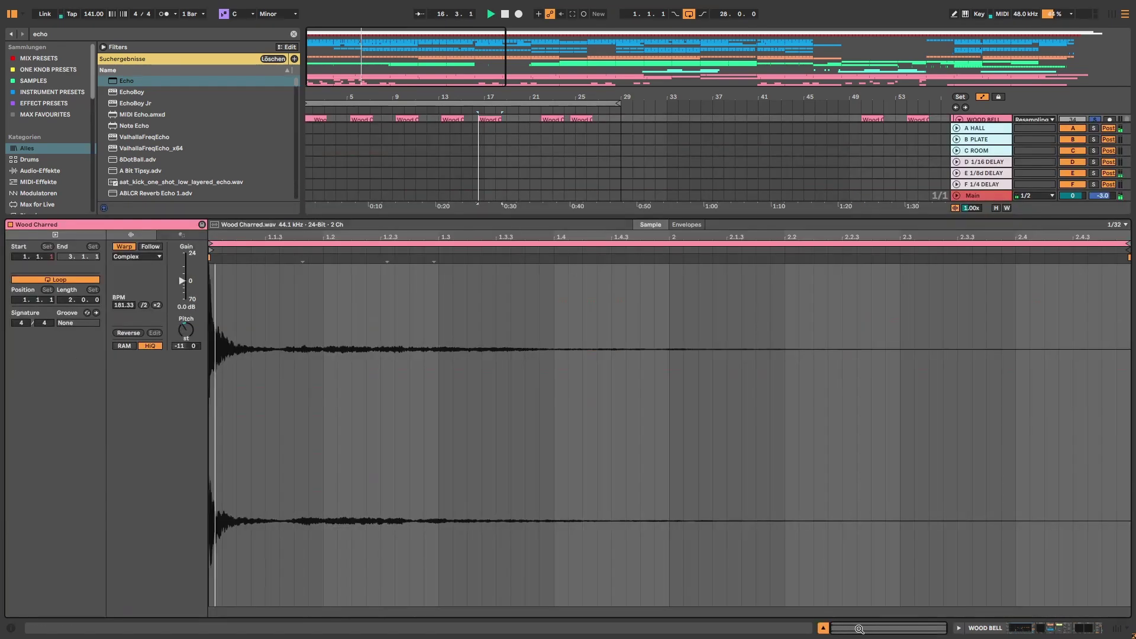
key(space)
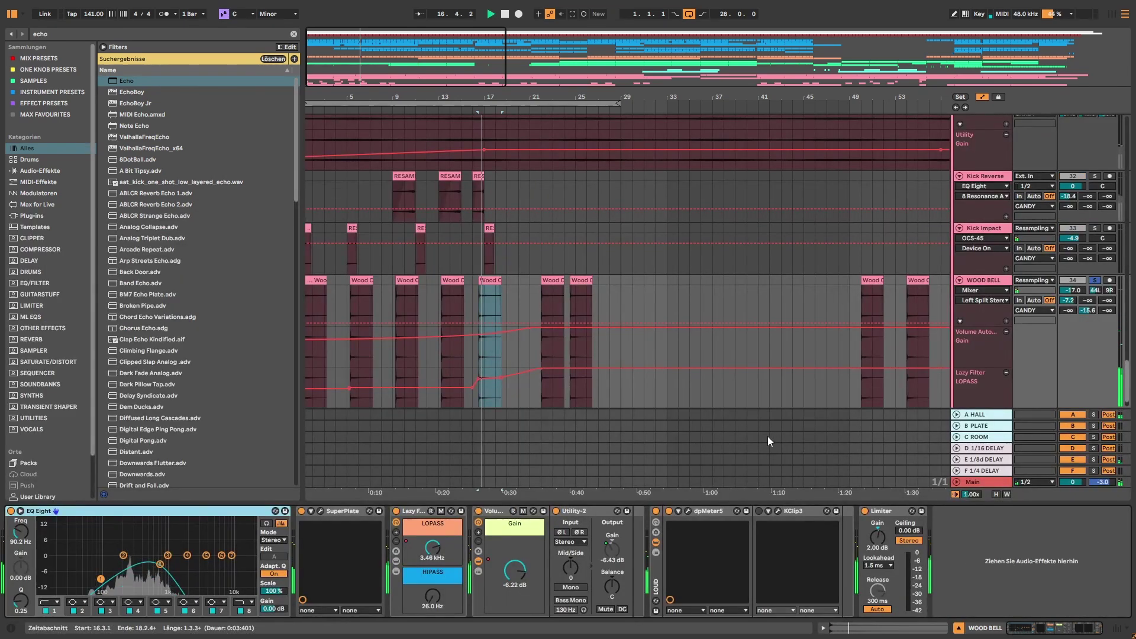
key(space)
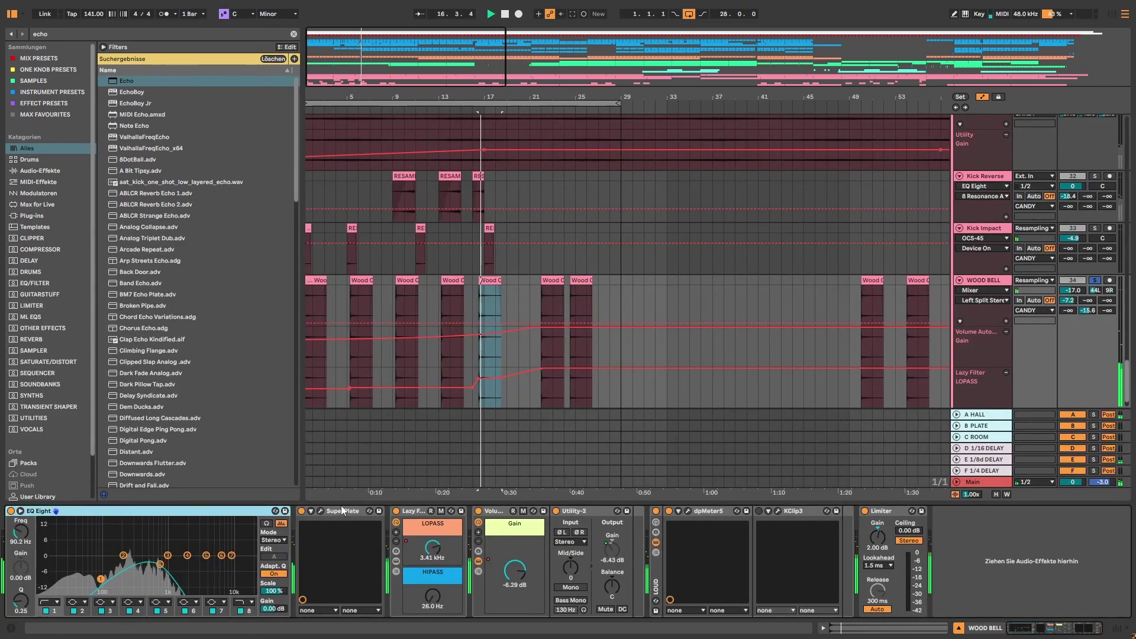
click(321, 511)
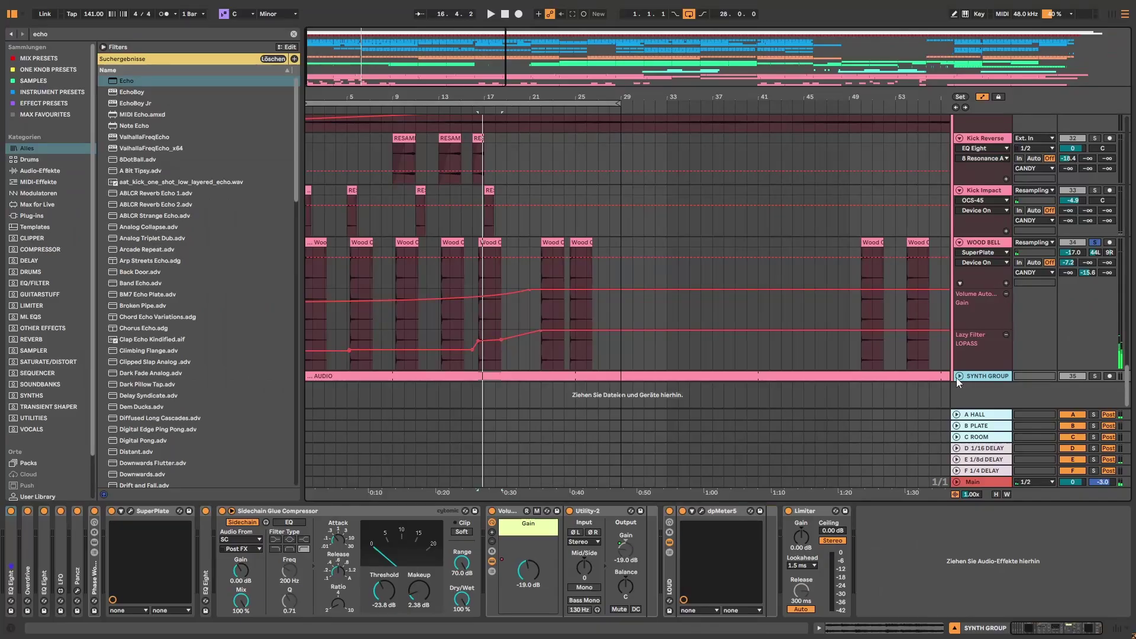
Unfold and solo the SYNTH GROUP track, play it, close its AUDIO clip view, and place the insert marker at bar 22.
click(959, 377)
click(1094, 377)
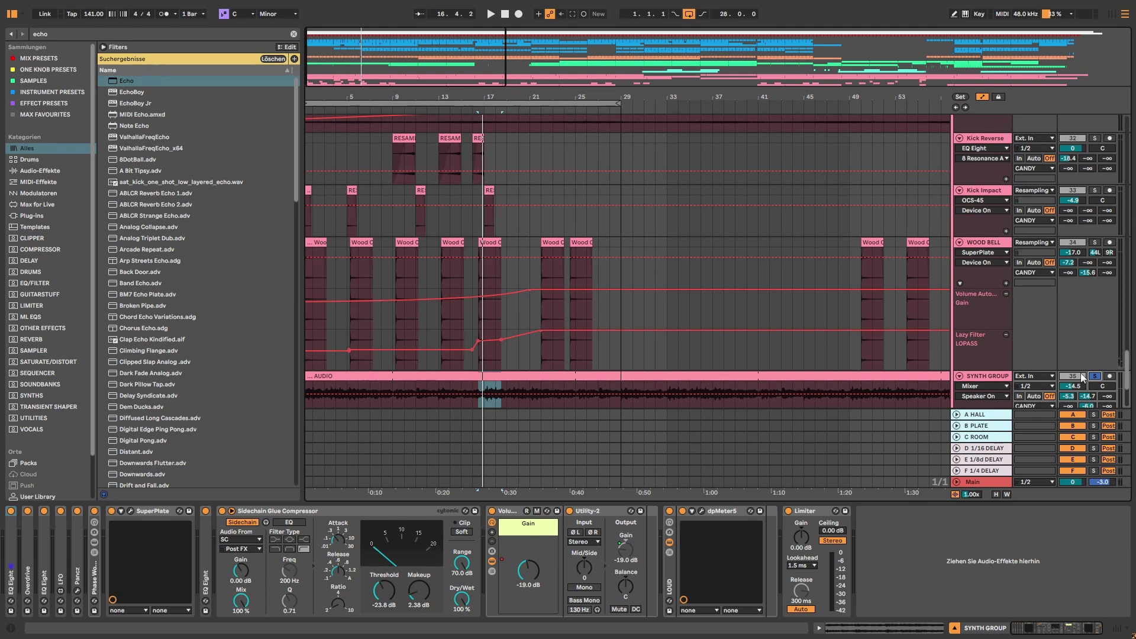
key(space)
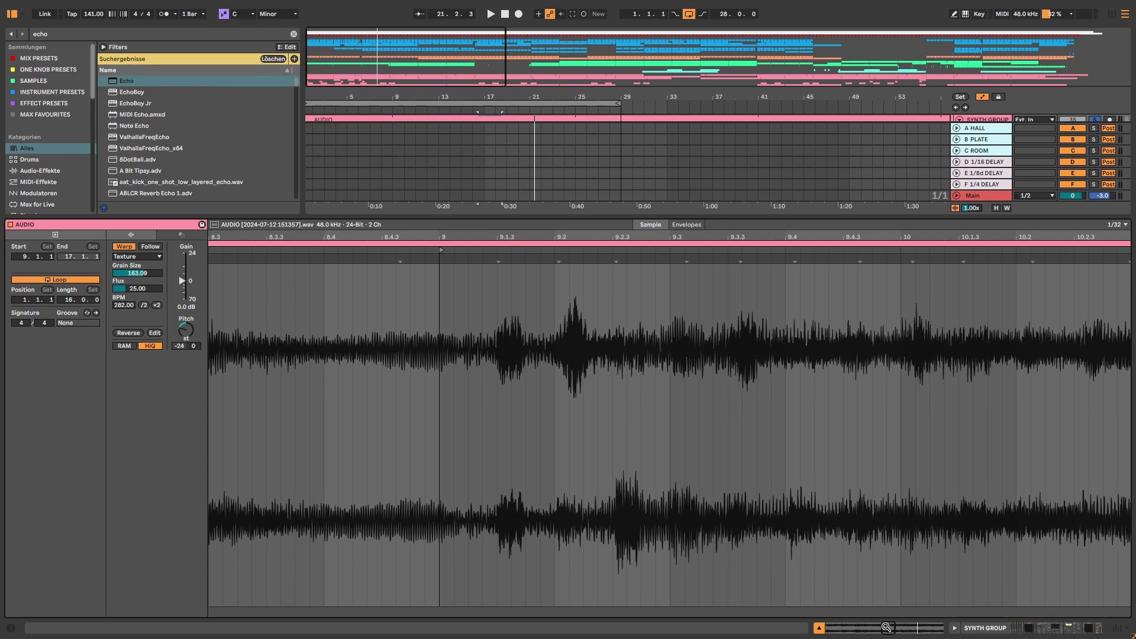
click(818, 628)
click(544, 424)
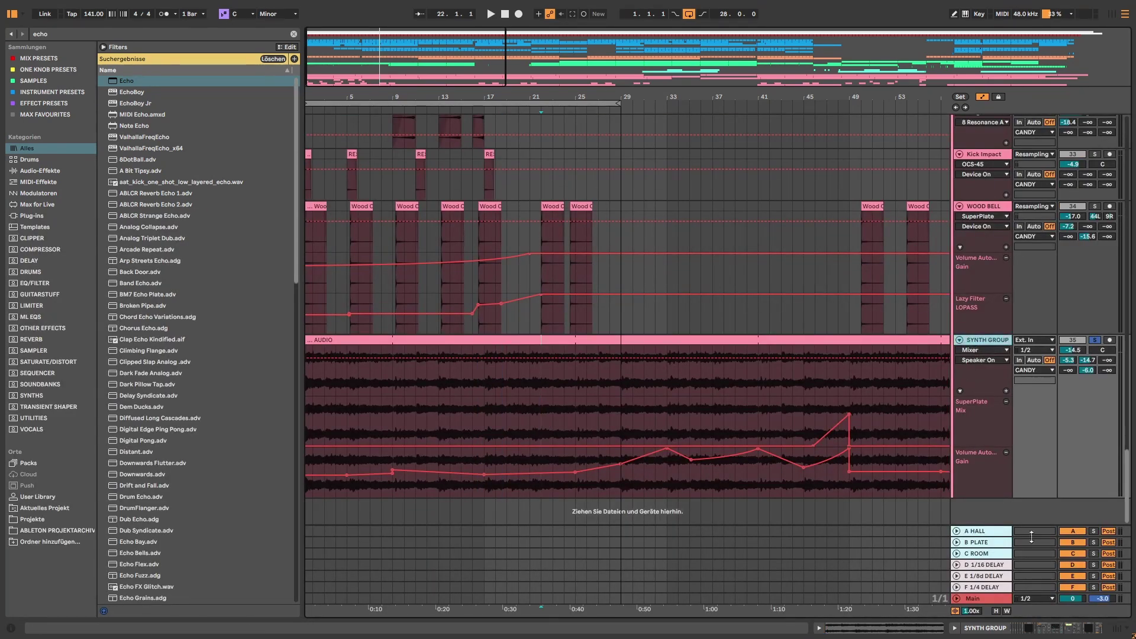
Group the SYNTH GROUP devices from the first EQ Eight through the one after SuperPlate into an Audio Effect Rack, bypass it and play.
click(1040, 626)
shift+click(205, 536)
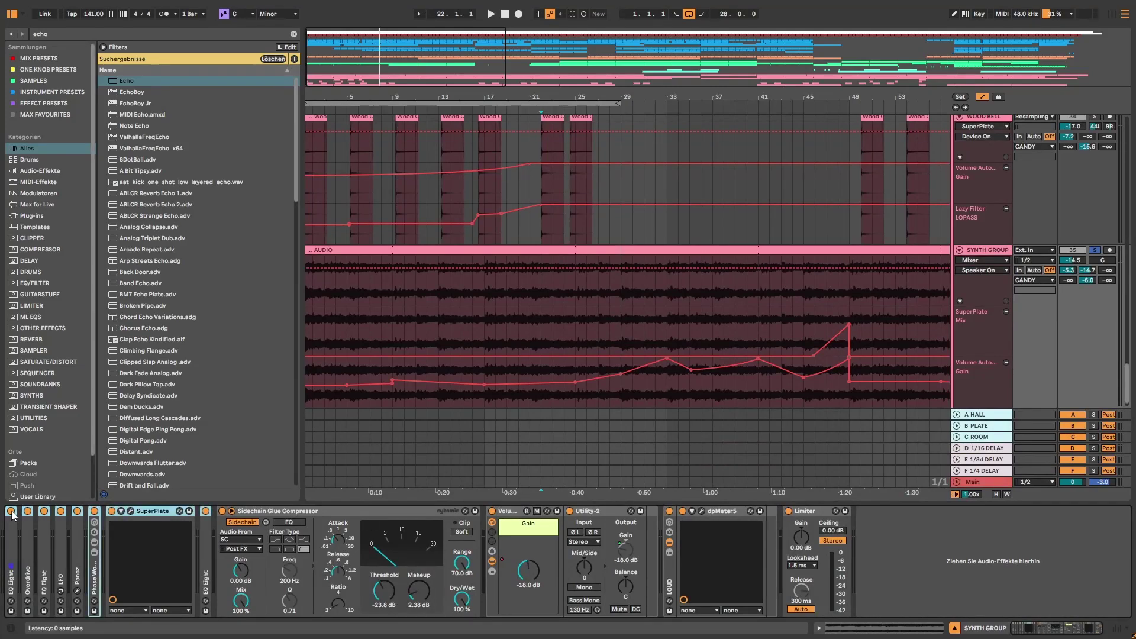
key(ctrl+g)
click(12, 512)
key(space)
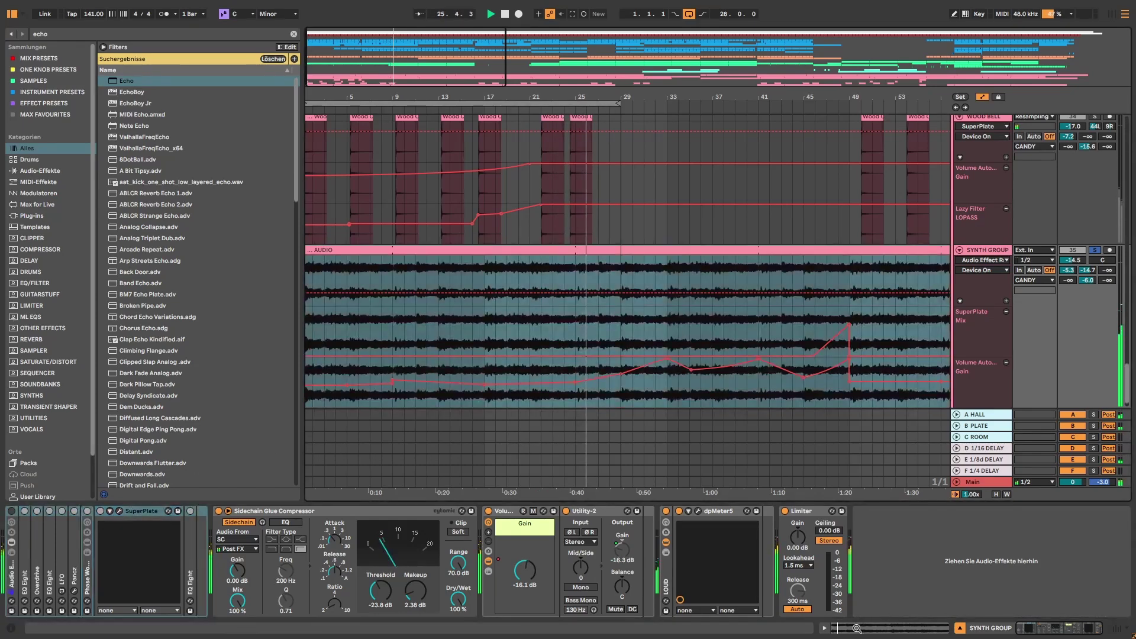
View the AUDIO clip's sample during playback with the rack bypassed, return to the devices, stop playback and undo the rack bypass.
double_click(576, 251)
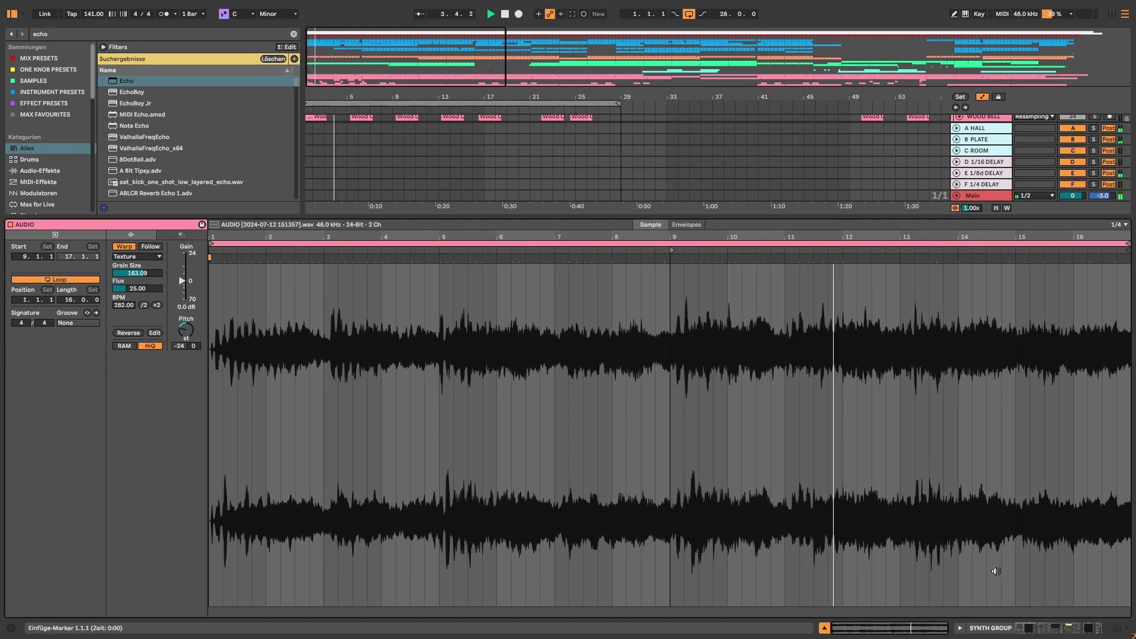
click(1043, 632)
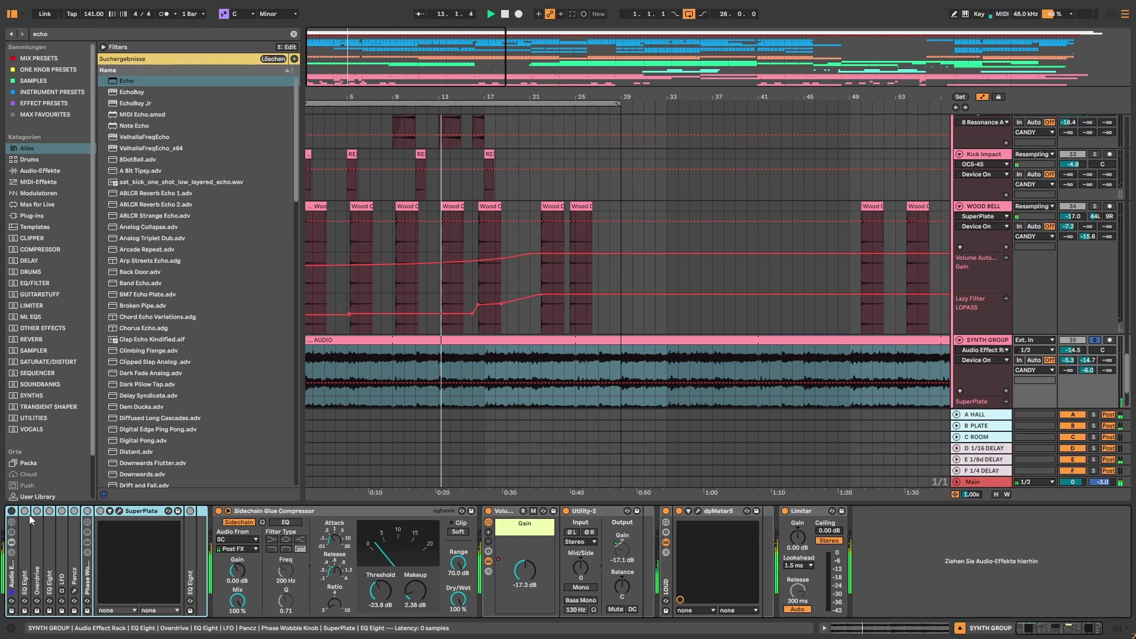
key(space)
key(ctrl+z)
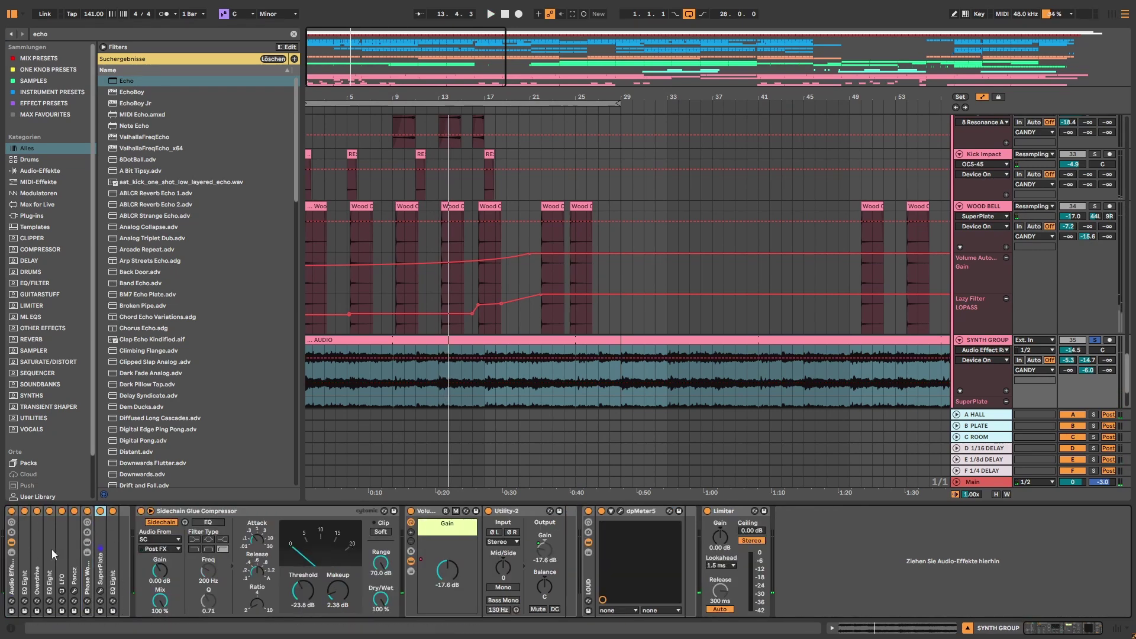
Turn off every device in the SYNTH GROUP rack except the first EQ Eight and play the track.
click(87, 512)
click(74, 511)
click(61, 511)
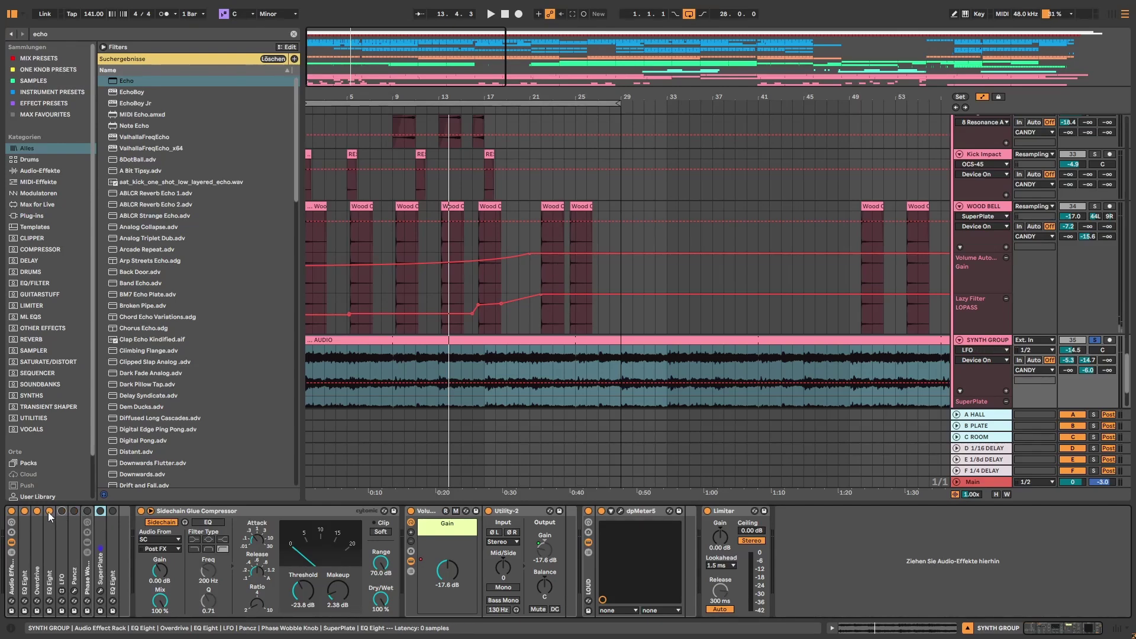
click(49, 511)
click(36, 511)
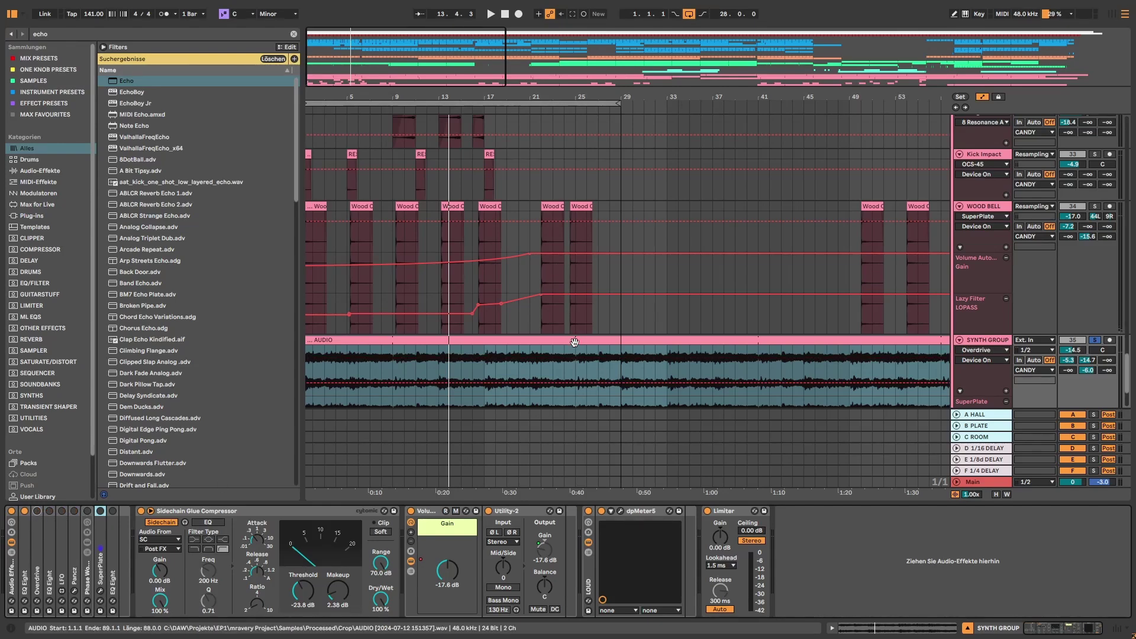
key(space)
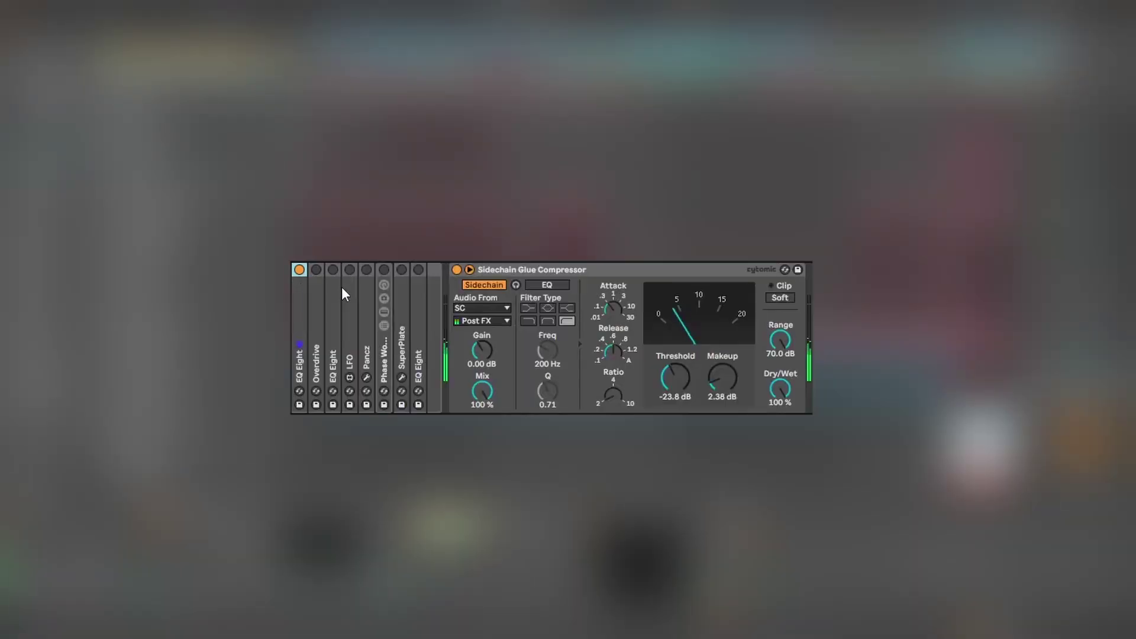
Unfold and enable the Overdrive, and unfold and enable the LFO mapped to its Filter Freq.
double_click(320, 289)
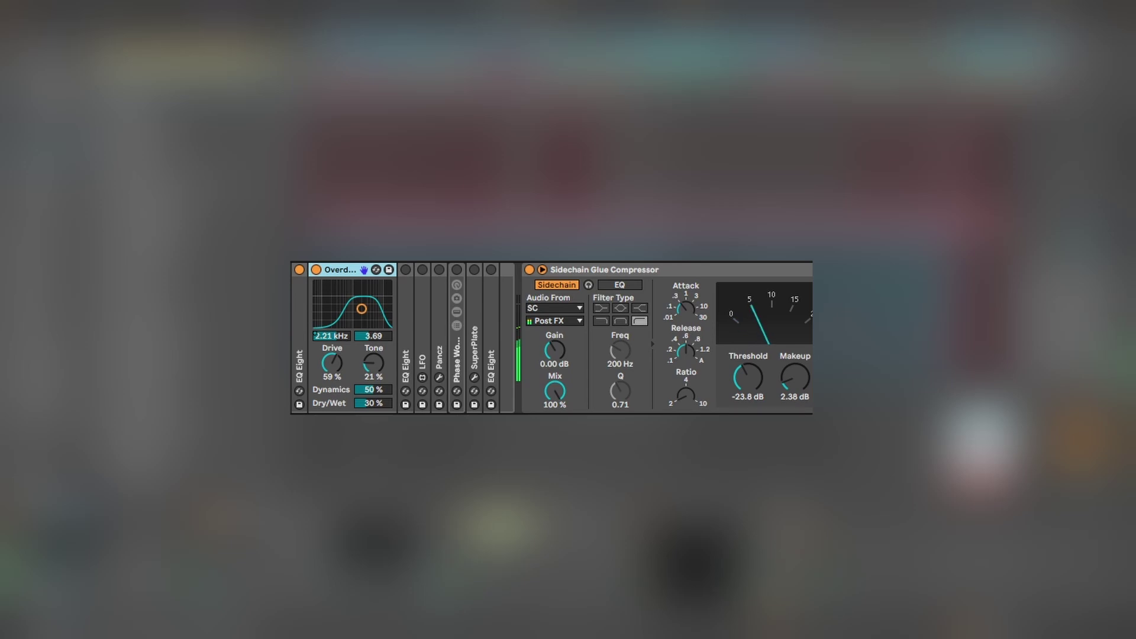
click(326, 340)
double_click(416, 340)
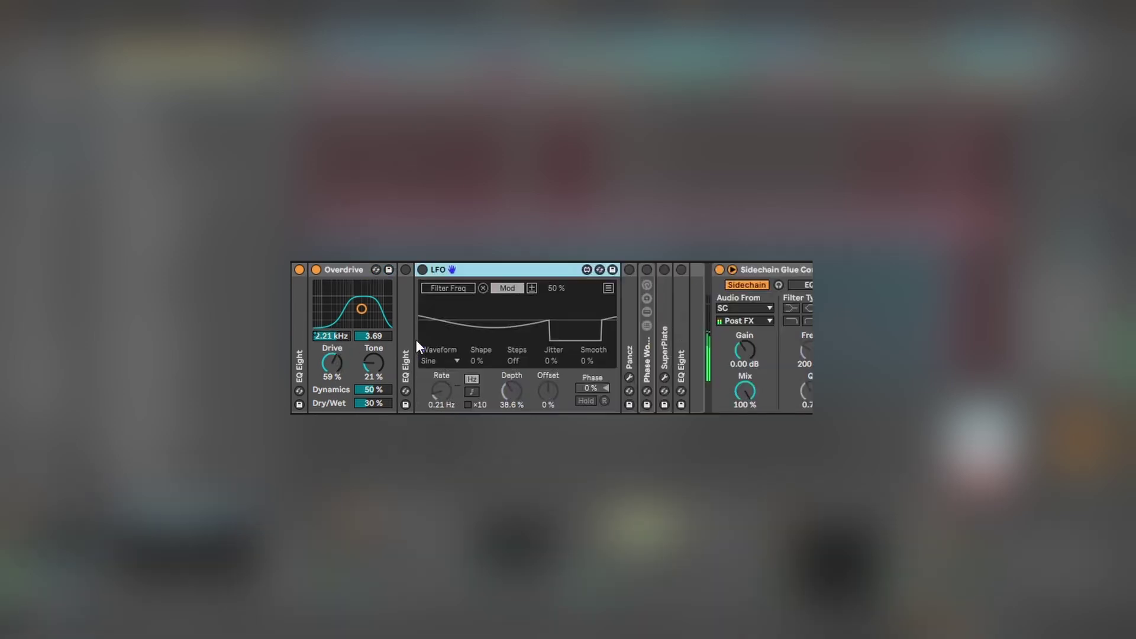
click(421, 269)
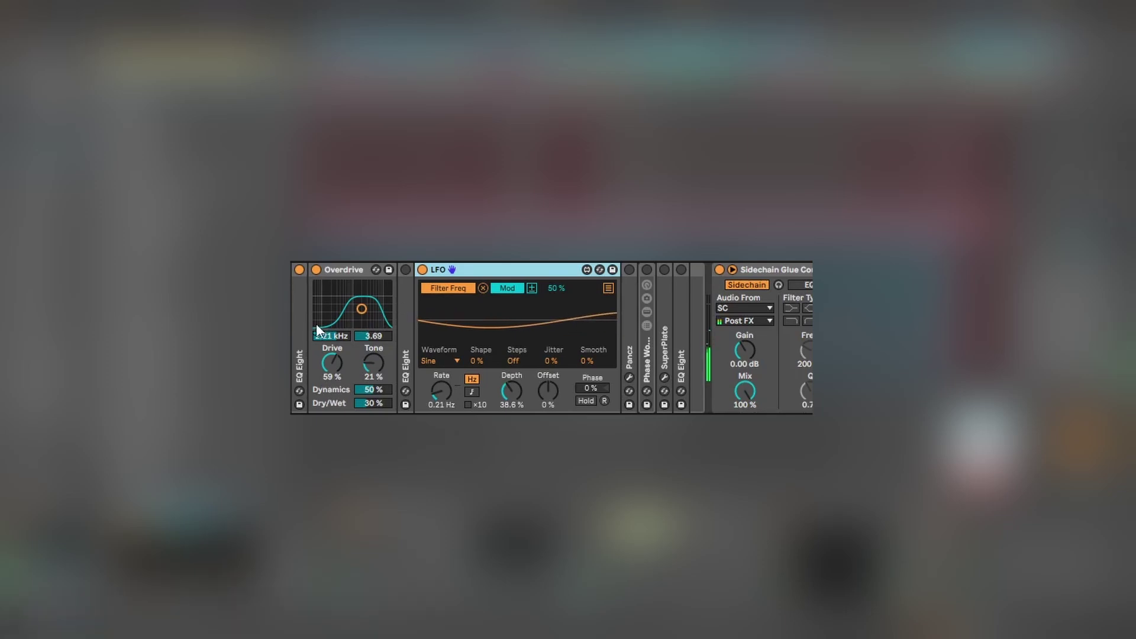
Unfold and enable the EQ Eight between Overdrive and LFO, and fold the EQ Eight and LFO again.
double_click(407, 320)
click(406, 270)
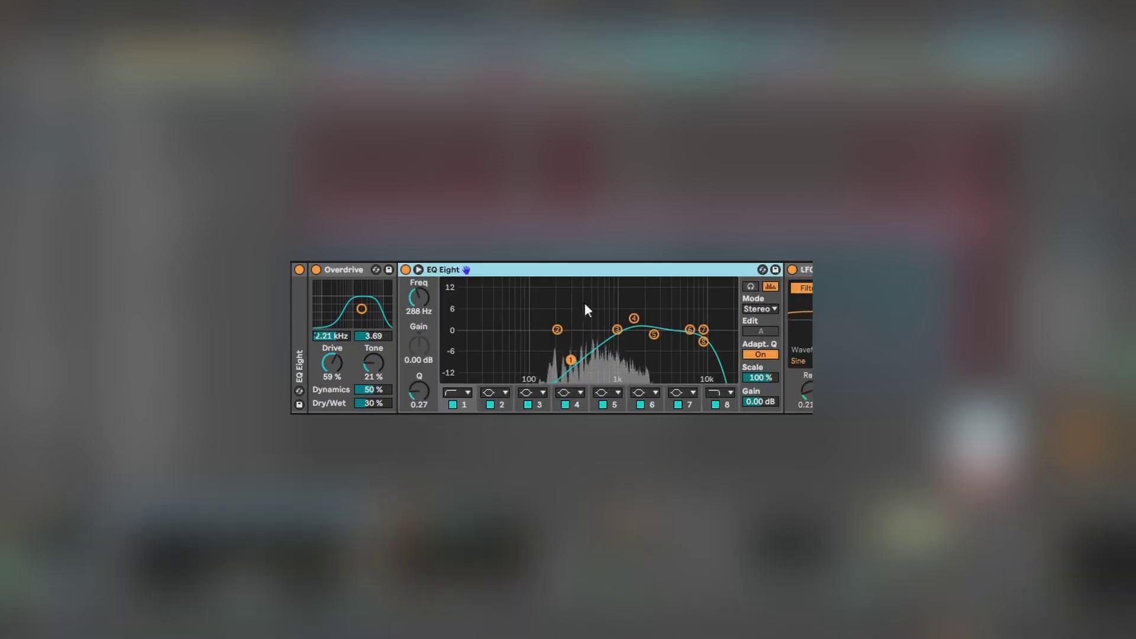
double_click(472, 269)
double_click(470, 269)
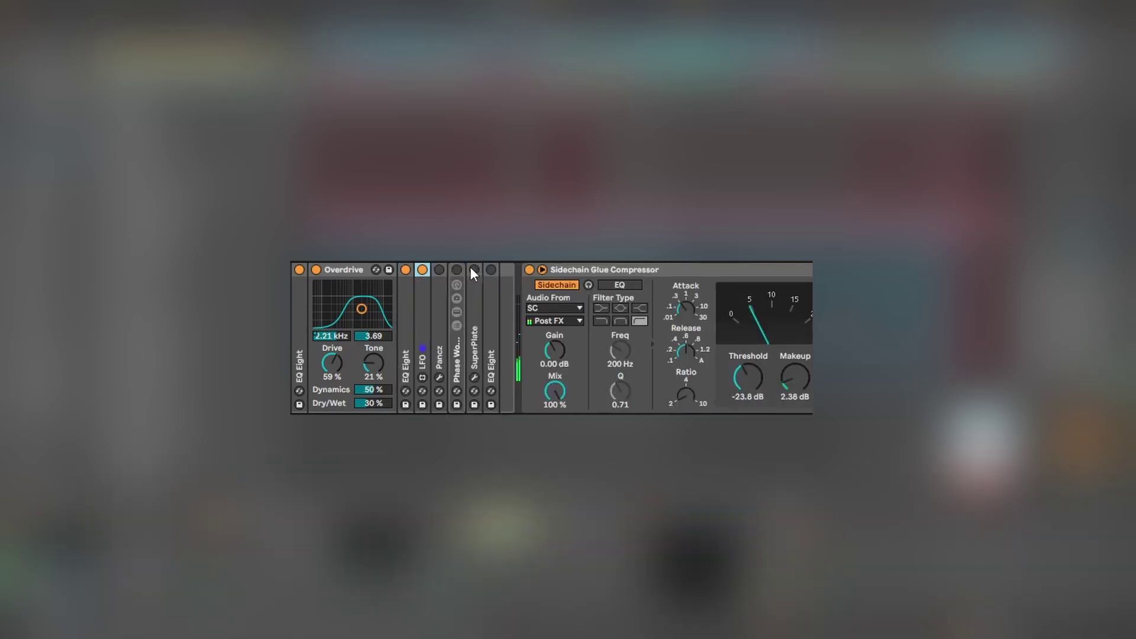
Unfold and enable Pancz in the SYNTH GROUP rack, open its plug-in window and compare the sound with it off and on.
double_click(439, 293)
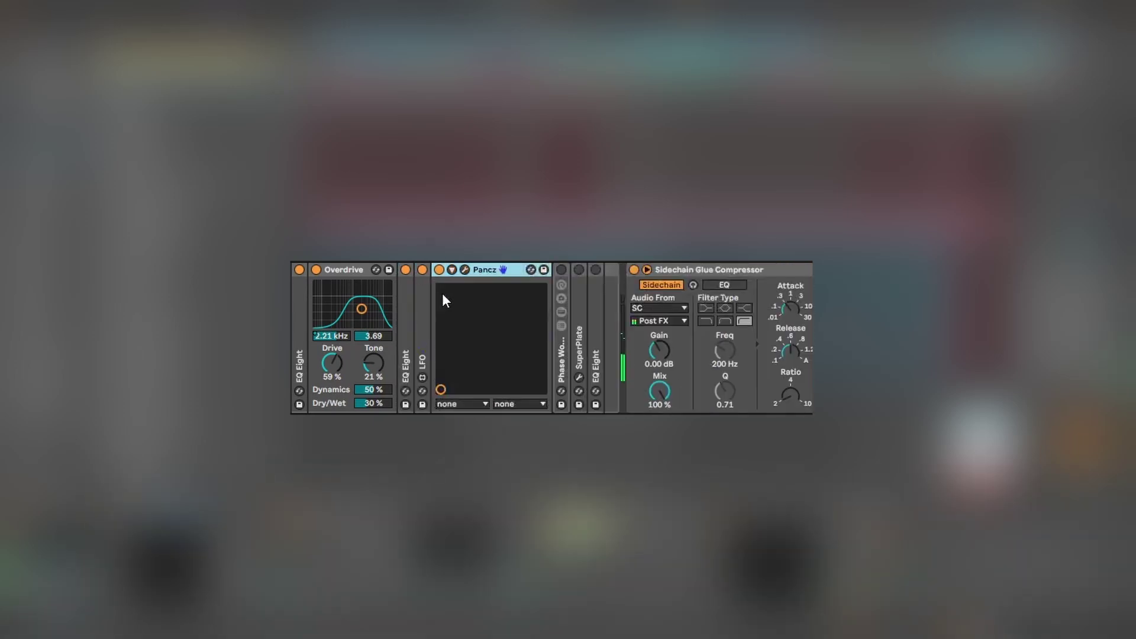
click(465, 271)
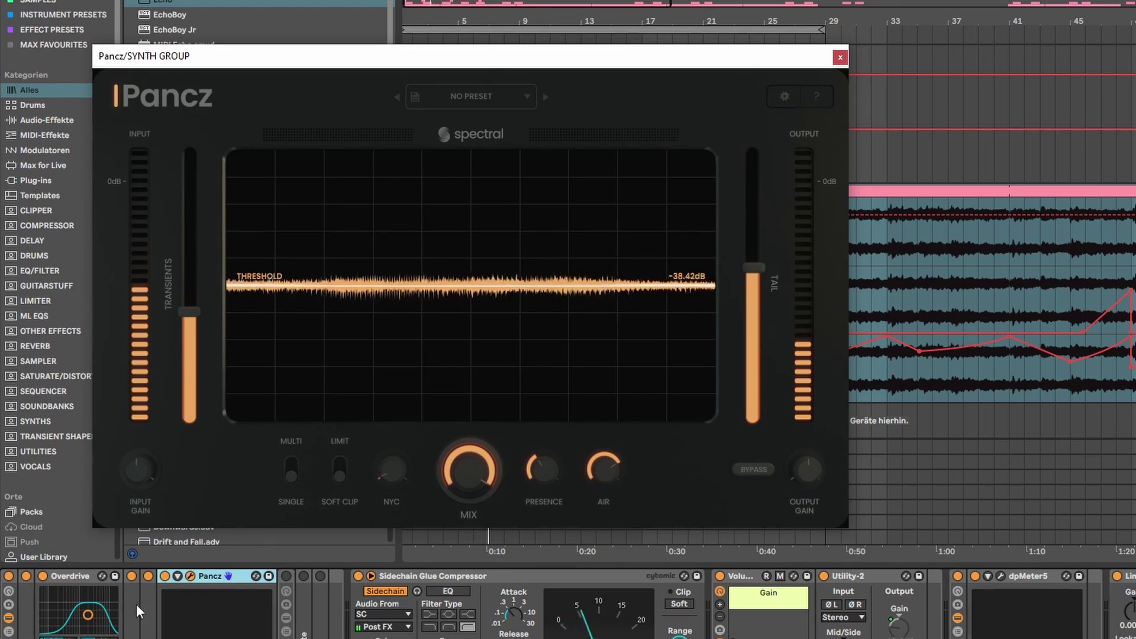
click(165, 577)
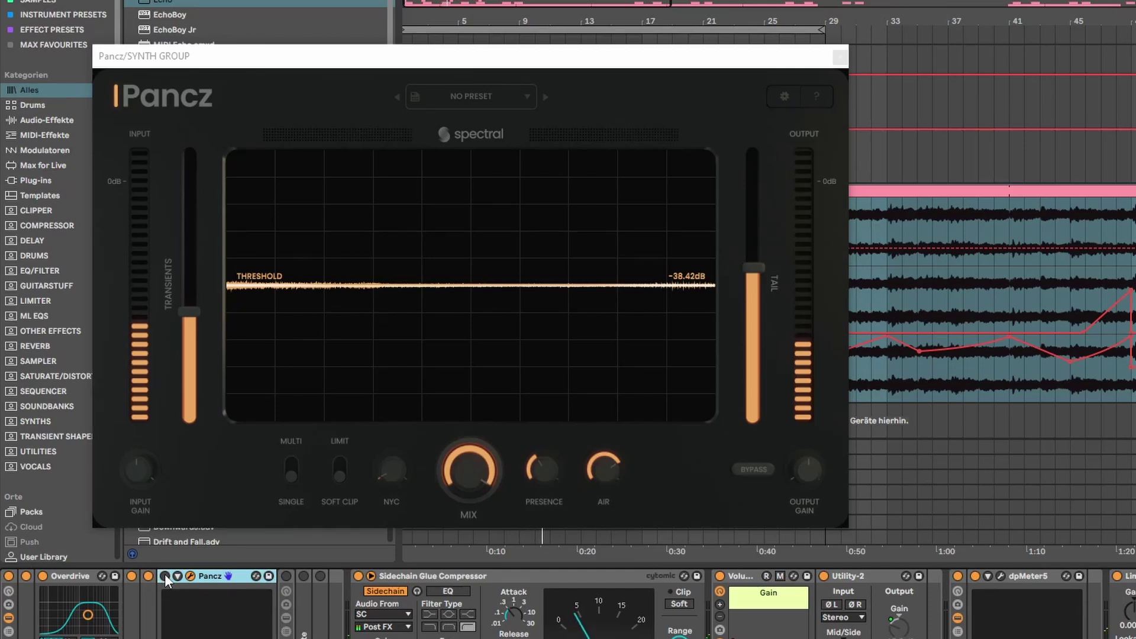
click(165, 576)
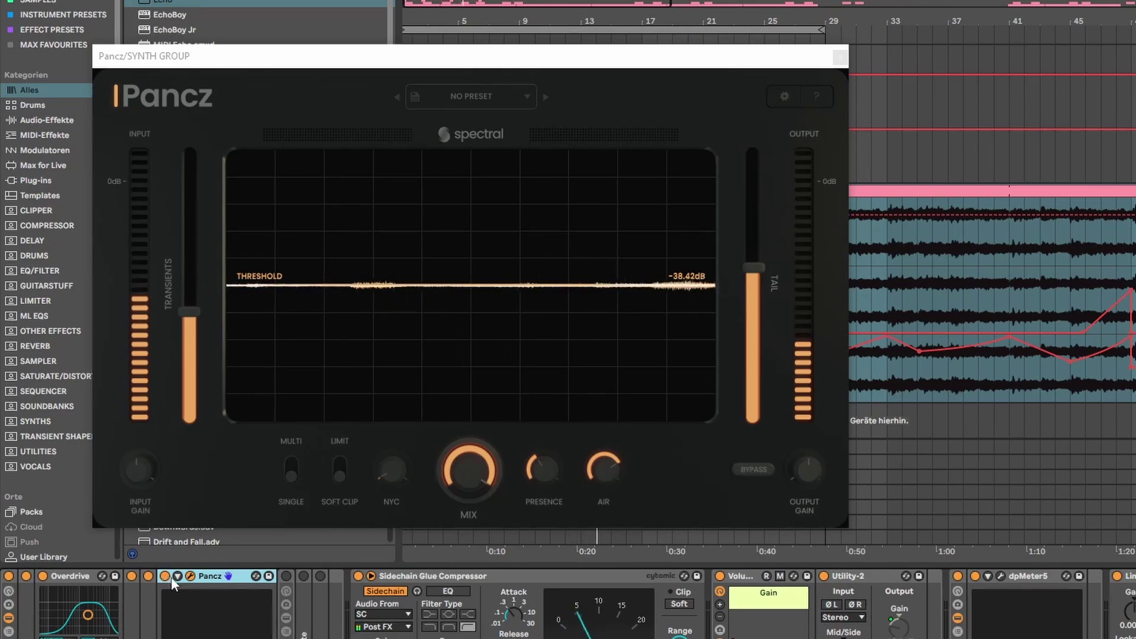
Enable and unfold the Phase Wobble rack, and show its Chorus-Ensemble, Phaser-Flanger and Erosion devices.
click(287, 576)
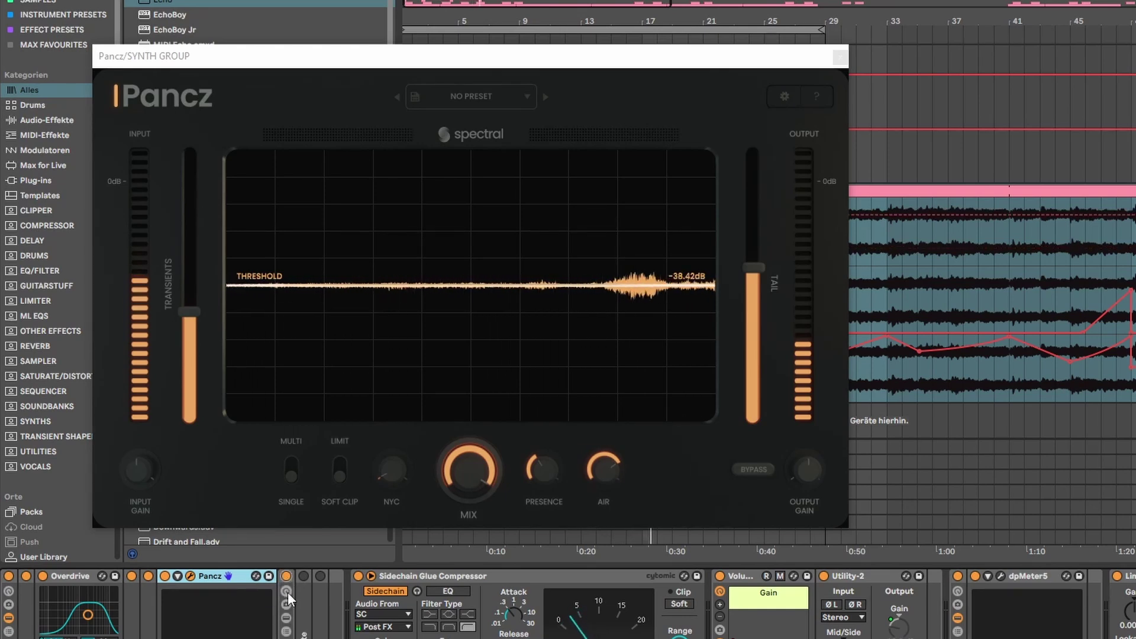
click(288, 591)
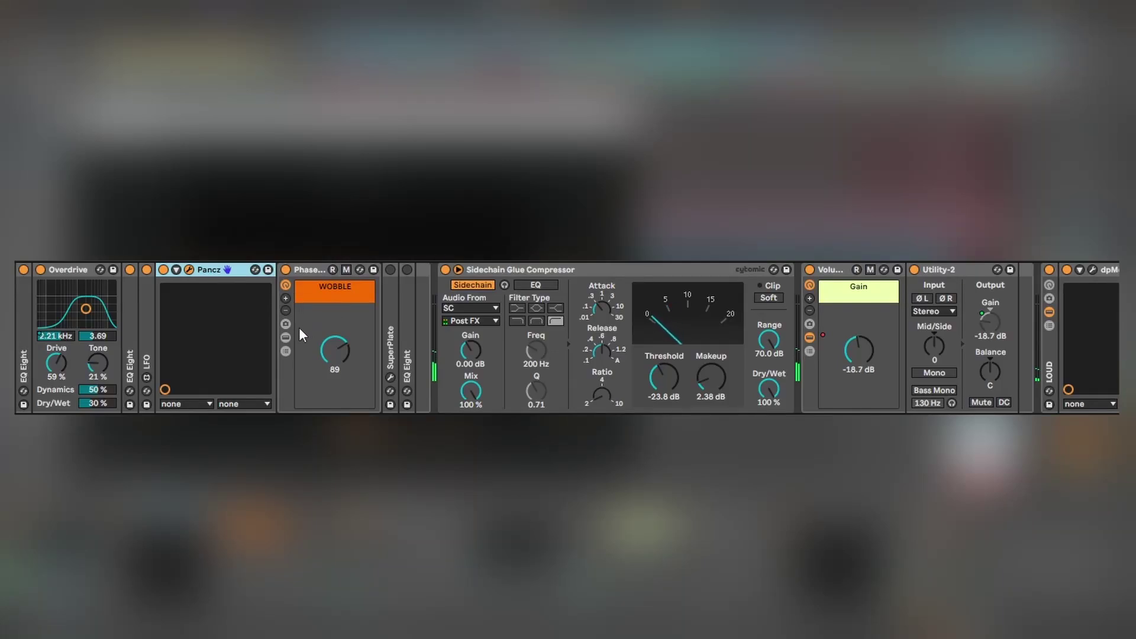
click(286, 337)
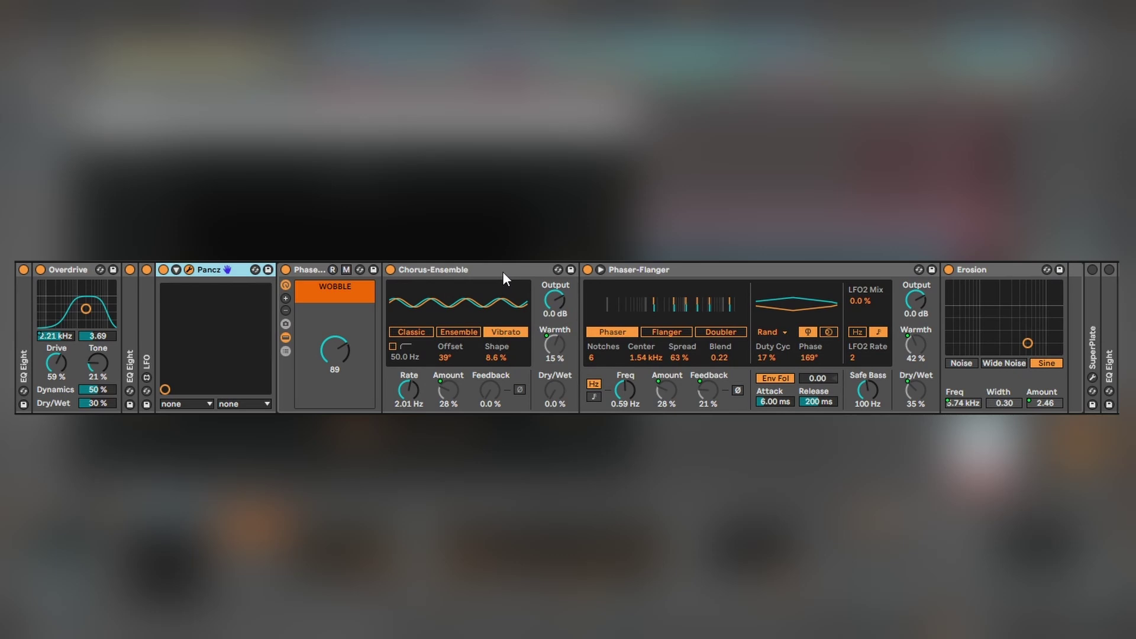
click(663, 270)
click(453, 271)
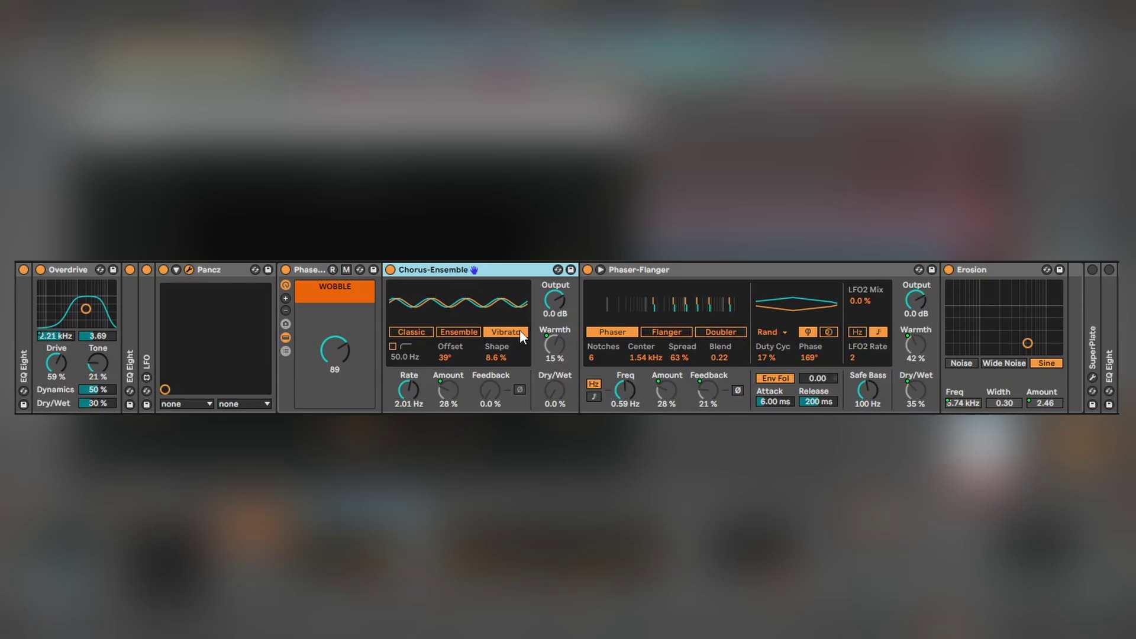
click(988, 269)
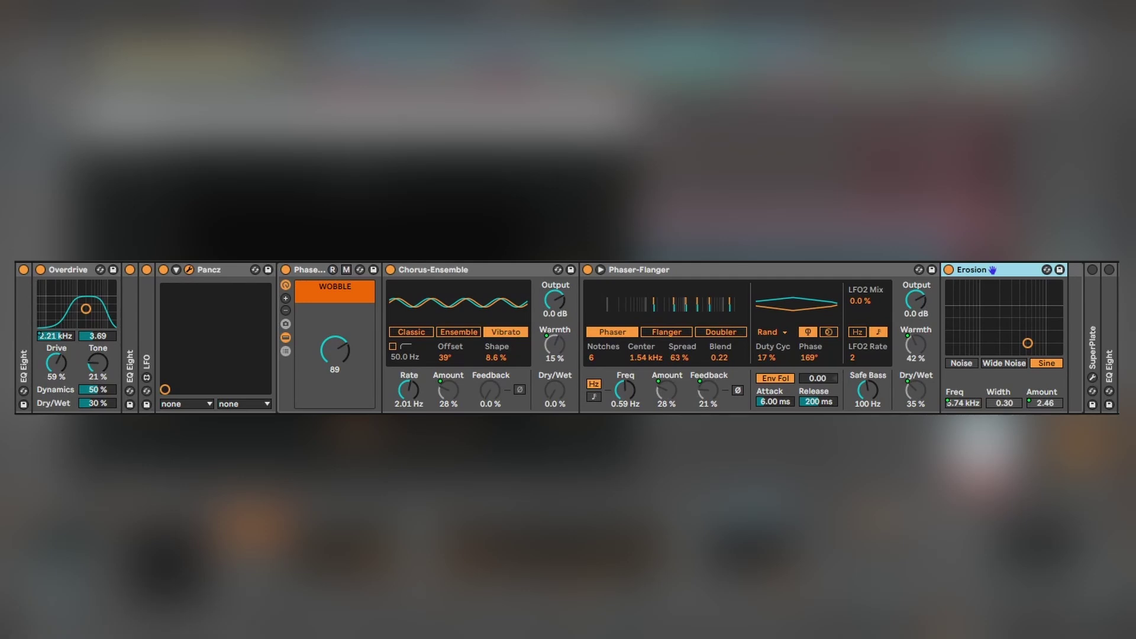
Audition the SYNTH GROUP from bar 10 with the Phase Wobble rack bypassed, re-enable the rack and hide its devices.
click(286, 270)
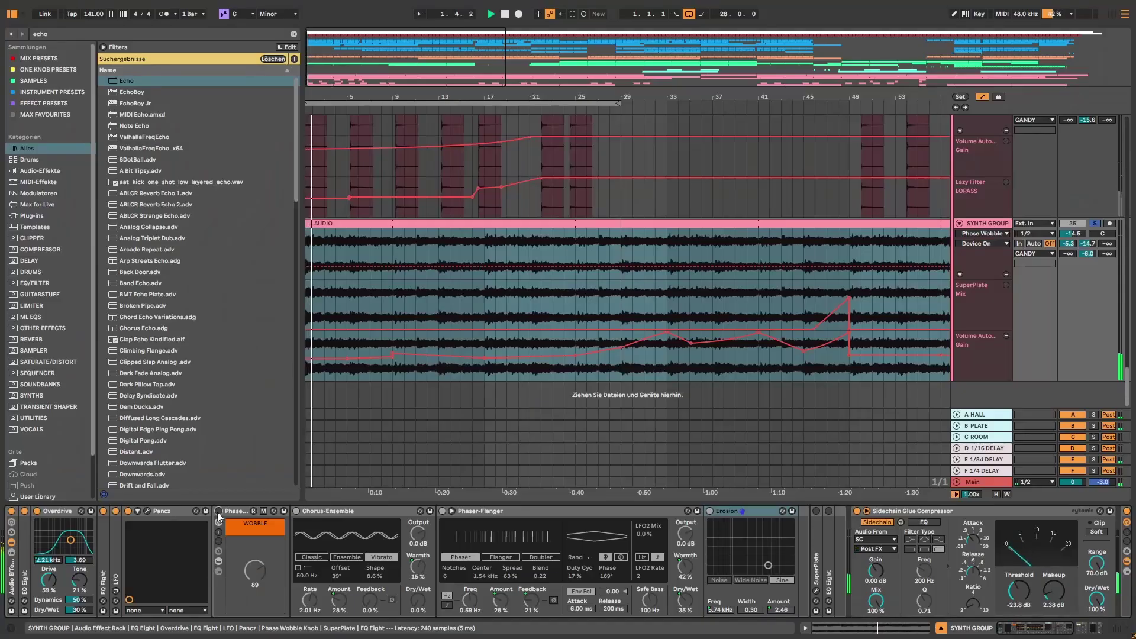
click(407, 380)
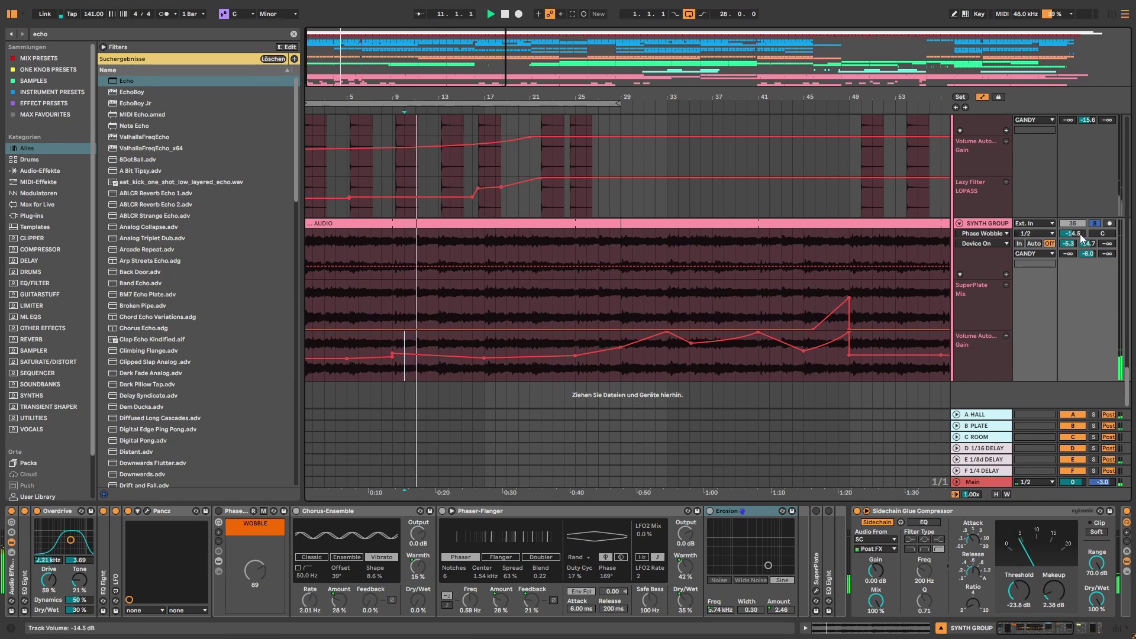
click(219, 510)
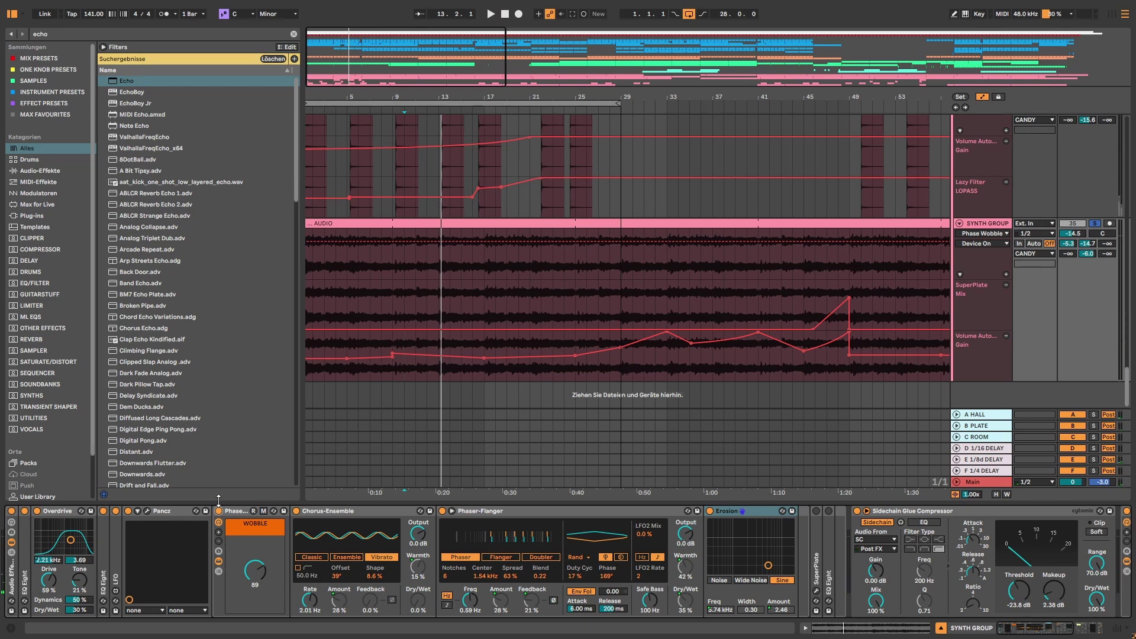
click(491, 513)
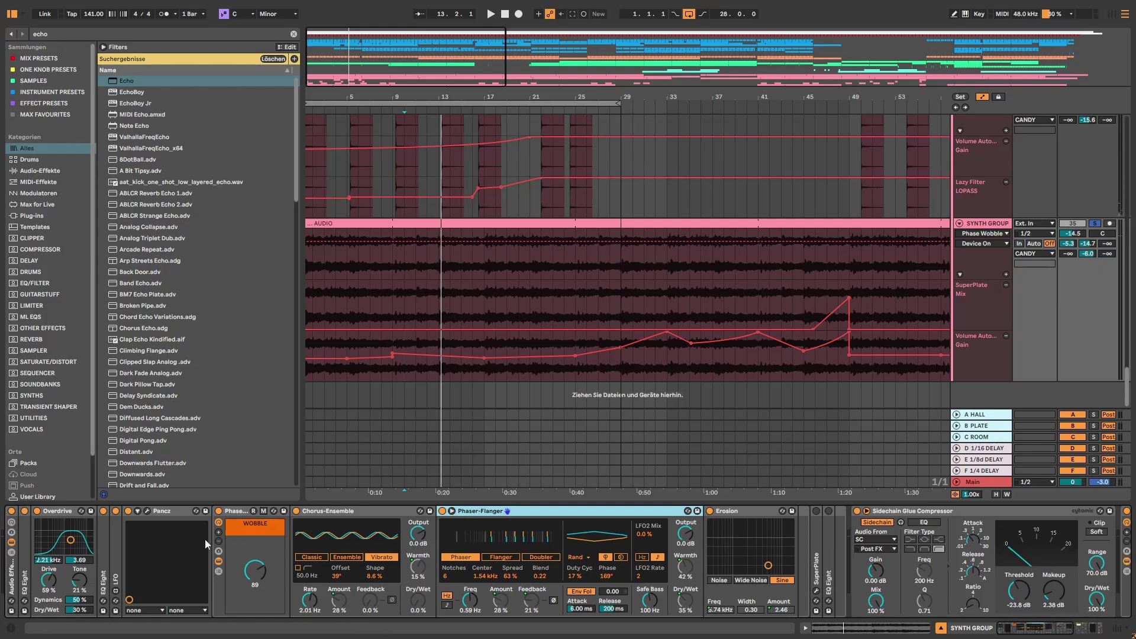
click(217, 561)
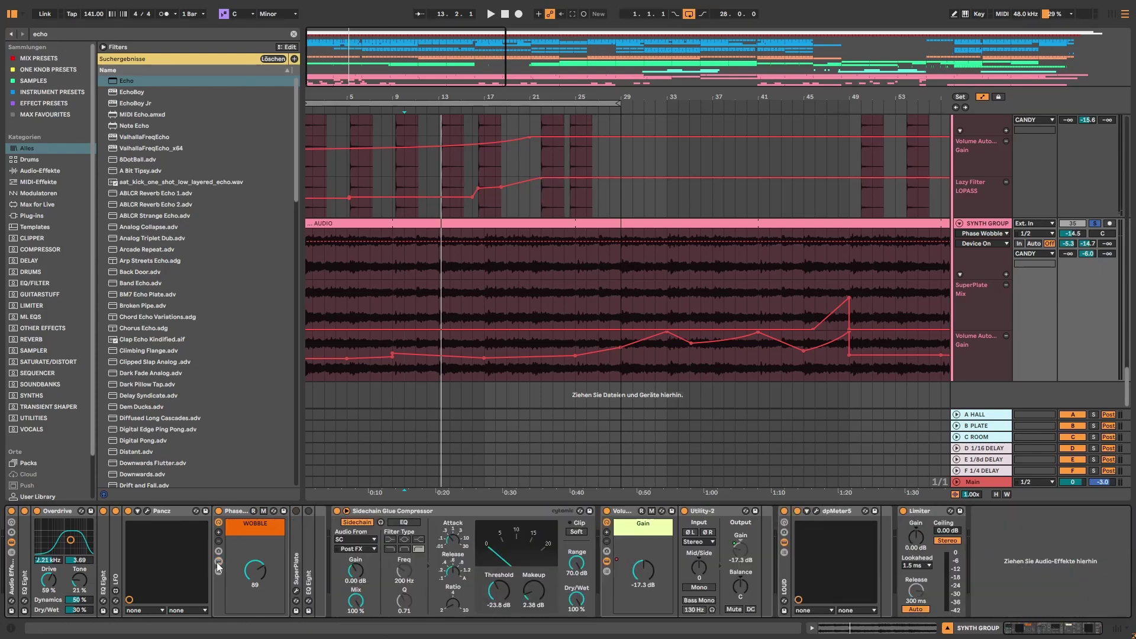
Unfold and enable SuperPlate and the last EQ Eight during playback, with SuperPlate's plug-in window open.
double_click(294, 523)
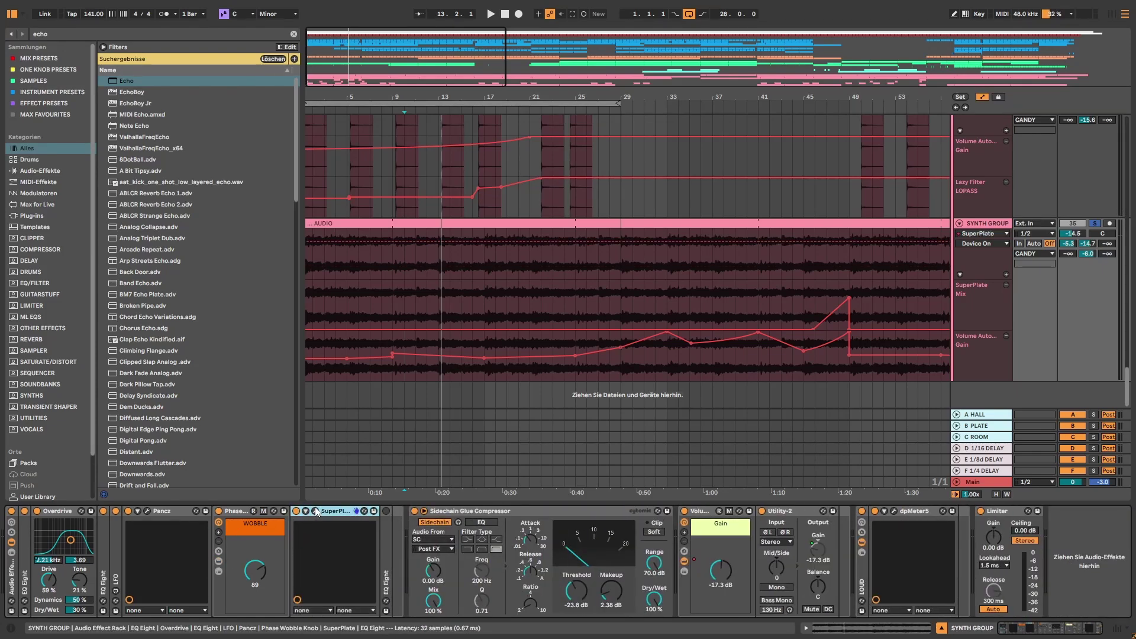
click(315, 512)
key(space)
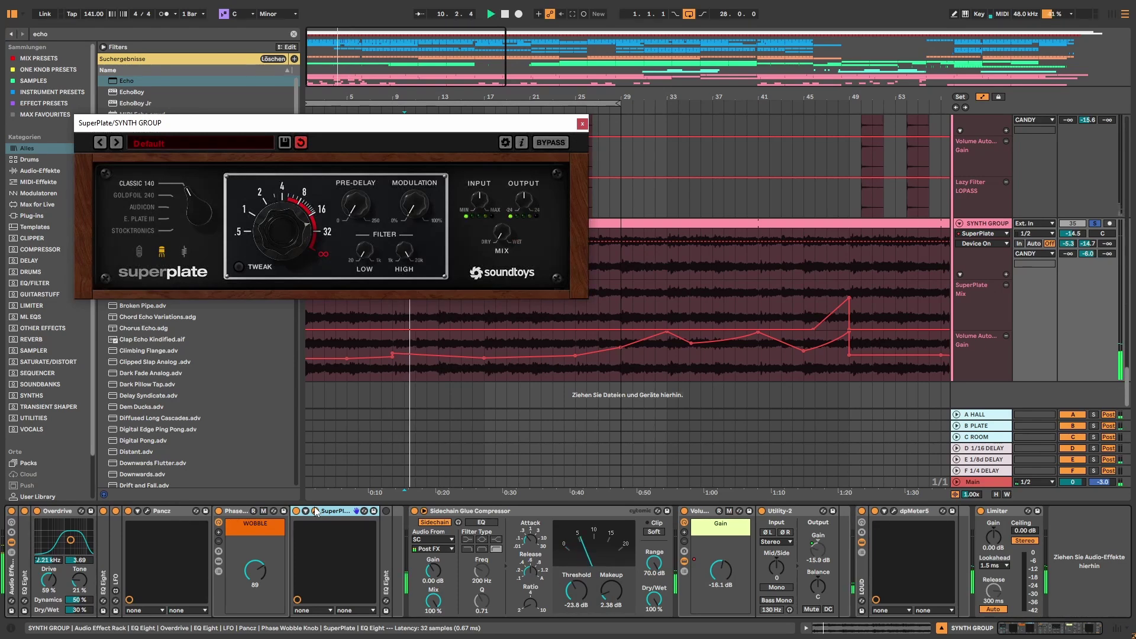
click(386, 511)
double_click(385, 528)
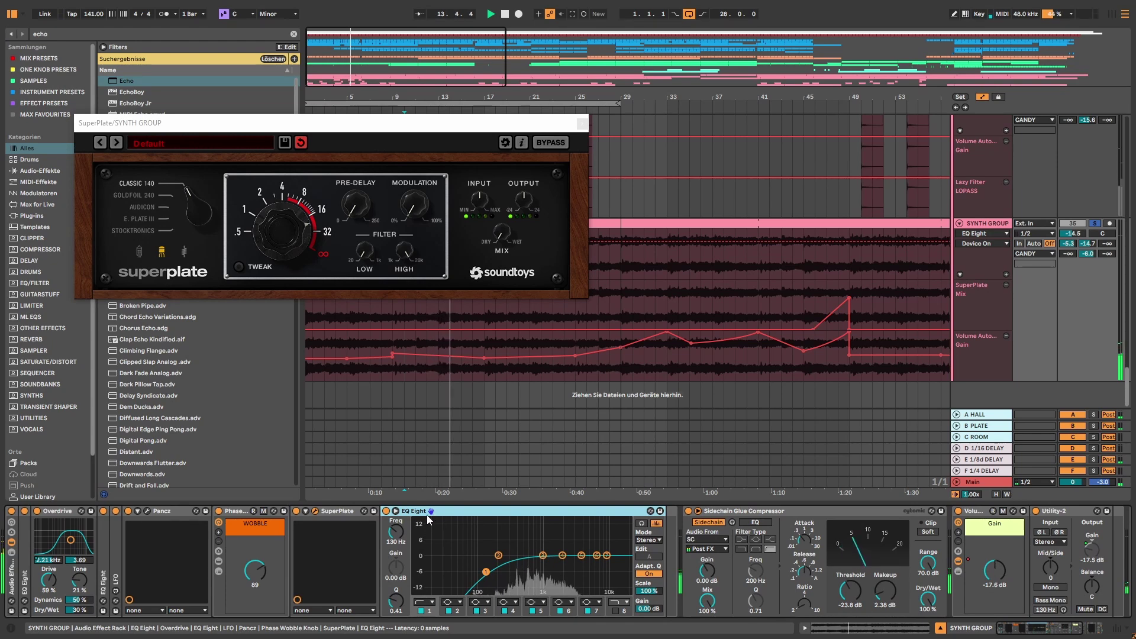
Compare the SYNTH GROUP with its whole Audio Effect Rack bypassed and active, close the SuperPlate window, and leave the rack enabled.
click(12, 513)
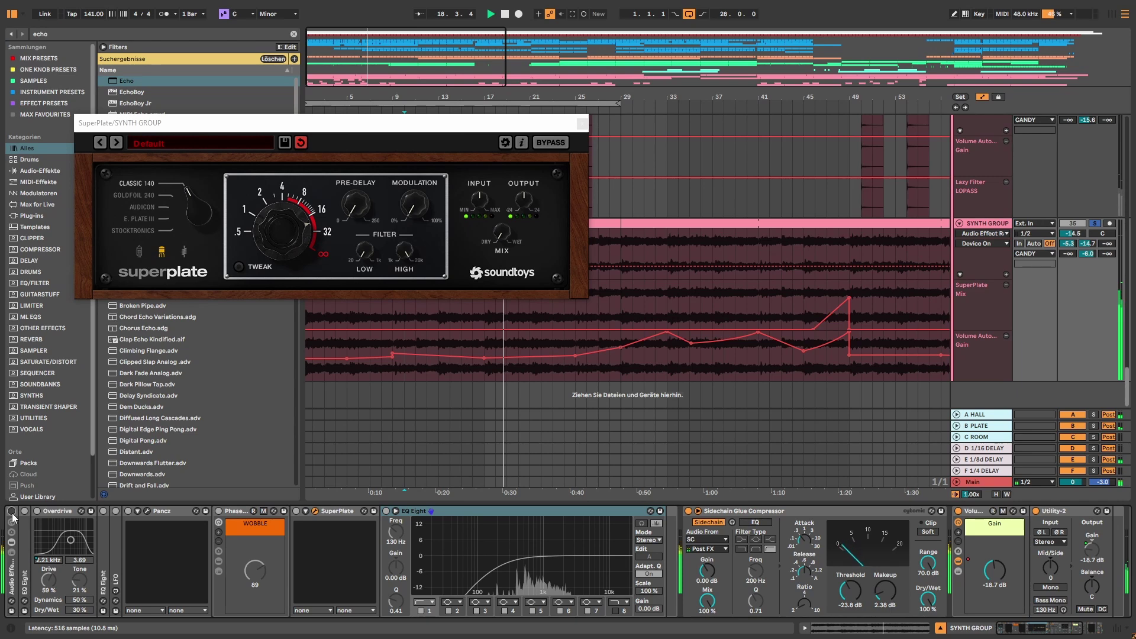
click(12, 516)
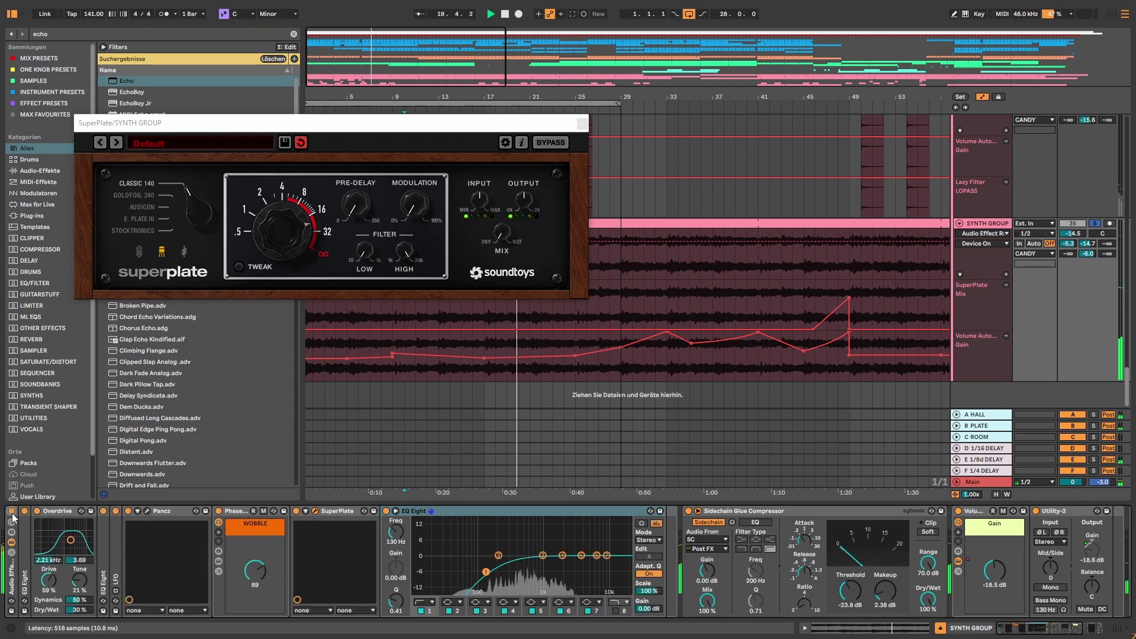
click(583, 124)
click(12, 512)
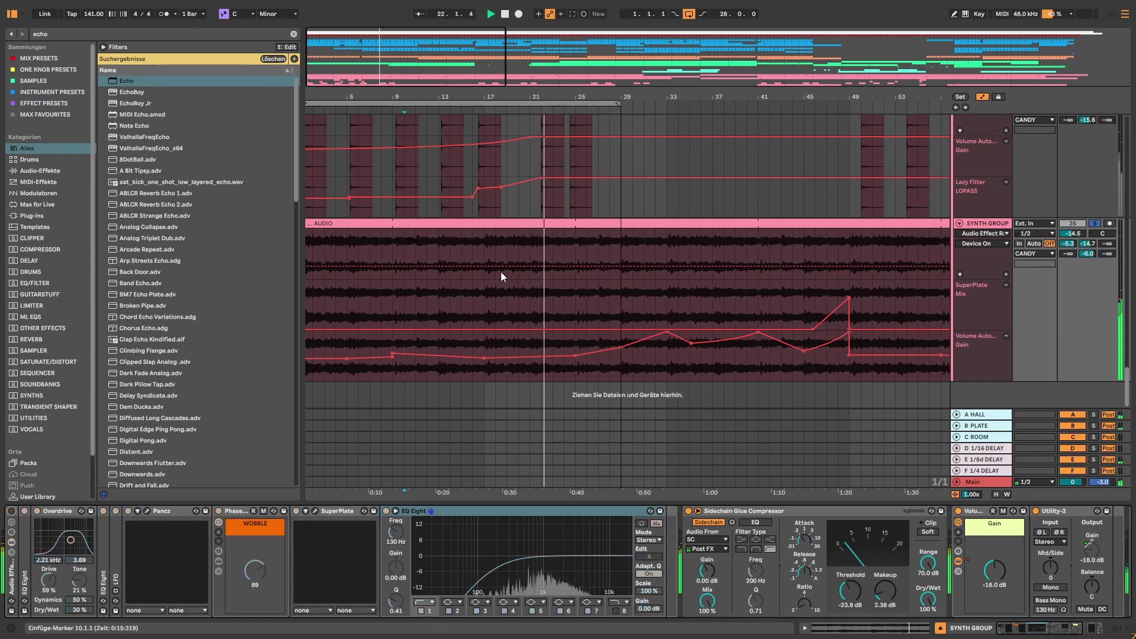
click(531, 224)
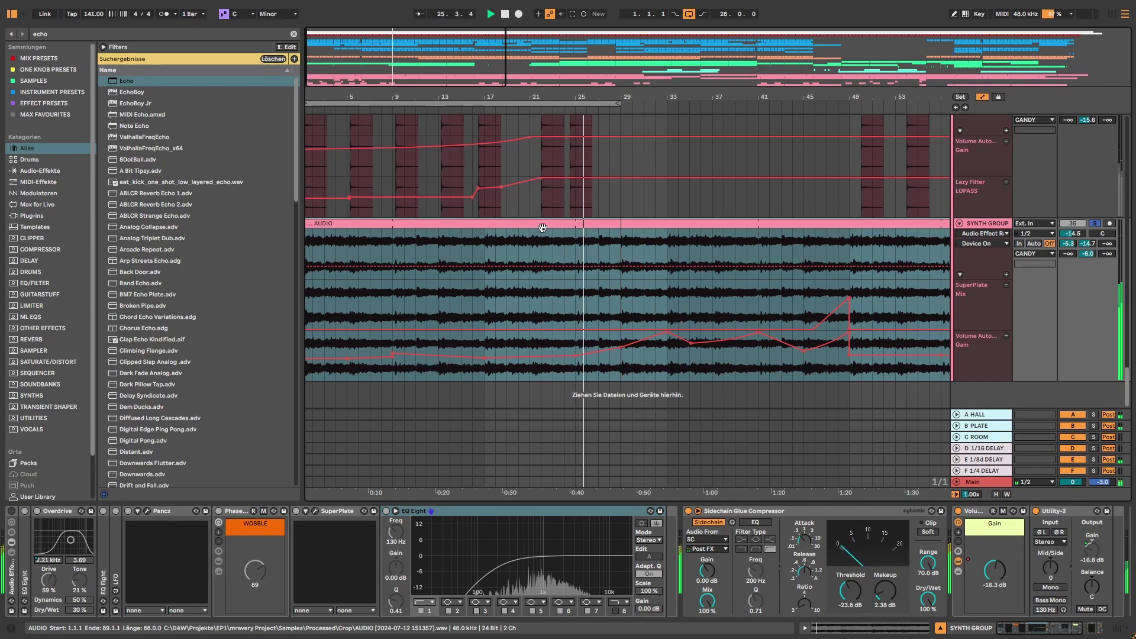
click(539, 241)
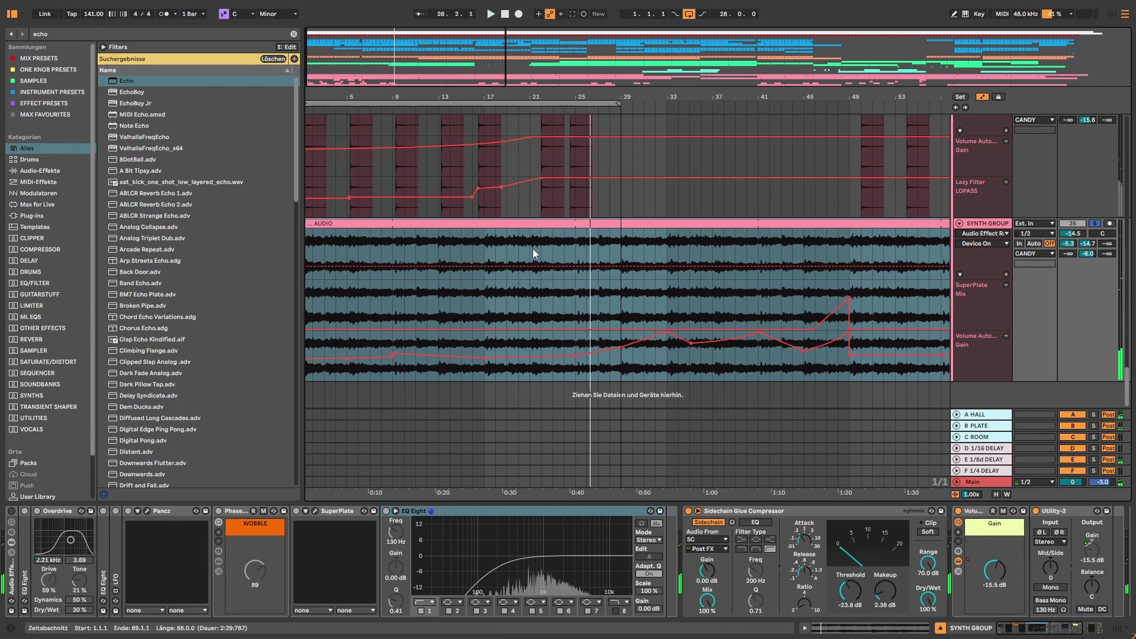
click(11, 511)
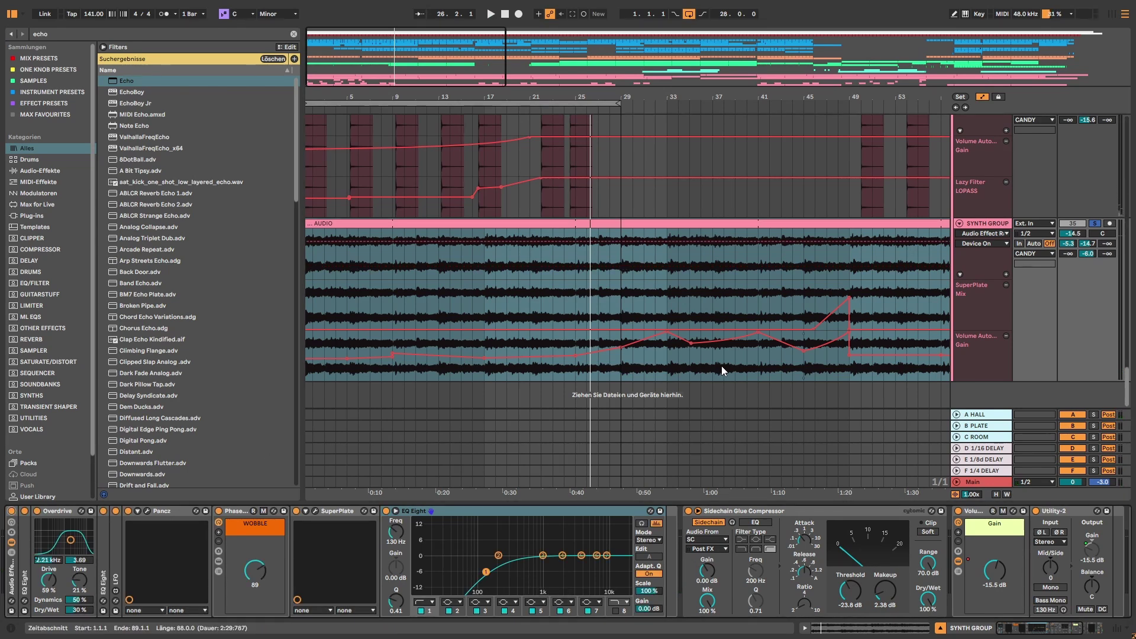
Unsolo the SYNTH GROUP track and play the full arrangement from bar 33.
click(1094, 223)
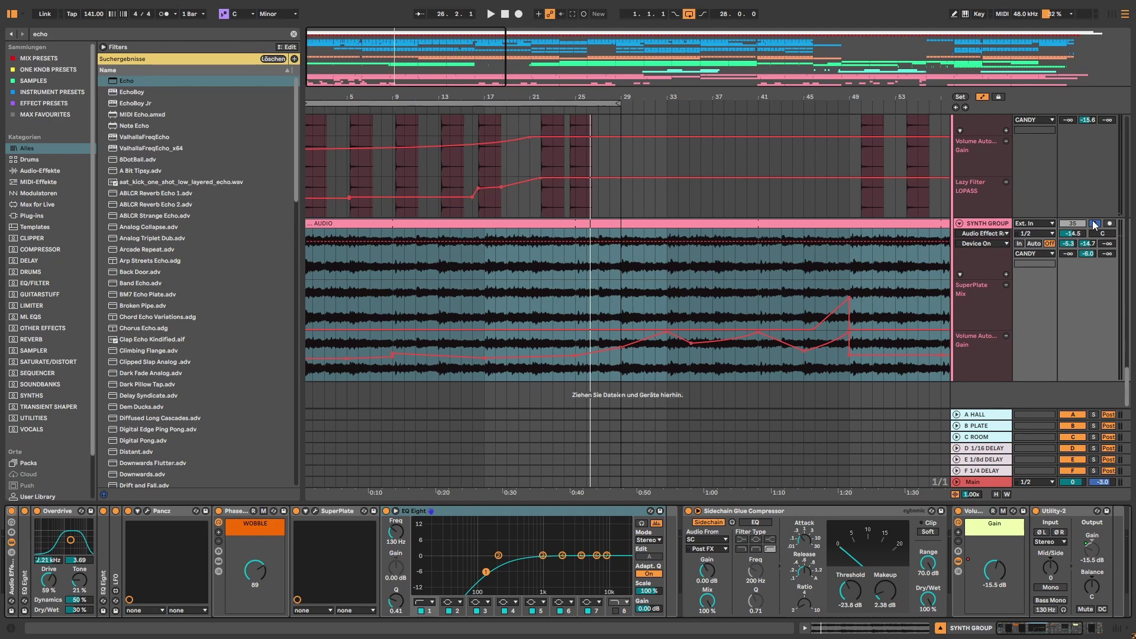
scroll(1090, 263, up, 4)
drag(1127, 368, 1127, 74)
drag(486, 60, 486, 27)
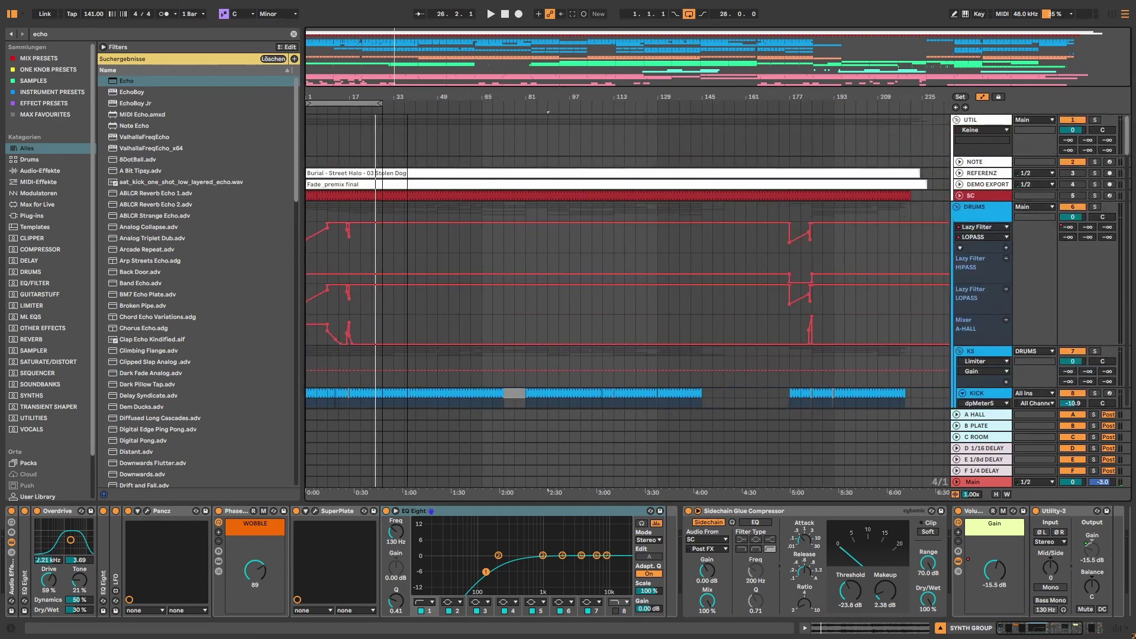
scroll(421, 329, down, 5)
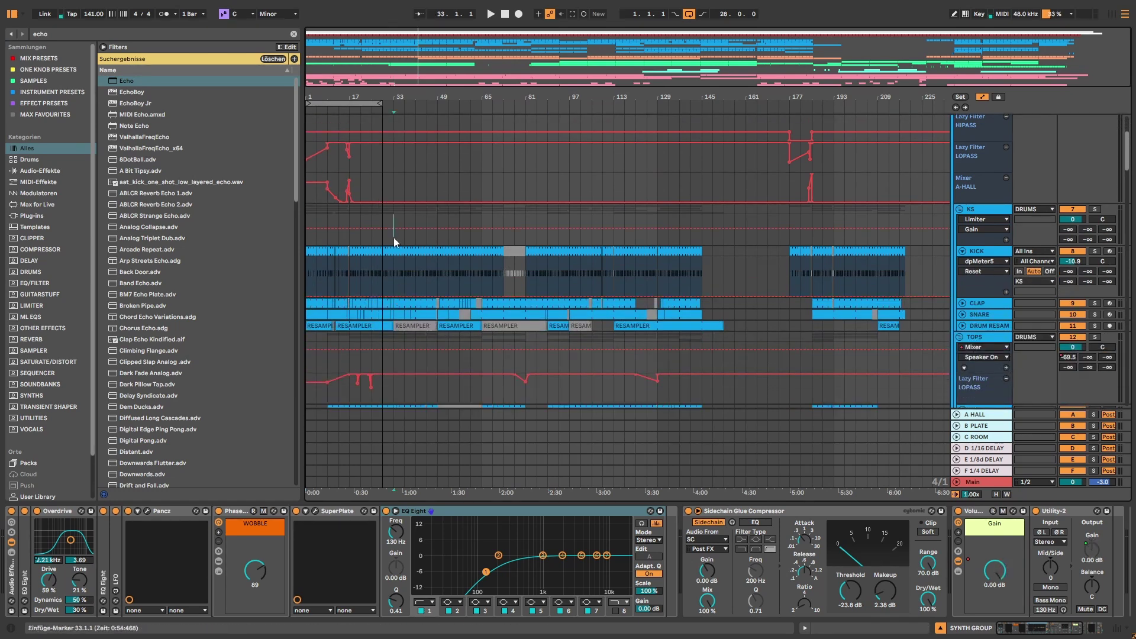
click(393, 237)
key(space)
Compare the full mix with the CANDY group deactivated and reactivated, stop playback and save the set.
scroll(408, 252, down, 2)
scroll(408, 252, down, 10)
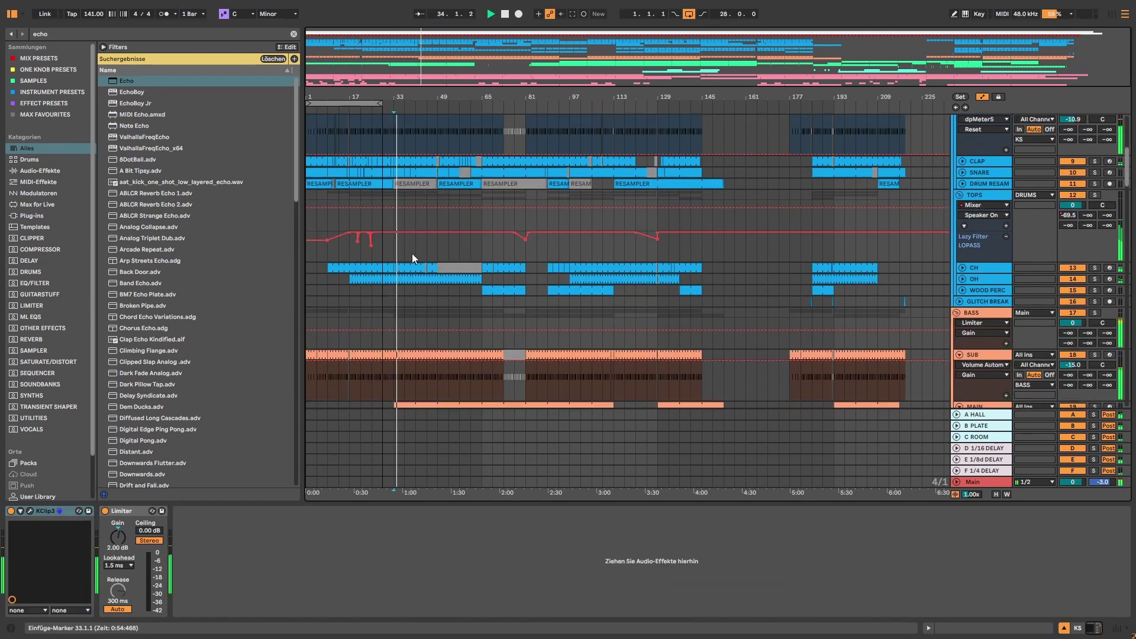
scroll(460, 261, down, 10)
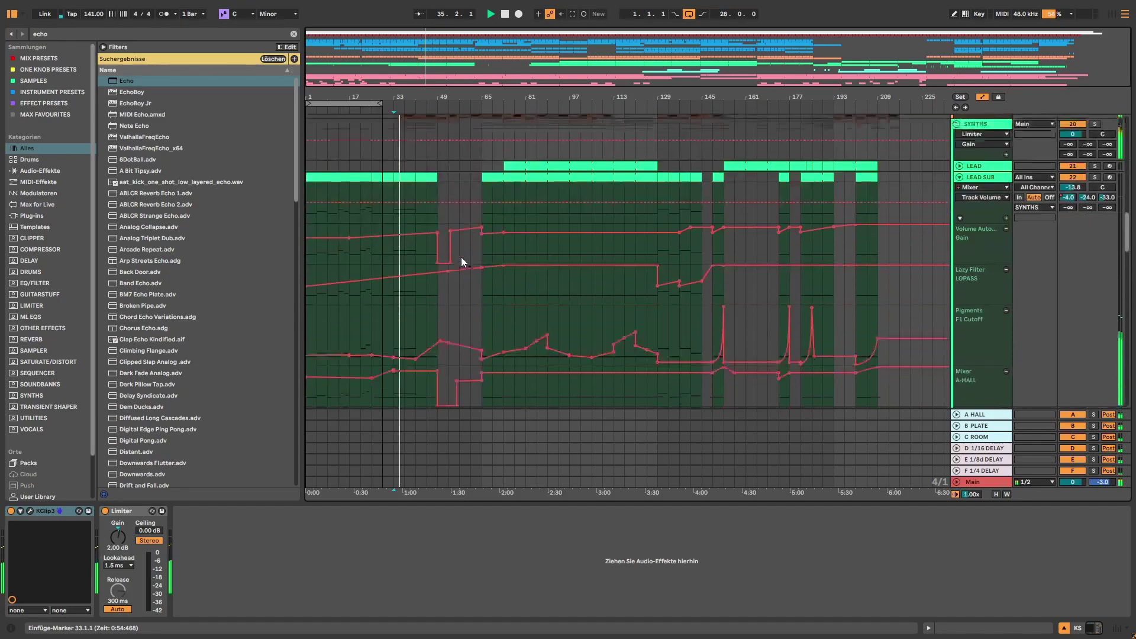
scroll(749, 278, down, 10)
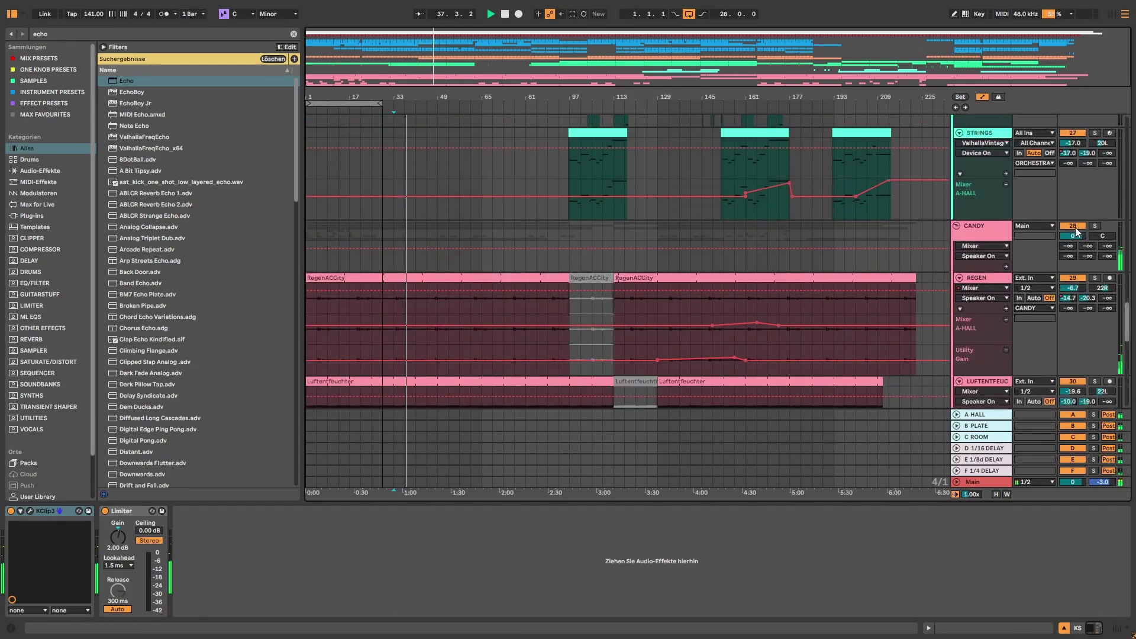
click(1073, 226)
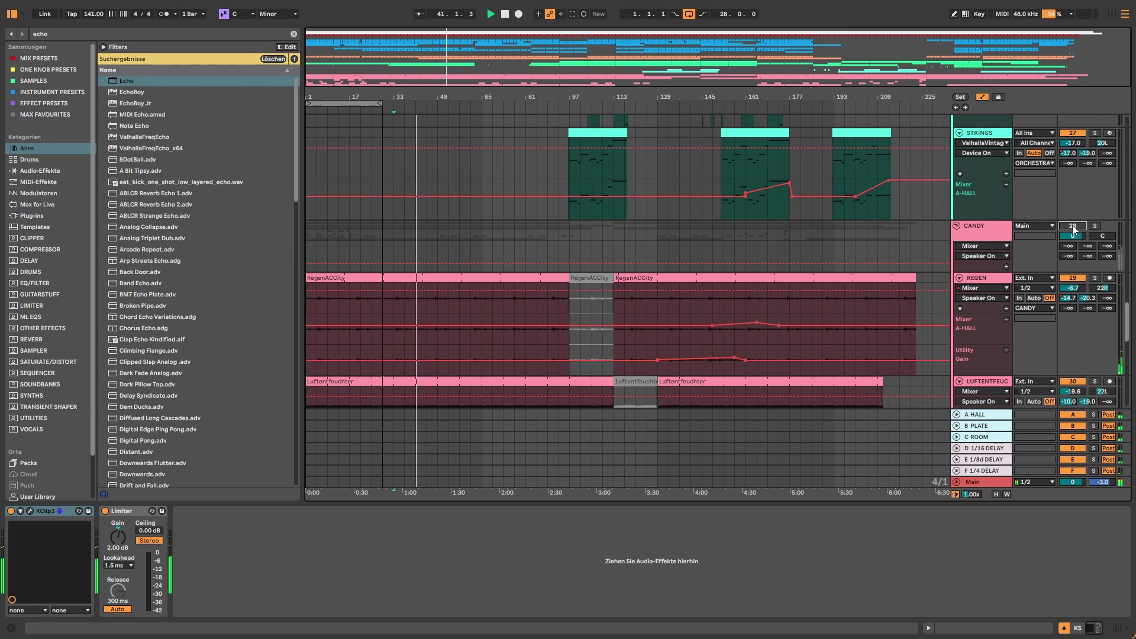
click(1073, 228)
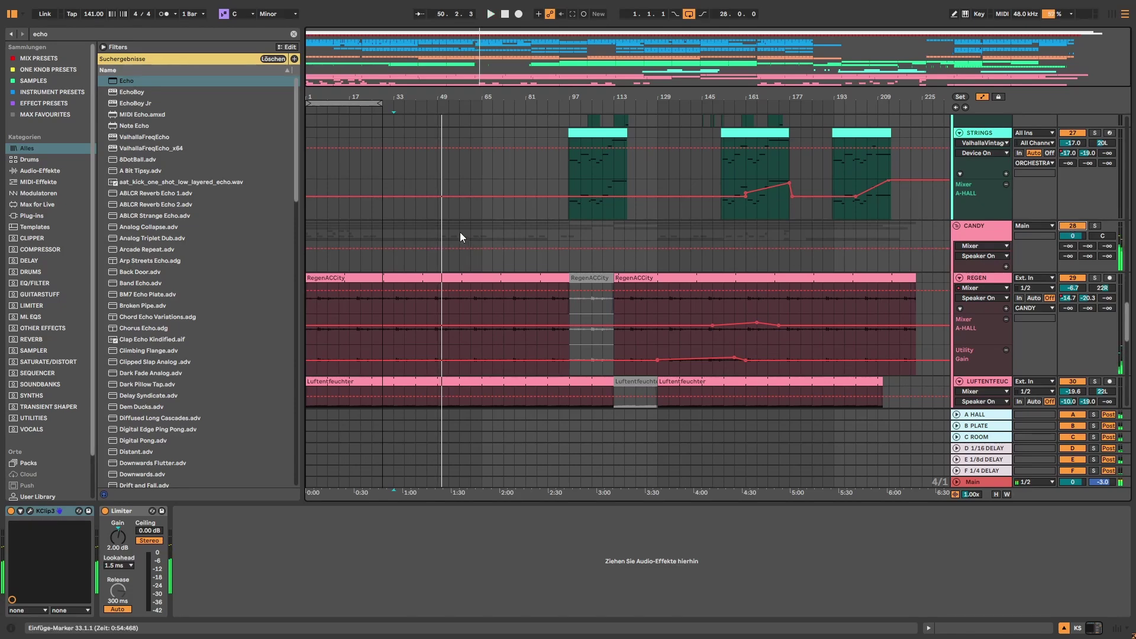
key(super+s)
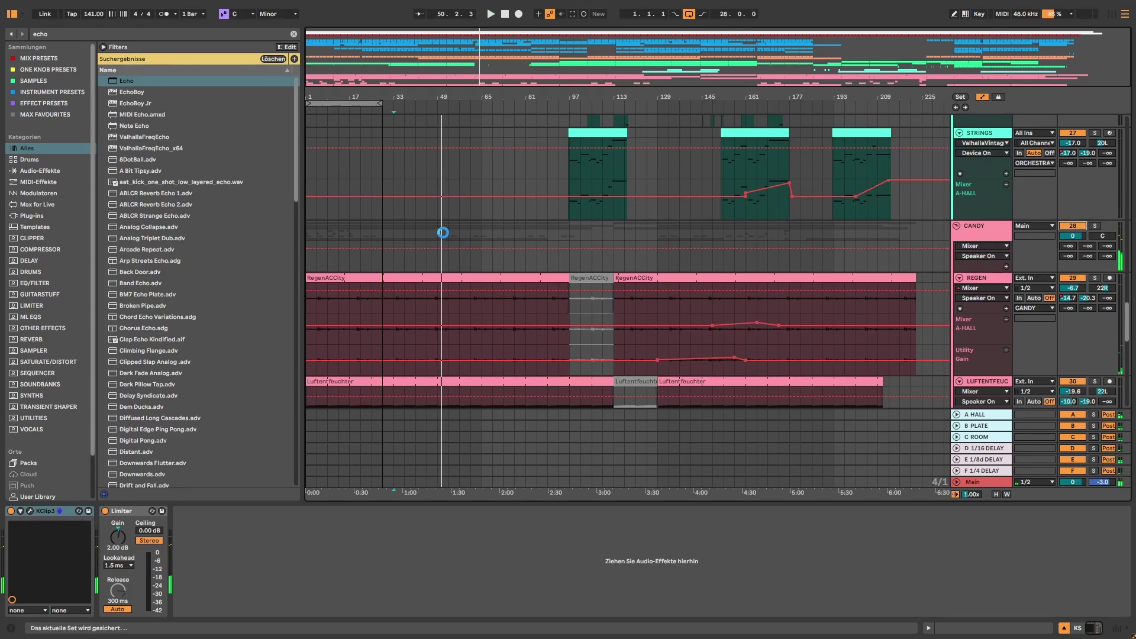
Open the ValhallaVintageVerb plug-in window on the A HALL return track.
scroll(981, 338, down, 6)
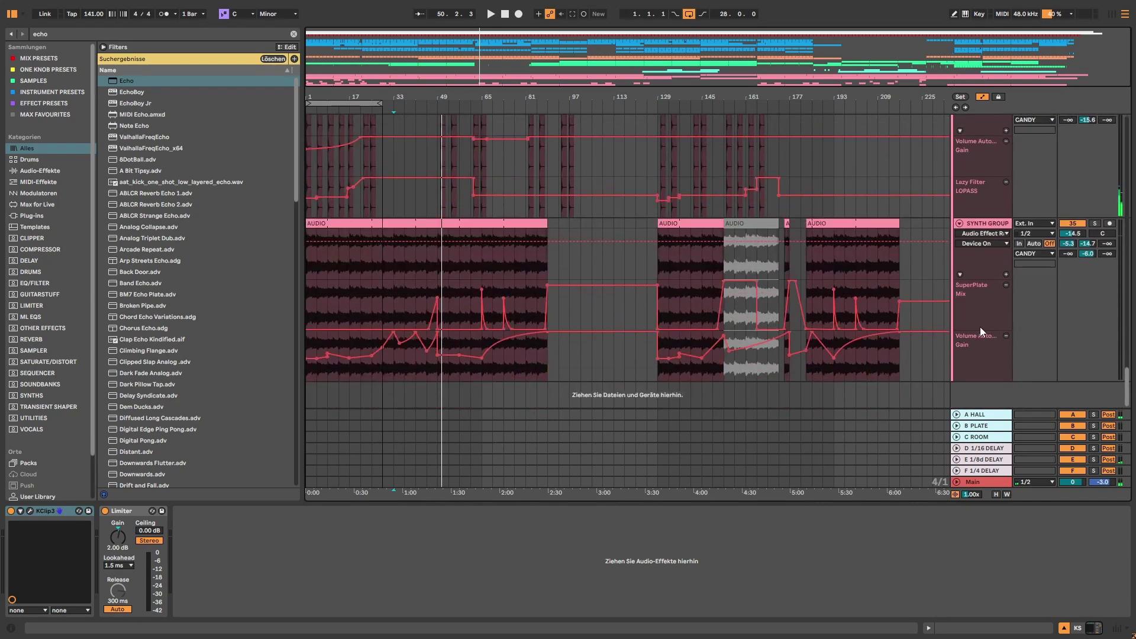
click(986, 416)
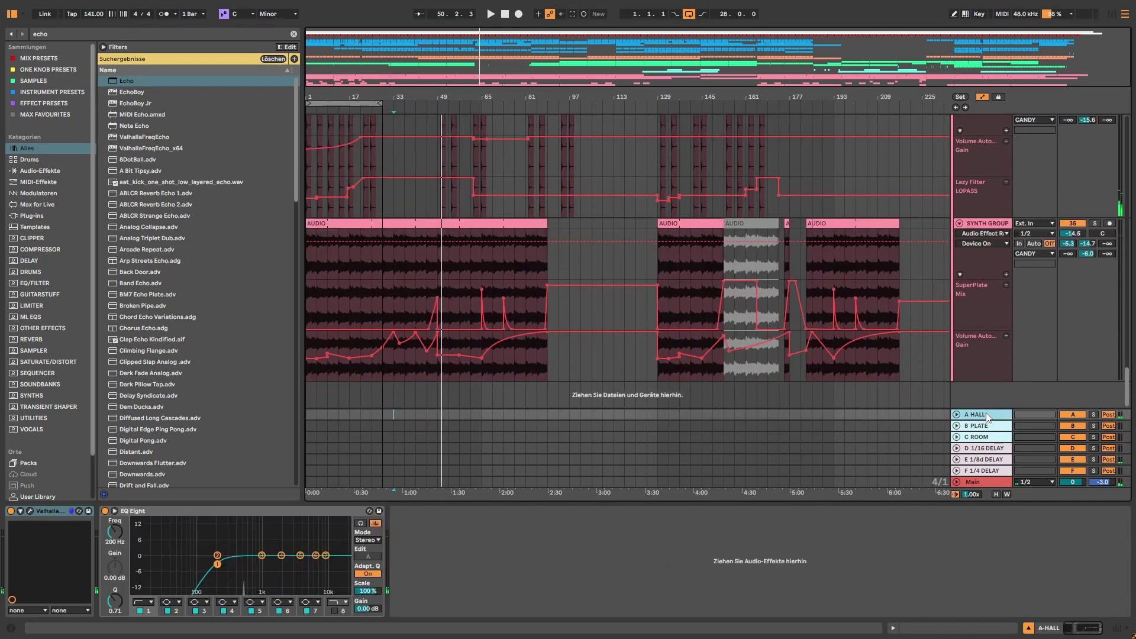
click(31, 511)
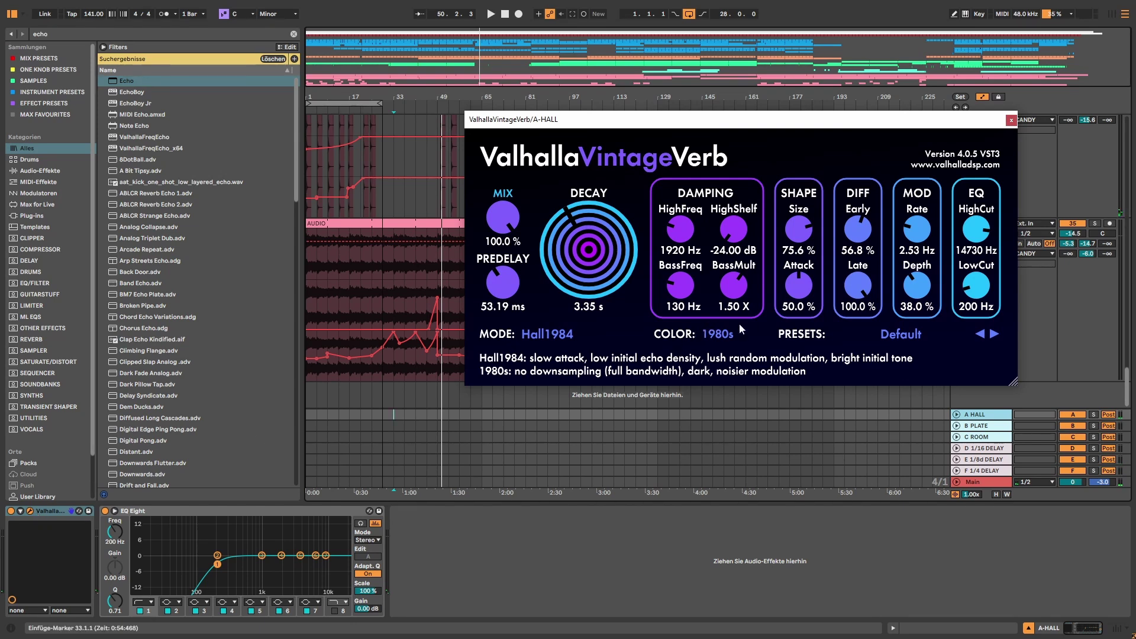
Audition the A HALL return soloed from bar 33, switch the solo to B PLATE, and open its ValhallaVintageVerb window.
click(1092, 416)
key(space)
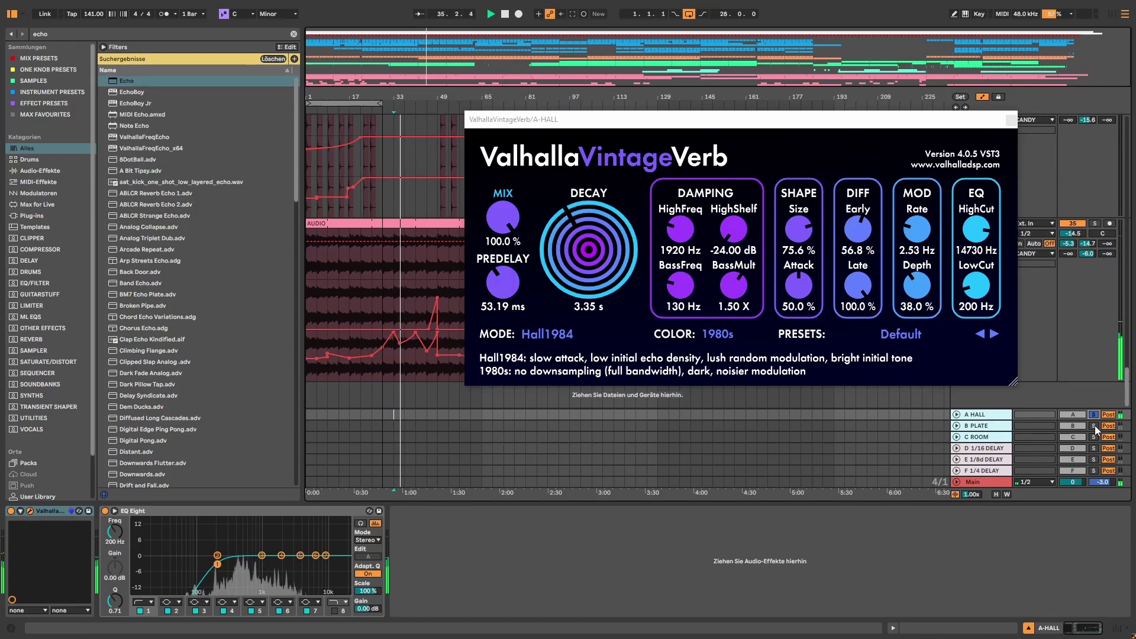
click(979, 426)
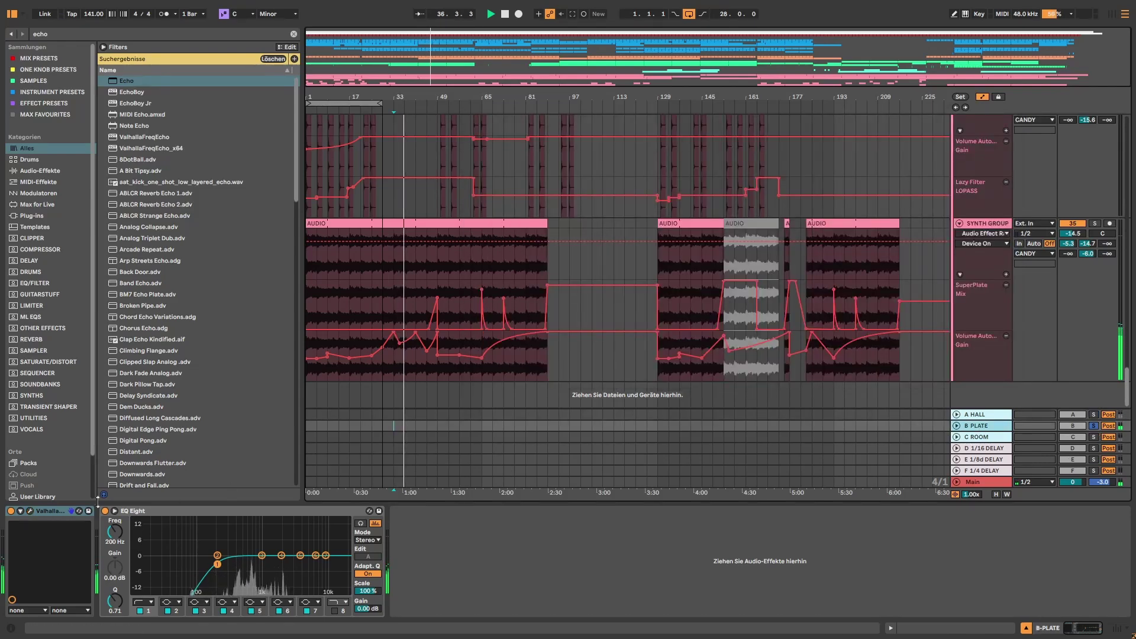
click(30, 510)
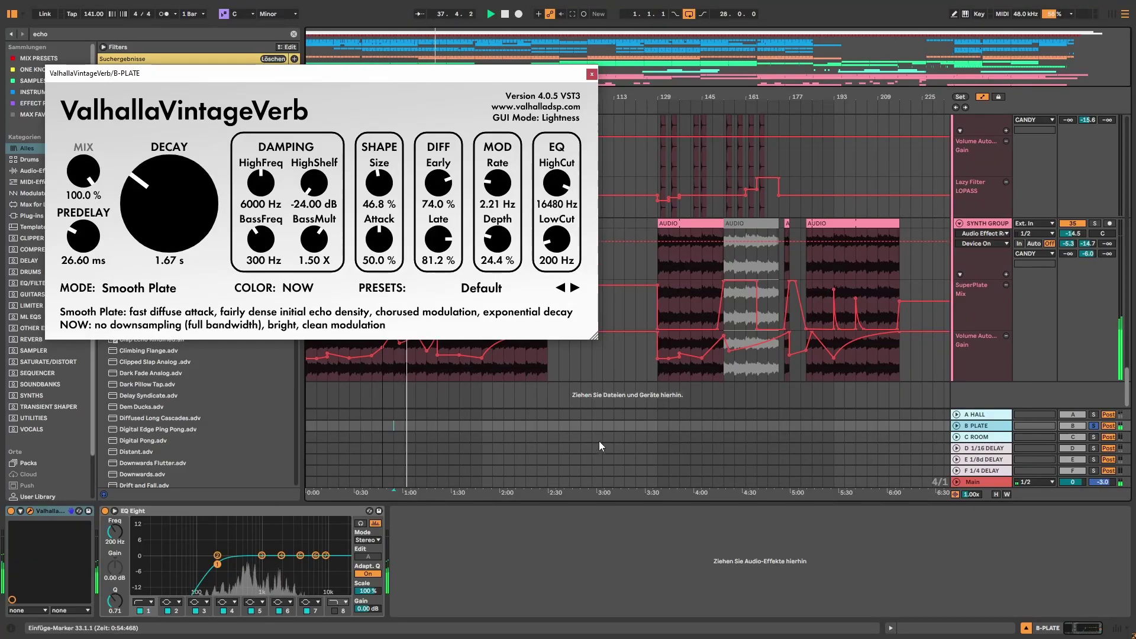
Solo the C ROOM return, inspect its ValhallaVintageVerb settings in the plug-in window, and close the window.
click(938, 437)
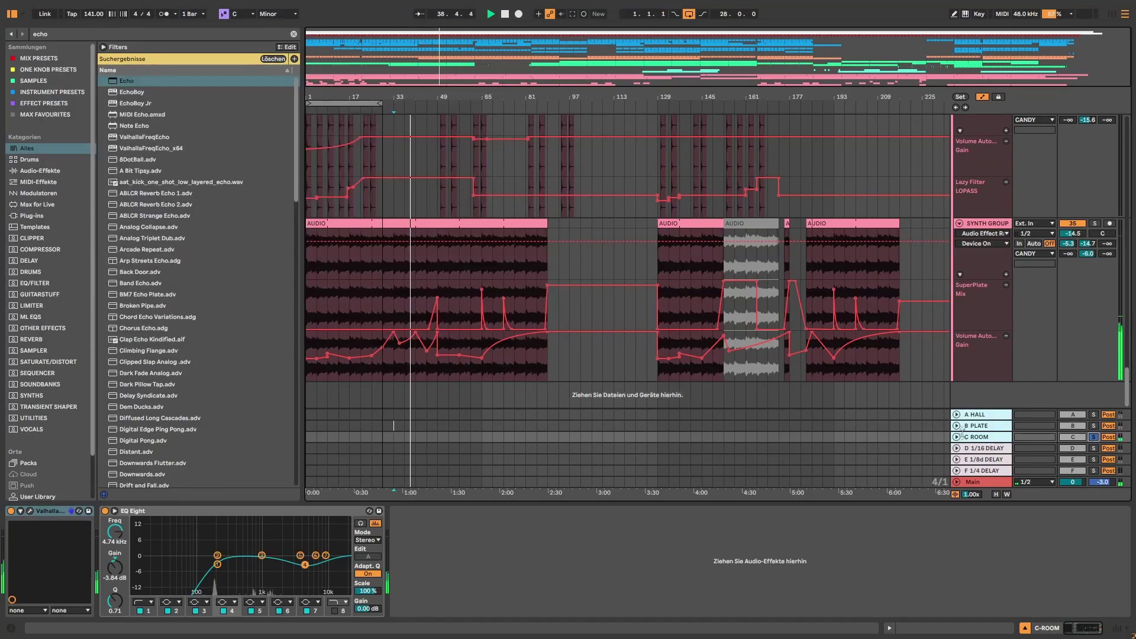
click(31, 509)
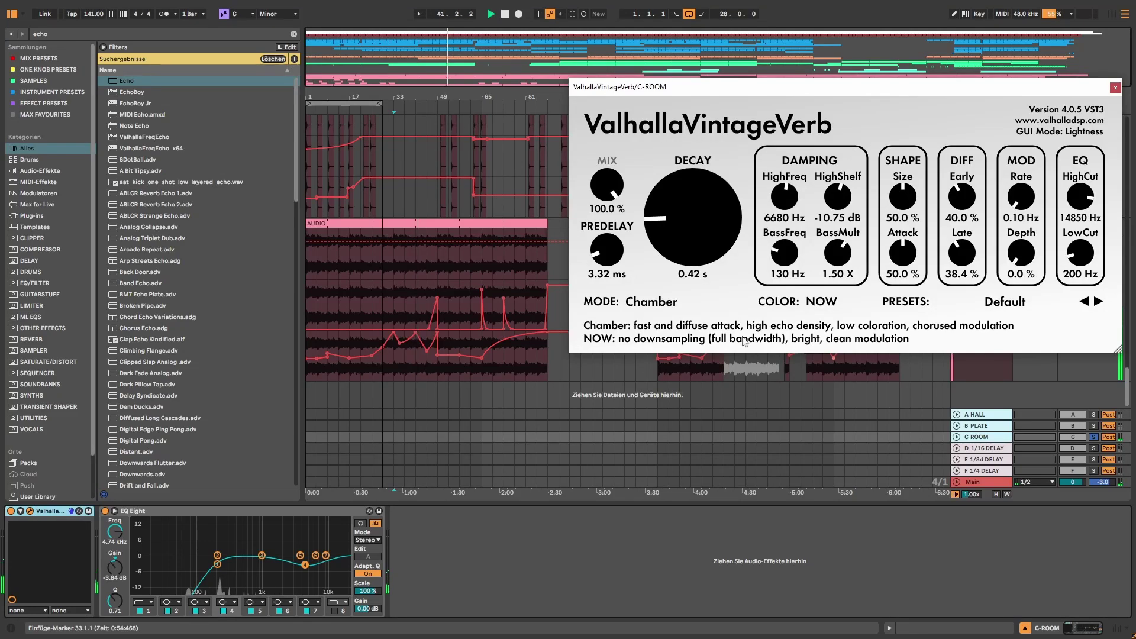
click(1115, 88)
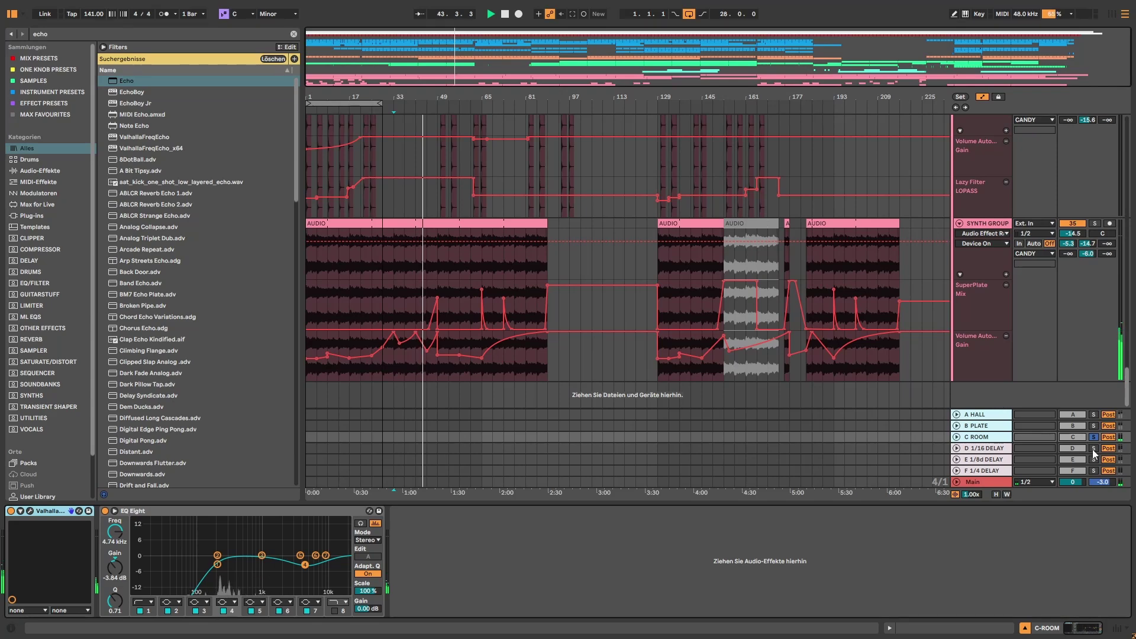
Audition the D 1/16, E 1/8d and F 1/4 DELAY returns one after another in solo, stop playback, and clear the solo.
click(973, 449)
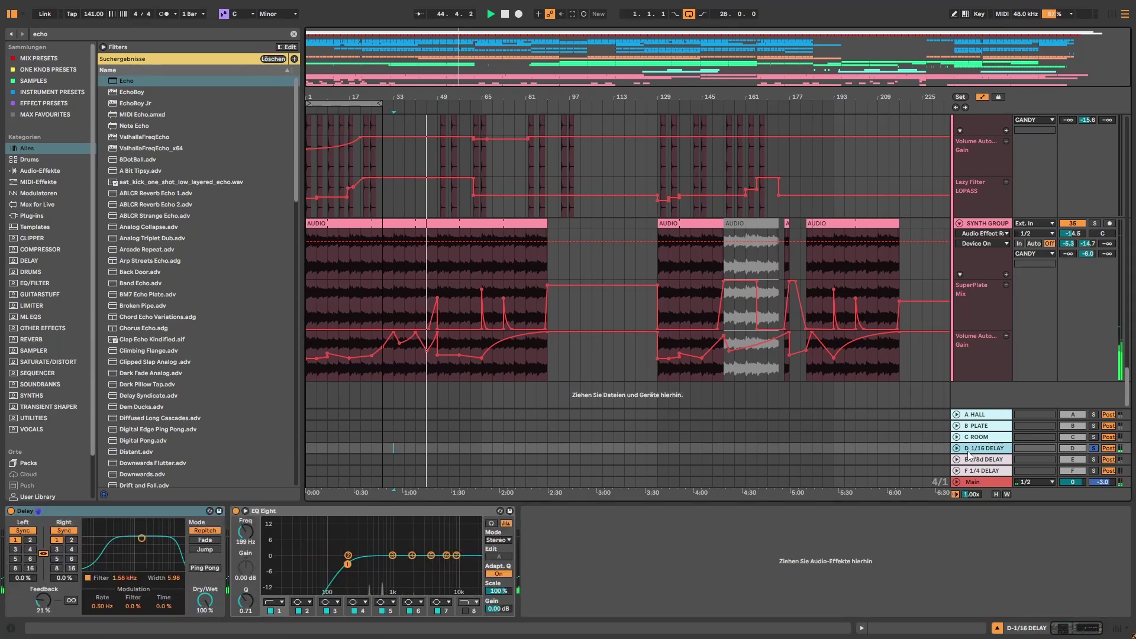
click(1095, 460)
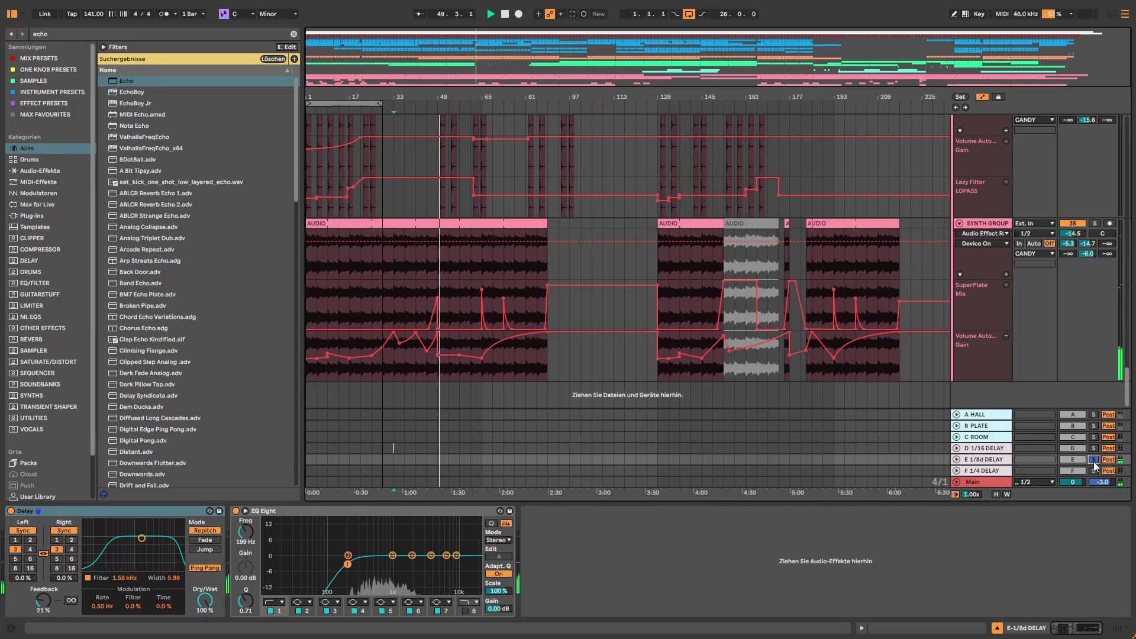
click(1092, 470)
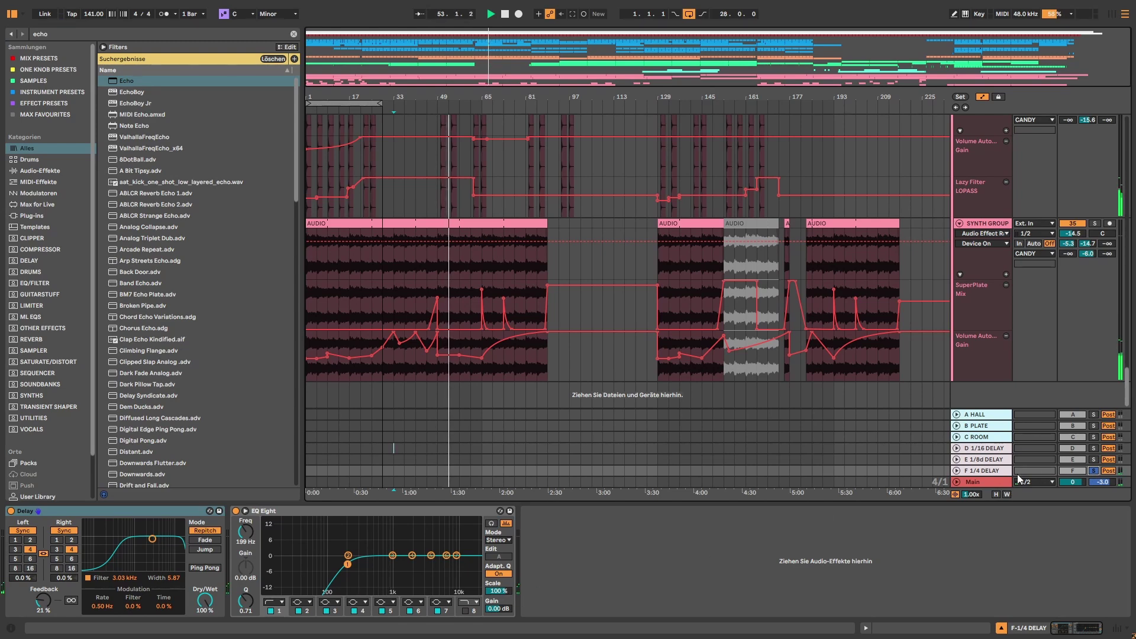
key(space)
click(1093, 470)
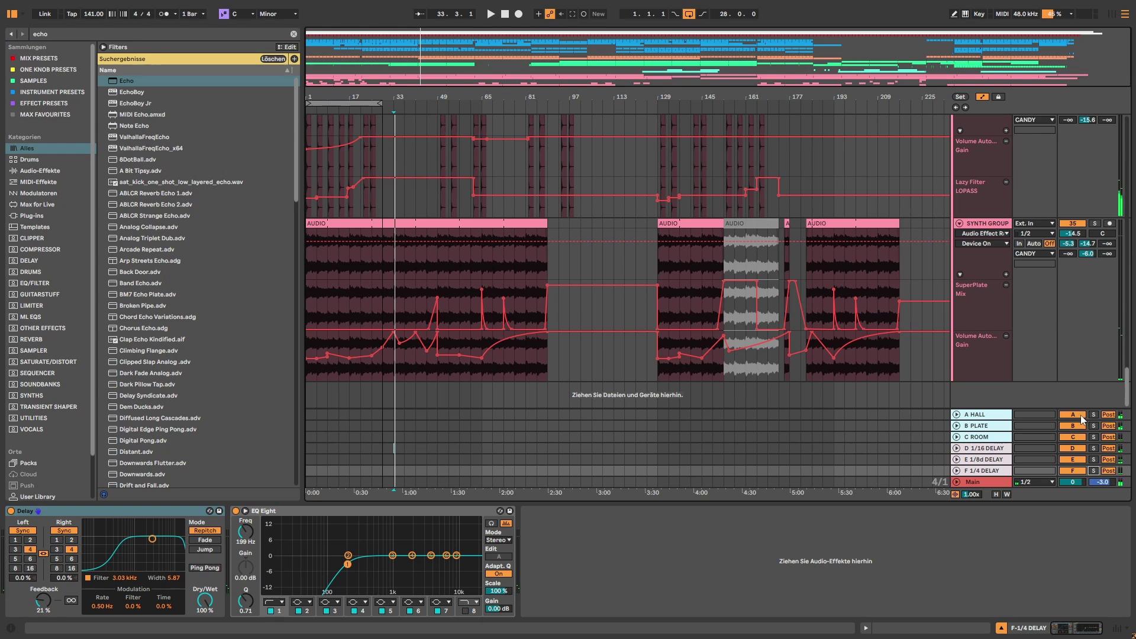
Compare the full mix from bar 33 with all six return tracks deactivated and reactivated.
drag(1067, 428, 1073, 470)
key(space)
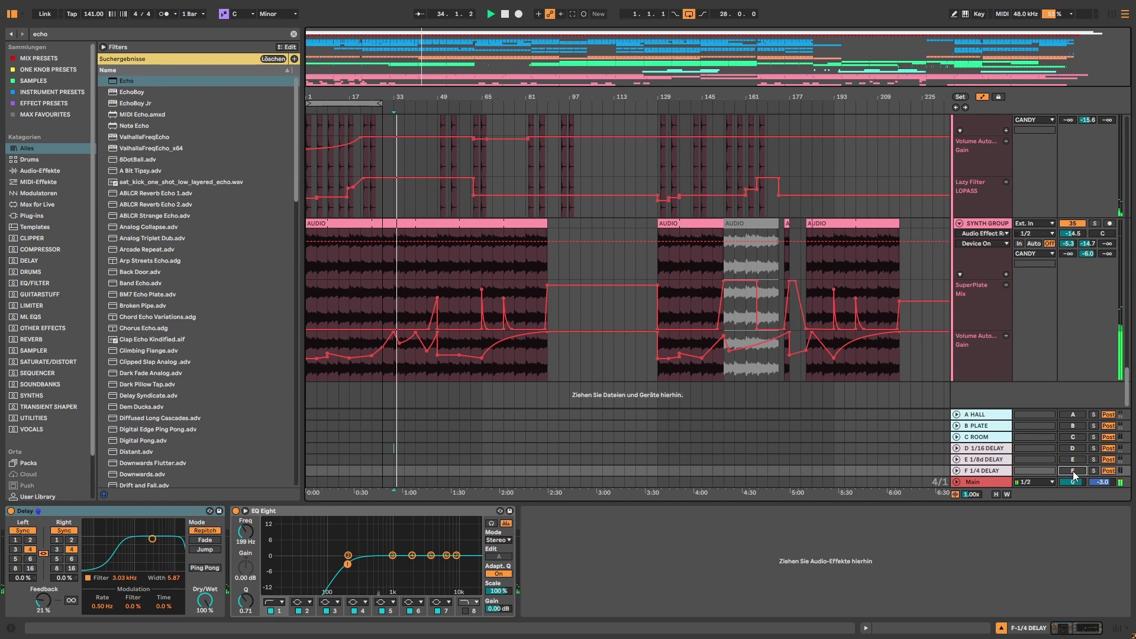
drag(1074, 470, 1073, 413)
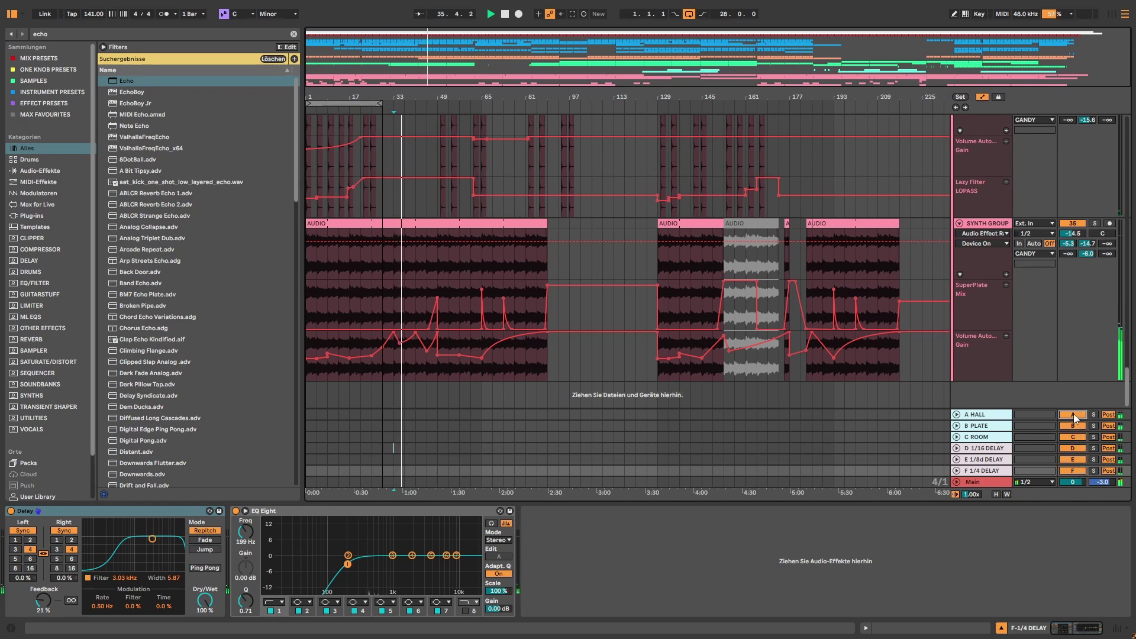
Save the set and unfold KClip3 and BPB Saturator on the Main track, with the BPB Saturator window open.
click(991, 481)
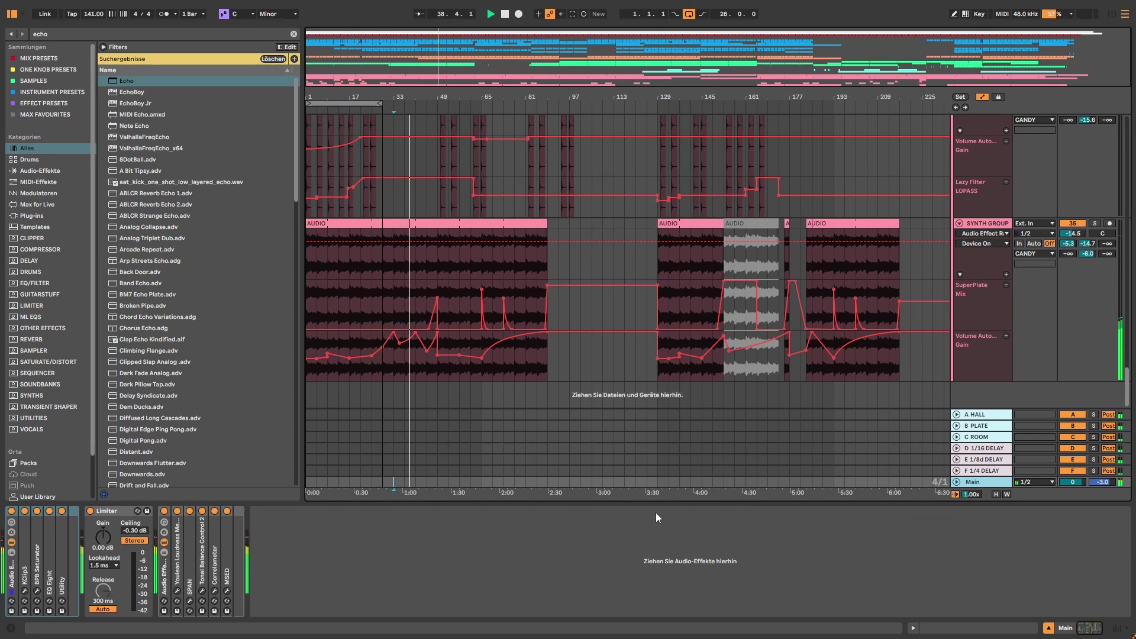
key(ctrl+s)
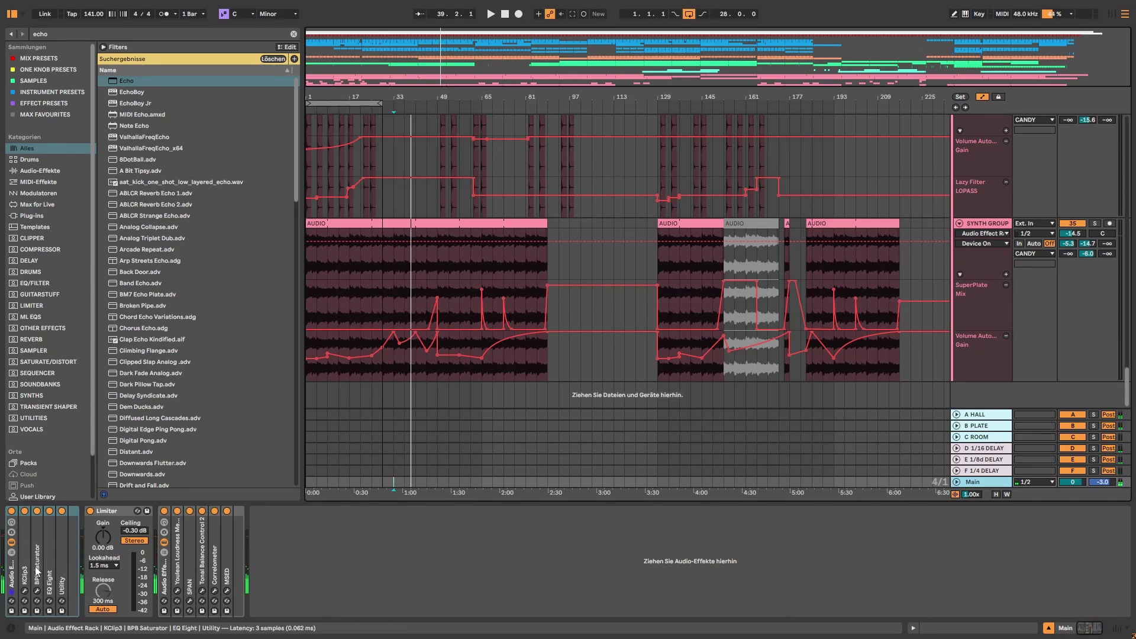
double_click(23, 550)
click(43, 511)
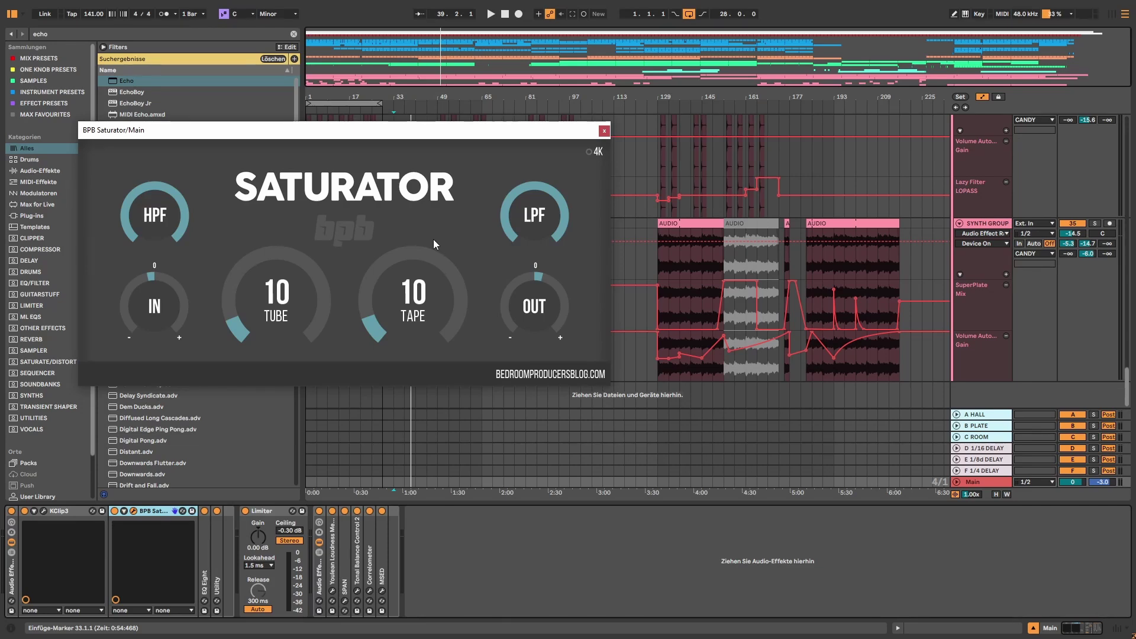
Compare the full mix from bar 33 with the Main track's BPB Saturator bypassed and active, and leave it enabled.
click(114, 511)
key(space)
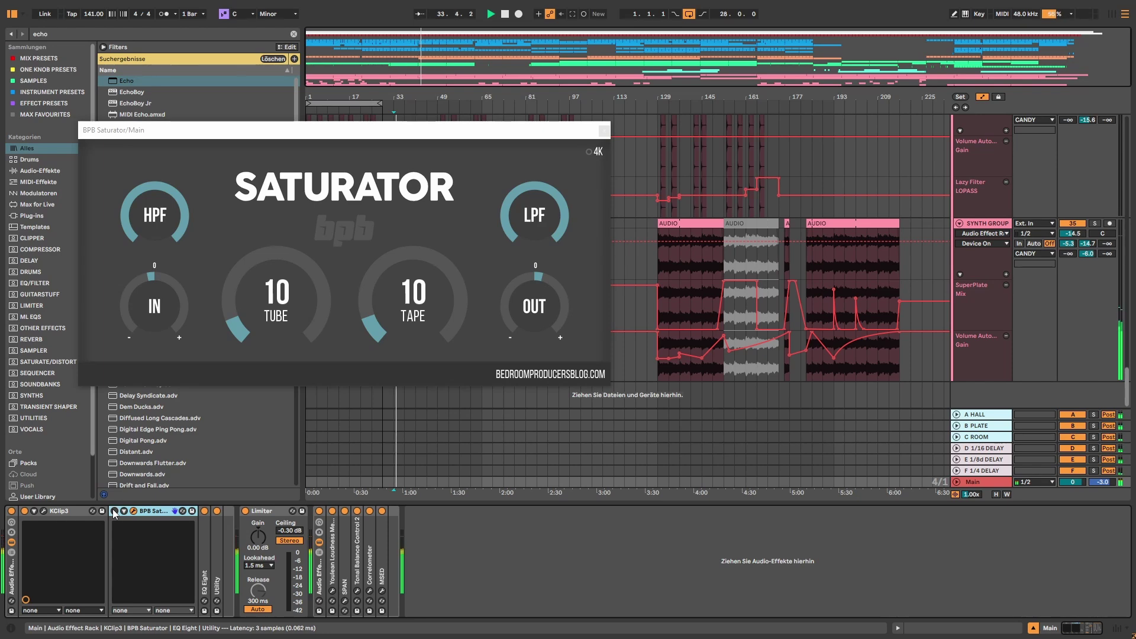
click(114, 511)
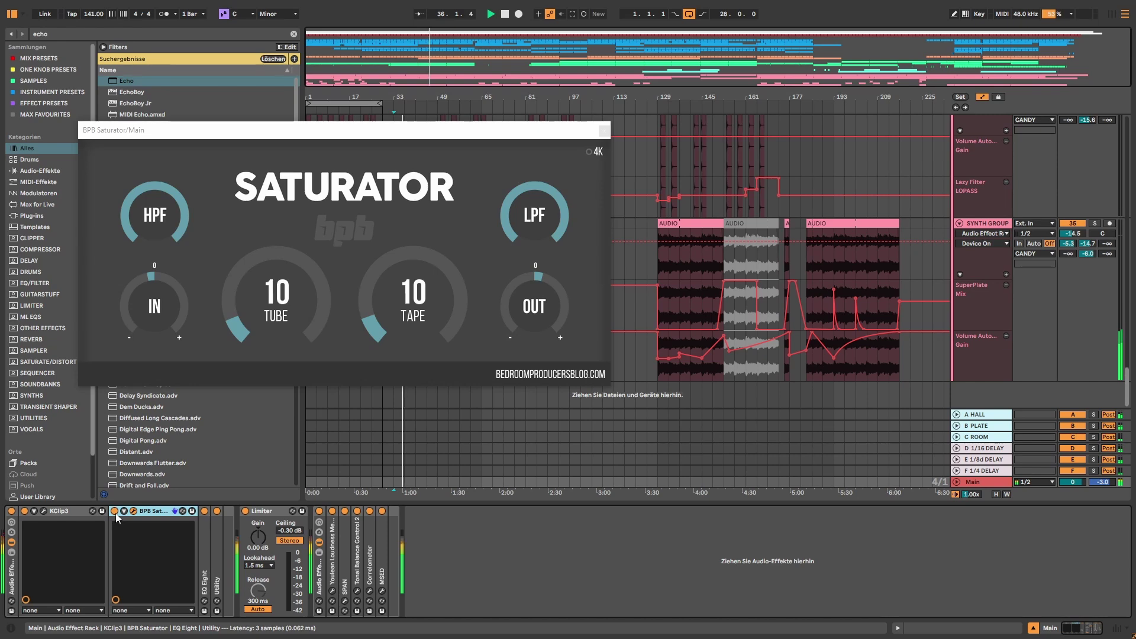
click(116, 513)
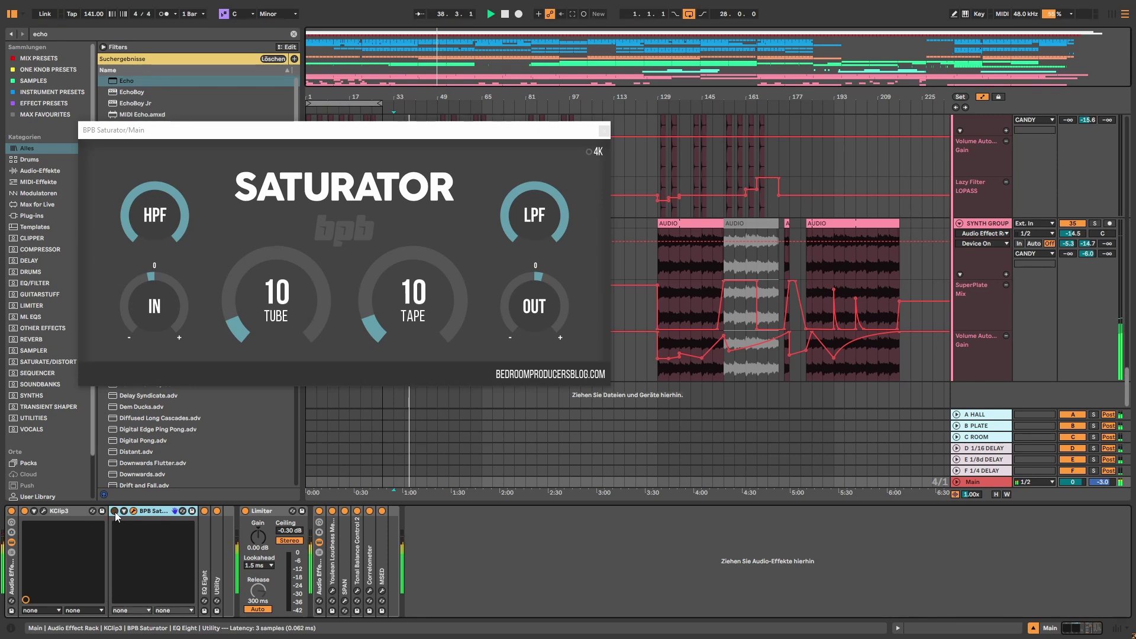
click(115, 513)
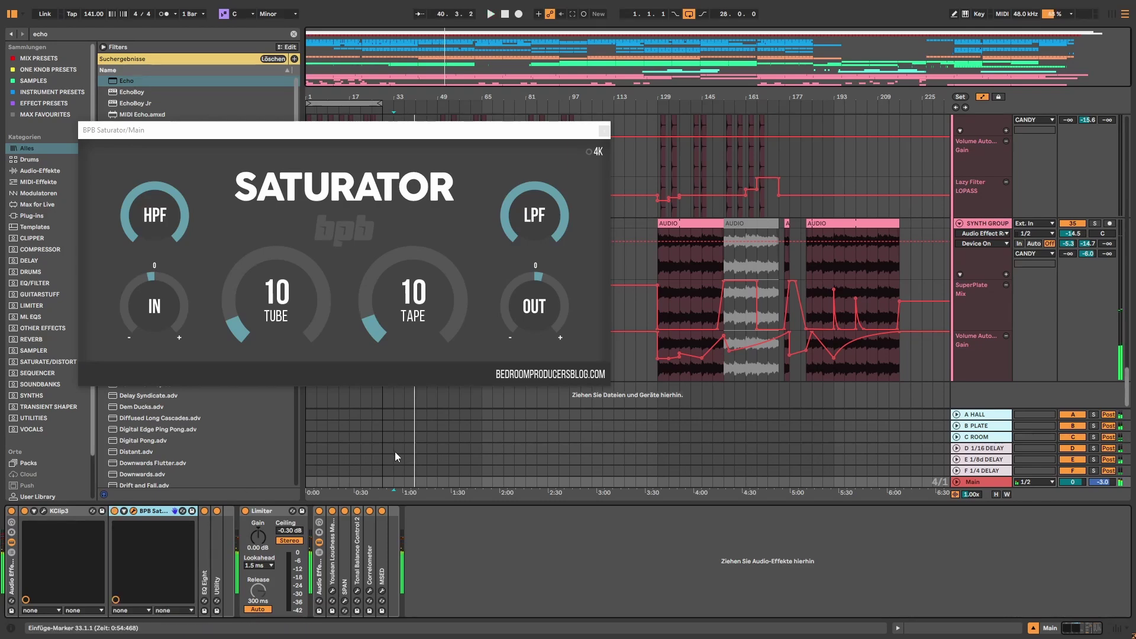
Inspect the EQ Eight and Utility settings on the Main track, folding each device again after viewing.
double_click(208, 541)
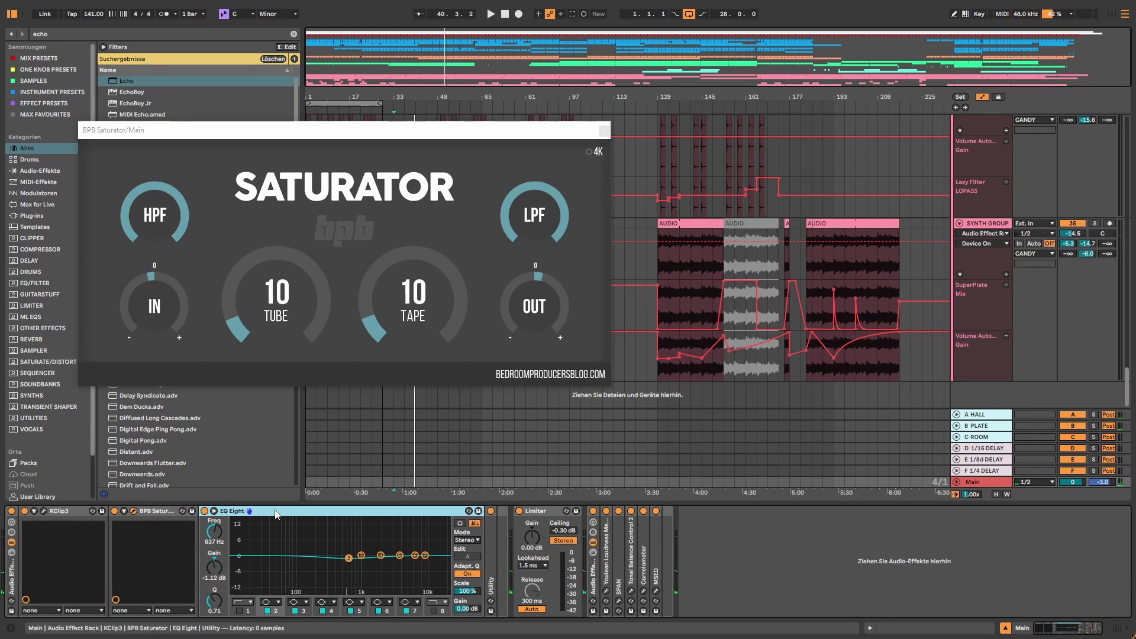
double_click(274, 512)
double_click(218, 553)
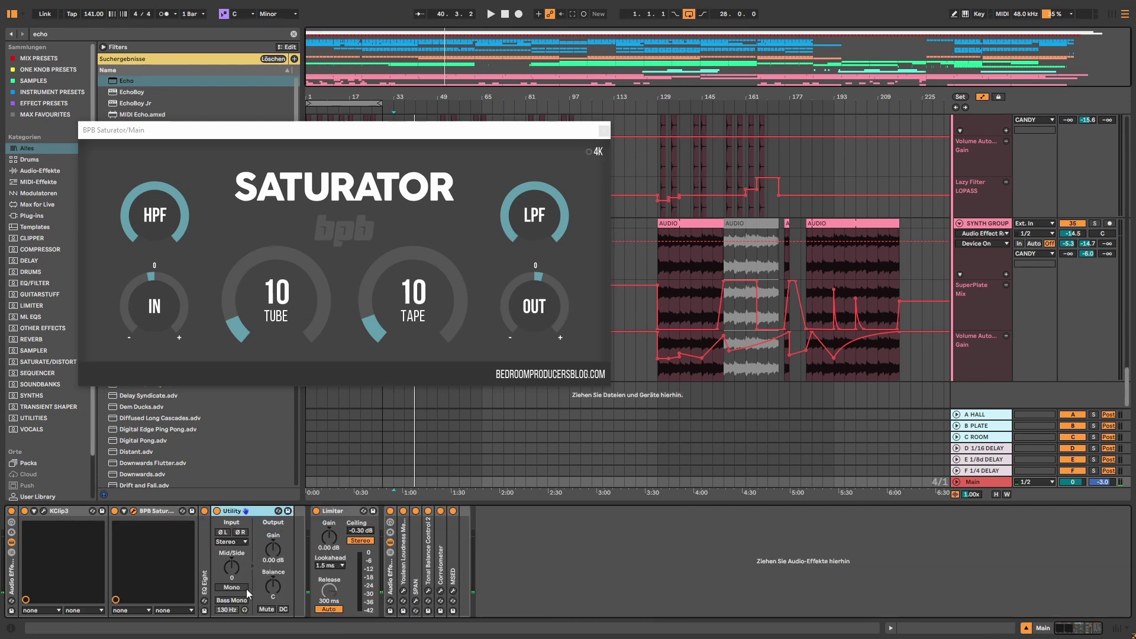
double_click(248, 513)
Close the BPB Saturator window and briefly unfold and refold Youlean Loudness Meter 2 in the Main track's analyzer rack.
double_click(333, 549)
click(605, 129)
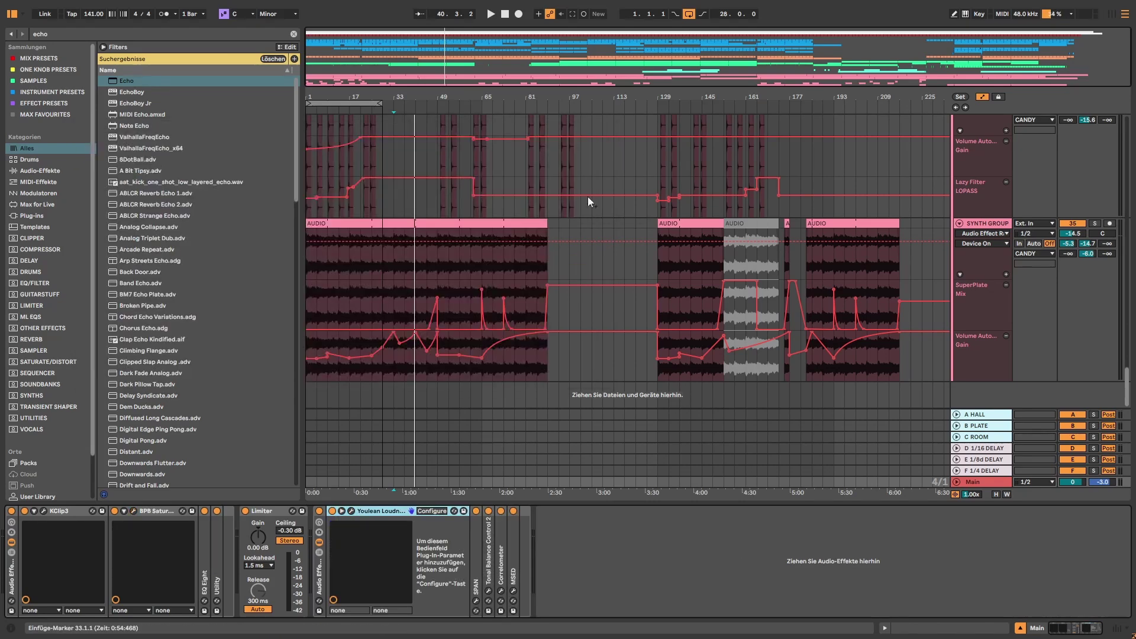
double_click(373, 513)
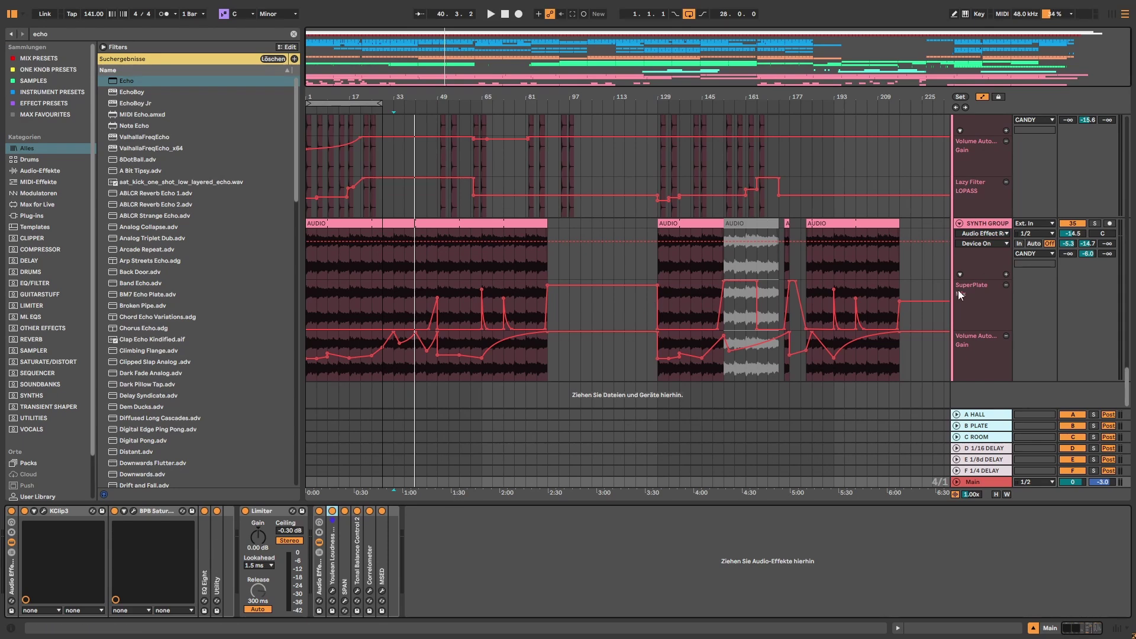
Look over the CANDY tracks and the Main track's Youlean Loudness Meter 2, SPAN and Tonal Balance Control 2 devices, leaving each device folded.
scroll(964, 271, up, 10)
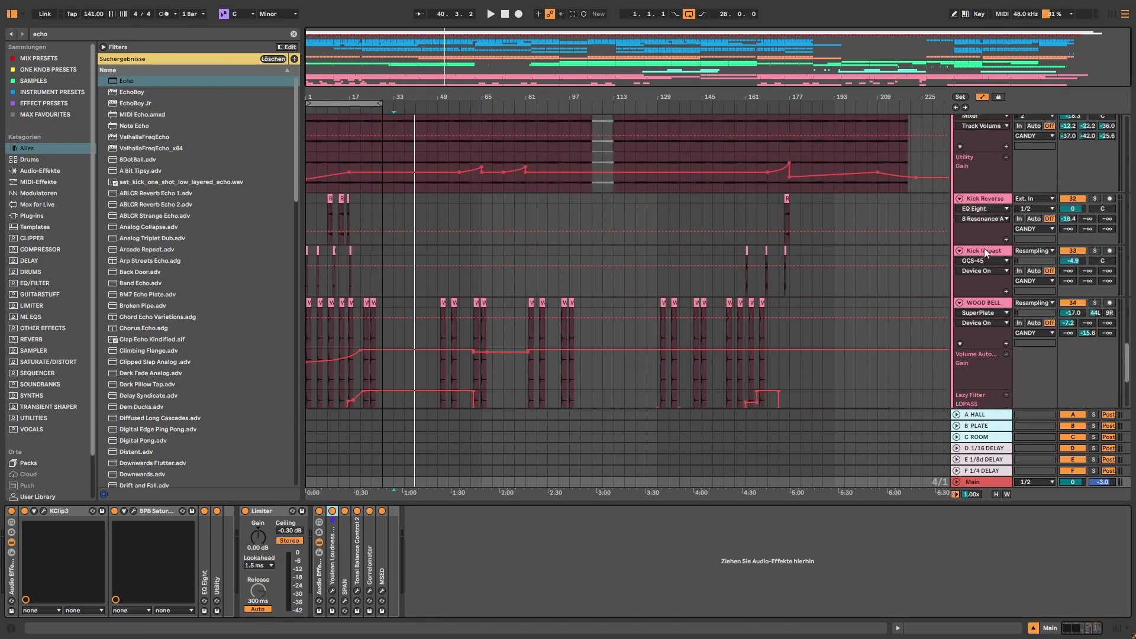
scroll(987, 245, up, 5)
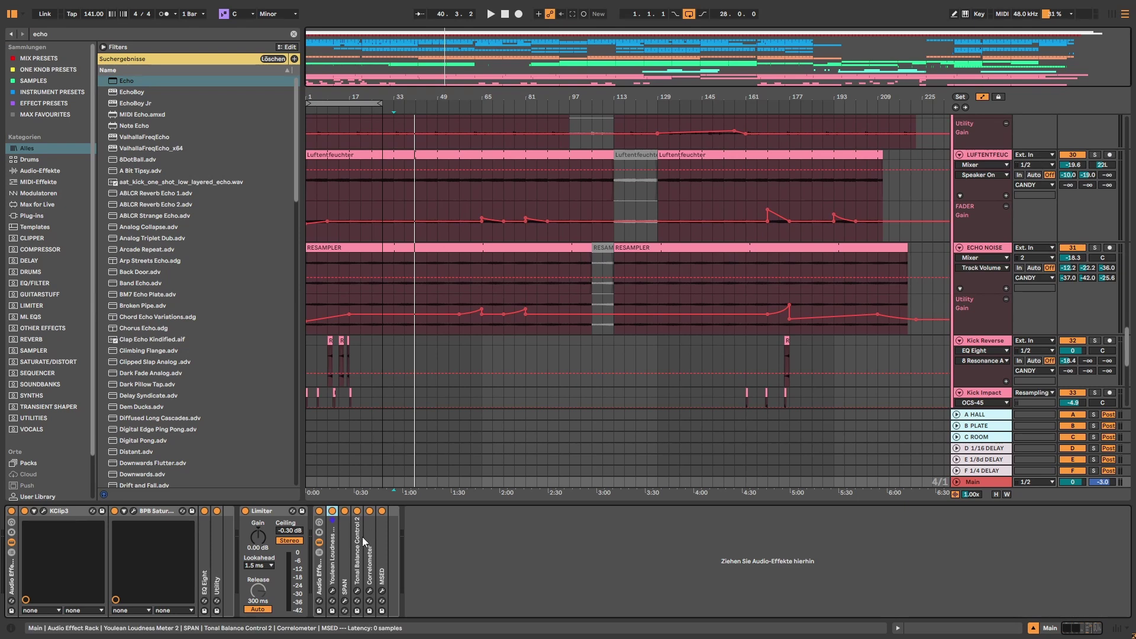
double_click(335, 542)
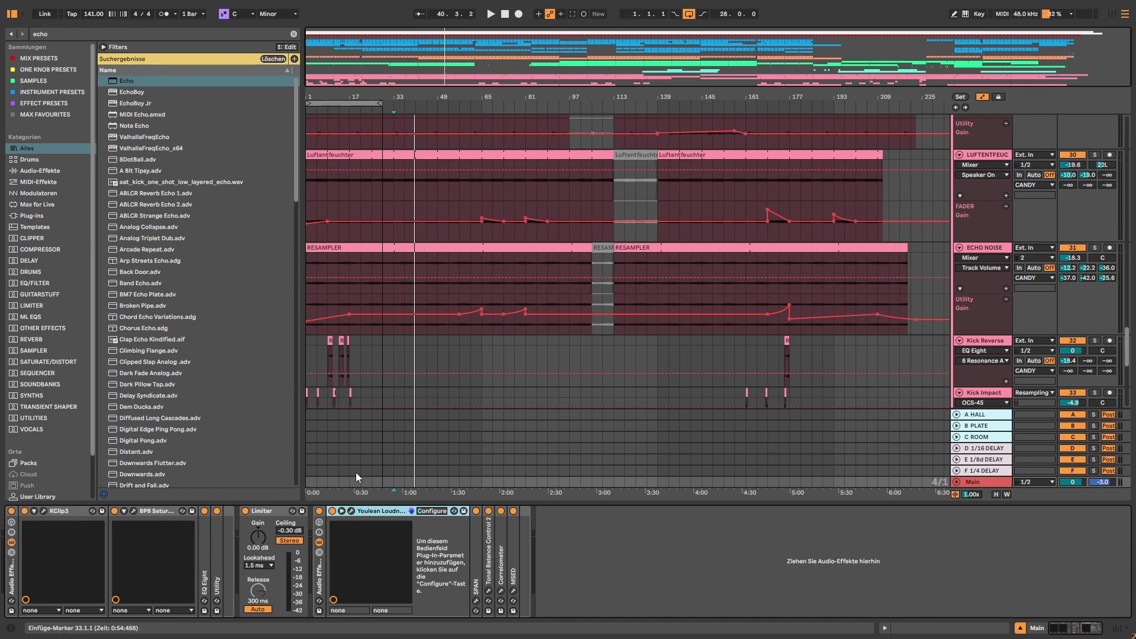
double_click(363, 512)
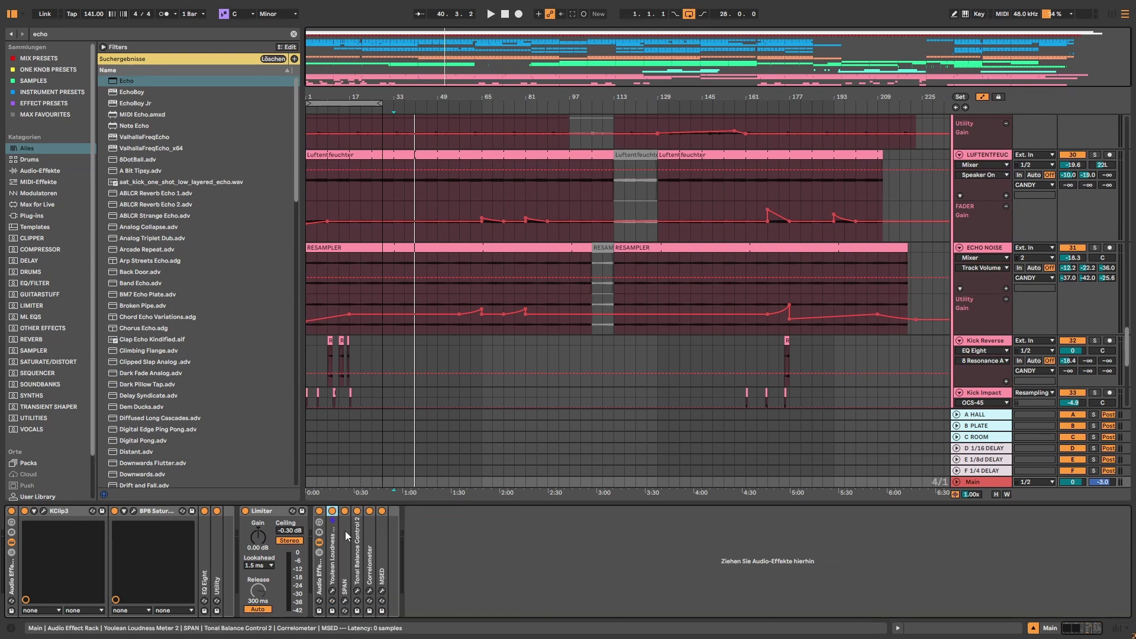
double_click(346, 530)
double_click(387, 510)
double_click(359, 527)
double_click(386, 508)
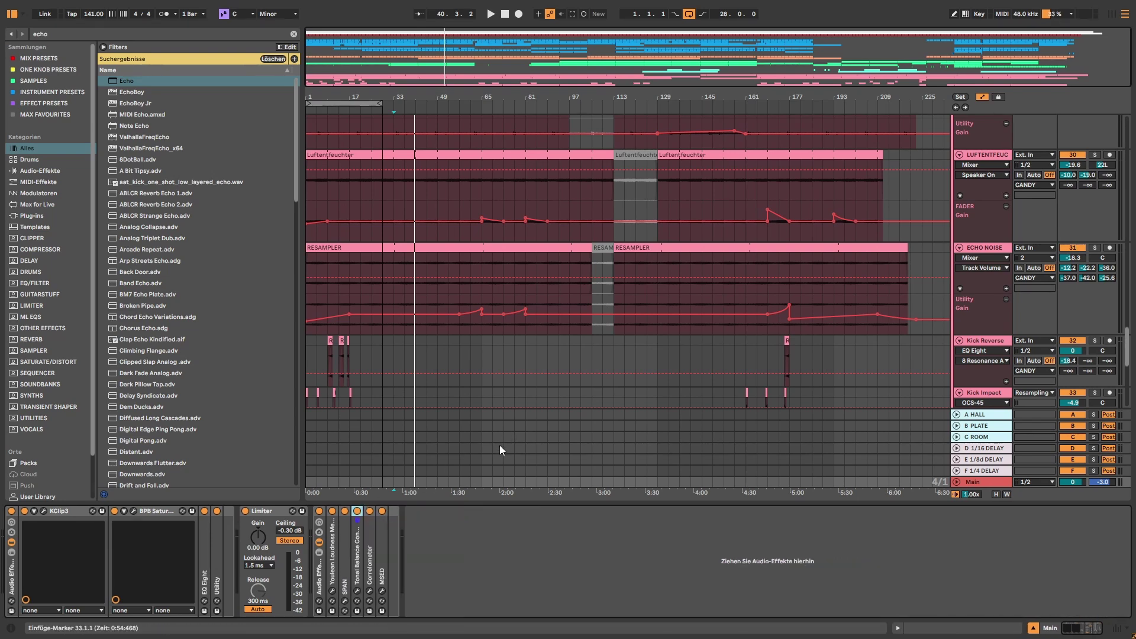